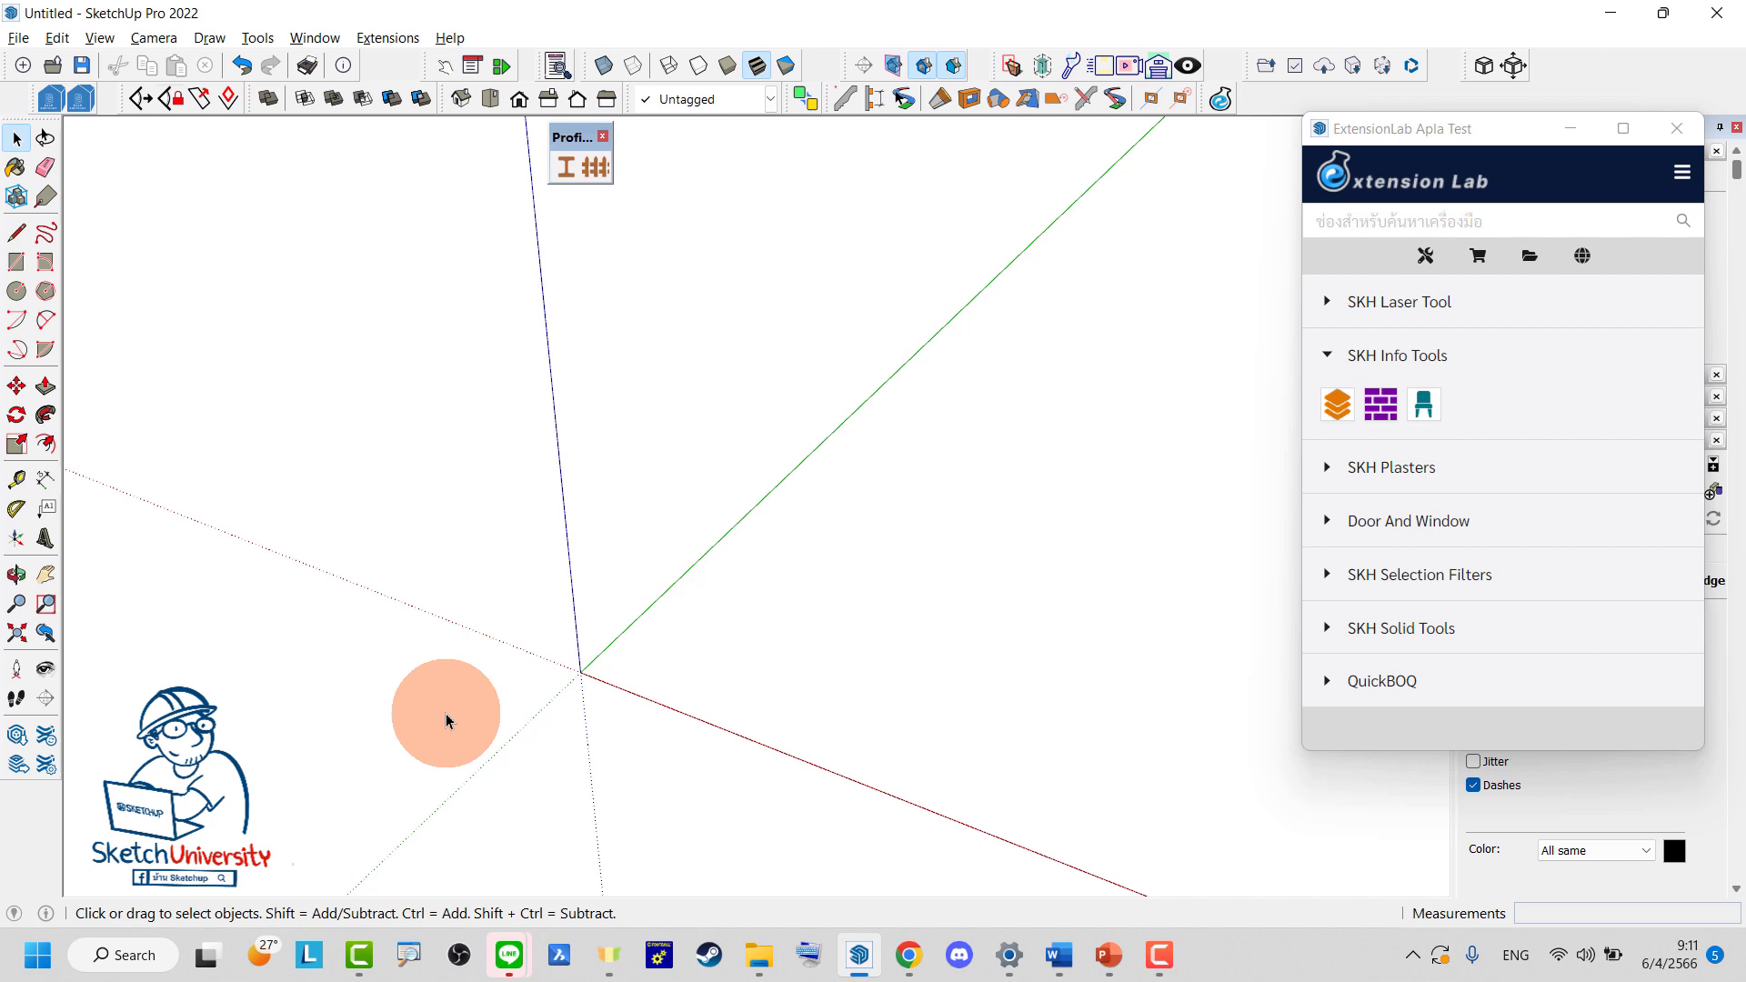
Close the ExtensionLab Apla Test panel
left_click(1678, 128)
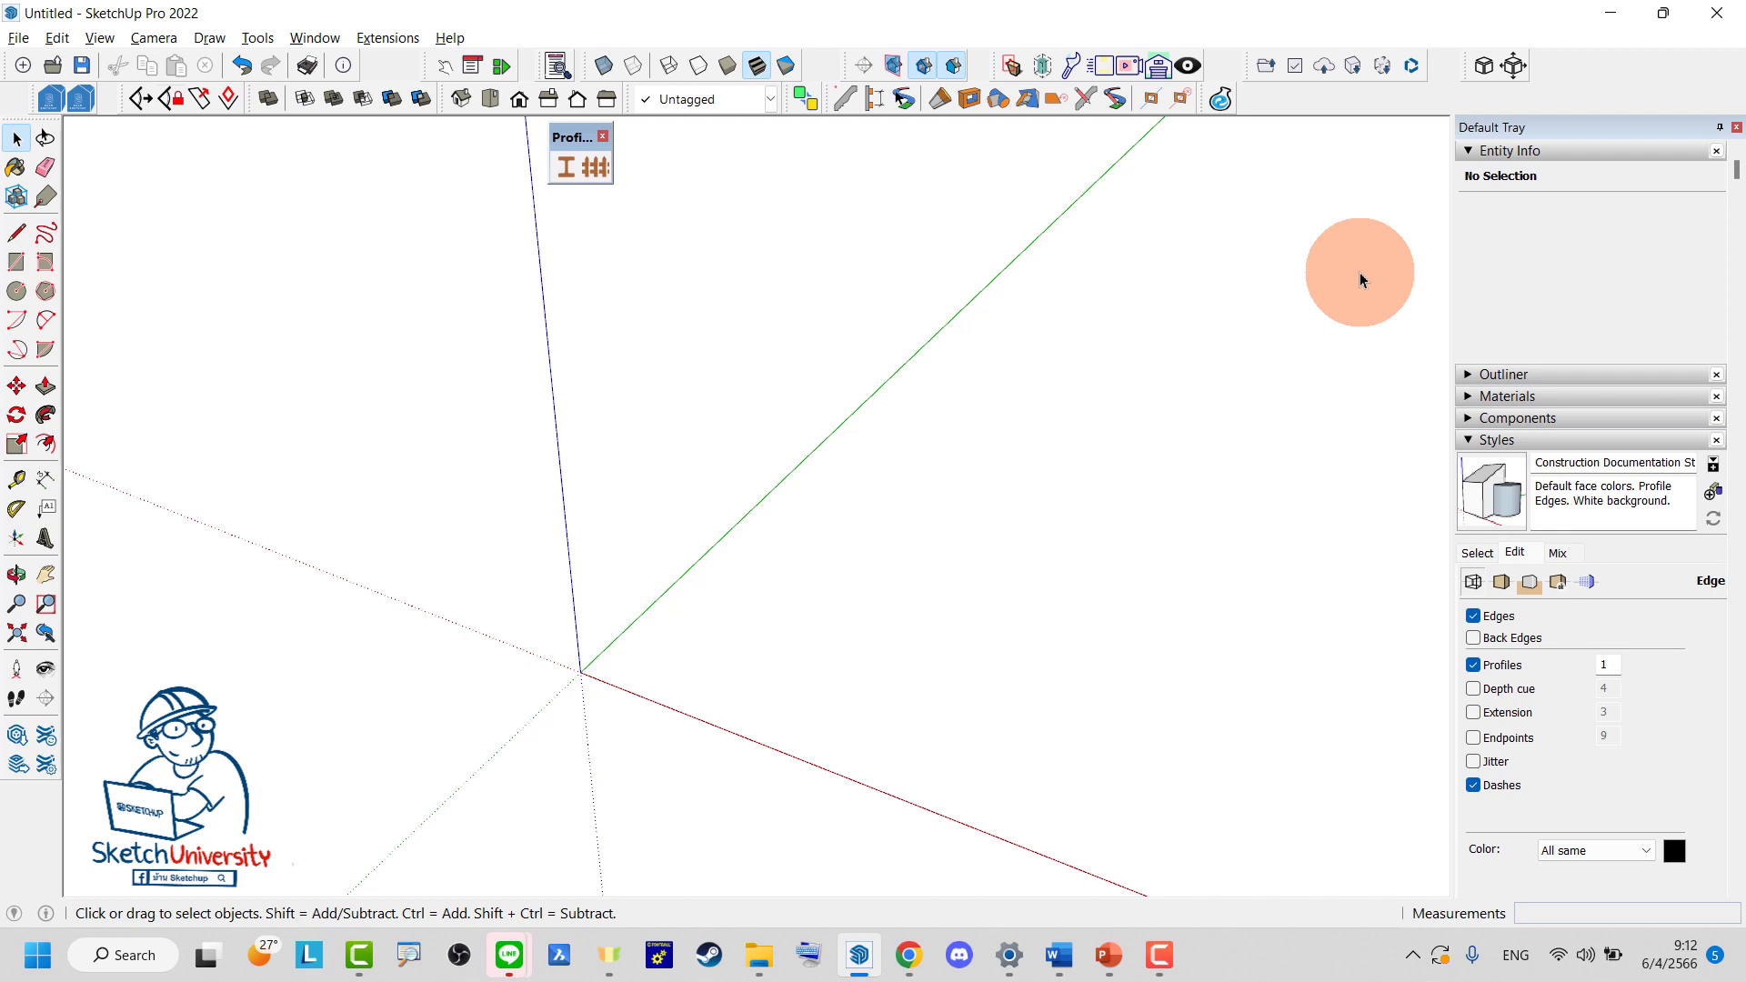
Log in to Extension Lab, move its panel to the right side and widen it slightly
left_click(1219, 98)
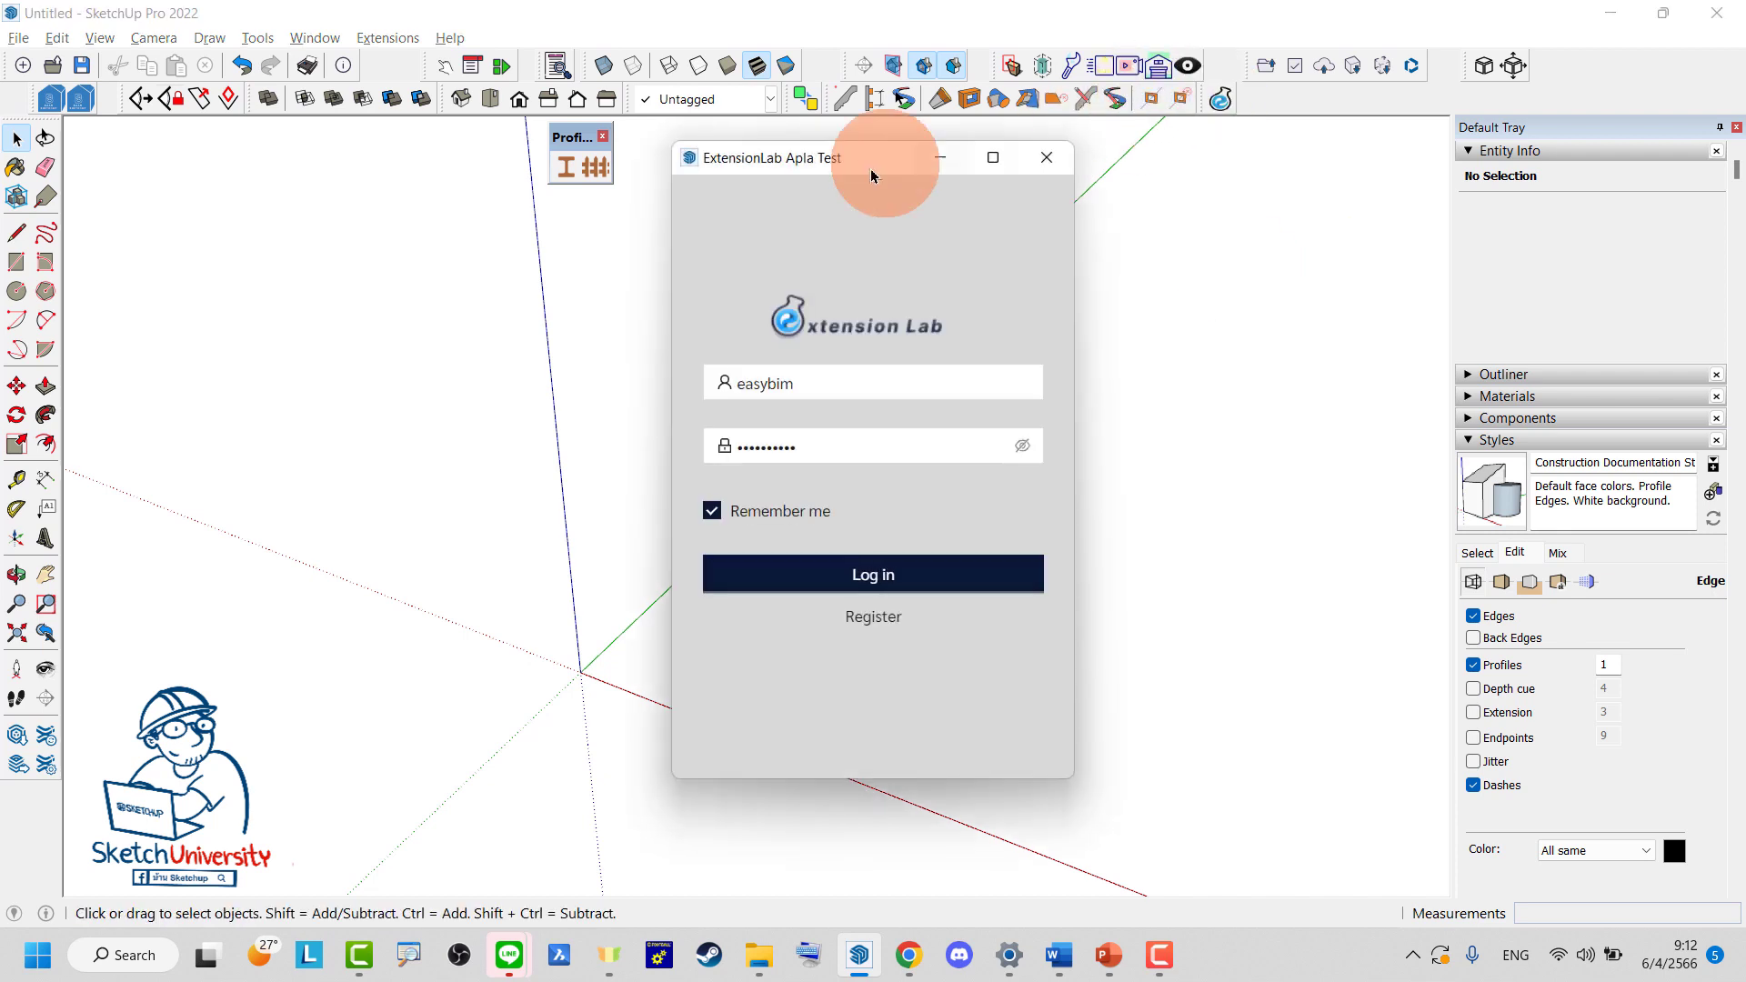
left_click_drag(837, 153, 1400, 142)
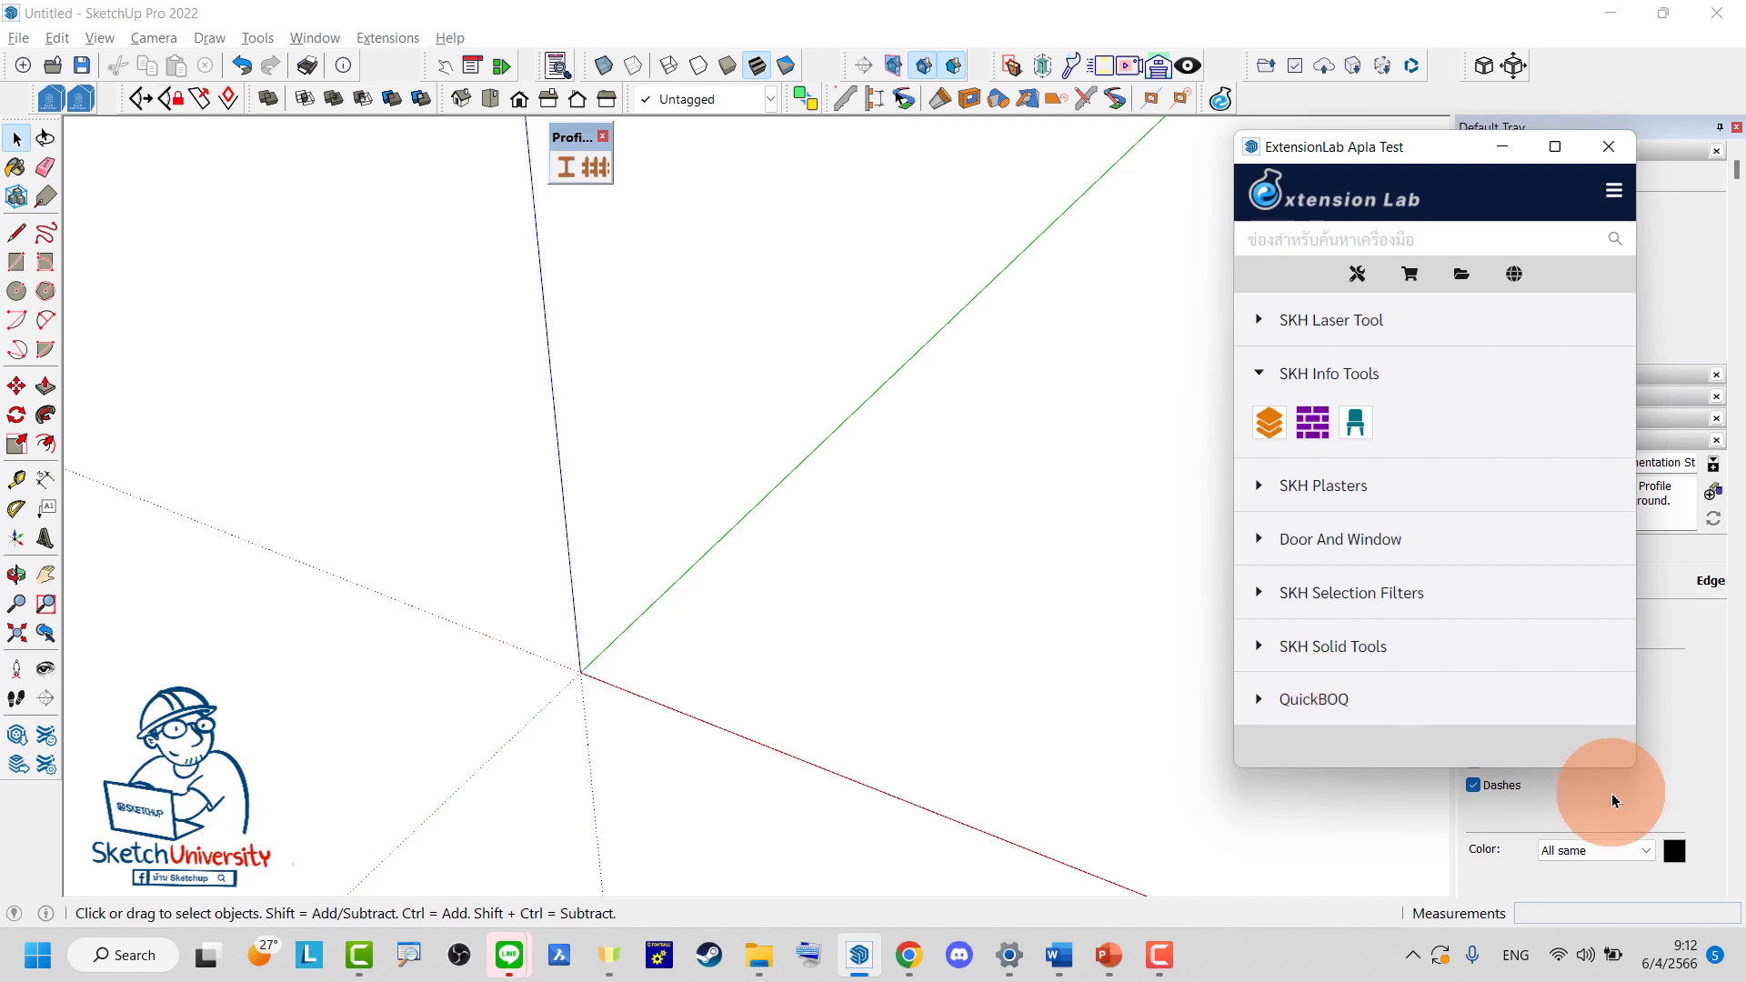
left_click_drag(1635, 767, 1687, 767)
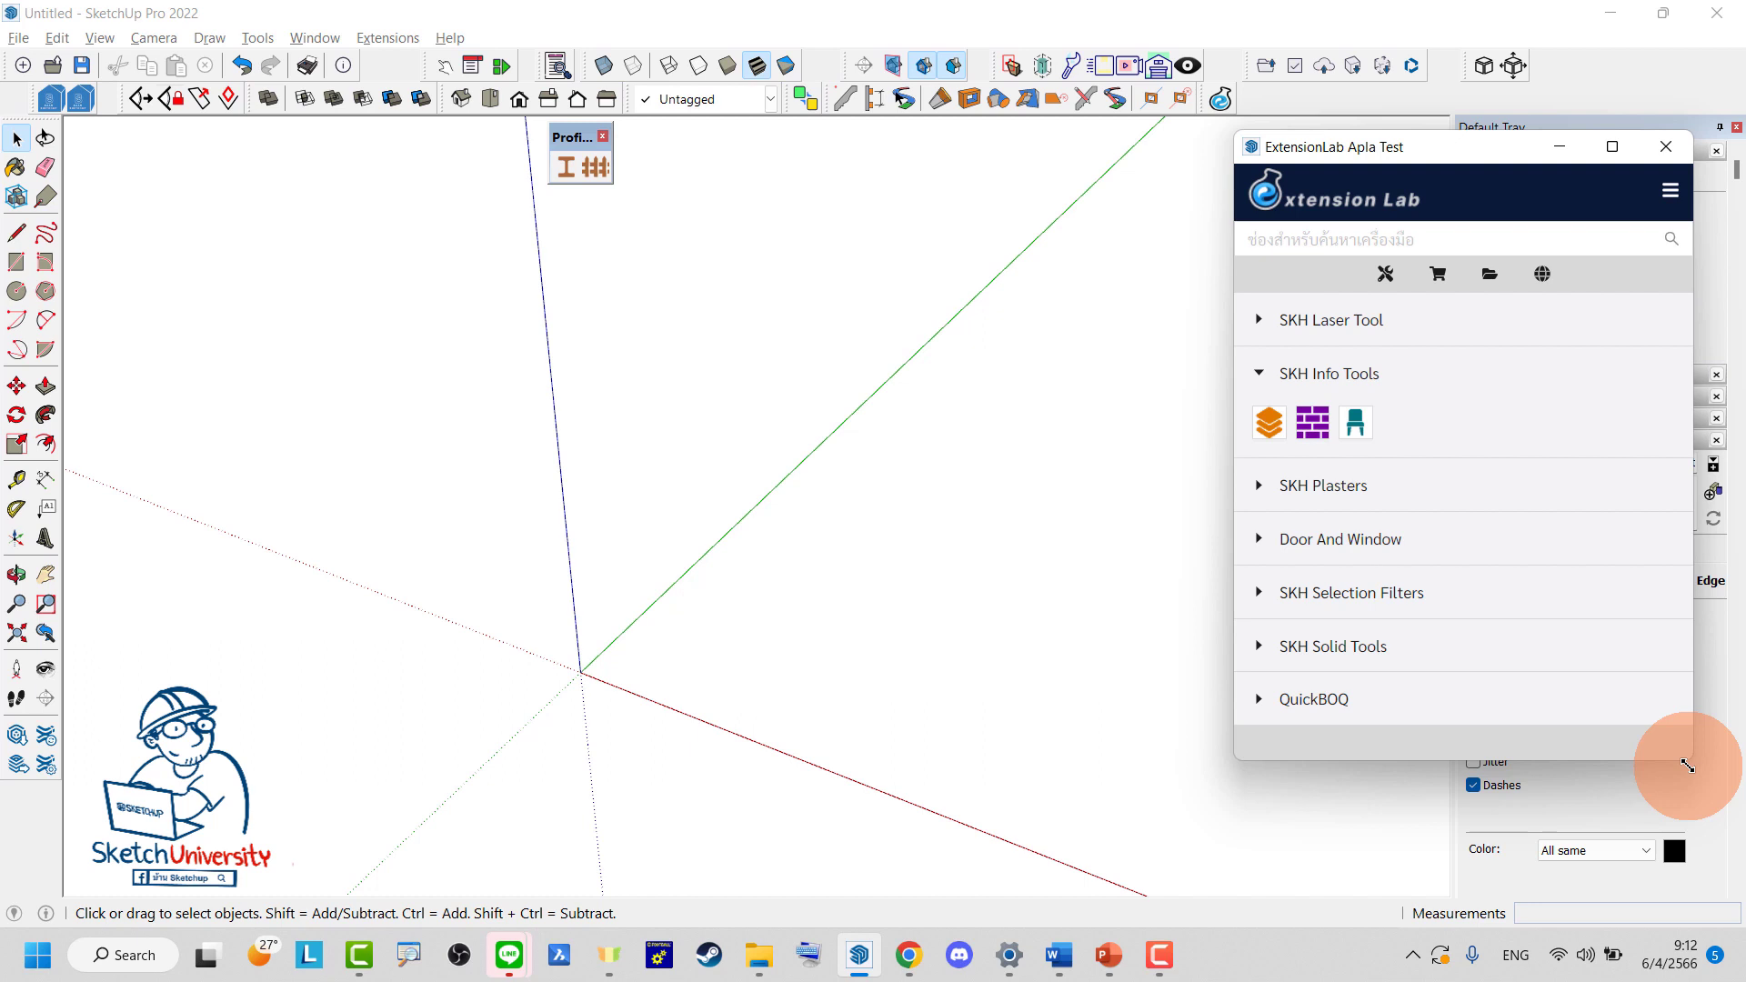
left_click(990, 697)
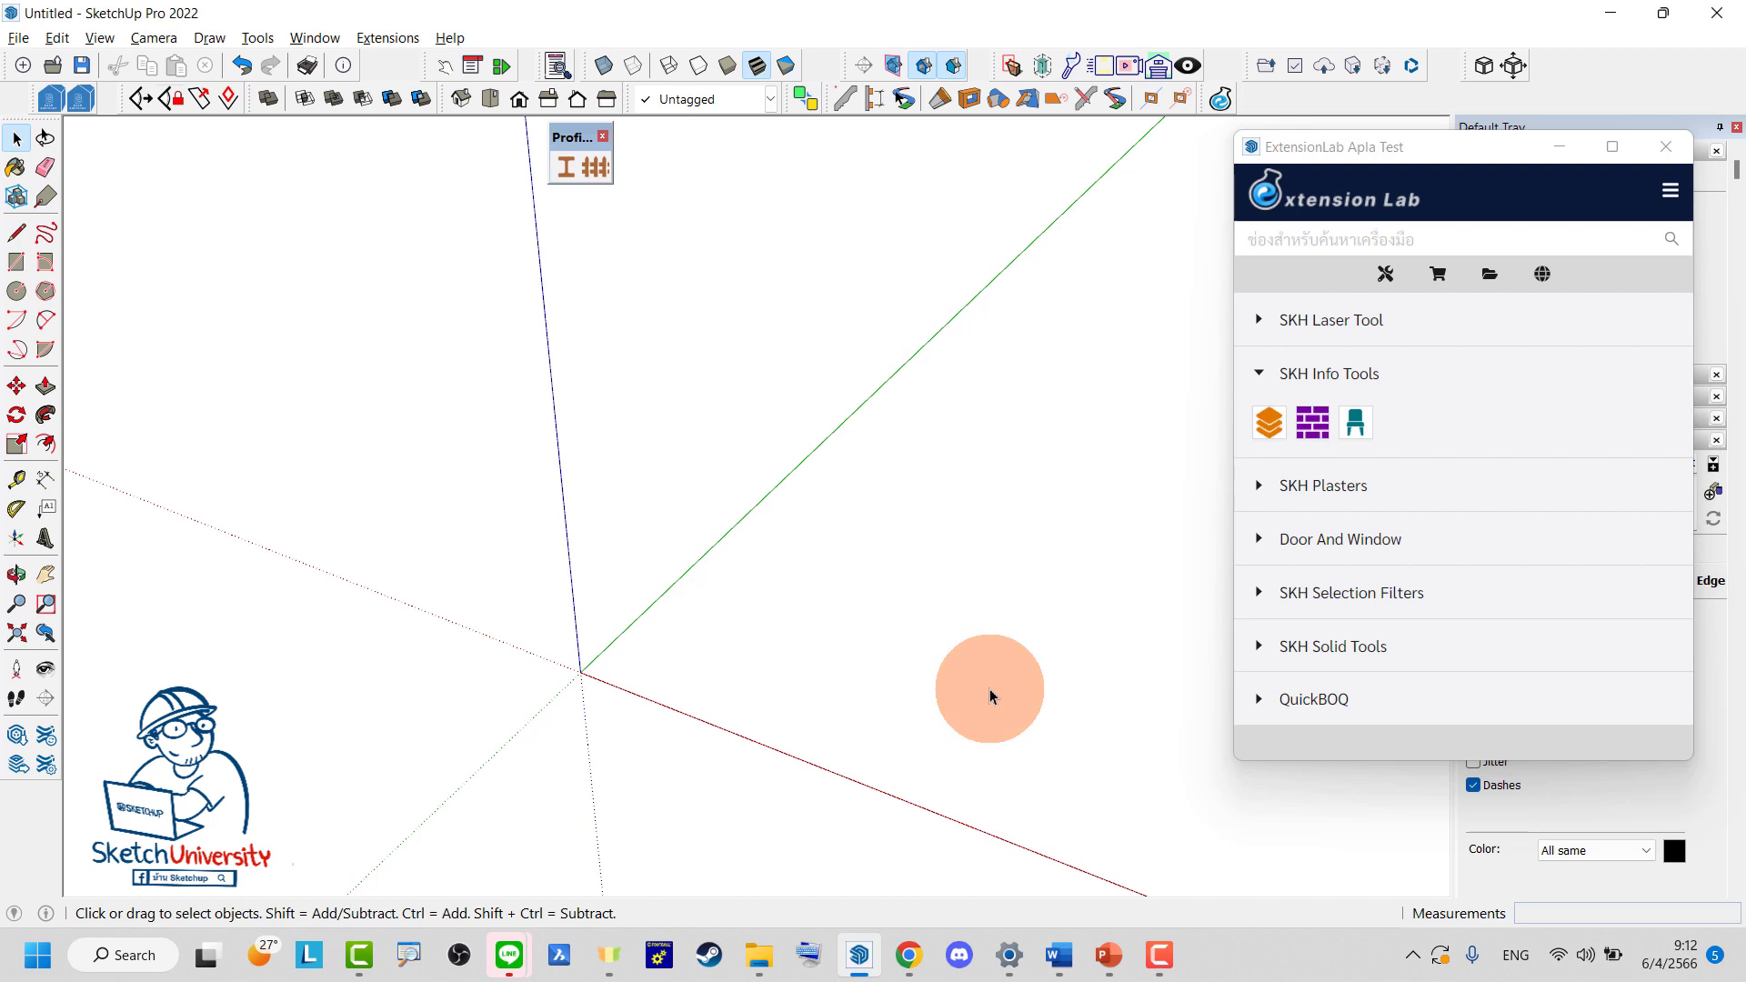
Open 3D Warehouse and search for โครงสร้าง
left_click(303, 38)
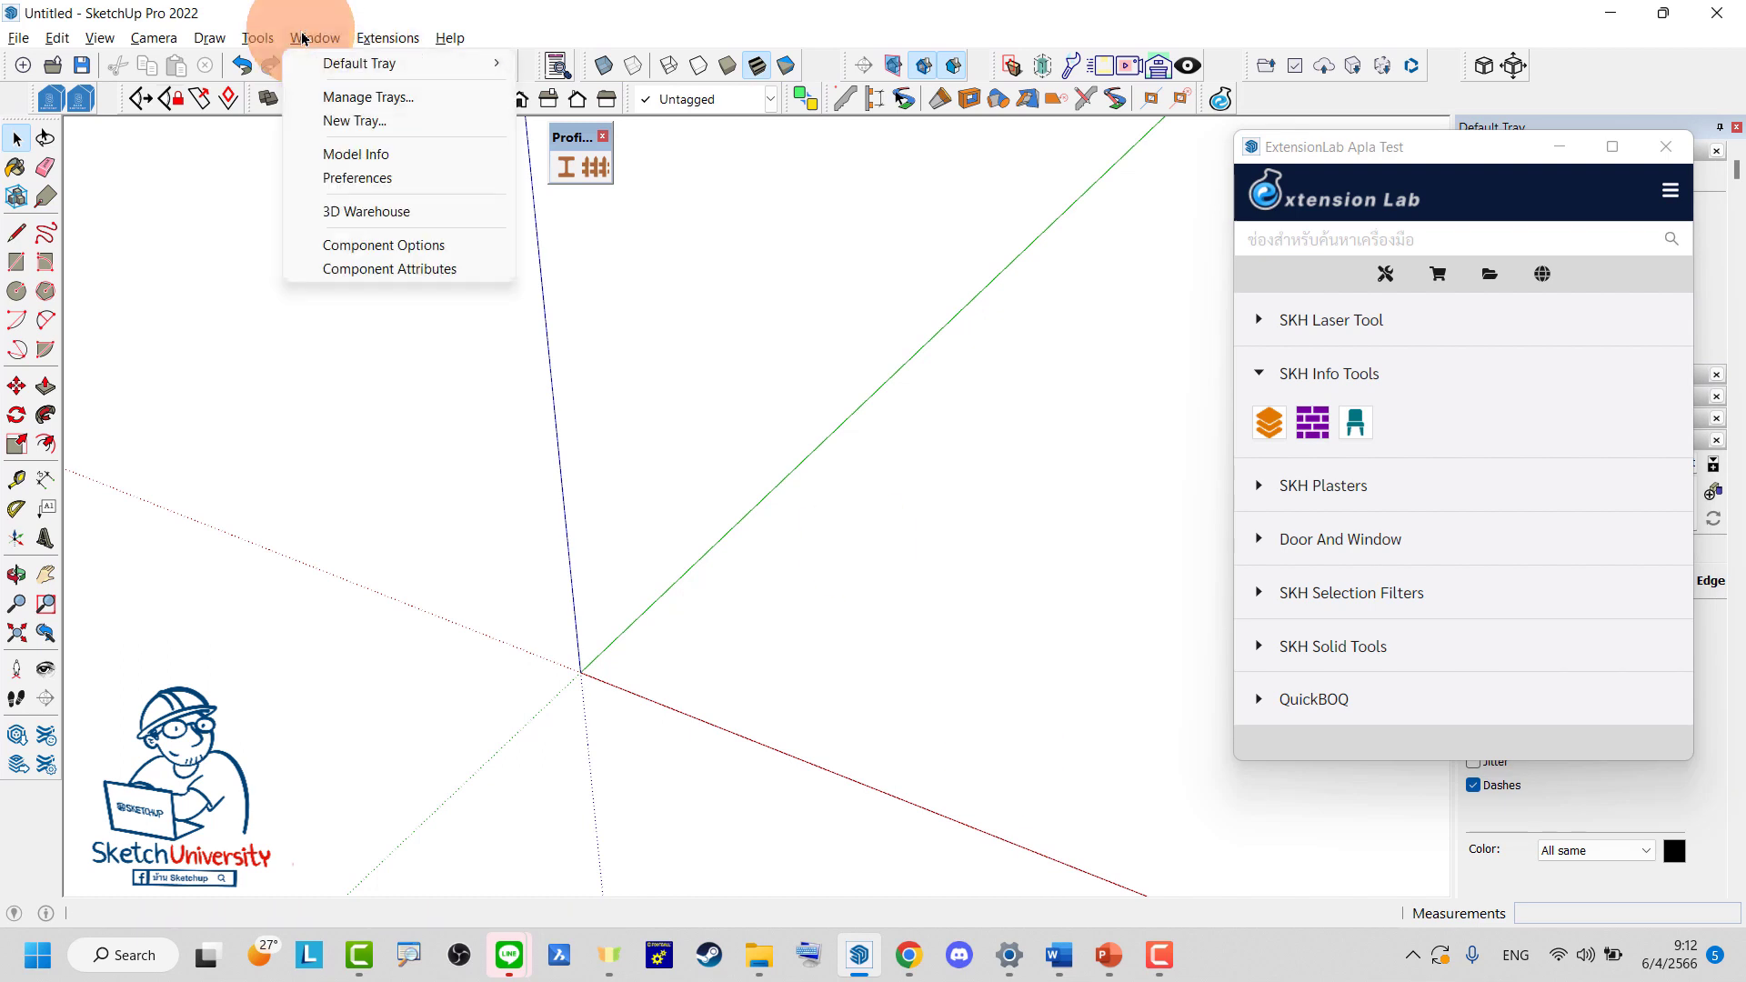
left_click(366, 211)
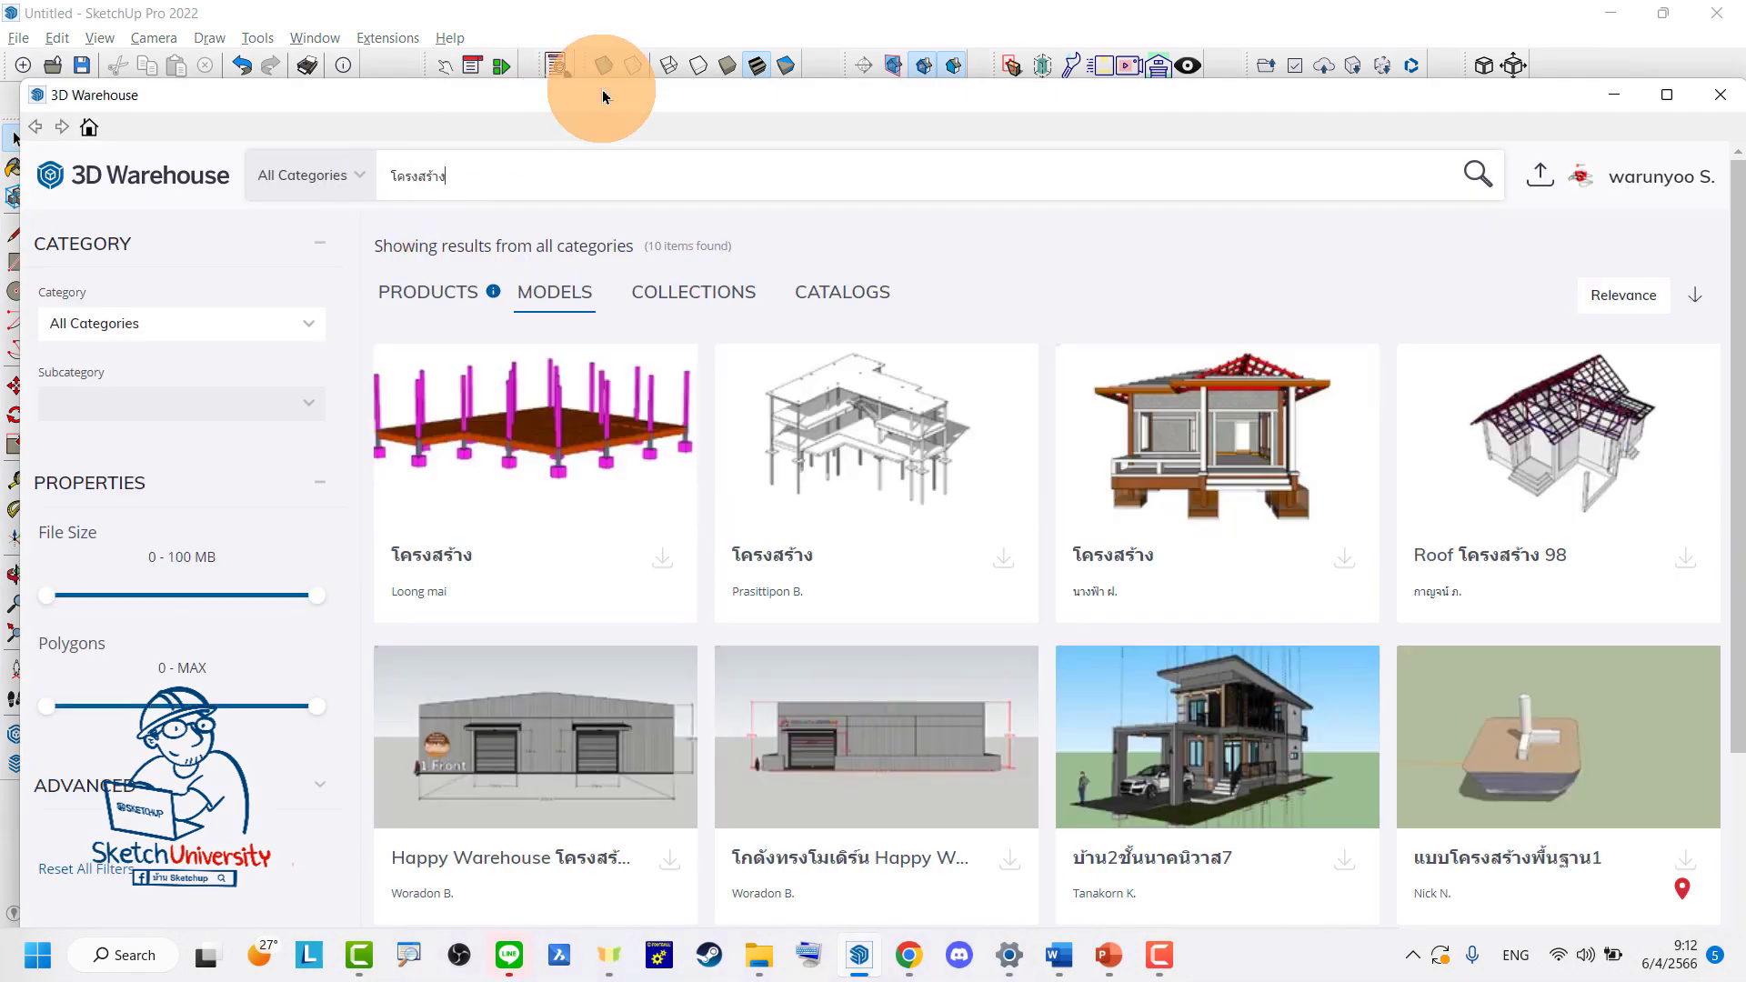
left_click_drag(604, 94, 604, 75)
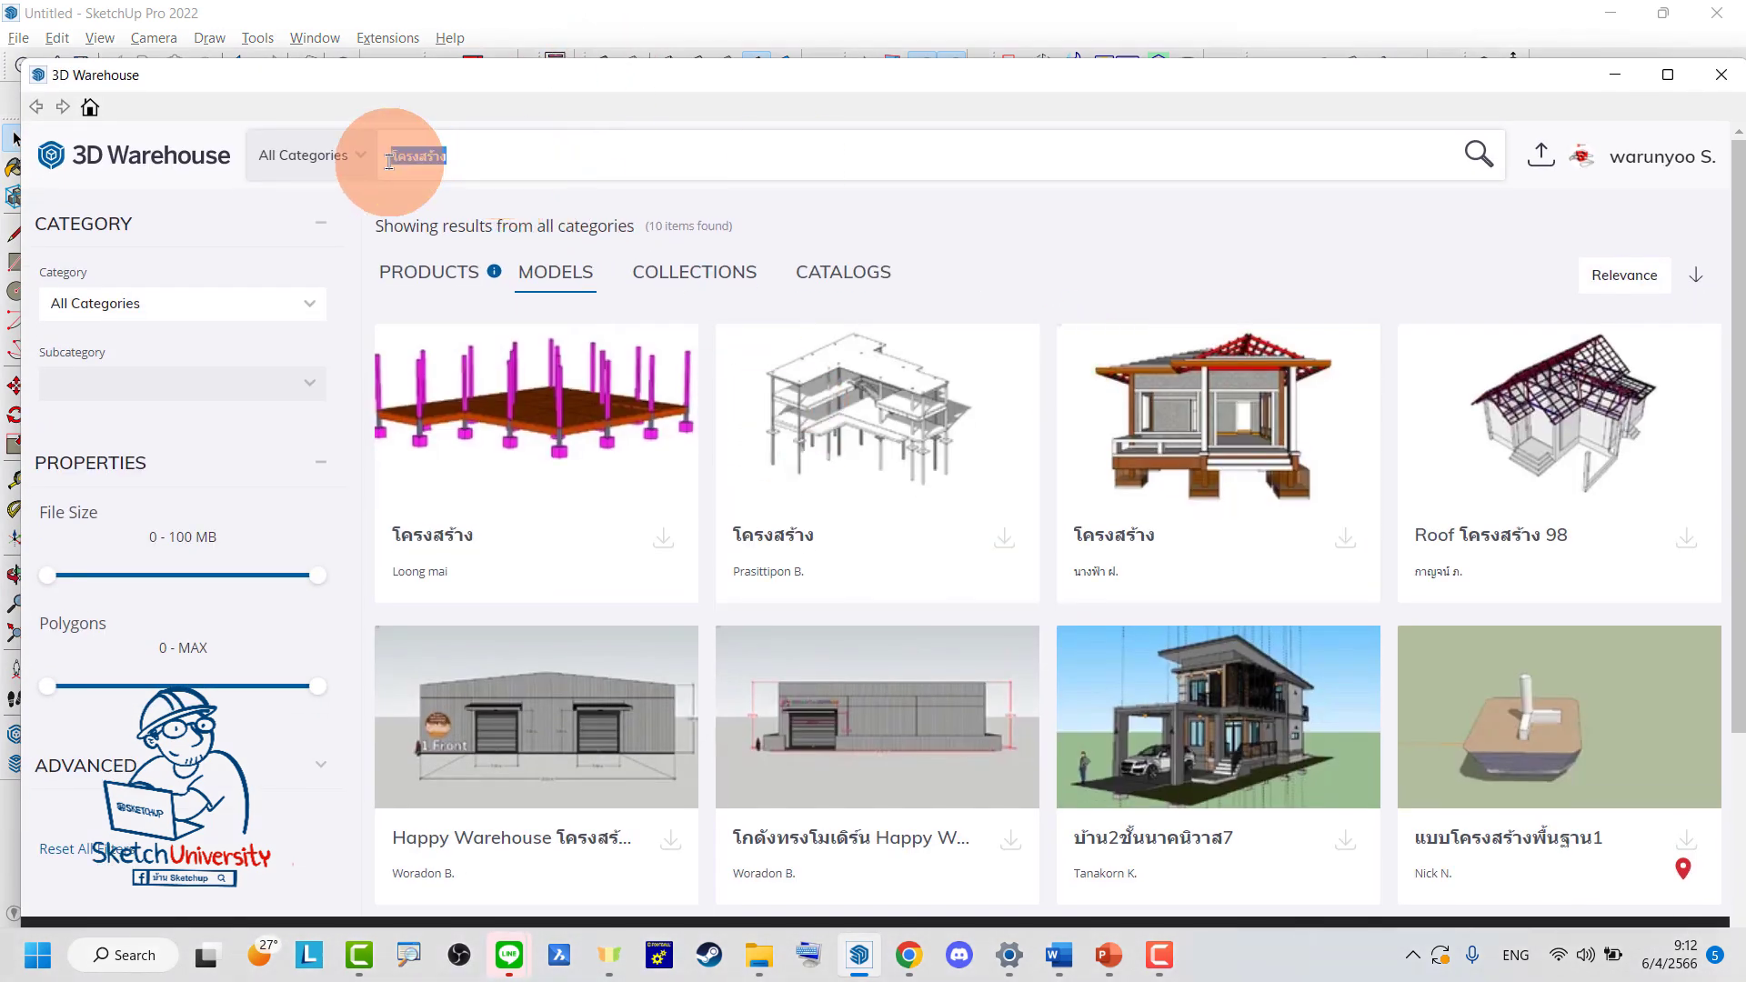
left_click_drag(391, 157, 446, 166)
left_click(486, 157)
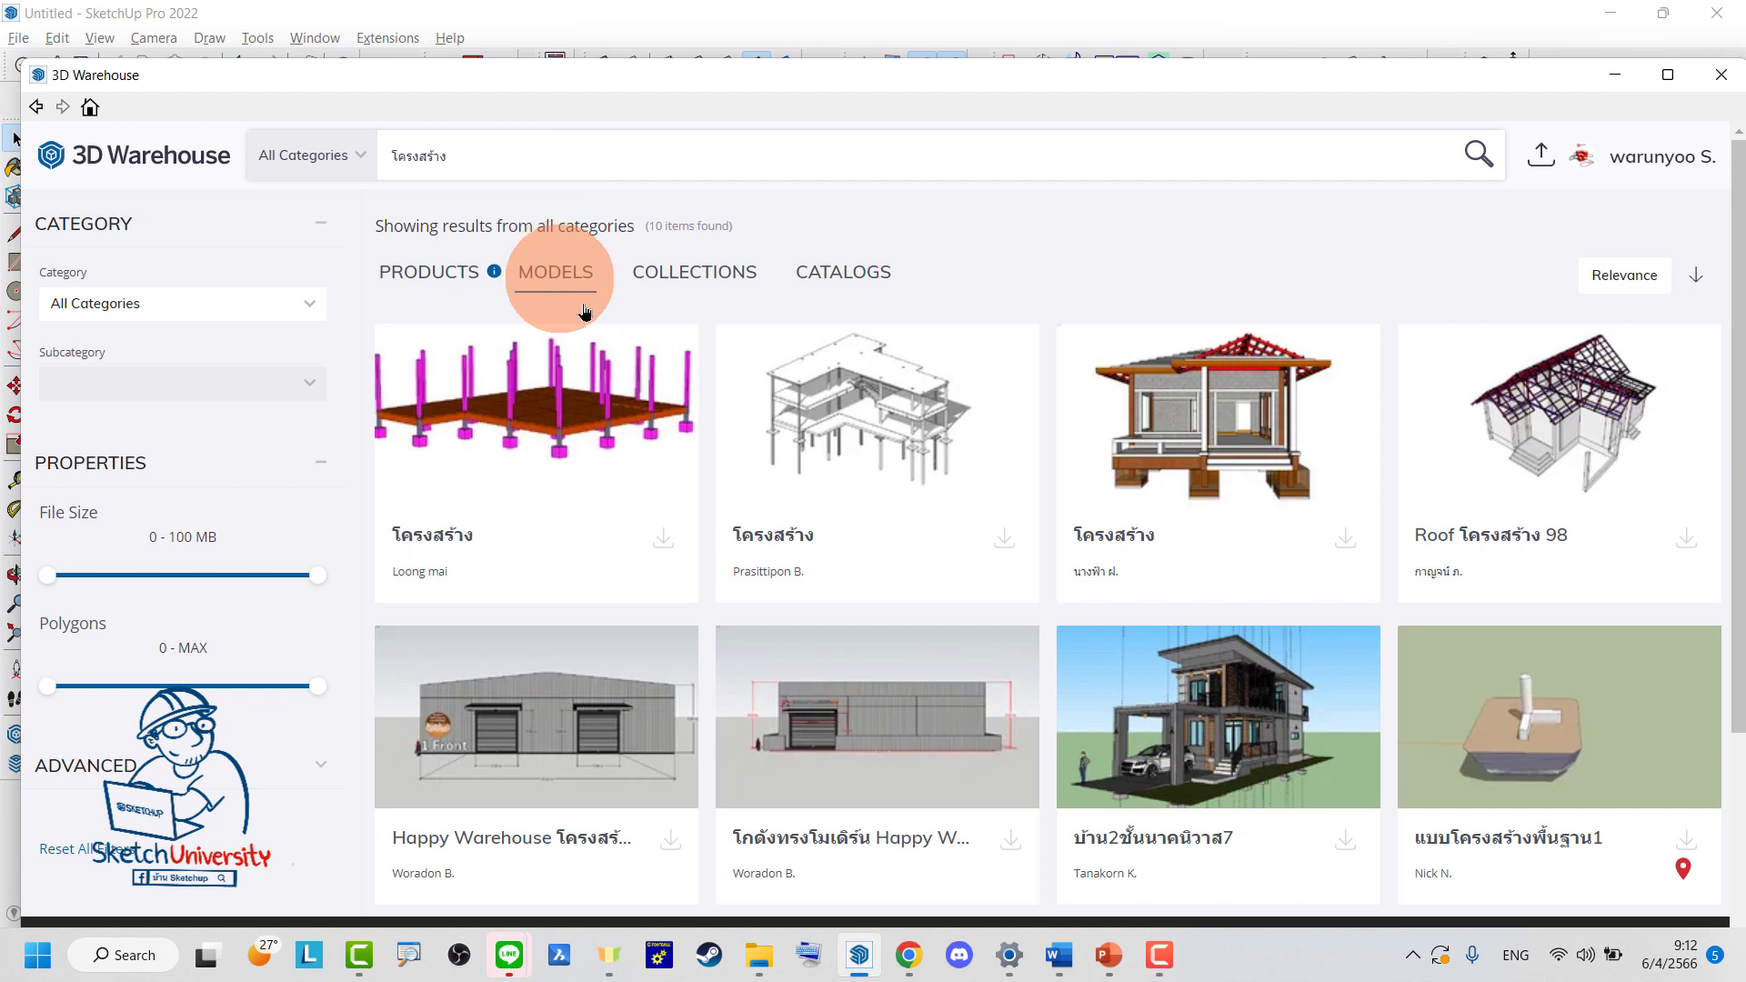
Download Roof โครงสร้าง 98, save it to the Desktop, and close 3D Warehouse
left_click(1544, 432)
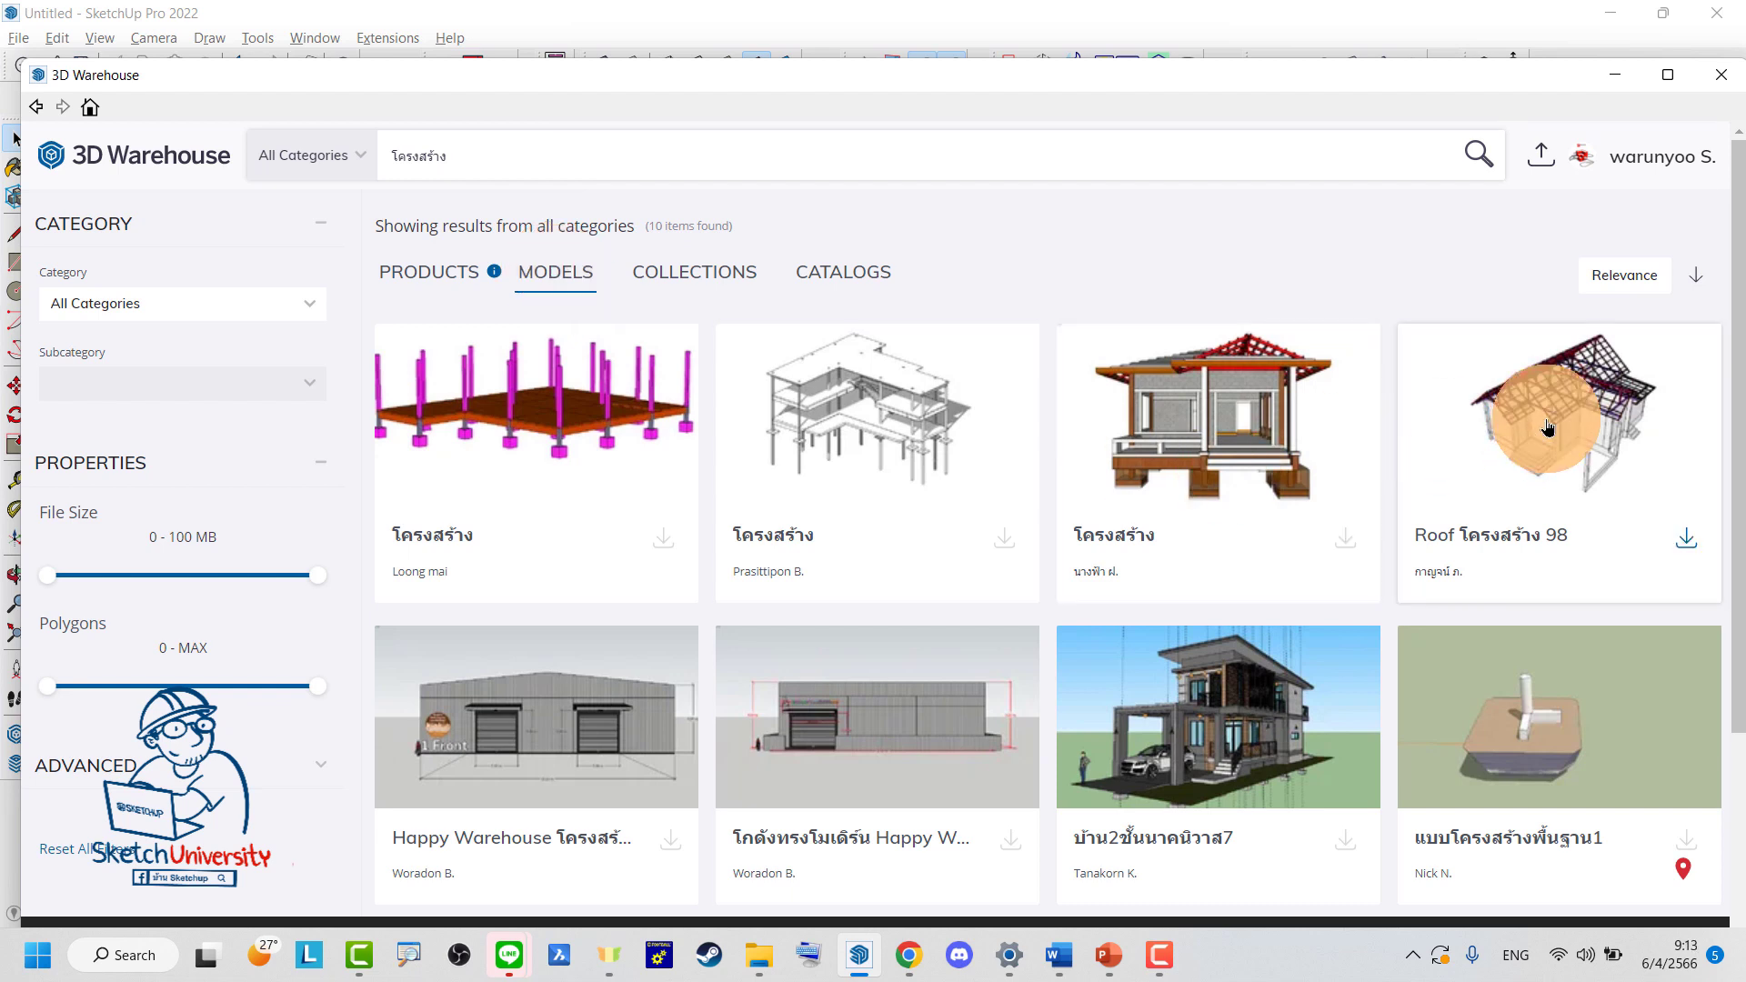
left_click(1063, 618)
left_click(810, 580)
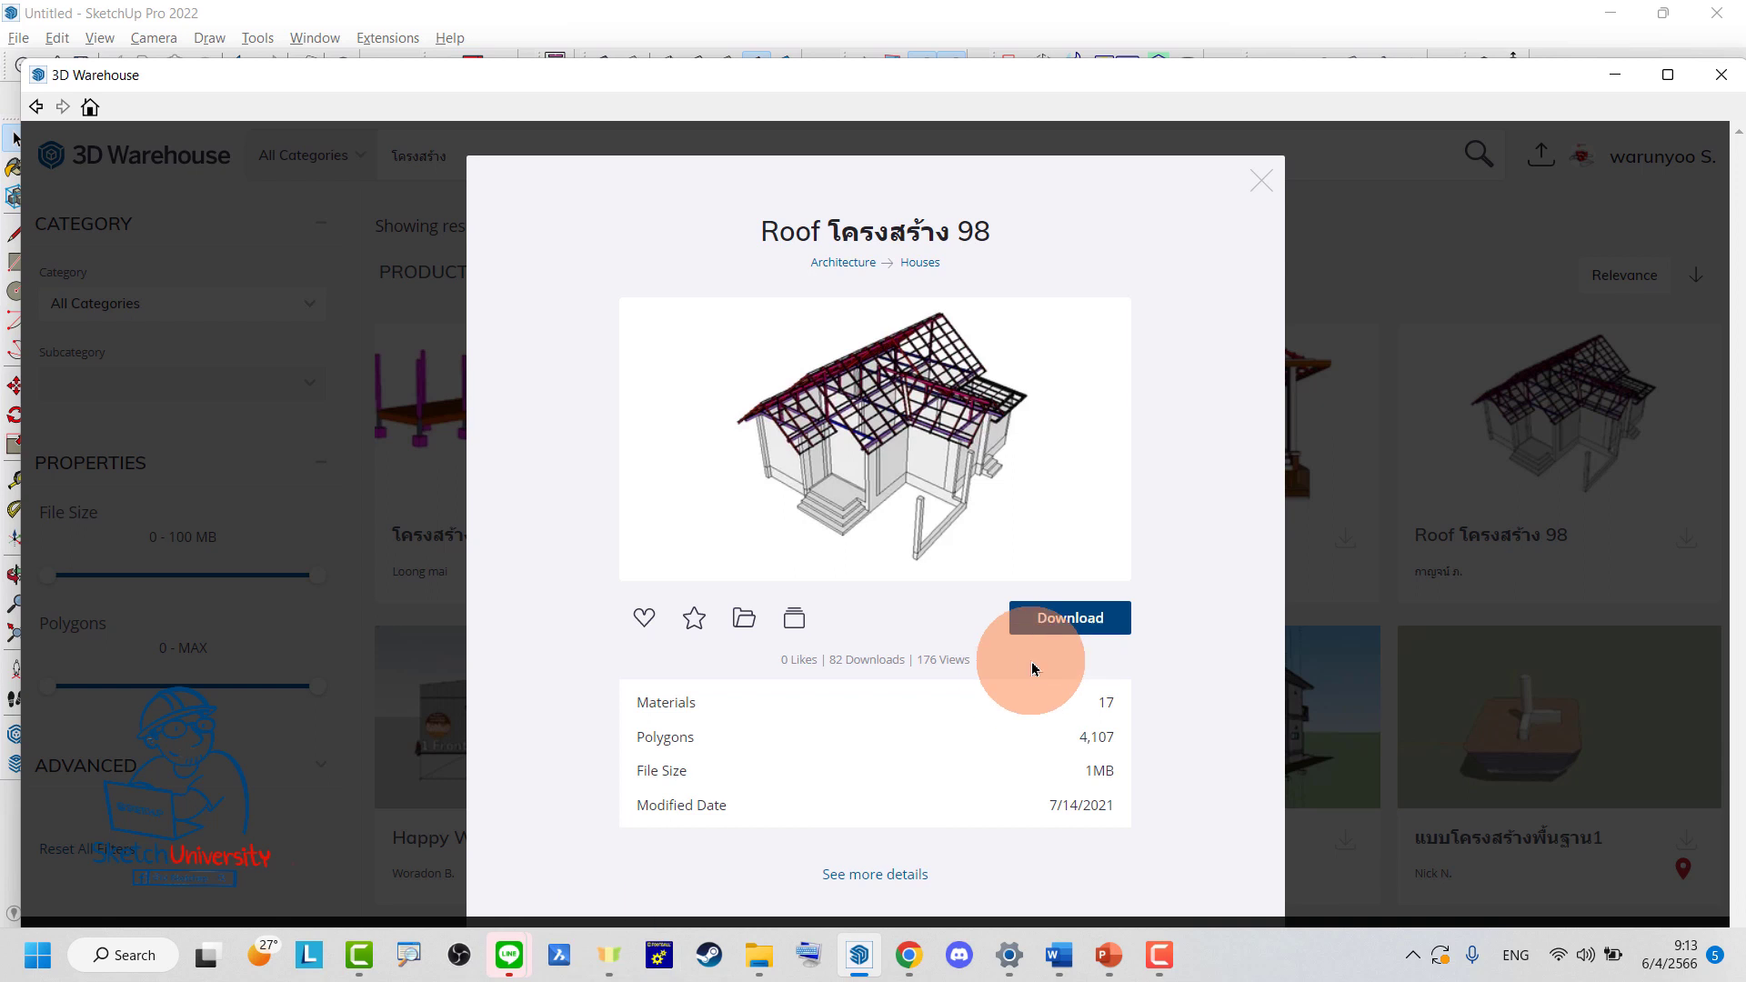
left_click(1067, 627)
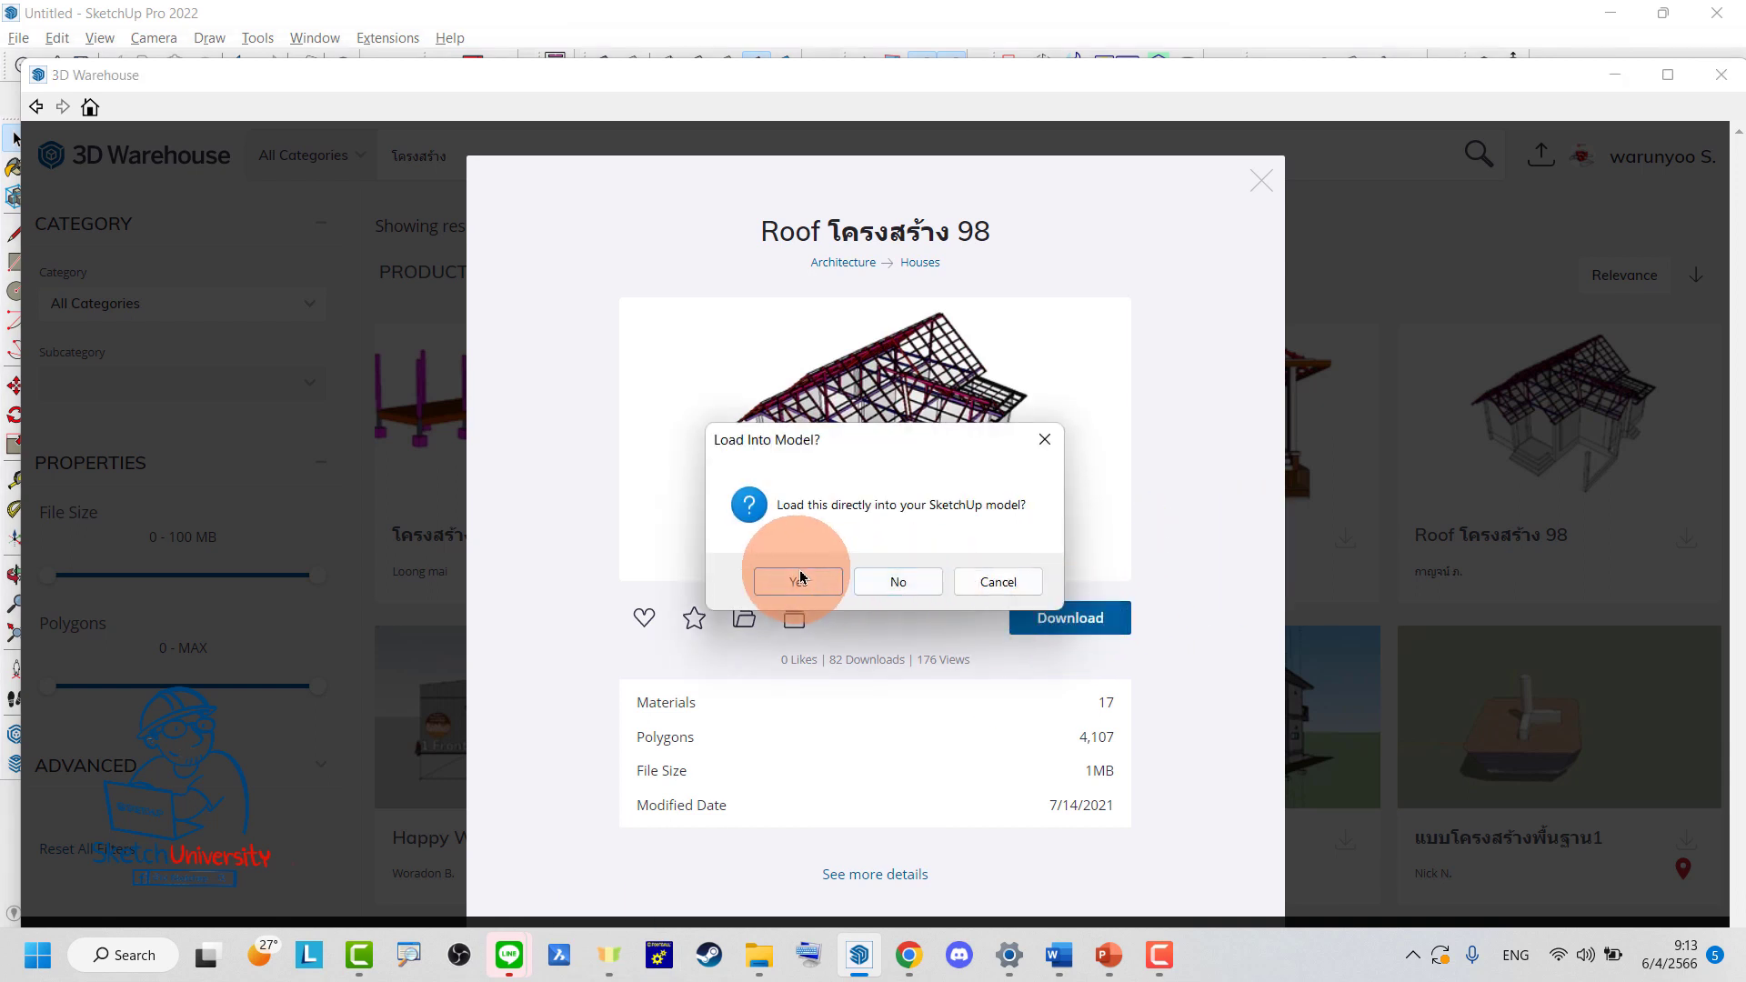
left_click(895, 585)
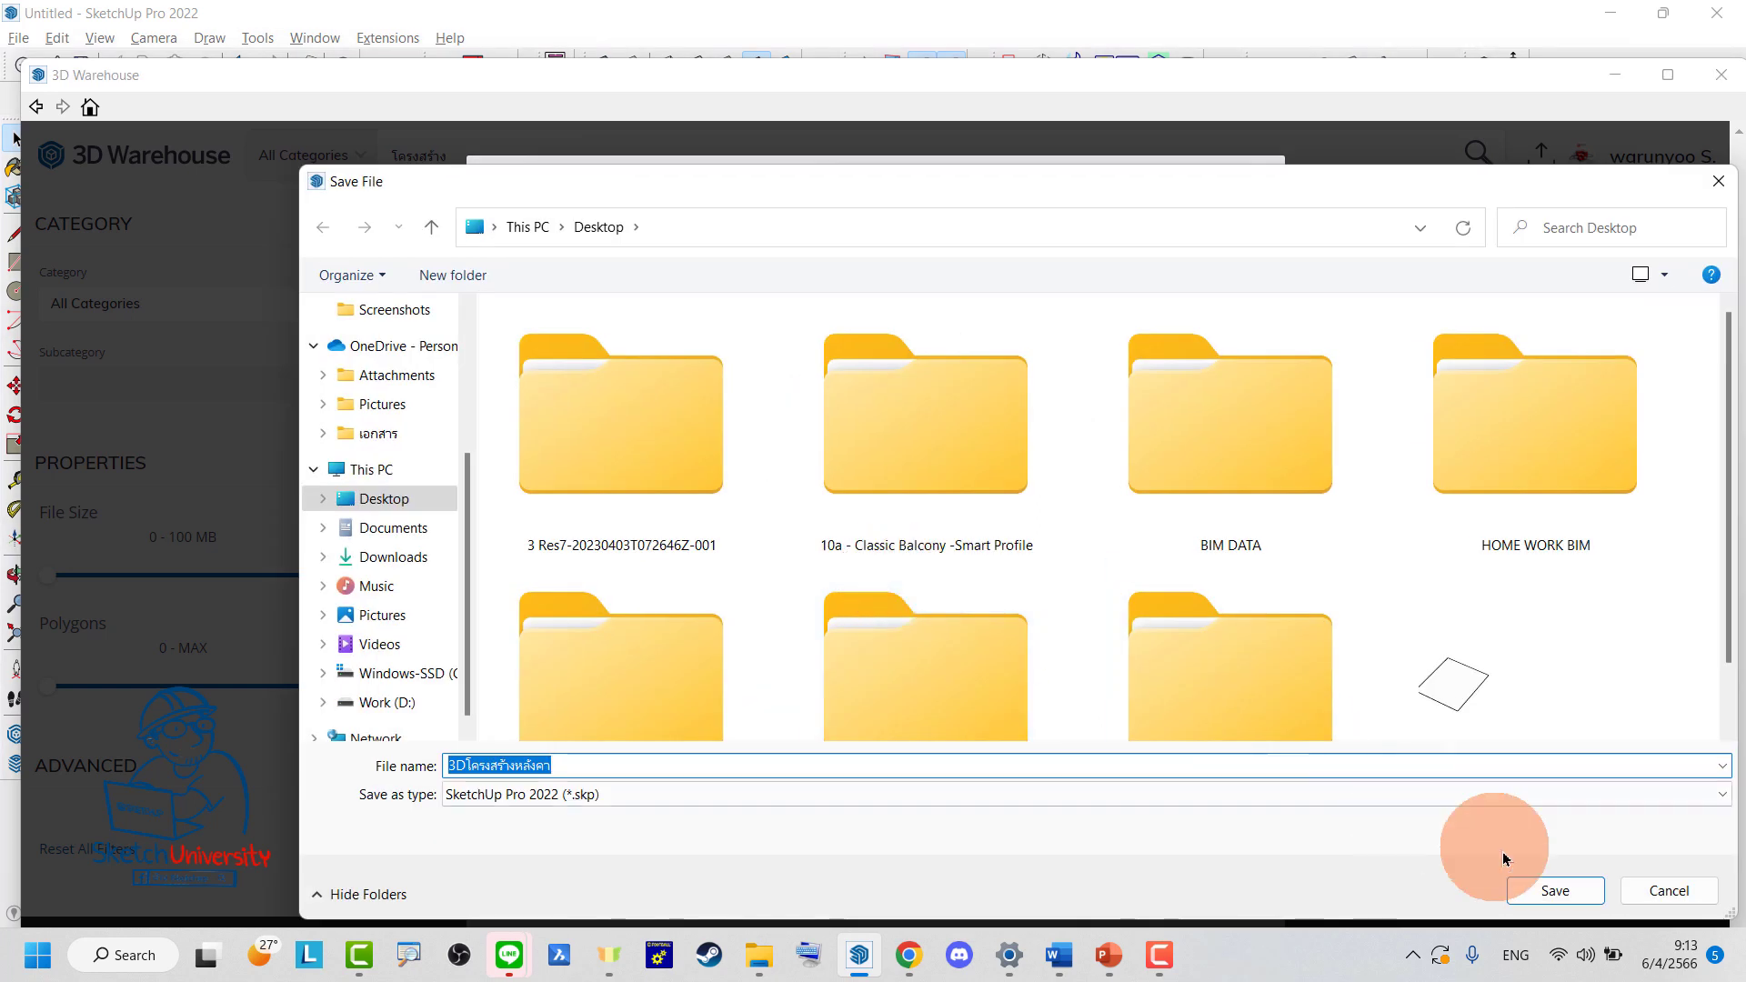
left_click(1549, 891)
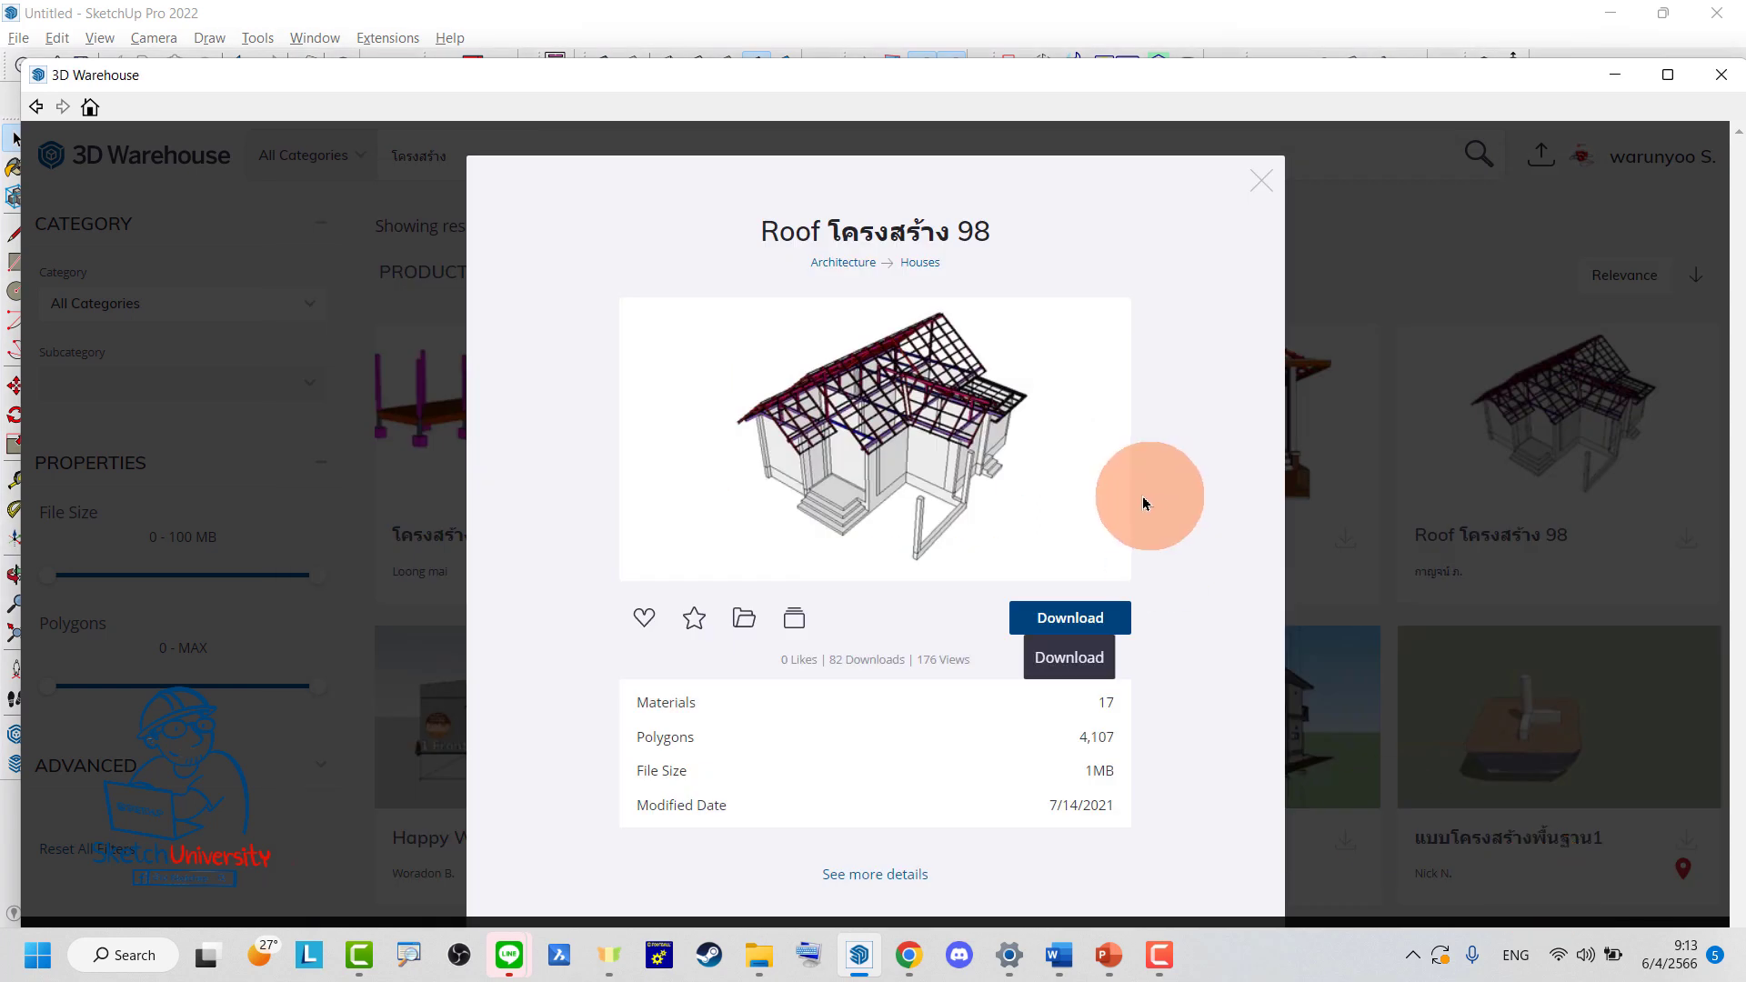
left_click(1344, 186)
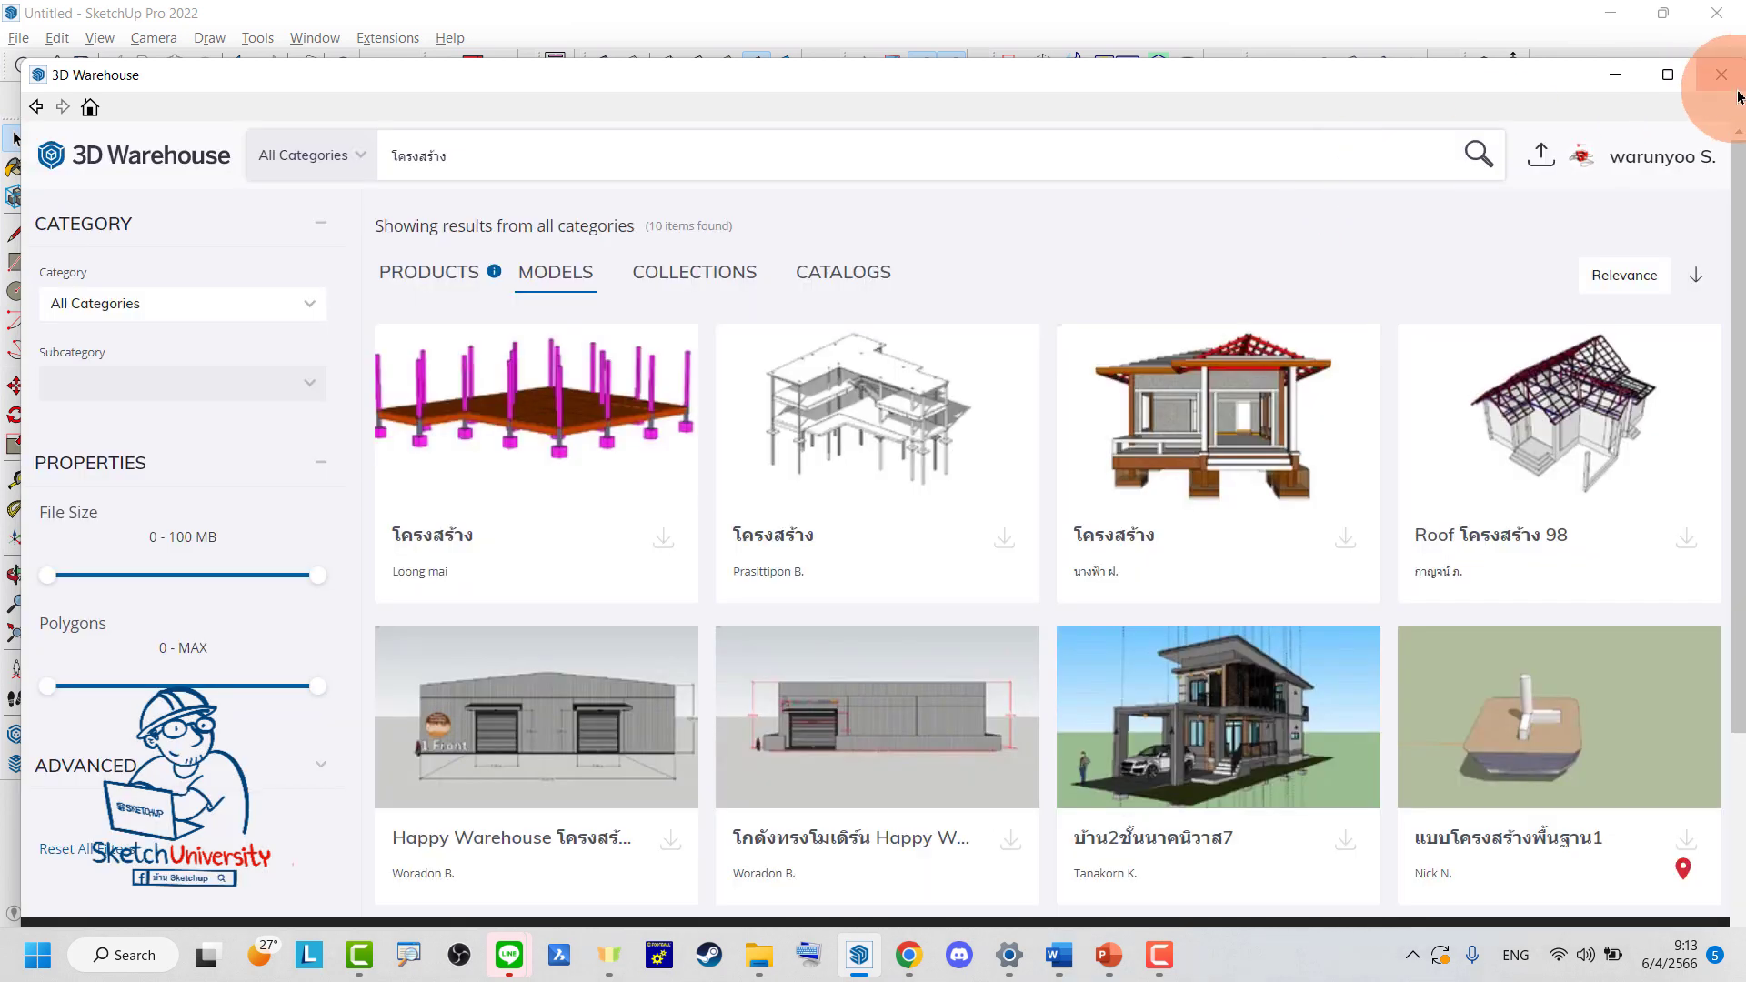
left_click(1734, 80)
Import the saved roof-structure house model and place it at the origin
left_click(18, 38)
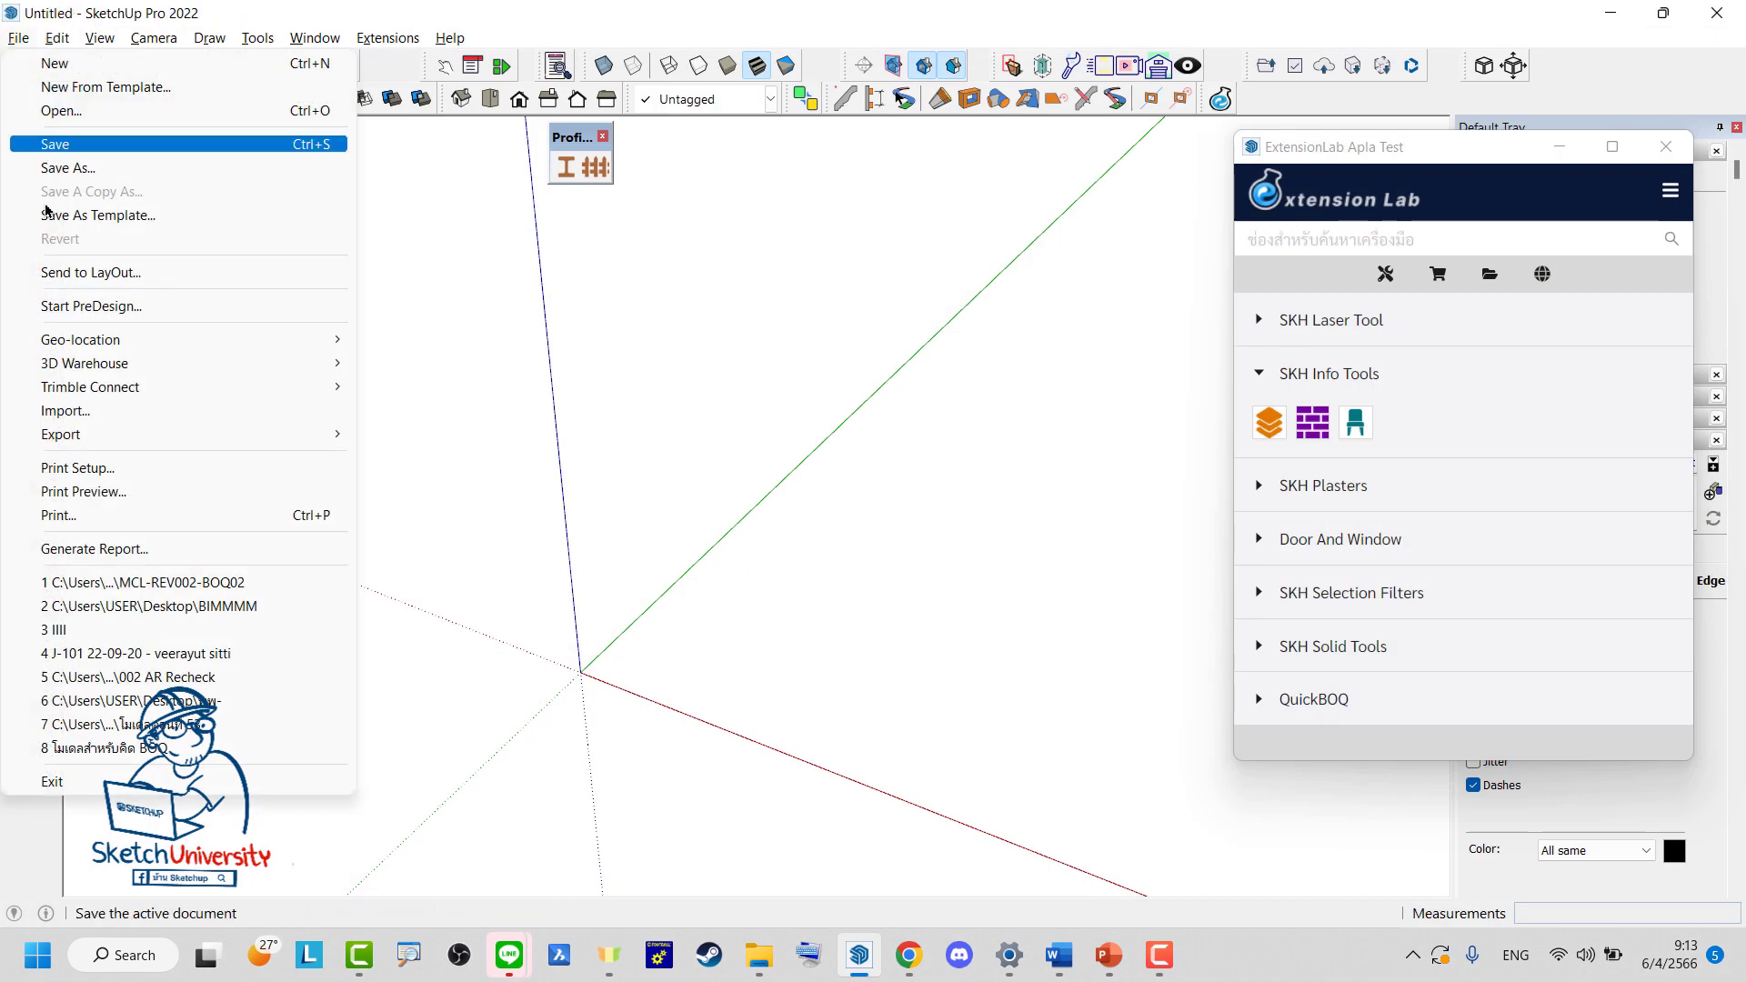
left_click(95, 410)
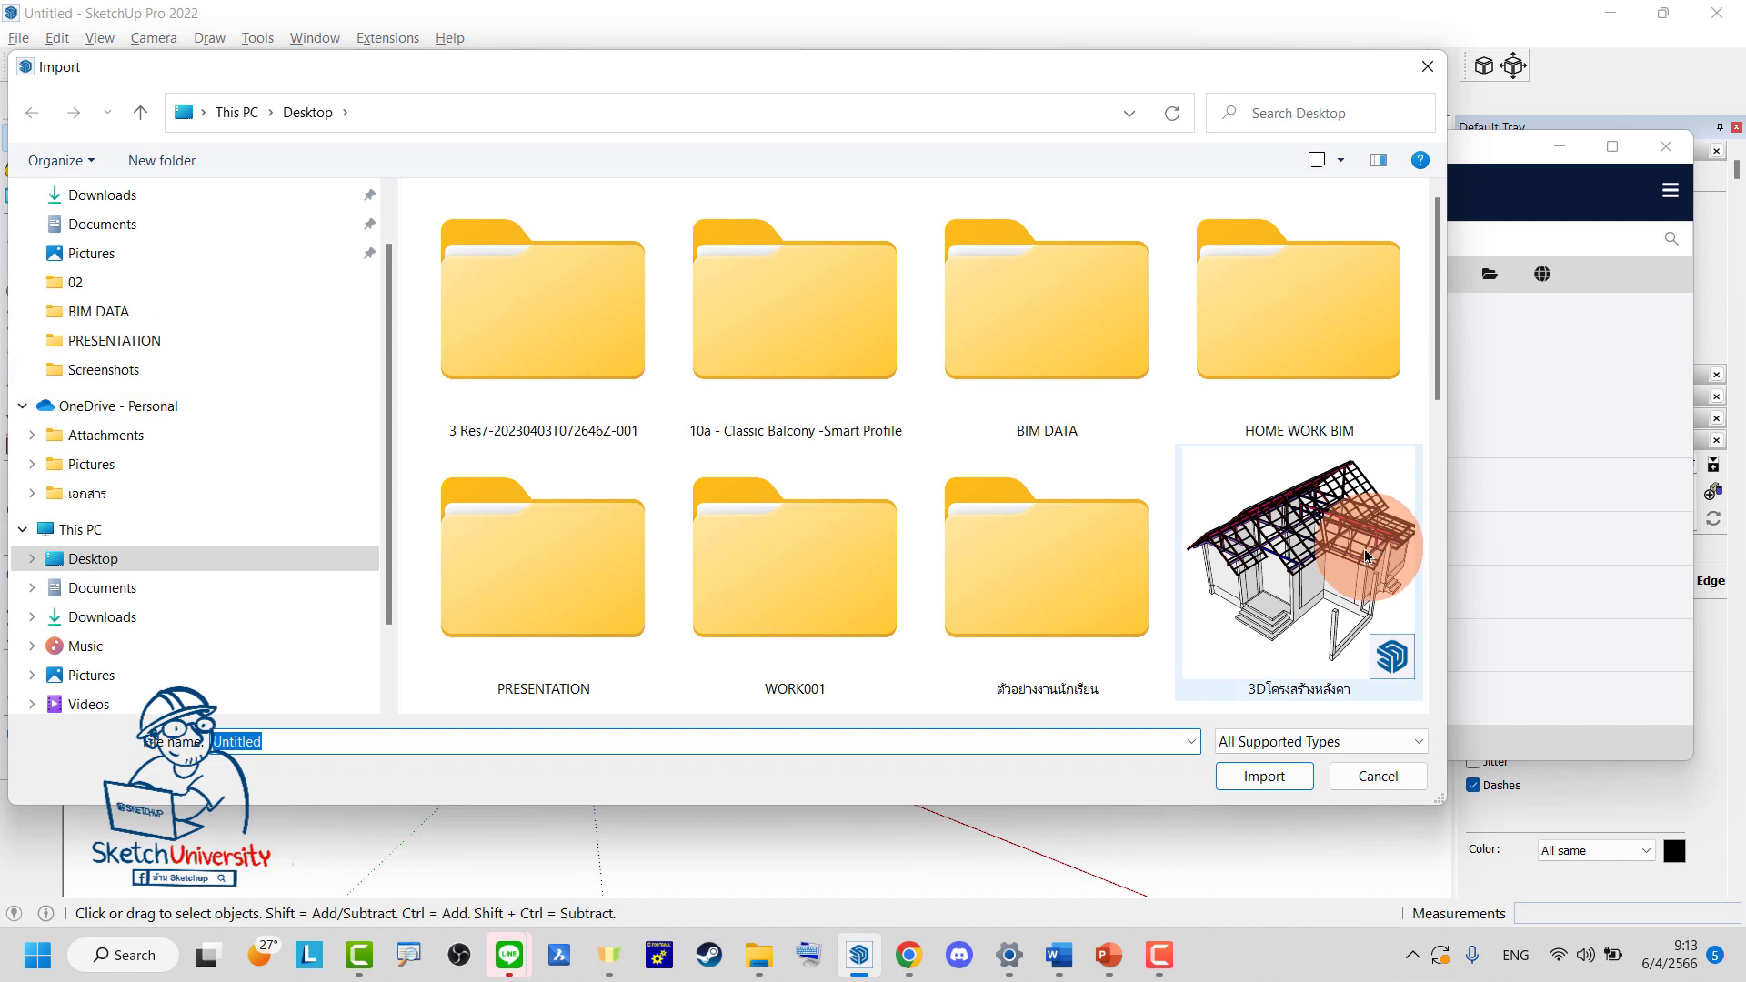
double_click(1365, 556)
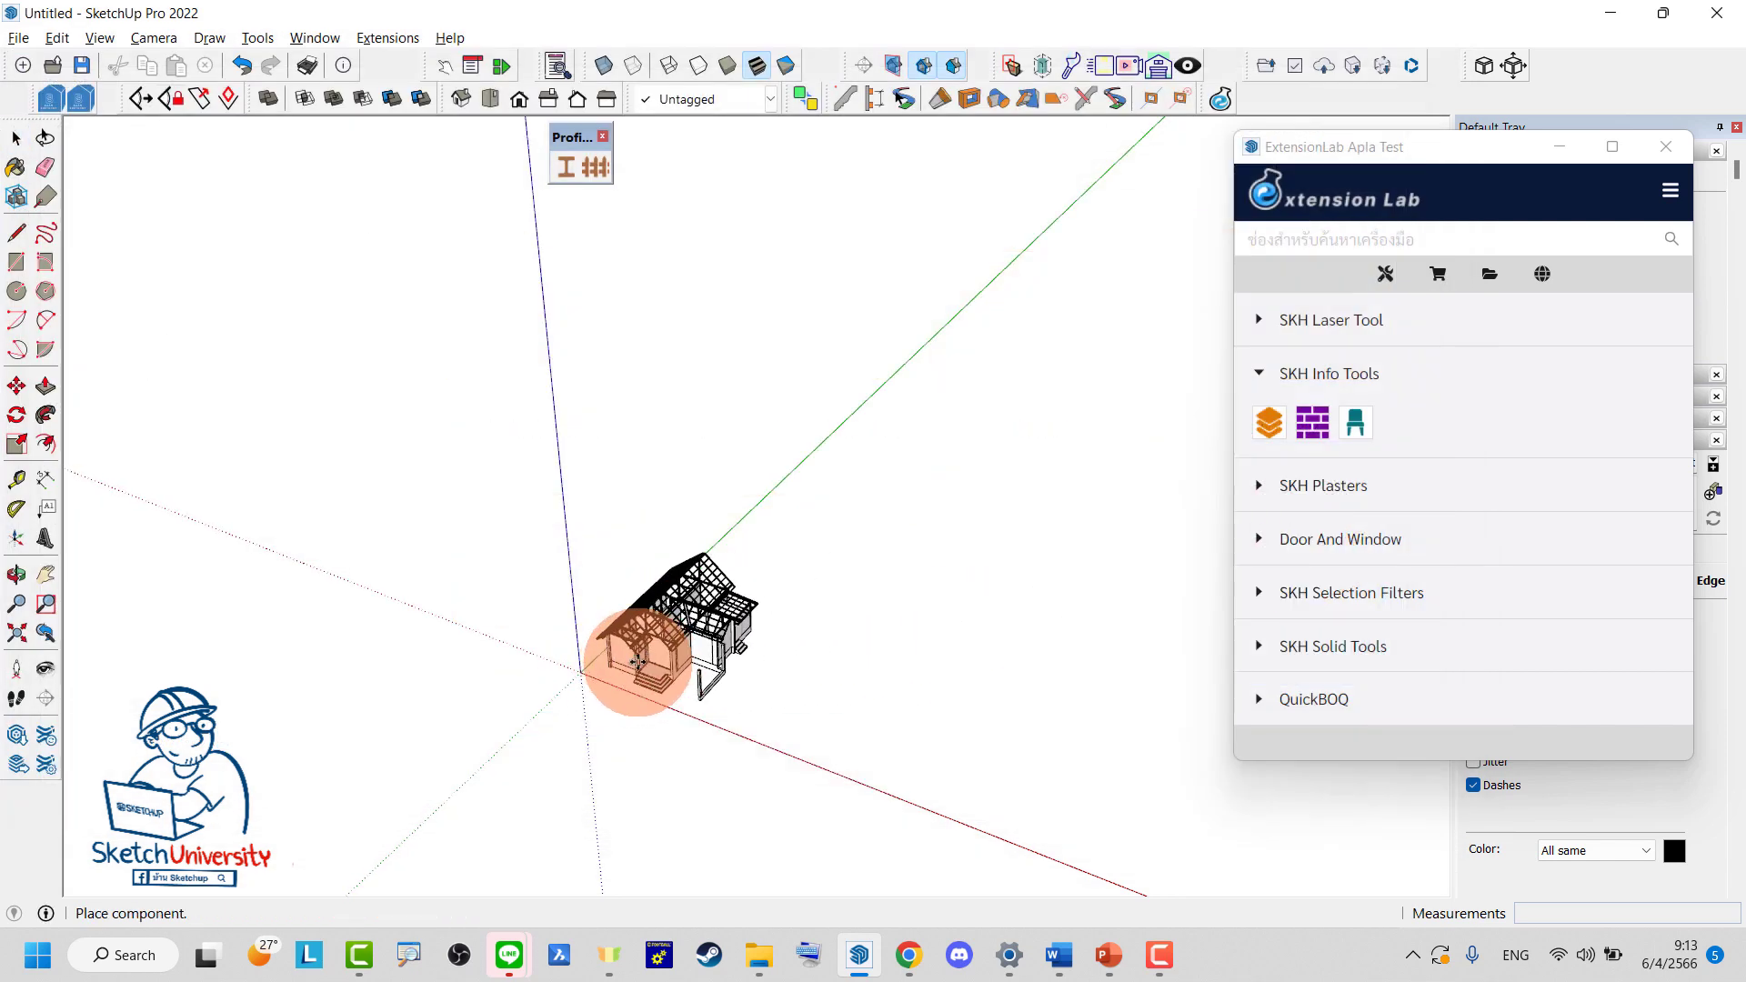
left_click(637, 661)
scroll(641, 682, "up", 5)
key("space")
left_click(1025, 694)
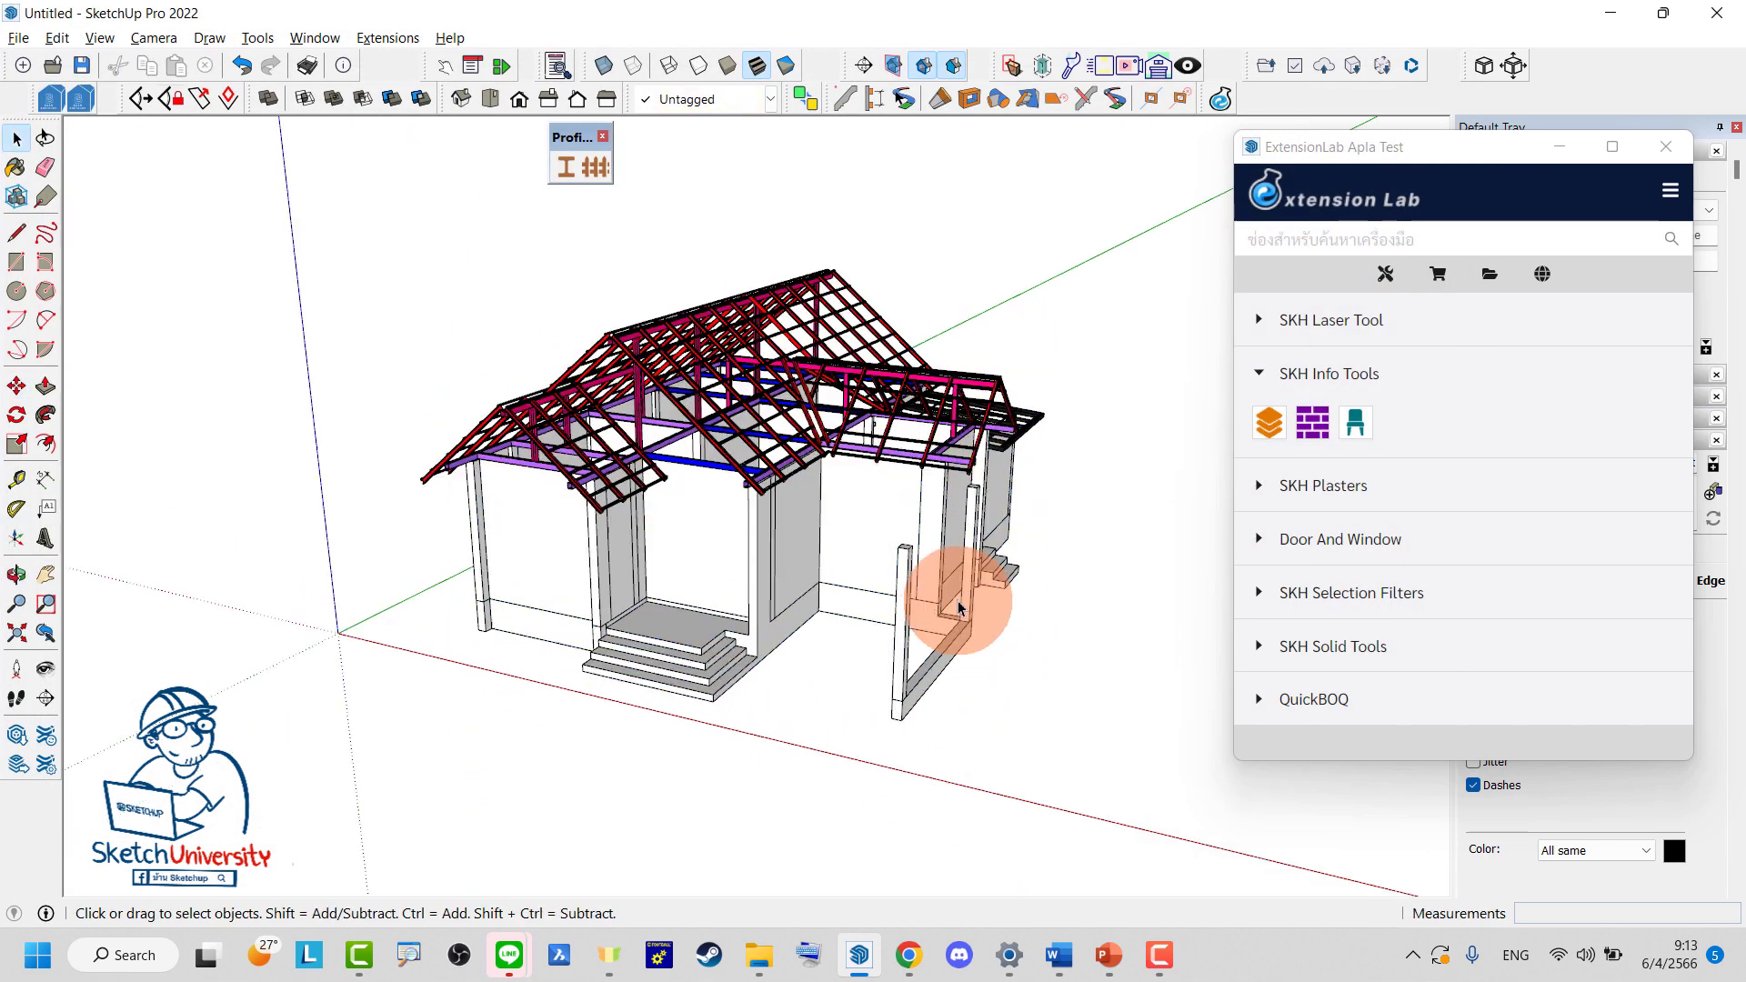
scroll(959, 608, "up", 2)
Explode the house model into separate parts and orbit to view it whole
right_click(752, 459)
left_click(771, 434)
left_click(1082, 701)
left_click(763, 377)
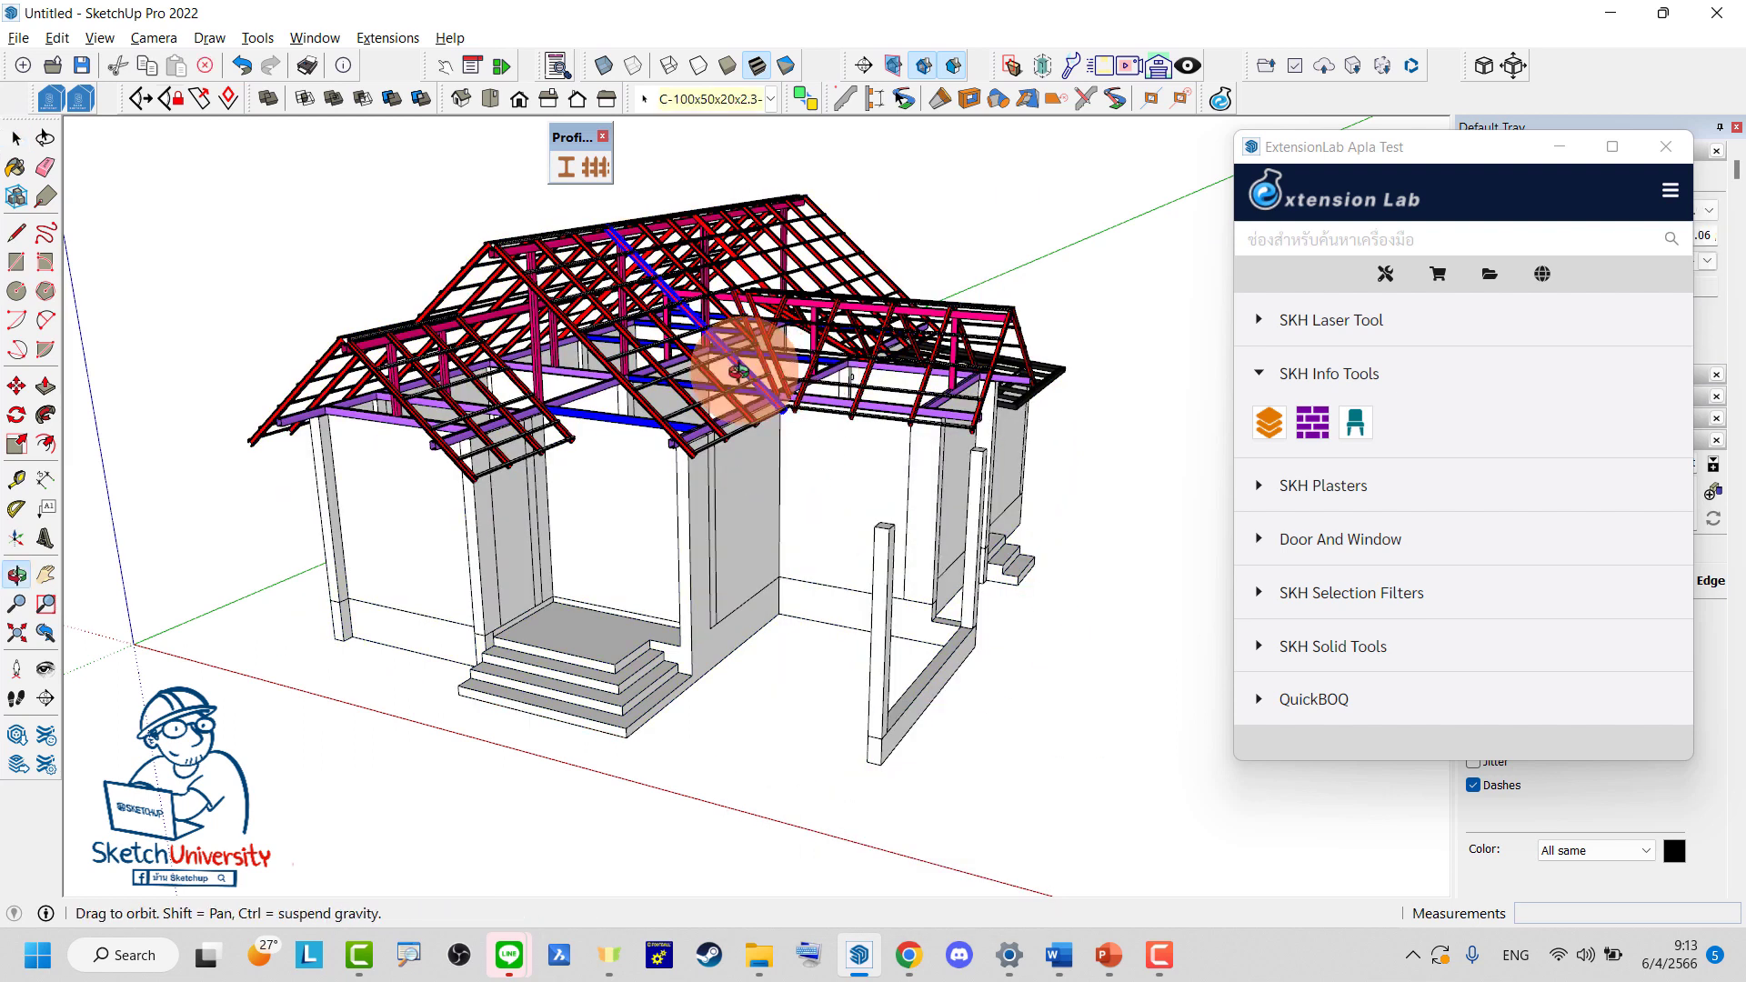
middle_click_drag(745, 375, 678, 632)
scroll(592, 565, "down", 3)
middle_click_drag(592, 565, 800, 419)
Launch QuickBOQ from Extension Lab and move its window off the house
left_click(1366, 693)
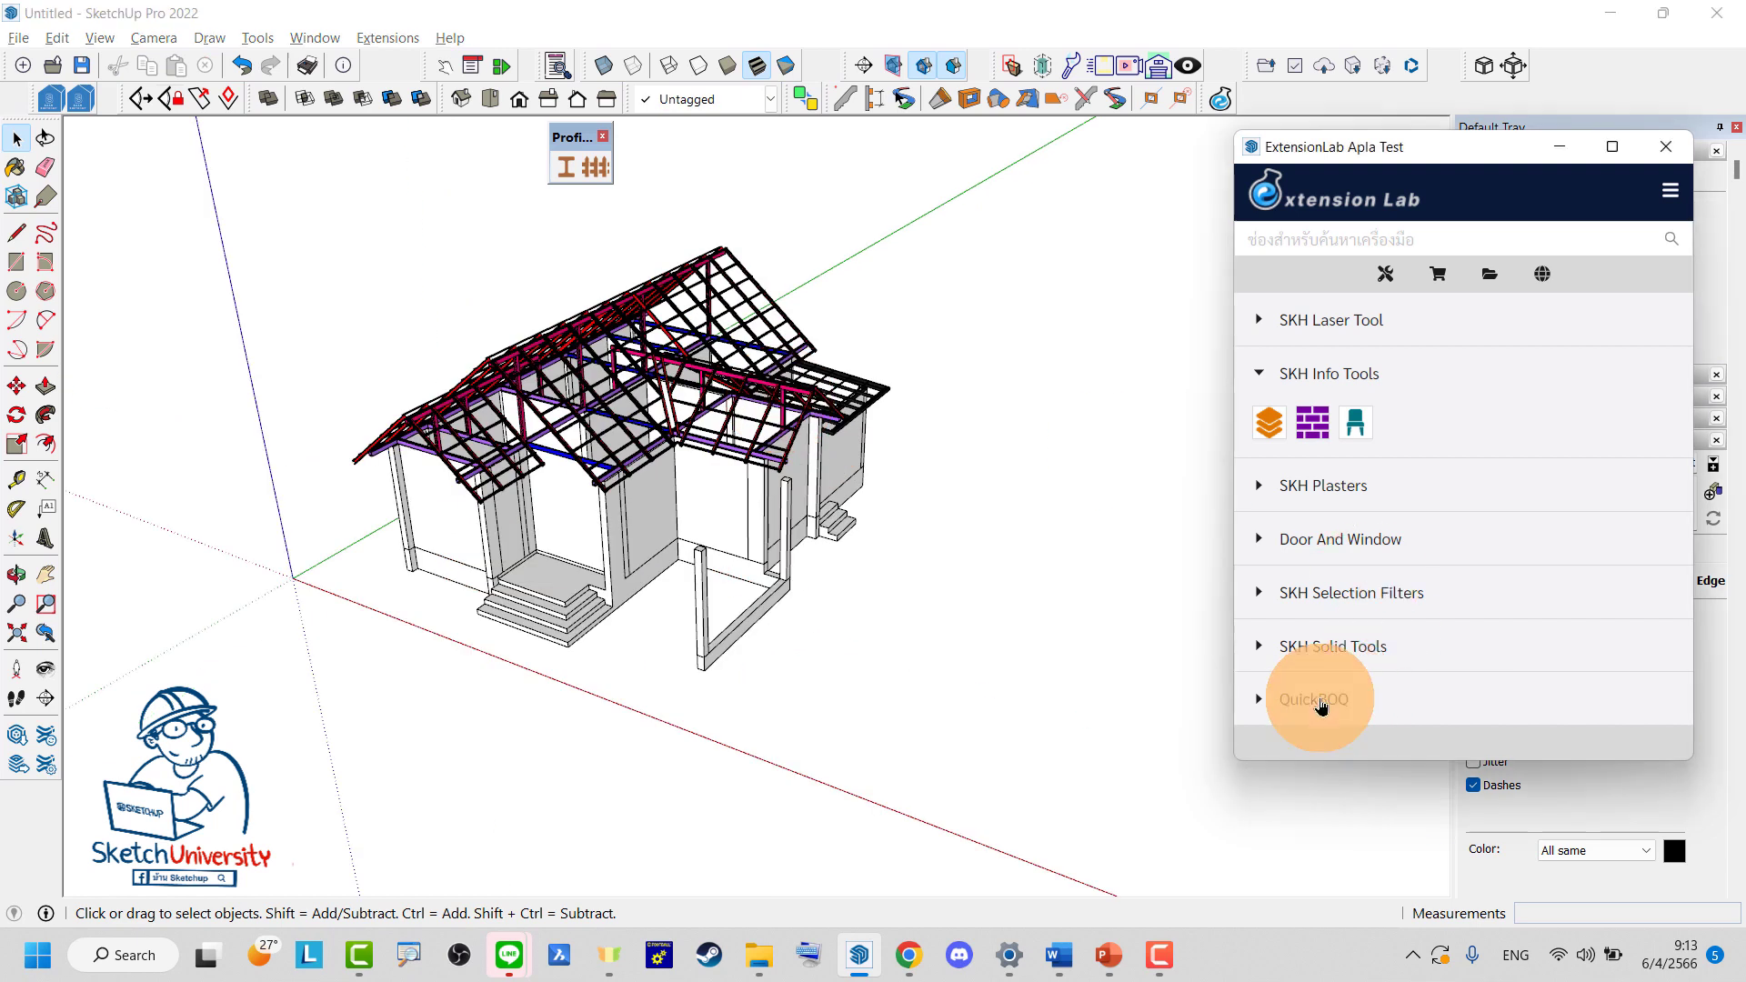
left_click(1277, 746)
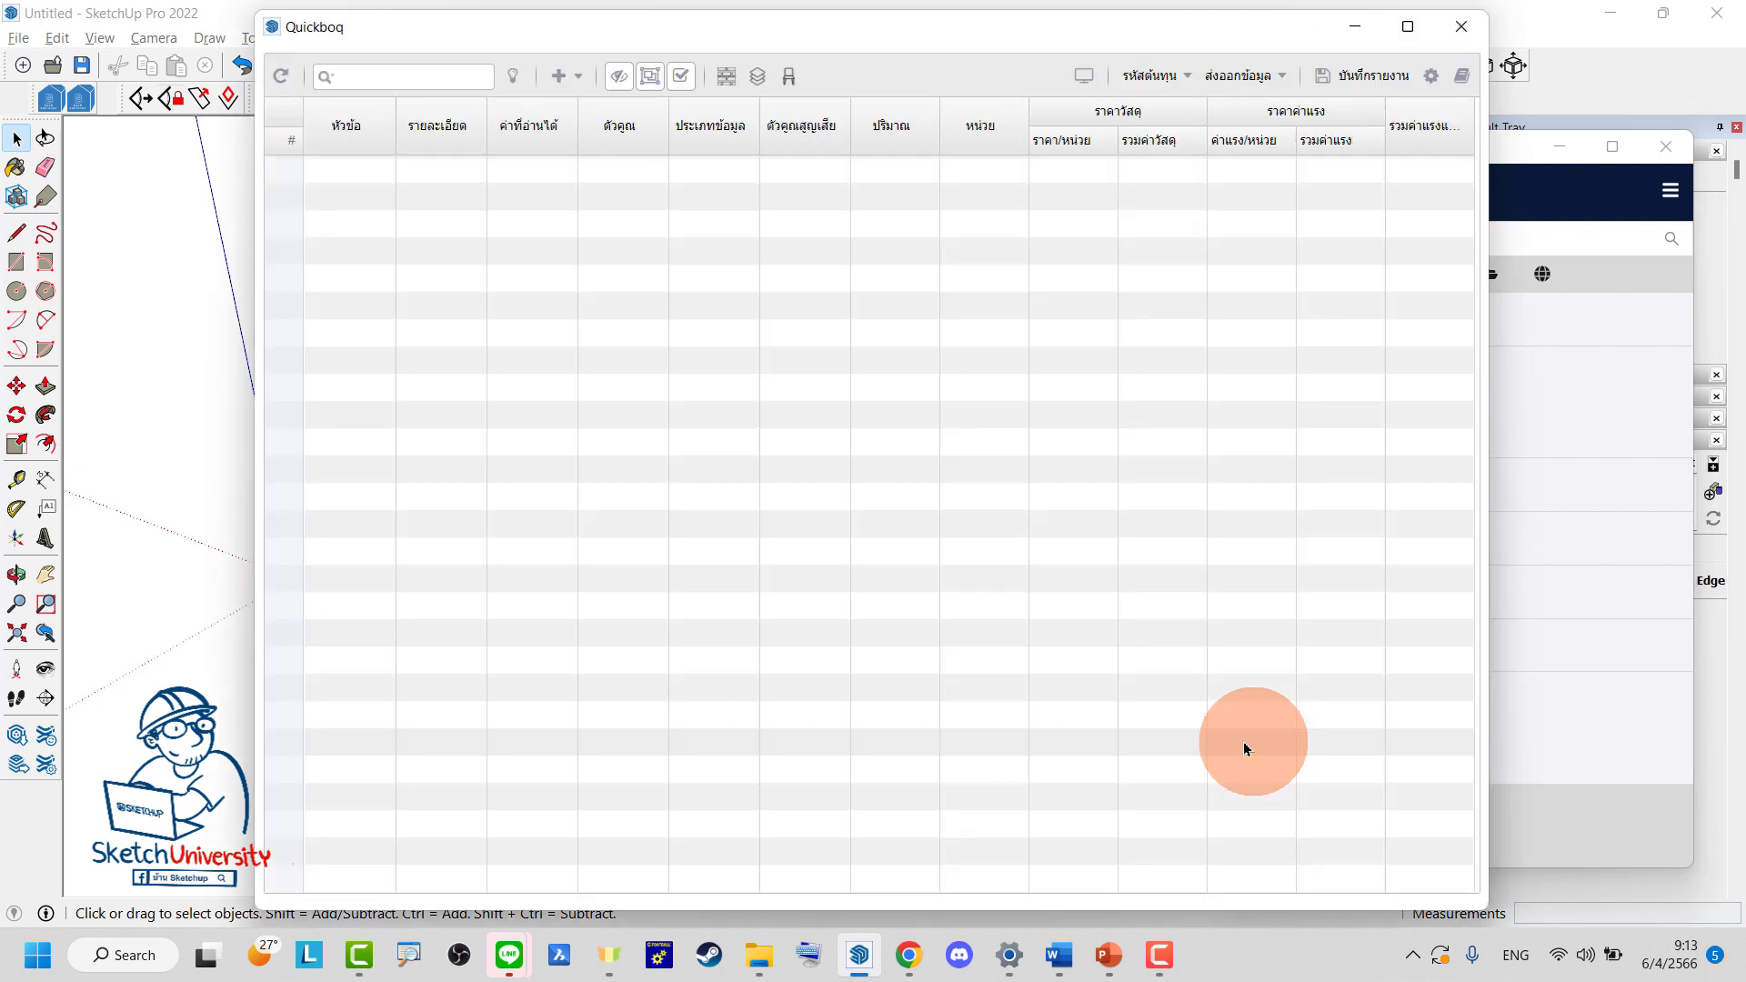
mouse_move(779, 20)
left_mouse_down()
mouse_move(782, 50)
mouse_move(1290, 91)
left_mouse_up()
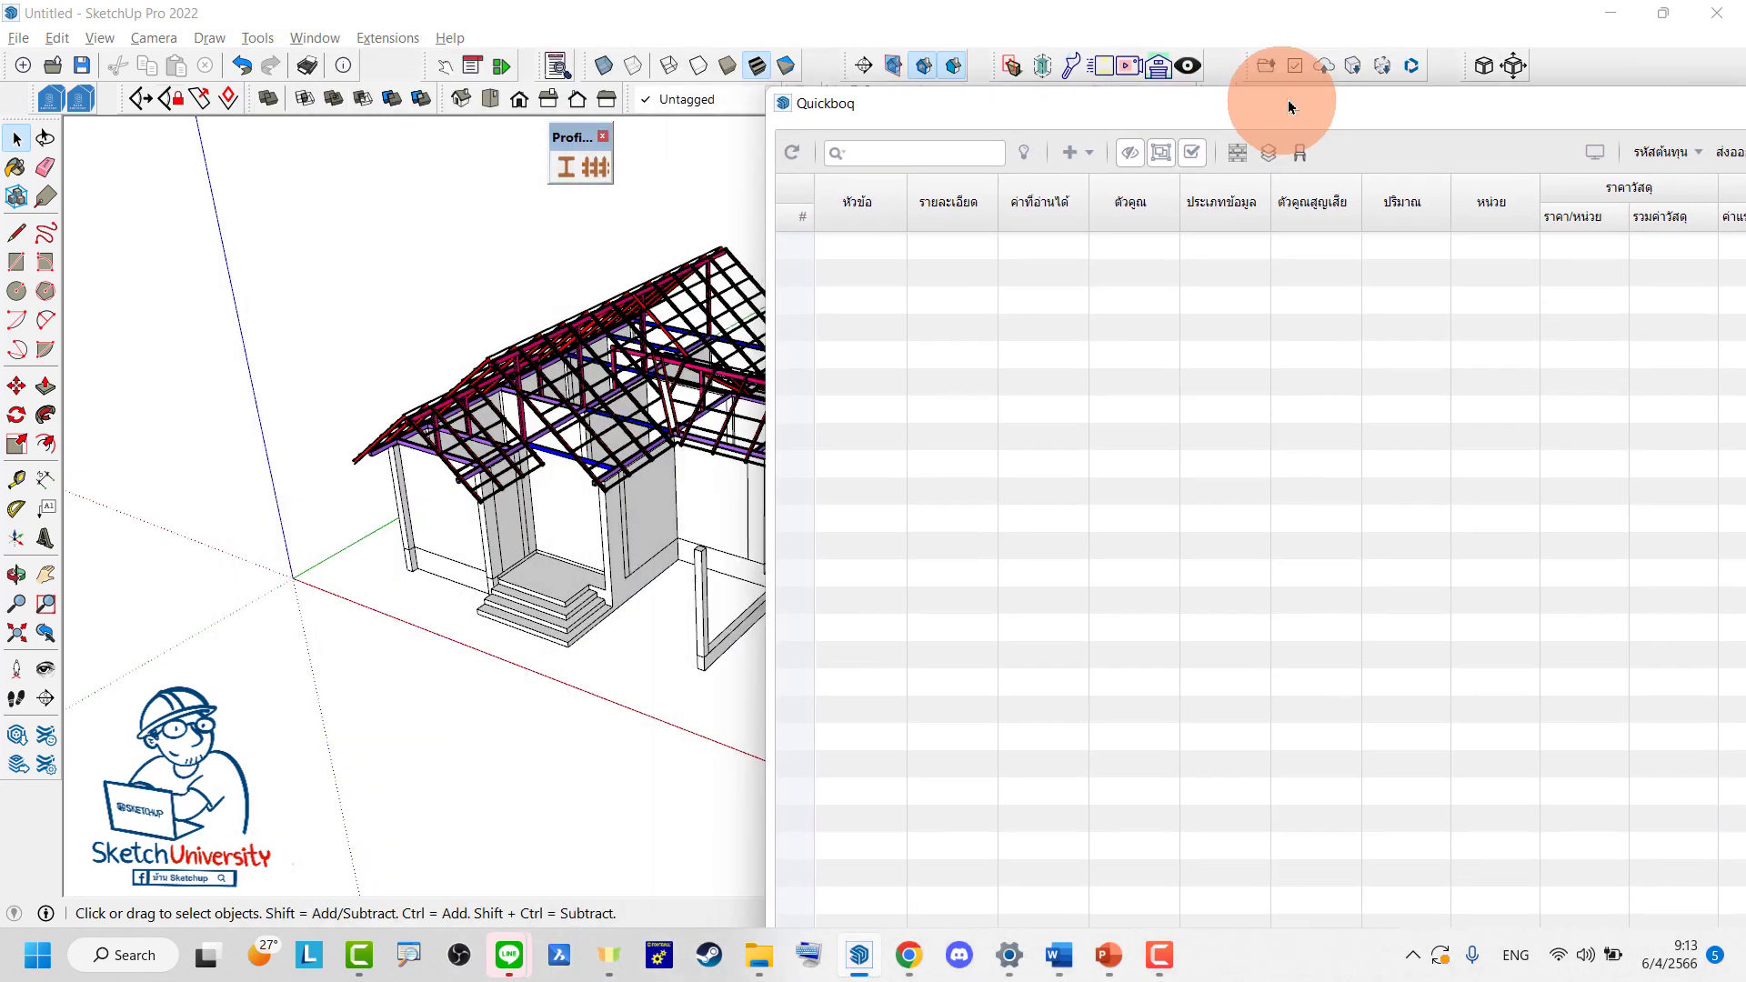
middle_click_drag(215, 449, 279, 459)
scroll(279, 459, "up", 2)
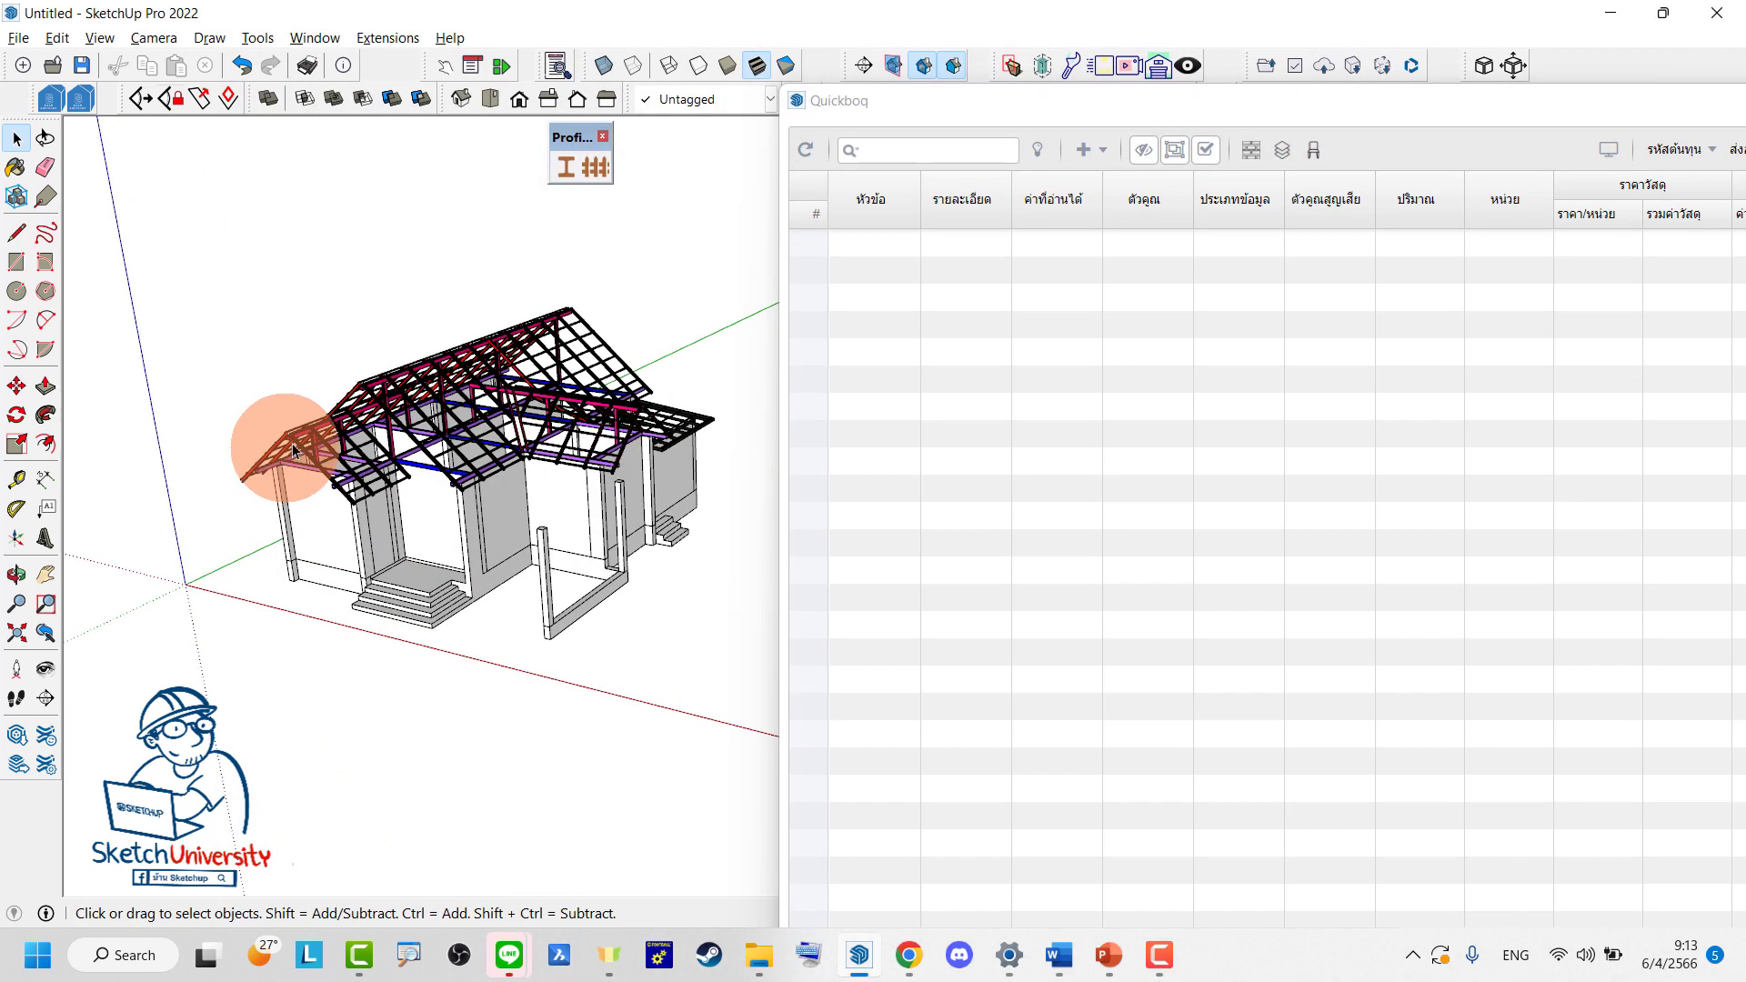
mouse_move(1044, 113)
left_mouse_down()
mouse_move(987, 93)
mouse_move(705, 103)
left_mouse_up()
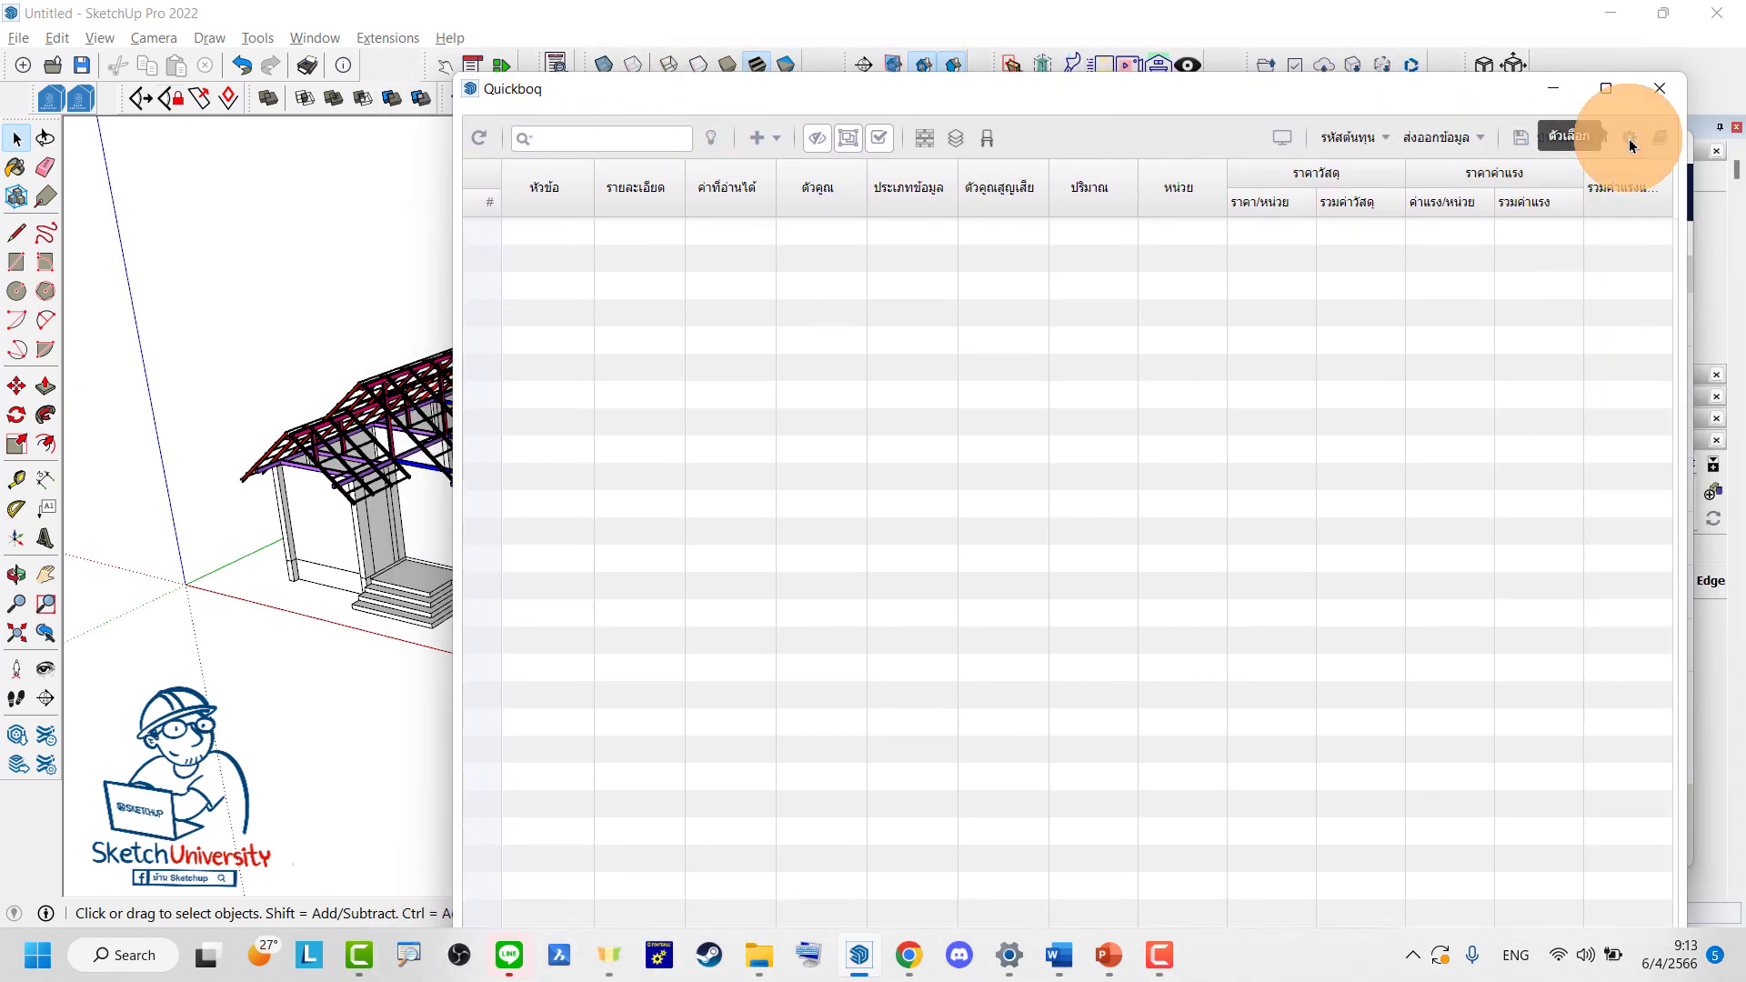
Switch QuickBOQ's interface language to English, apply it, and close the window
left_click(1631, 141)
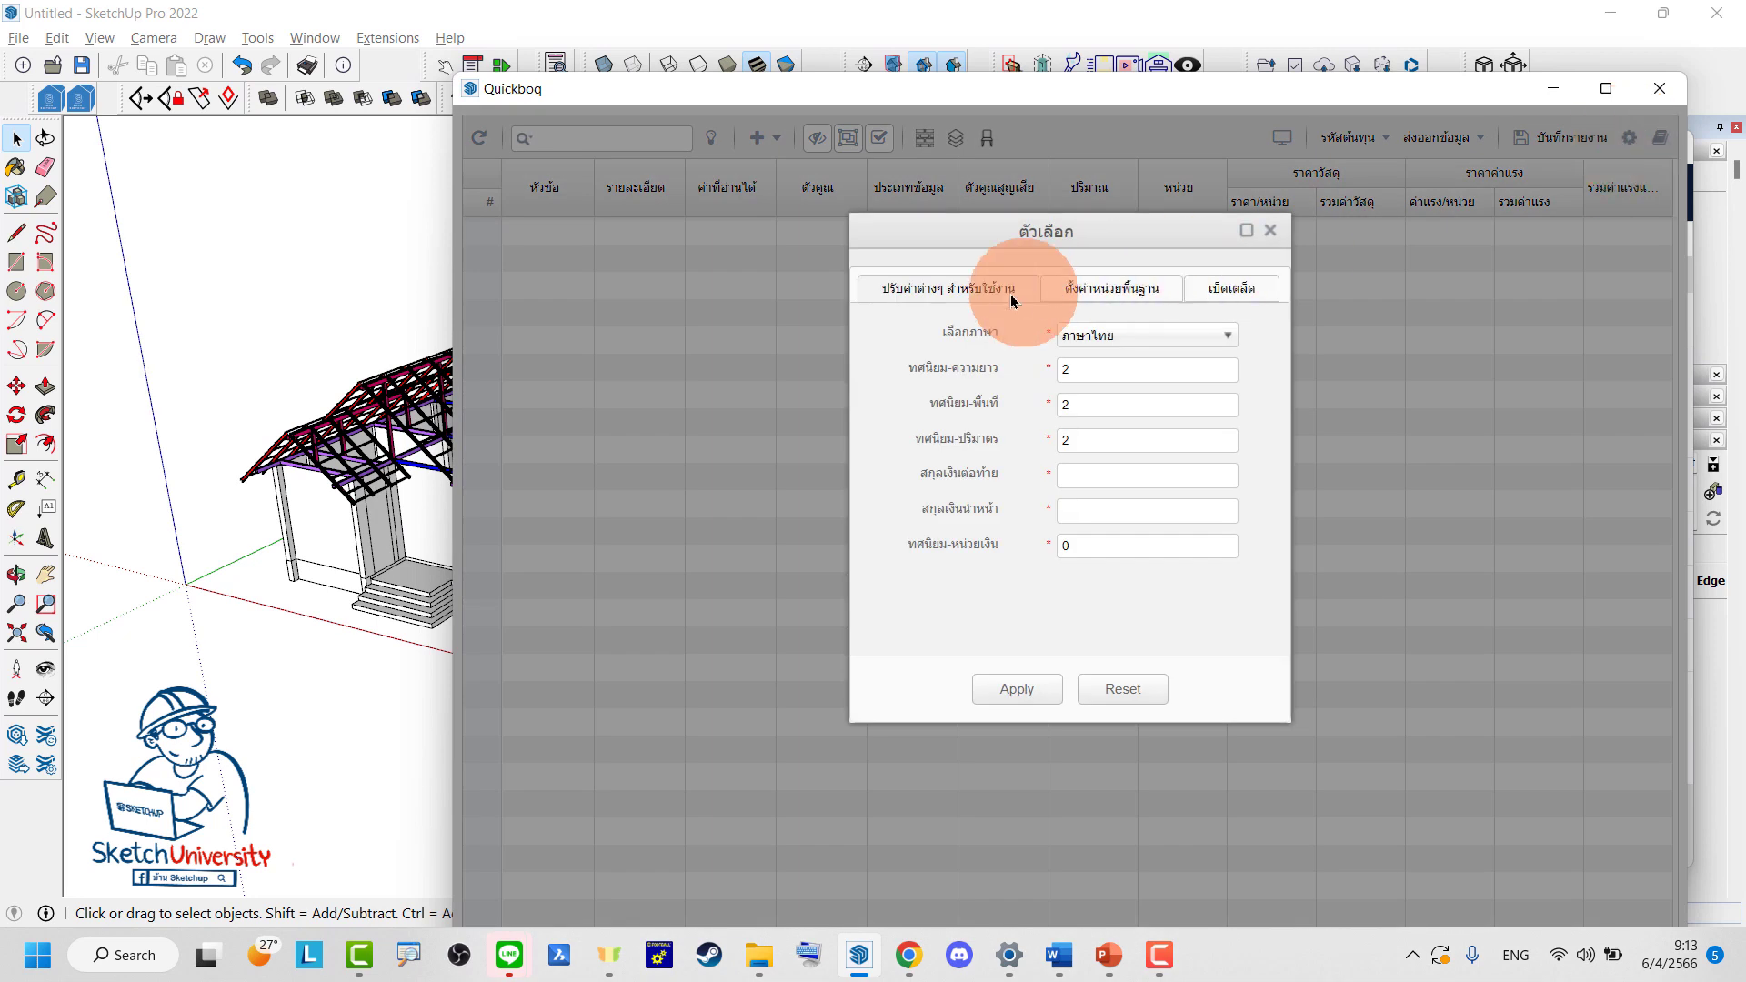
left_click(1120, 337)
left_click(1120, 387)
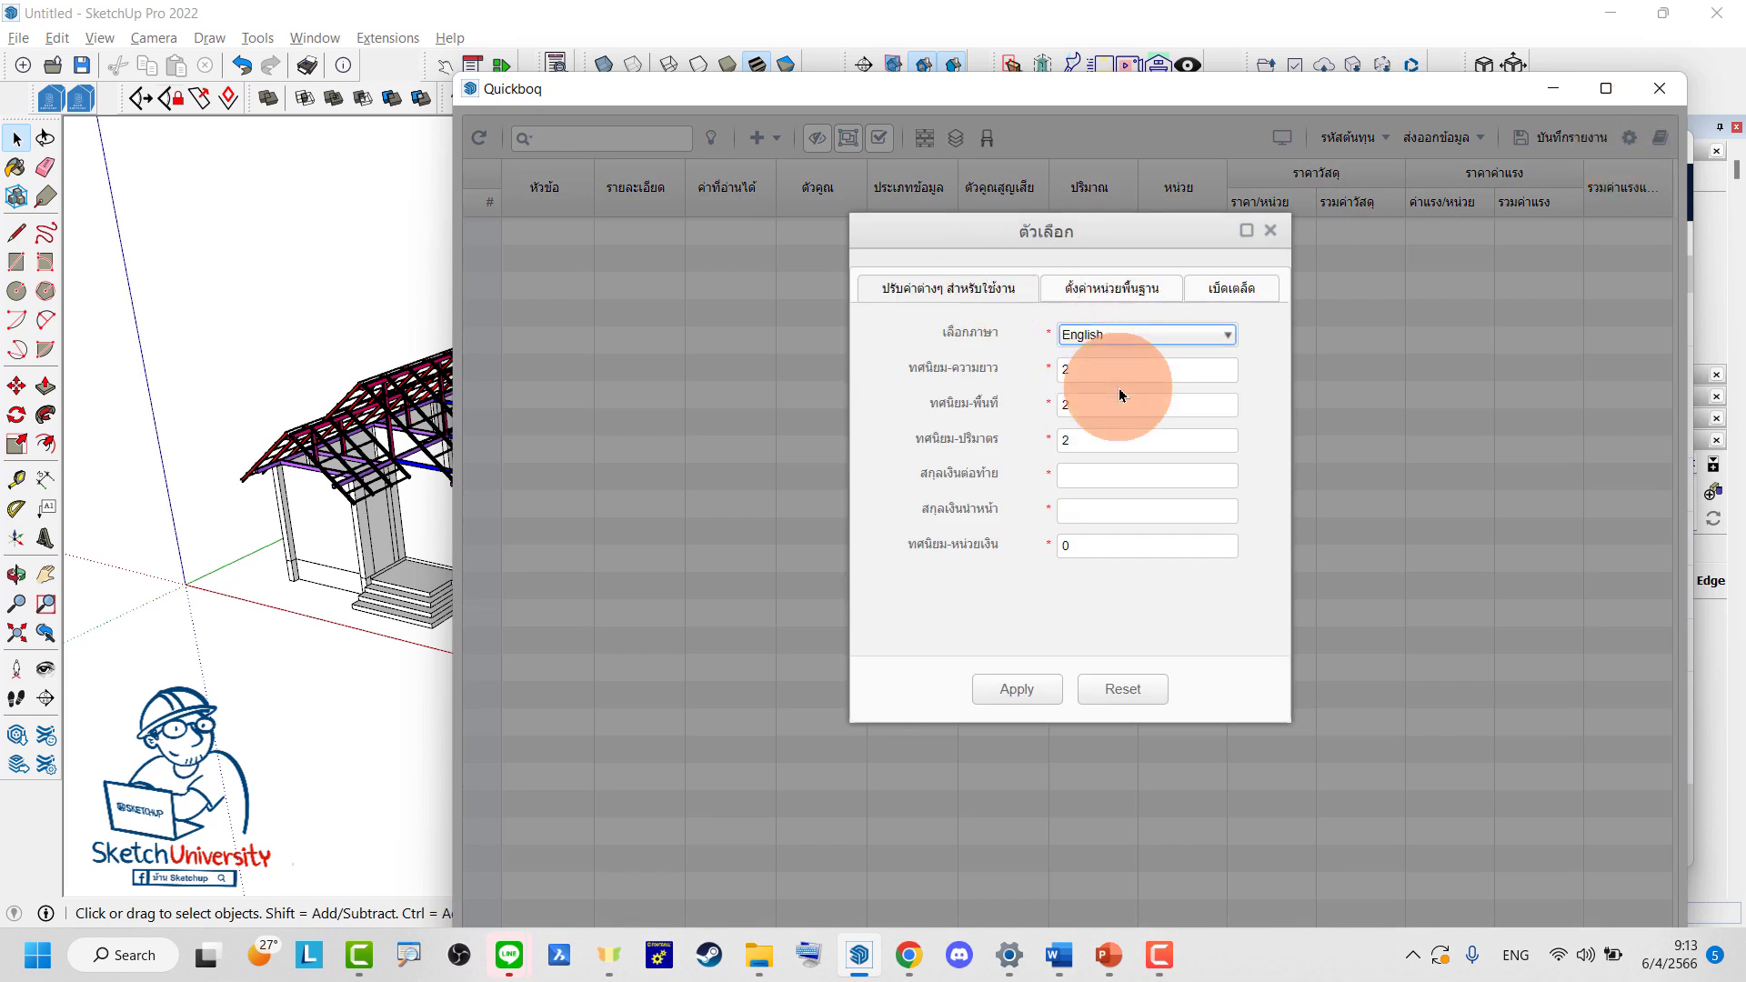
left_click(1015, 698)
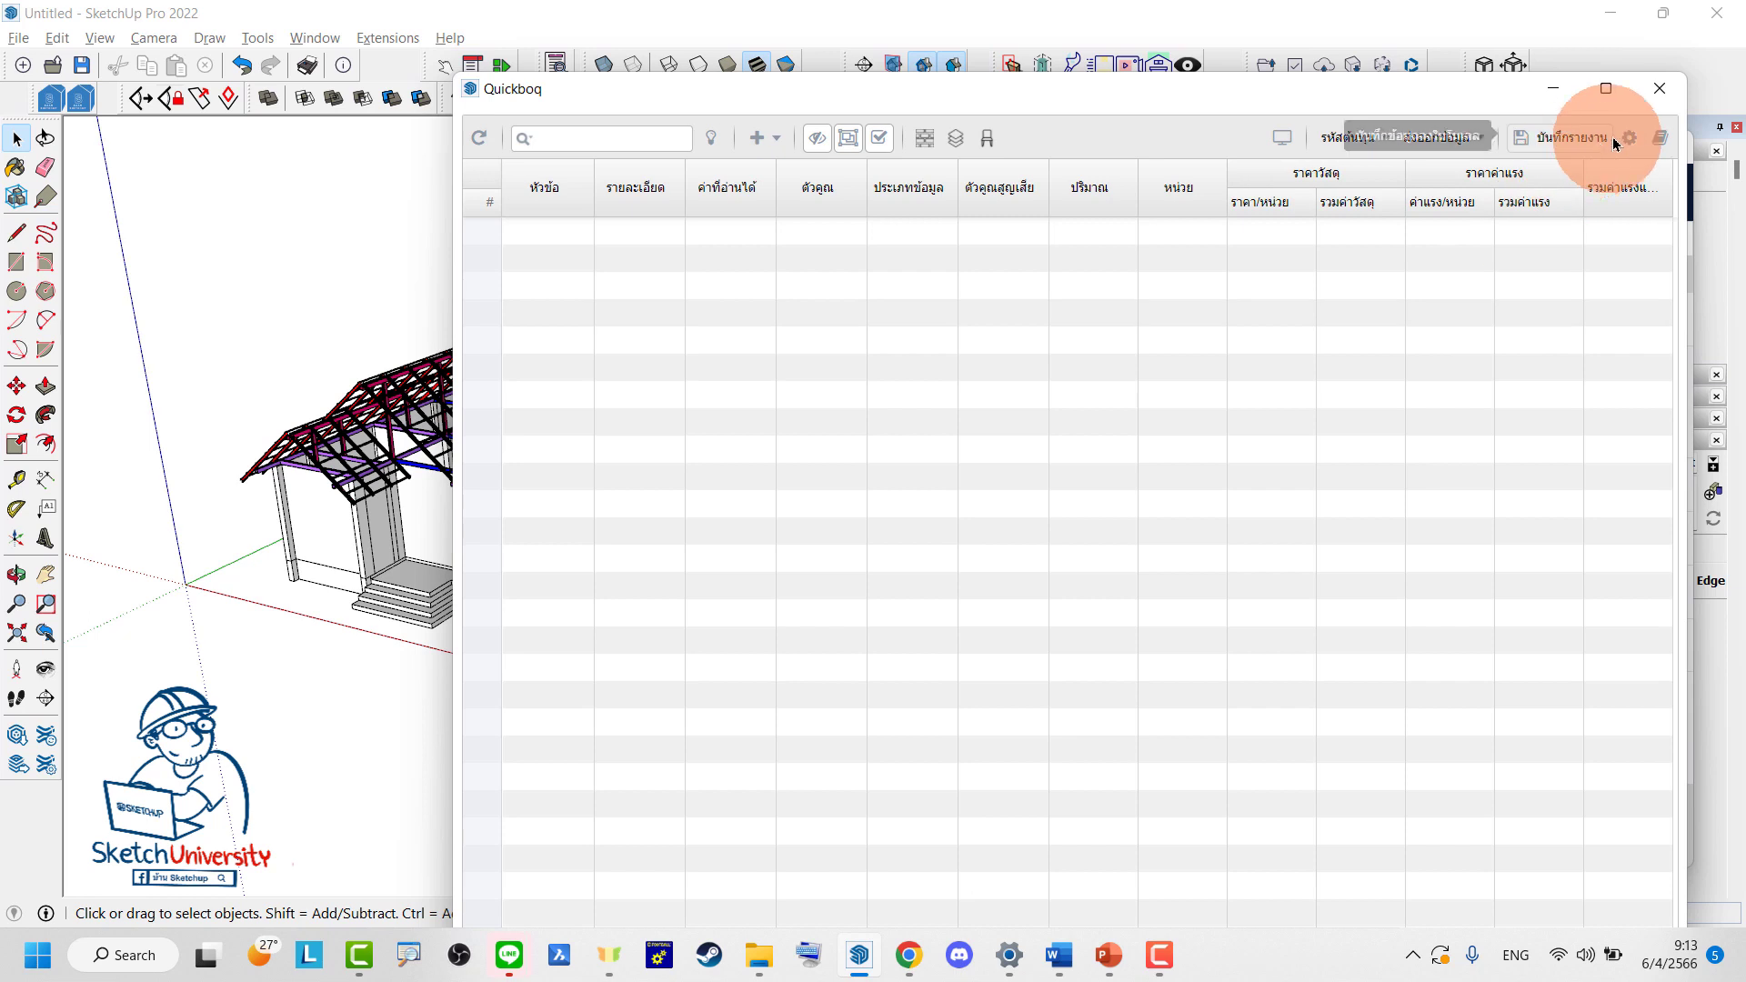
left_click(1659, 88)
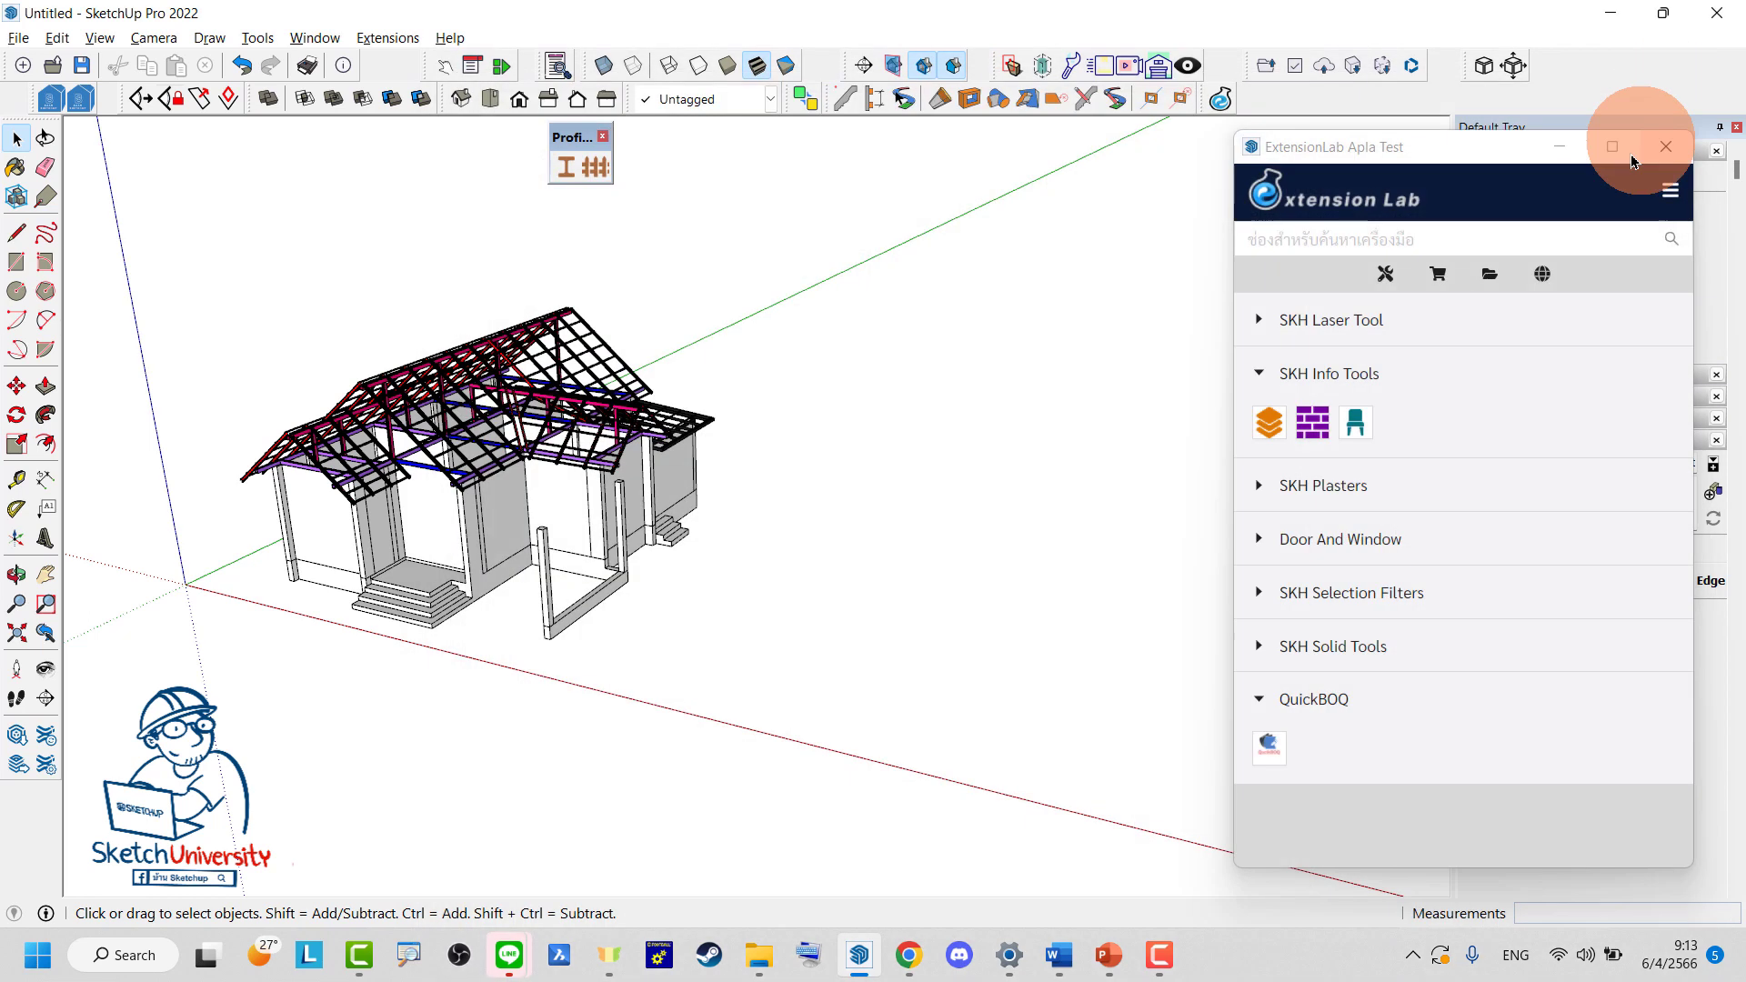
Reopen QuickBOQ and set its interface language to Thai (ภาษาไทย)
left_click(1269, 745)
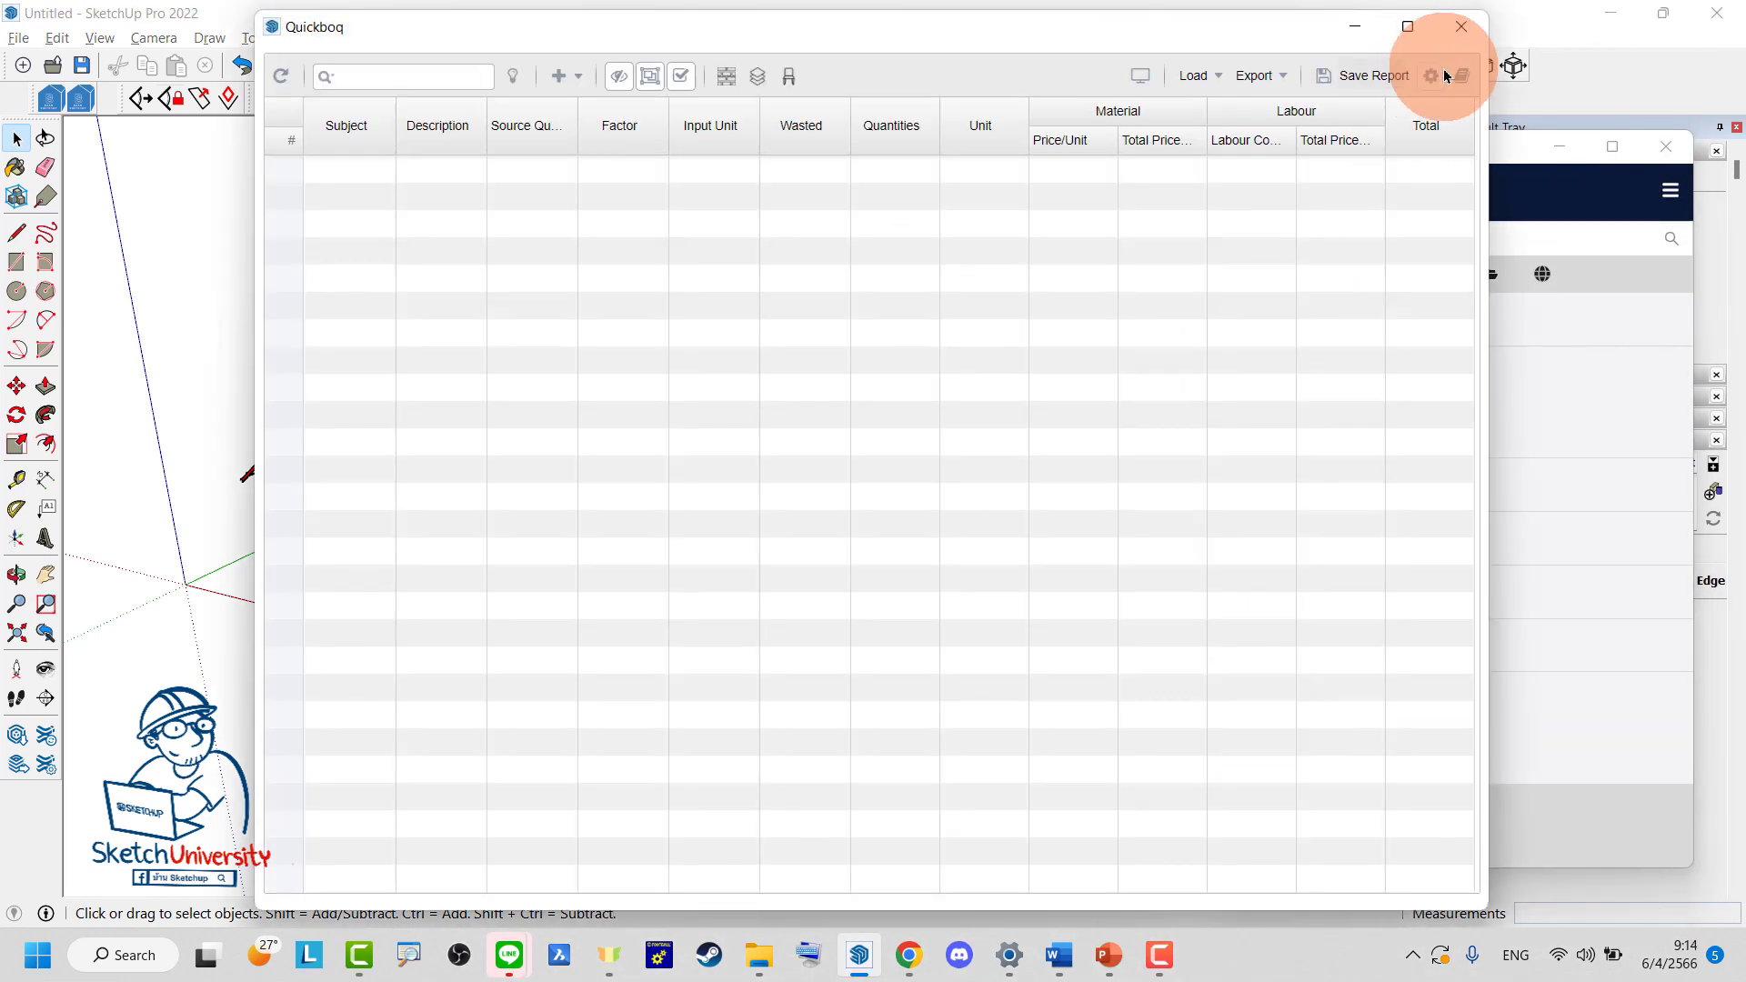
left_click(1431, 75)
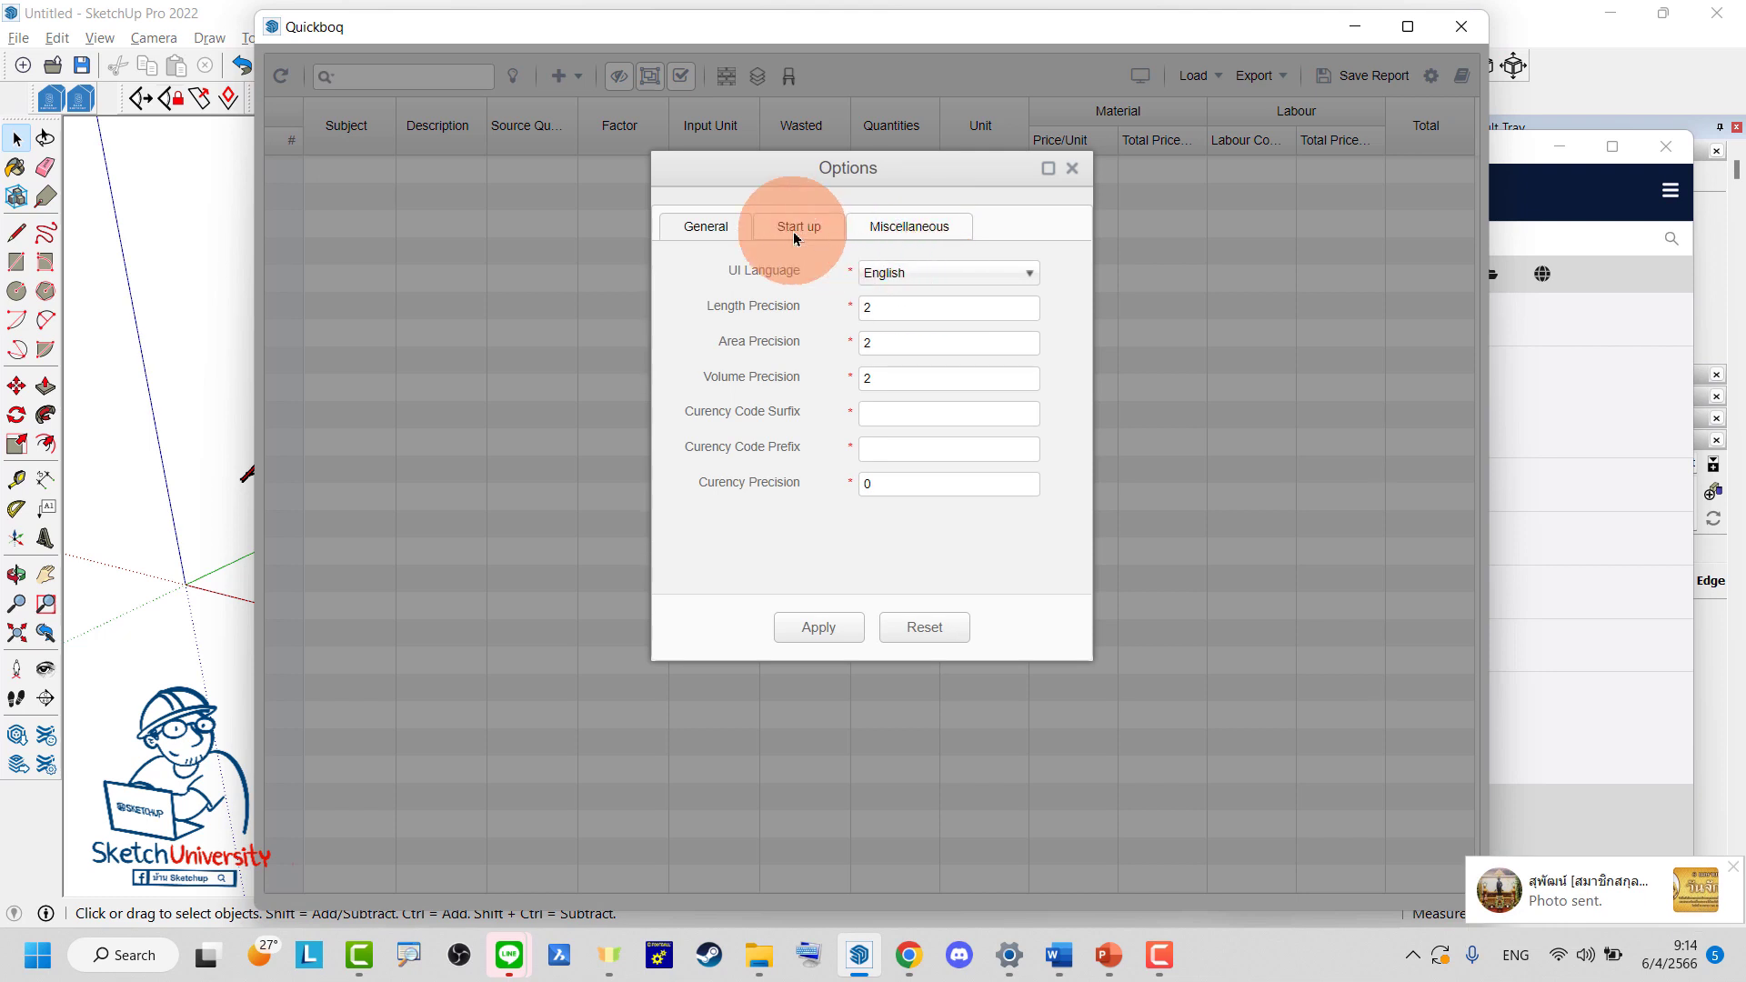
left_click(1733, 873)
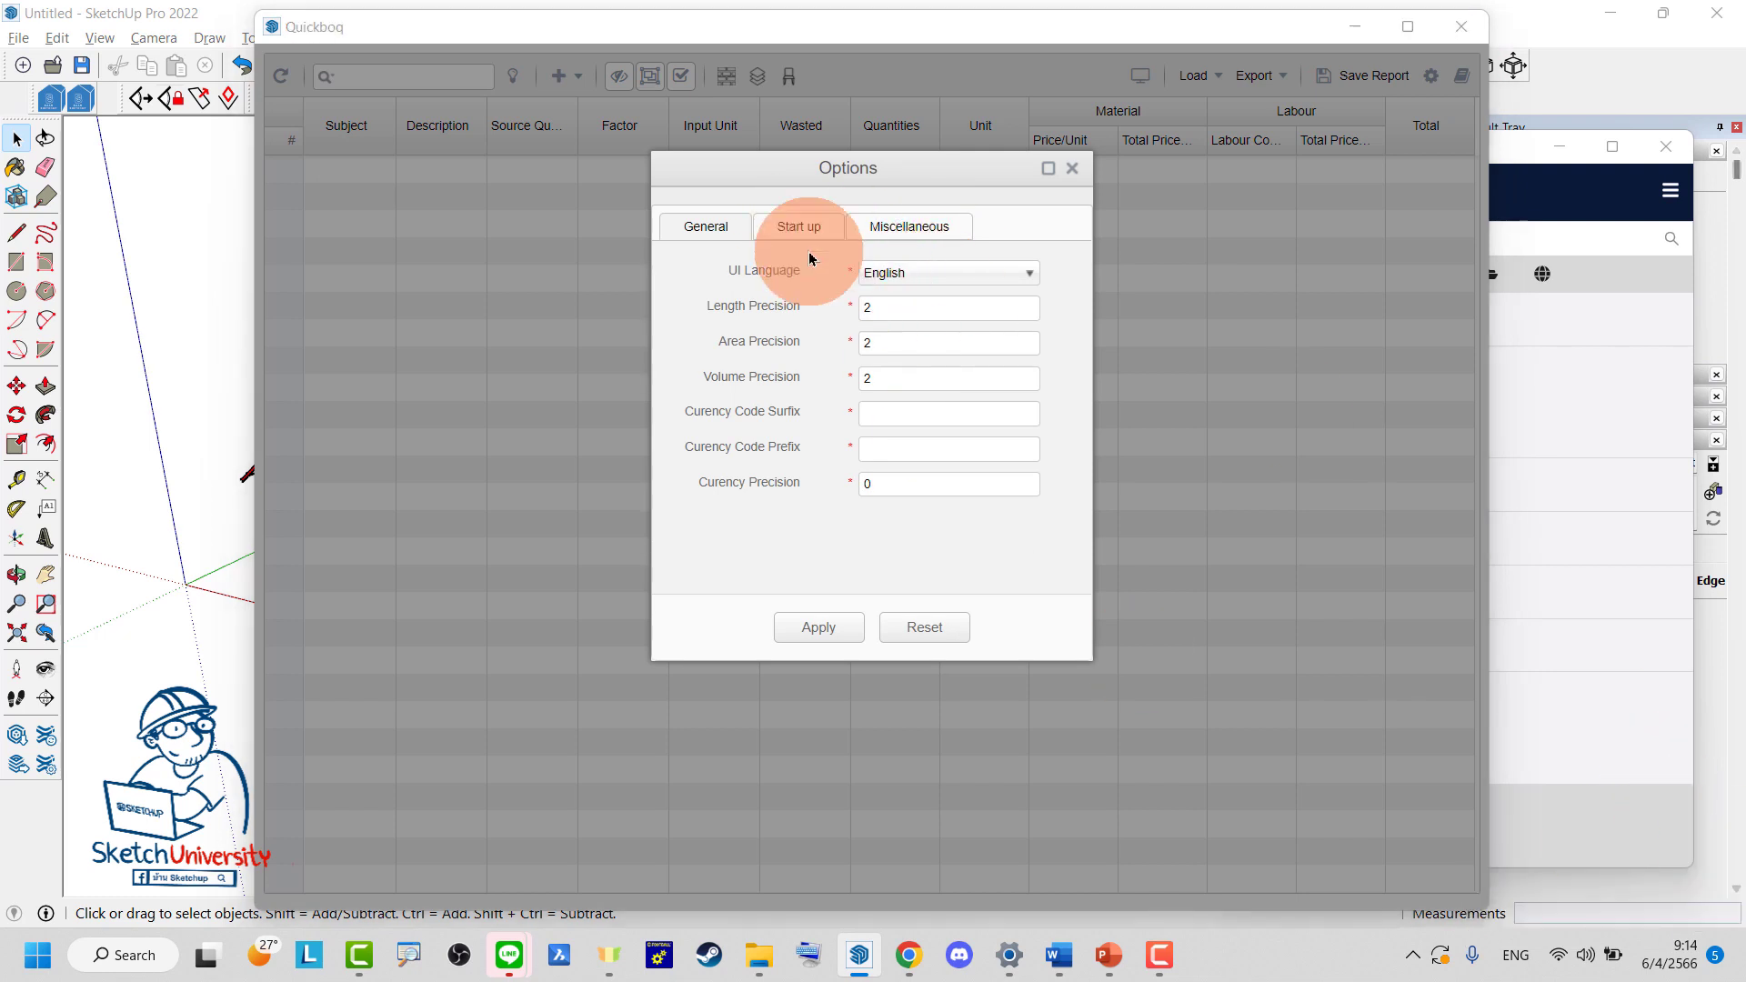
left_click(880, 272)
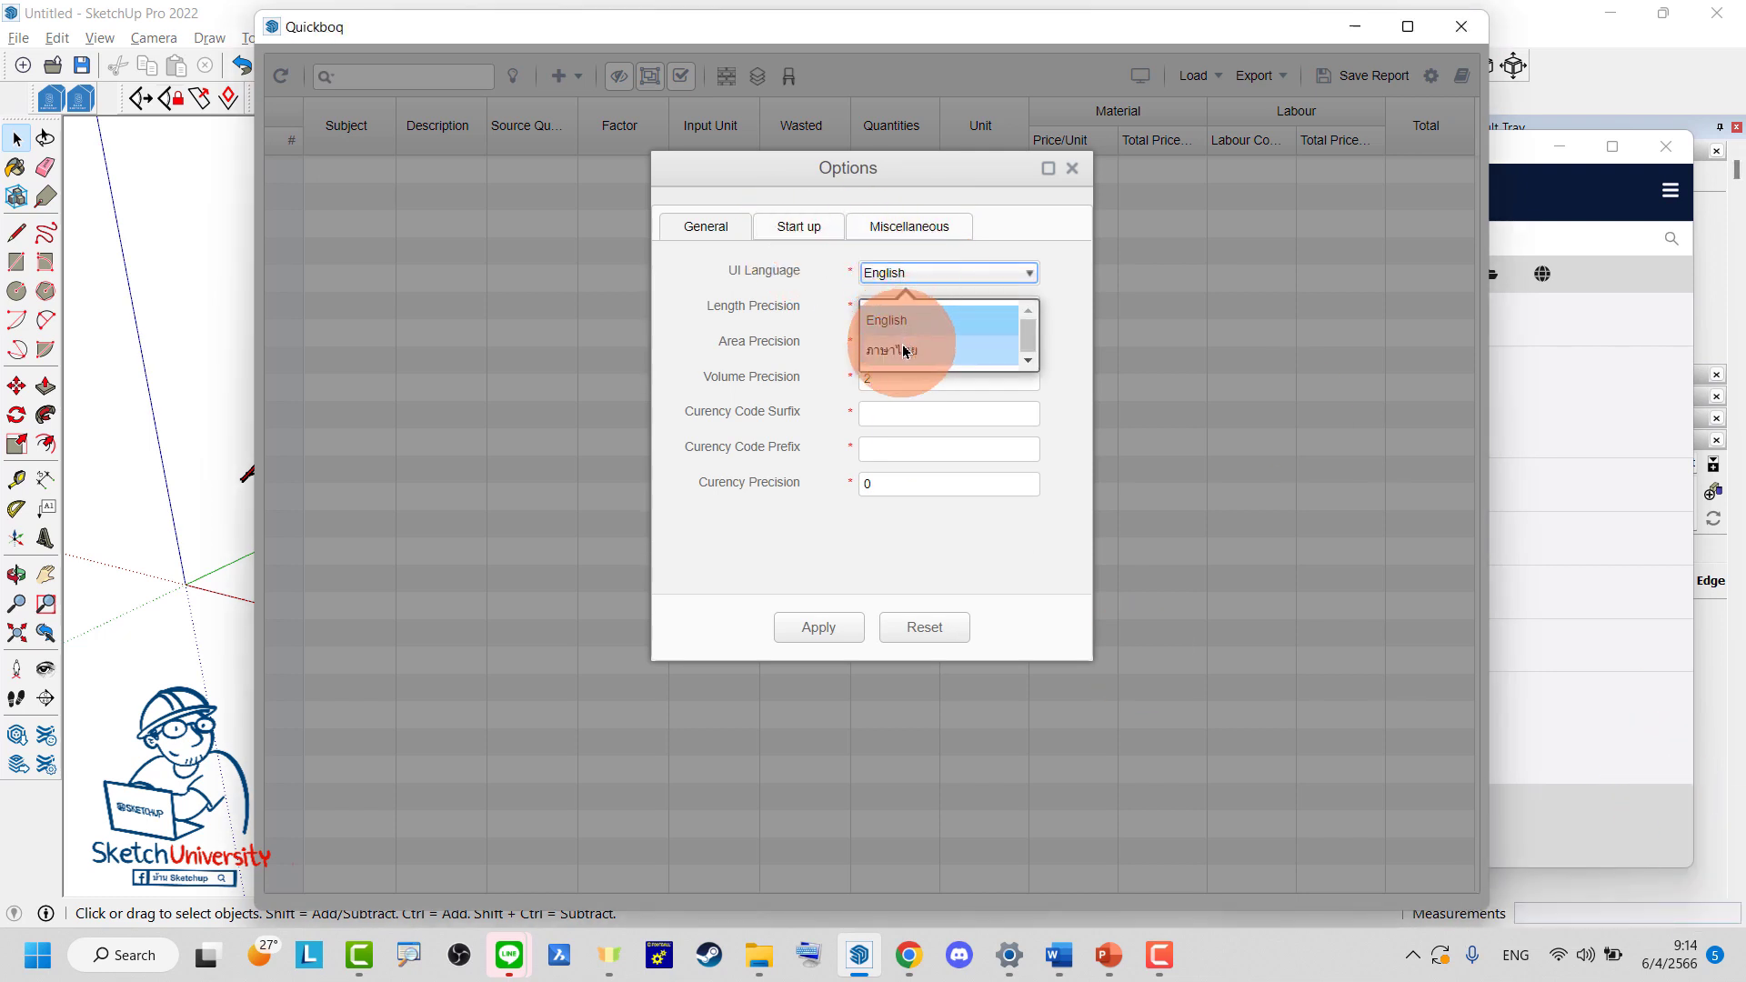
left_click(903, 350)
left_click(818, 627)
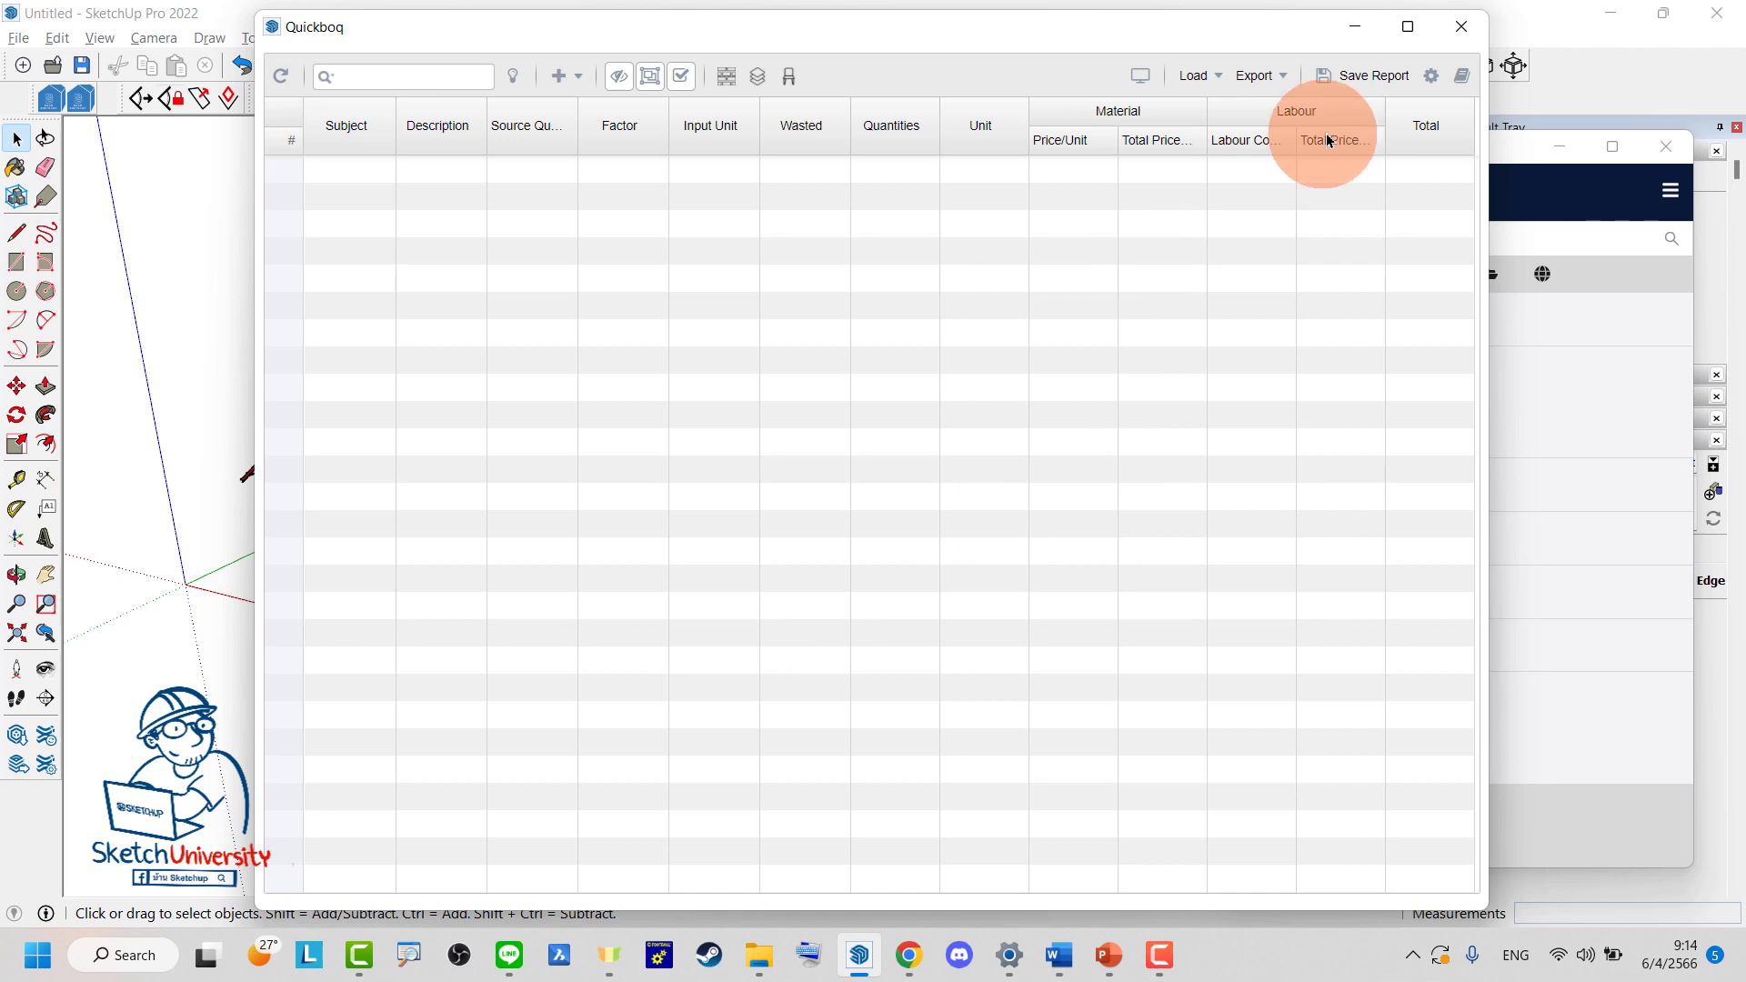
Reapply the Thai language setting and close the report window
left_click(1432, 80)
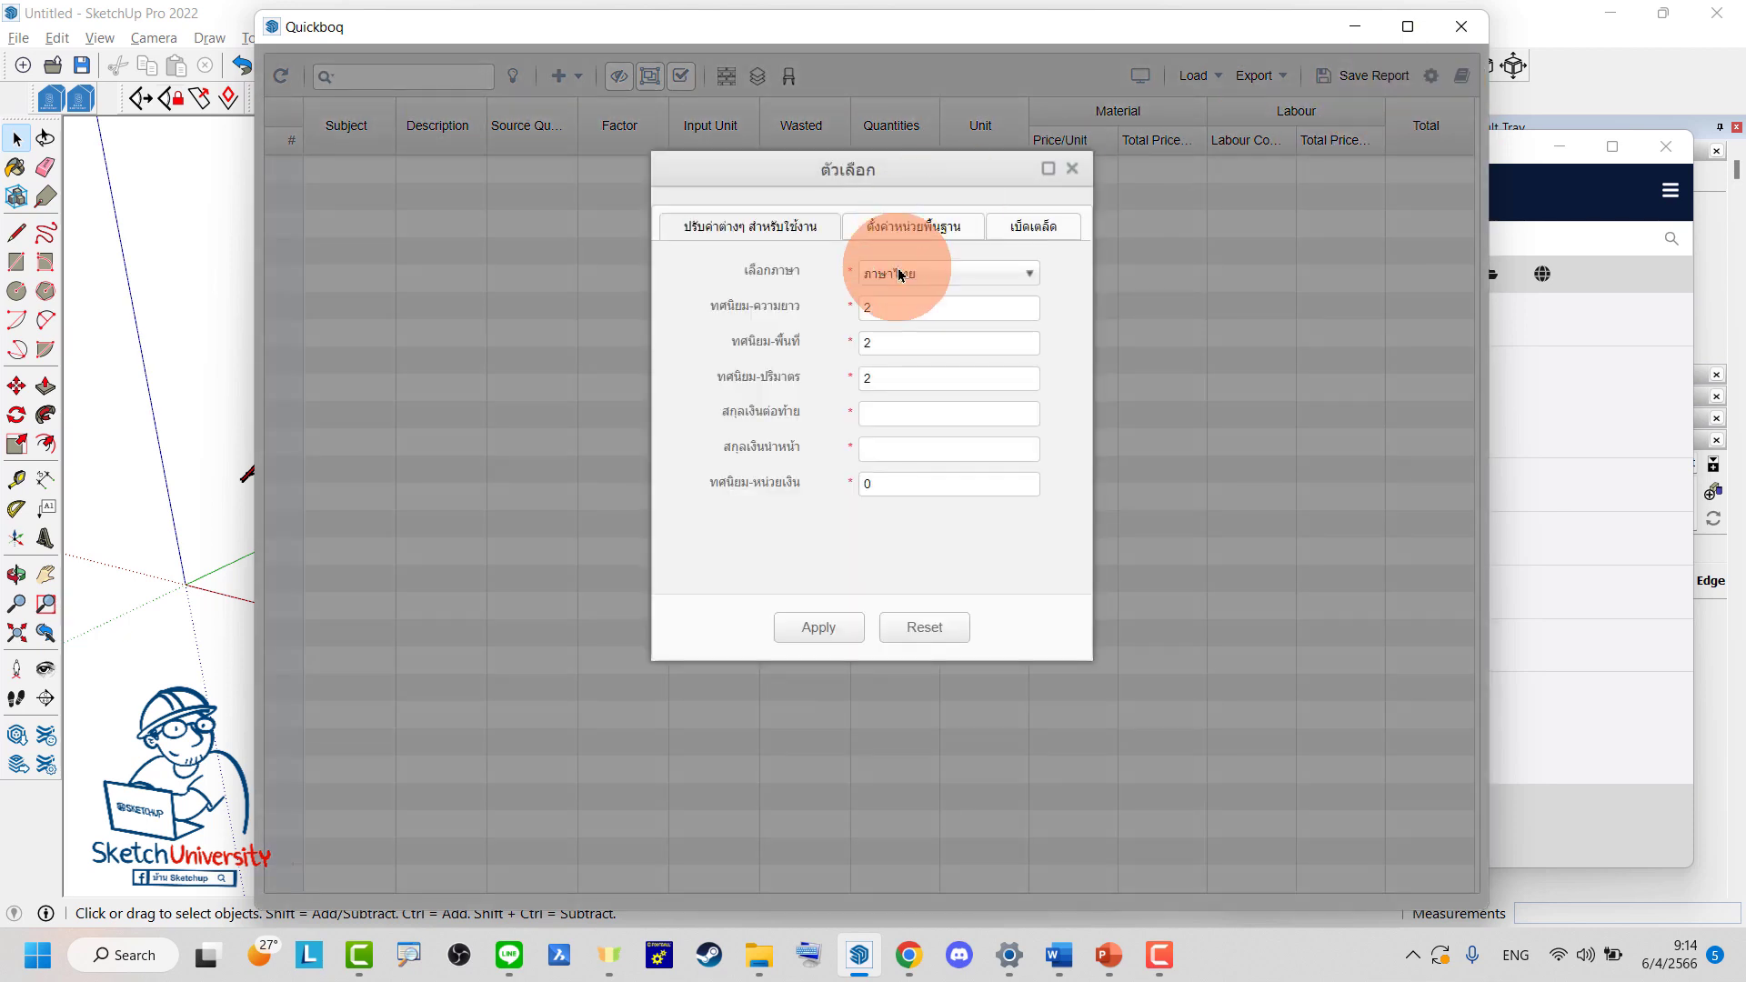
left_click(898, 274)
left_click(901, 353)
left_click(821, 630)
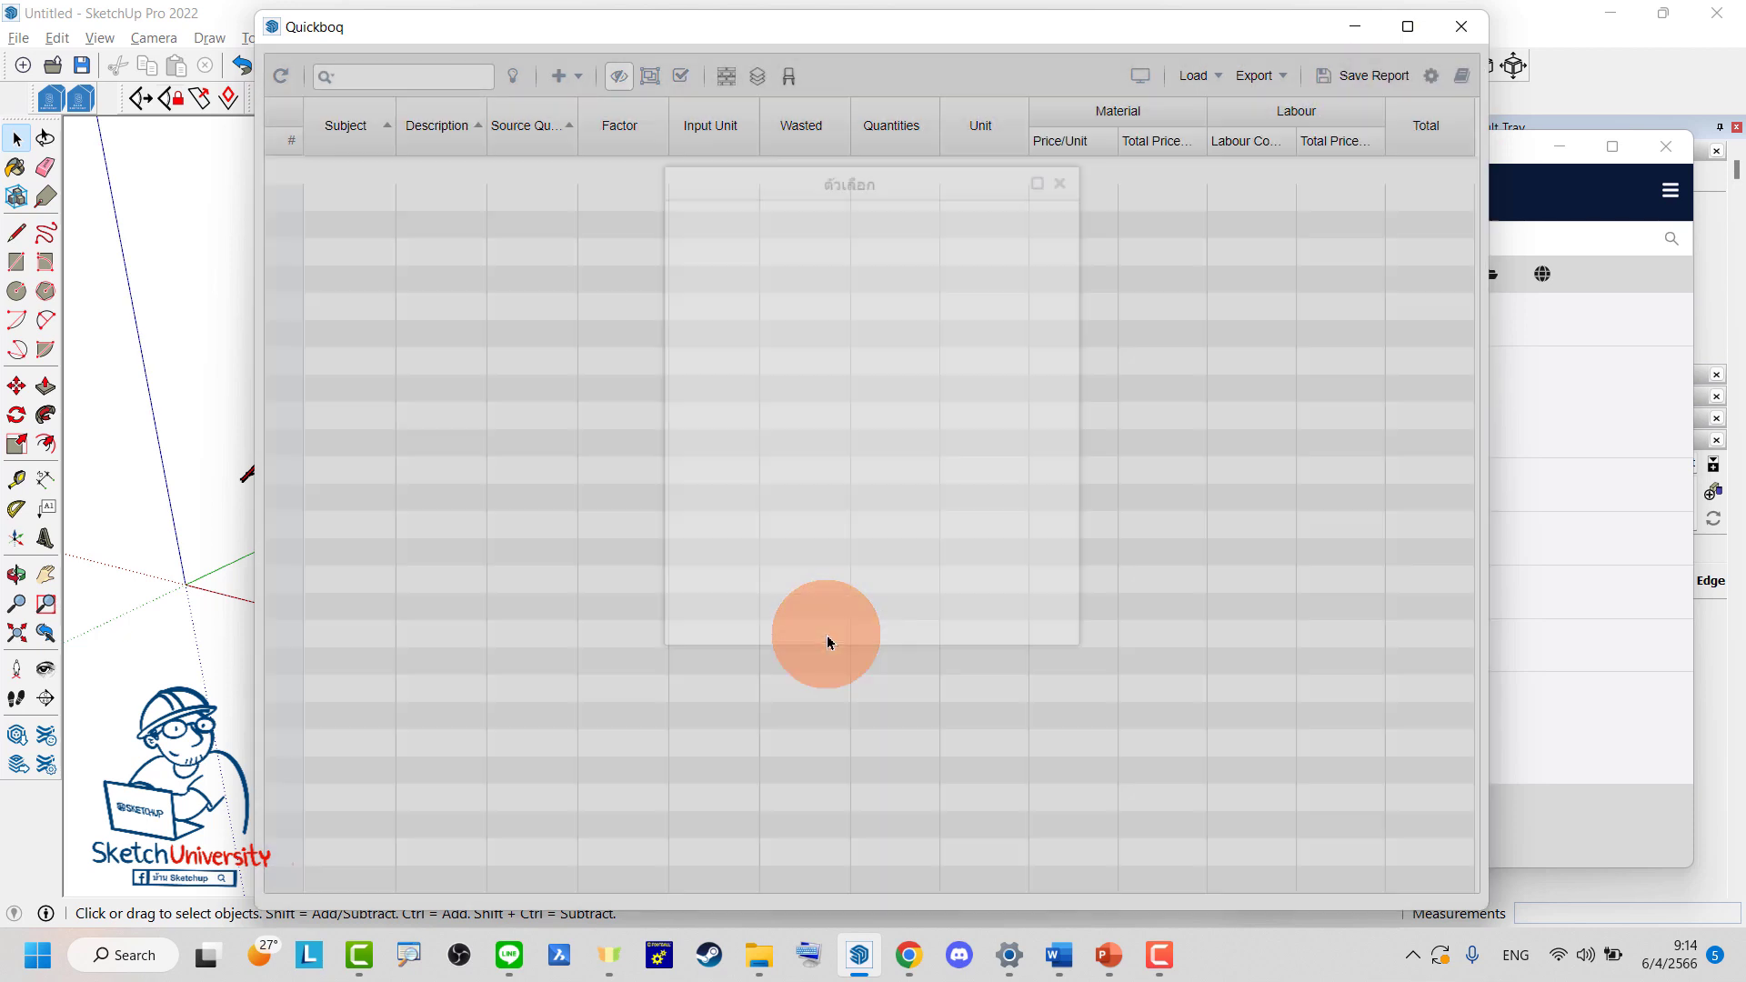
left_click(1462, 26)
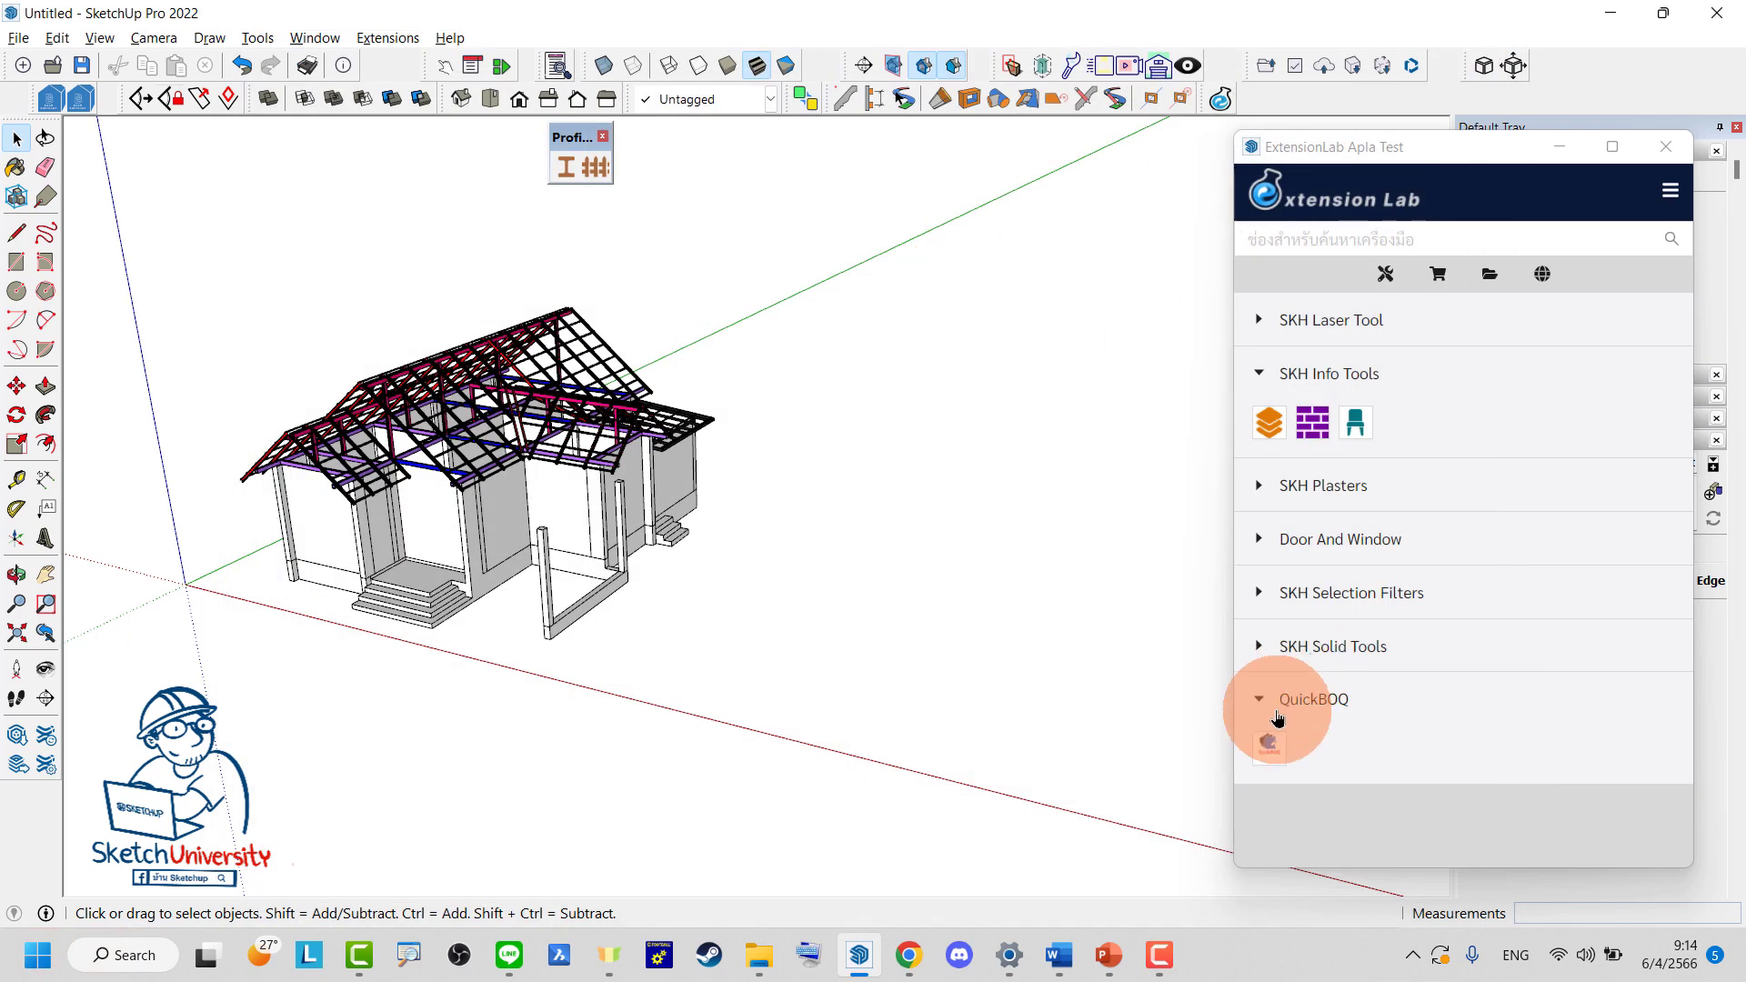
Reopen QuickBOQ in the lower screen and select a C-100x50x20x2.3-4.06 kg/m steel rafter
left_click(1269, 748)
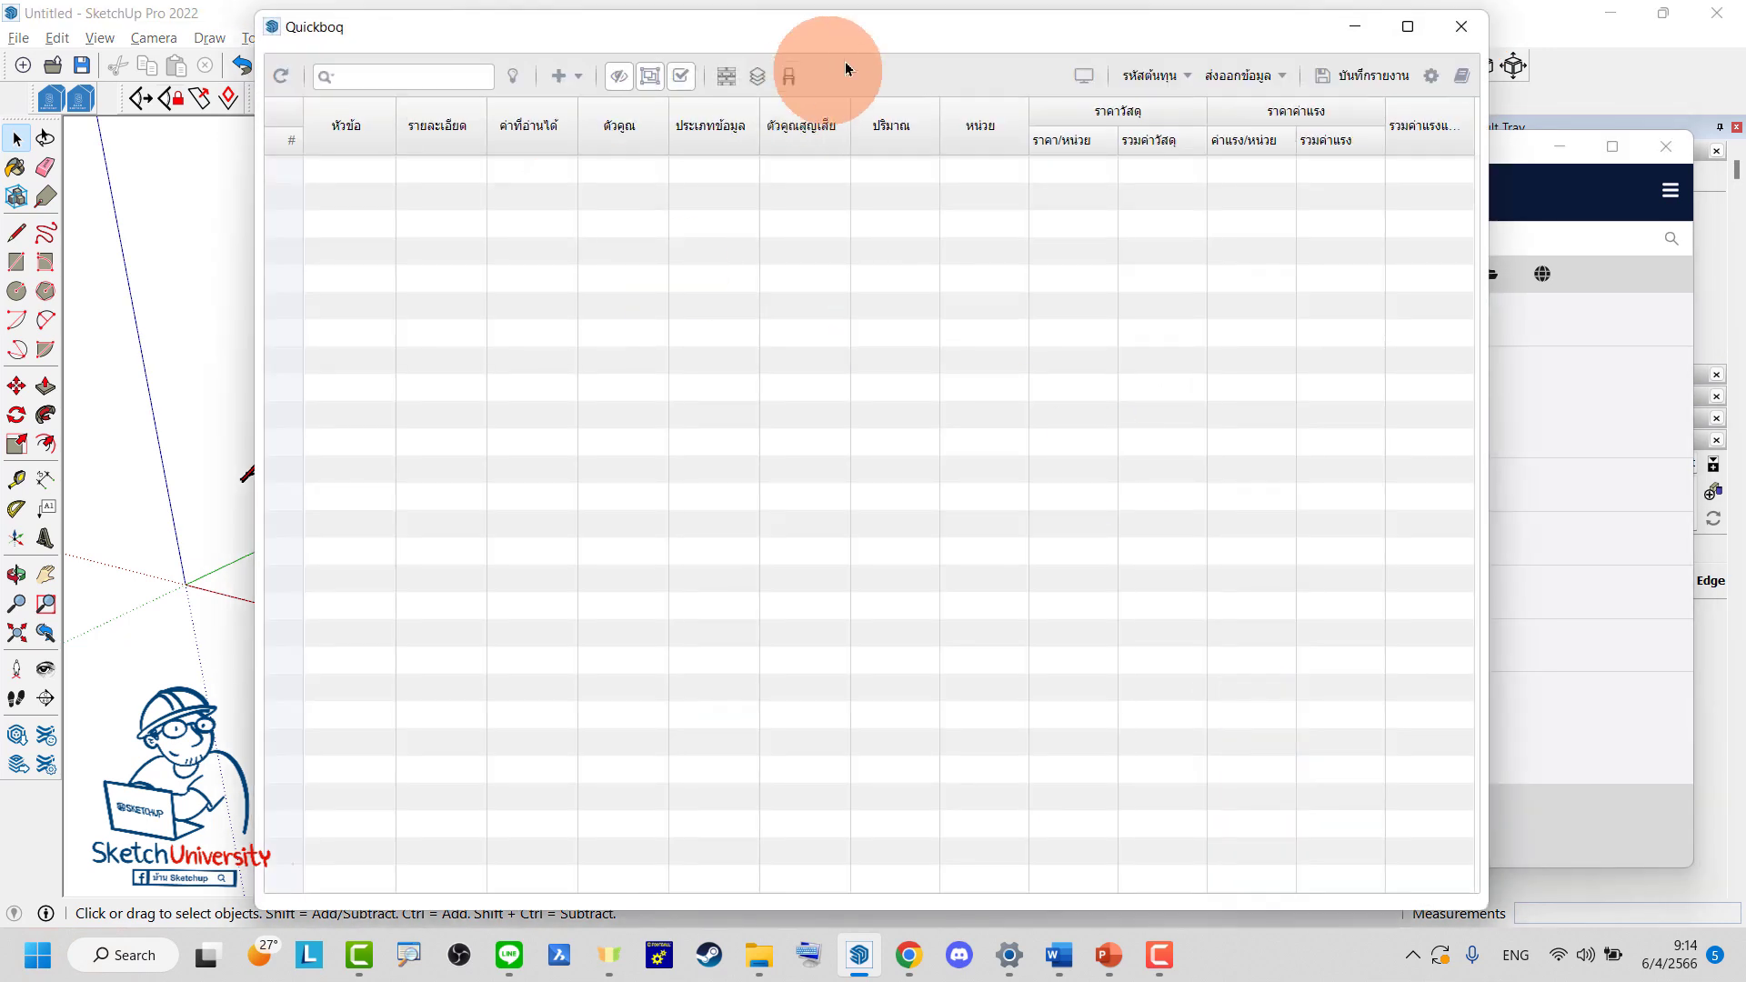
mouse_move(904, 15)
left_mouse_down()
mouse_move(932, 197)
mouse_move(901, 632)
left_mouse_up()
scroll(530, 421, "up", 3)
scroll(531, 420, "up", 4)
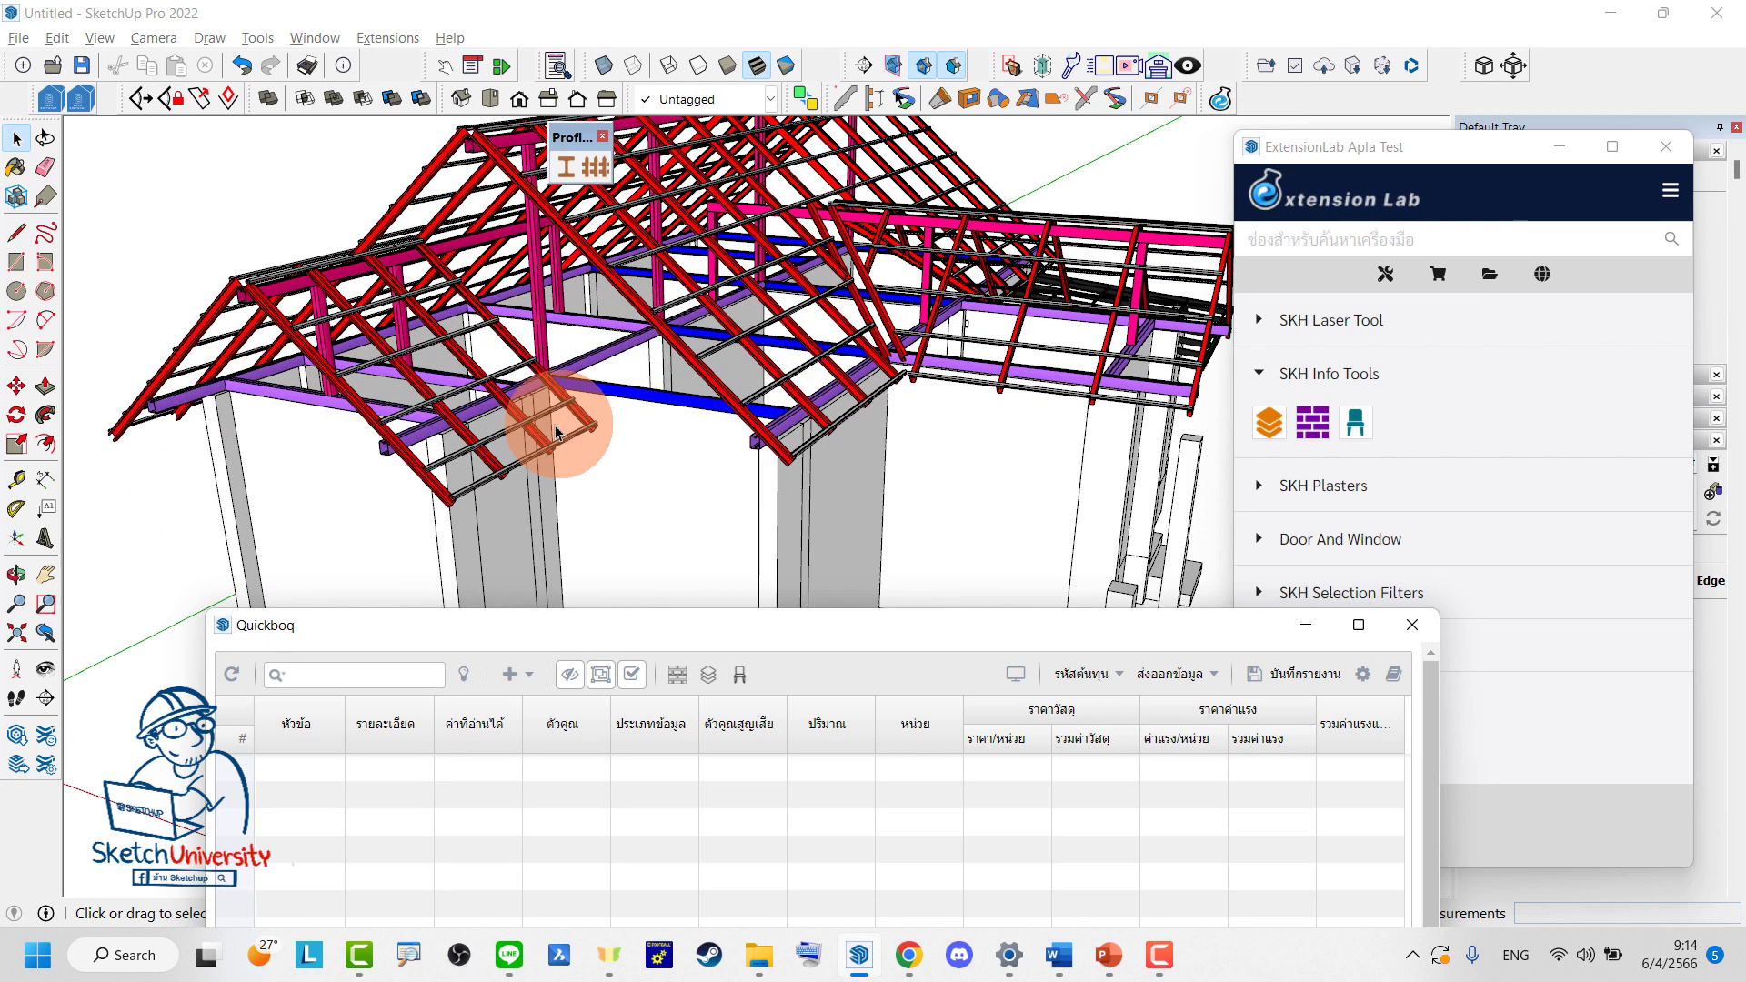
left_click(723, 390)
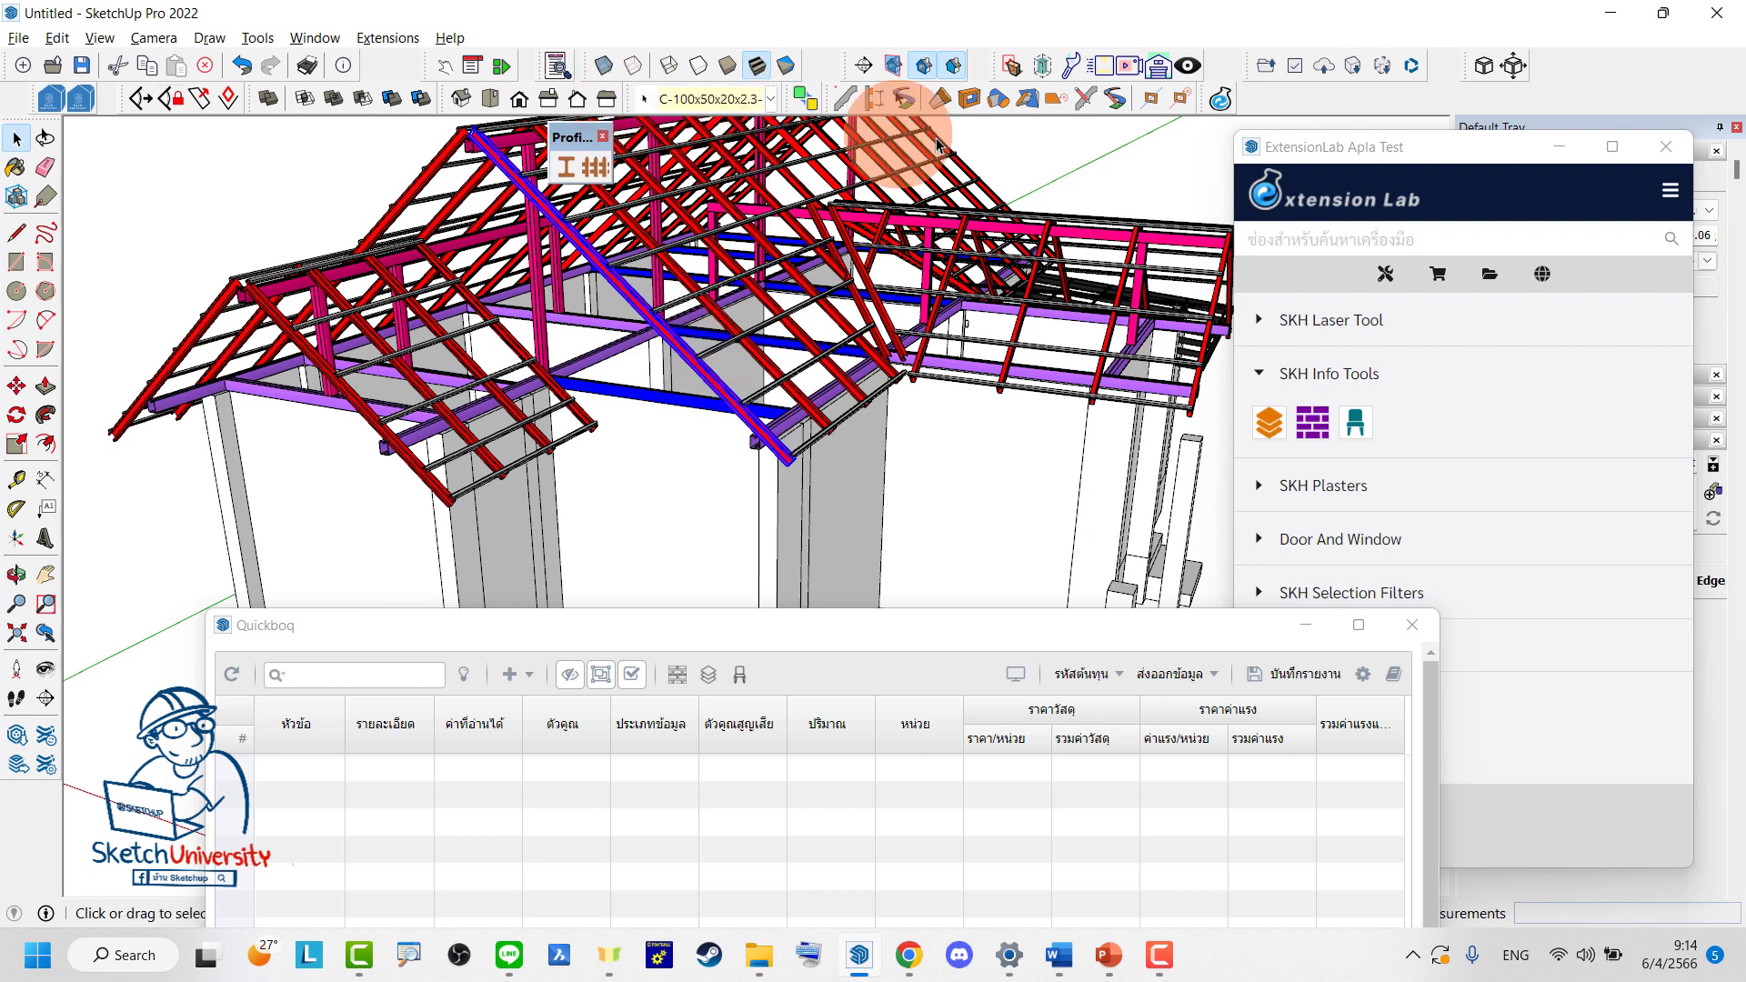
Minimize the Extension Lab panel and widen the Default Tray to read the tag names
left_click_drag(1346, 147, 305, 177)
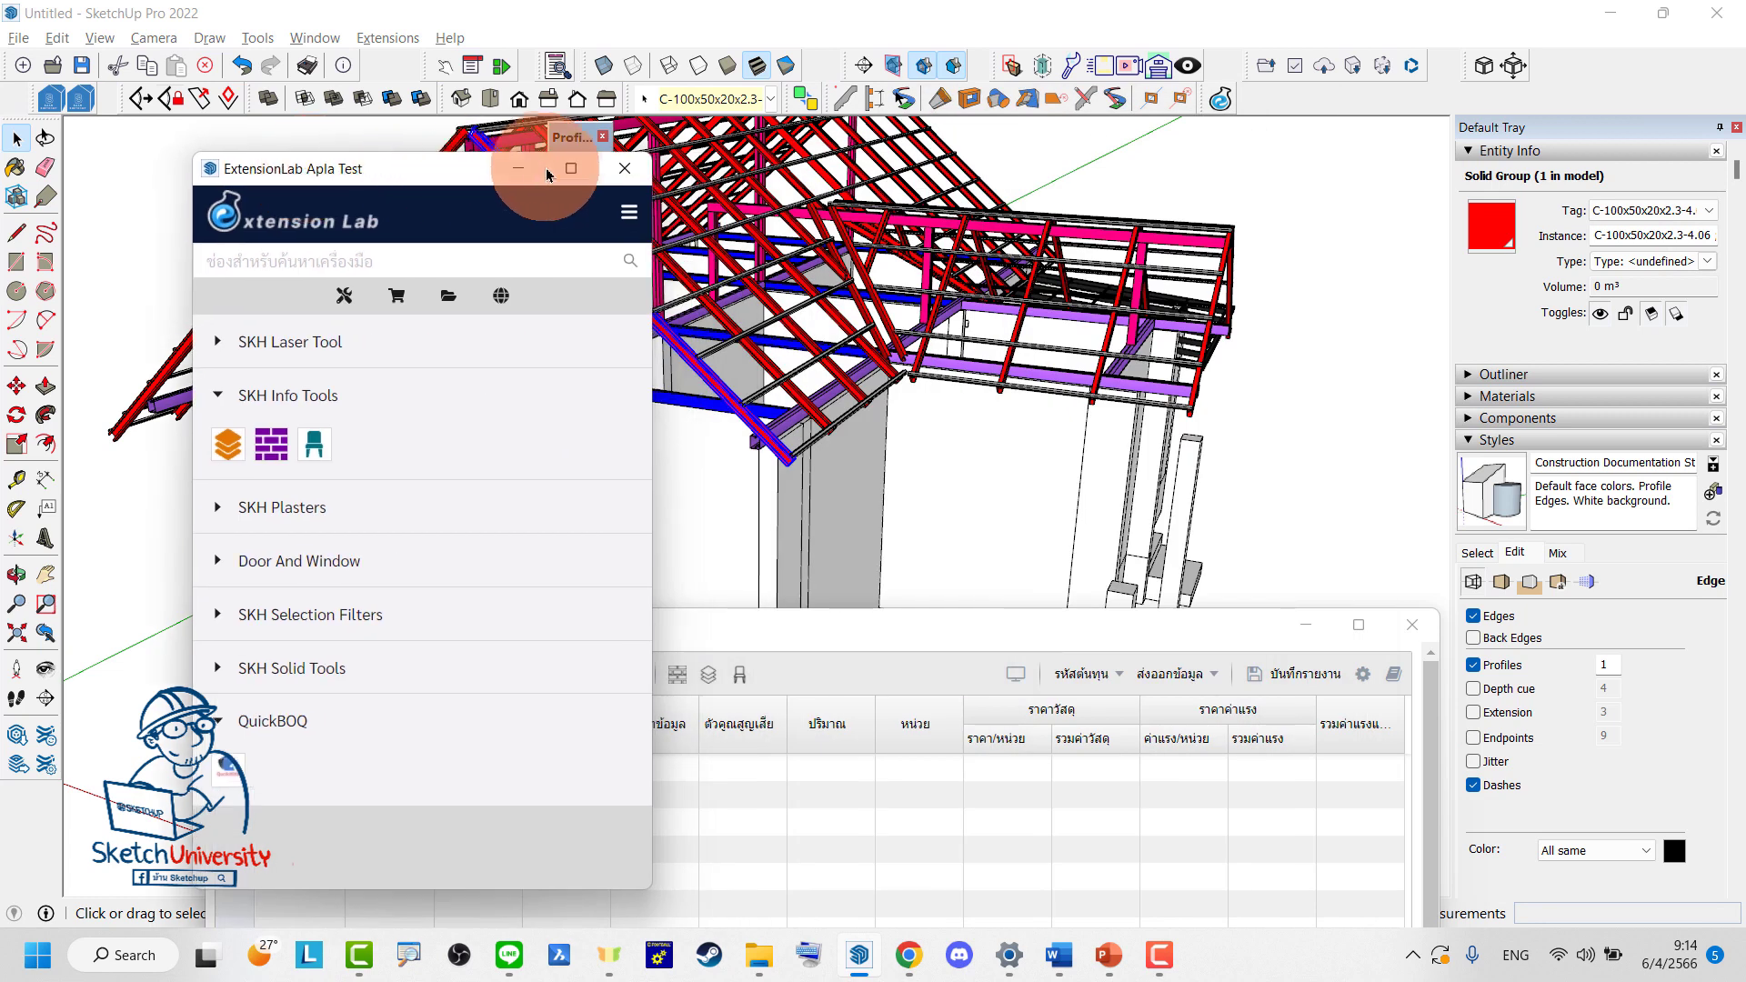
left_click(518, 168)
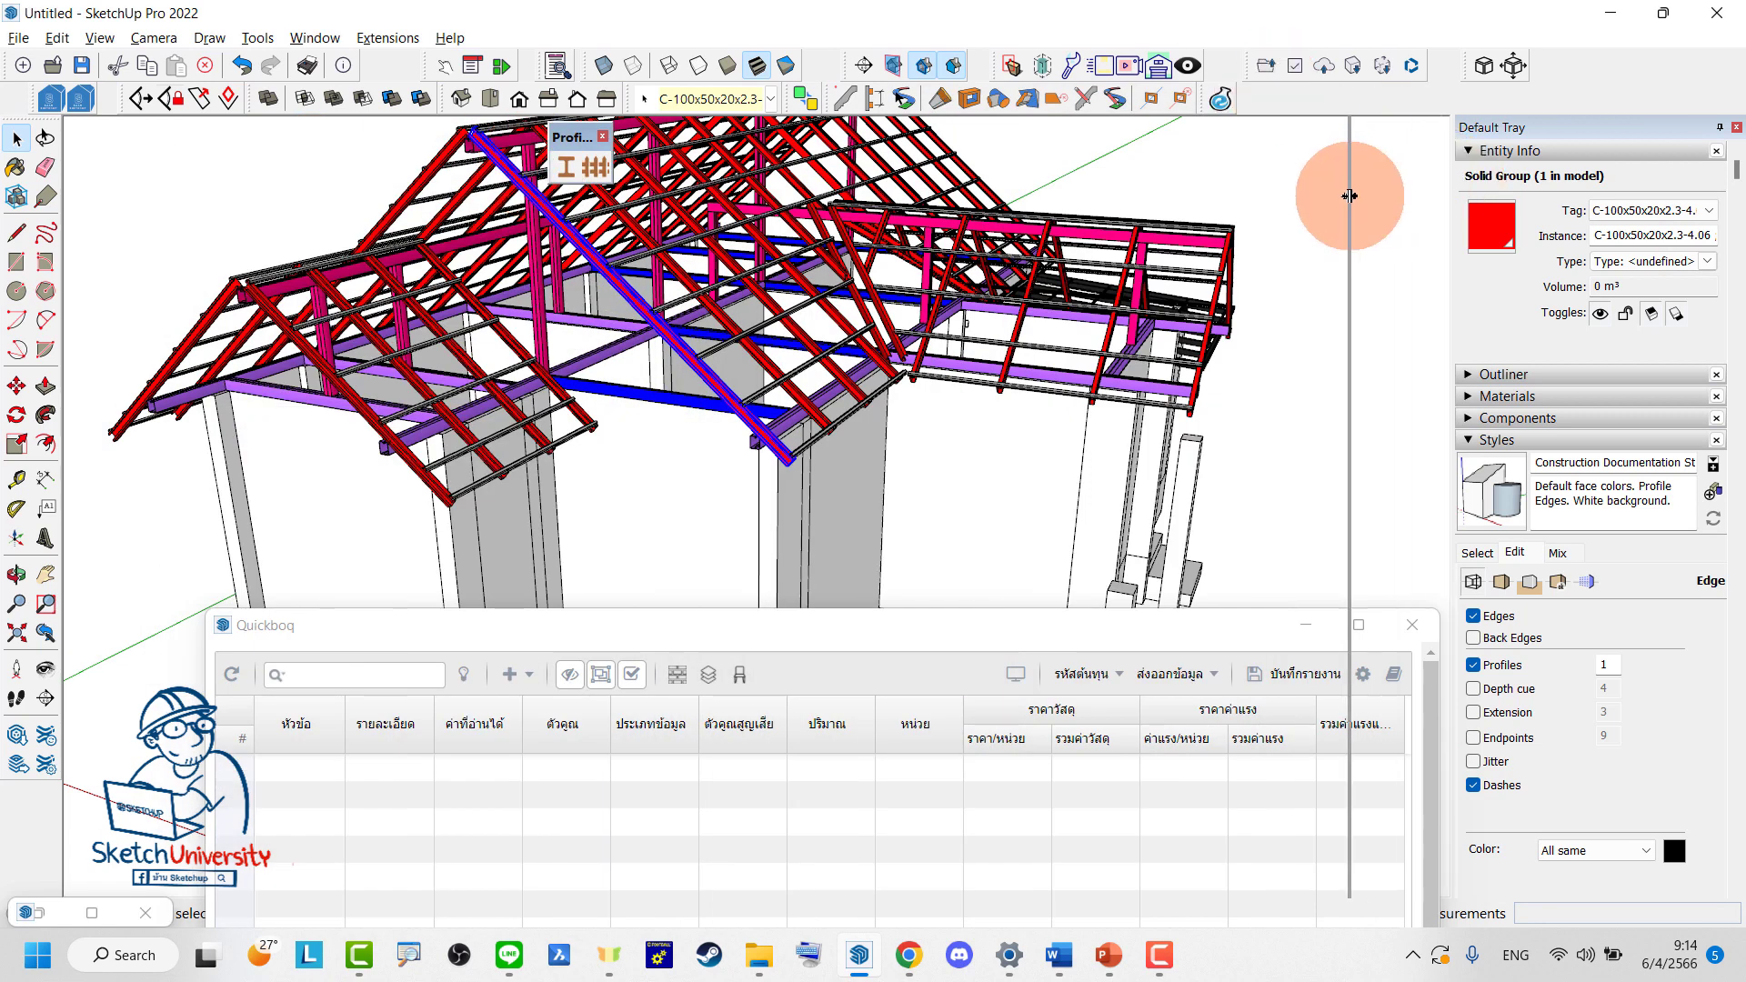
left_click_drag(1453, 188, 1334, 193)
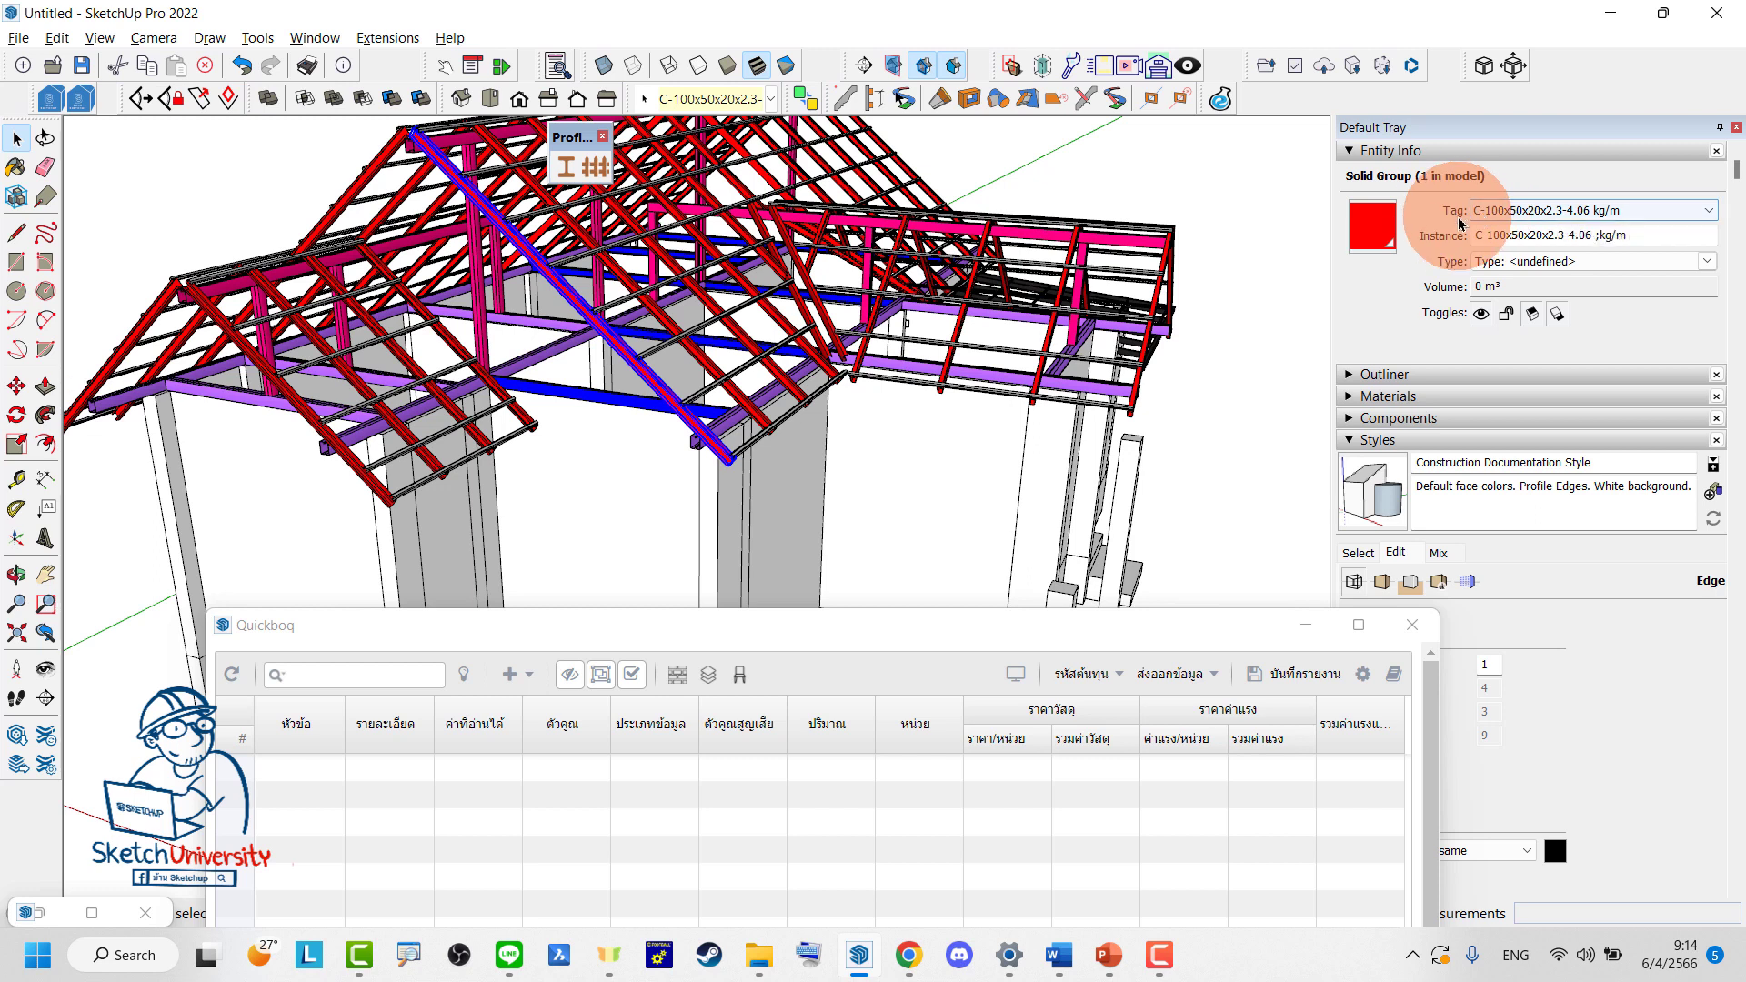
mouse_move(727, 466)
middle_mouse_down()
mouse_move(702, 484)
mouse_move(728, 469)
middle_mouse_up()
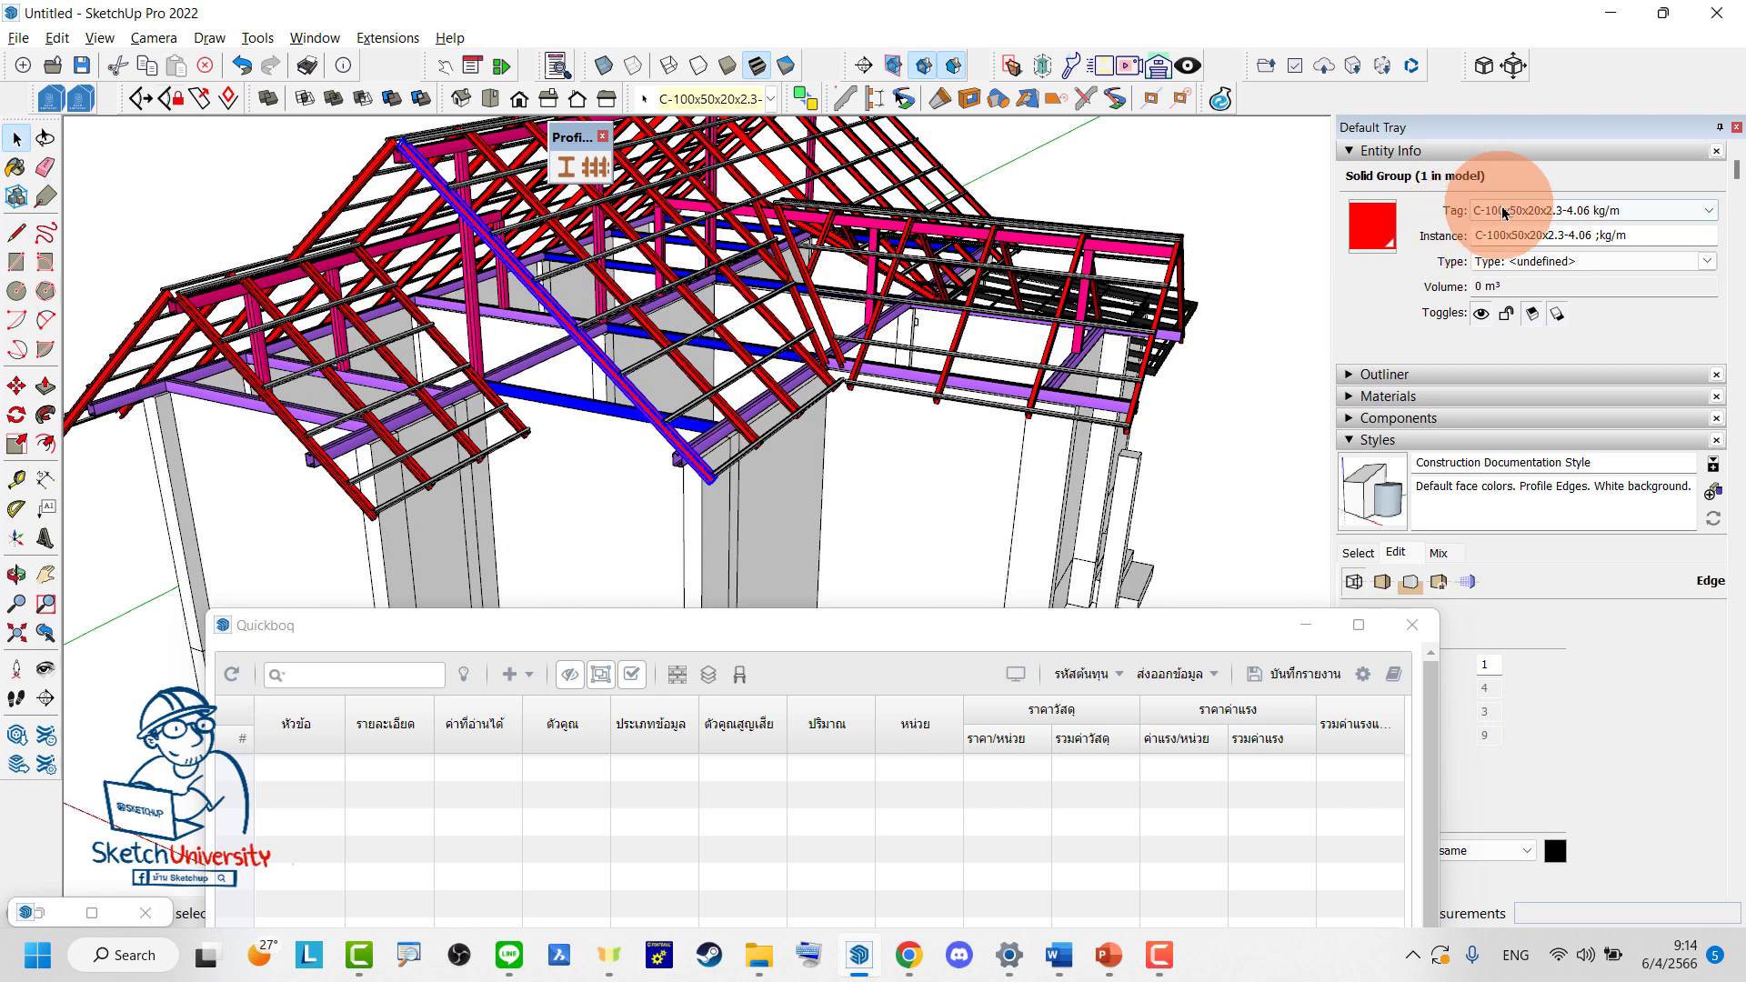
scroll(603, 468, "up", 2)
scroll(636, 292, "up", 2)
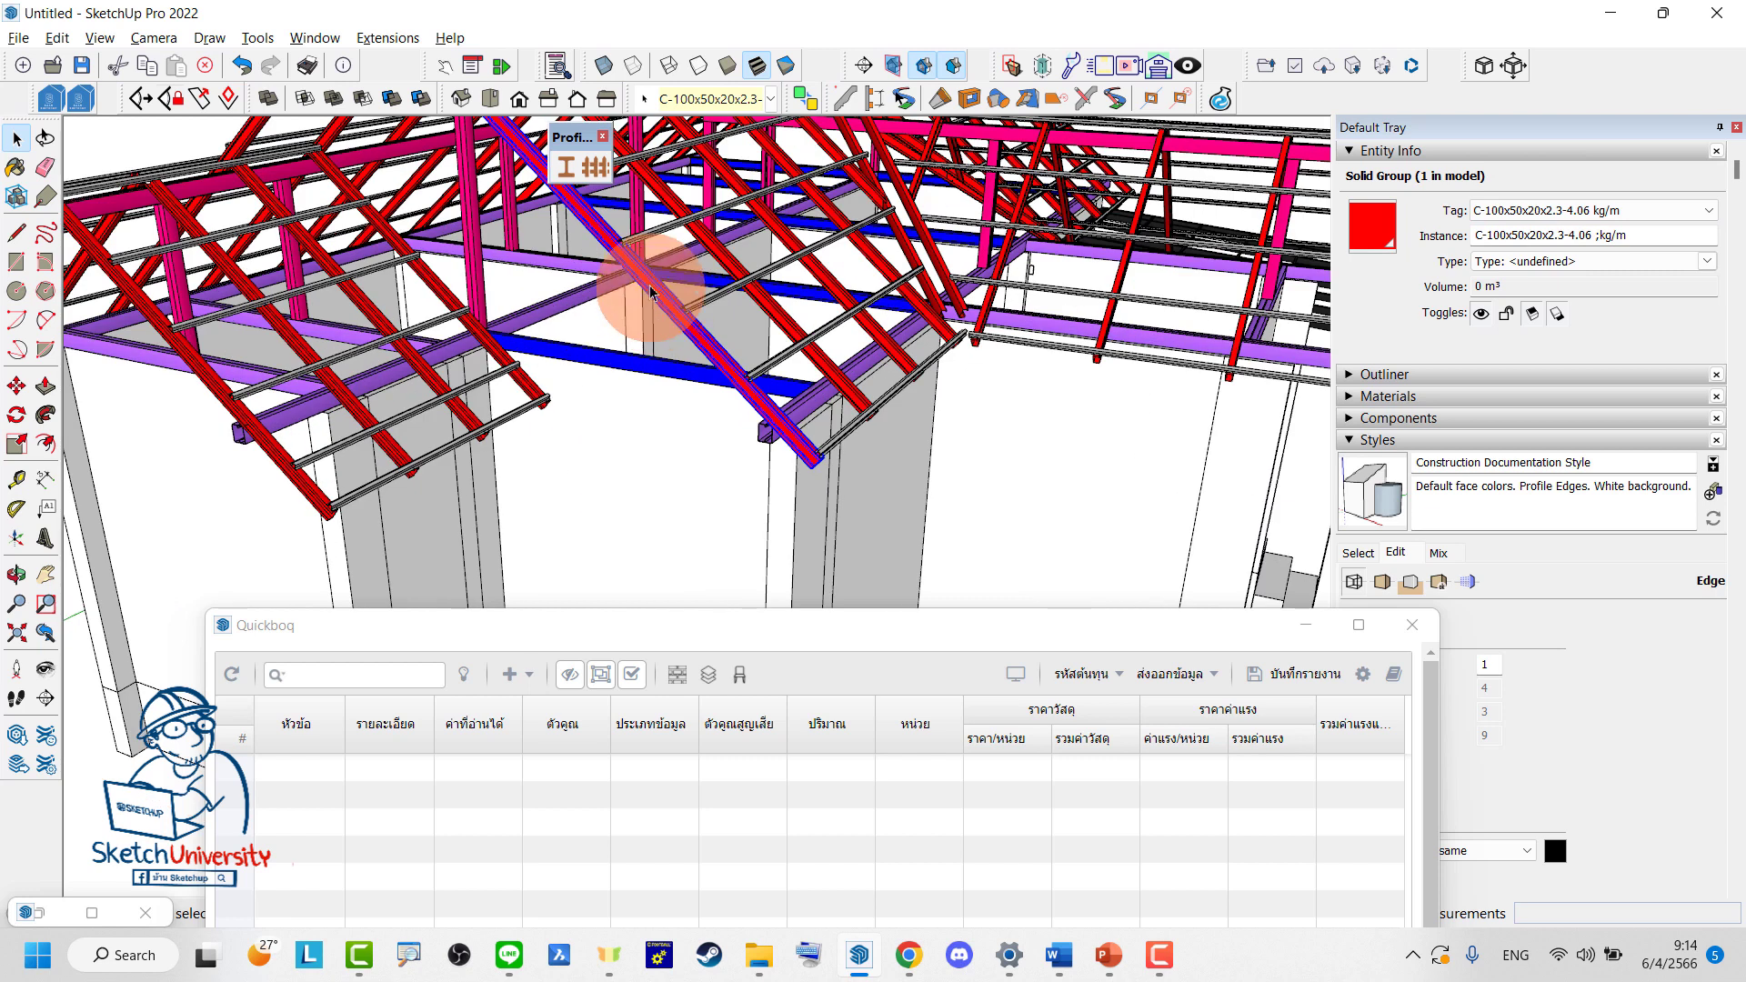
left_click_drag(621, 623, 689, 568)
Add the selection to the report with only the C-100x50x20x2.3-4.06 kg/m tag ticked
left_click(596, 619)
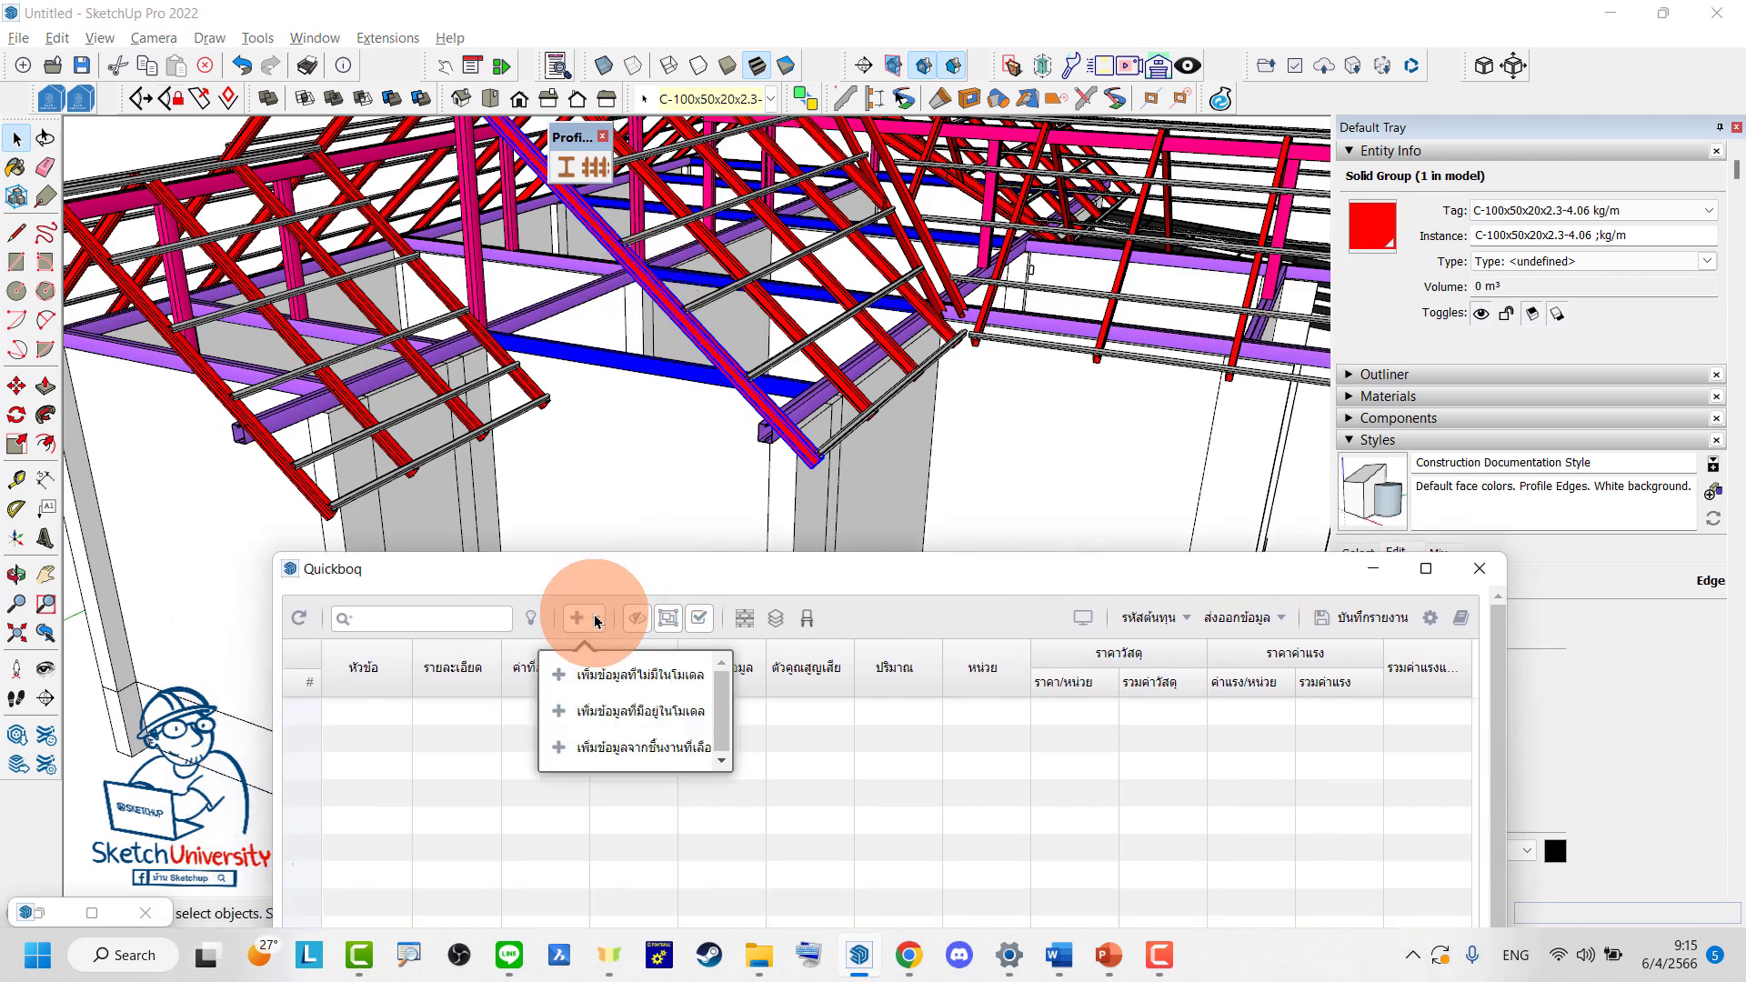
left_click_drag(596, 619, 626, 751)
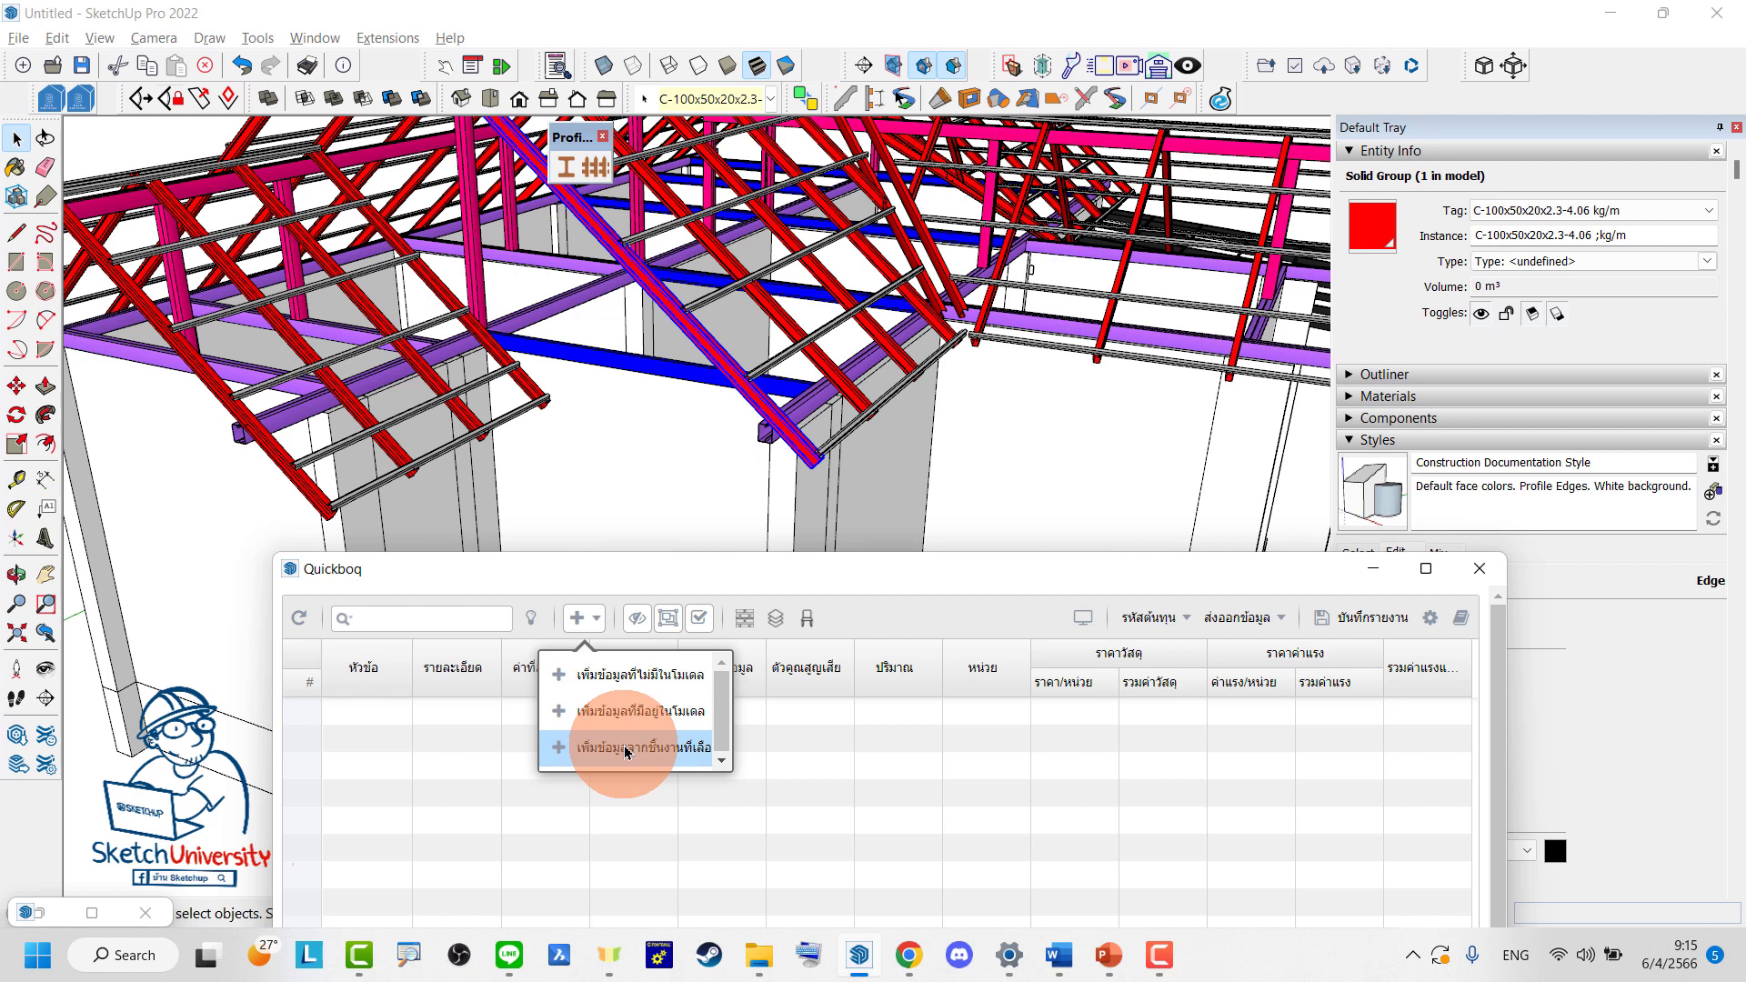
left_click(626, 751)
left_click_drag(801, 564, 805, 393)
left_click(1051, 598)
left_click(1052, 601)
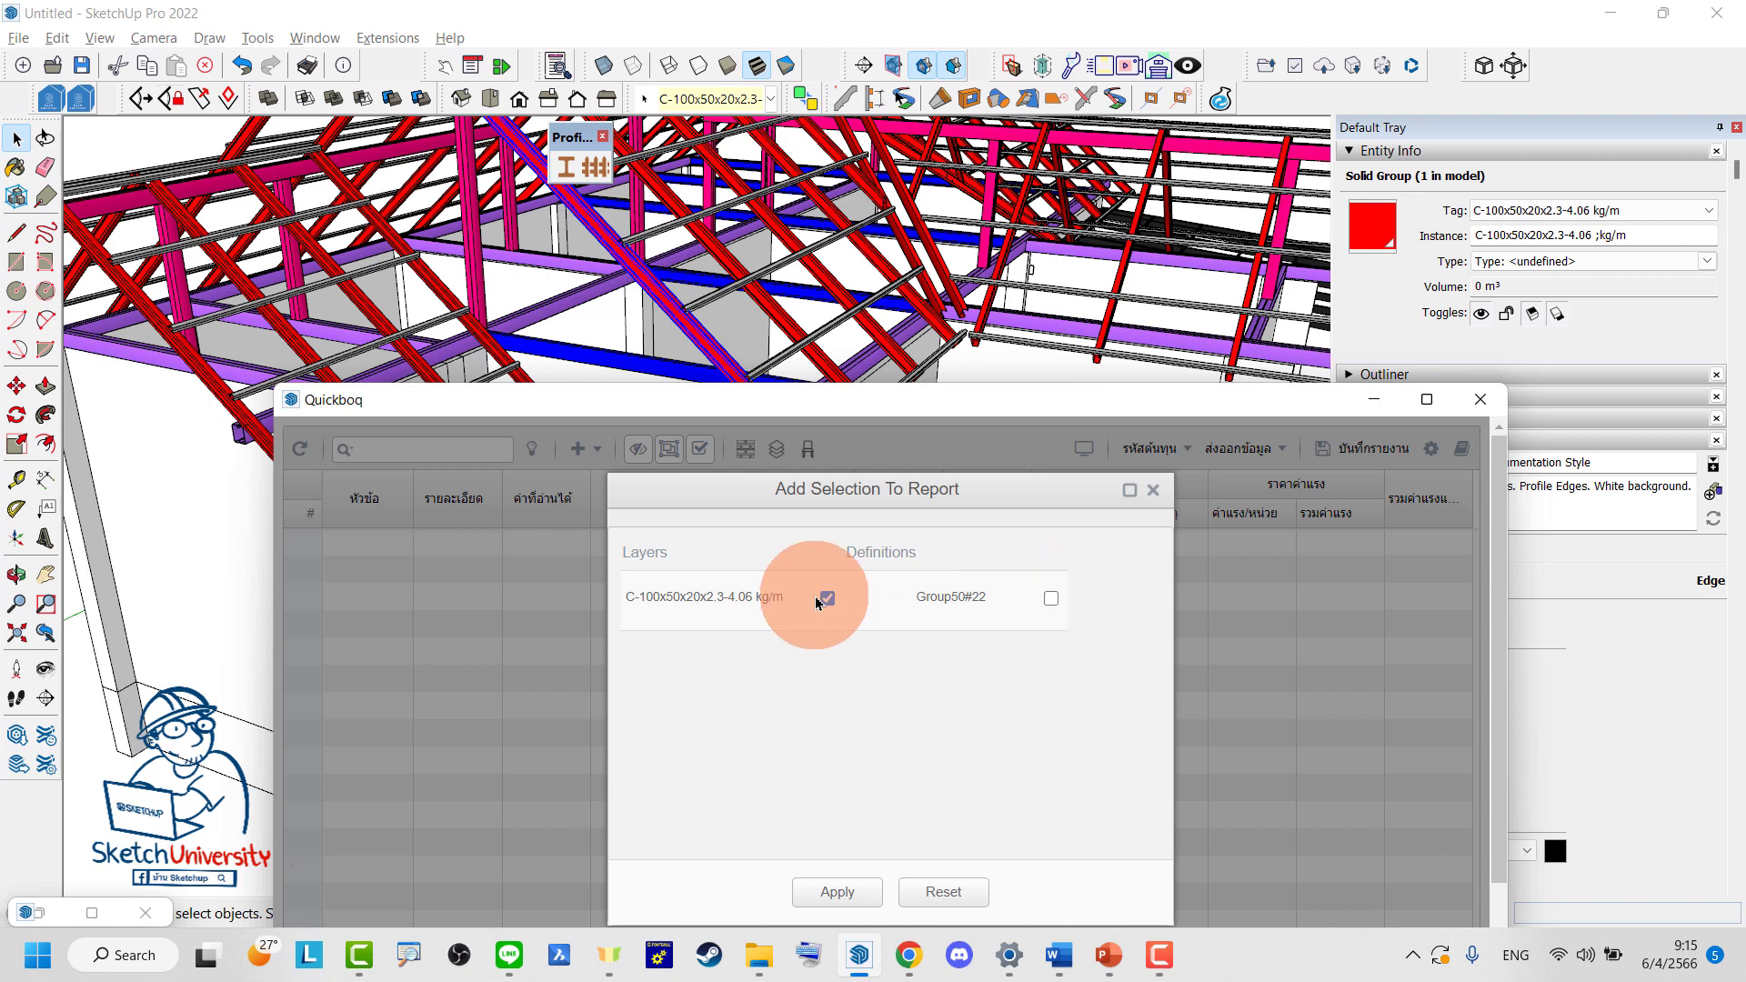
left_click(838, 889)
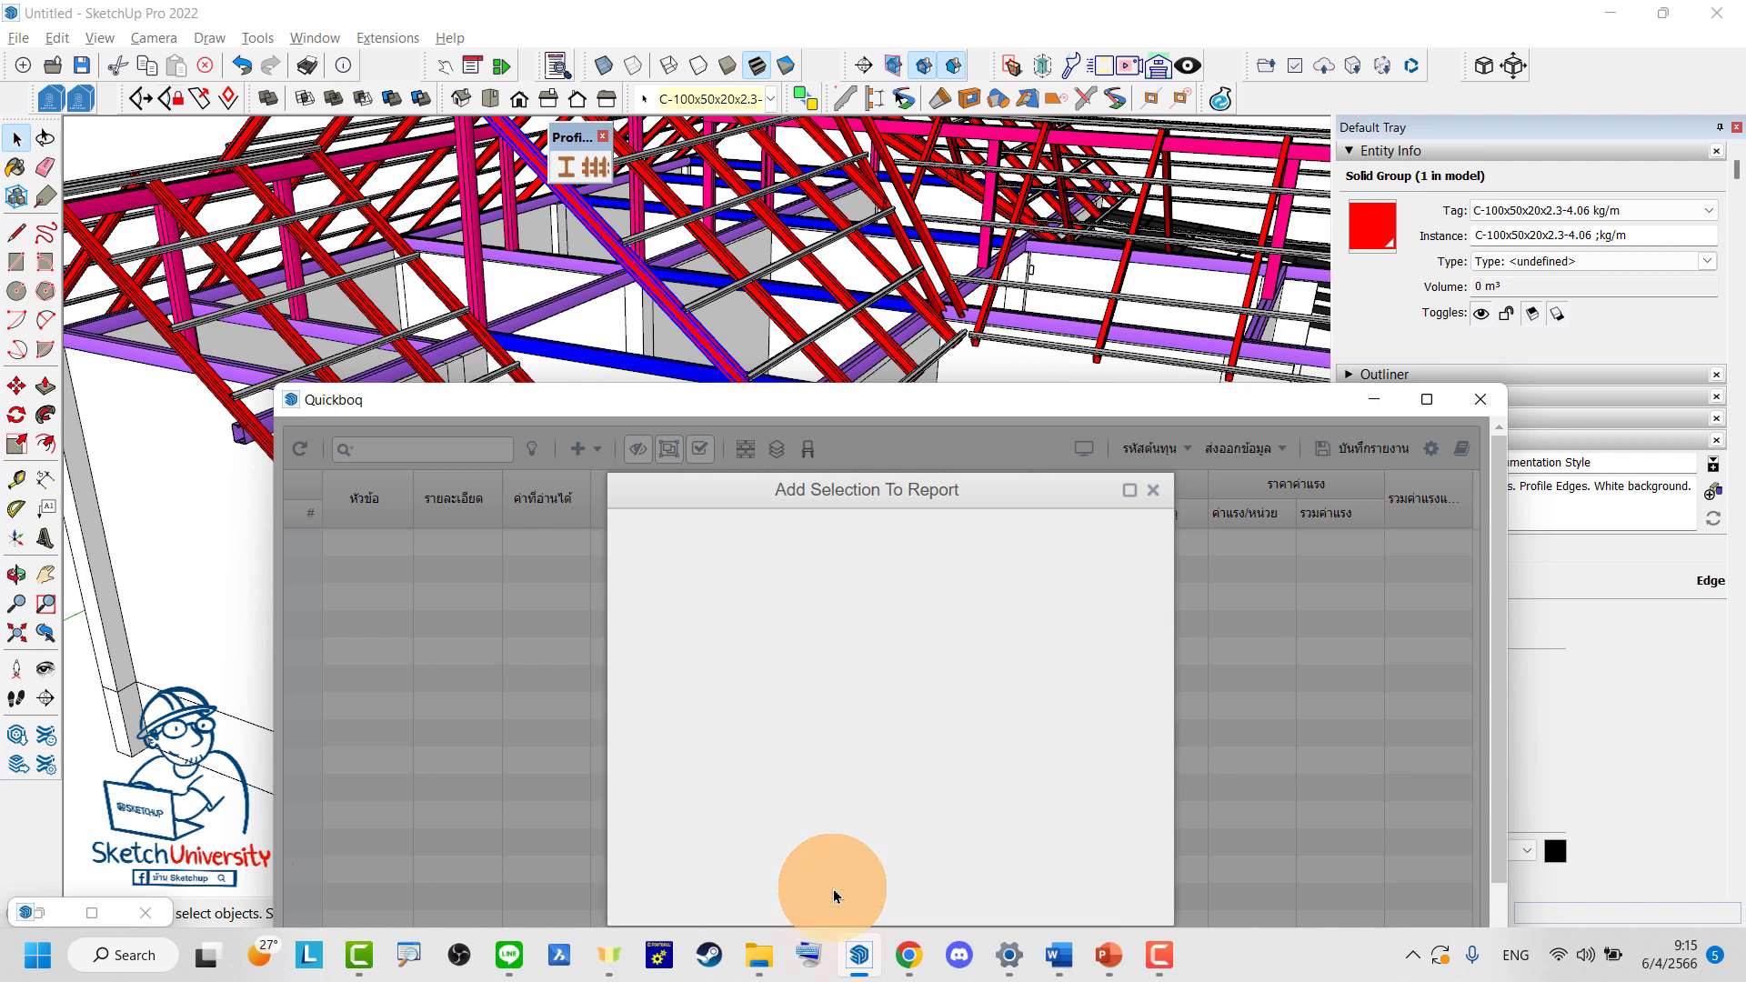
Set the row's data type to m (187.61 m) and widen the description column
double_click(733, 546)
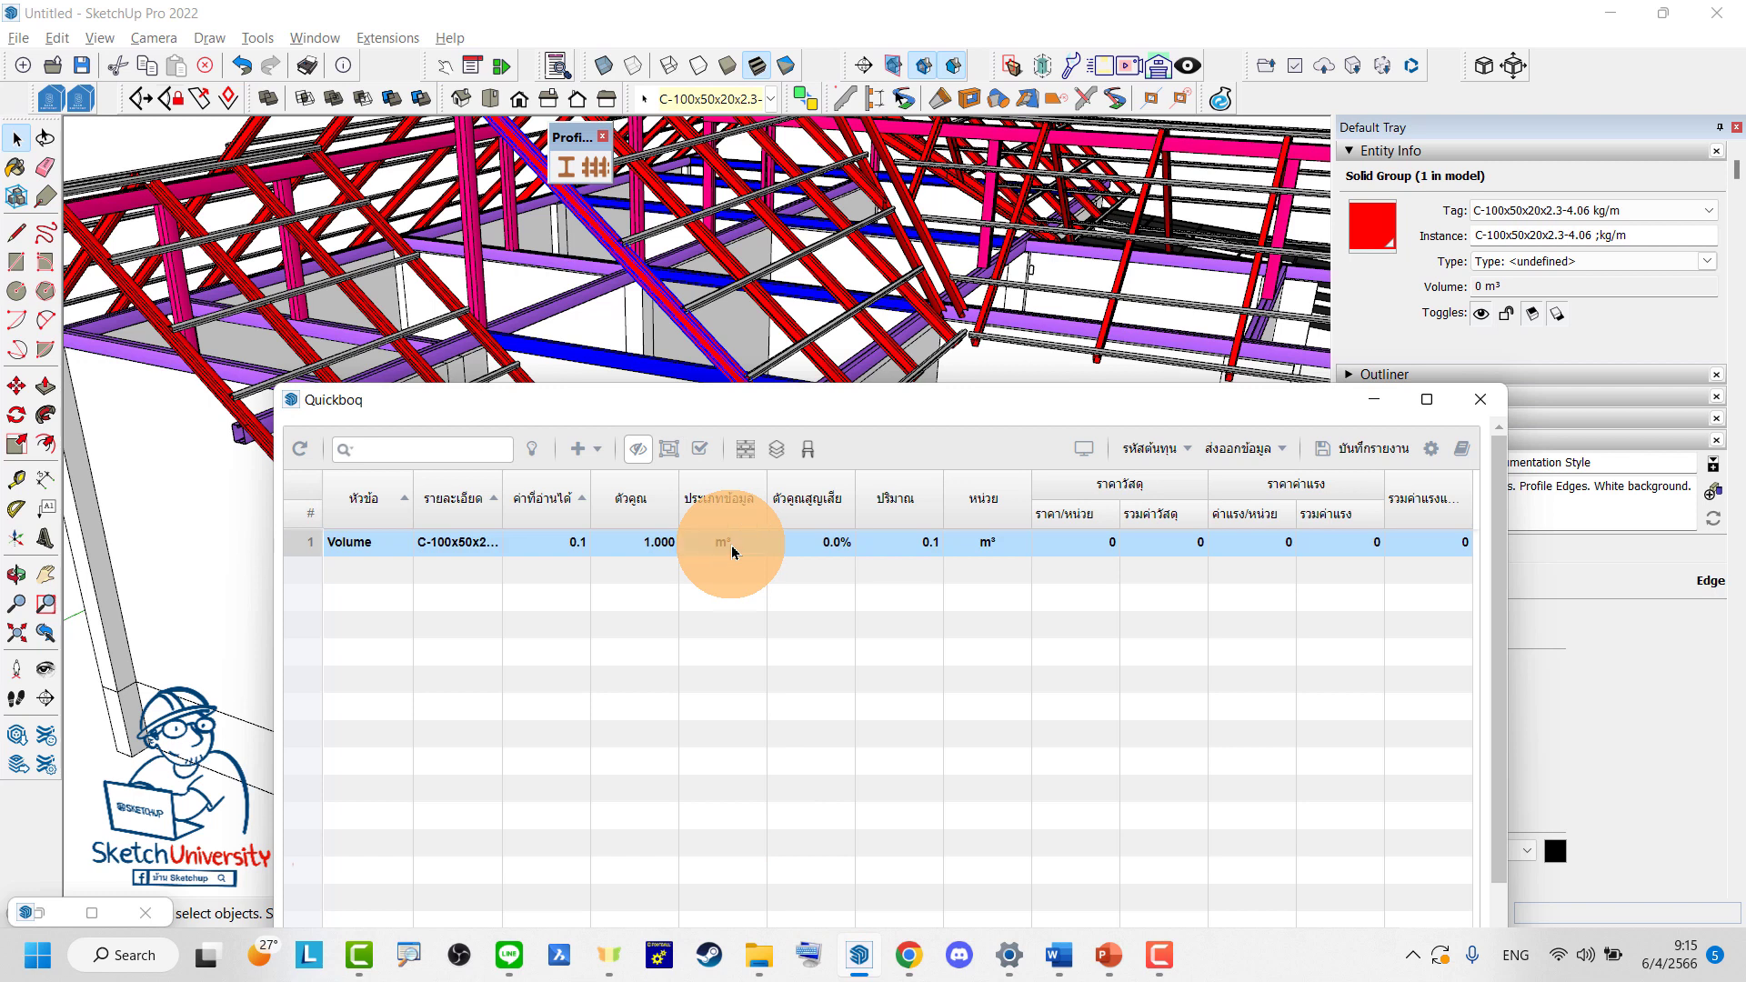
left_click(733, 552)
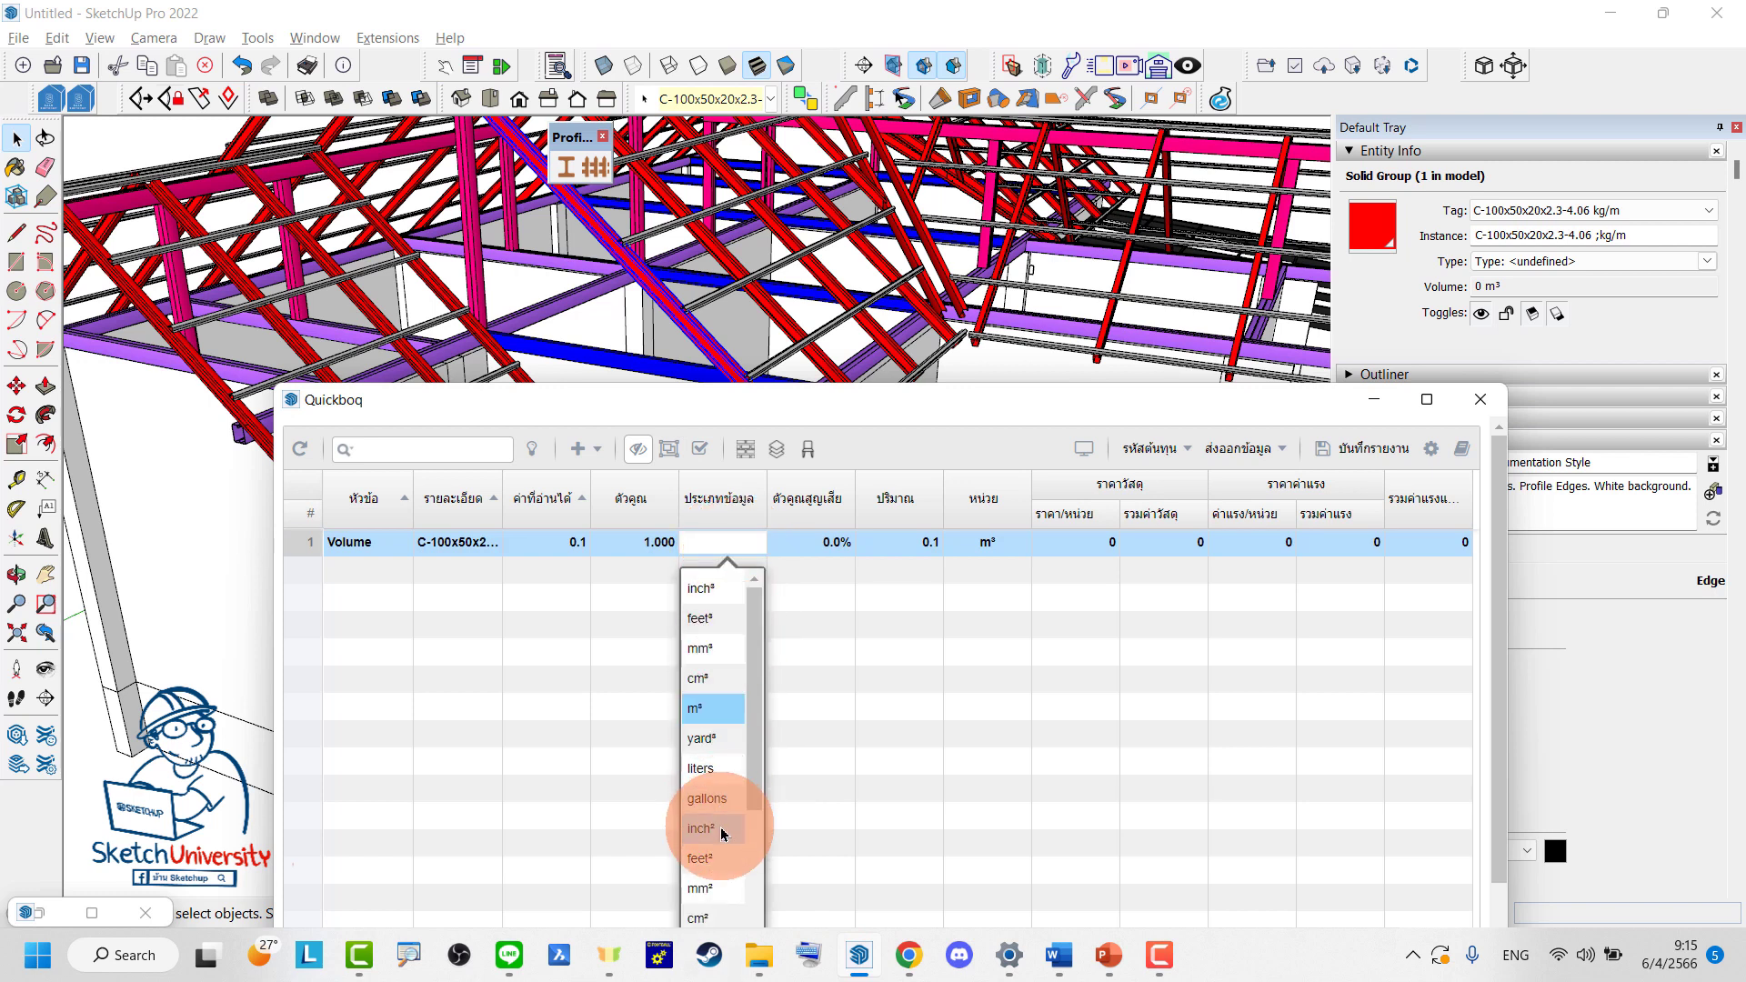
scroll(705, 679, "down", 3)
scroll(701, 733, "down", 3)
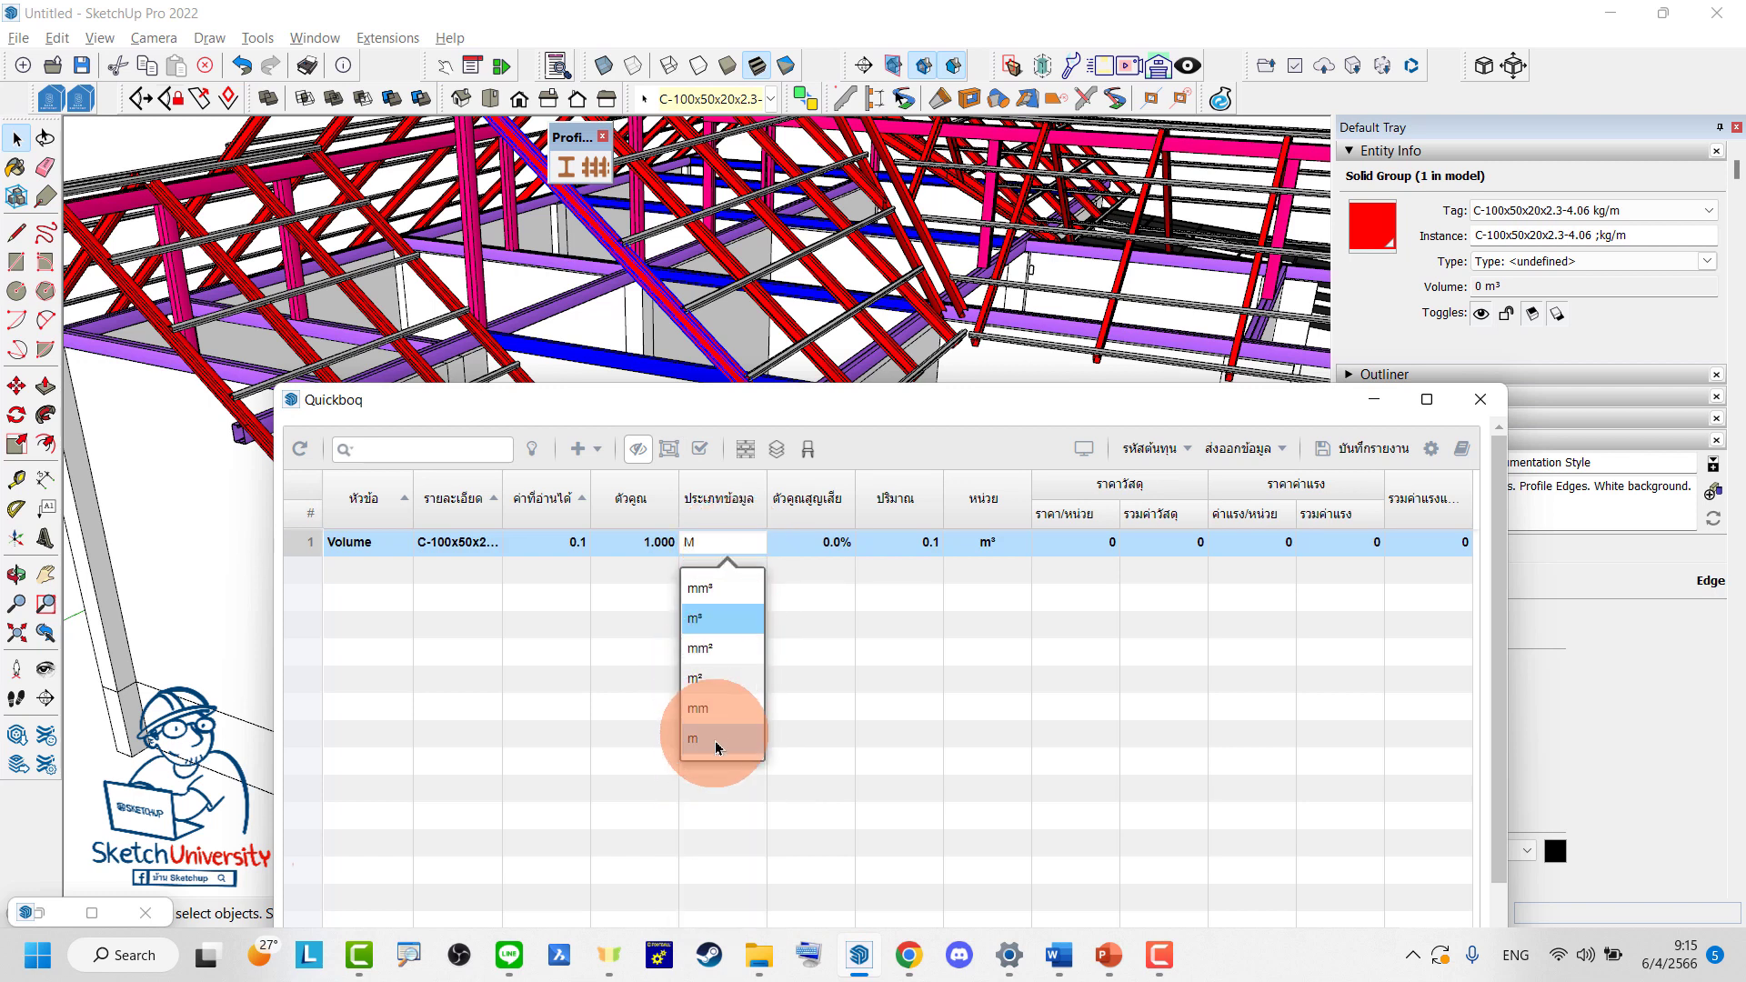
left_click(704, 736)
mouse_move(502, 498)
left_mouse_down()
mouse_move(682, 523)
mouse_move(658, 521)
left_mouse_up()
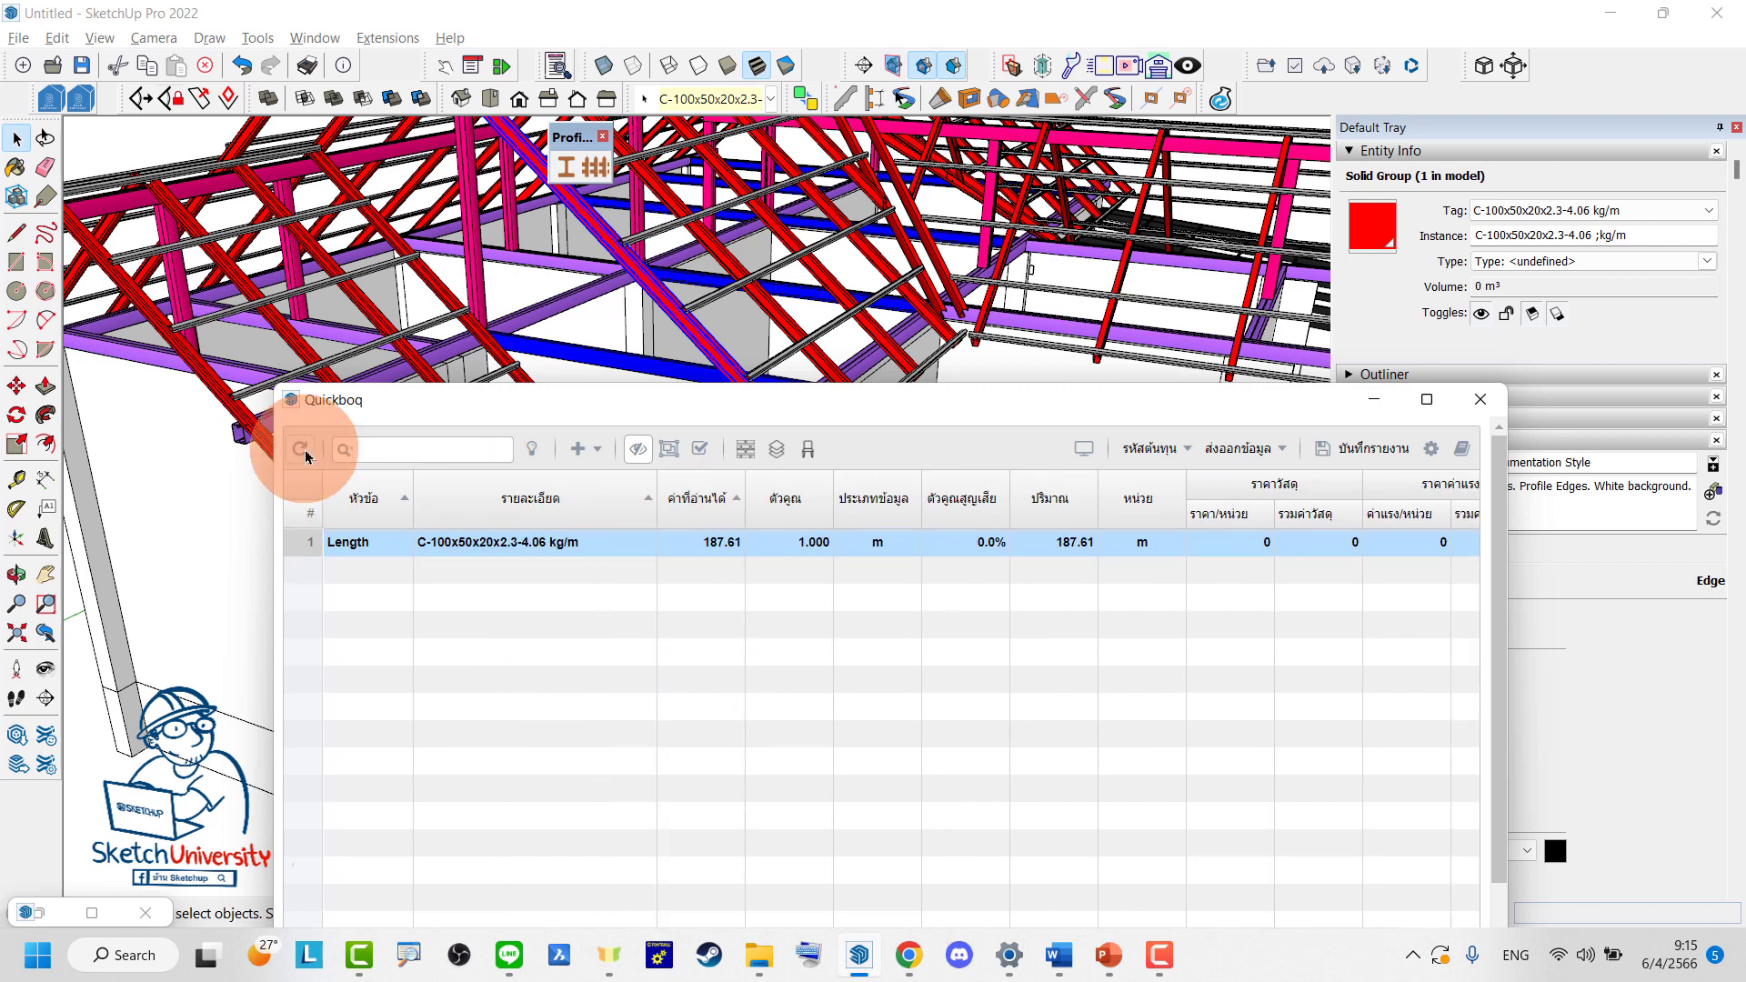
Switch to monochrome and highlight the Length row's rafters in the model
left_click(654, 542)
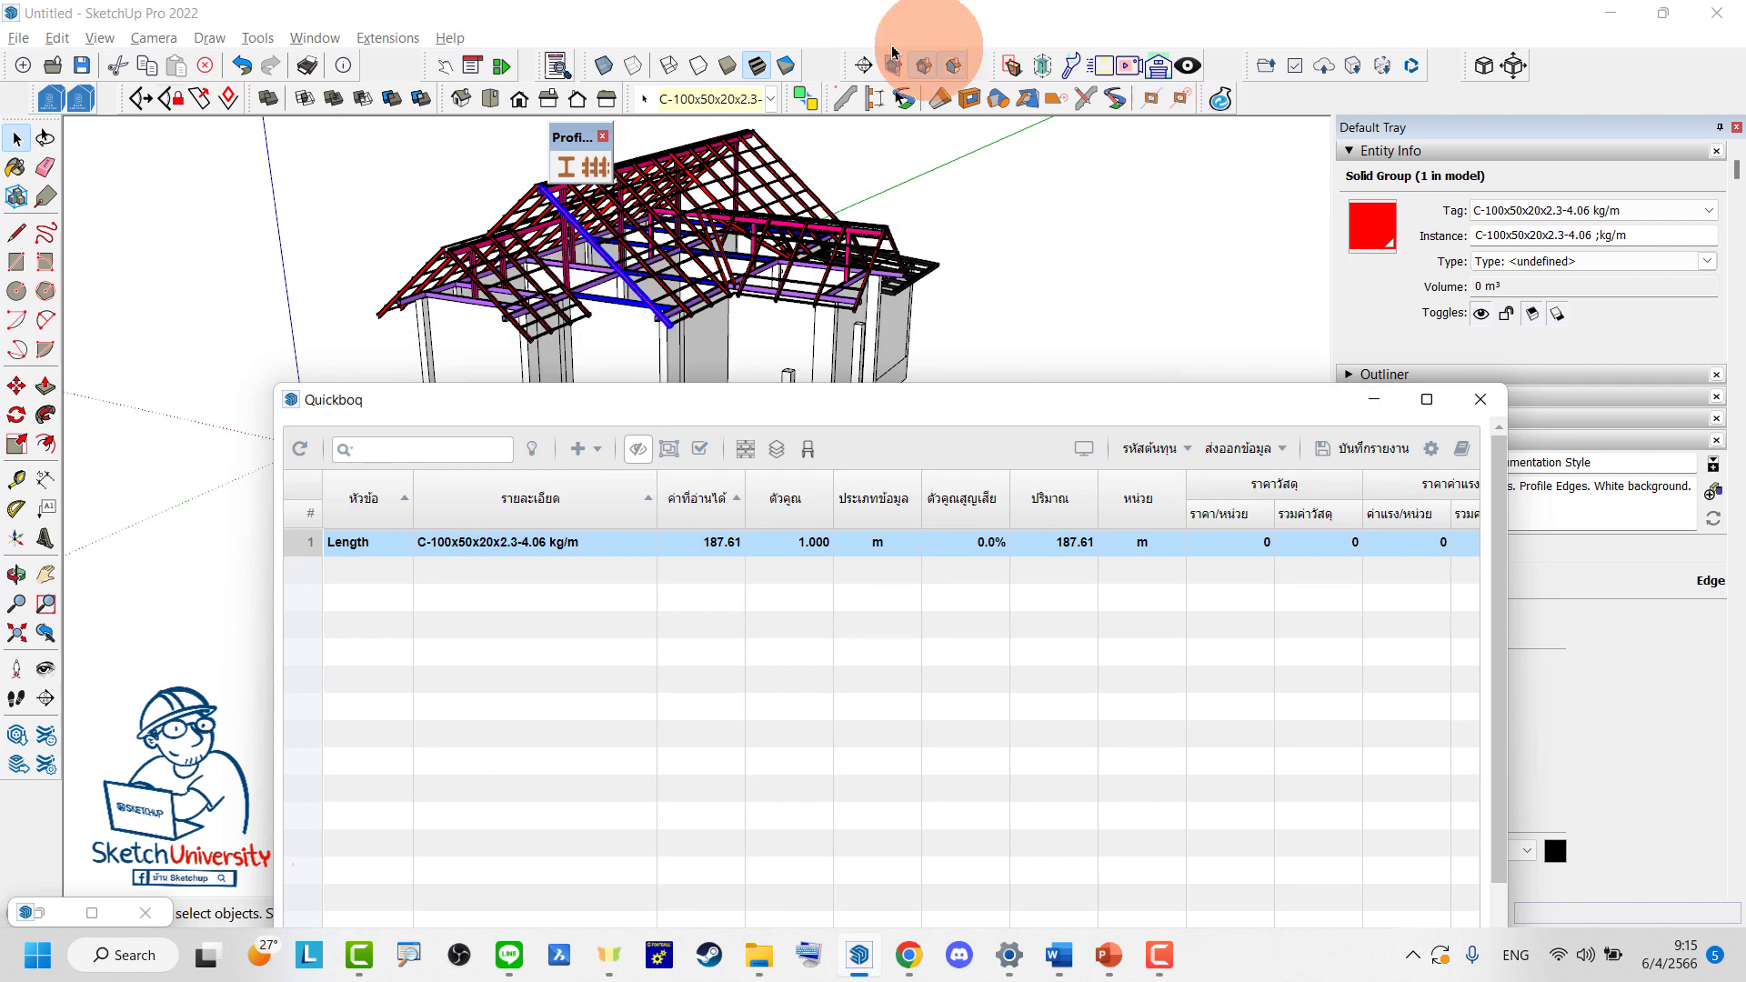
left_click(786, 65)
left_click(538, 543)
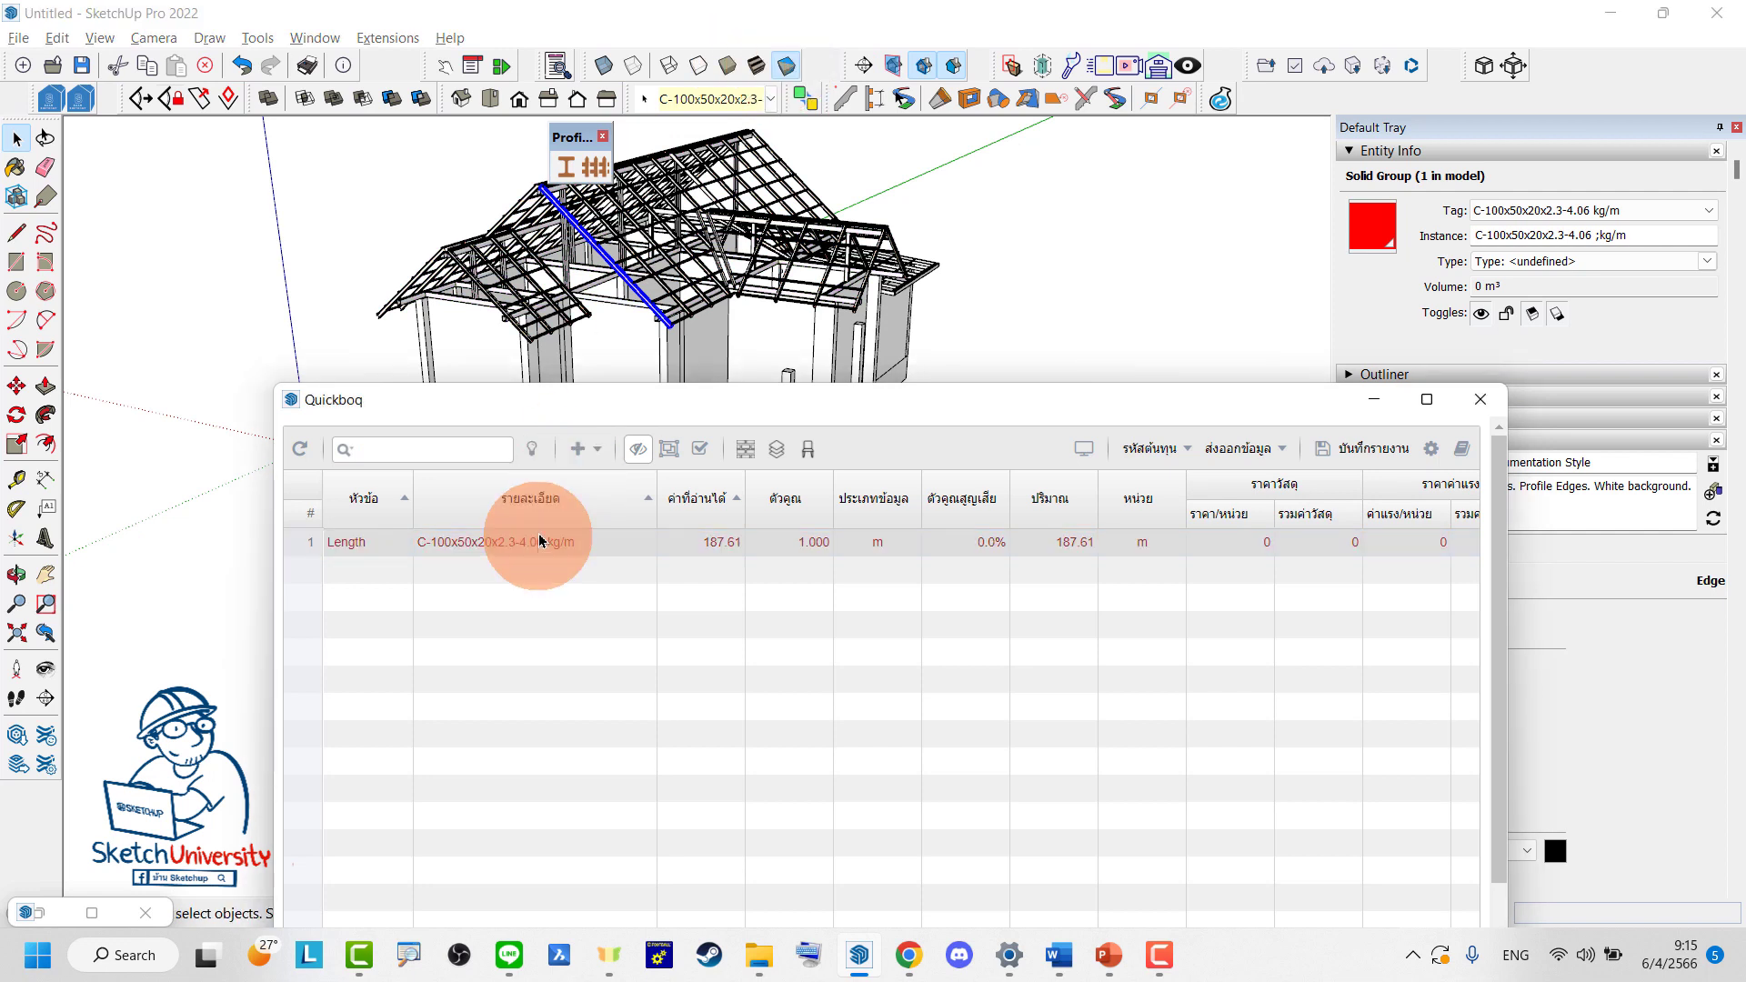
left_click(531, 451)
left_click(487, 538)
middle_click_drag(694, 272, 702, 307)
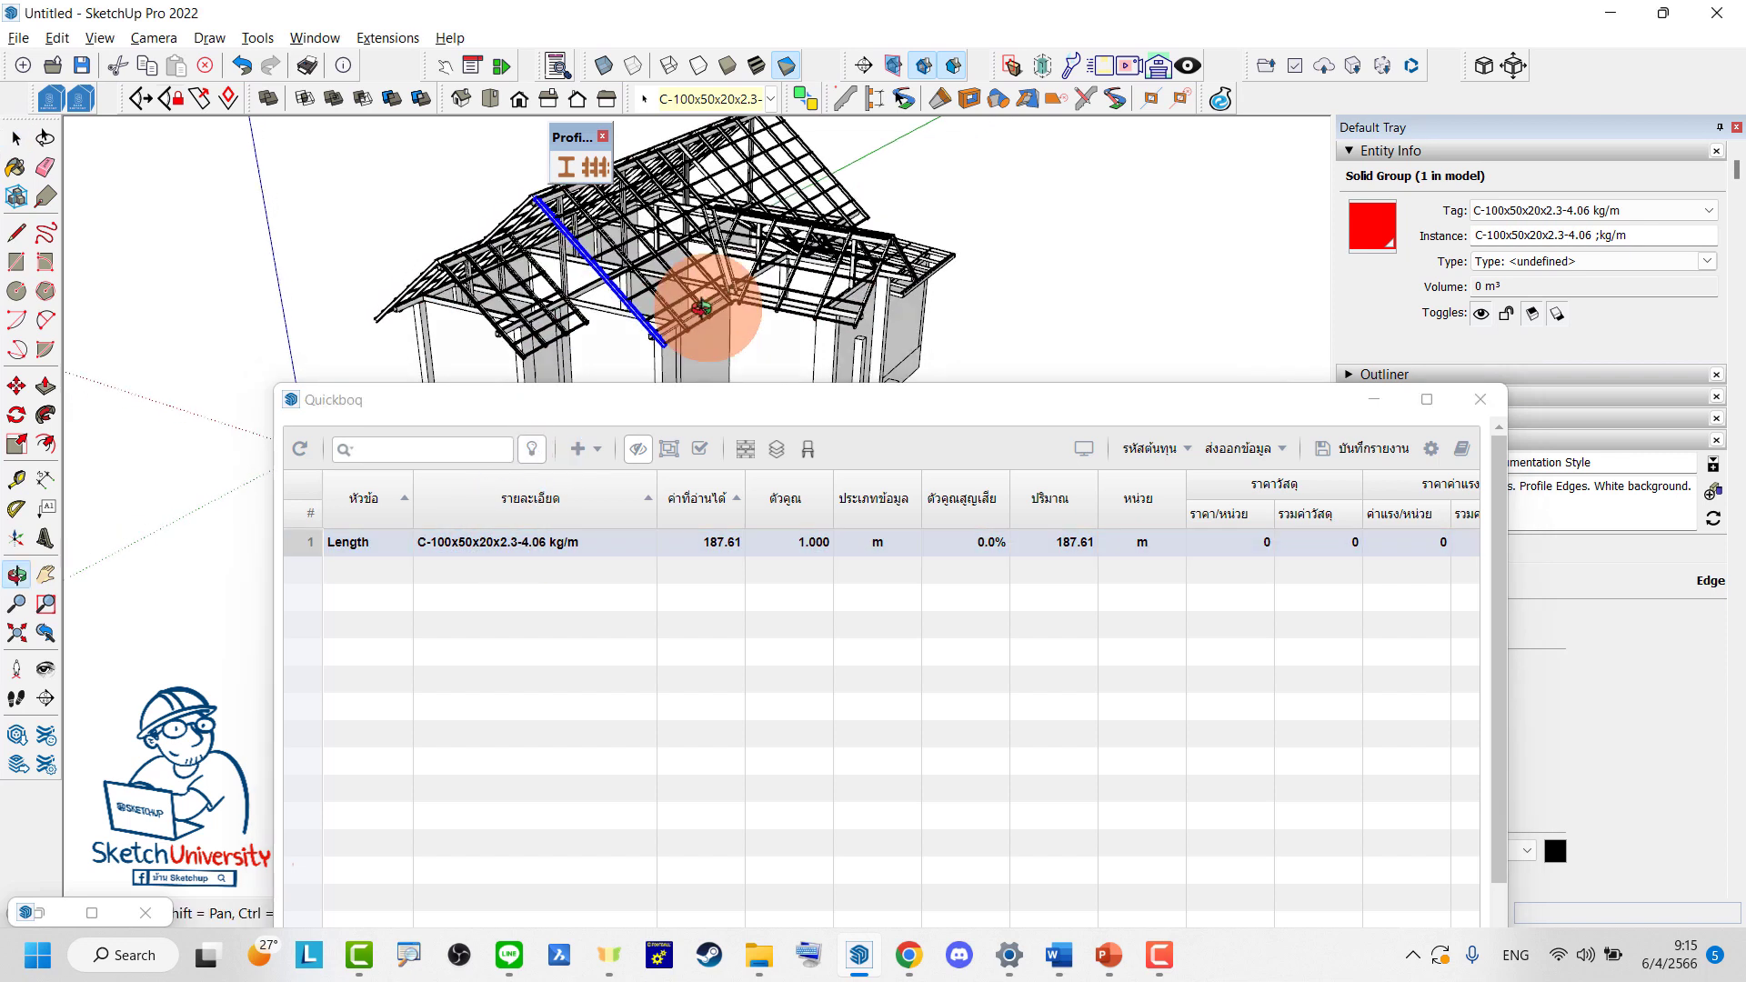
scroll(707, 312, "up", 2)
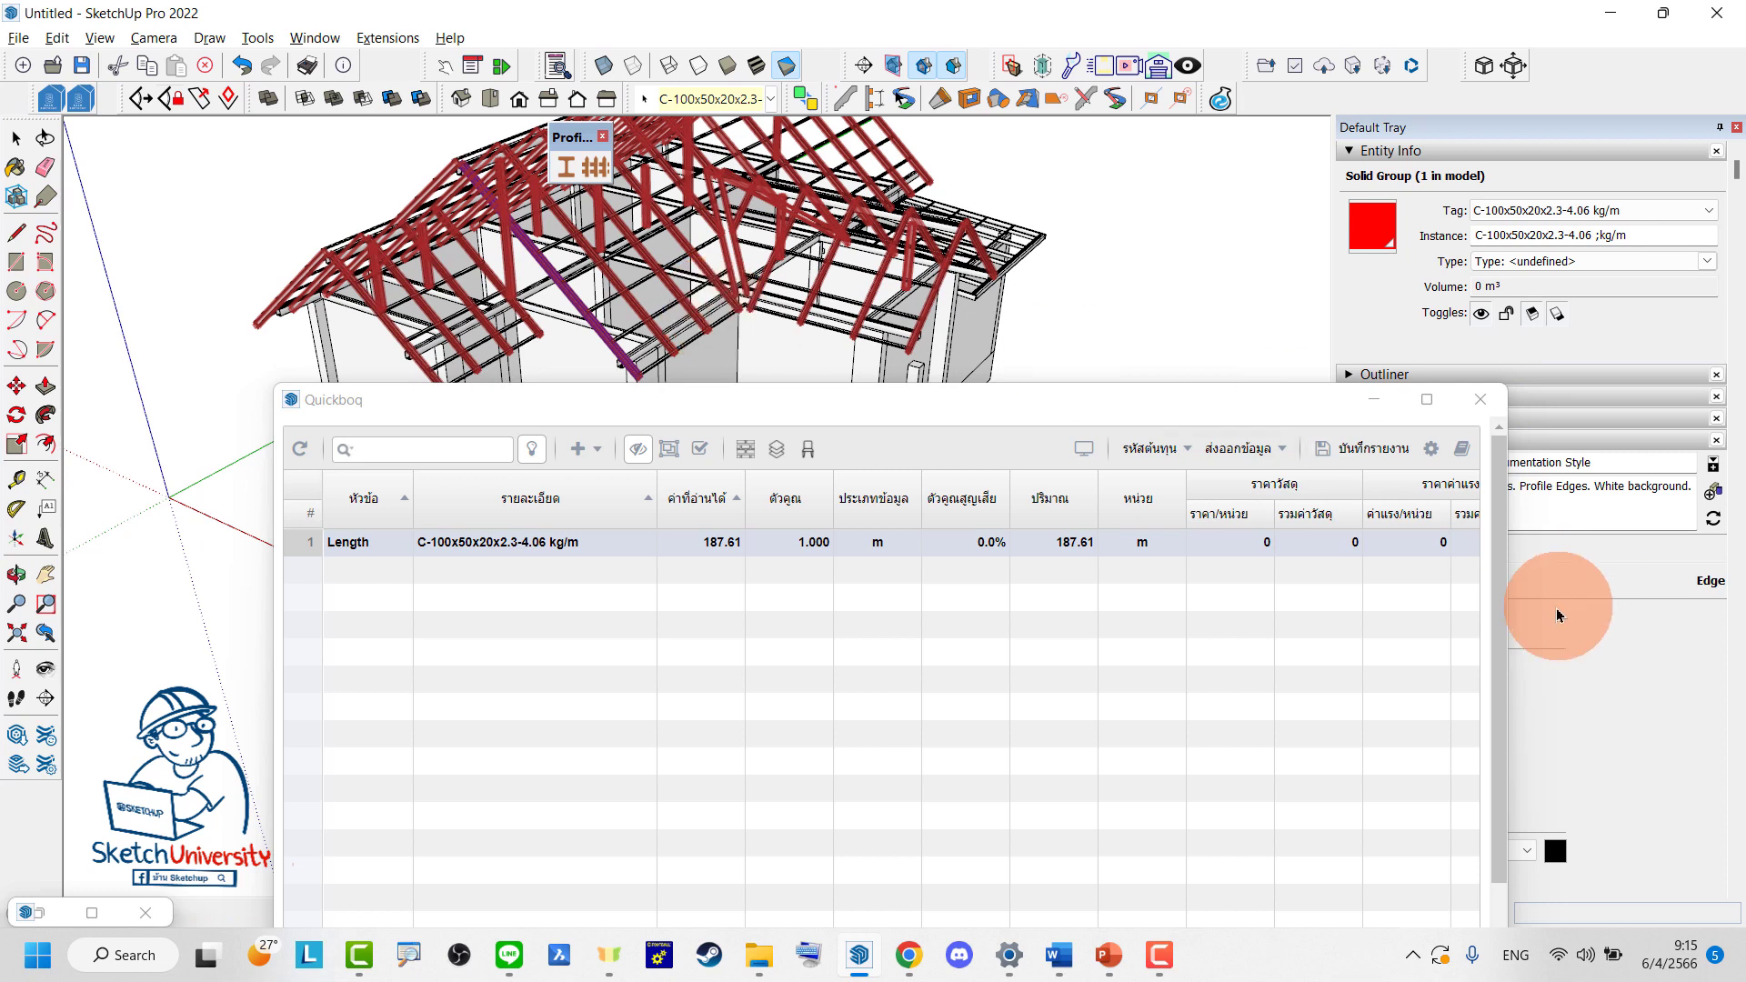
Widen the report window and reposition it lower on screen
left_click_drag(1513, 596, 1717, 591)
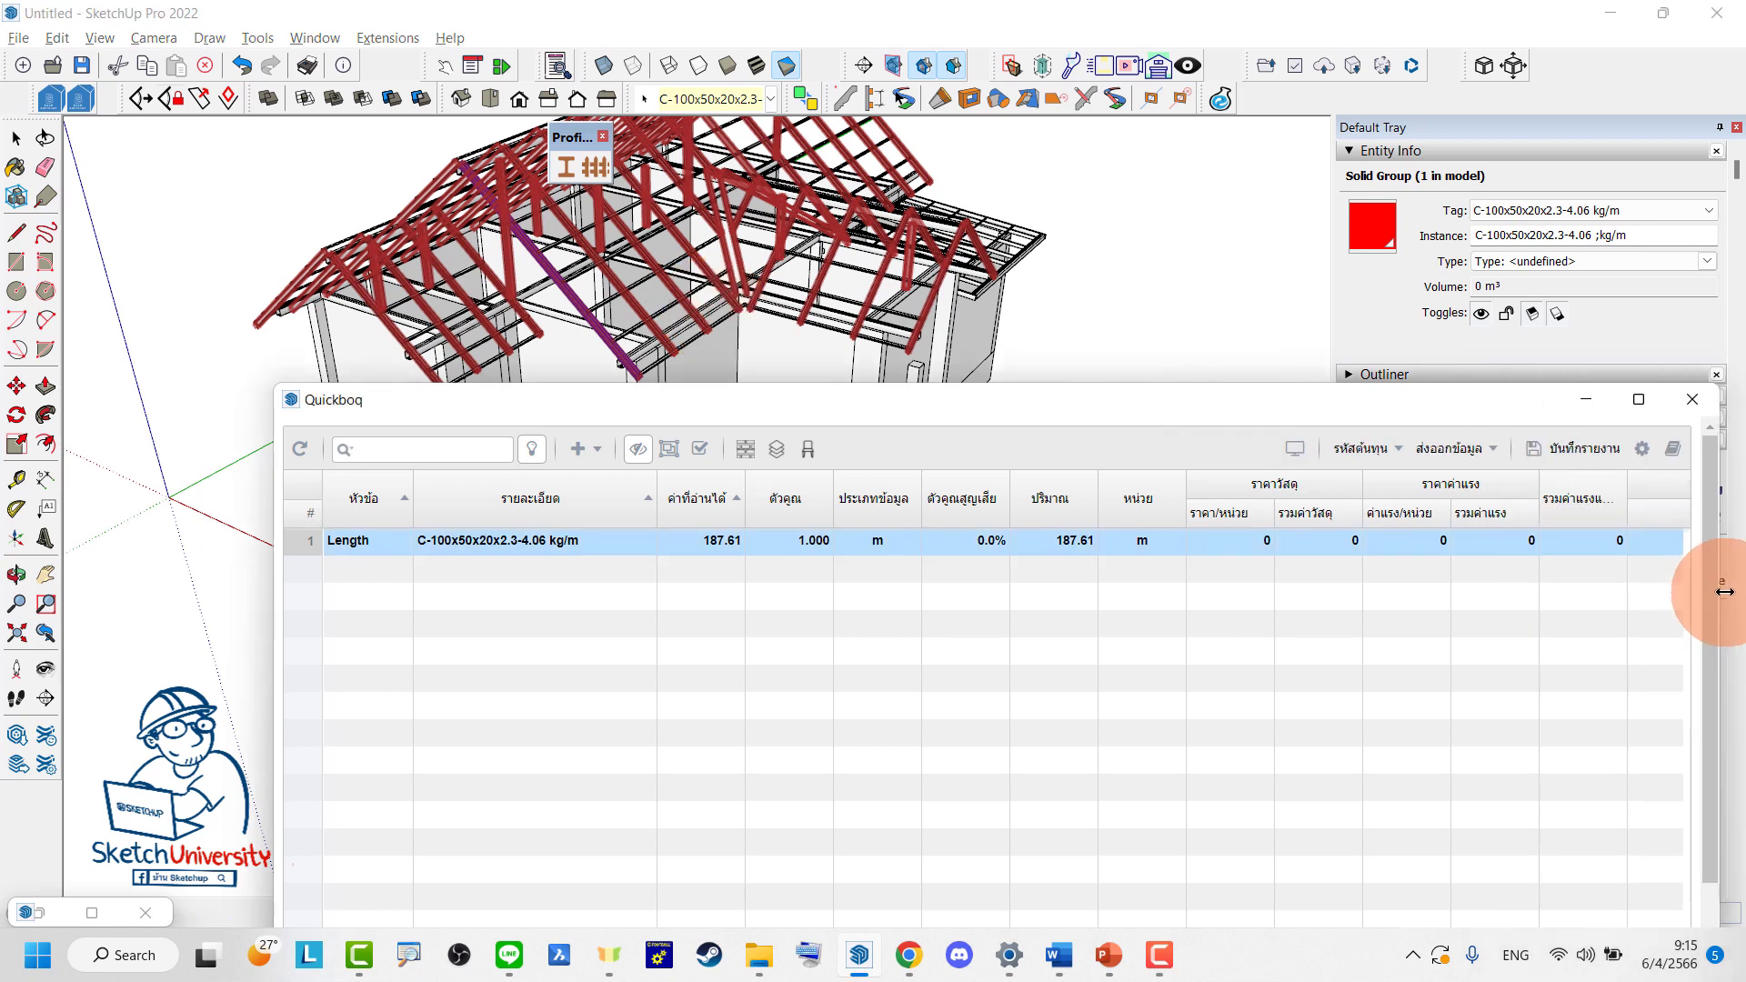
left_click_drag(1164, 397, 950, 511)
scroll(643, 331, "down", 3)
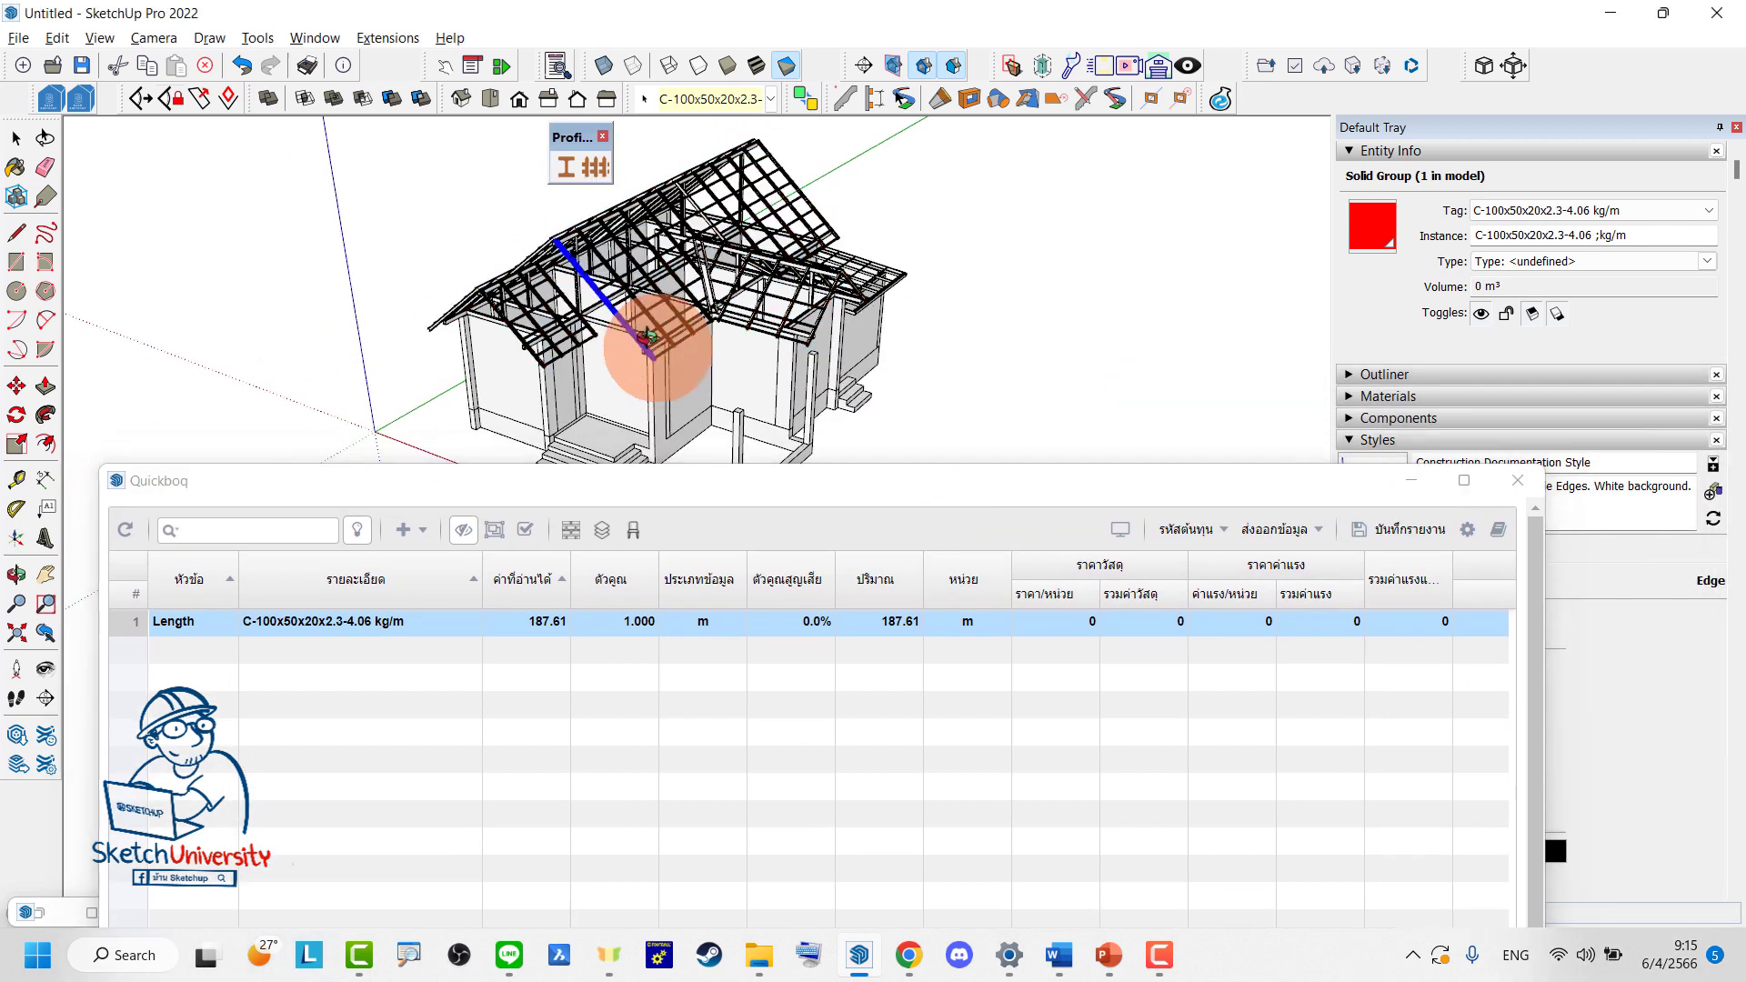
scroll(639, 310, "up", 2)
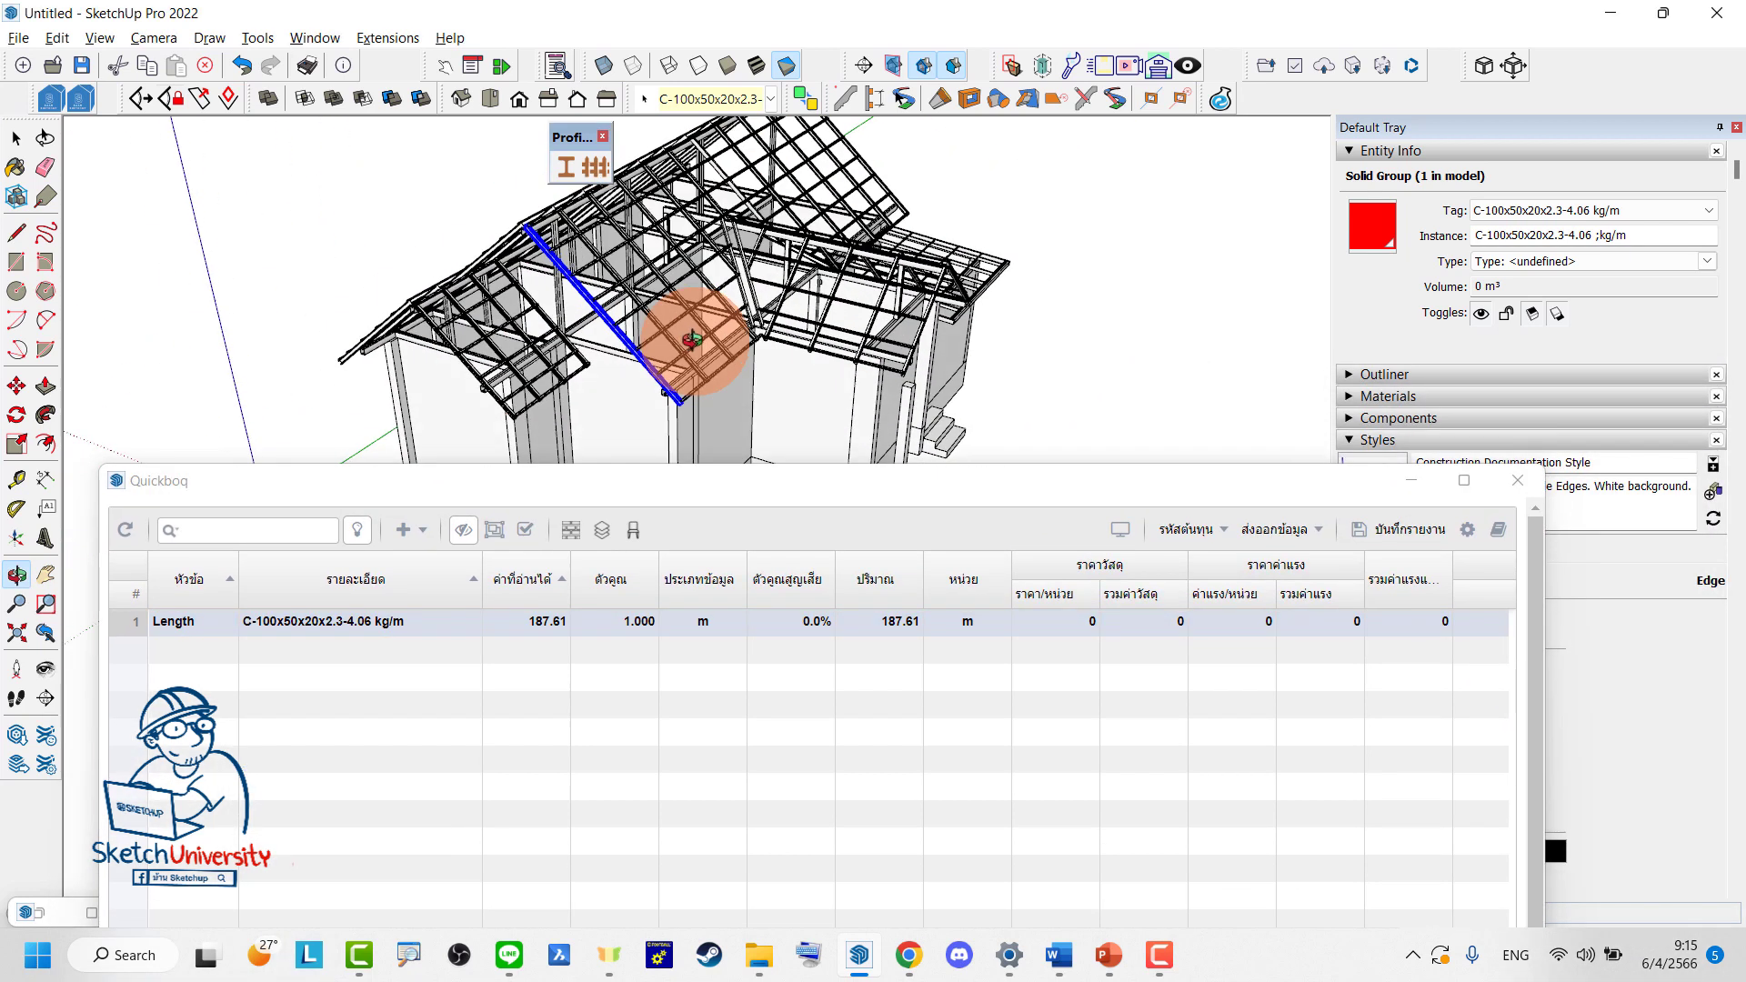
scroll(701, 355, "up", 1)
mouse_move(1018, 484)
left_mouse_down()
mouse_move(1042, 559)
mouse_move(787, 513)
left_mouse_up()
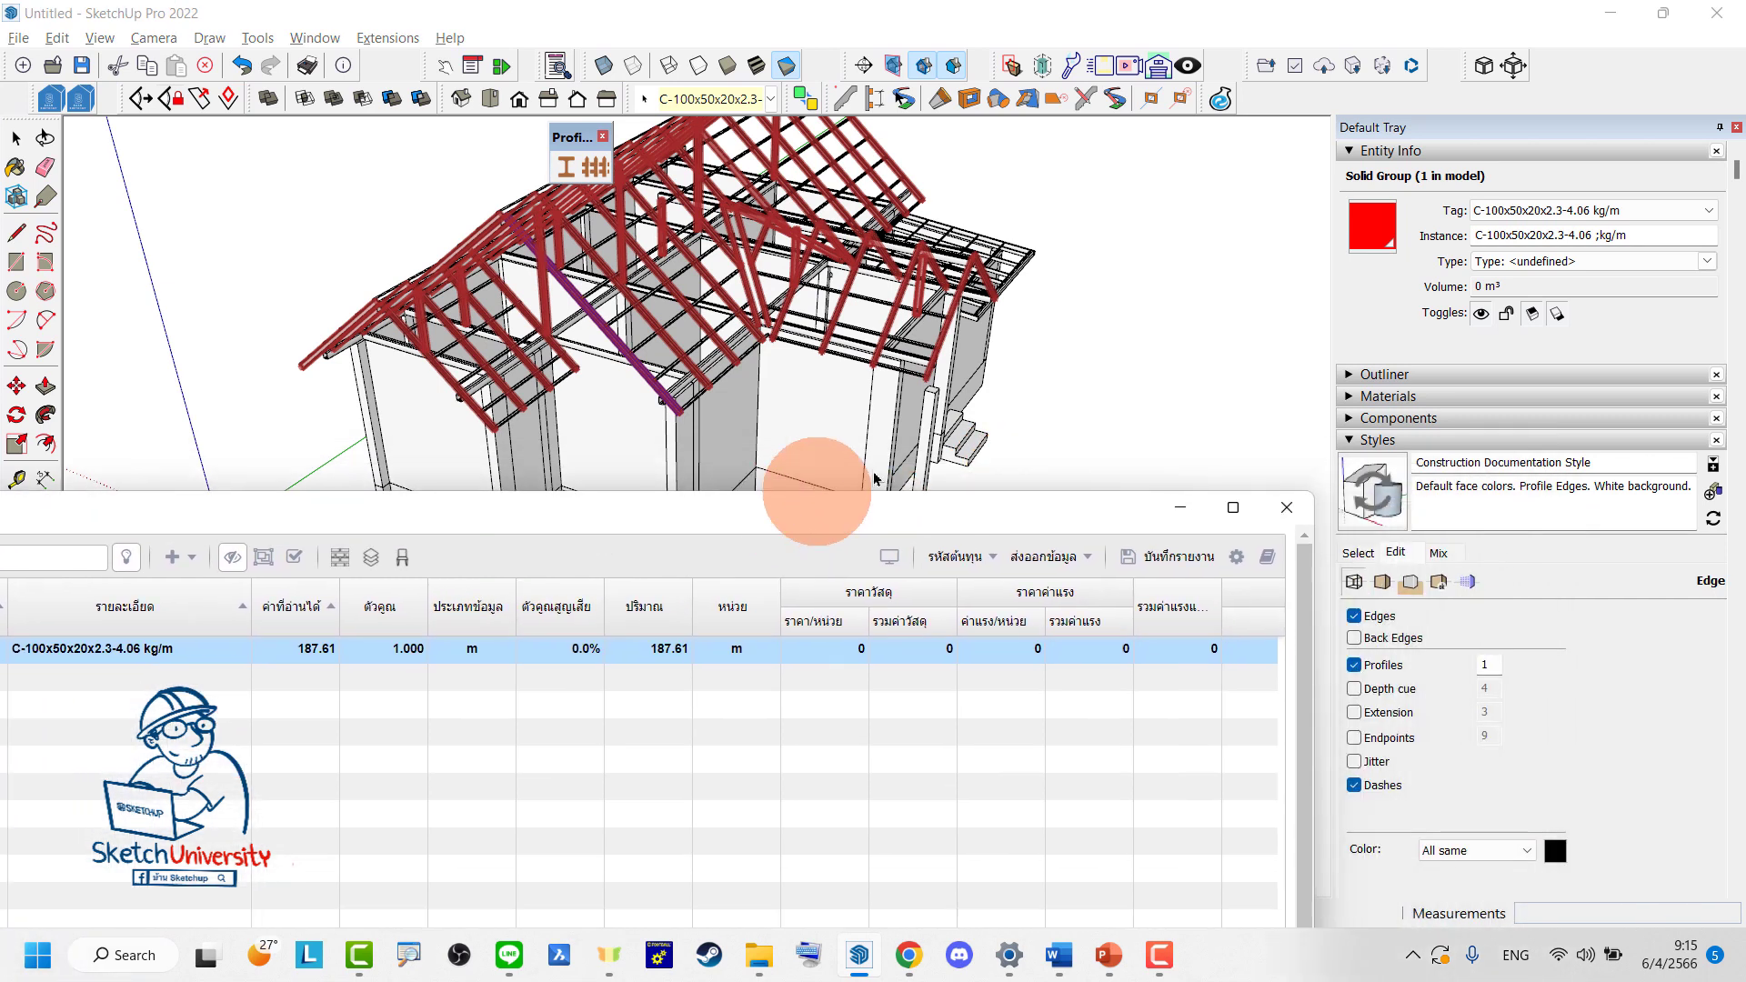
Collapse Entity Info and Styles, expand Tags, and hide the C-100 trusses tag
left_click(1359, 153)
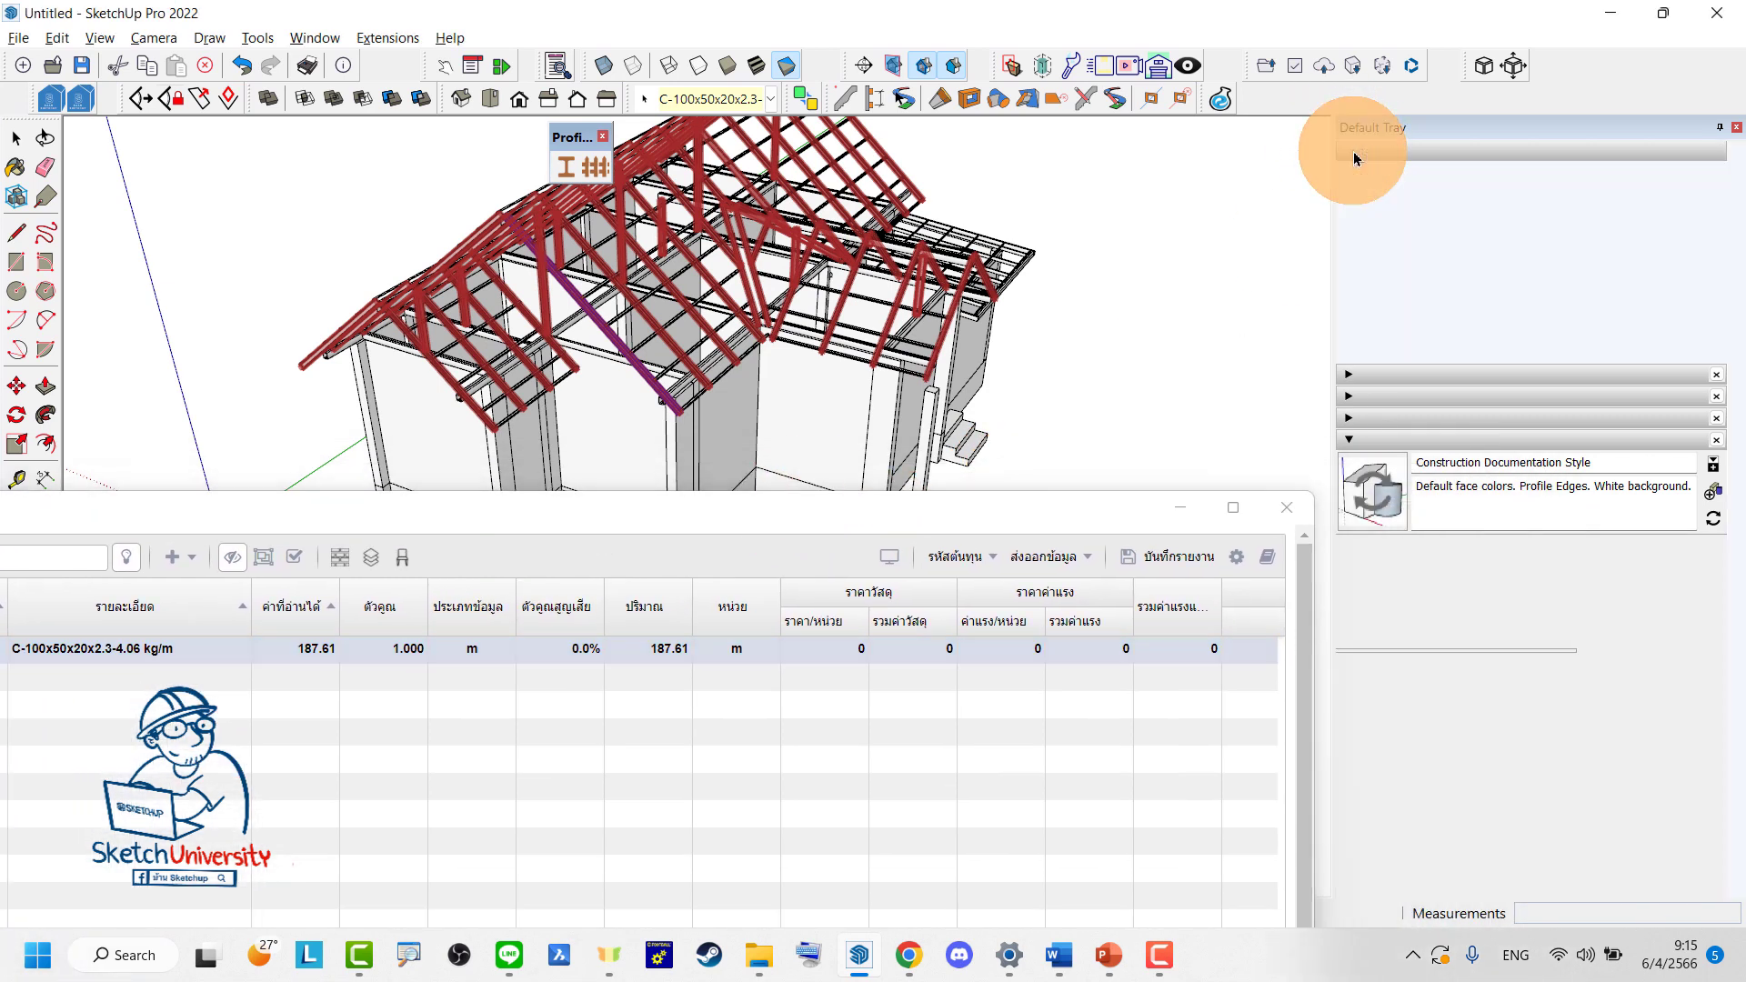
left_click(1355, 240)
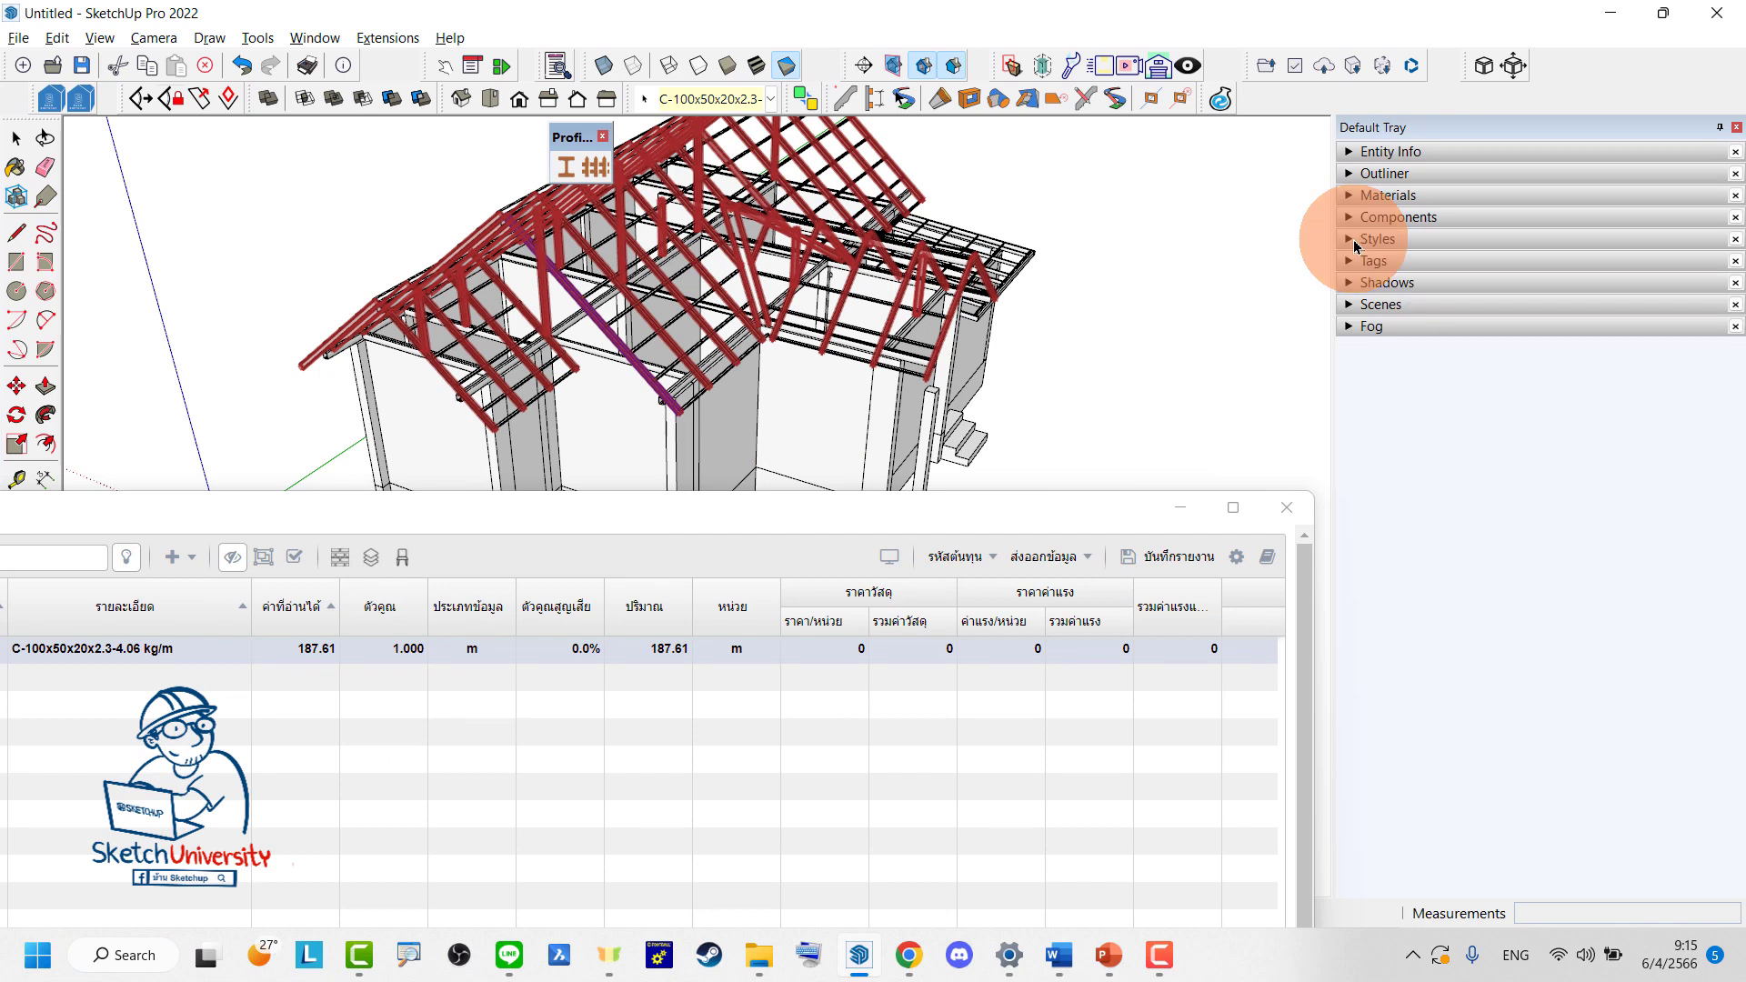
left_click(1354, 262)
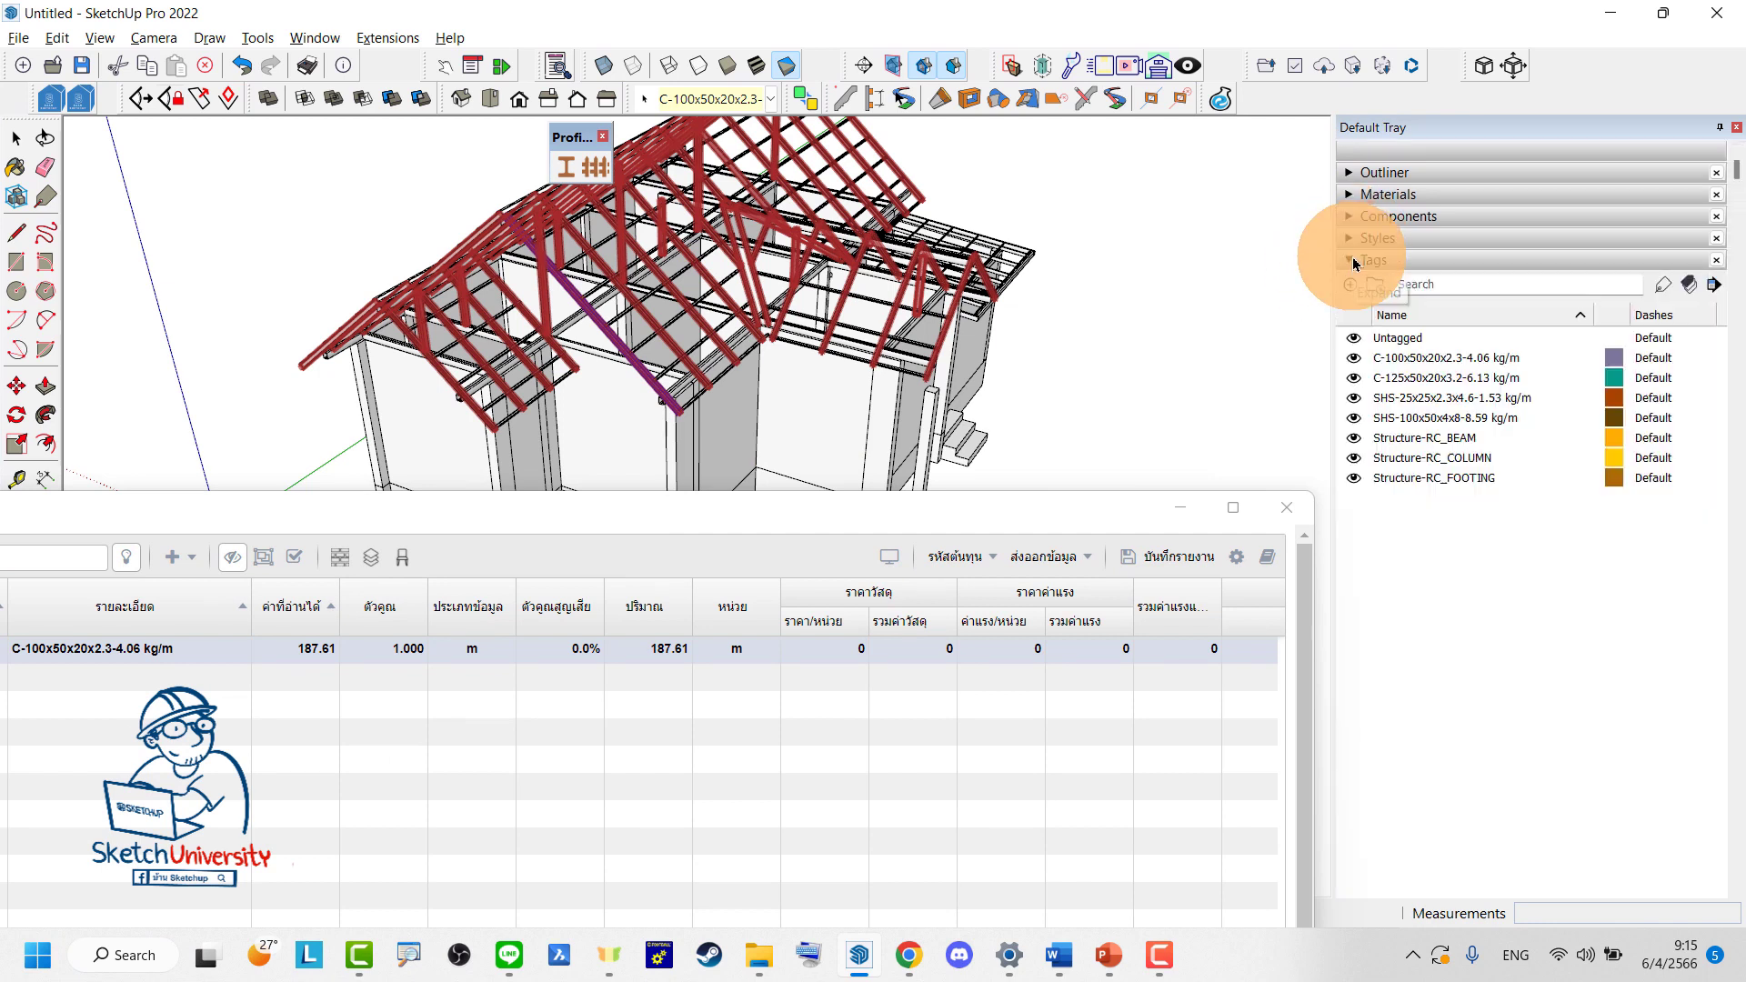
left_click(1354, 362)
mouse_move(1095, 251)
middle_mouse_down()
mouse_move(863, 316)
mouse_move(978, 292)
middle_mouse_up()
left_click(1355, 362)
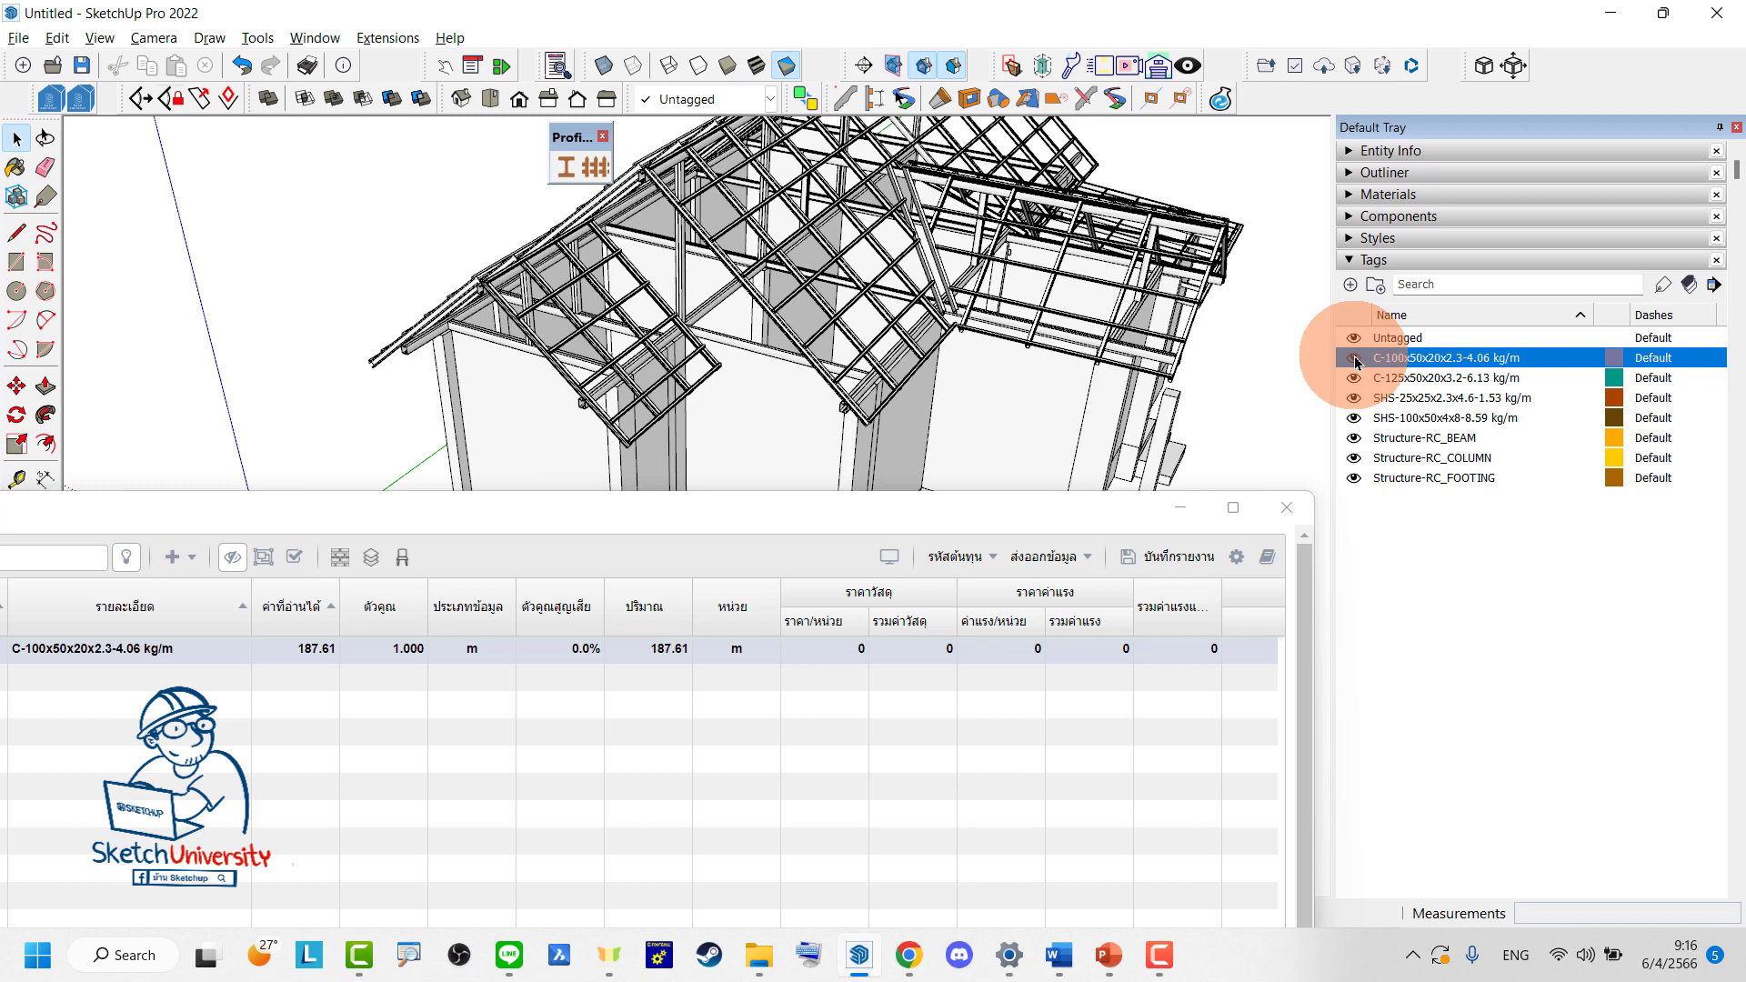
left_click(1355, 362)
Select a C-125 purlin under the roof and bring the full Quickboq window into view
middle_click_drag(1022, 363, 705, 157)
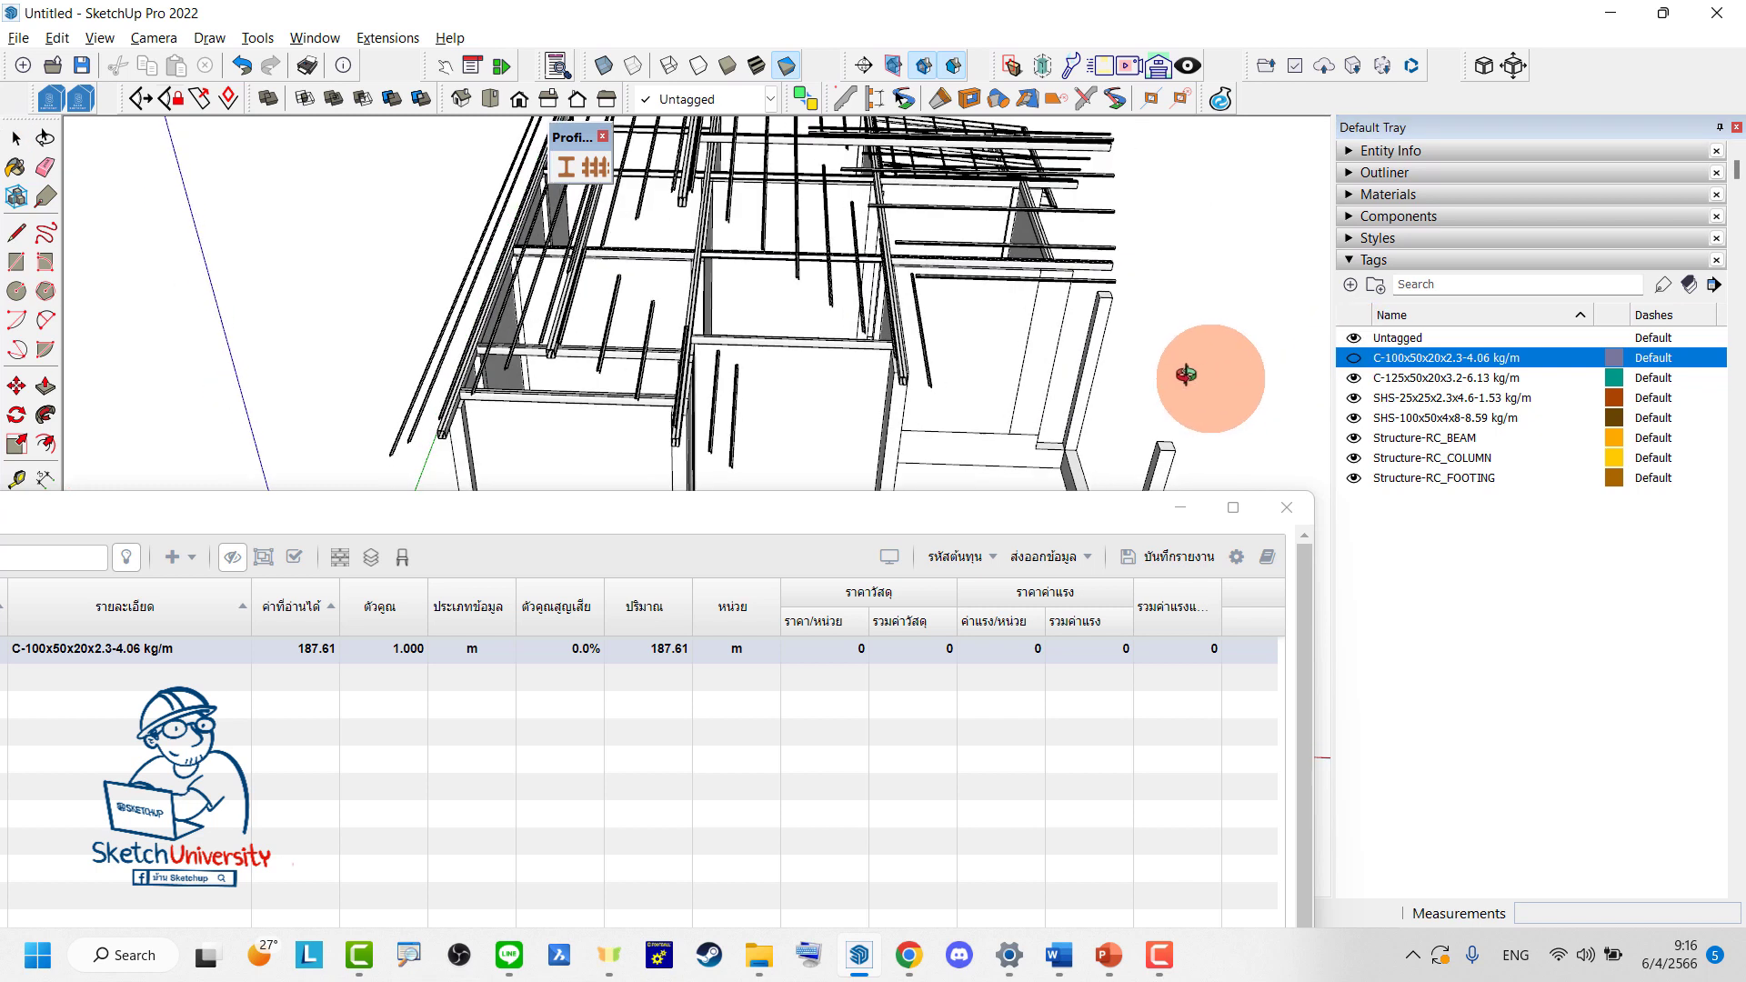
scroll(788, 285, "up", 4)
scroll(776, 308, "up", 2)
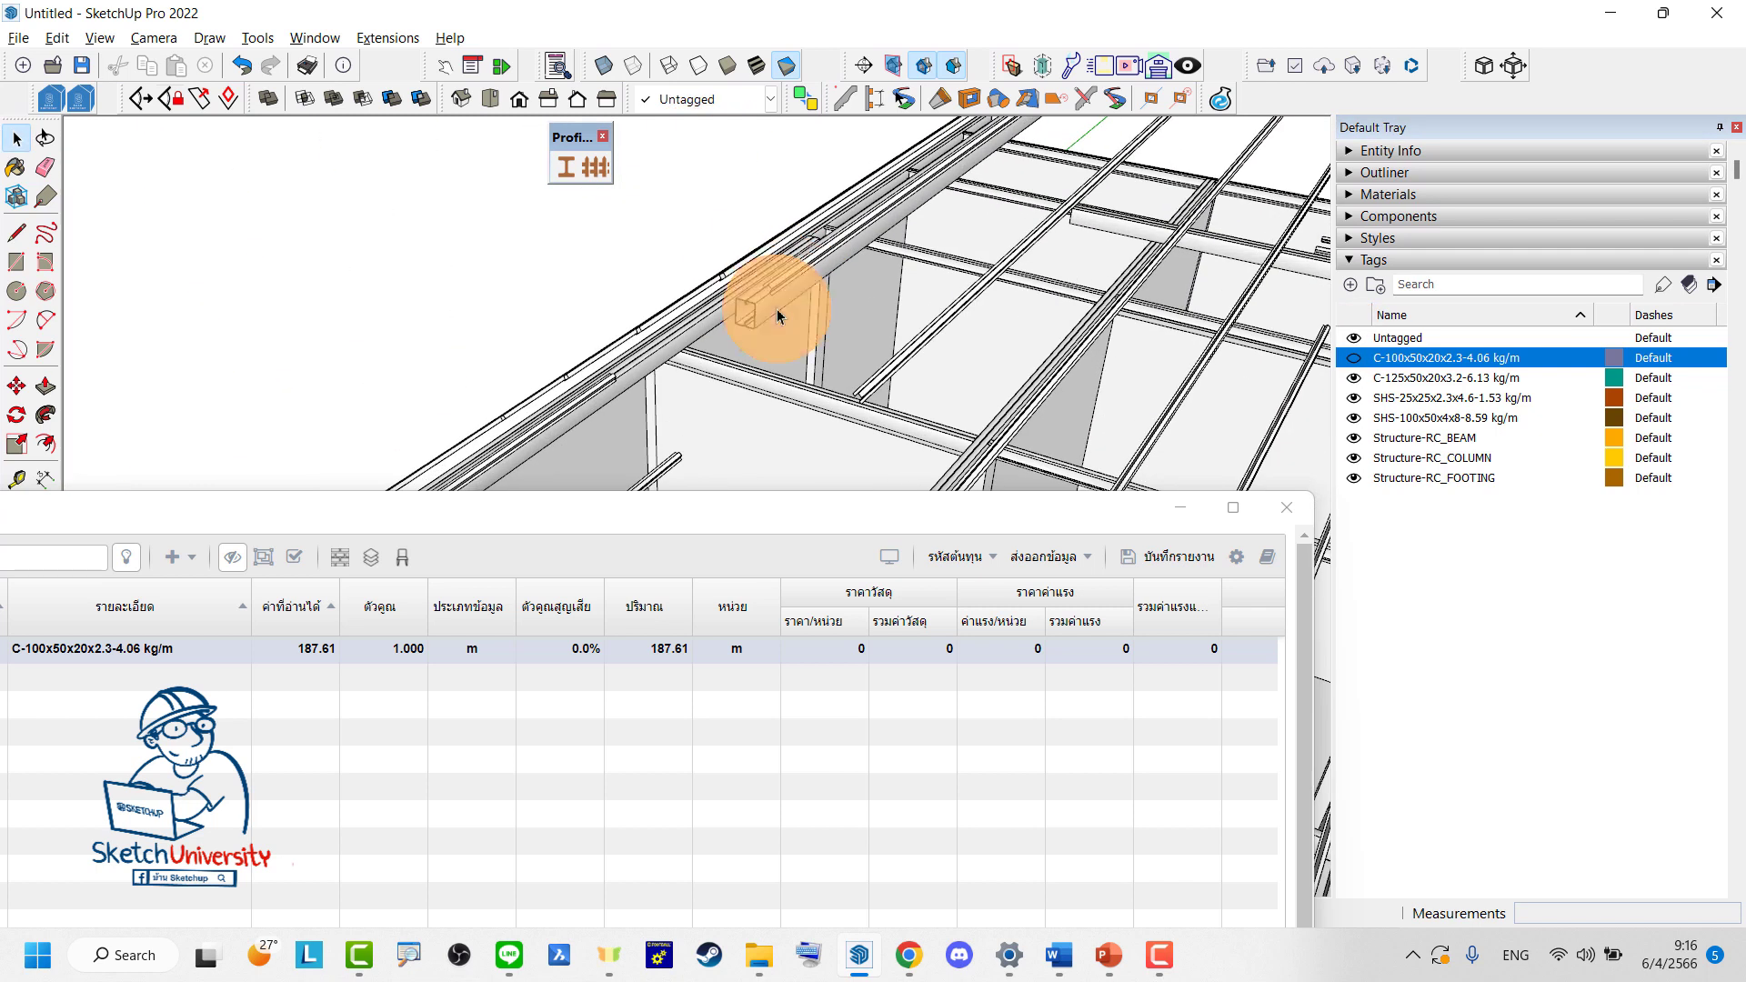
left_click(777, 309)
left_click_drag(391, 507, 800, 466)
Add the selected C-125x50x20x3.2-6.13 kg/m purlins to the report as a new row
left_click(587, 518)
left_click(608, 638)
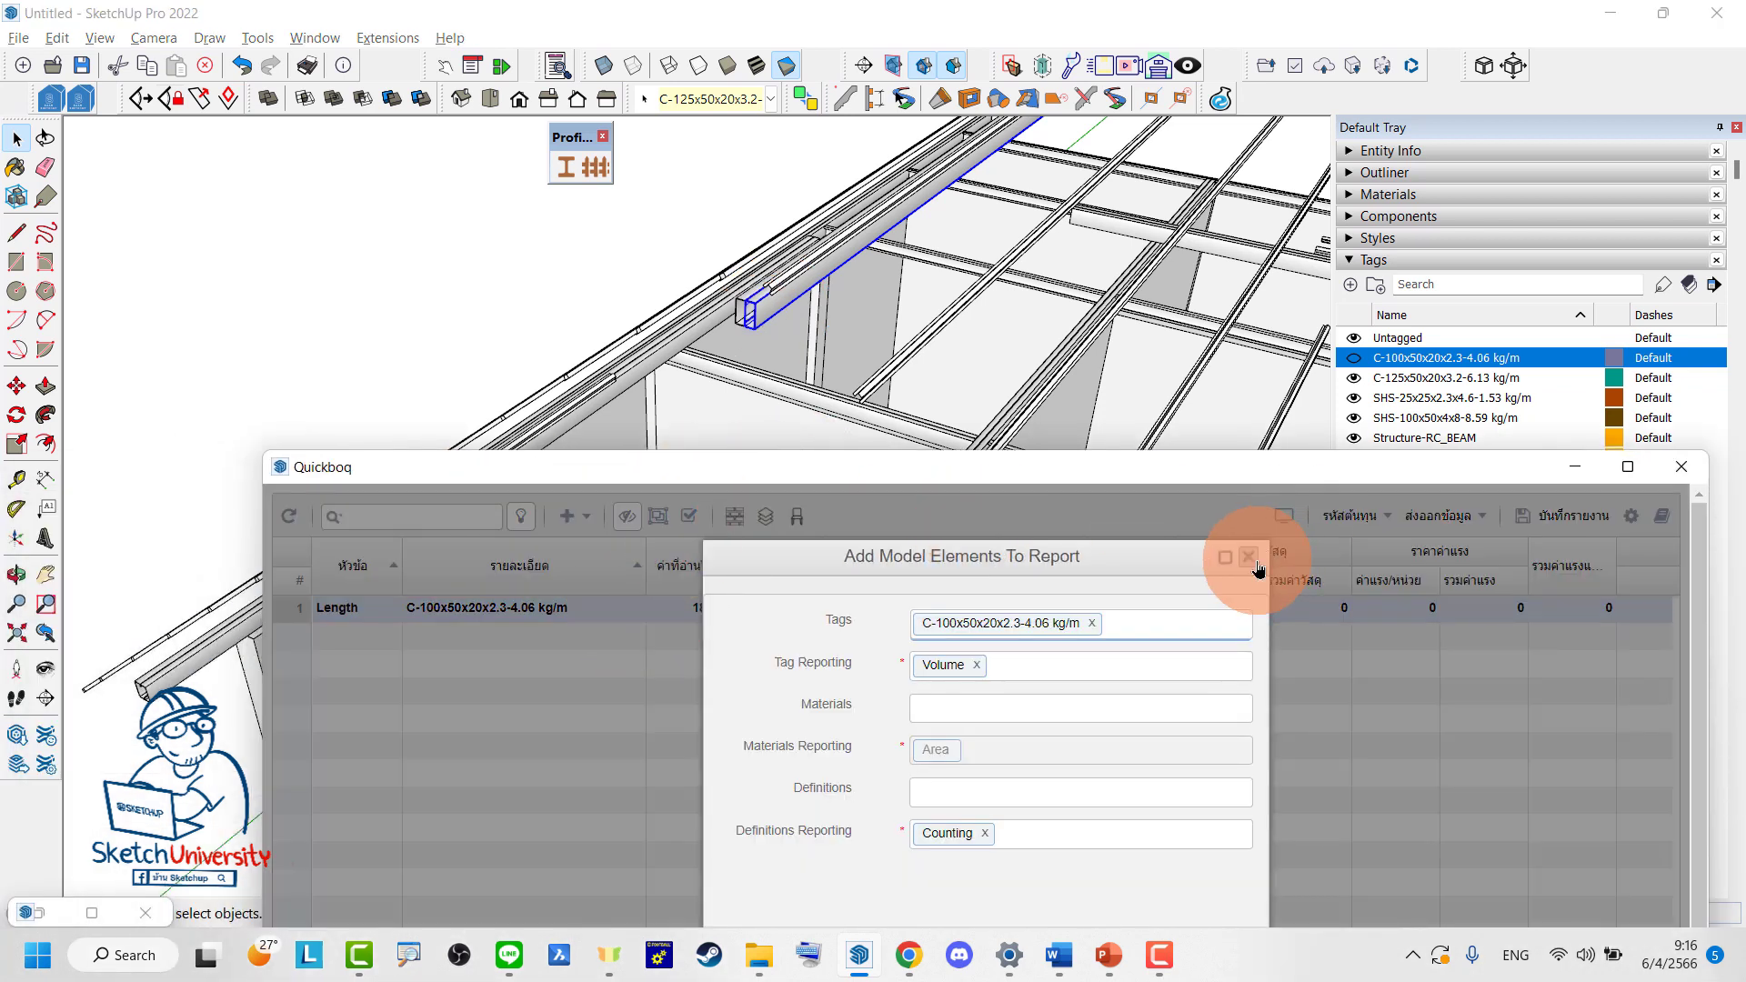
left_click(1257, 568)
left_click(578, 517)
left_click(601, 653)
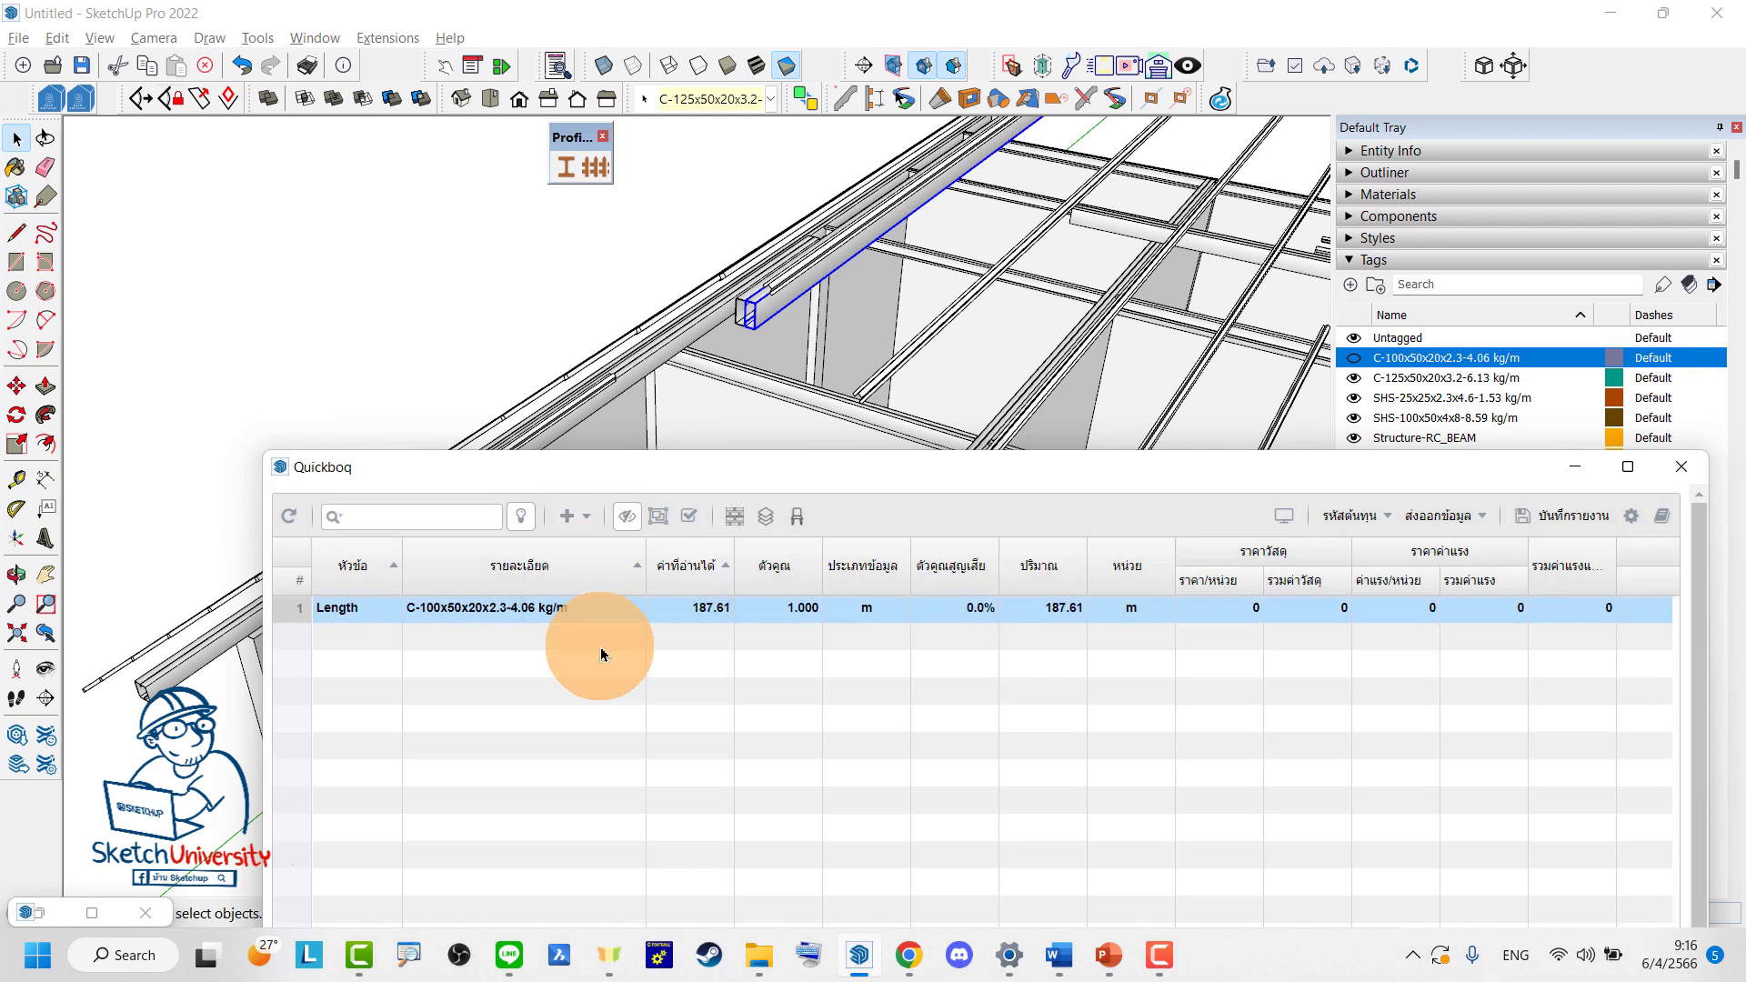
left_click(1145, 665)
mouse_move(1058, 508)
left_mouse_down()
mouse_move(986, 389)
mouse_move(933, 239)
left_mouse_up()
left_click(805, 692)
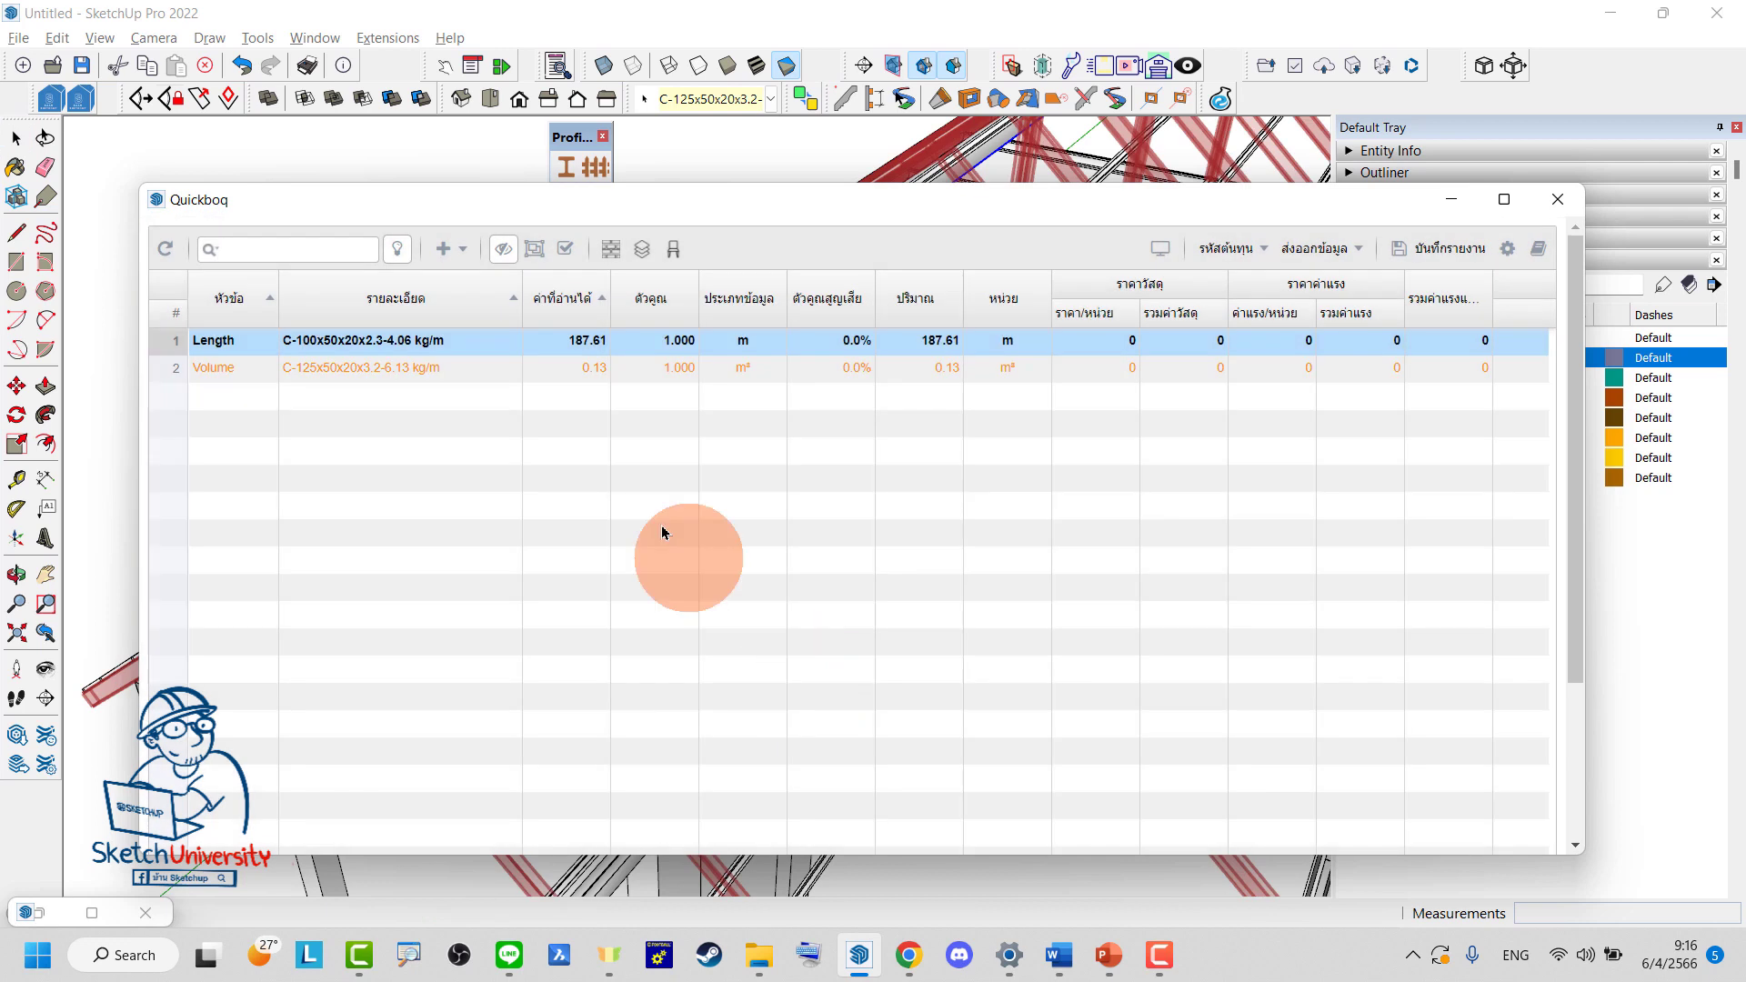
Set row 2's data type to m, giving a length of 173.2 m
left_click(750, 367)
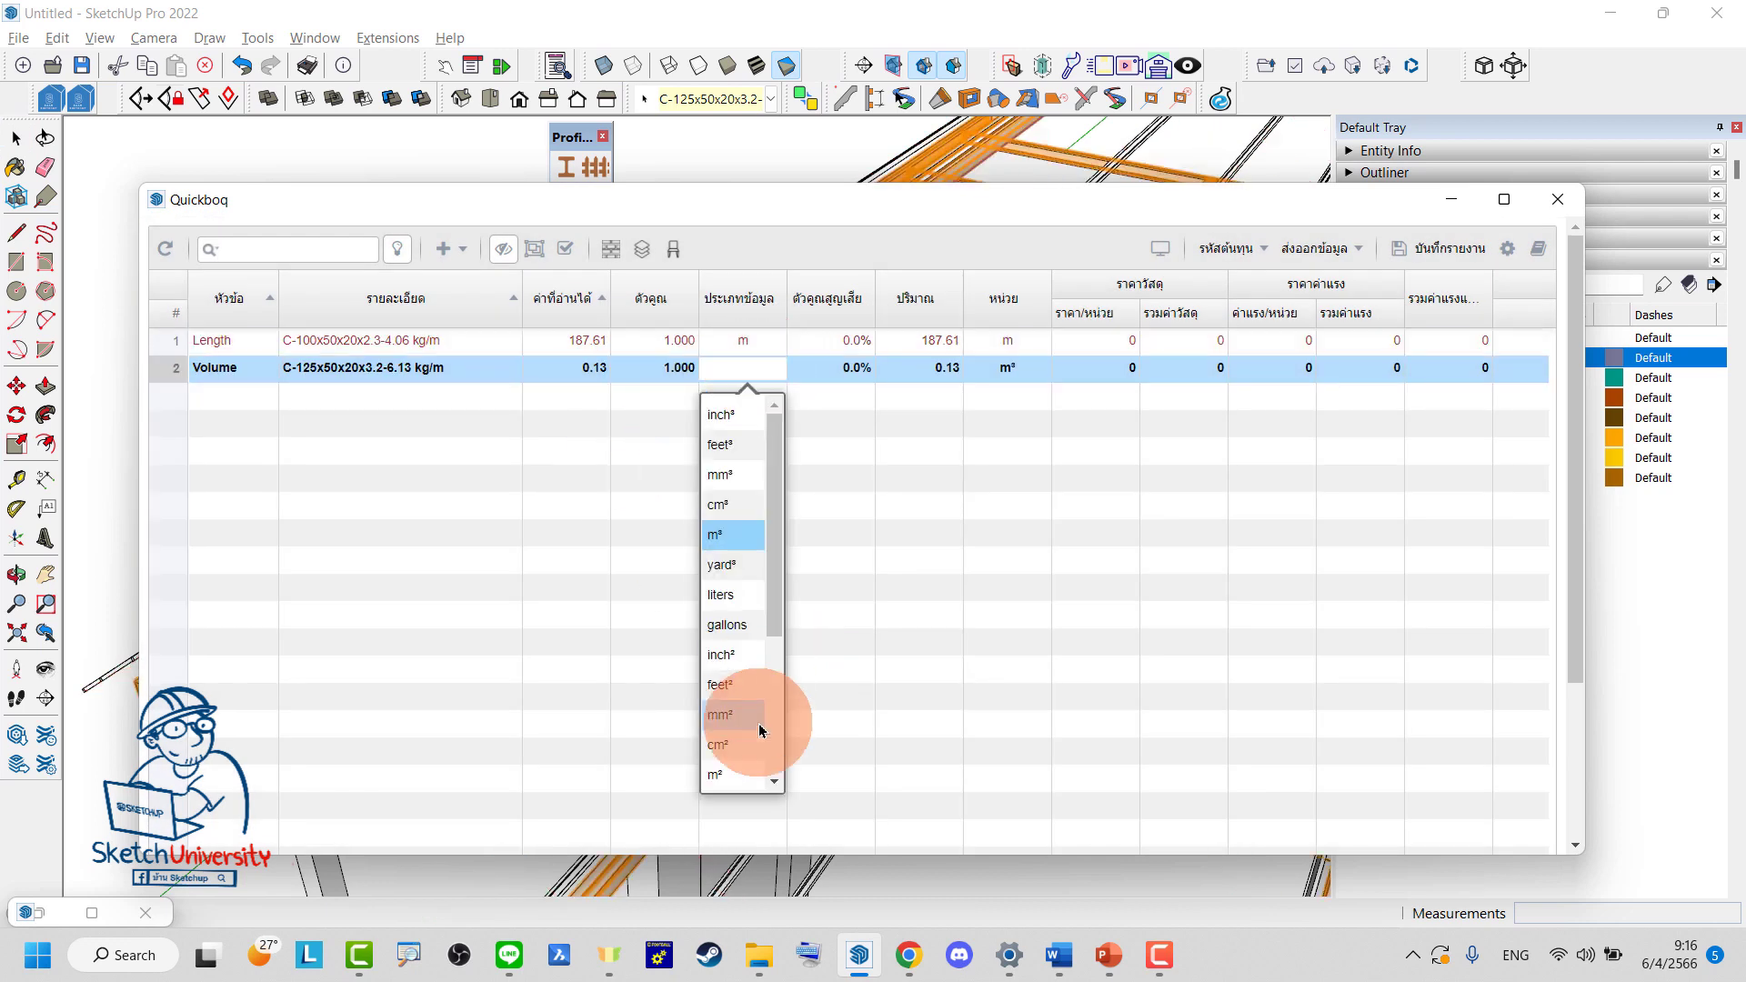
scroll(719, 619, "down", 3)
left_click(718, 728)
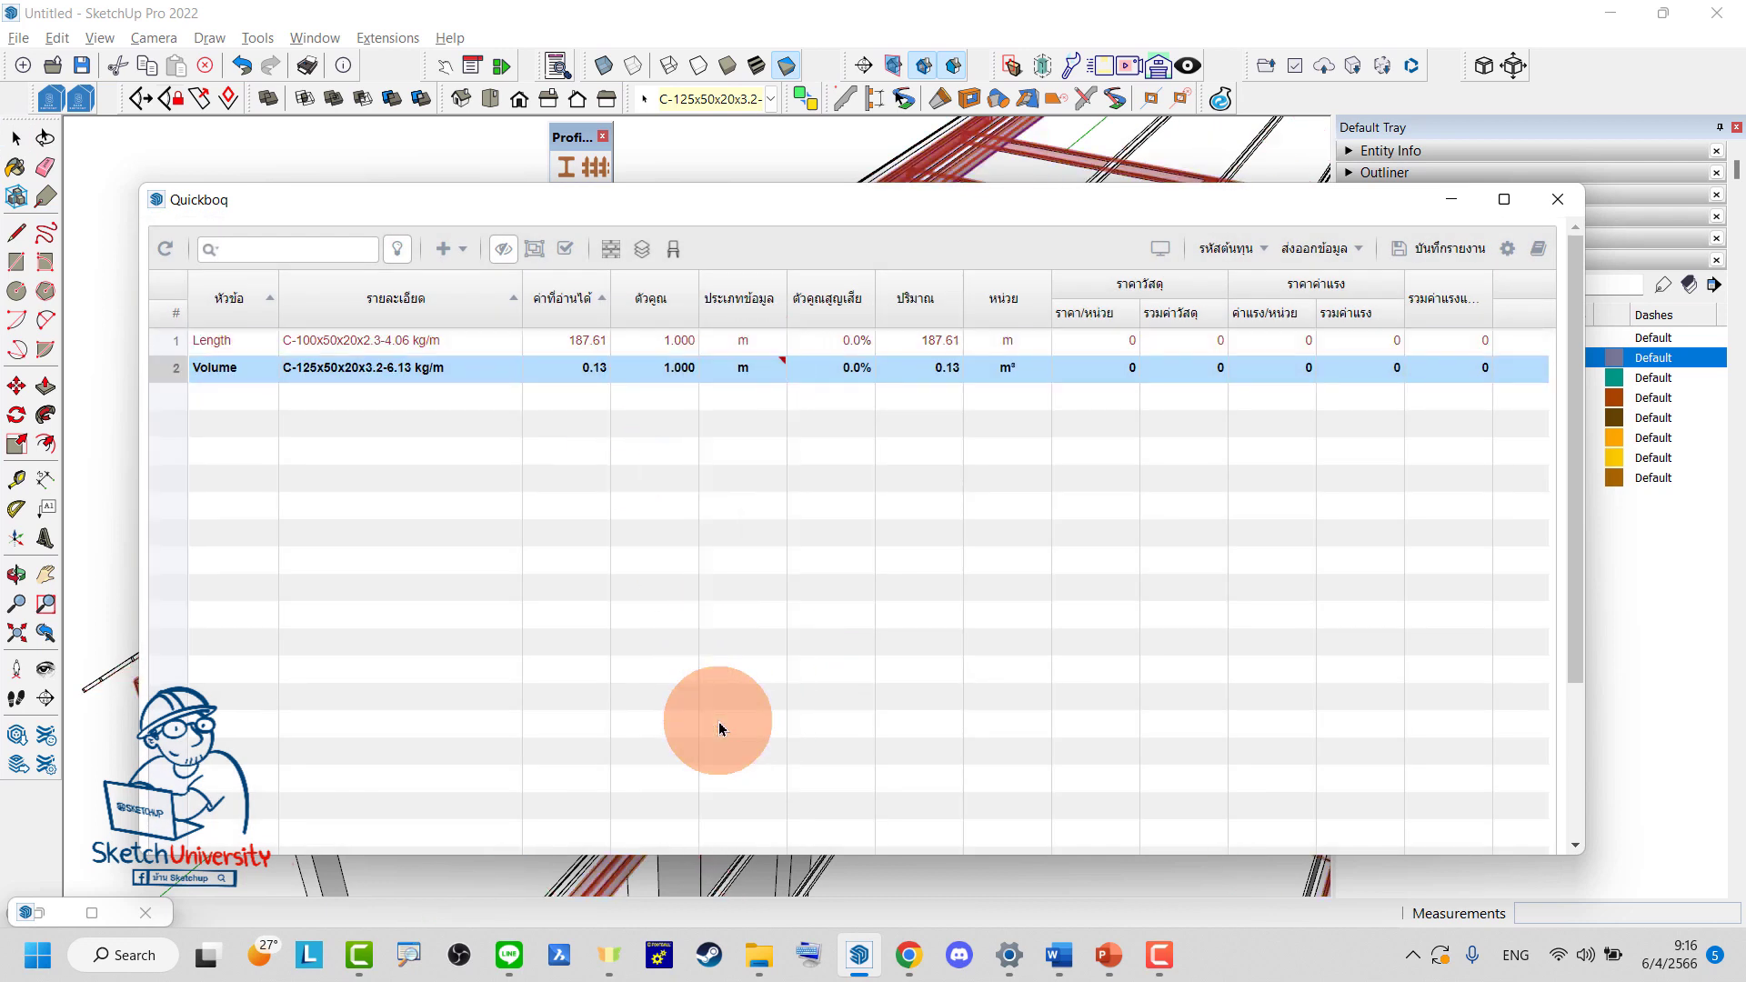
Hide the C-125 purlins tag so the rest of the roof frame is visible
left_click_drag(932, 211, 876, 653)
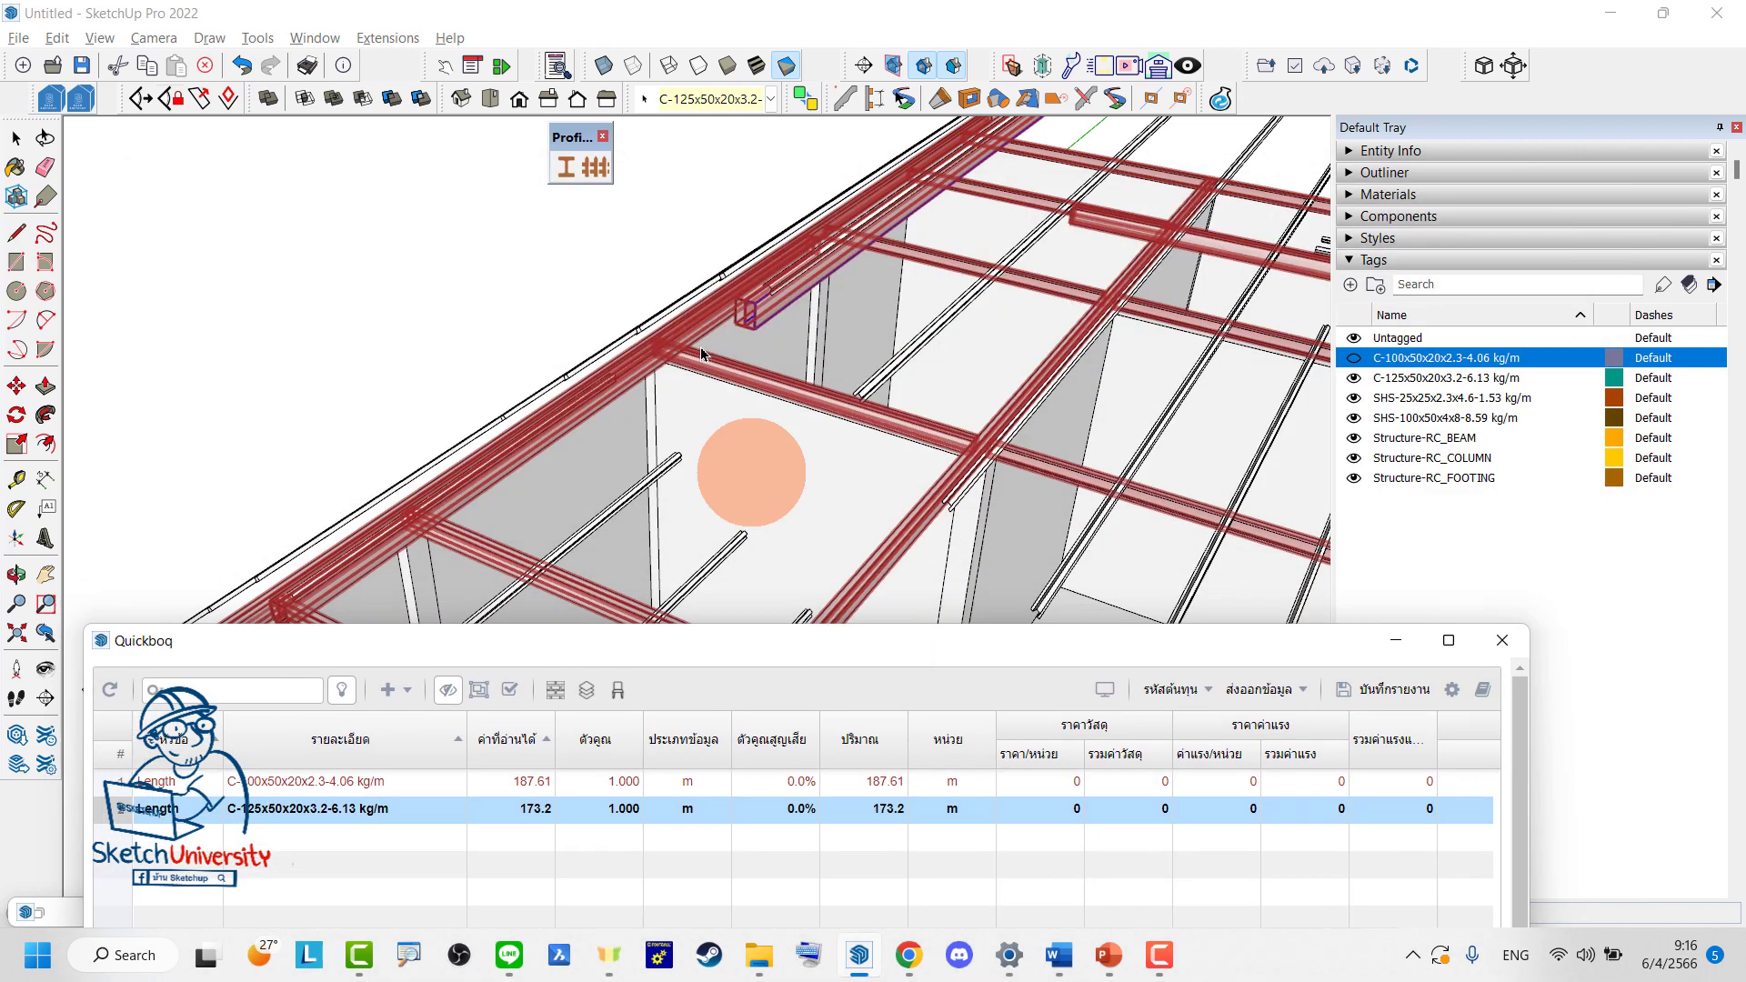
scroll(510, 339, "down", 5)
mouse_move(511, 338)
middle_mouse_down()
mouse_move(701, 469)
mouse_move(405, 166)
middle_mouse_up()
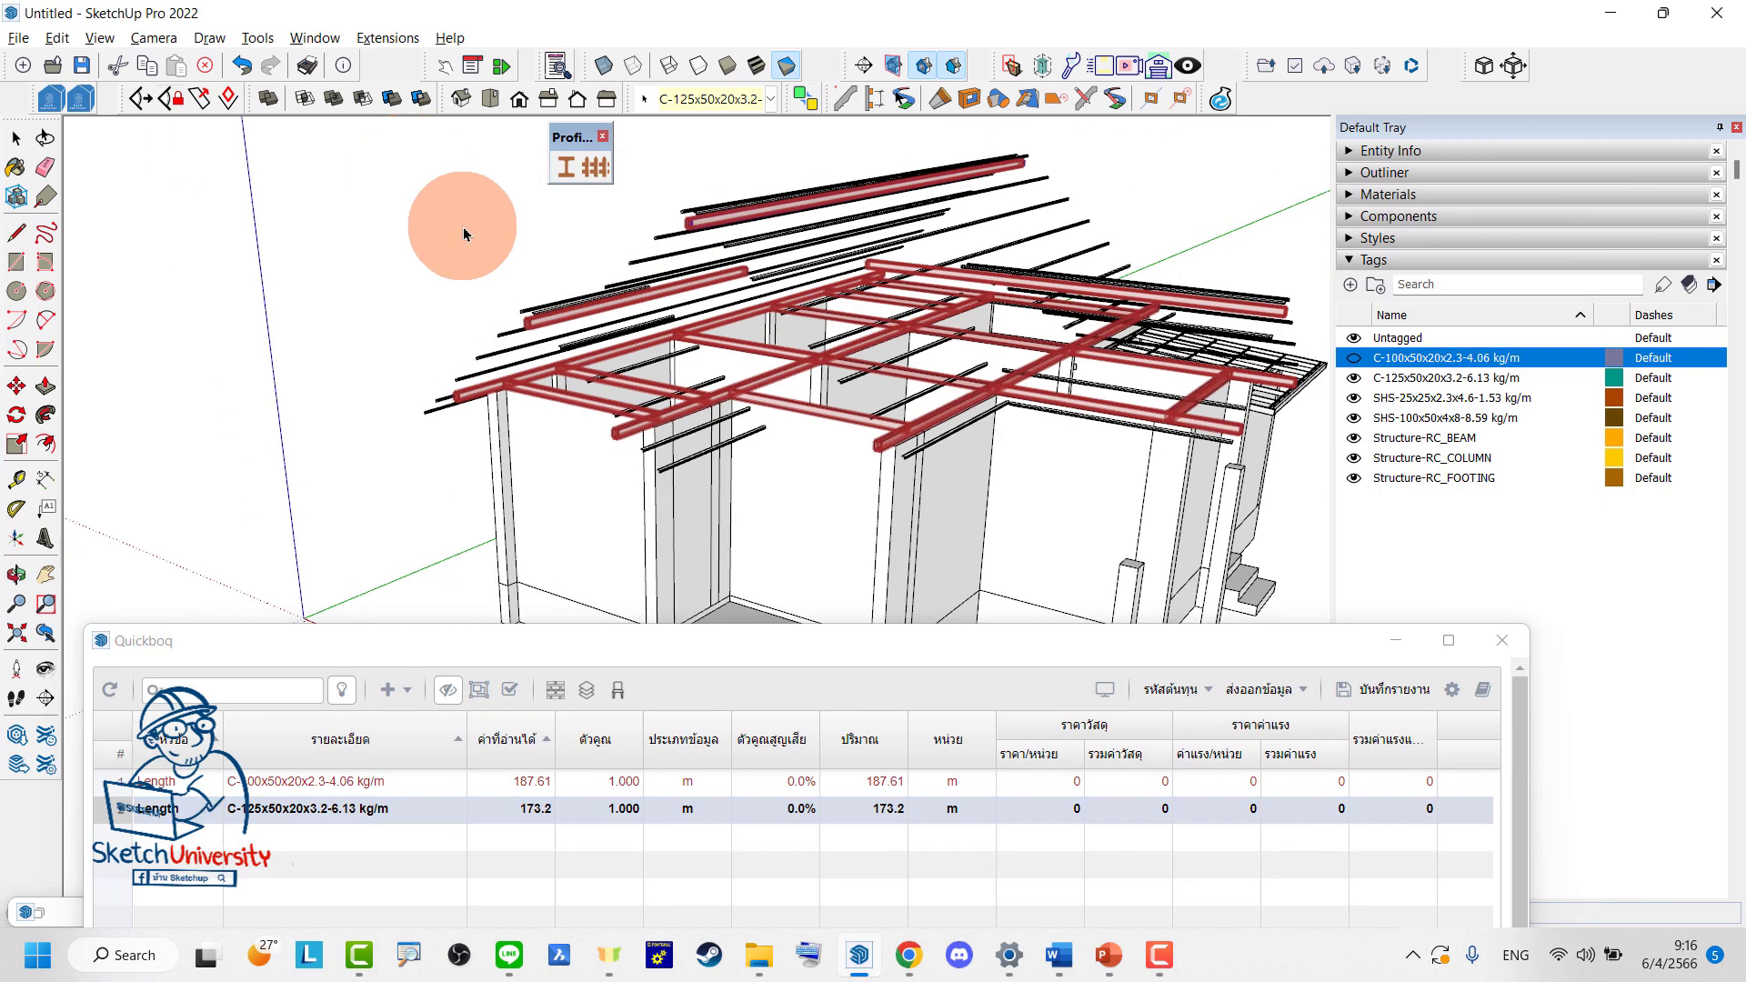
left_click(1353, 382)
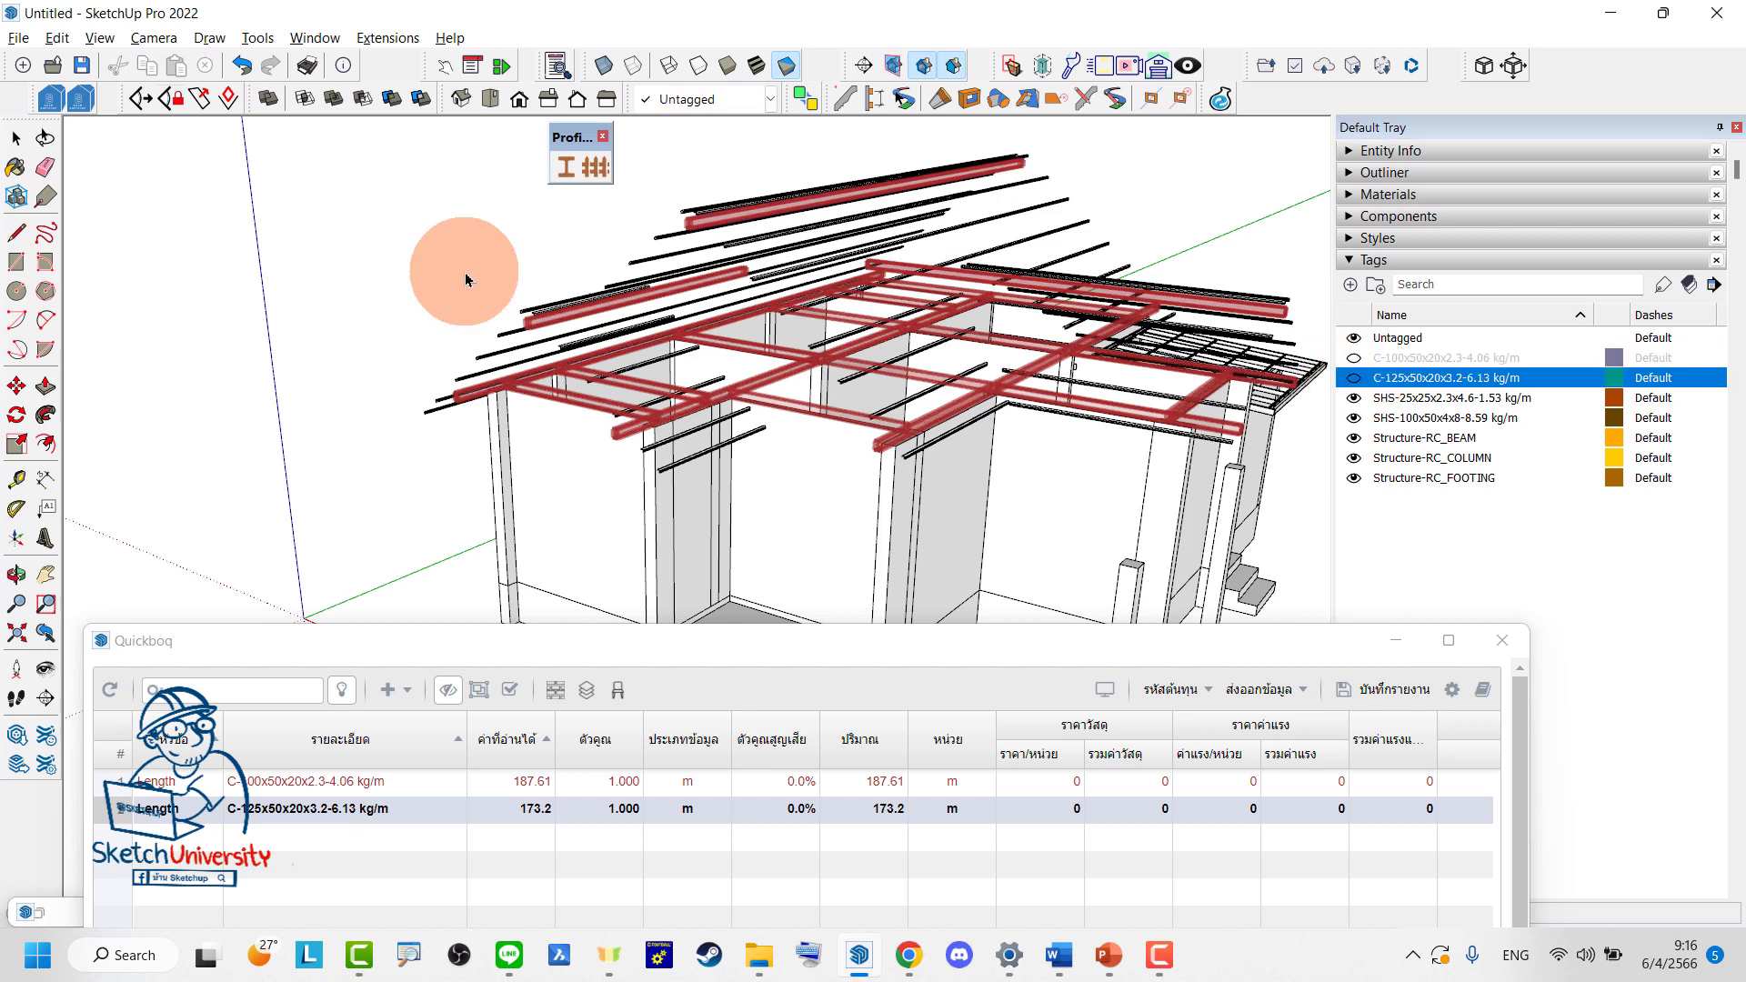
Orbit and zoom to the SHS-100x50x4x8 edge beam of the roof frame
mouse_move(460, 257)
middle_mouse_down()
mouse_move(511, 332)
mouse_move(697, 226)
mouse_move(705, 191)
mouse_move(713, 226)
mouse_move(757, 219)
mouse_move(720, 240)
mouse_move(710, 226)
mouse_move(888, 429)
mouse_move(452, 292)
middle_mouse_up()
mouse_move(643, 324)
middle_mouse_down()
mouse_move(506, 242)
mouse_move(343, 284)
mouse_move(746, 291)
mouse_move(713, 264)
mouse_move(558, 304)
mouse_move(558, 264)
mouse_move(538, 264)
mouse_move(409, 335)
mouse_move(721, 331)
middle_mouse_up()
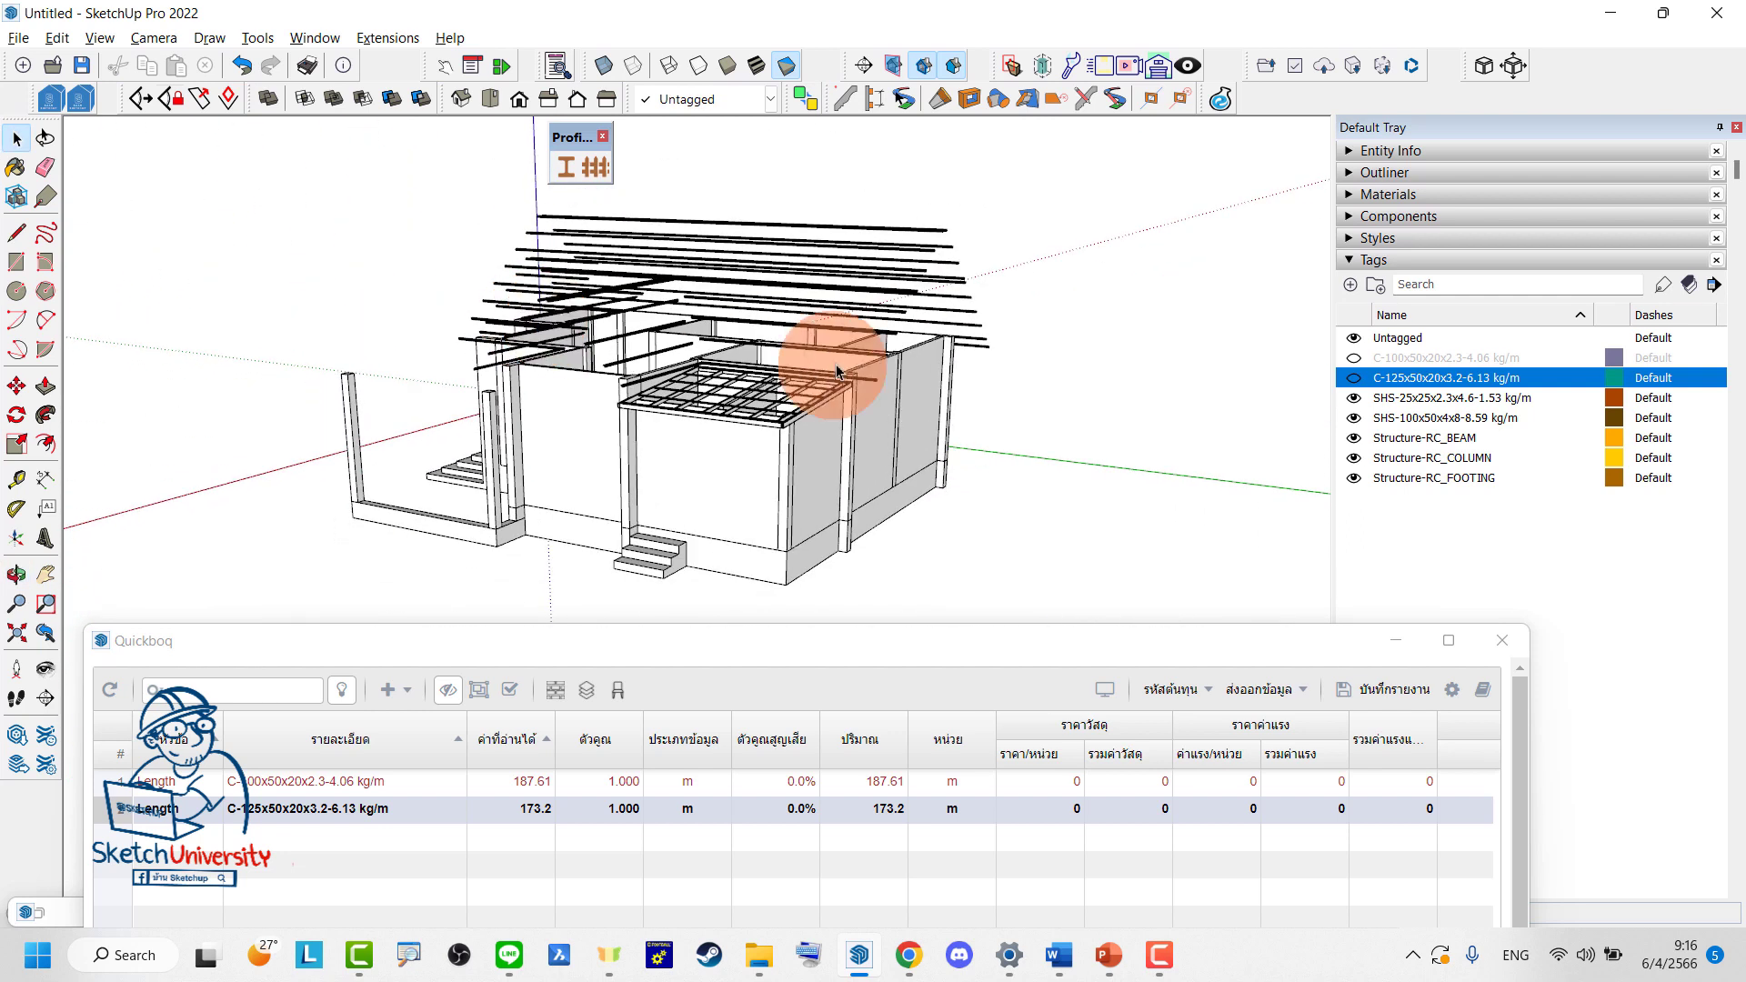
scroll(797, 499, "up", 3)
scroll(789, 472, "up", 3)
scroll(773, 461, "up", 3)
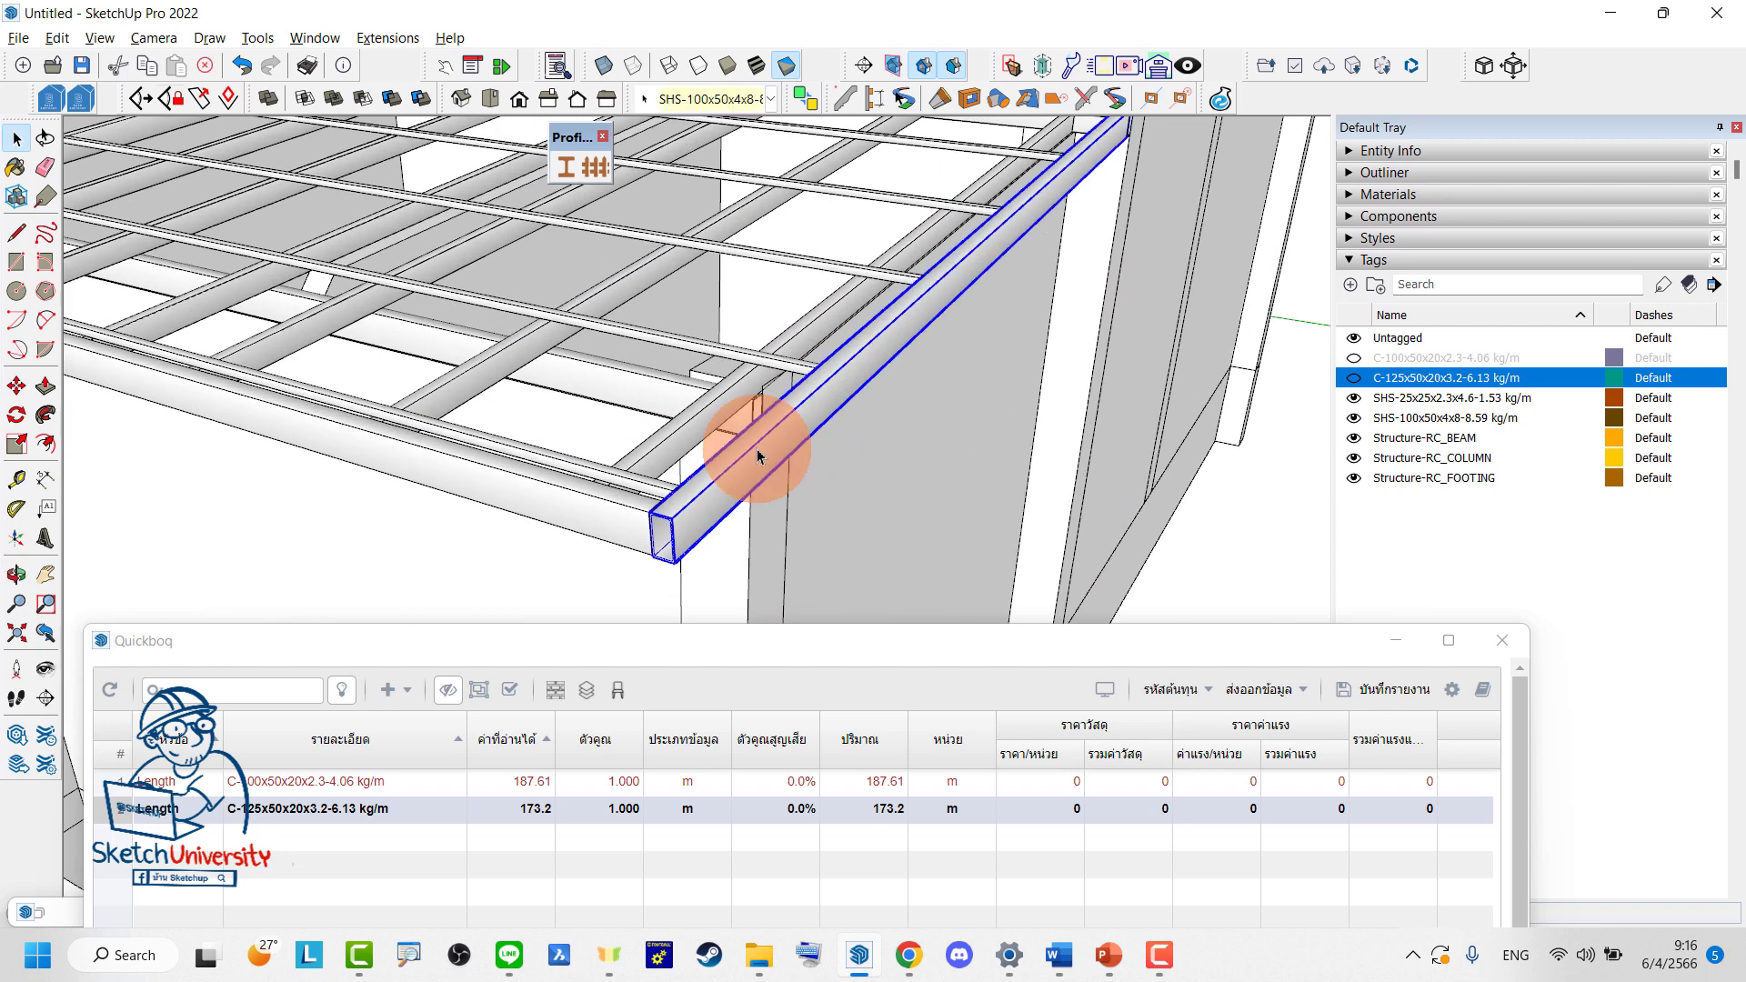
scroll(834, 351, "down", 2)
scroll(834, 351, "down", 1)
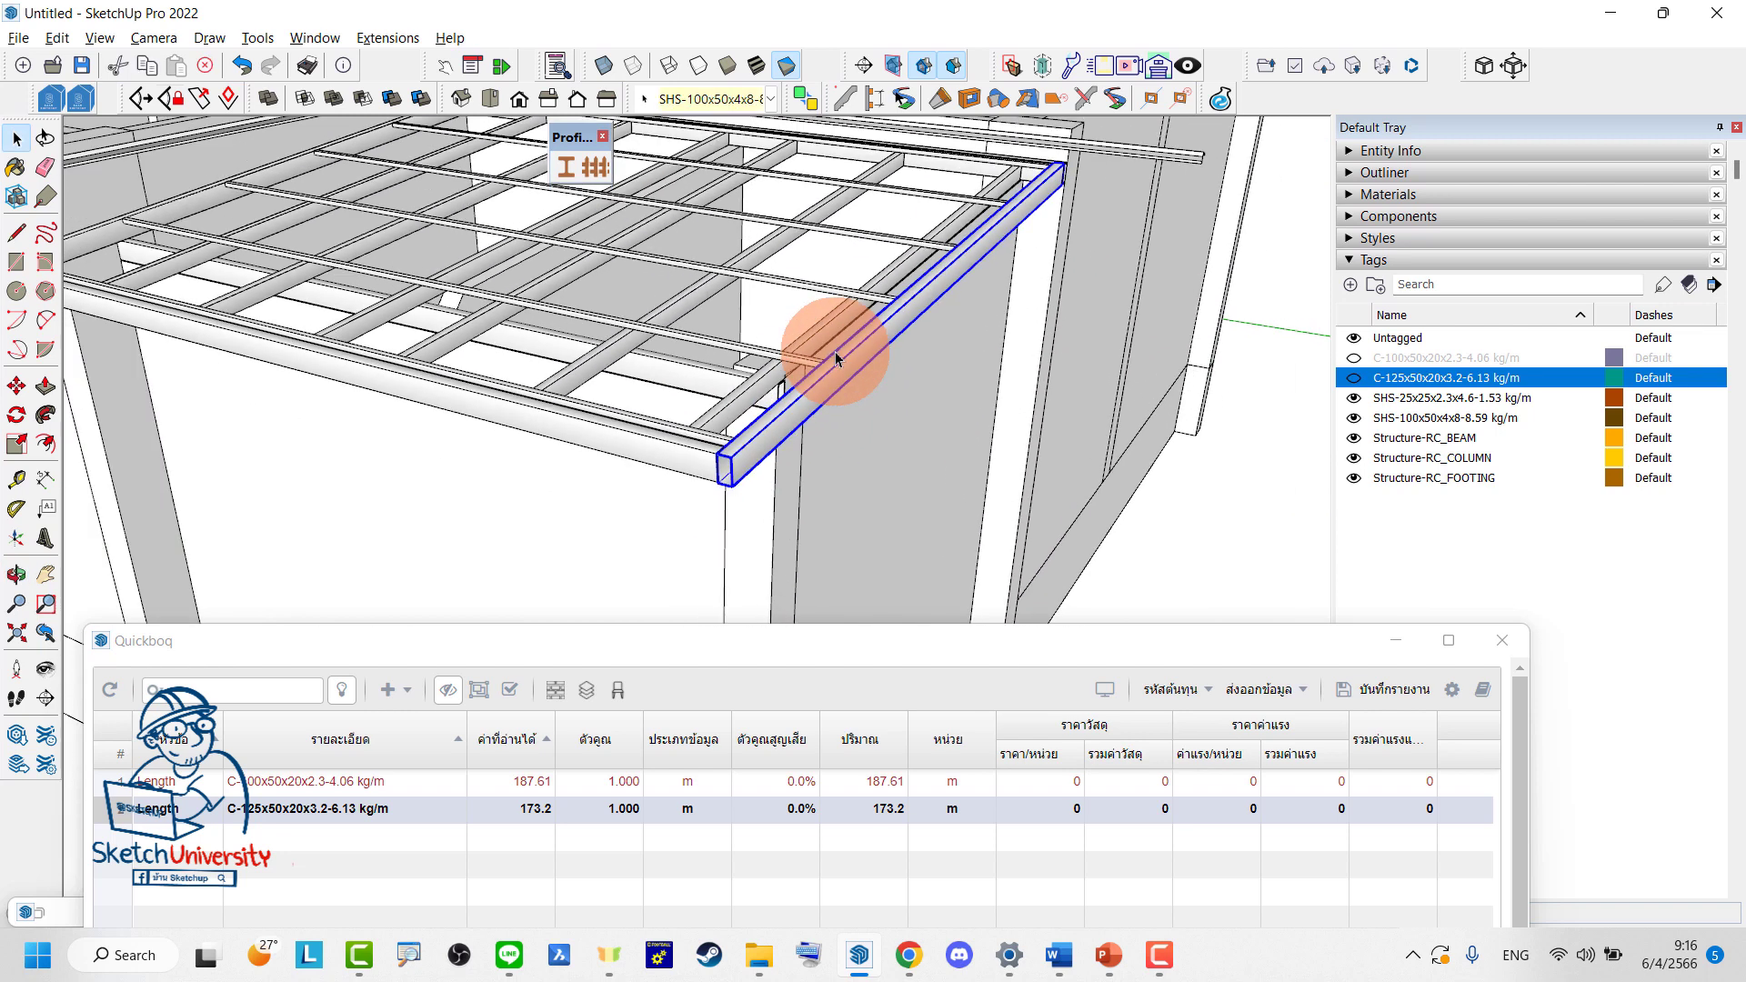
Add the selected SHS-100x50x4x8 beam group to QuickBOQ as a third row
left_click(430, 689)
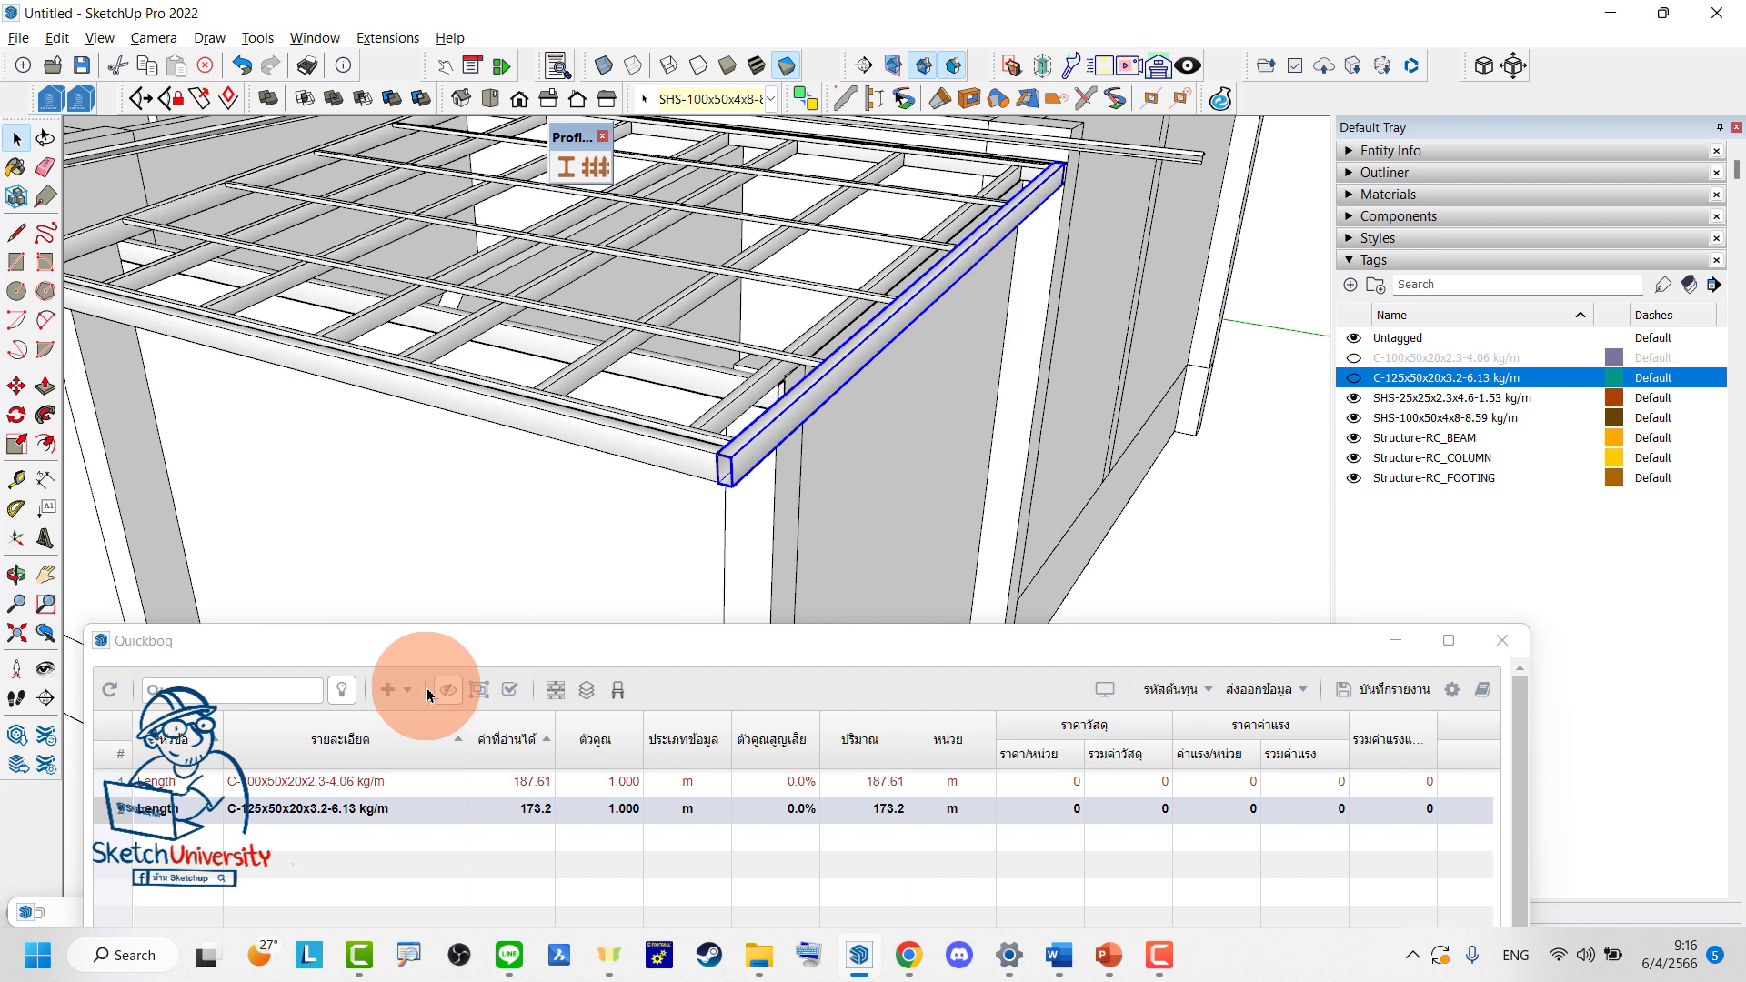
left_click(407, 690)
left_click(421, 814)
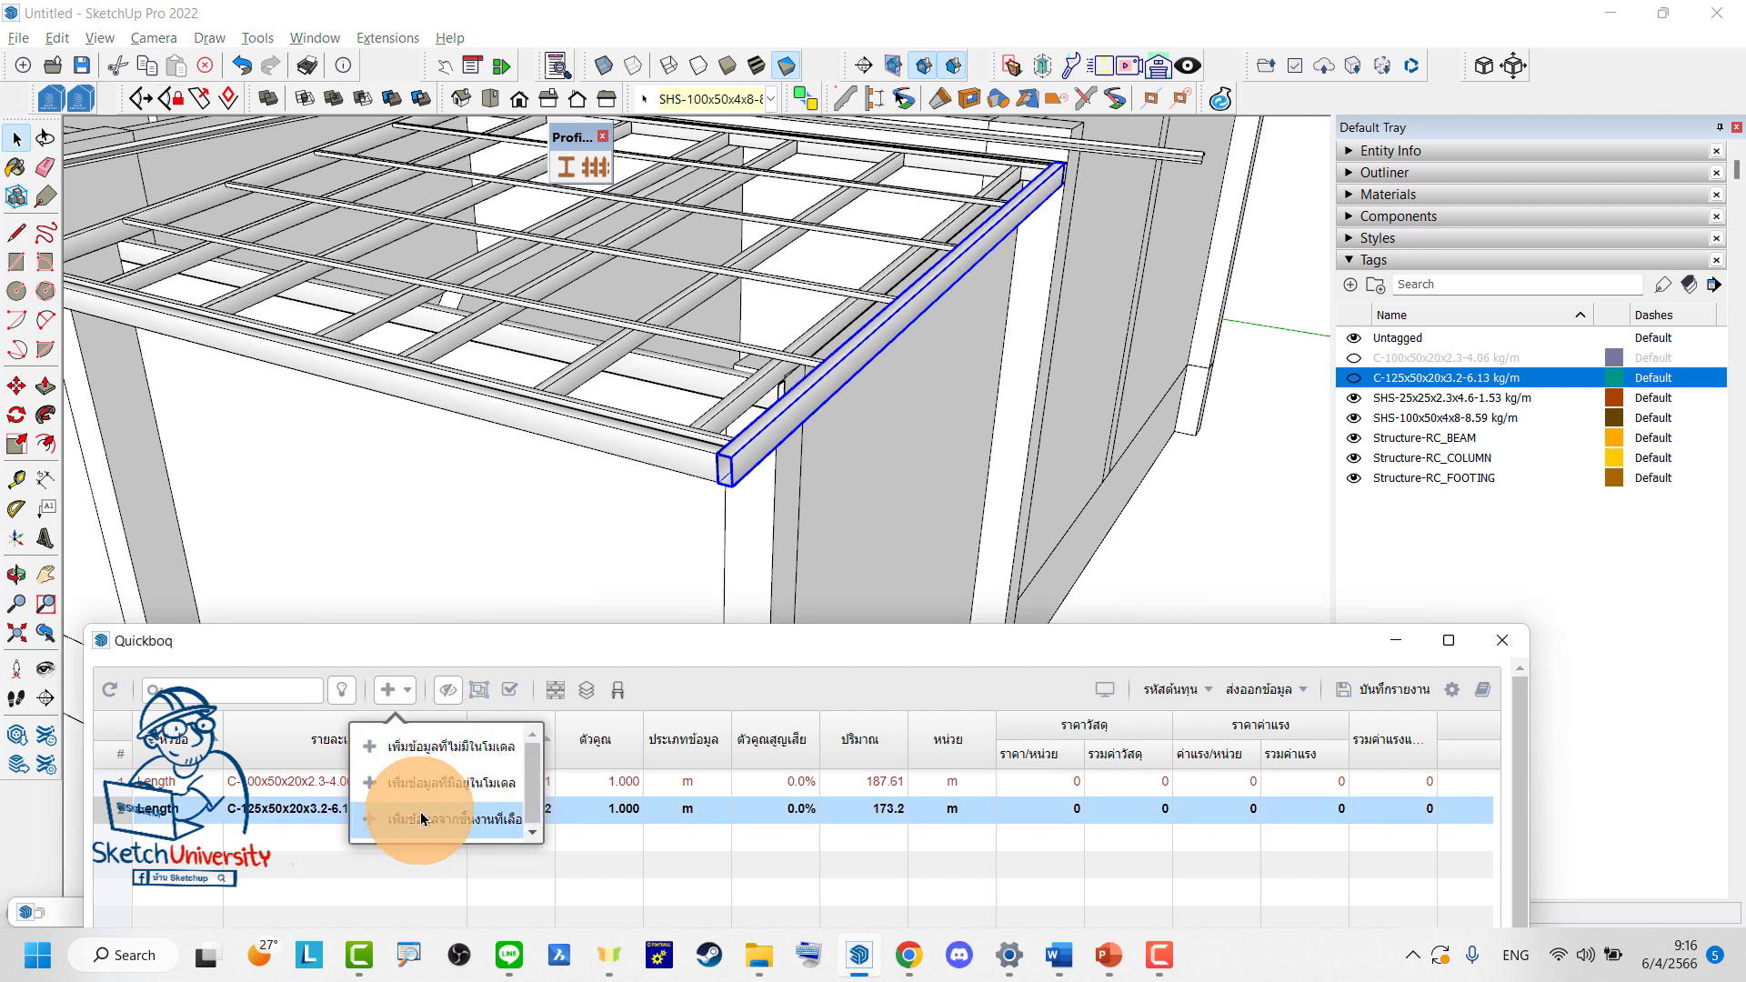
left_click_drag(896, 610, 925, 247)
left_click(998, 475)
left_click(784, 769)
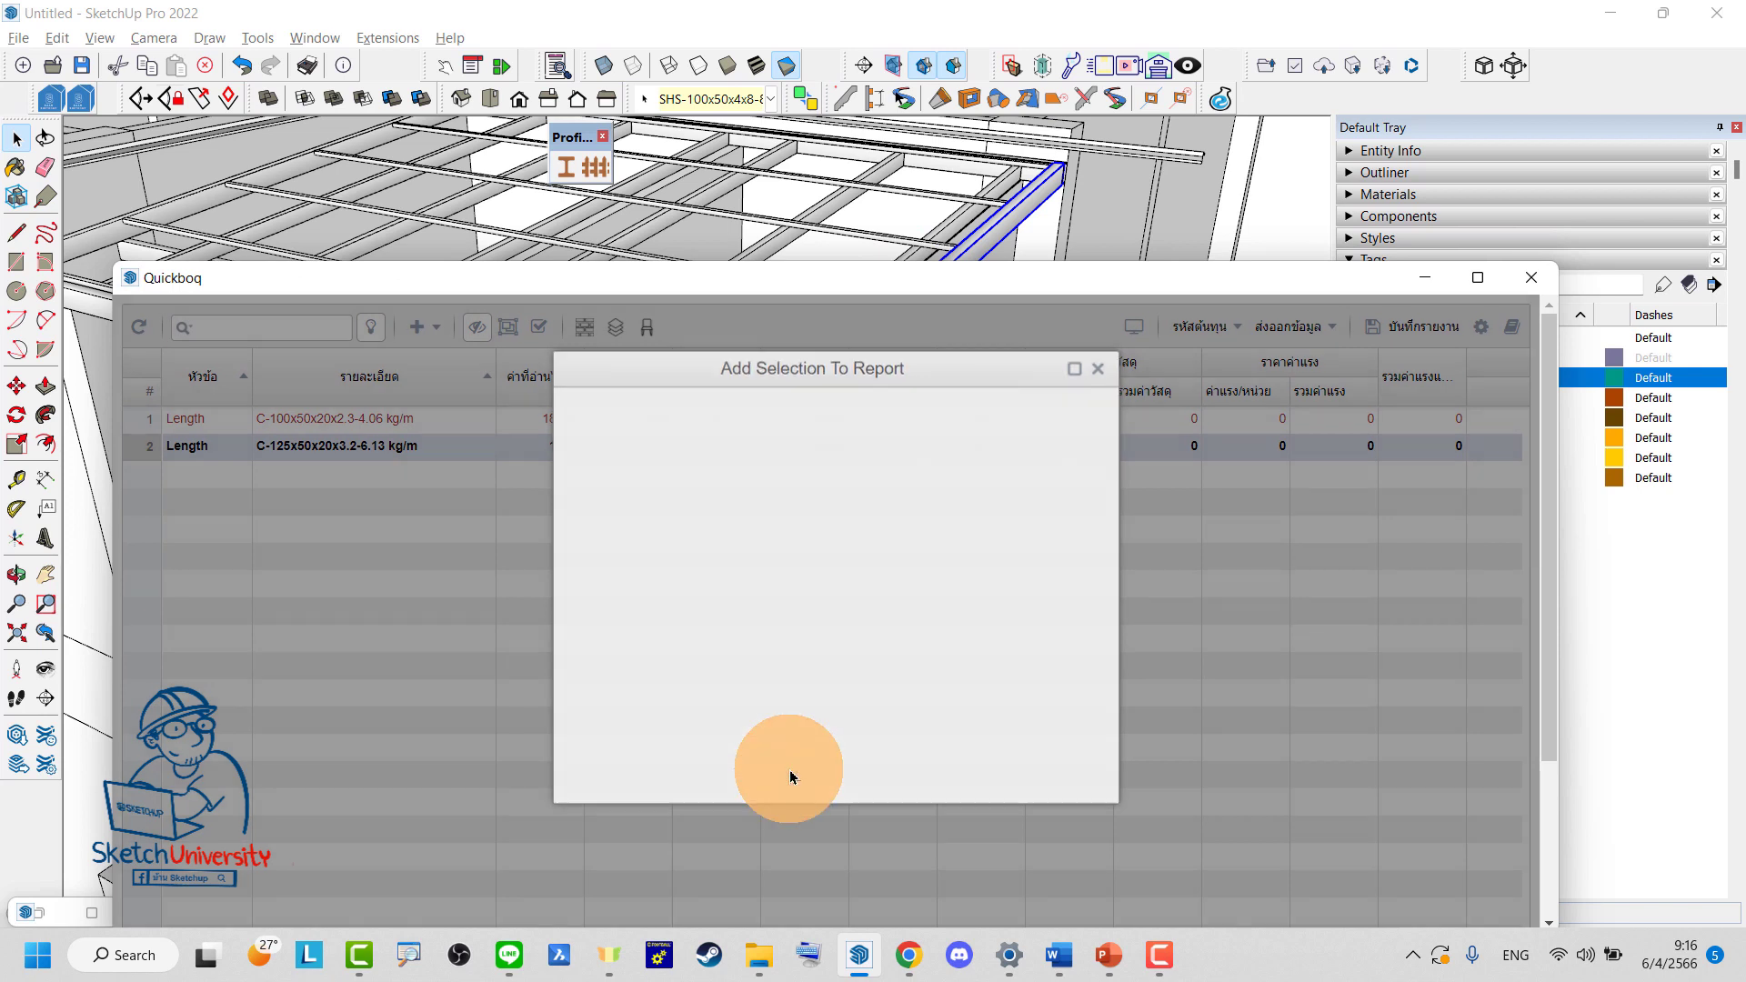
Set row 3's unit to metres, giving a length of 35.59 m
double_click(736, 489)
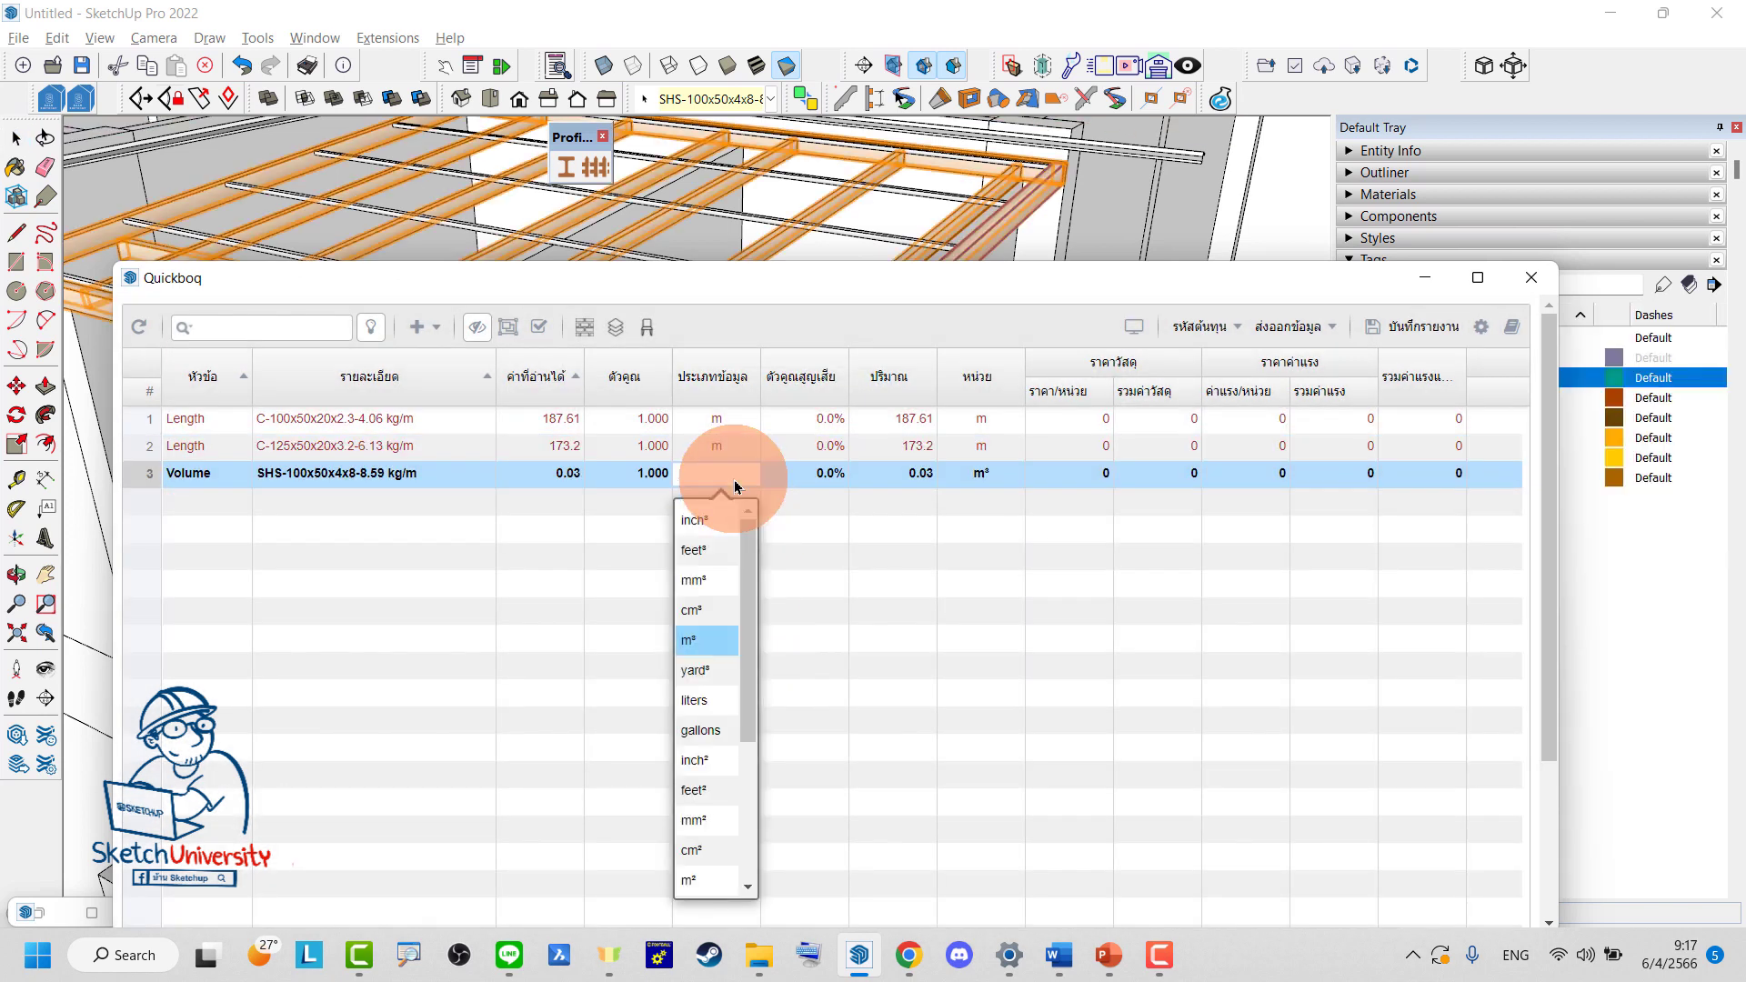
type("m")
left_click(701, 672)
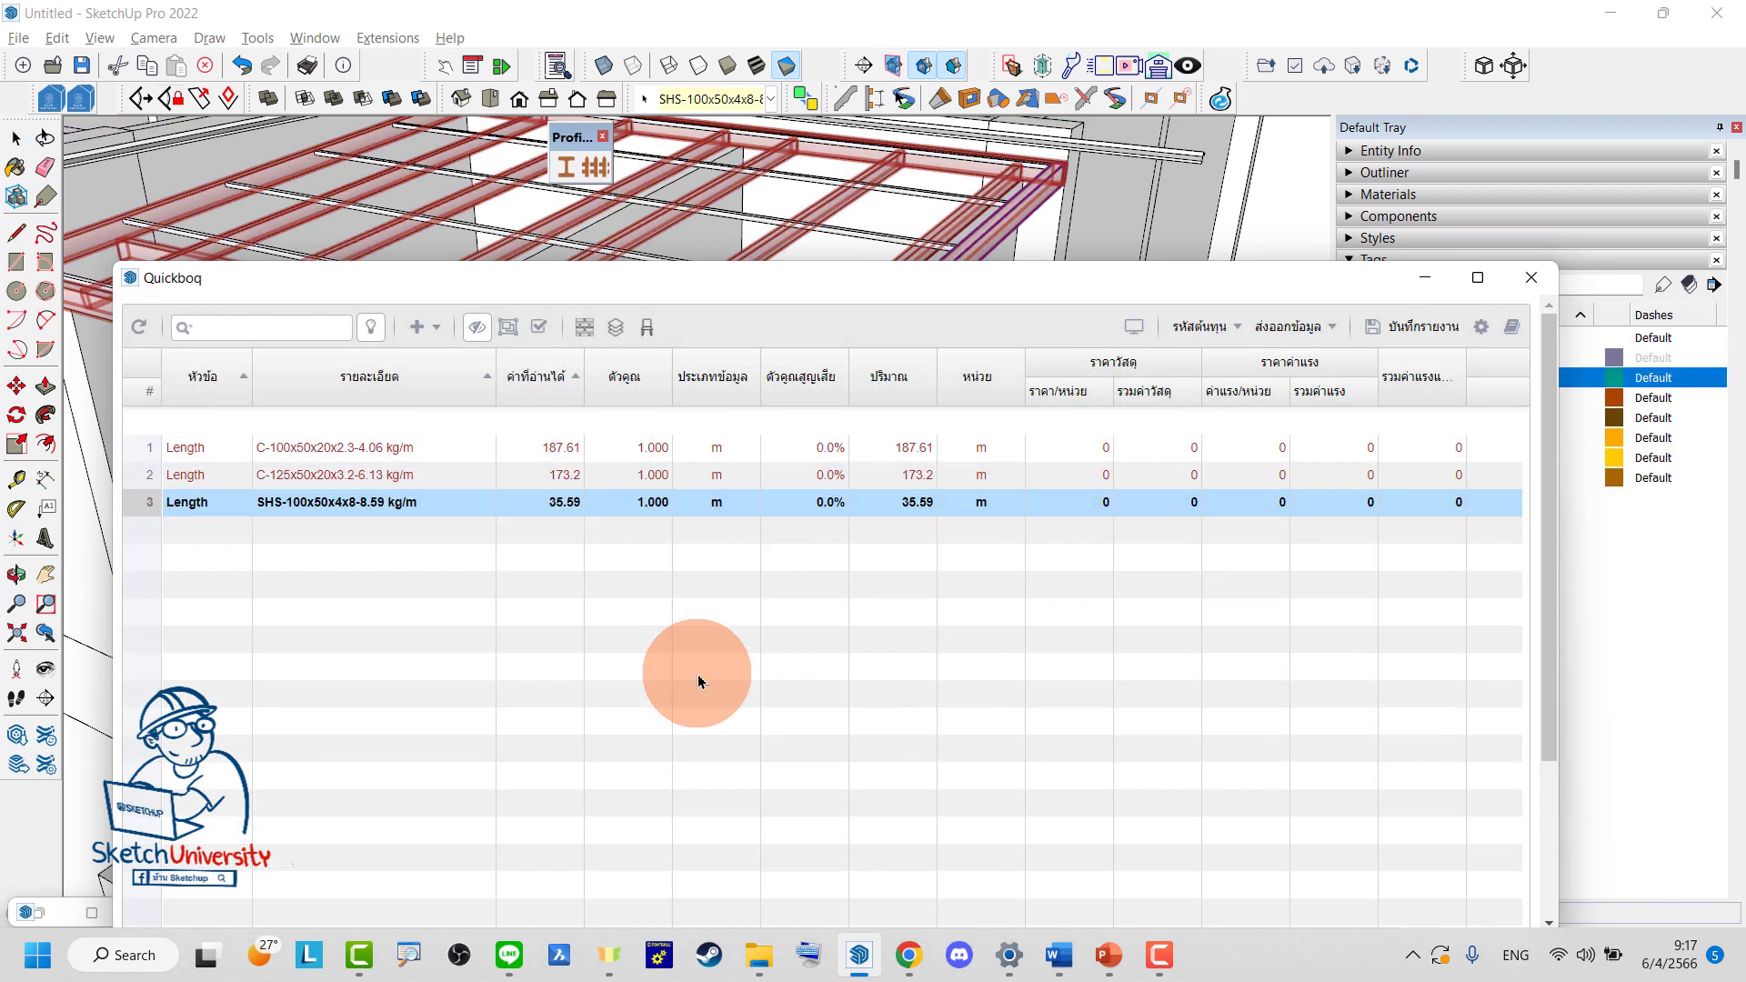
left_click_drag(850, 287, 831, 597)
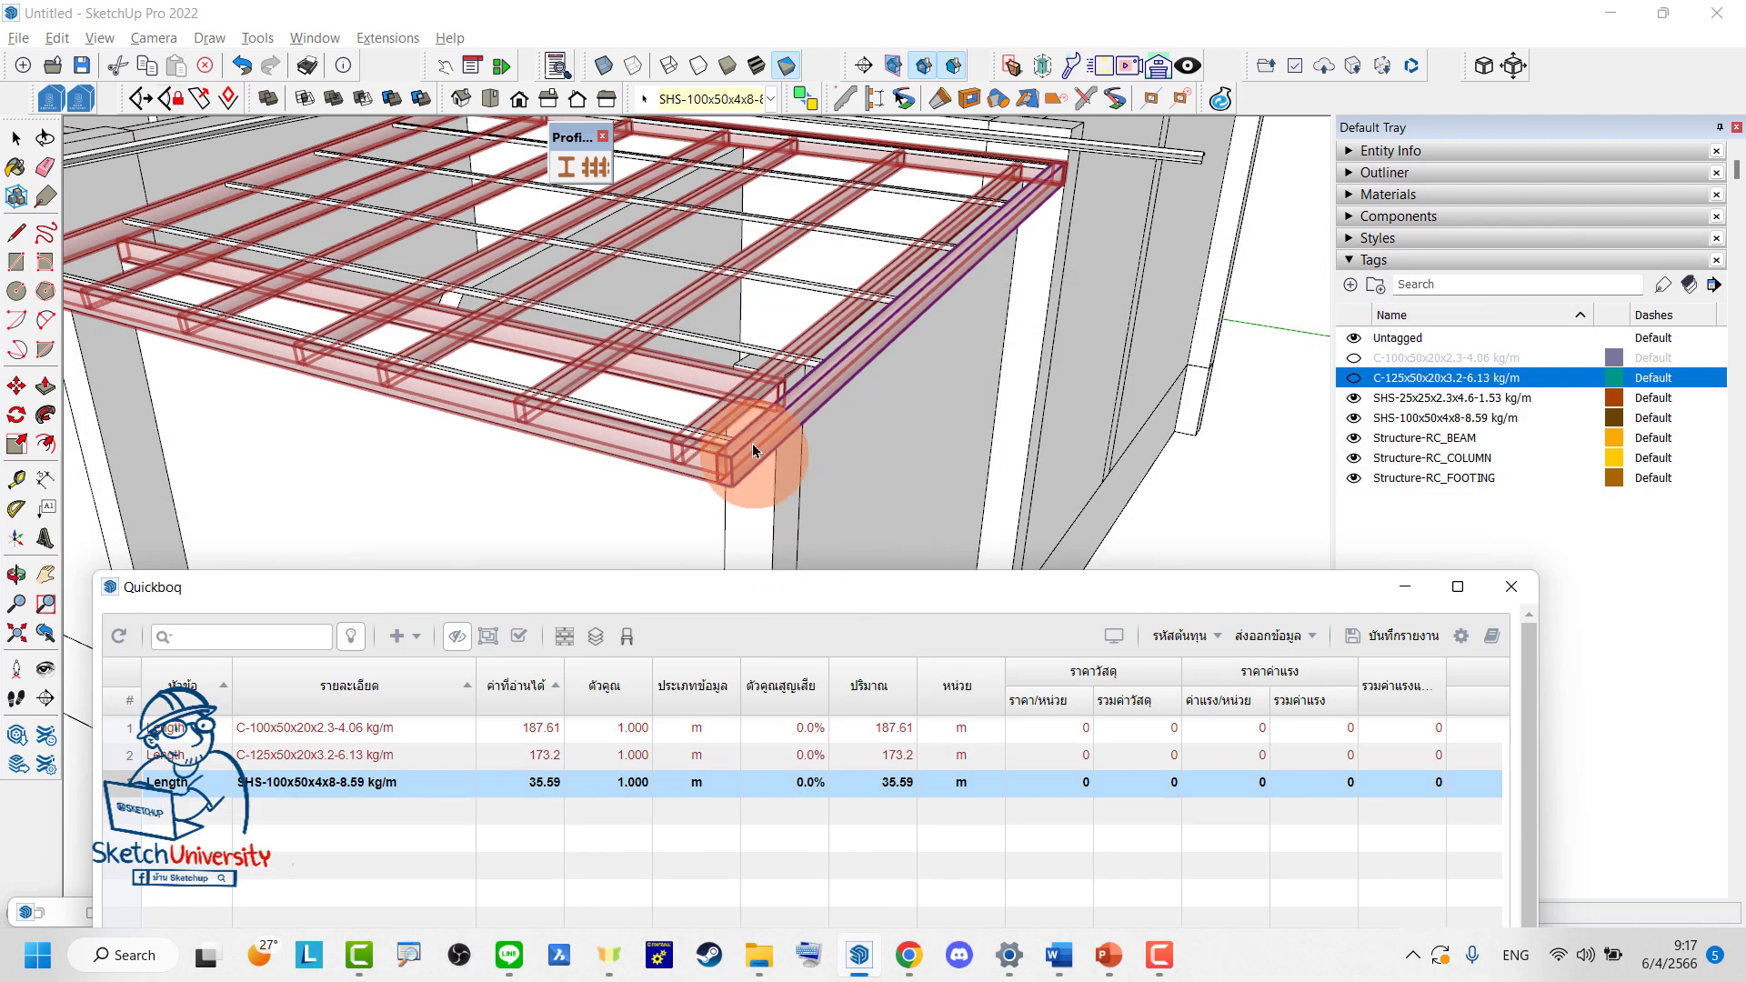
Hide the SHS-100x50x4x8 beams tag
mouse_move(759, 411)
middle_mouse_down()
mouse_move(865, 487)
mouse_move(768, 409)
mouse_move(758, 428)
middle_mouse_up()
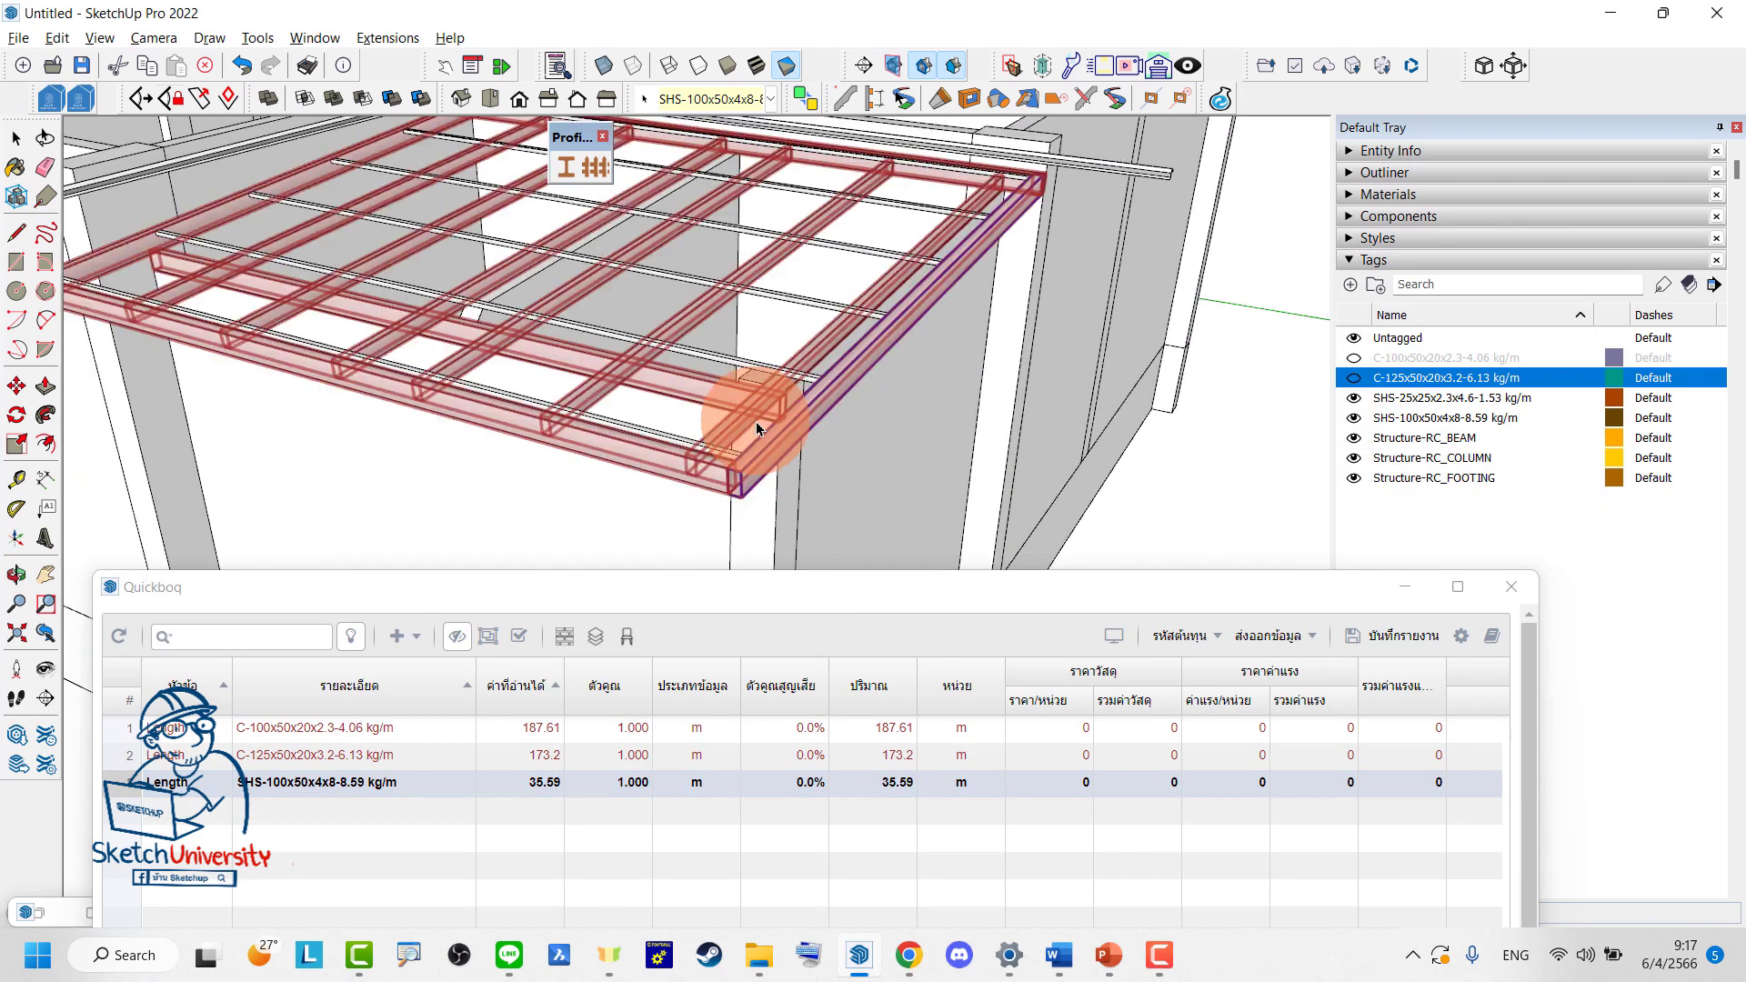
scroll(757, 427, "down", 2)
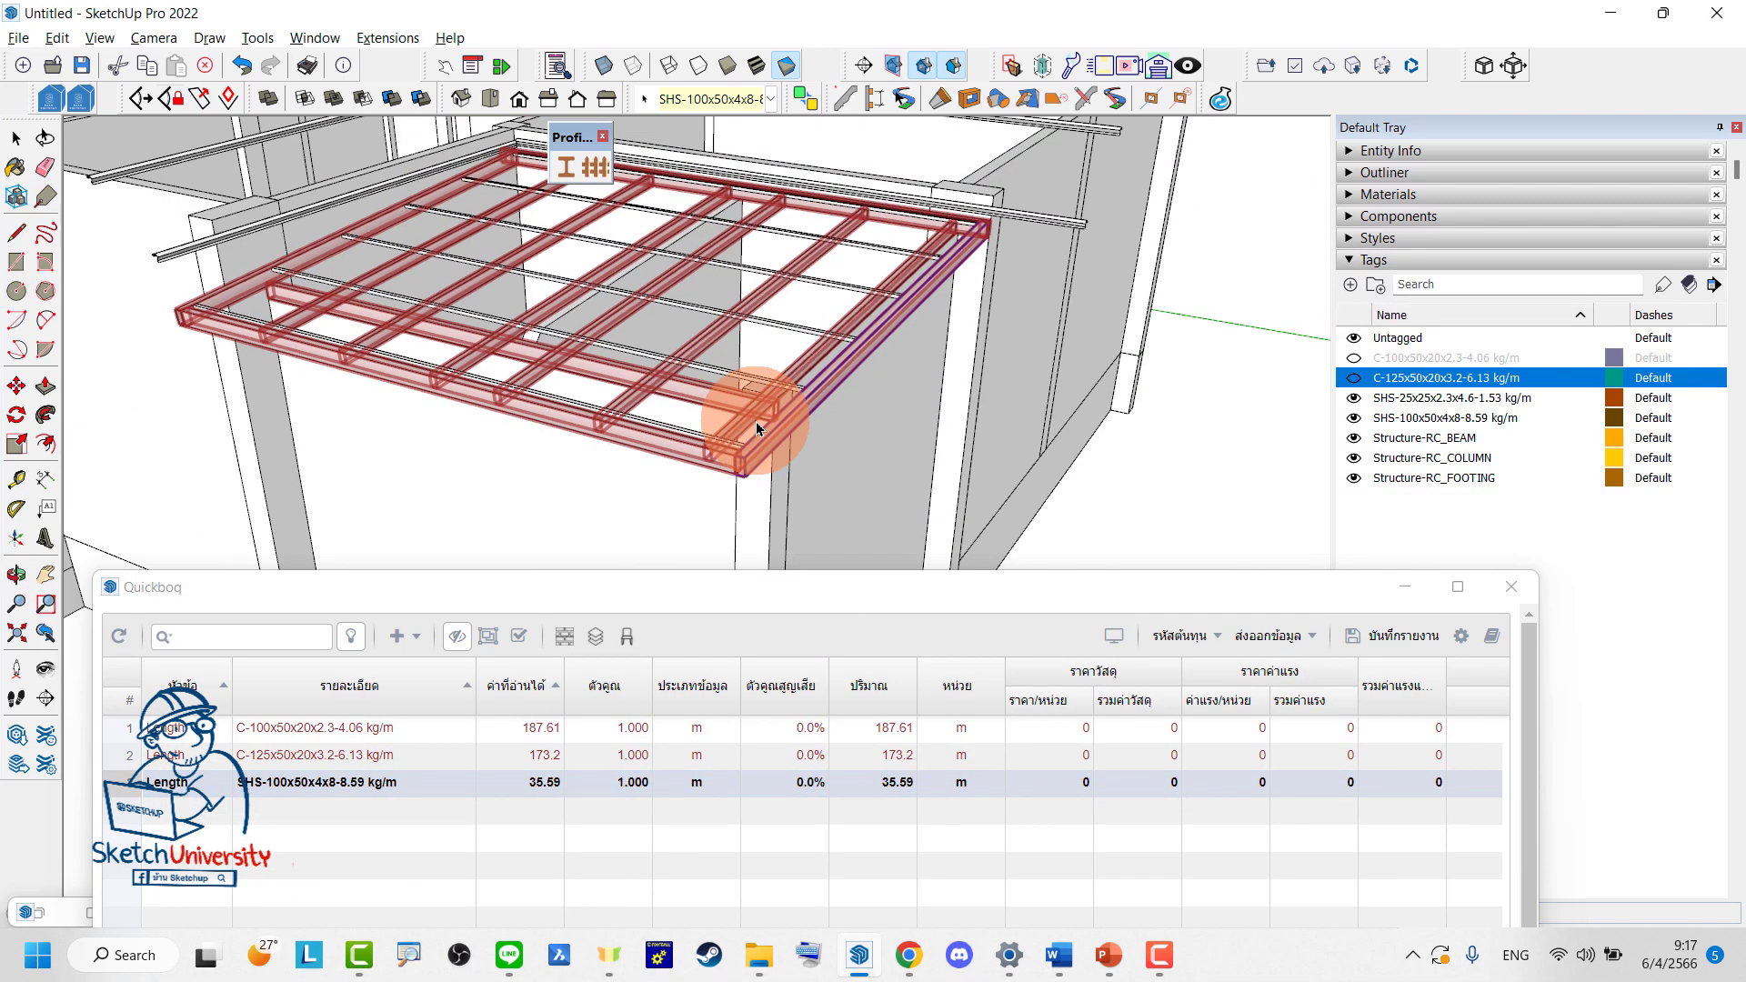
left_click(1352, 420)
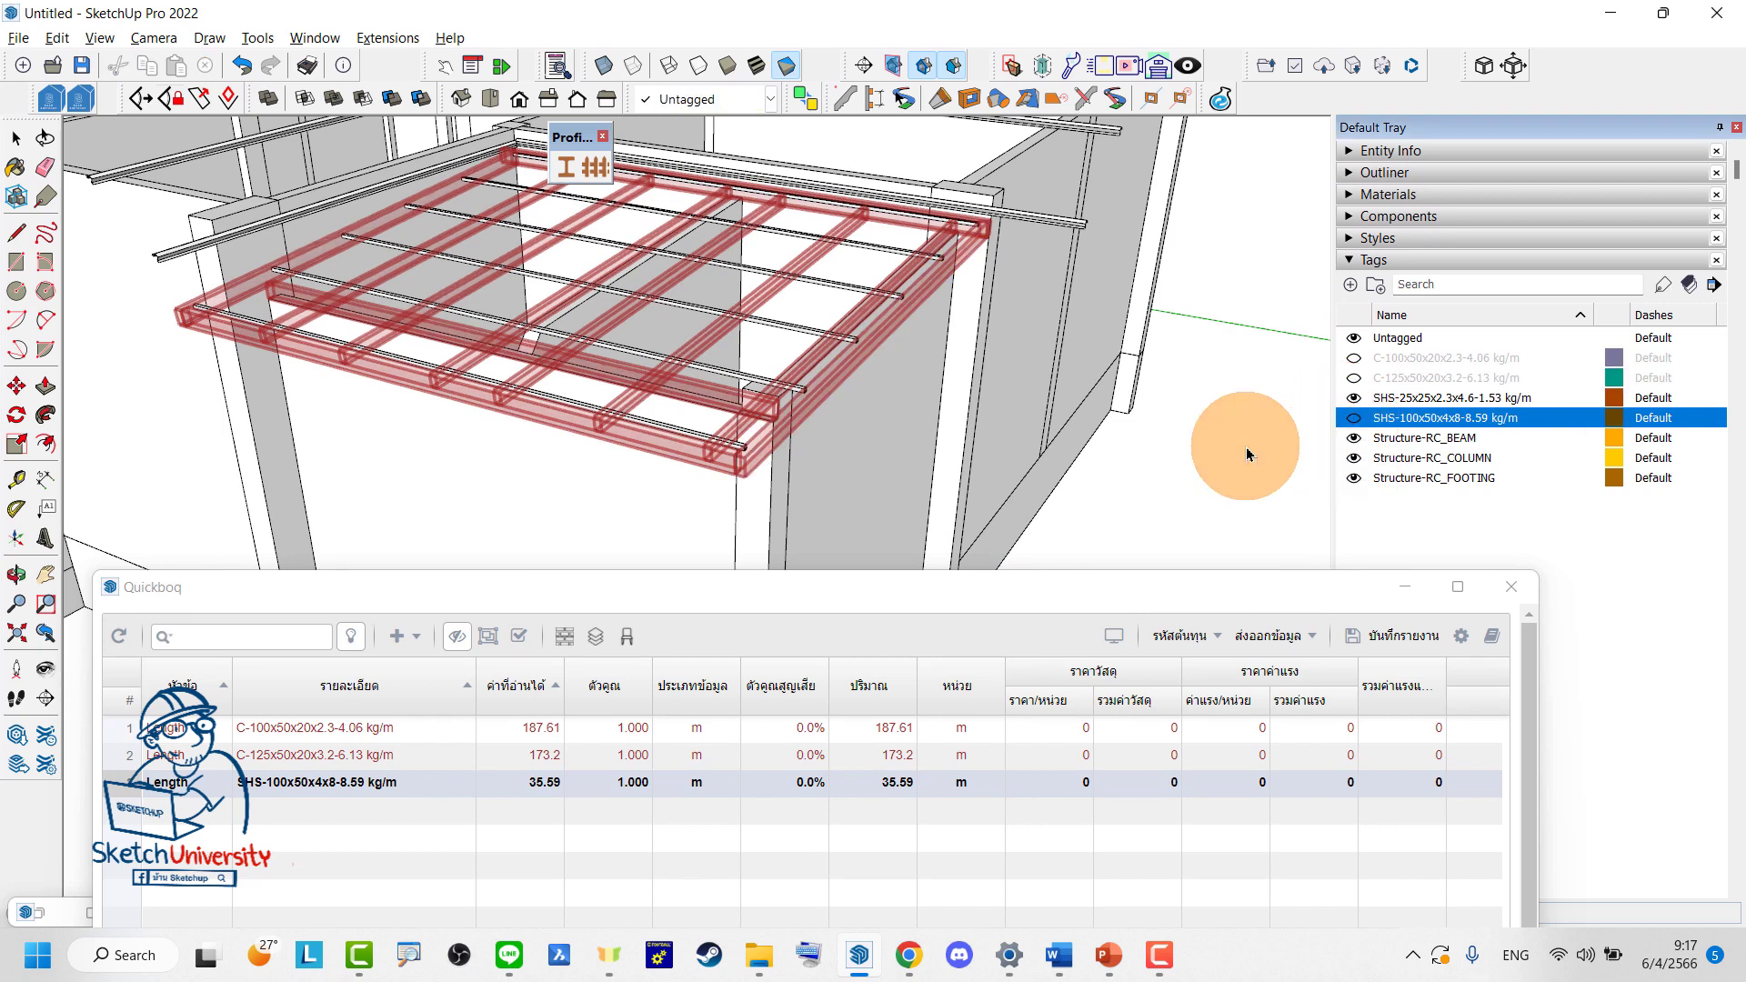
mouse_move(1231, 468)
middle_mouse_down()
mouse_move(1023, 507)
mouse_move(921, 390)
mouse_move(979, 305)
mouse_move(931, 365)
mouse_move(1083, 428)
mouse_move(1130, 538)
mouse_move(958, 347)
mouse_move(1204, 522)
middle_mouse_up()
Crossing-select the house and move it 5000 along the green axis
left_click_drag(1204, 523, 448, 379)
mouse_move(448, 378)
middle_mouse_down()
mouse_move(831, 558)
mouse_move(789, 357)
mouse_move(816, 480)
middle_mouse_up()
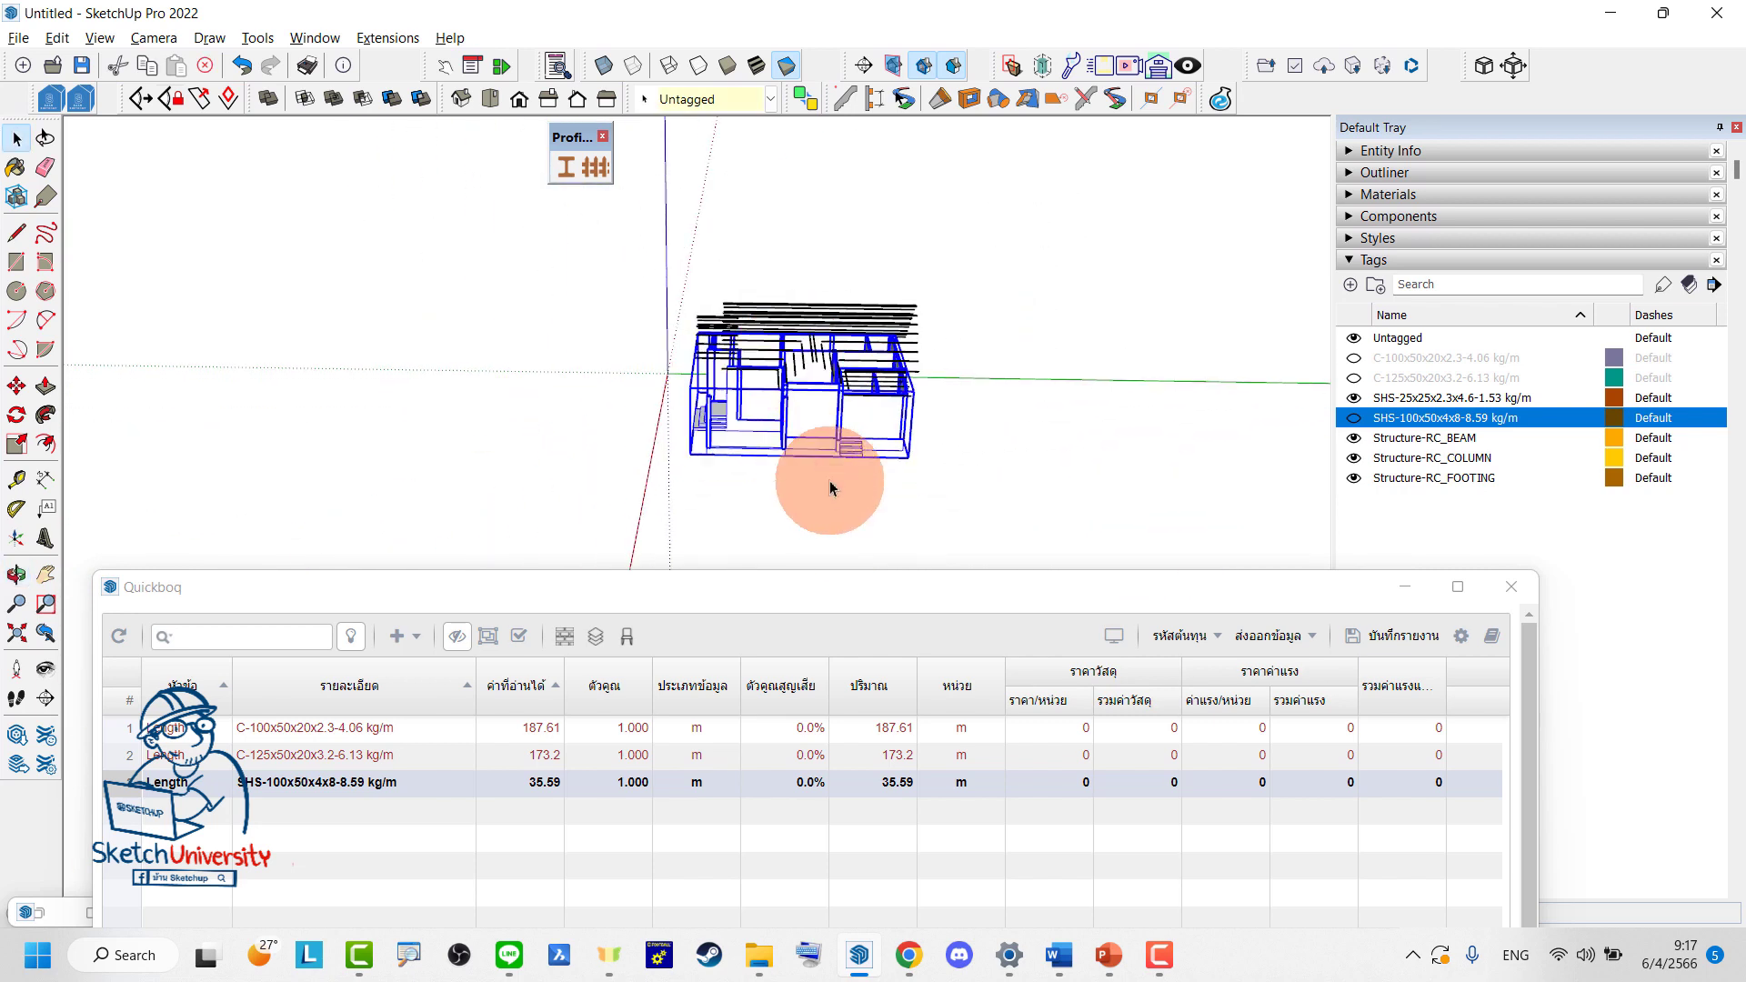
key("m")
left_click_drag(841, 489, 600, 485)
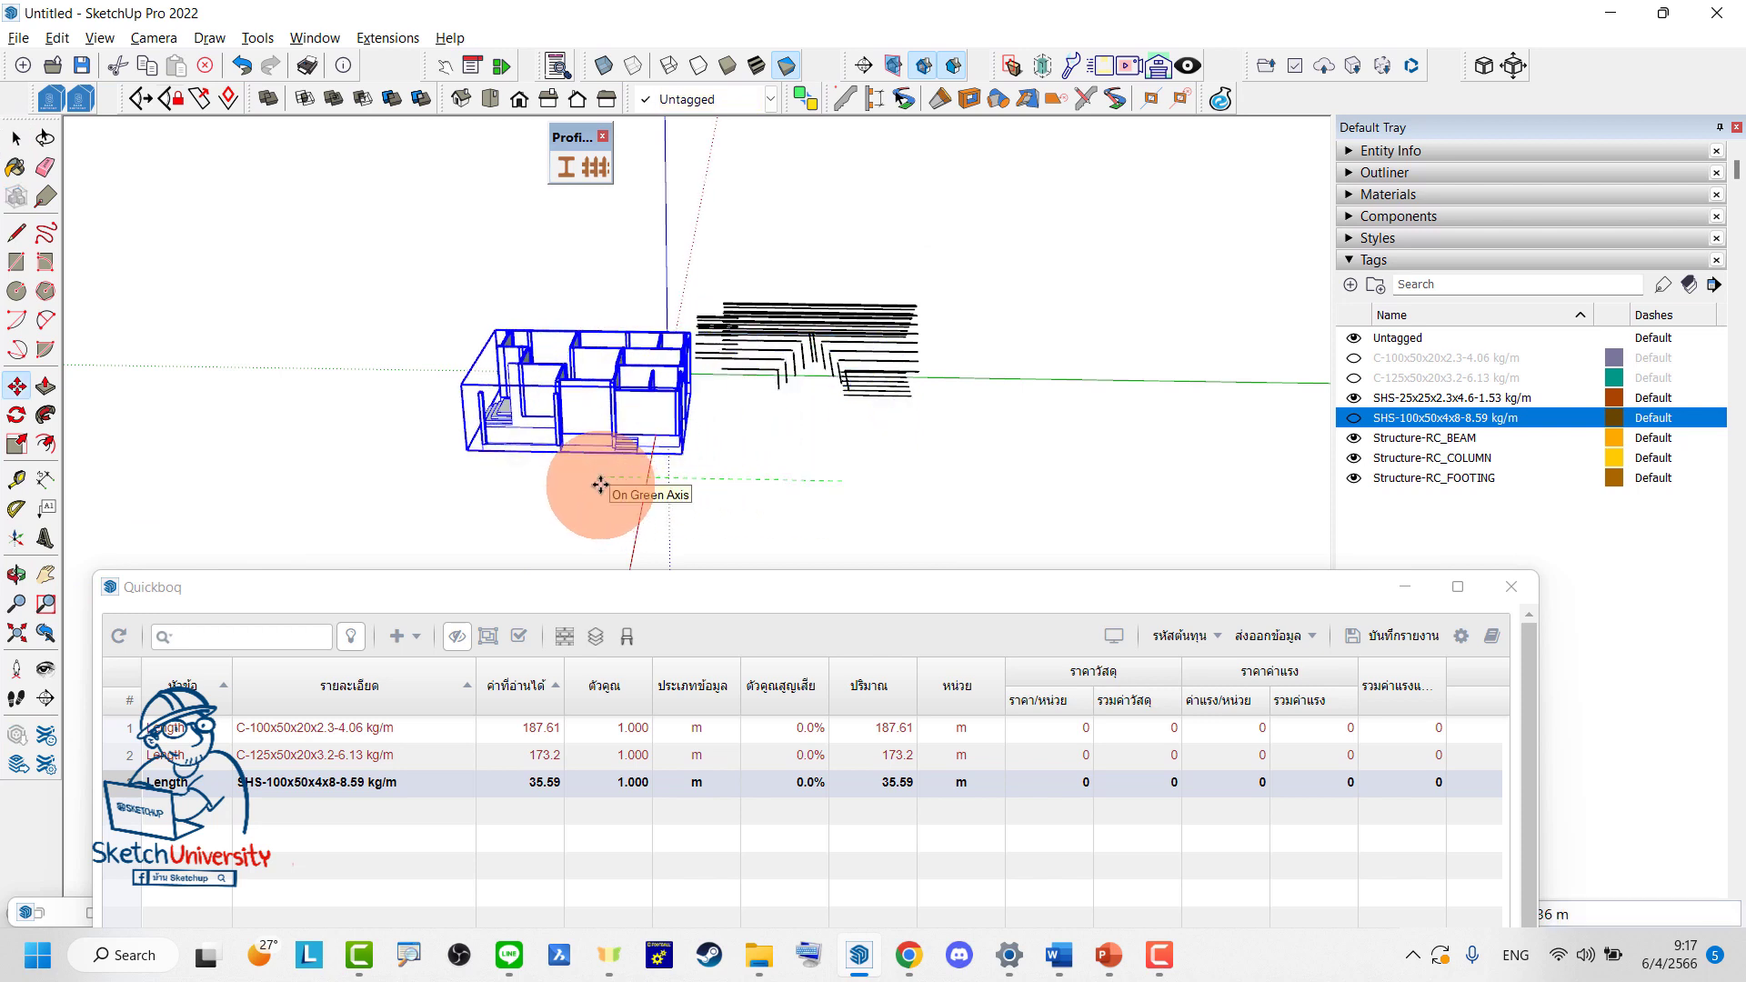
type("5000")
key("Return")
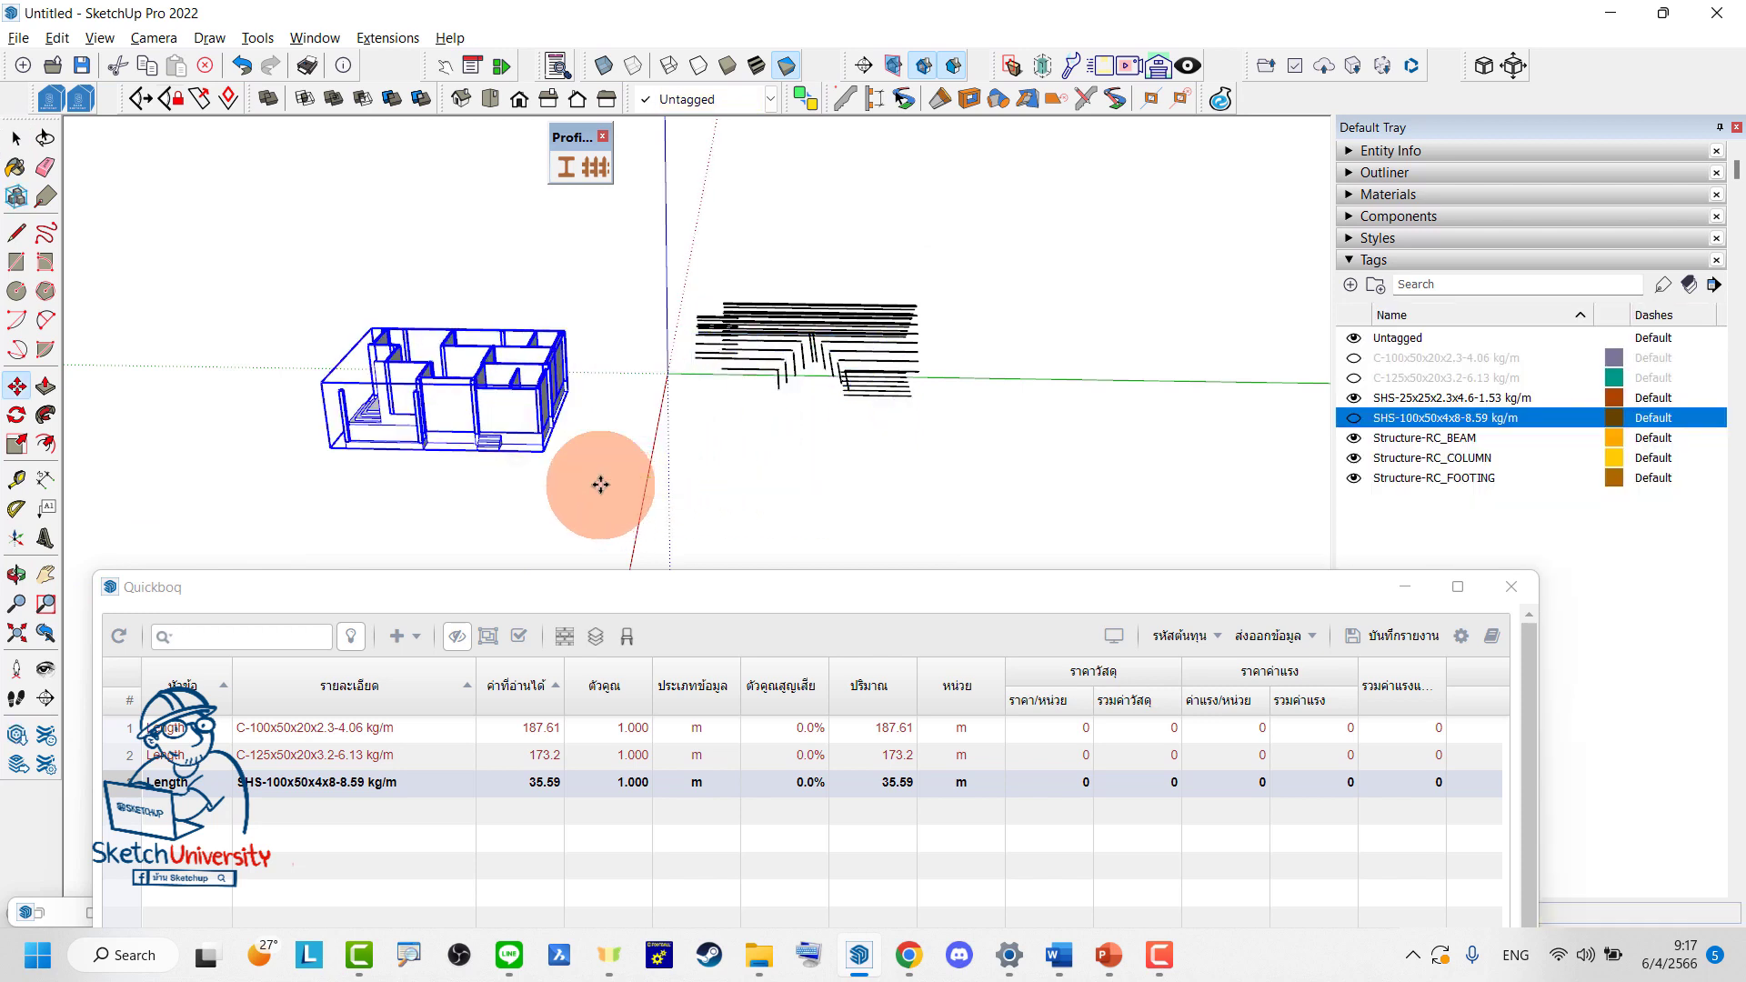
Select the remaining roof steel profile lines
left_click(887, 377)
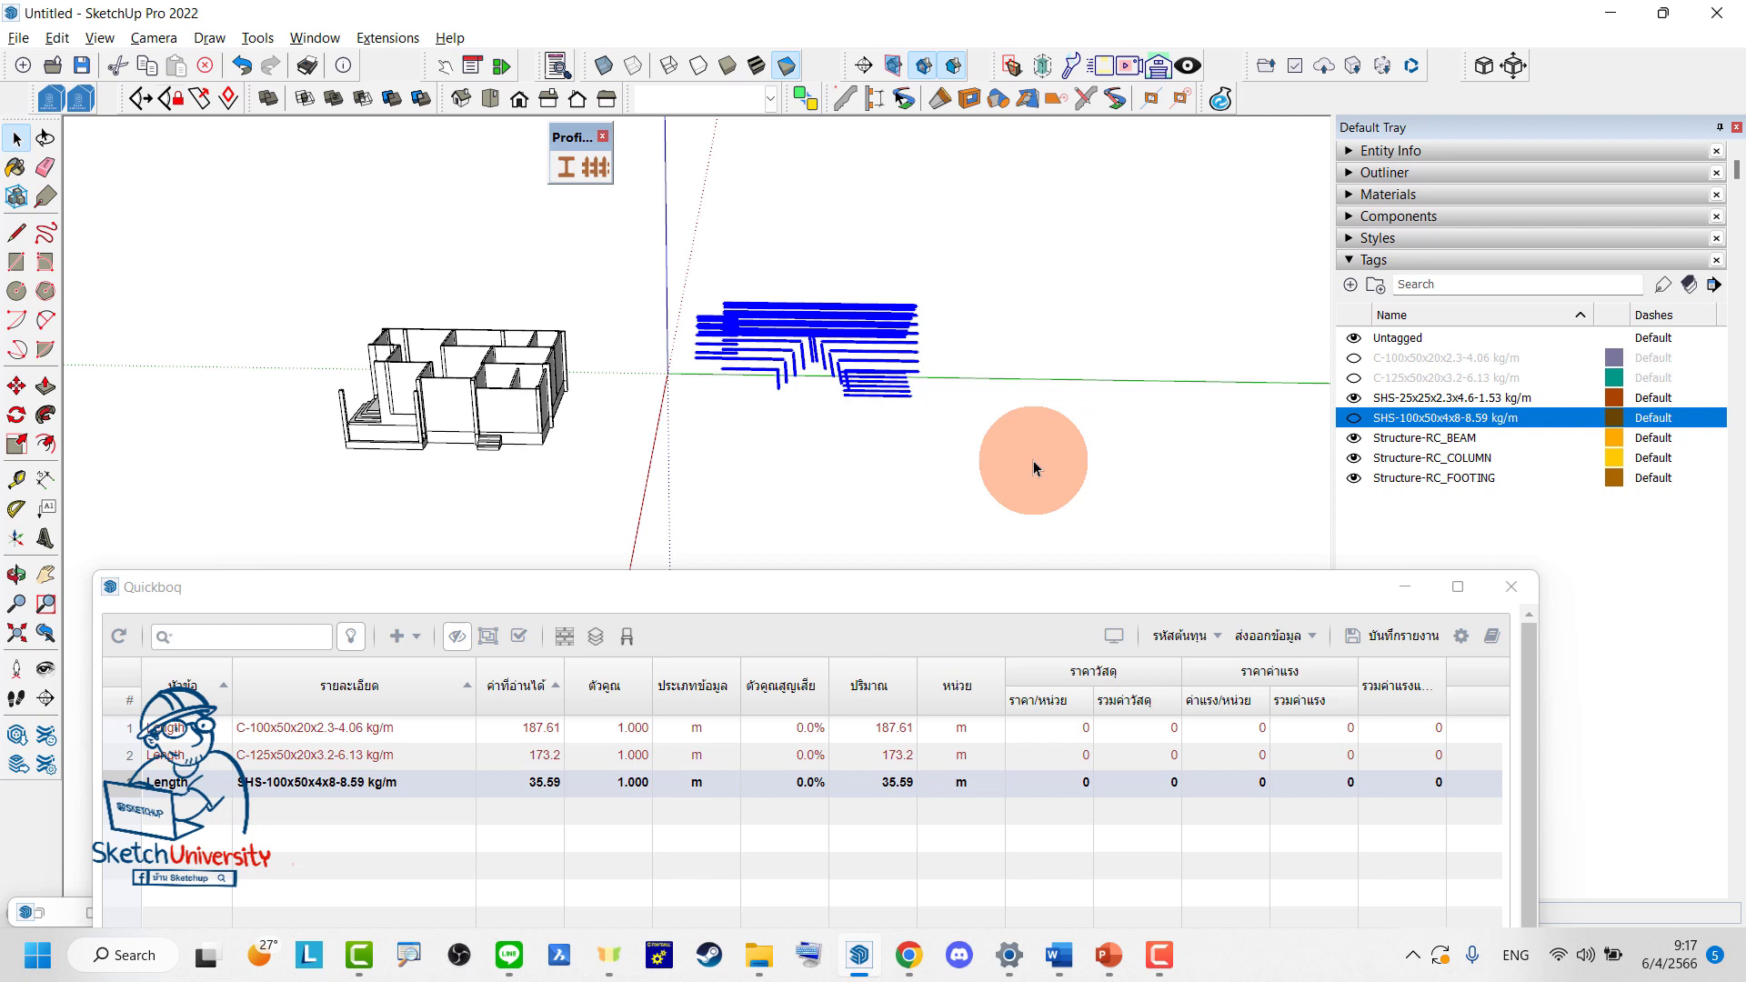
scroll(992, 382, "up", 2)
scroll(985, 371, "up", 1)
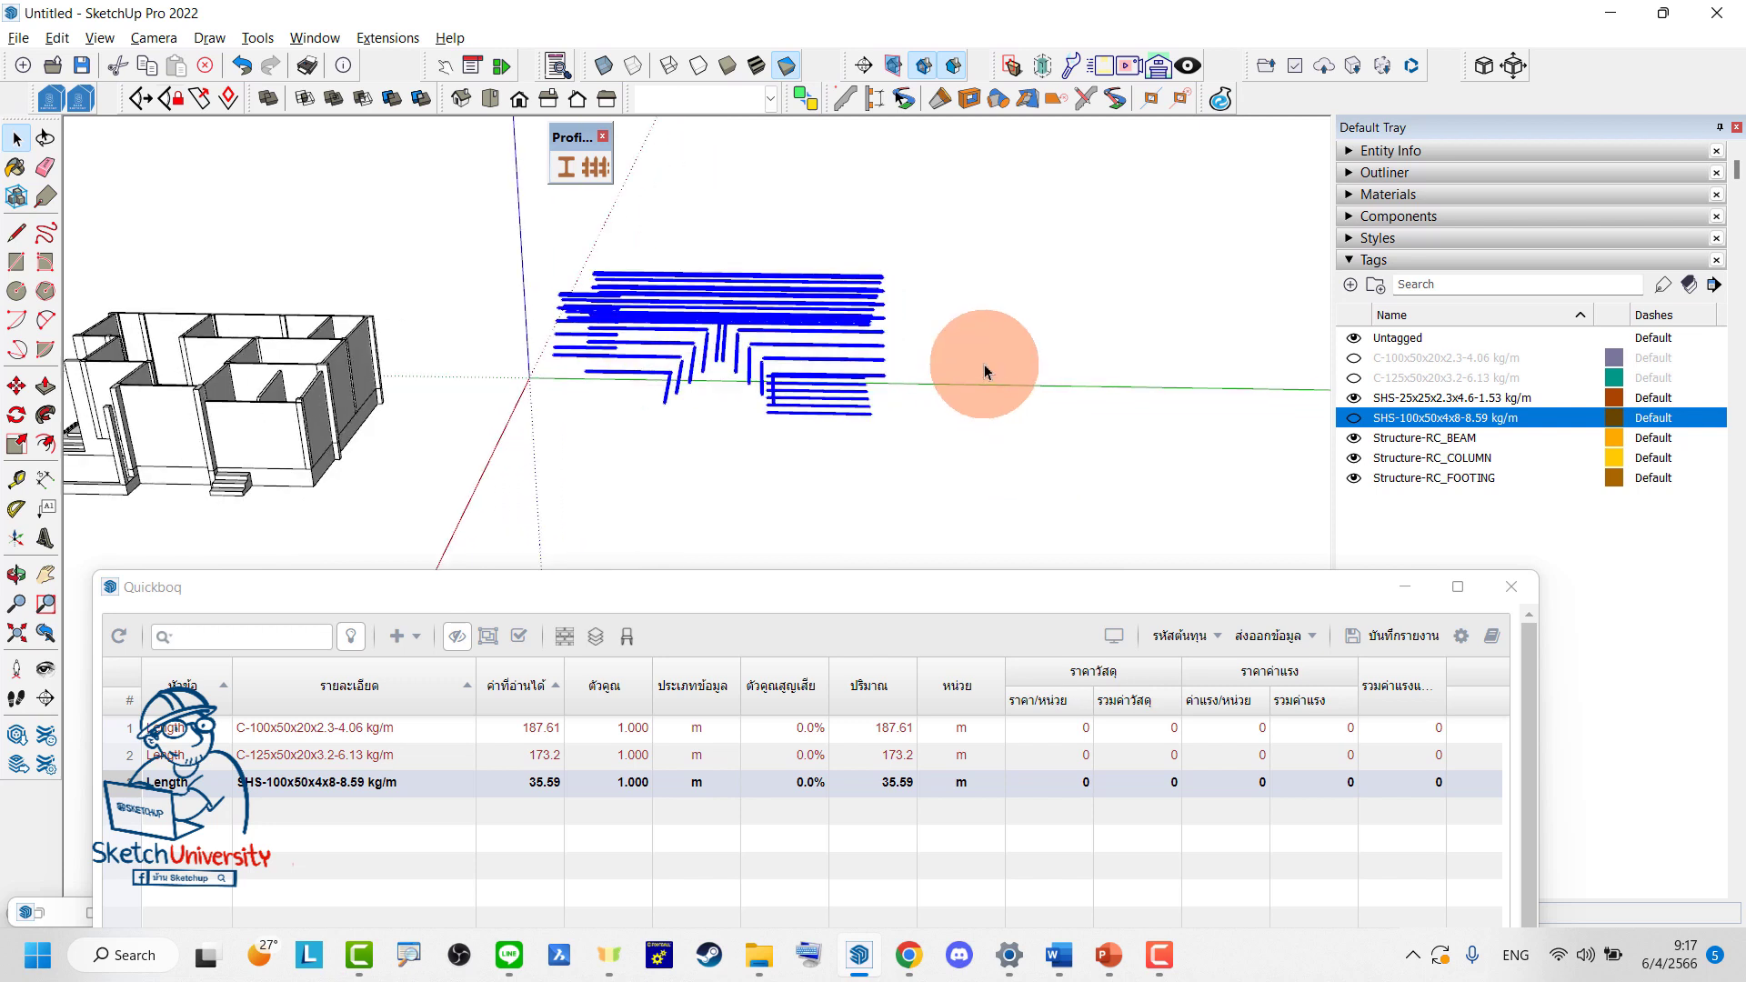
Add a tag named แปสำเร็จรูป and assign it to the selected steel lines
left_click(1350, 284)
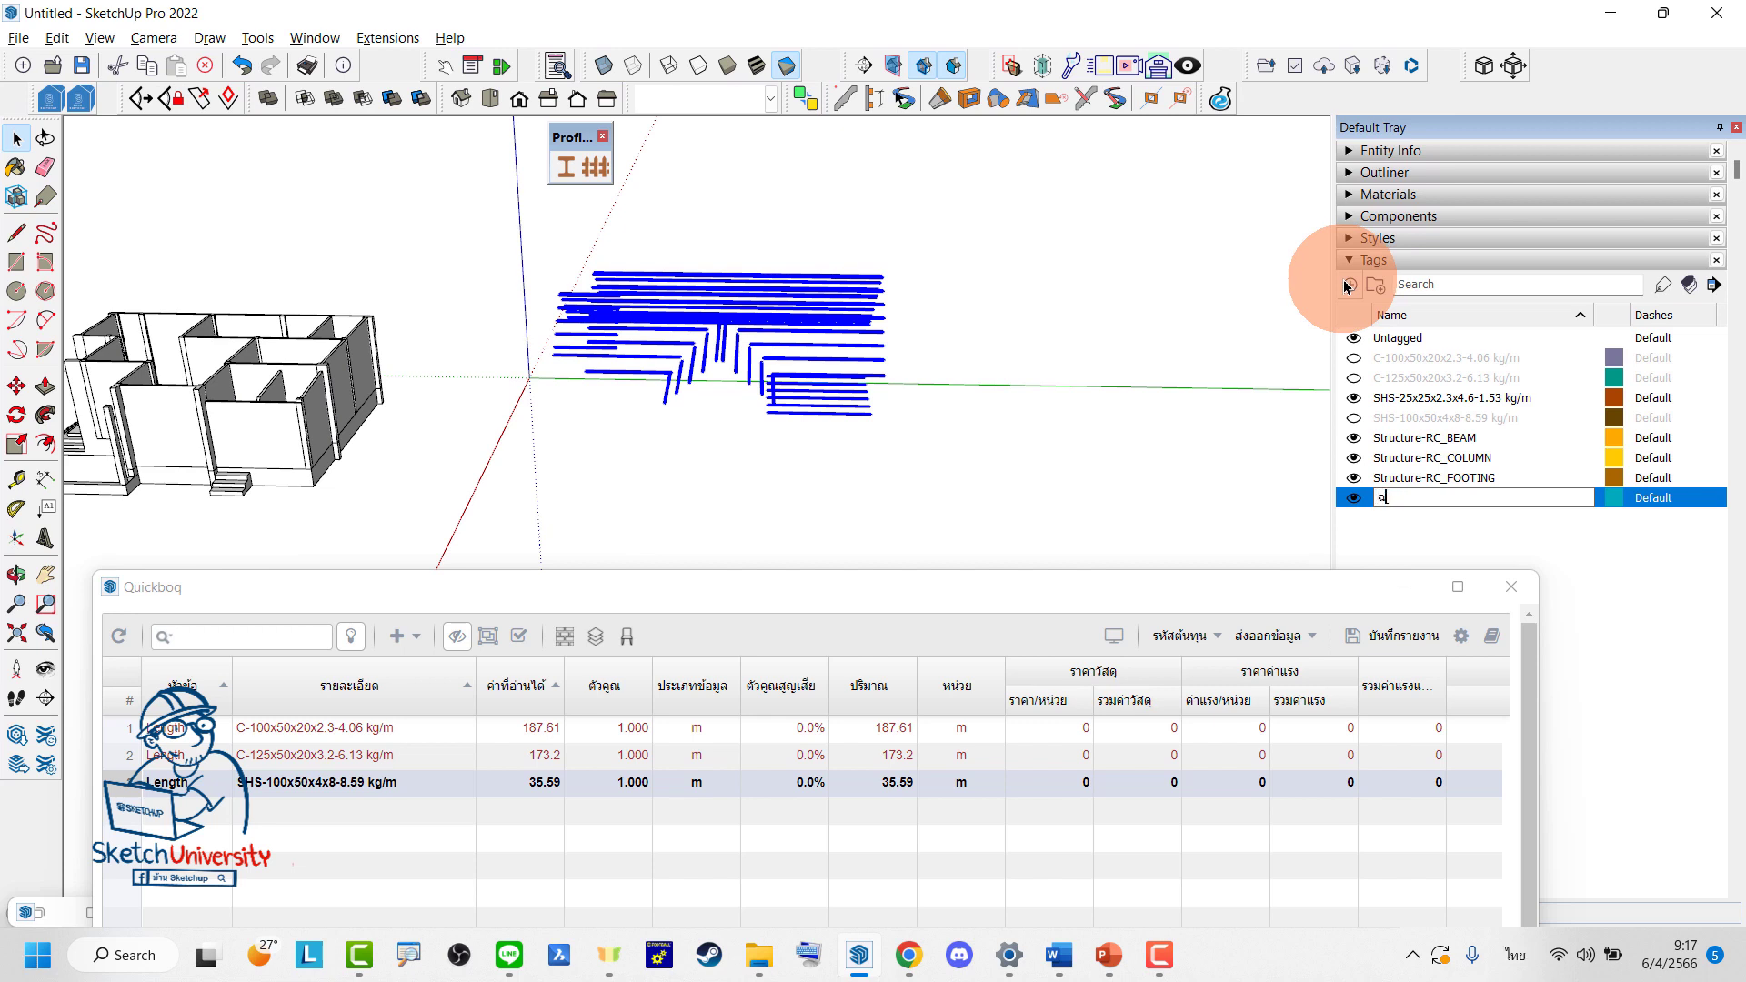
type("แปสำเร็จรูป")
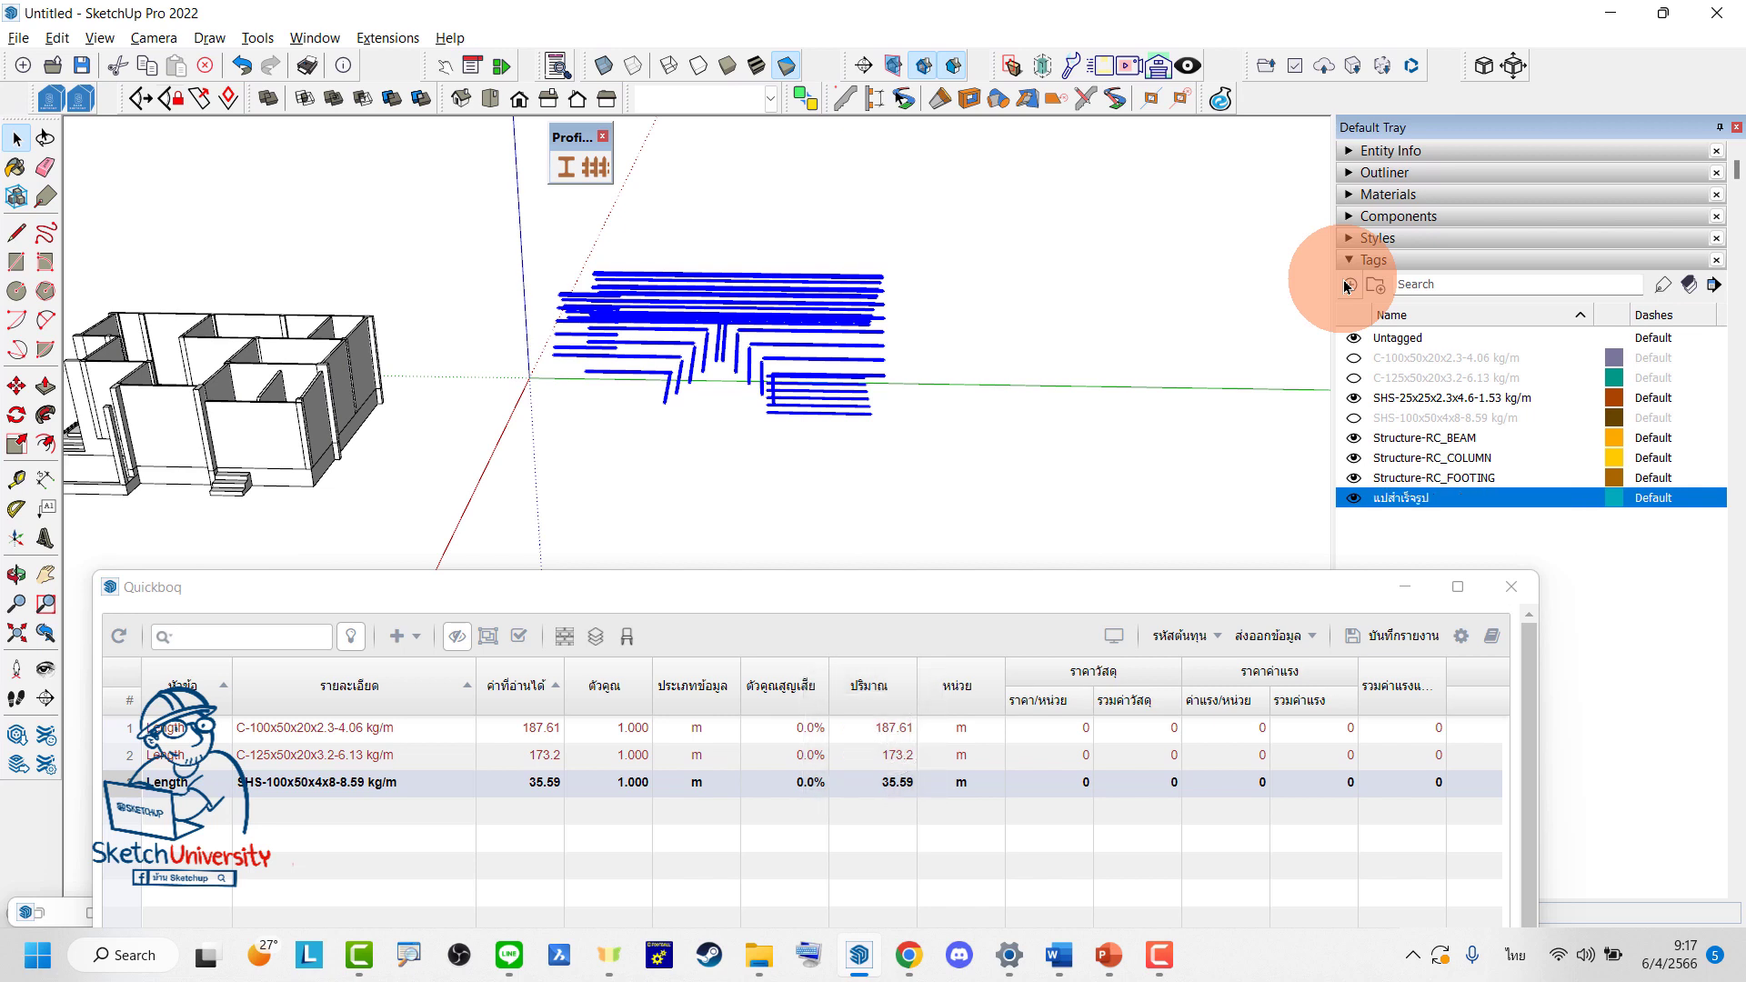
left_click(768, 106)
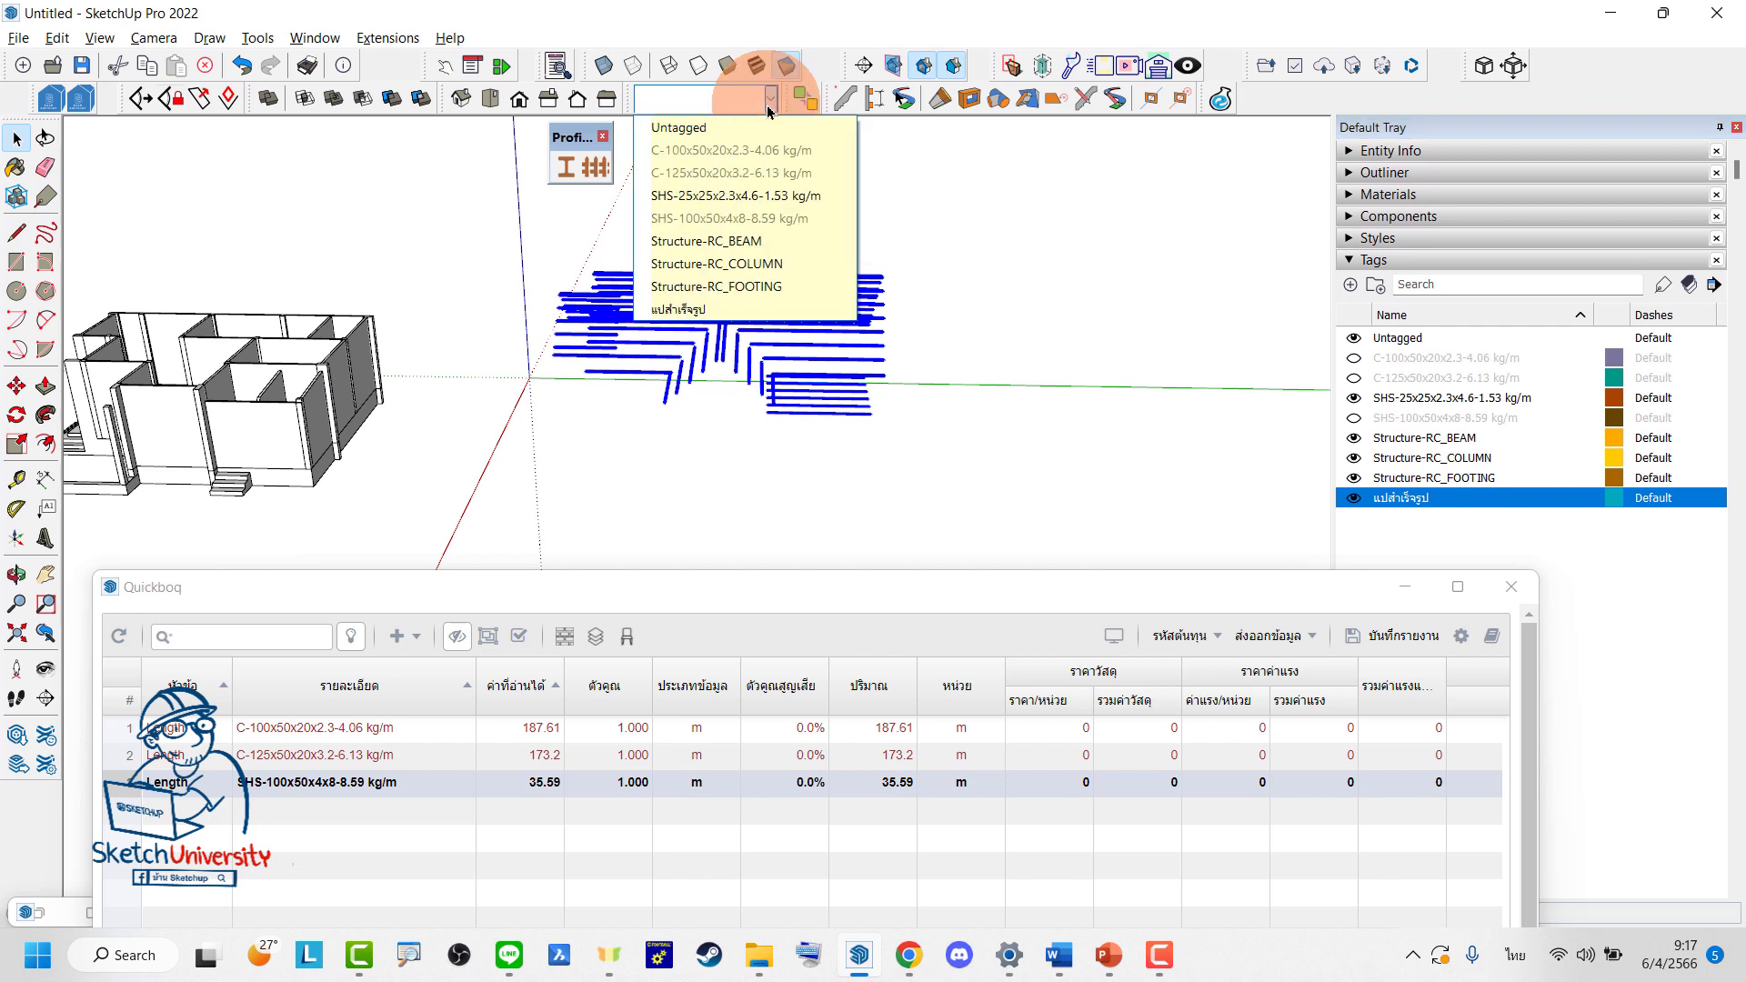
left_click(691, 309)
left_click_drag(740, 588, 960, 419)
left_click(634, 467)
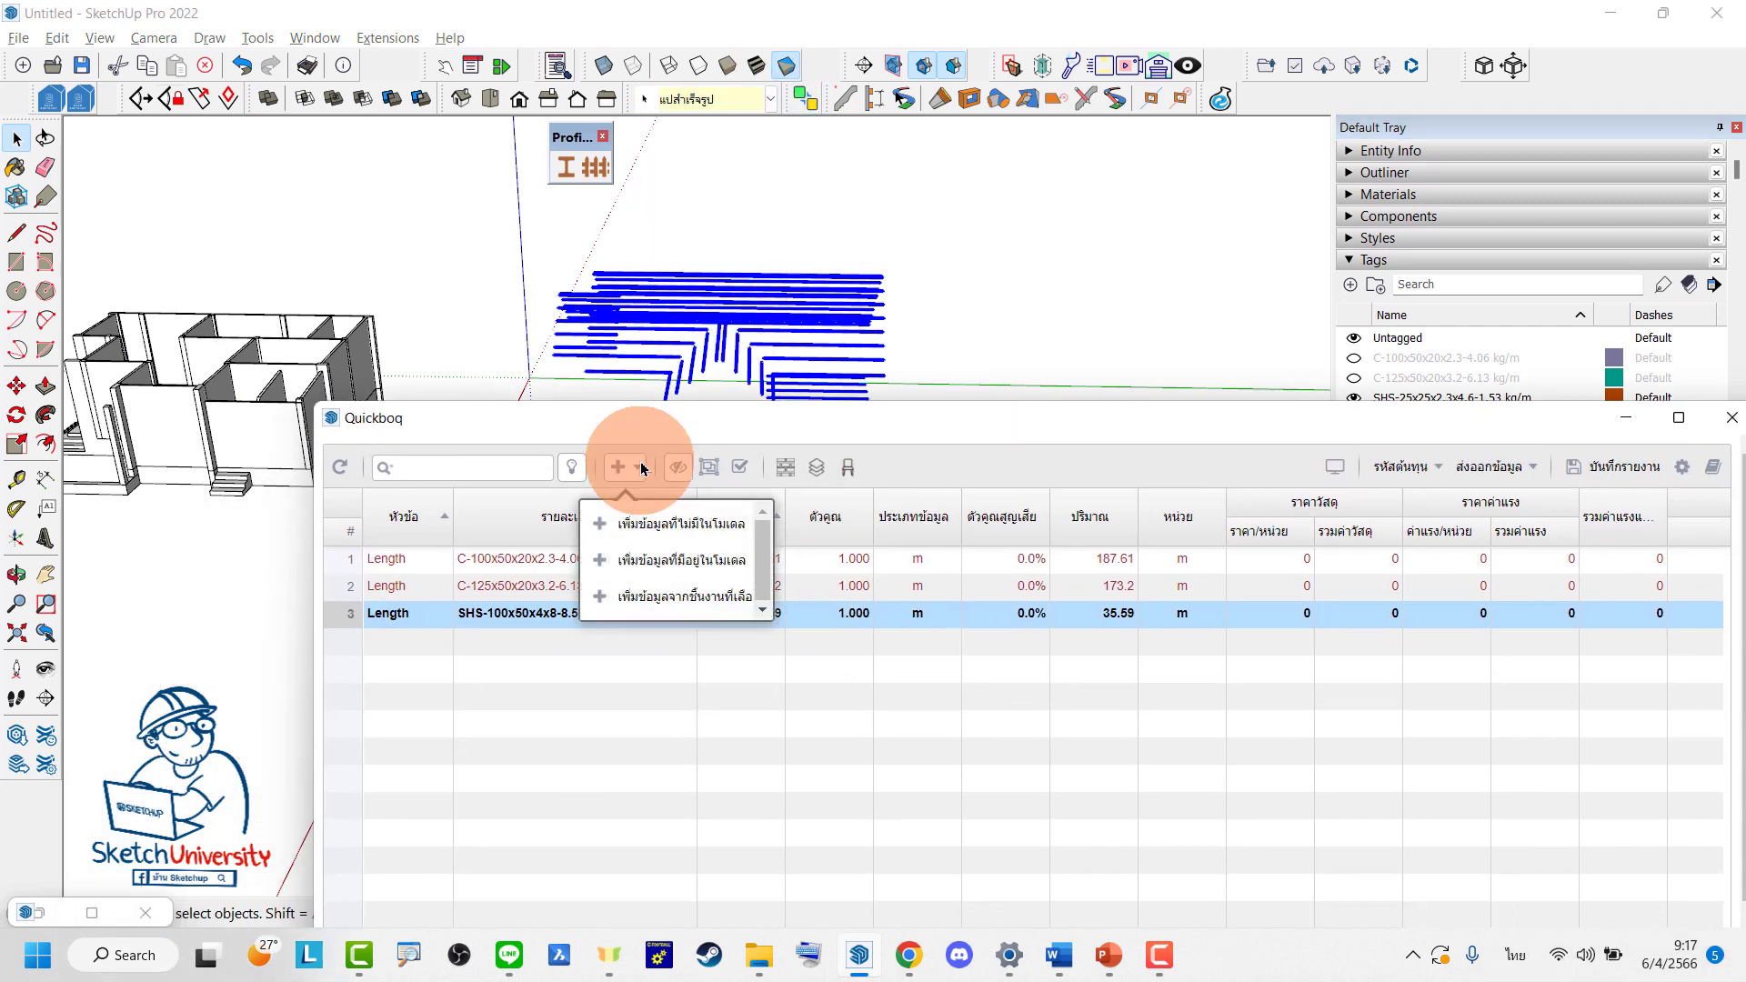
left_click(672, 605)
left_click(889, 618)
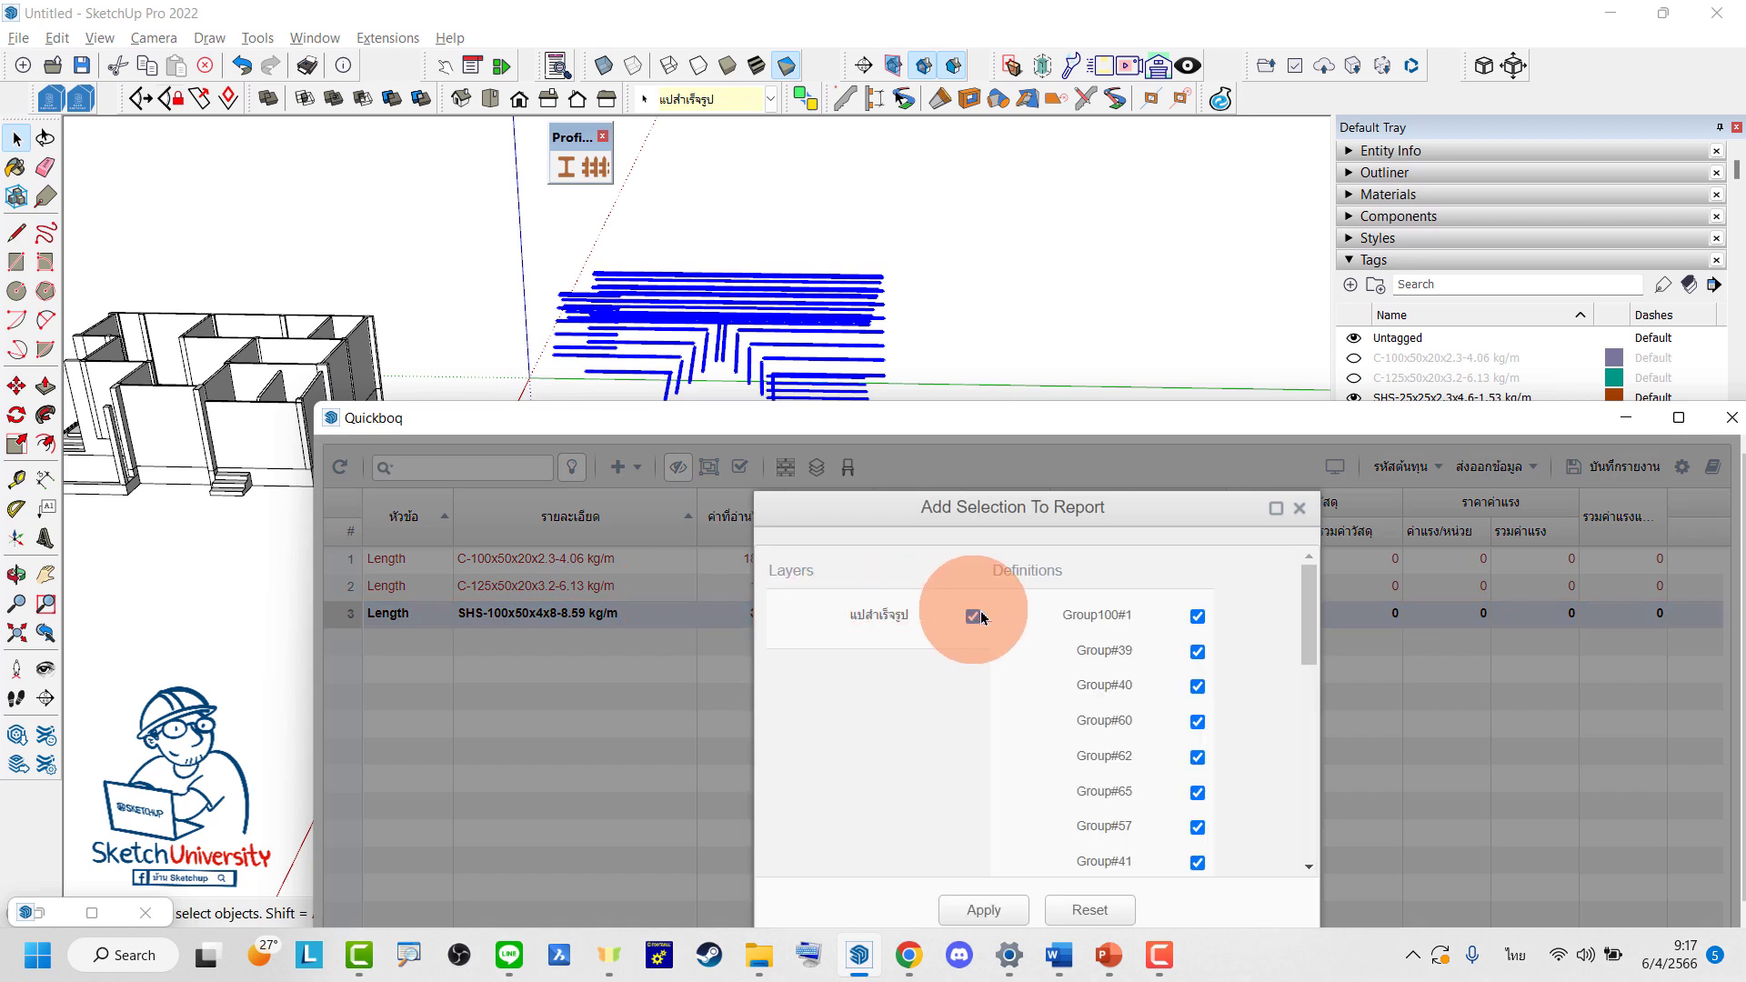
left_click(1209, 625)
scroll(1212, 626, "down", 5)
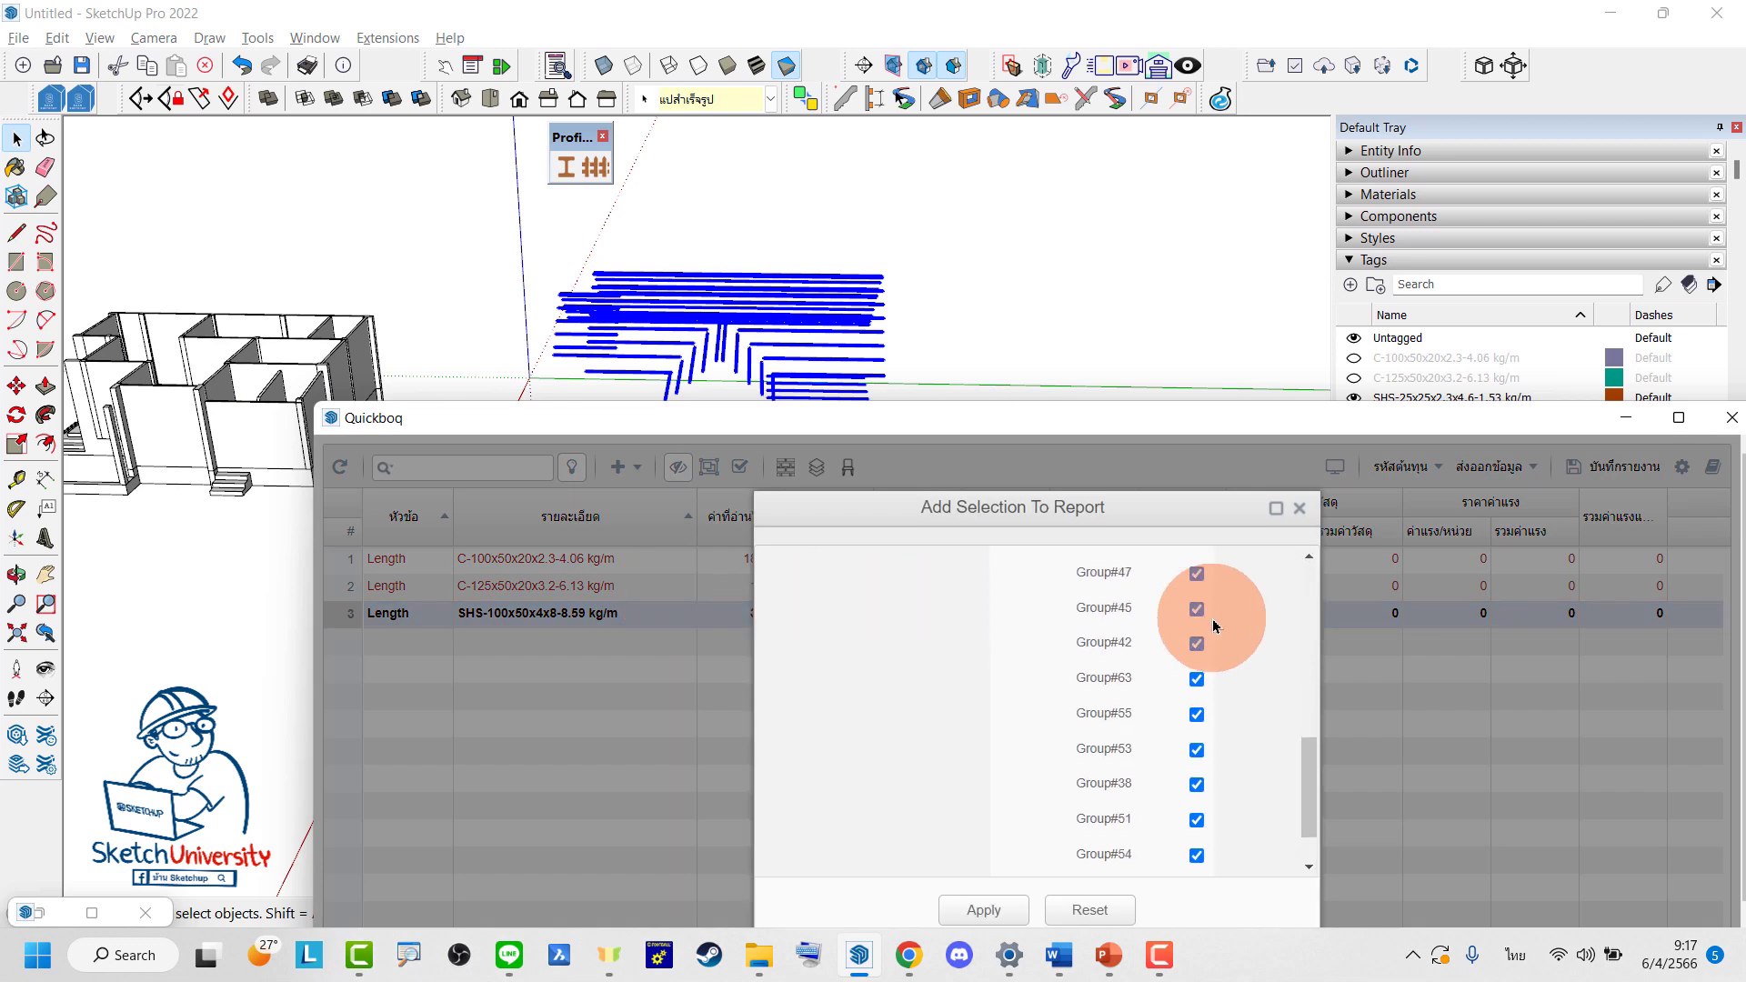
scroll(1214, 626, "up", 2)
left_click(1299, 508)
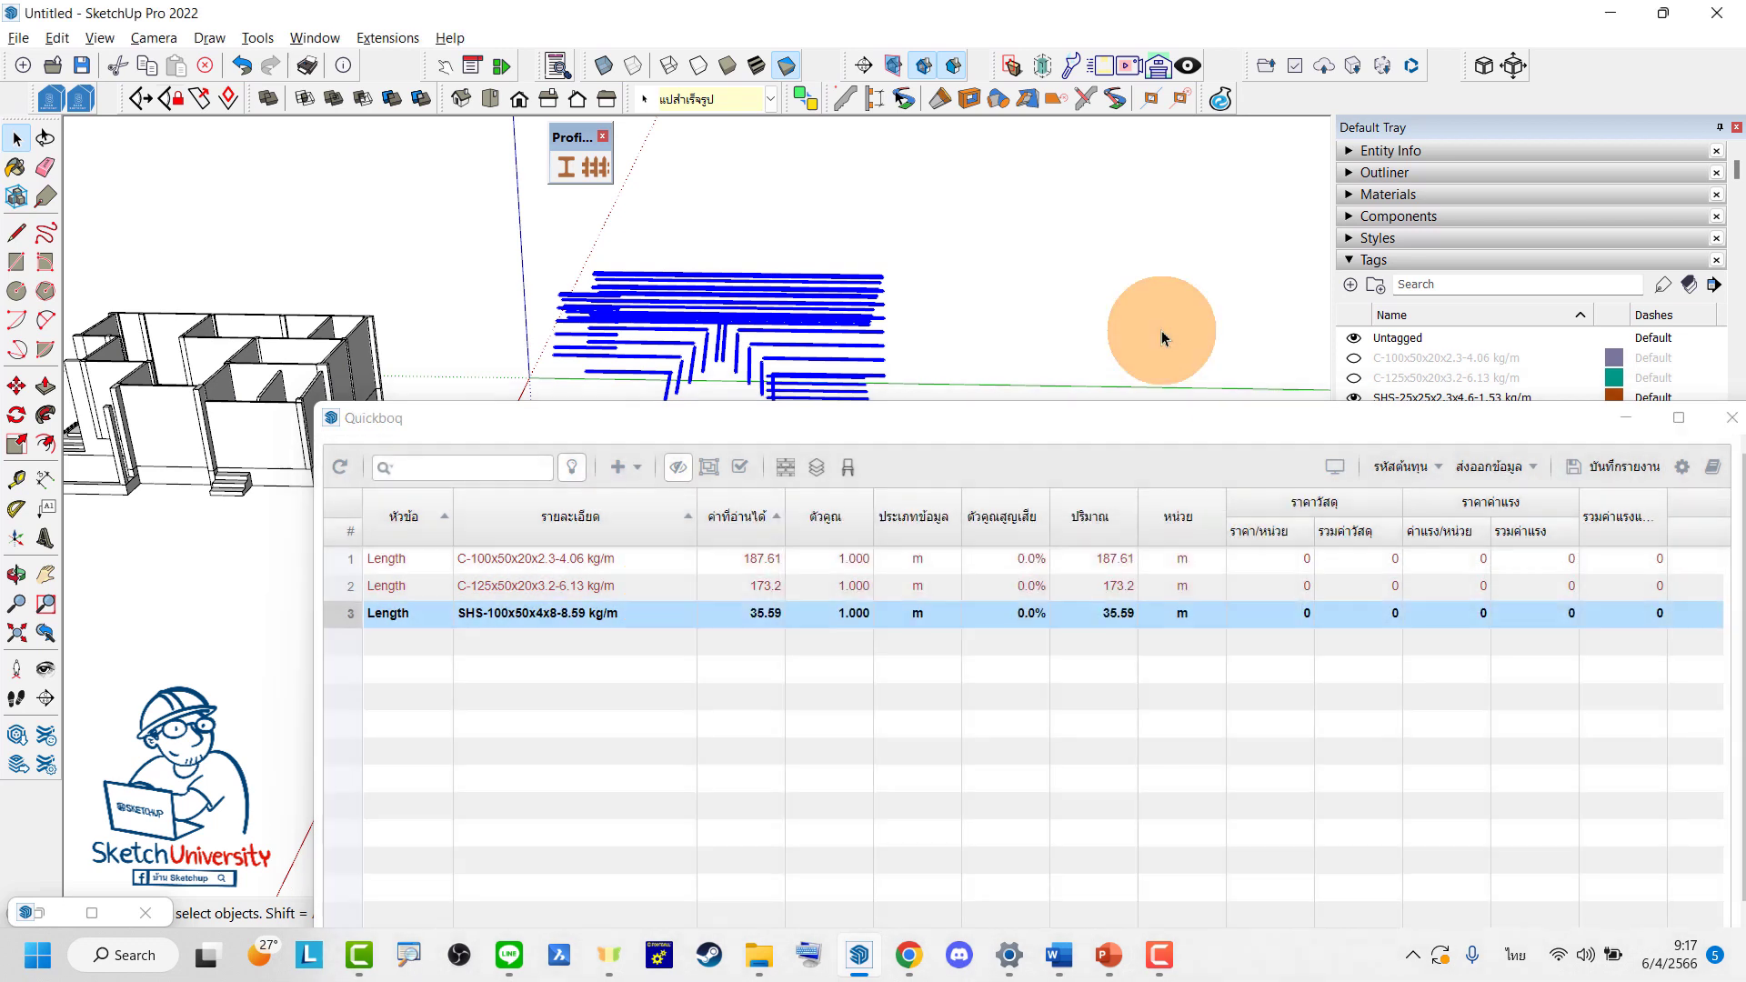
left_click(914, 373)
scroll(914, 373, "up", 2)
scroll(913, 373, "up", 1)
Add the แปสำเร็จรูป layer and Group#45 to the QuickBOQ report
left_click(636, 467)
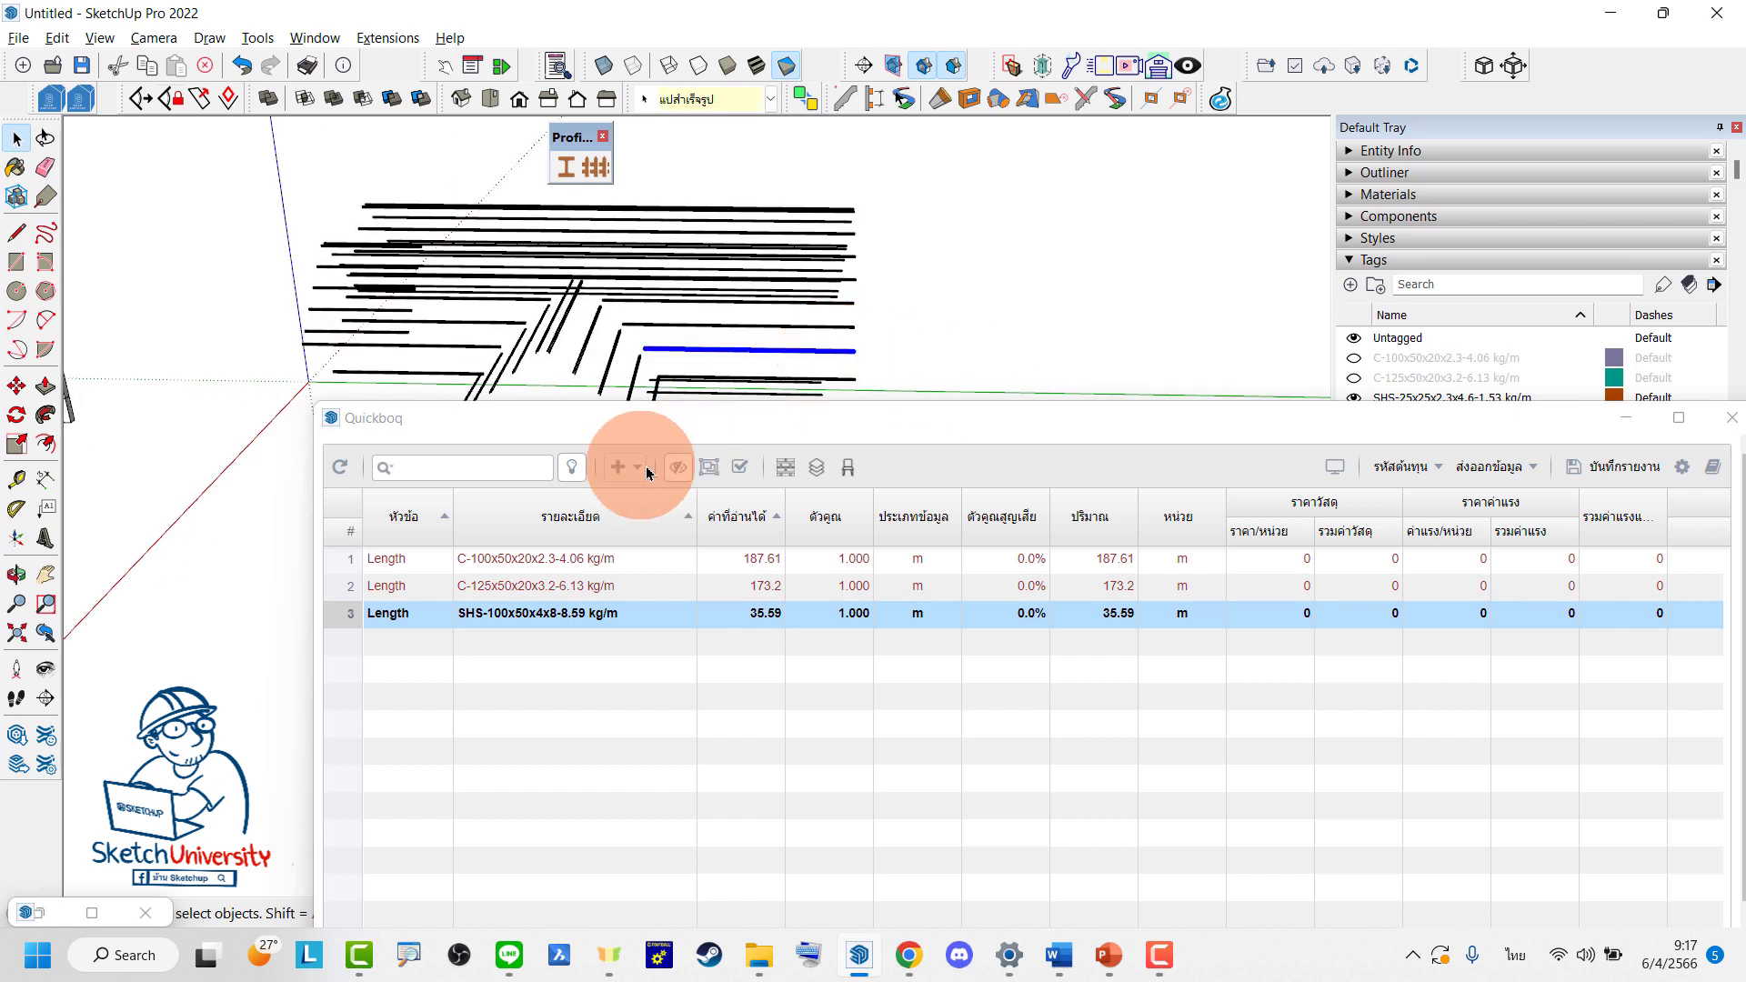
left_click(677, 602)
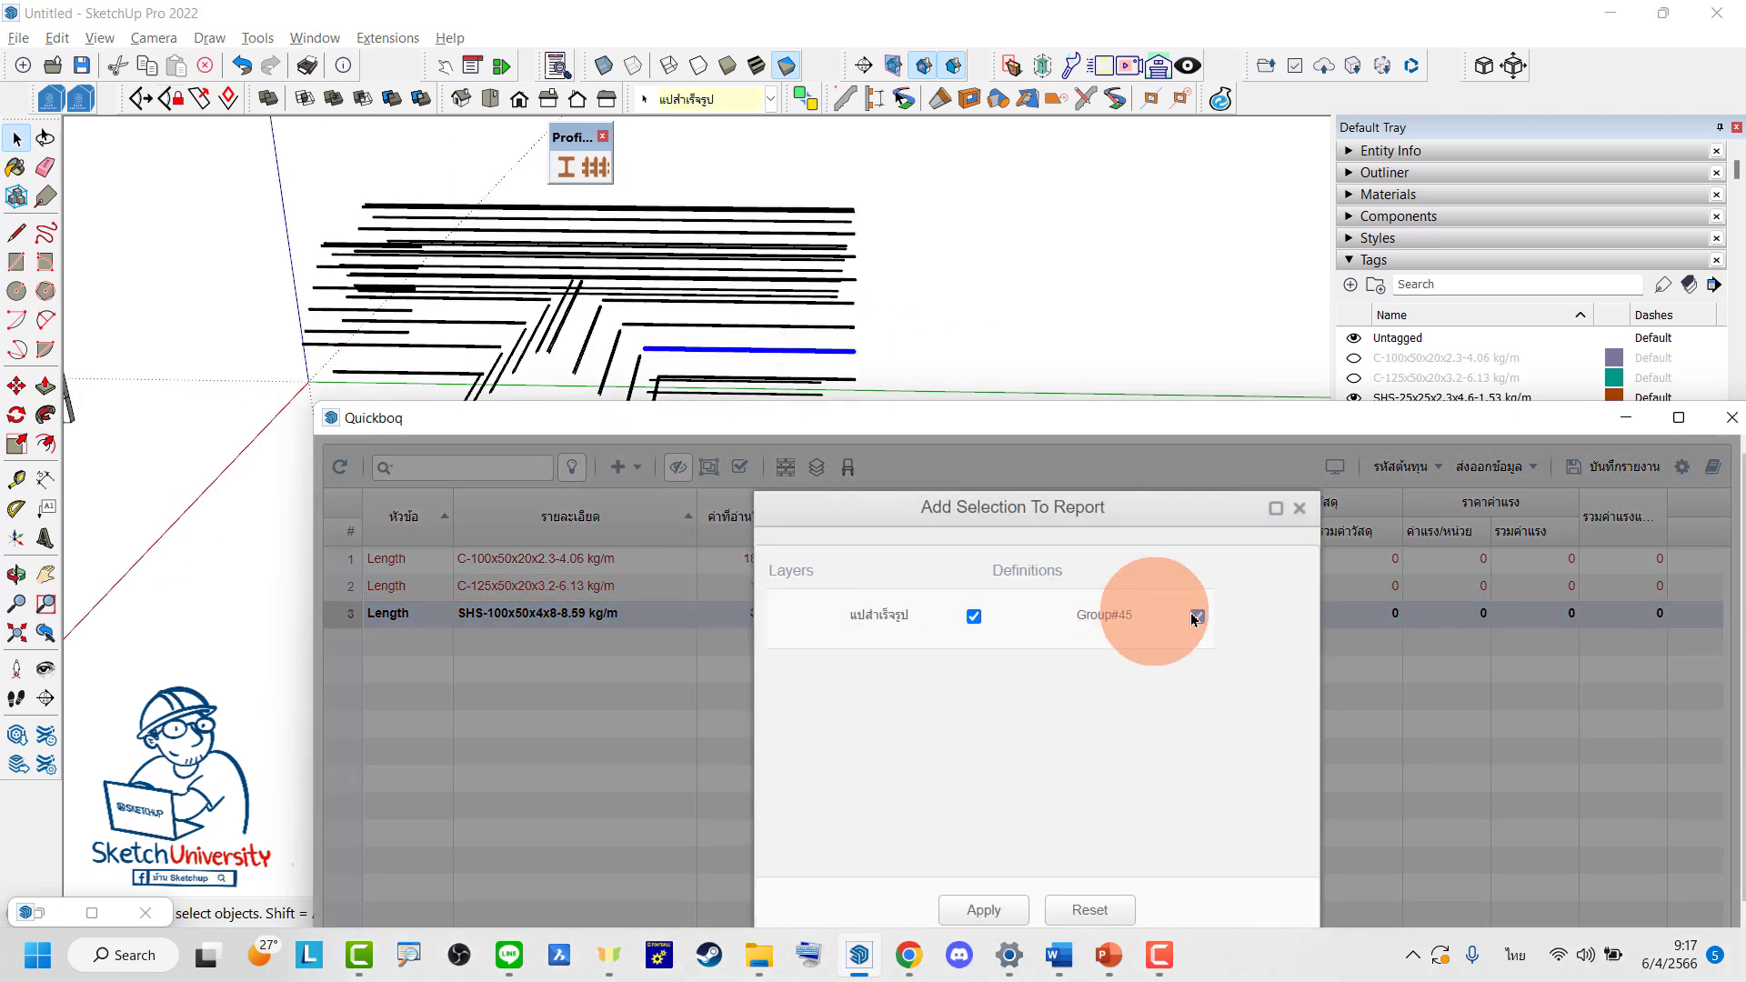
left_click(959, 614)
left_click(983, 908)
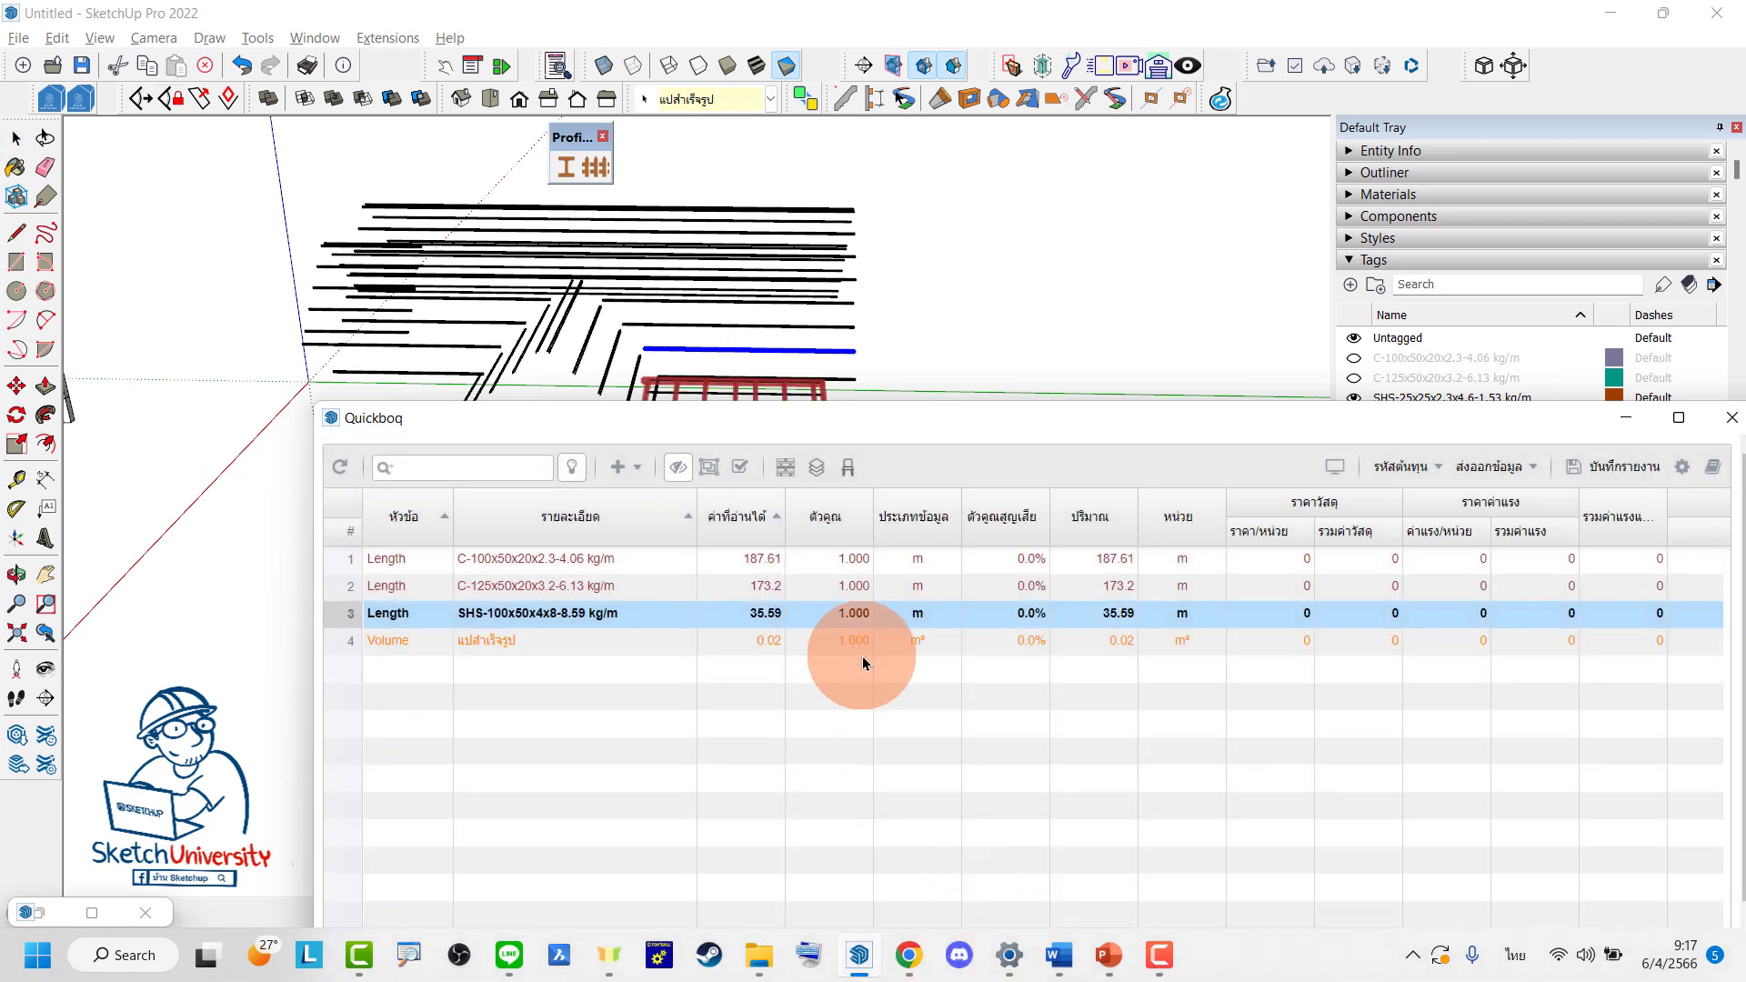
Set the new row's measurement to length in metres, reading 272.57 m
double_click(929, 642)
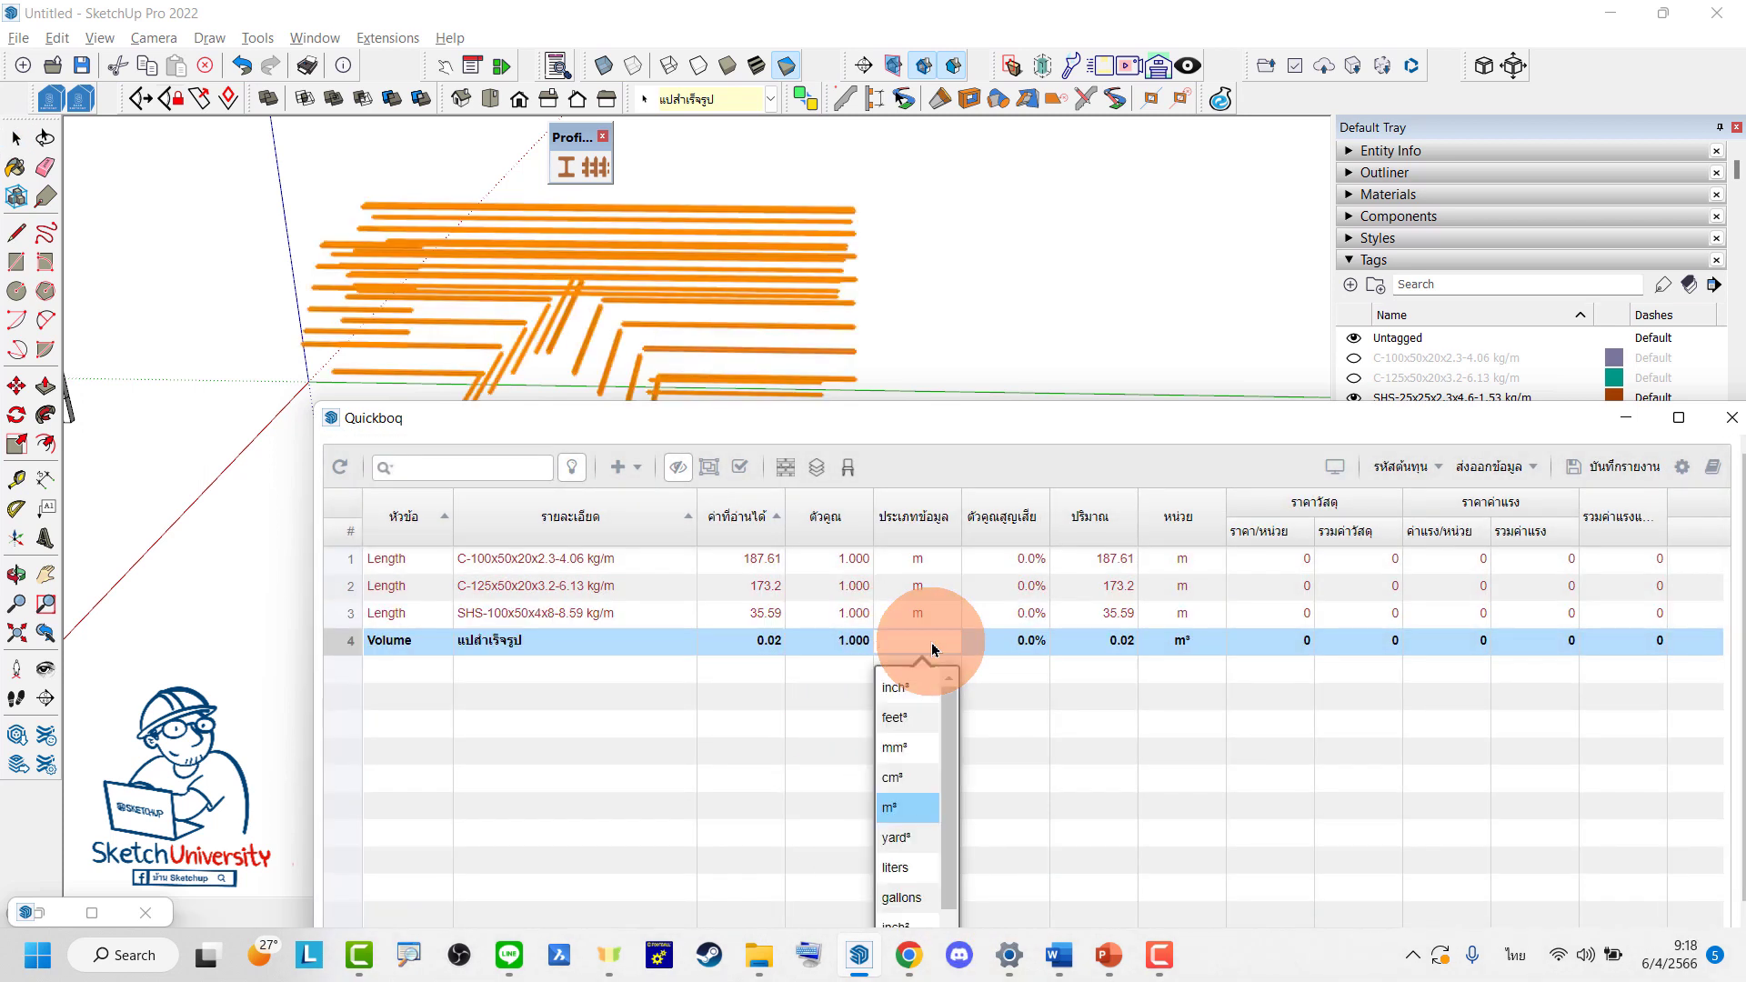
key("BackSpace")
key("grave")
type("m")
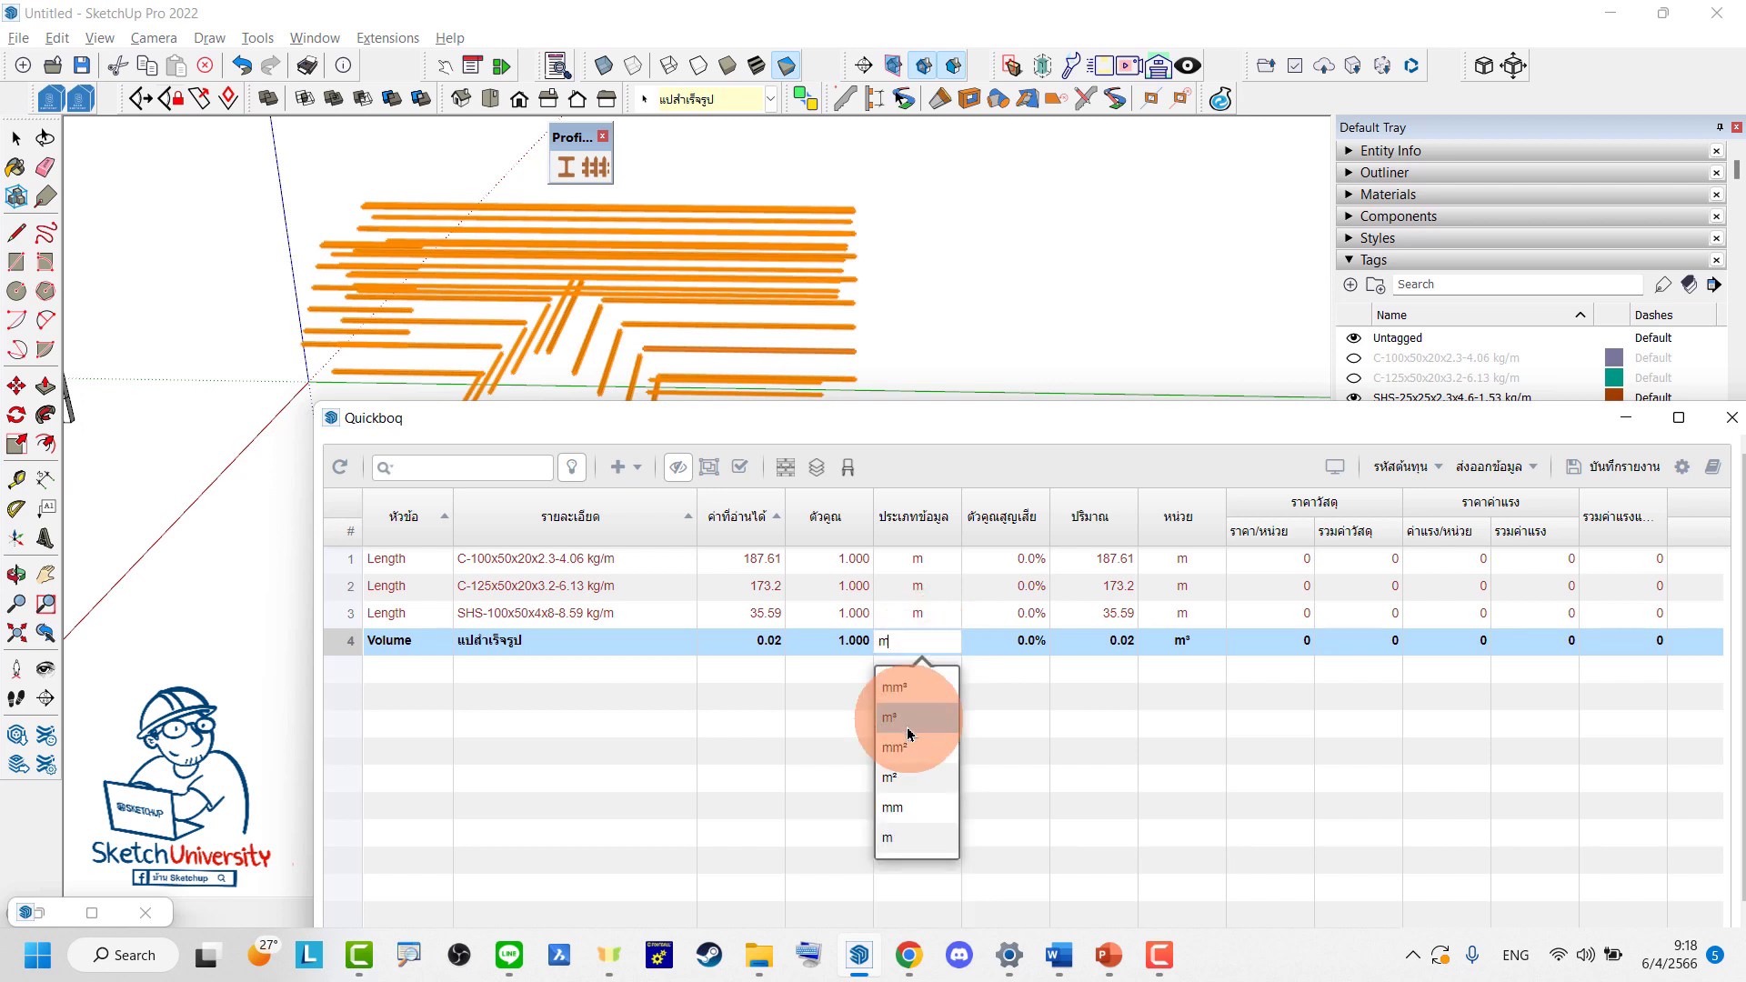
left_click(899, 835)
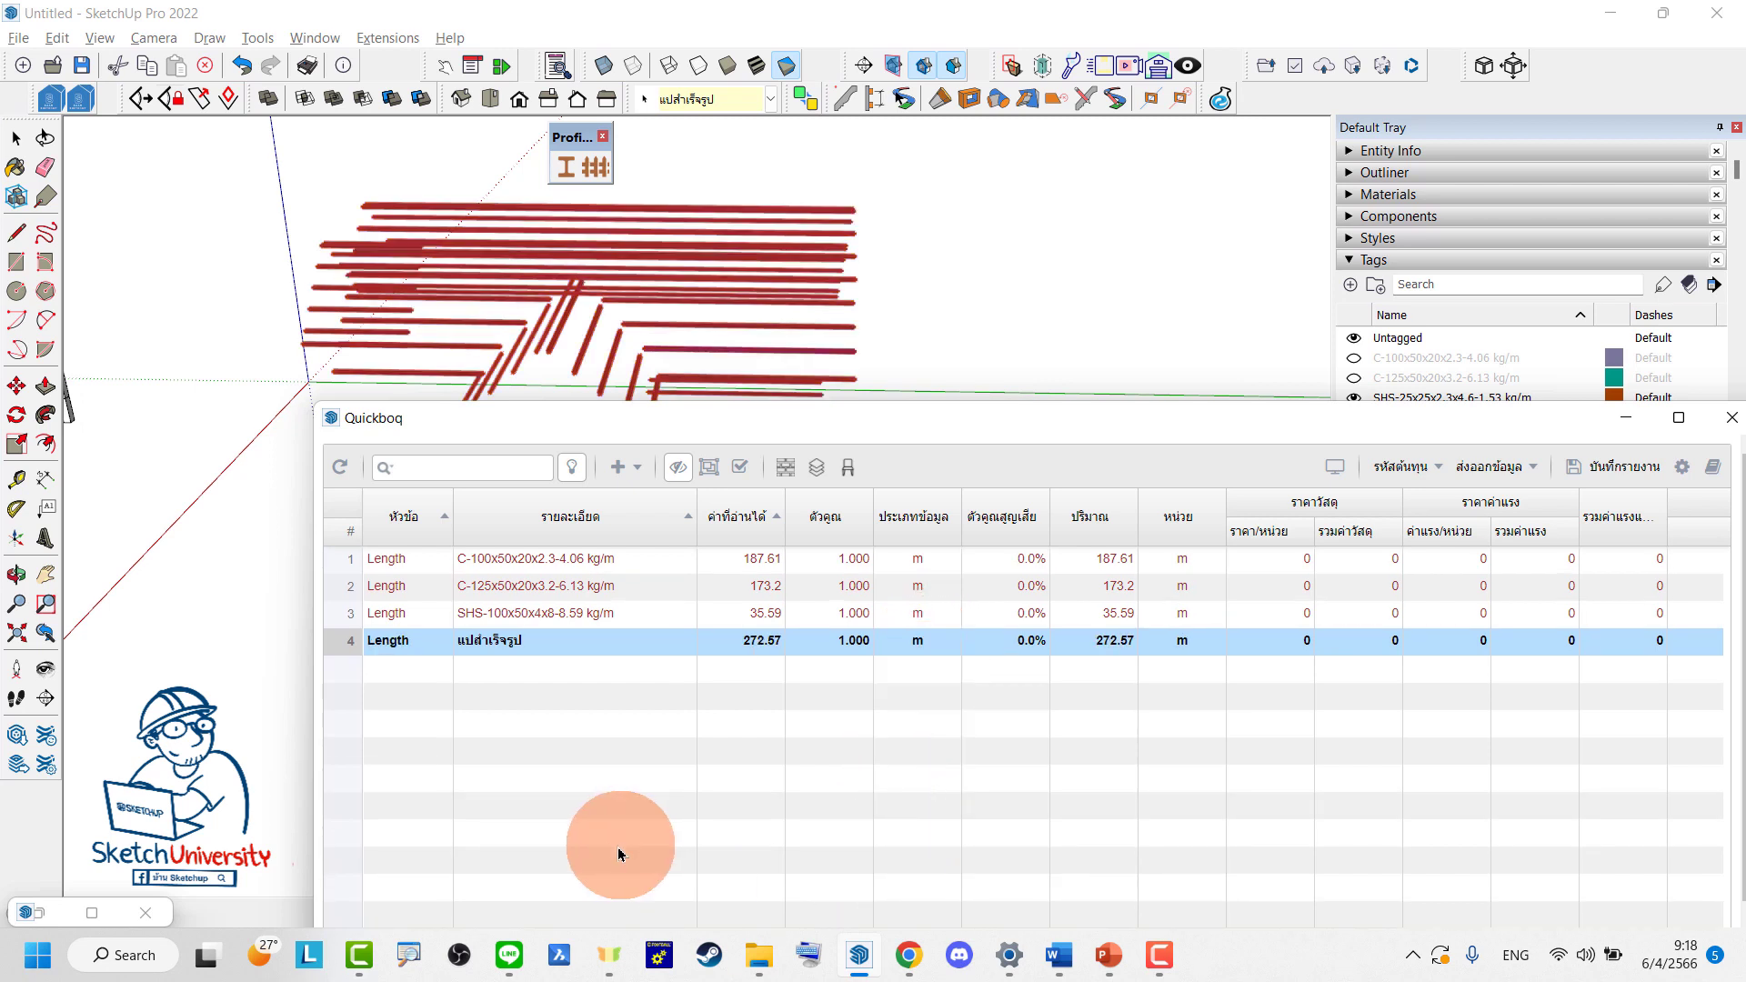
left_click(342, 469)
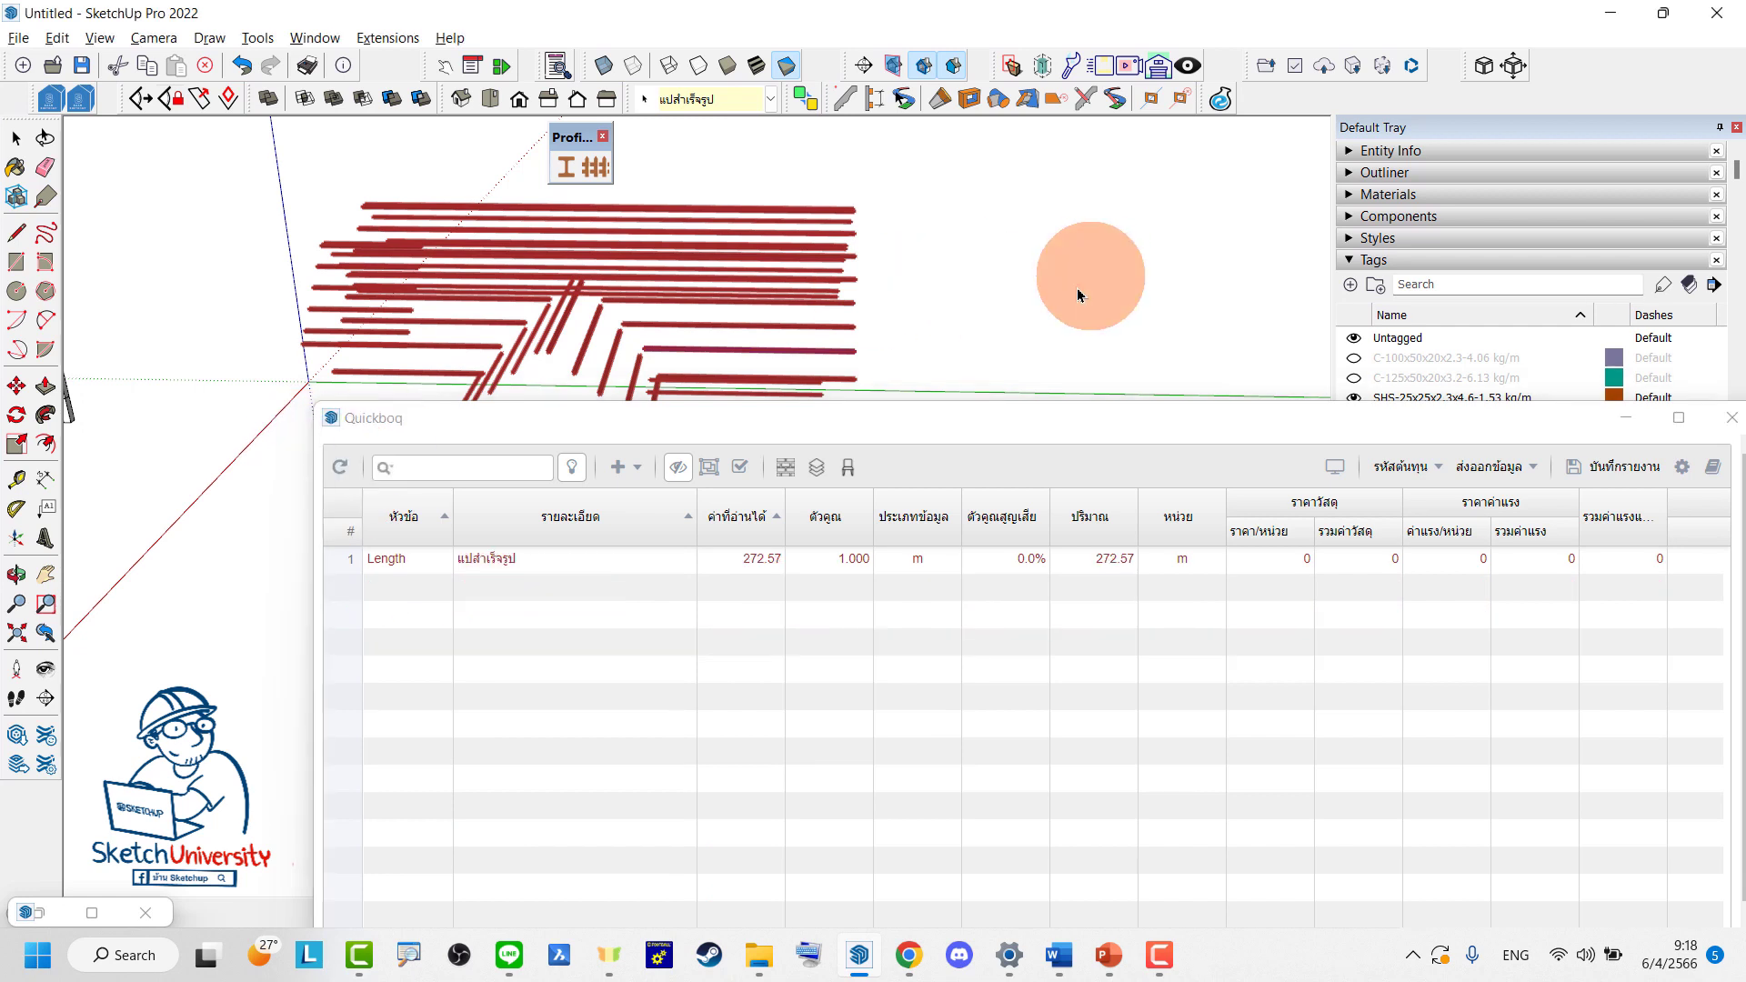
scroll(909, 296, "down", 3)
Show the C-100, C-125 and SHS-100 tags and refresh QuickBOQ to list four items
left_click(1354, 359)
left_click(1355, 378)
left_click_drag(1339, 418, 1299, 675)
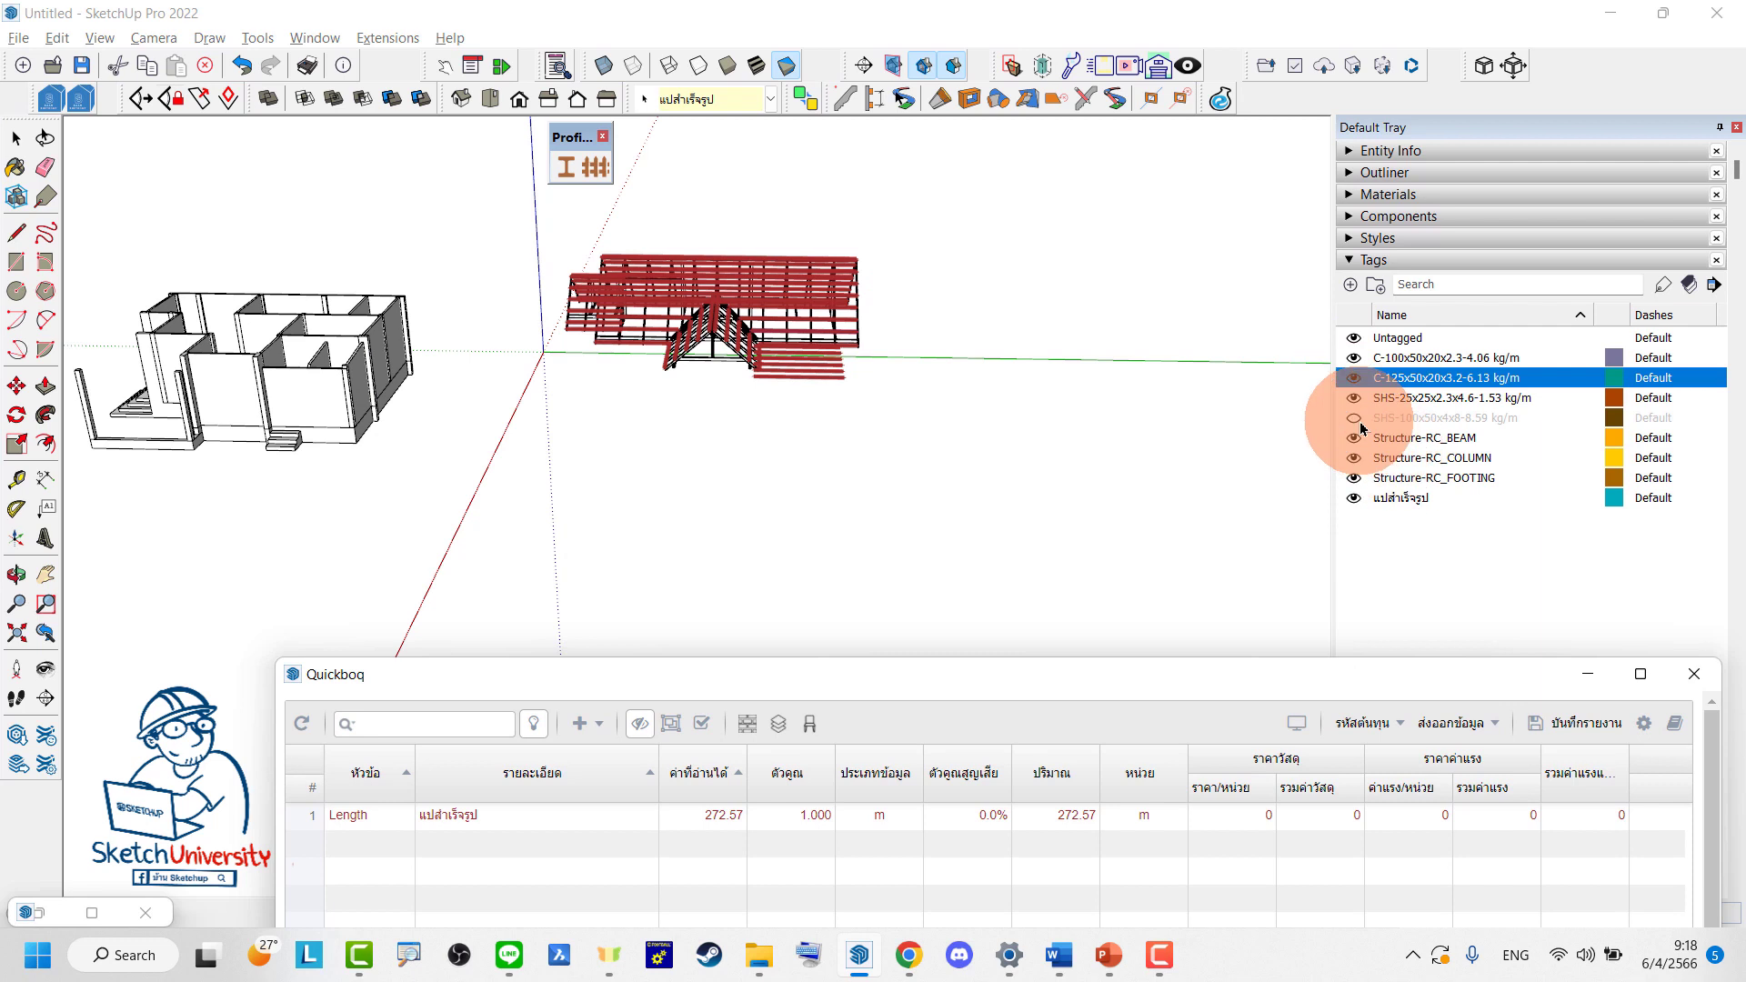
left_click(1446, 418)
left_click(301, 721)
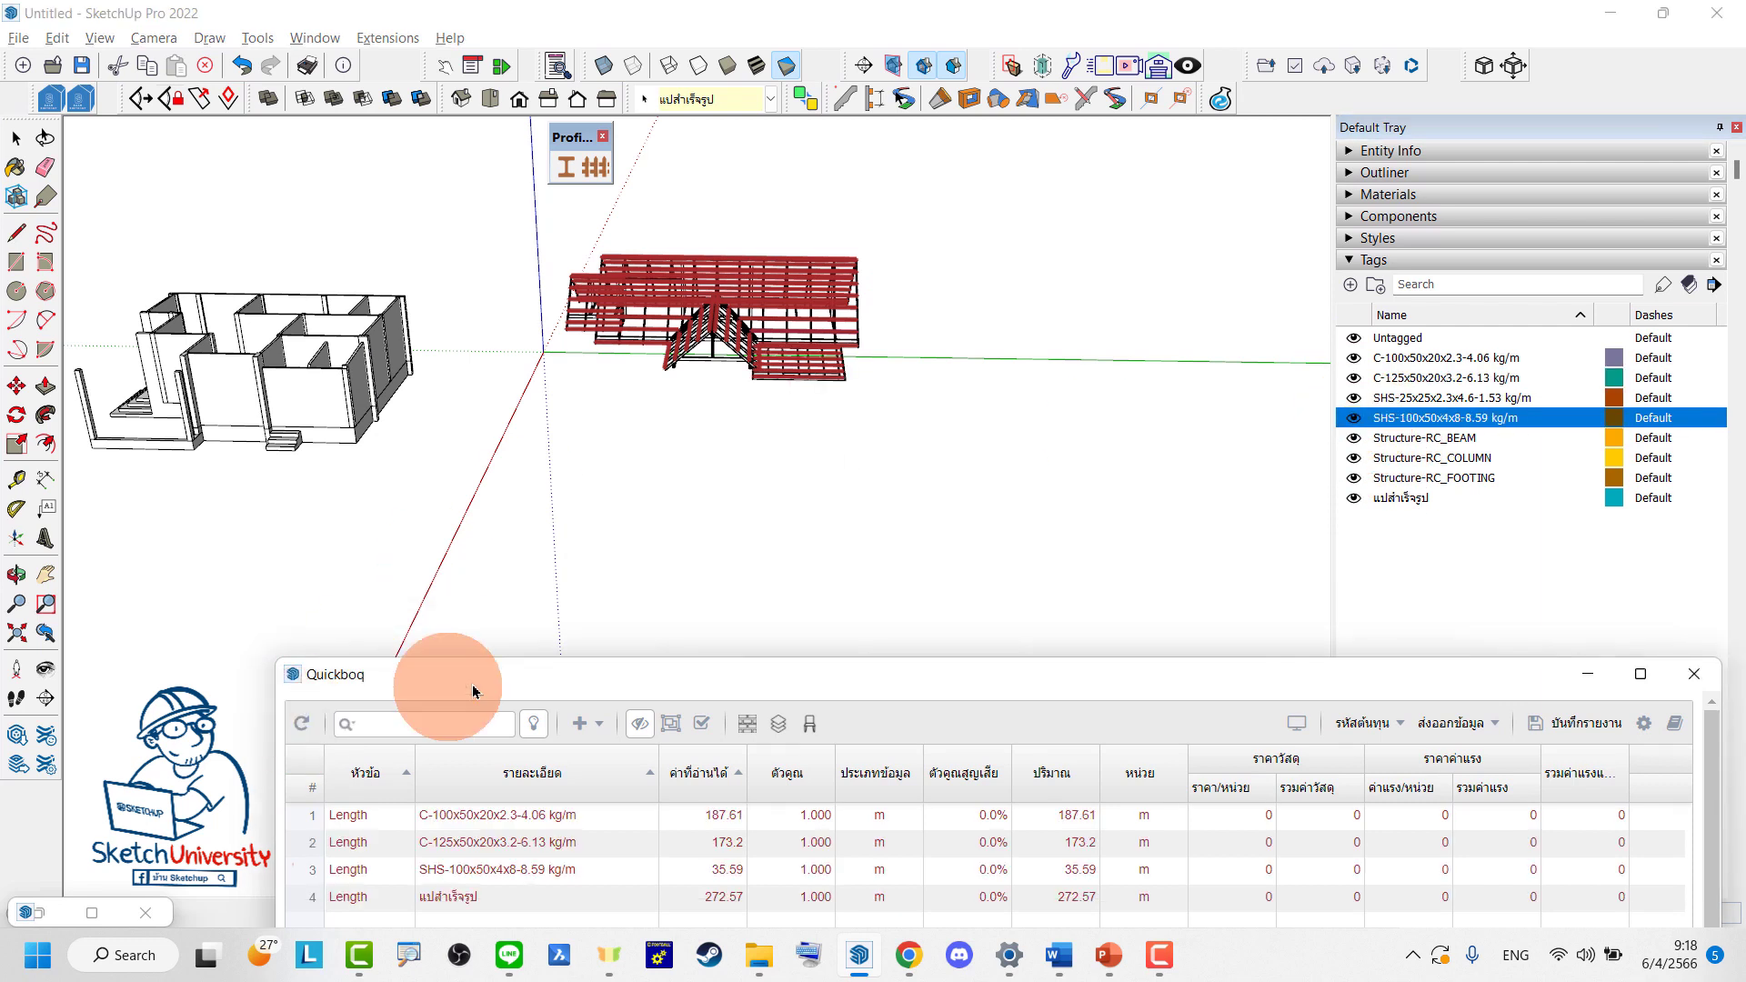
Sort the report descending by the รายละเอียด column and narrow that column
left_click_drag(513, 686, 567, 498)
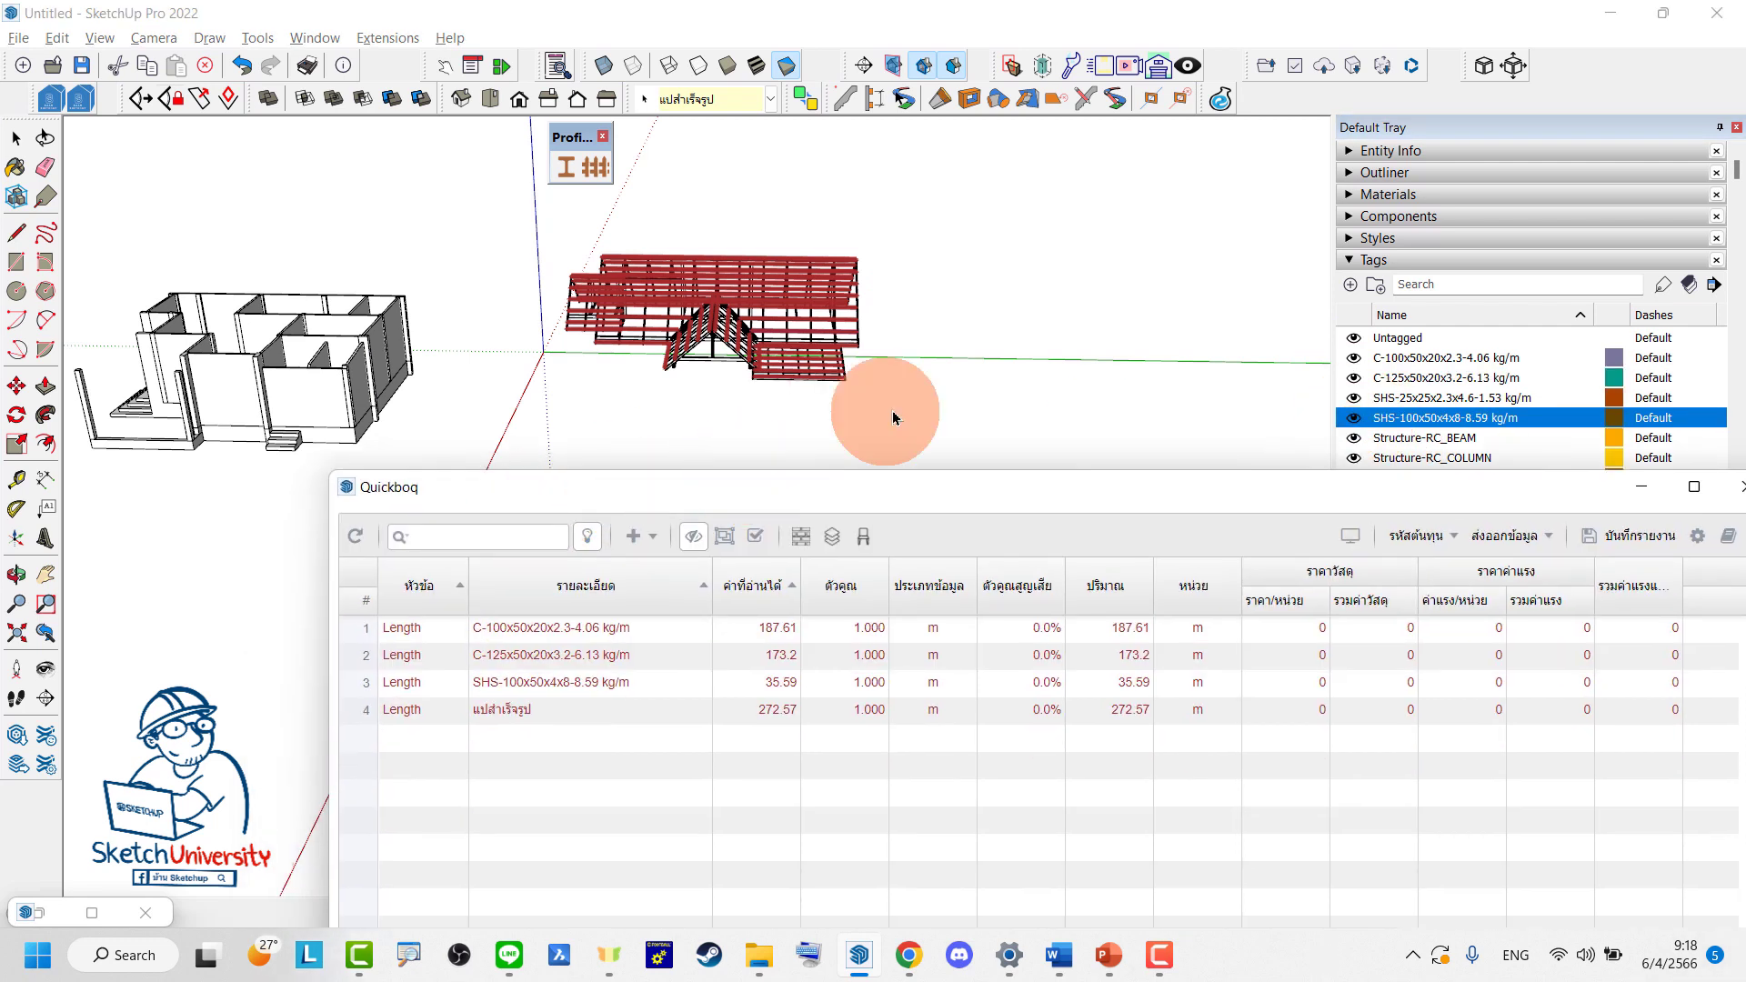
middle_click_drag(752, 465, 816, 441)
scroll(733, 351, "up", 3)
left_click_drag(682, 753, 636, 628)
middle_click_drag(718, 282, 968, 273)
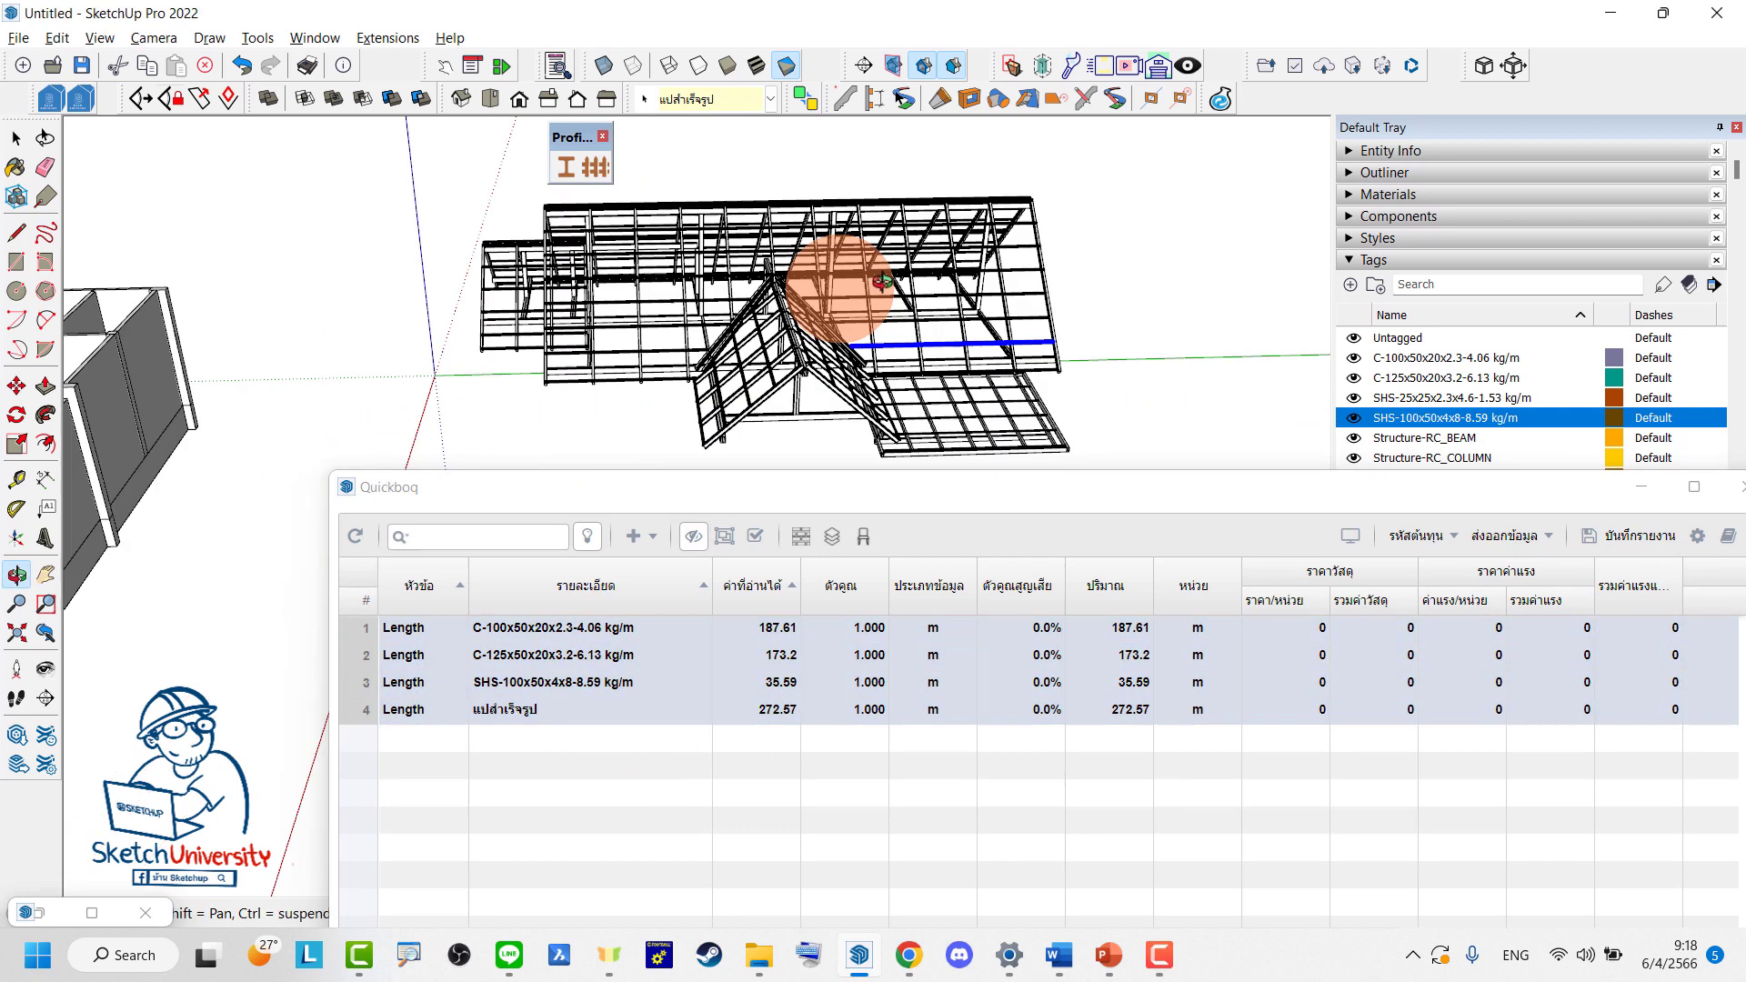
left_click(879, 844)
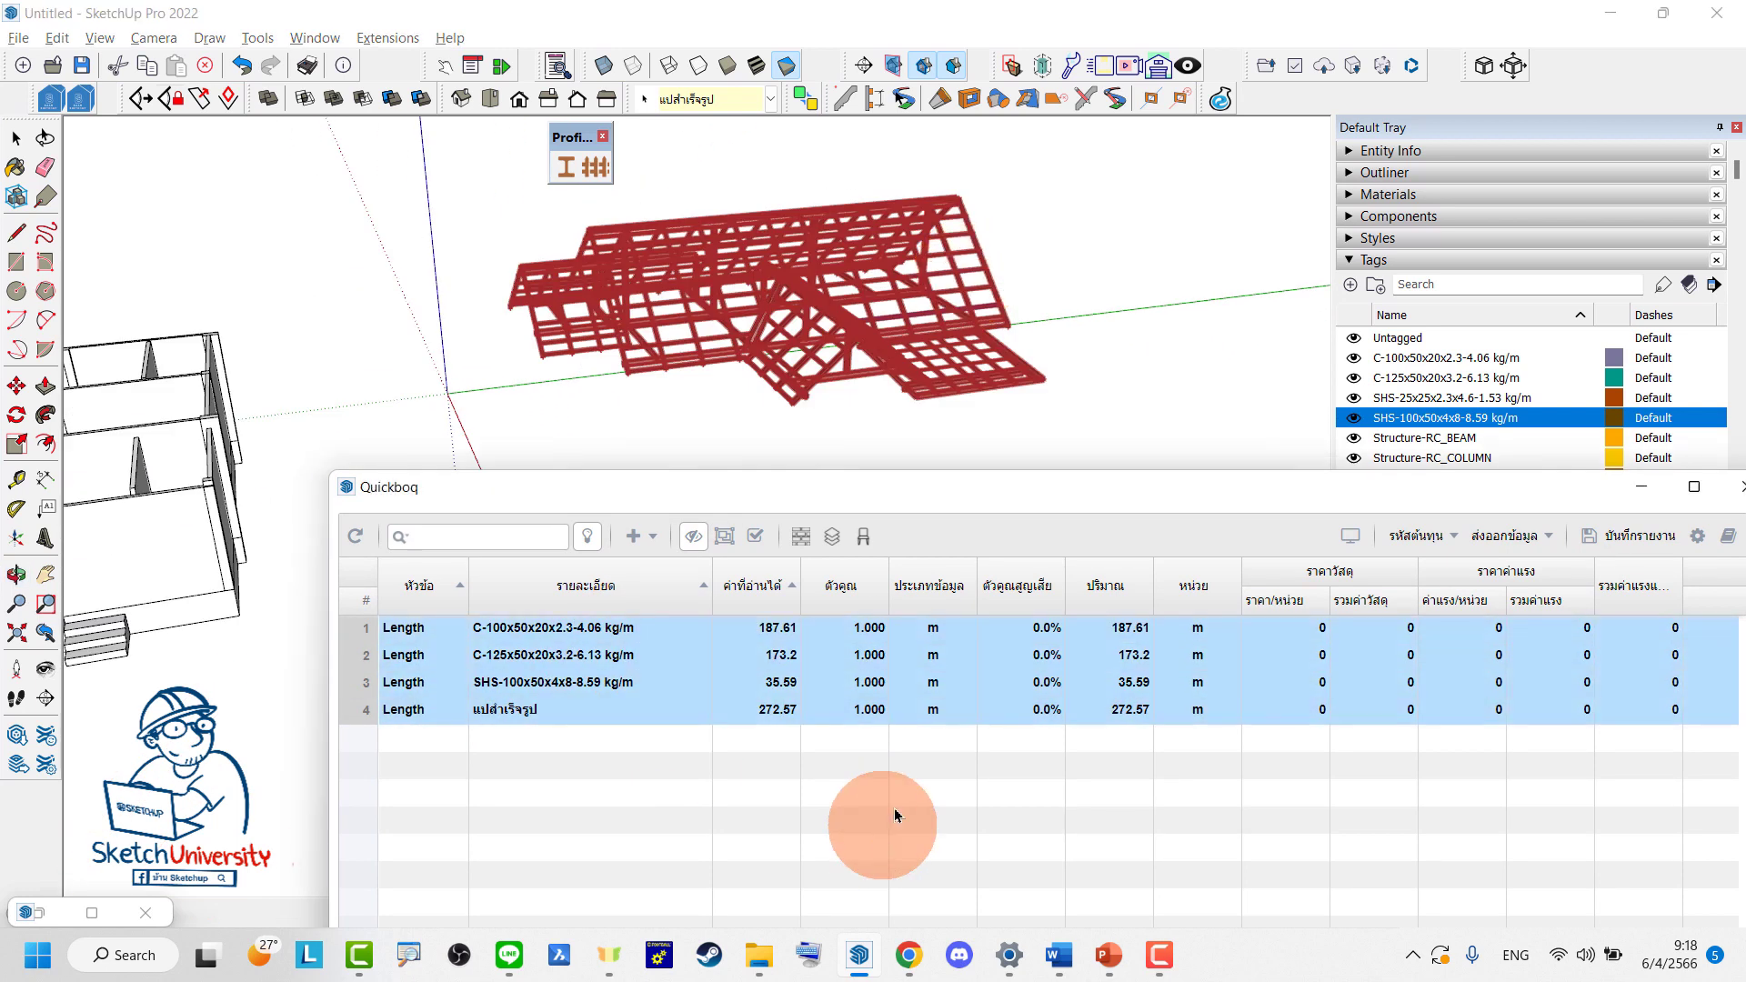
left_click_drag(1129, 494, 1065, 504)
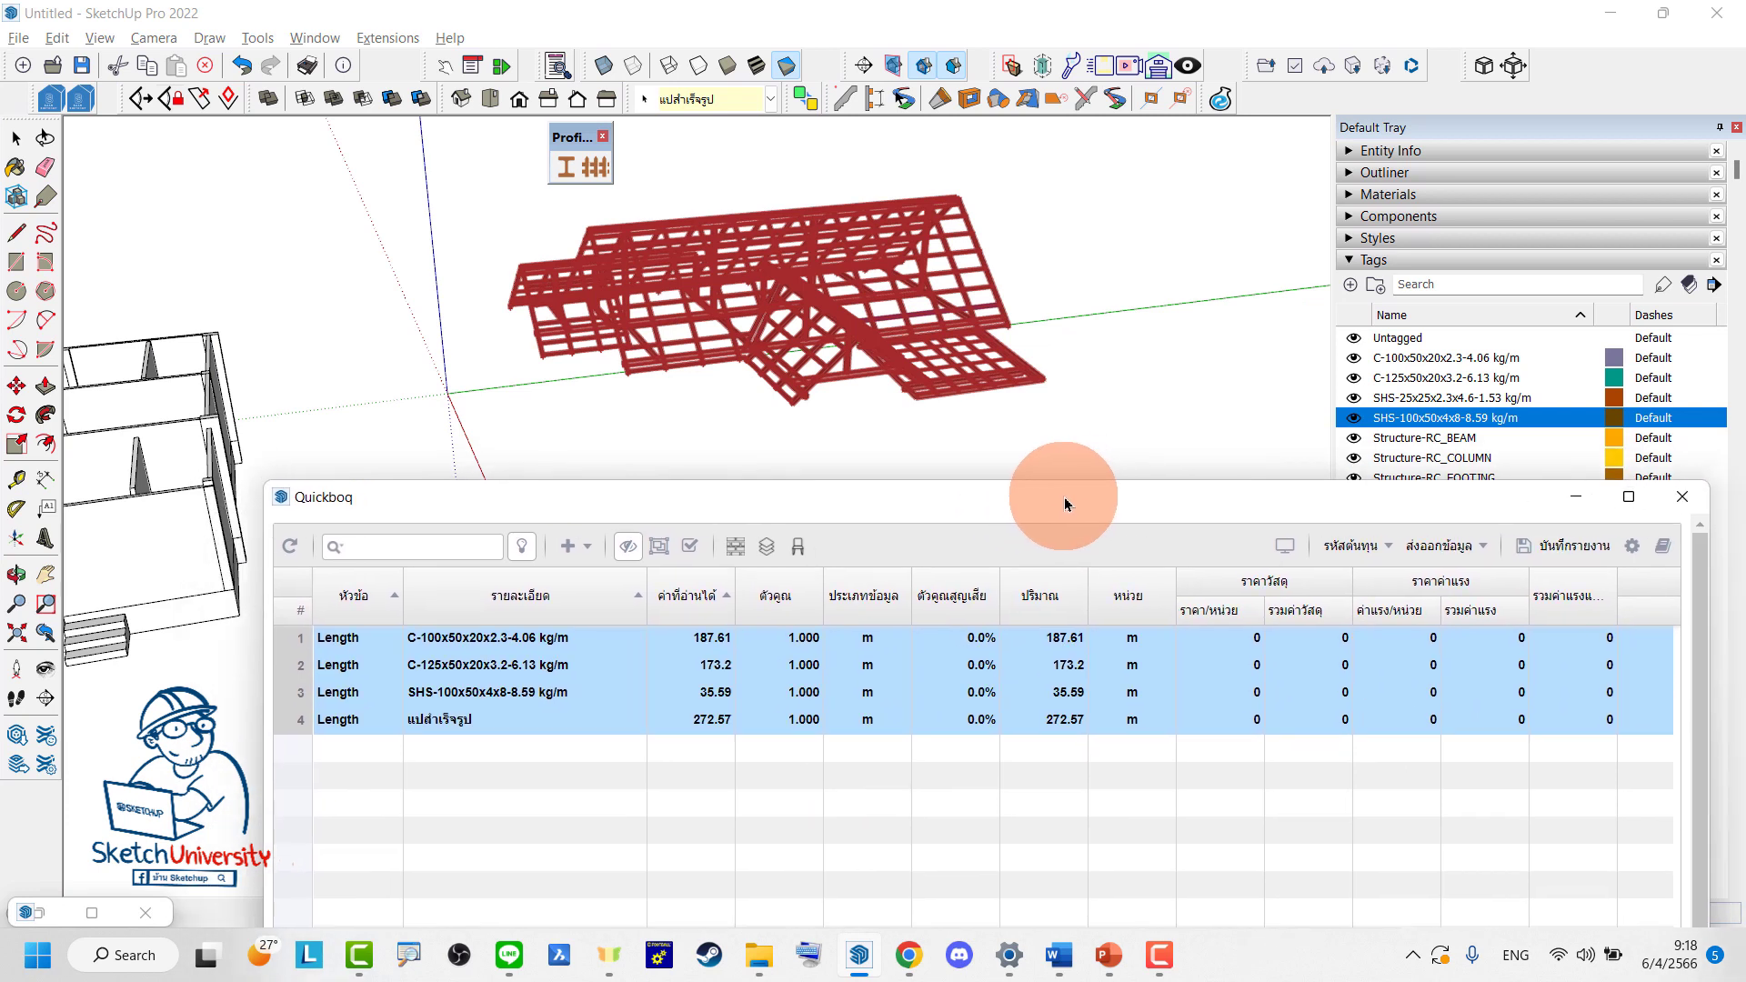
left_click(648, 596)
left_click_drag(648, 597, 624, 597)
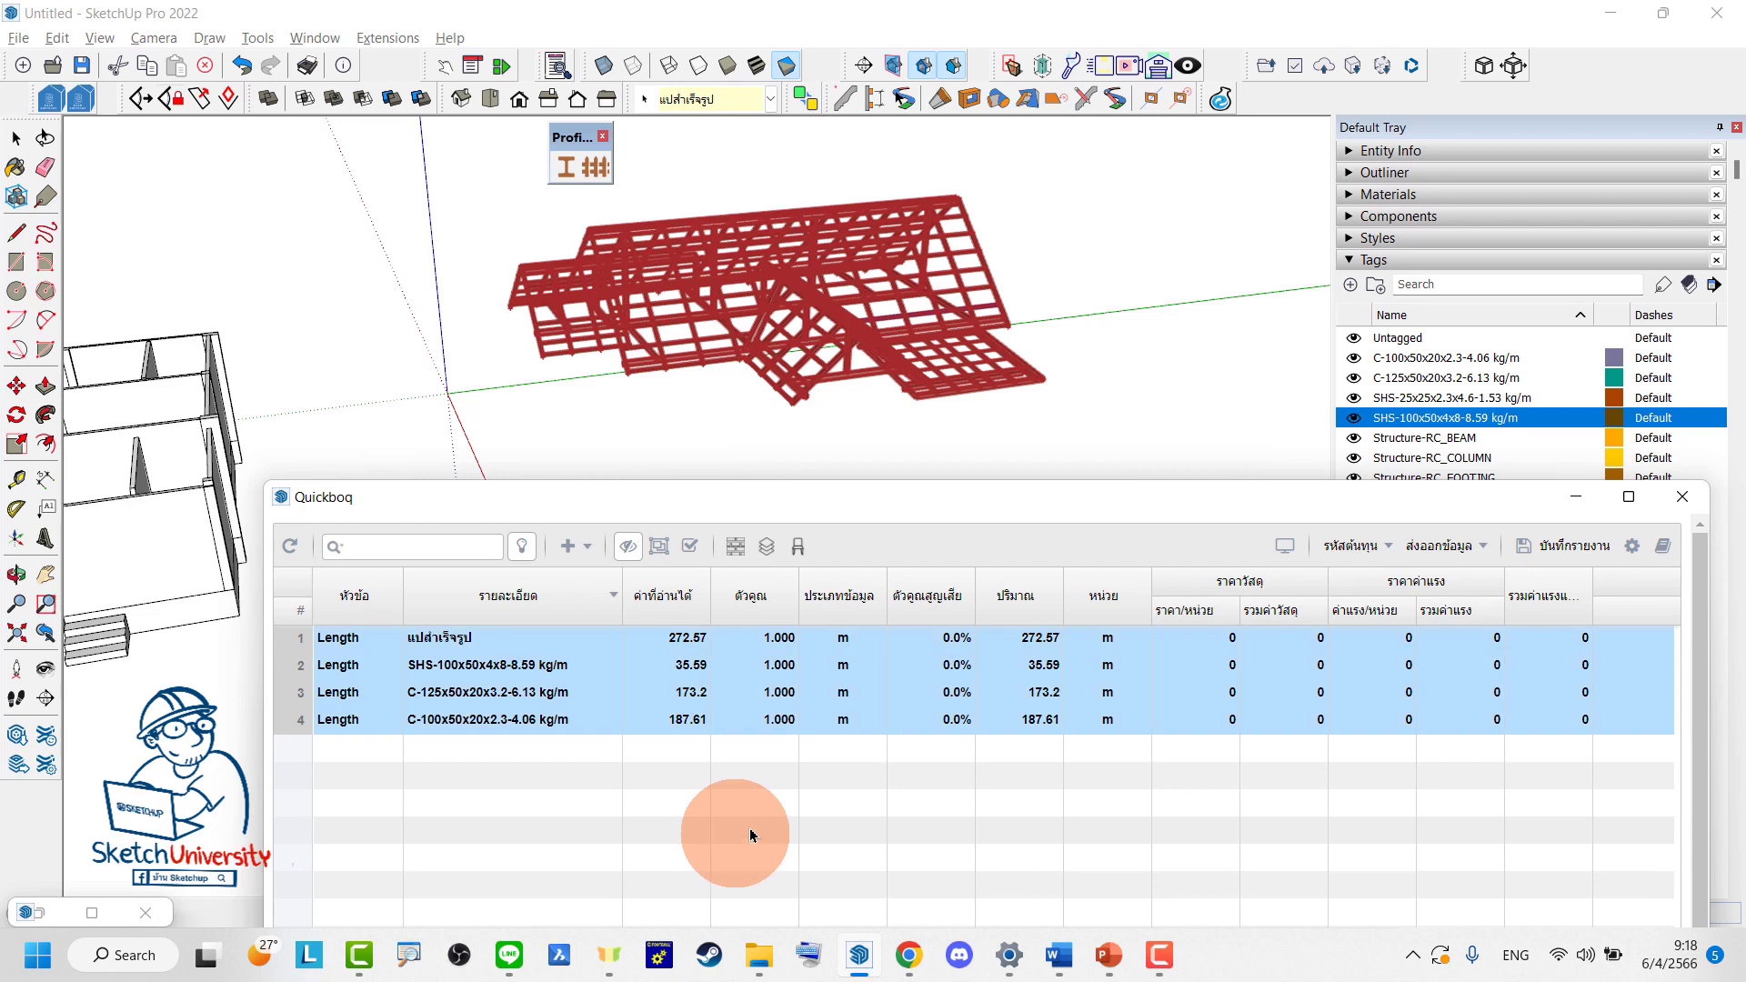
Select the C-100, C-125 and แปสำเร็จรูป rows to highlight their members
left_click(796, 820)
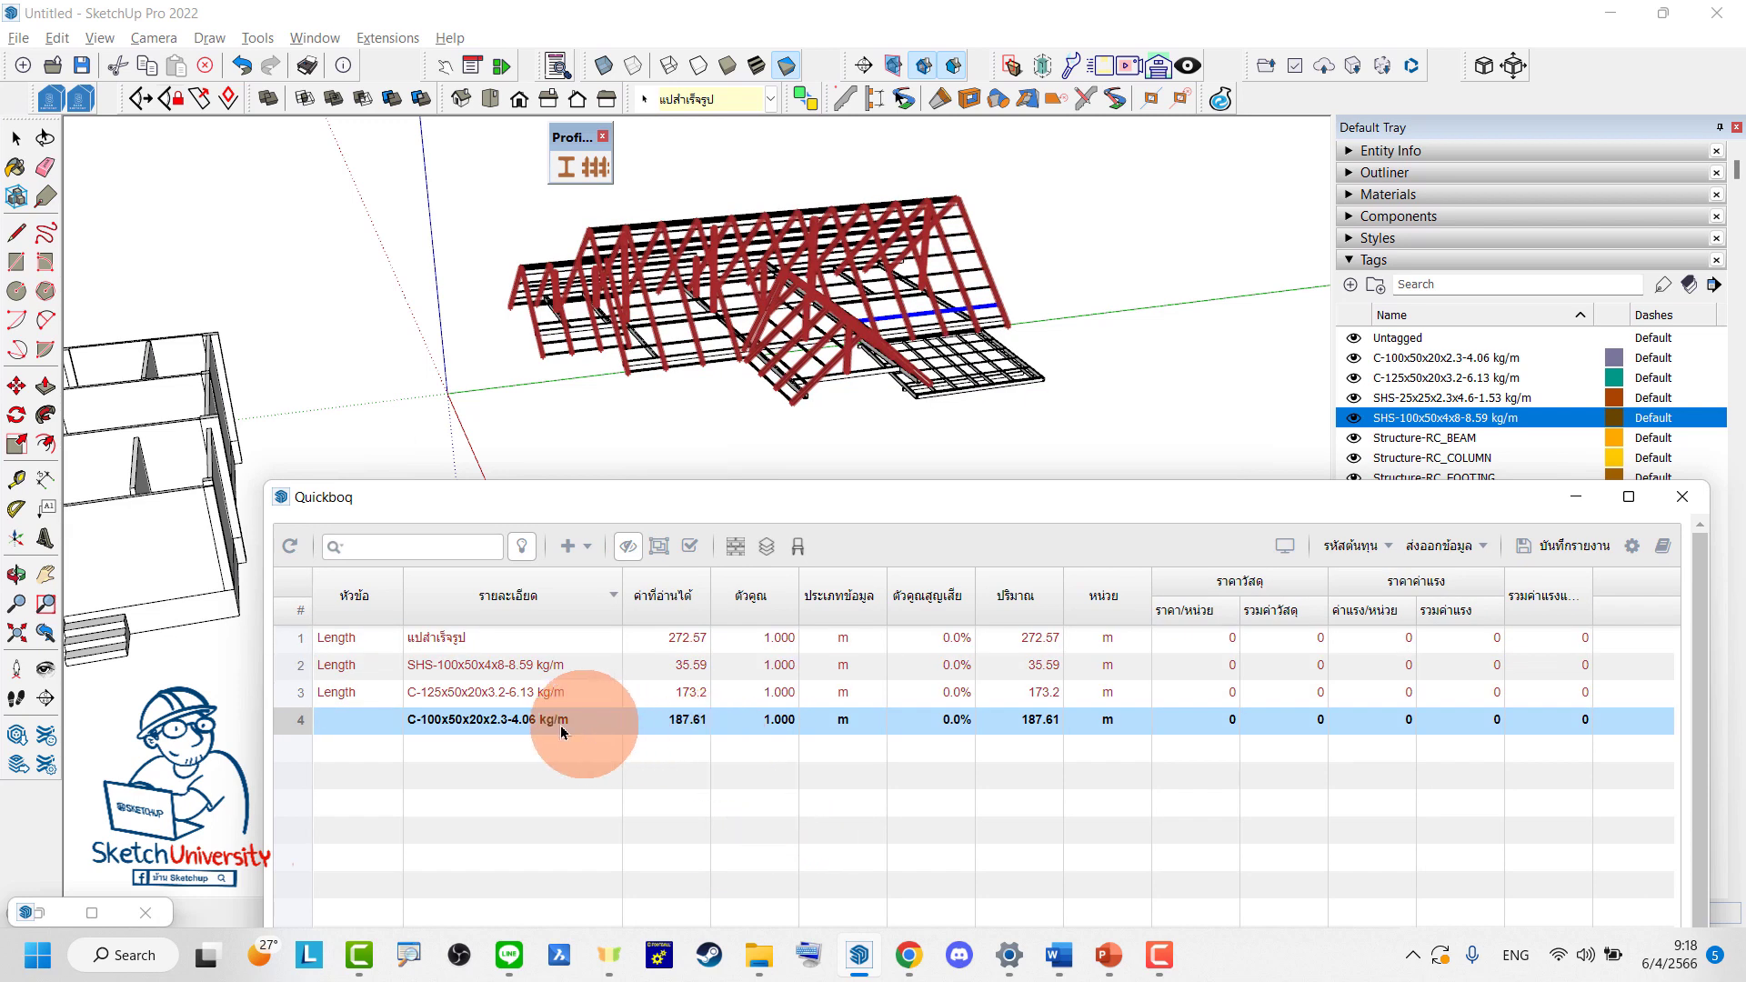
left_click(362, 693)
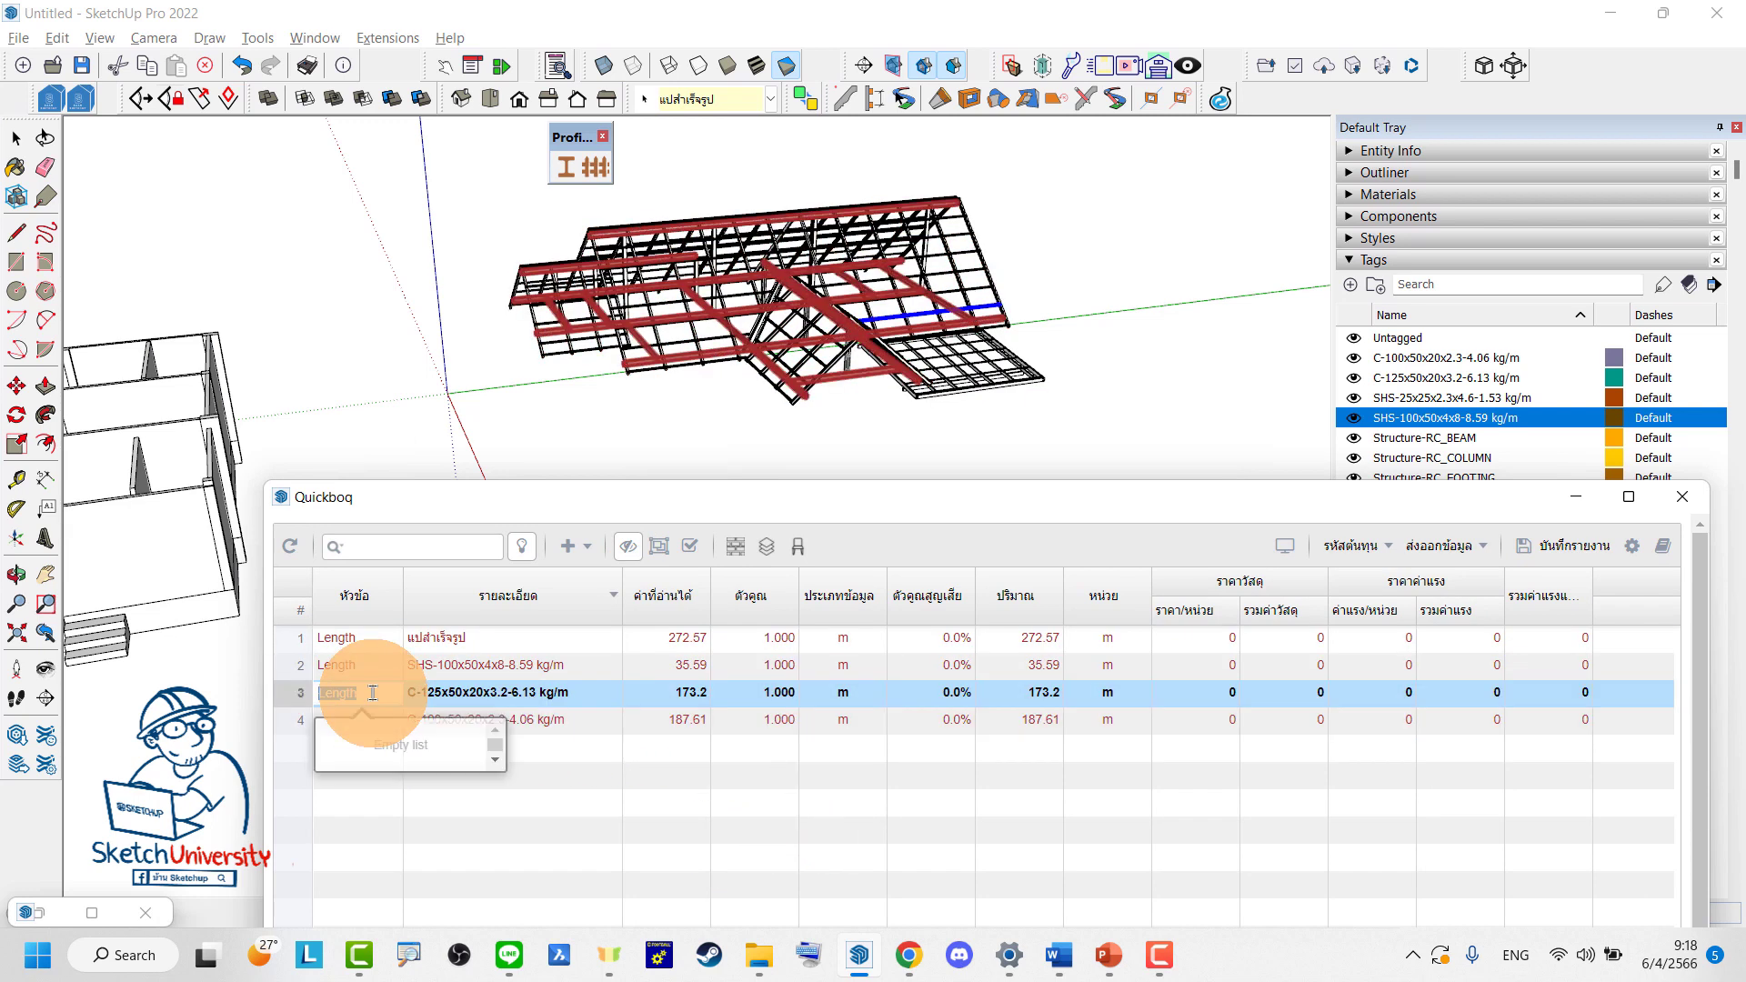
left_click(391, 722)
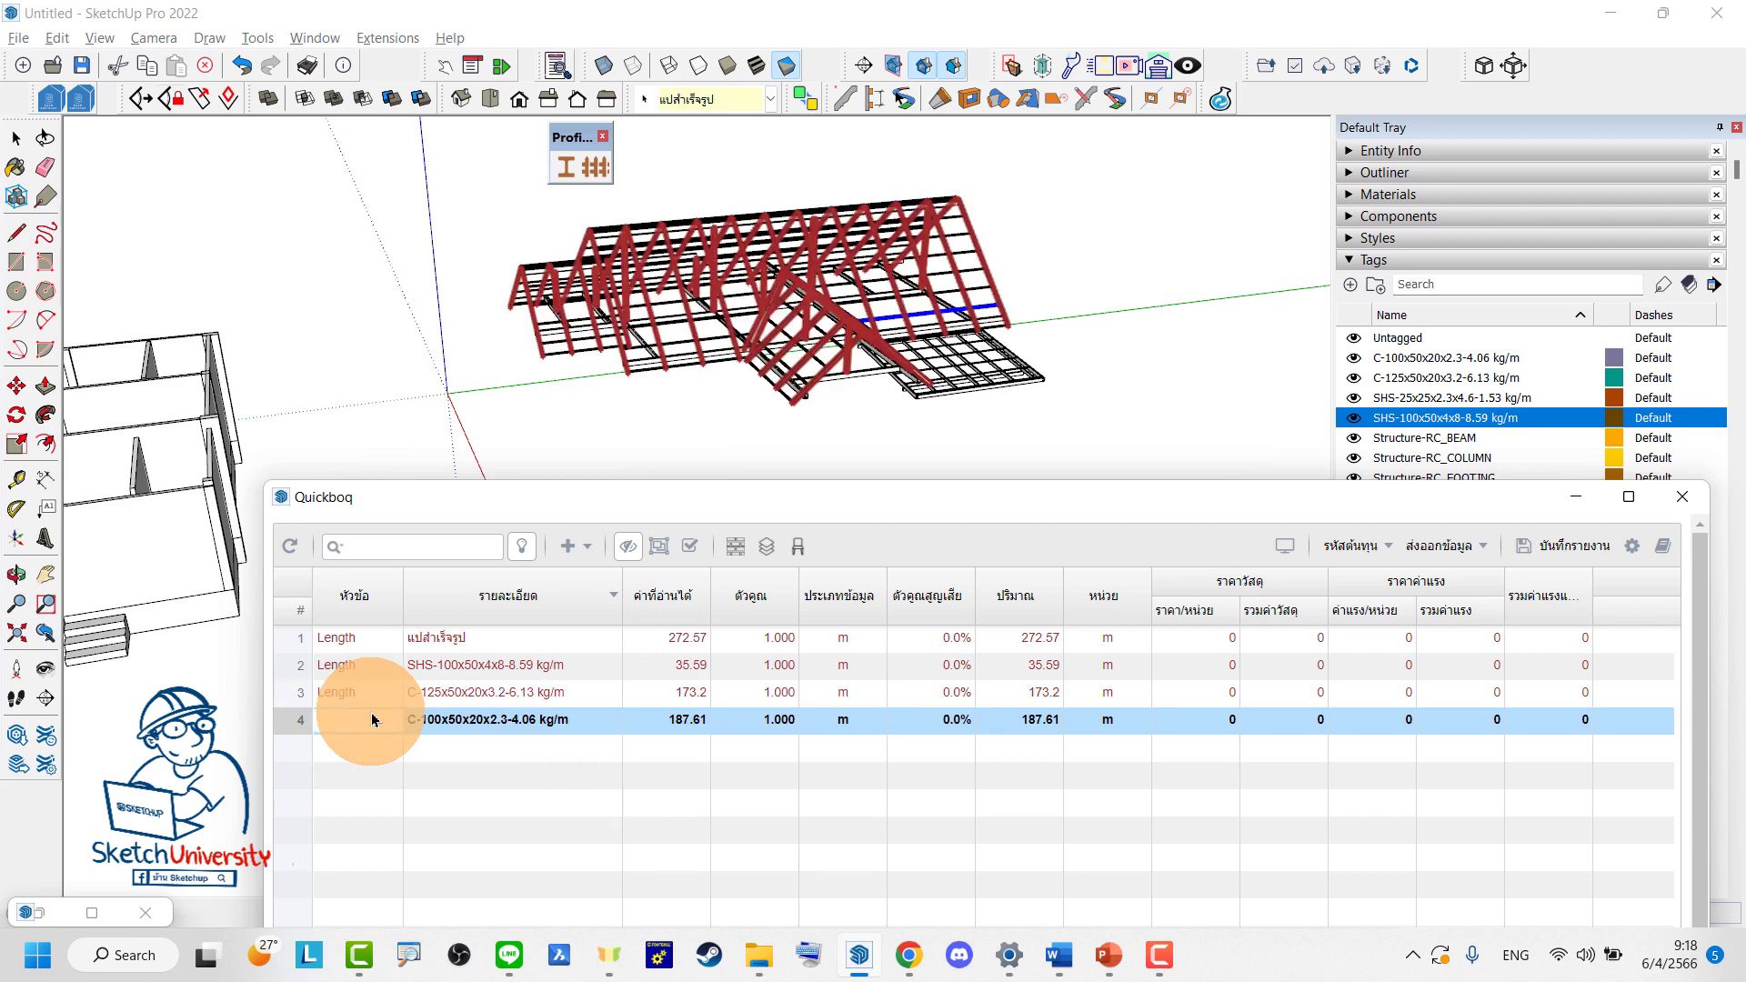
type("Length")
left_click(539, 802)
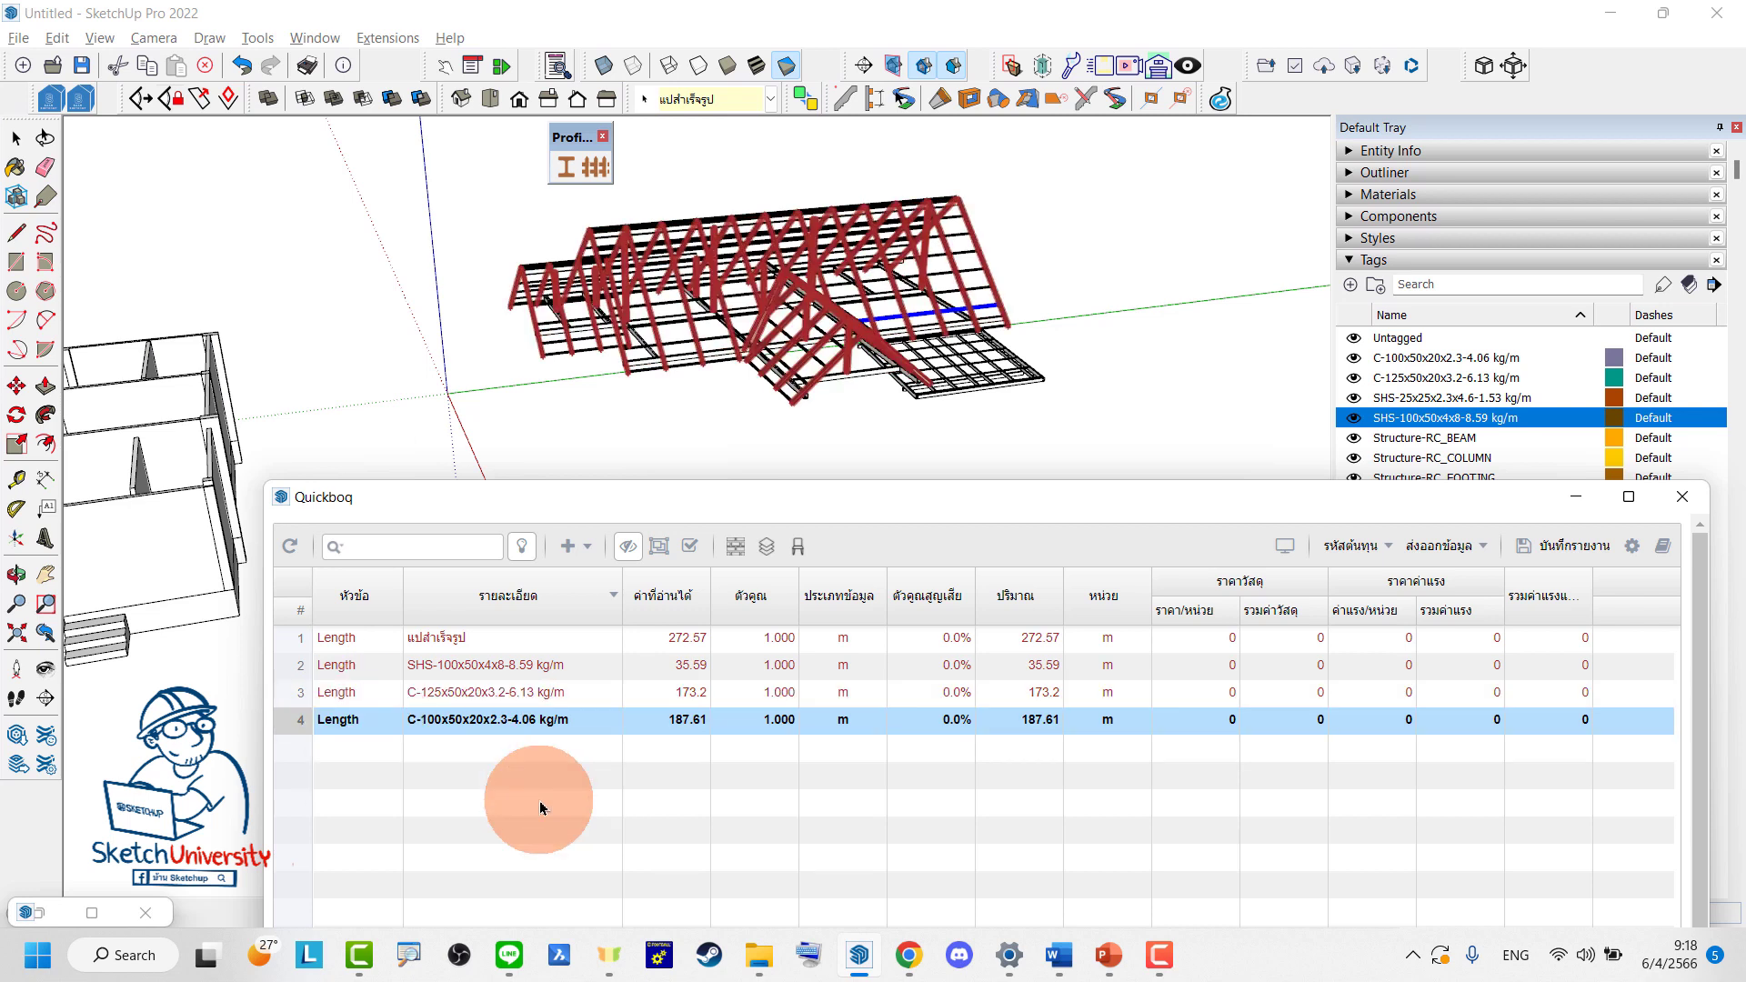
left_click(952, 643)
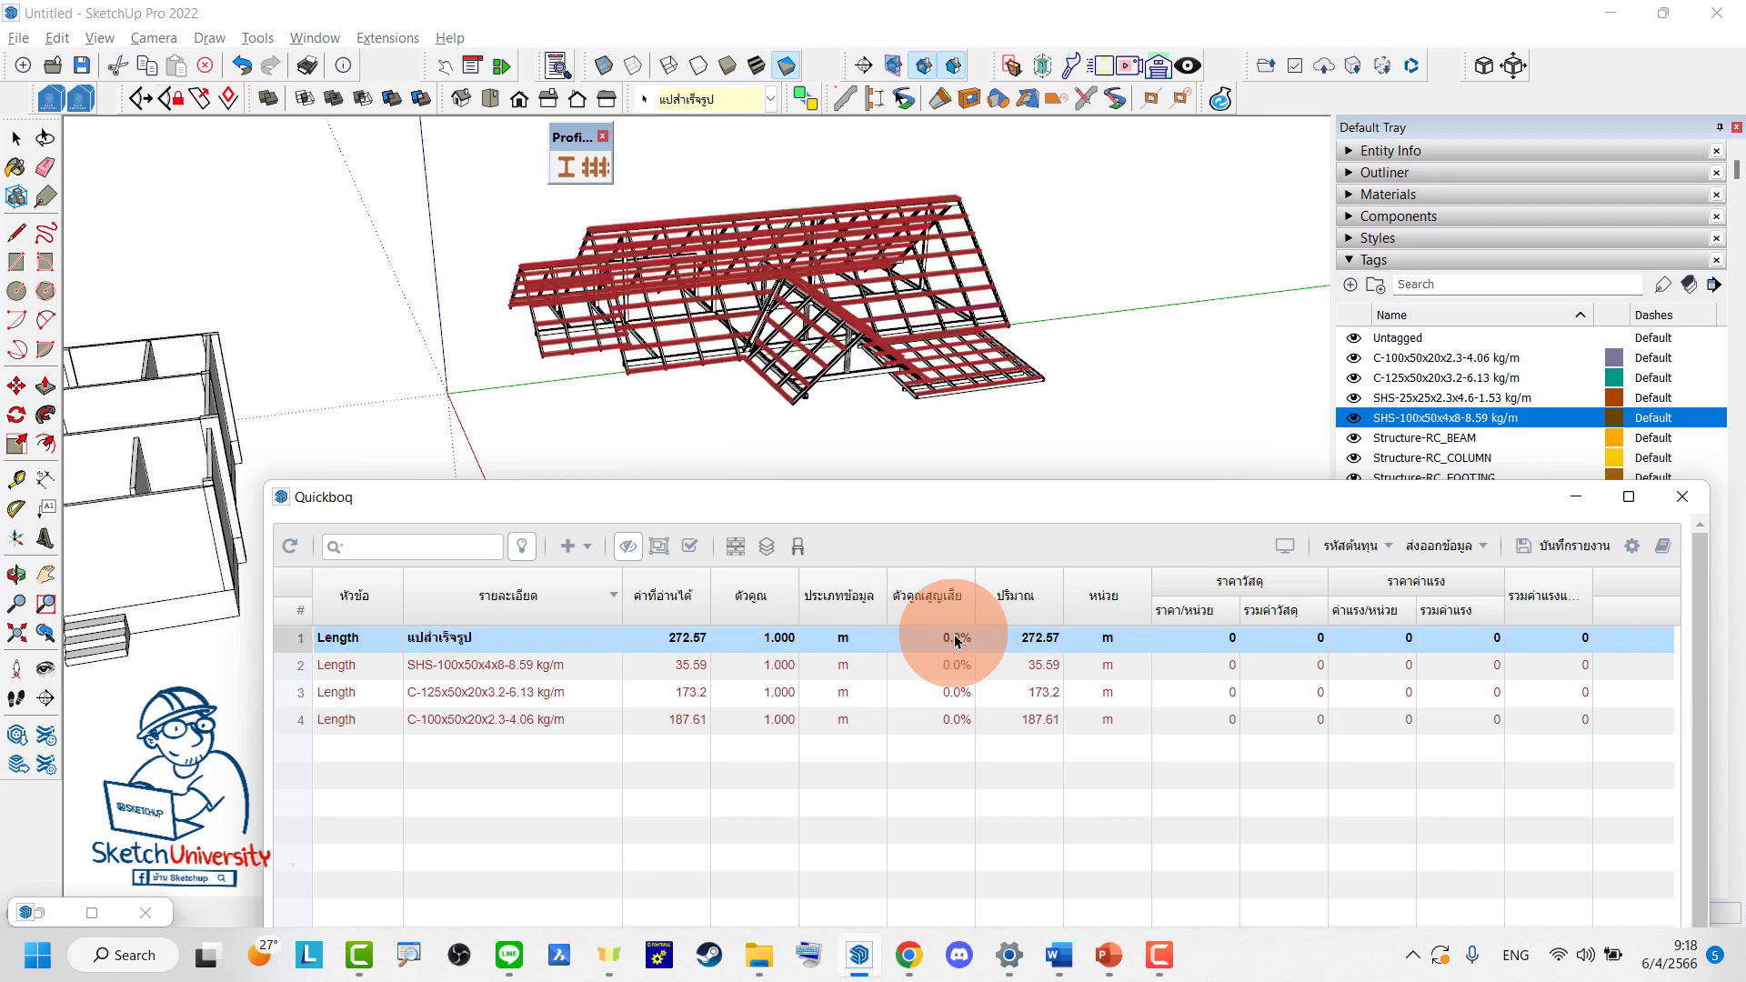
left_click(955, 641)
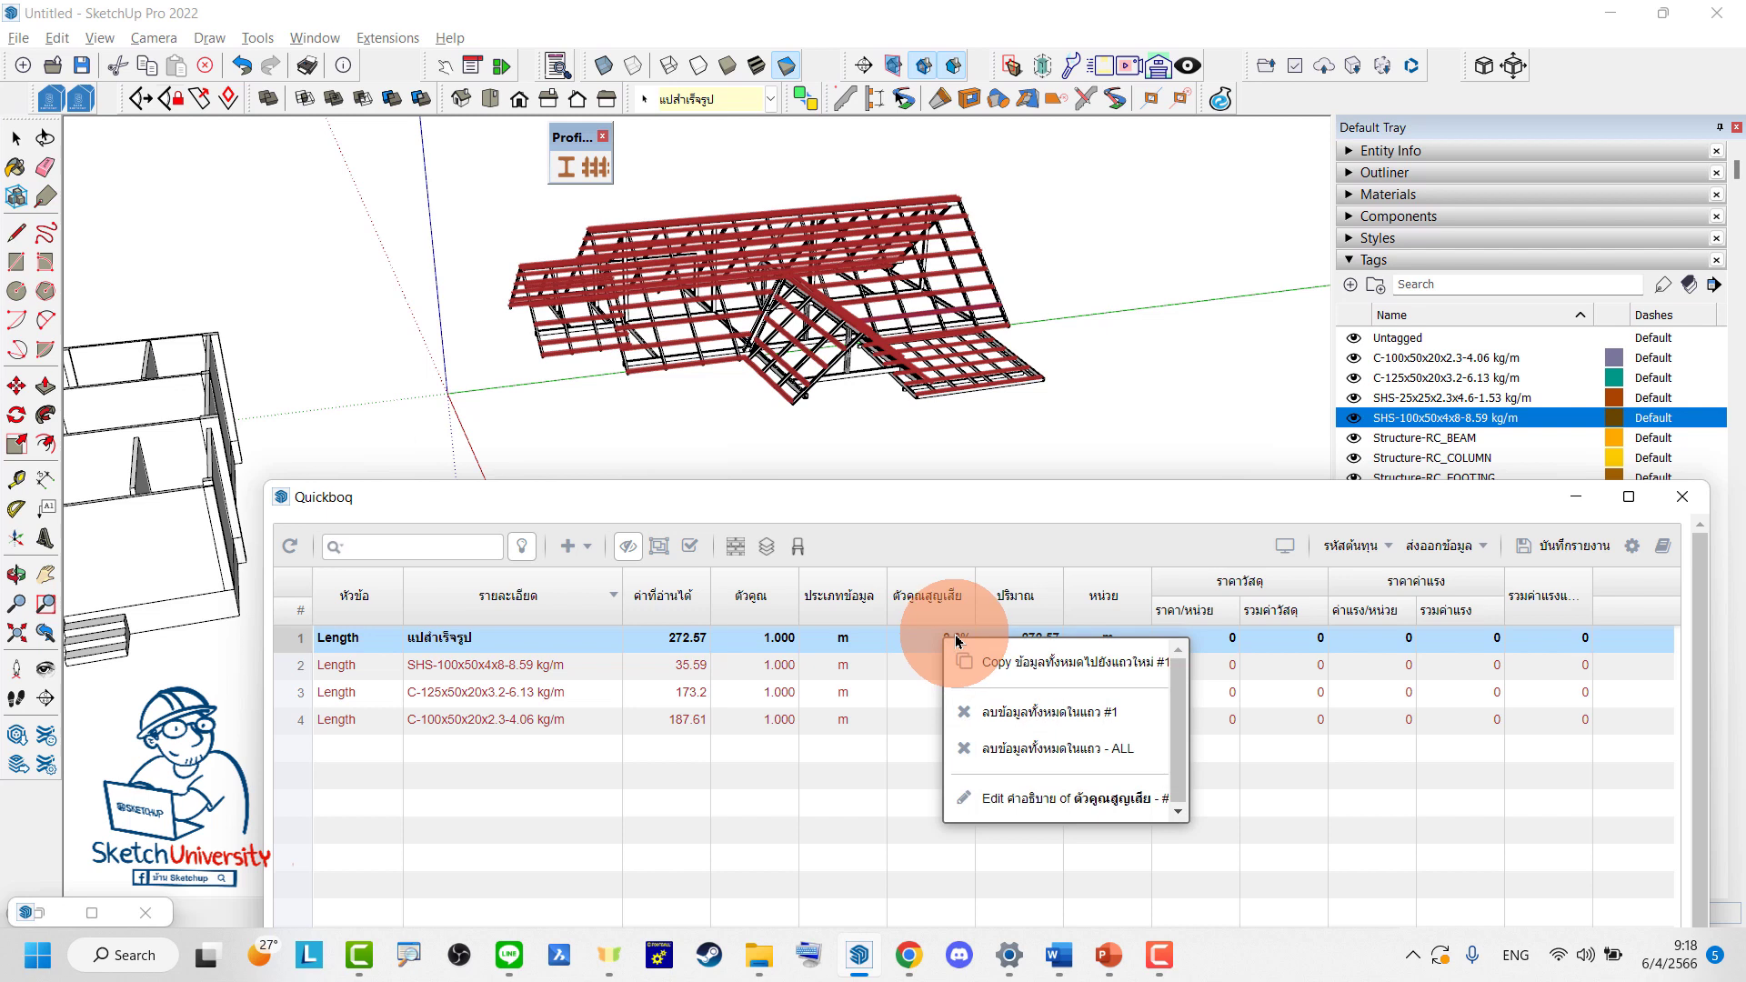
Edit and apply the แปสำเร็จรูป row's loss-factor formula from its context menu
left_click(523, 545)
left_click(872, 454)
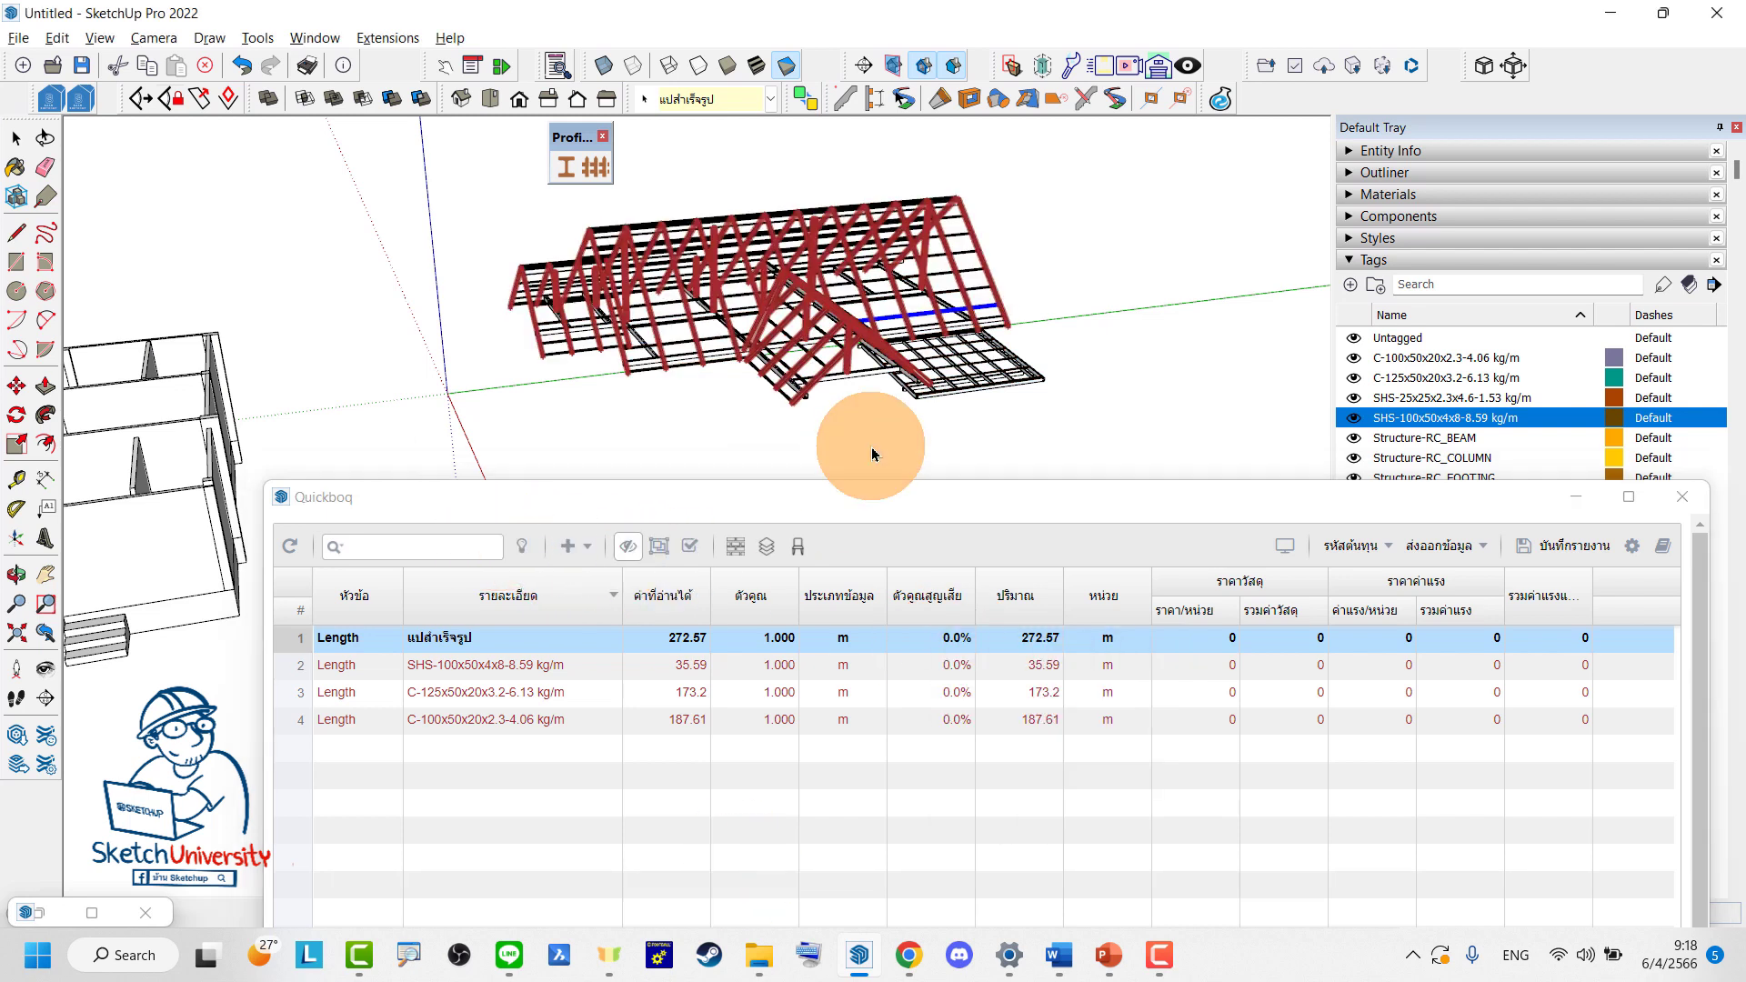
left_click(872, 454)
left_click(946, 644)
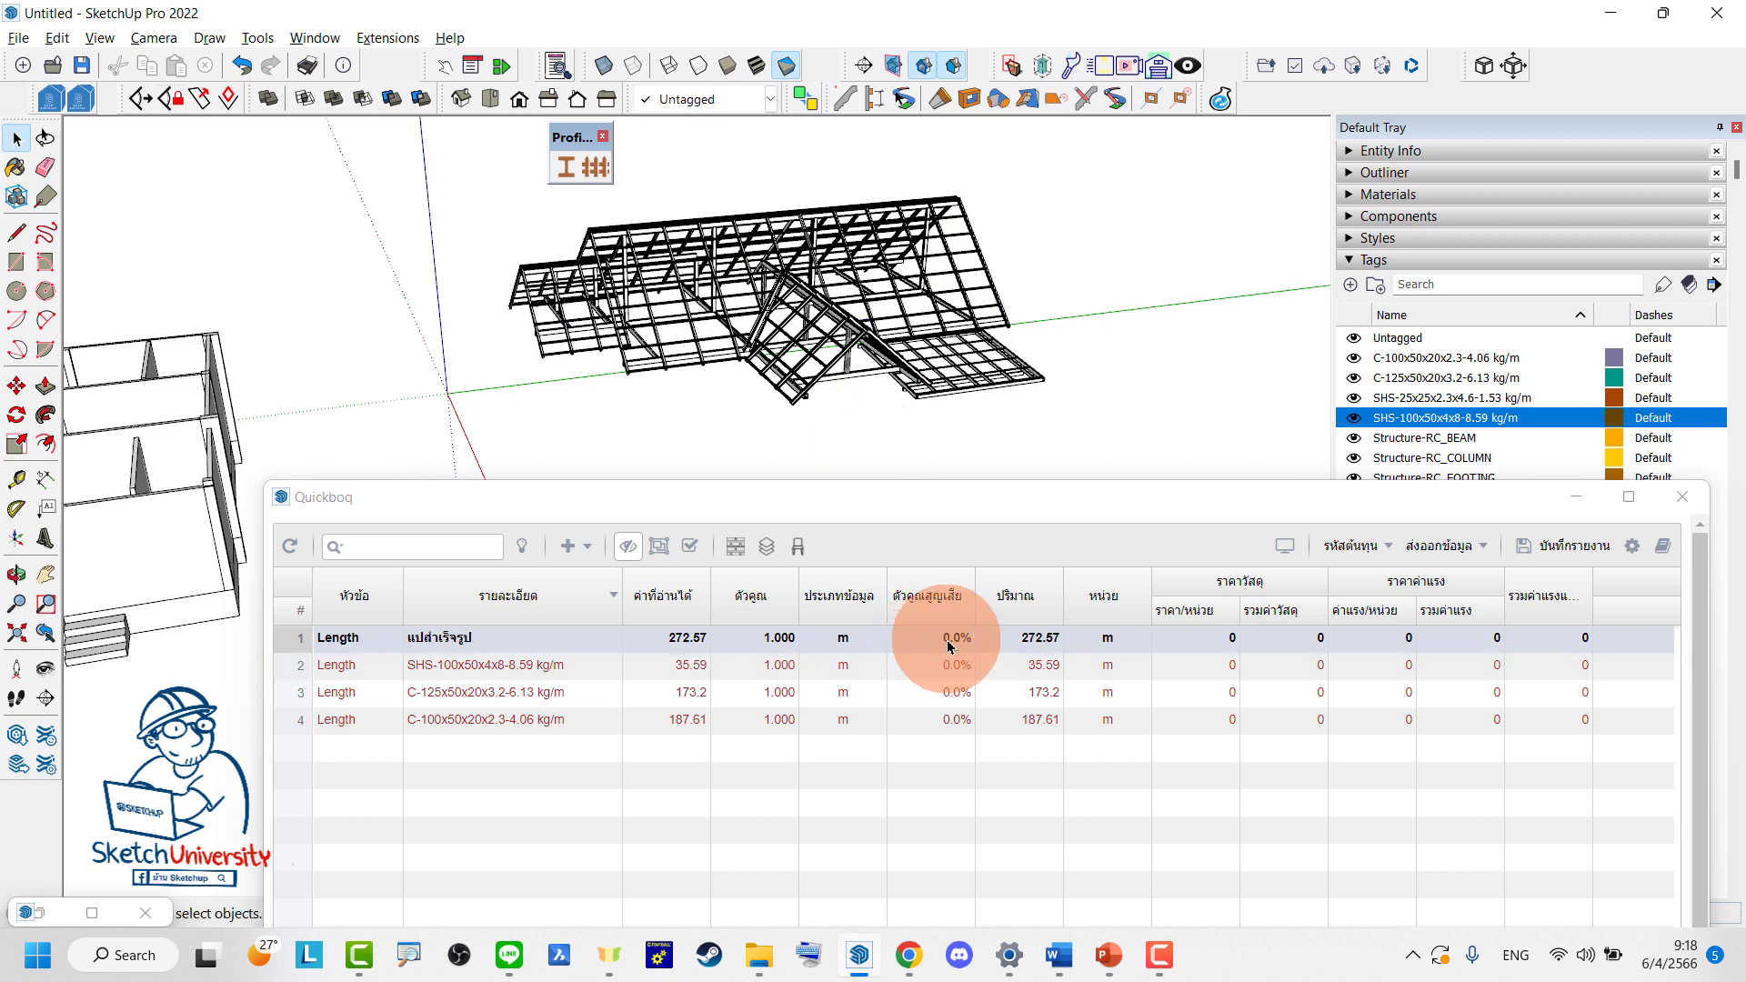
right_click(947, 644)
left_click(1030, 805)
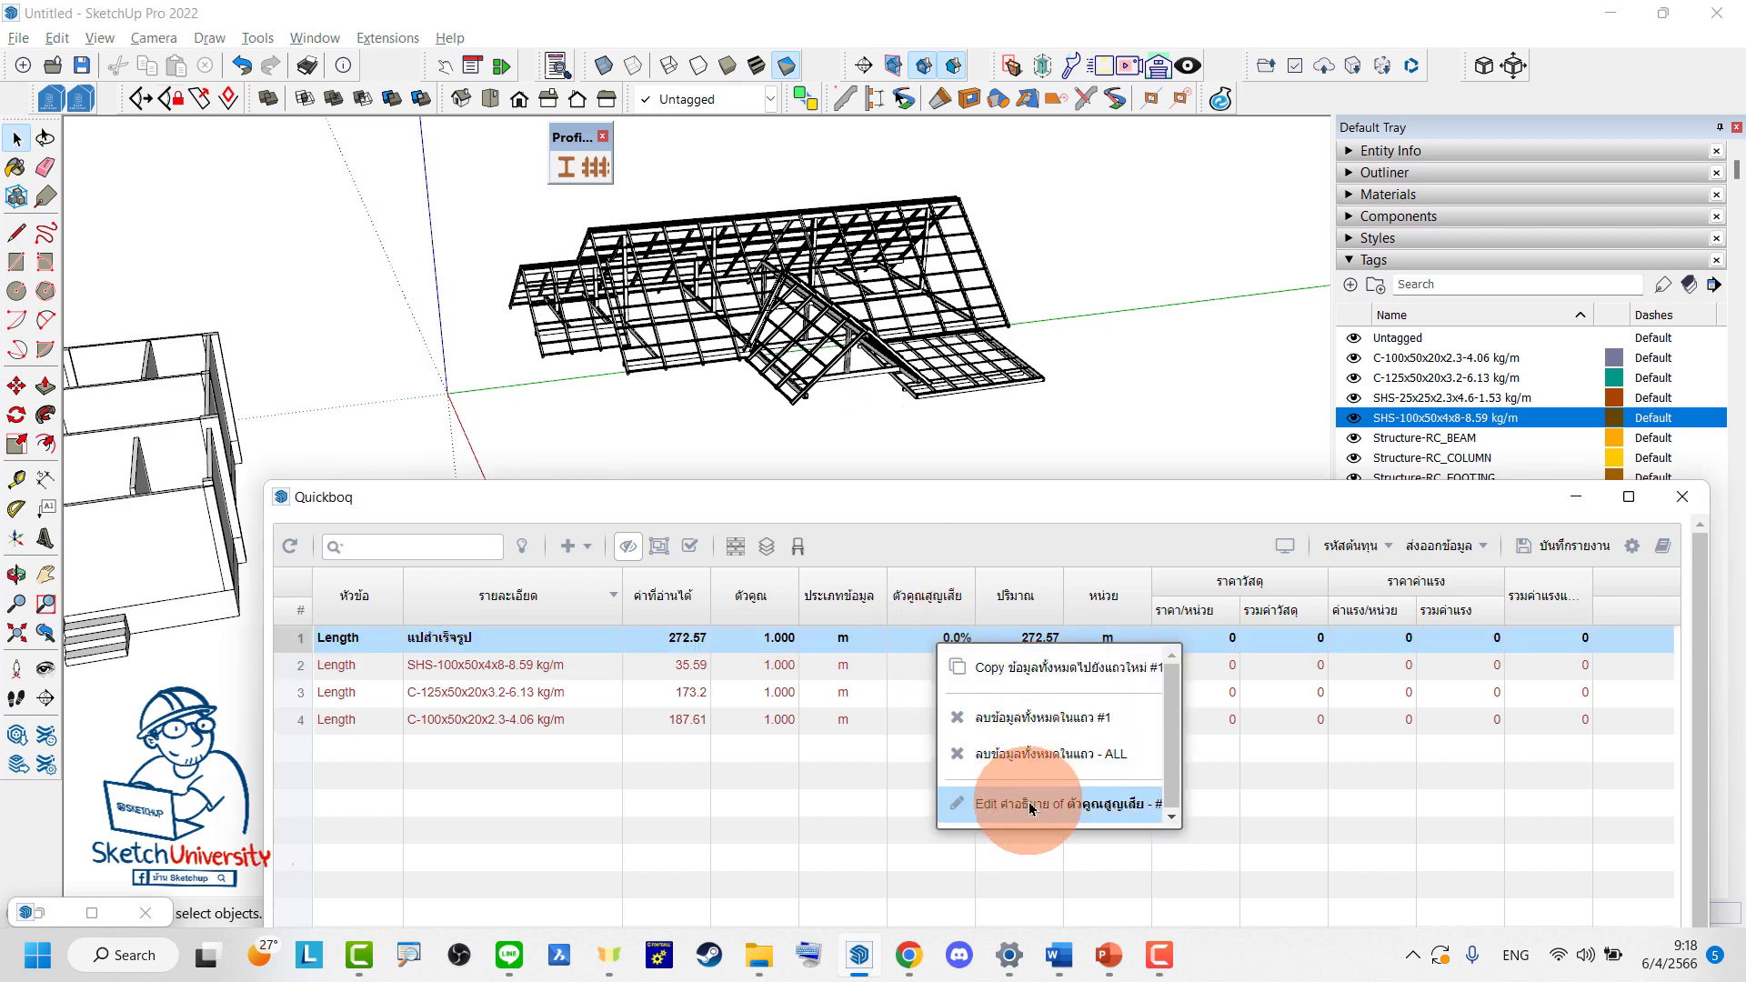
right_click(928, 636)
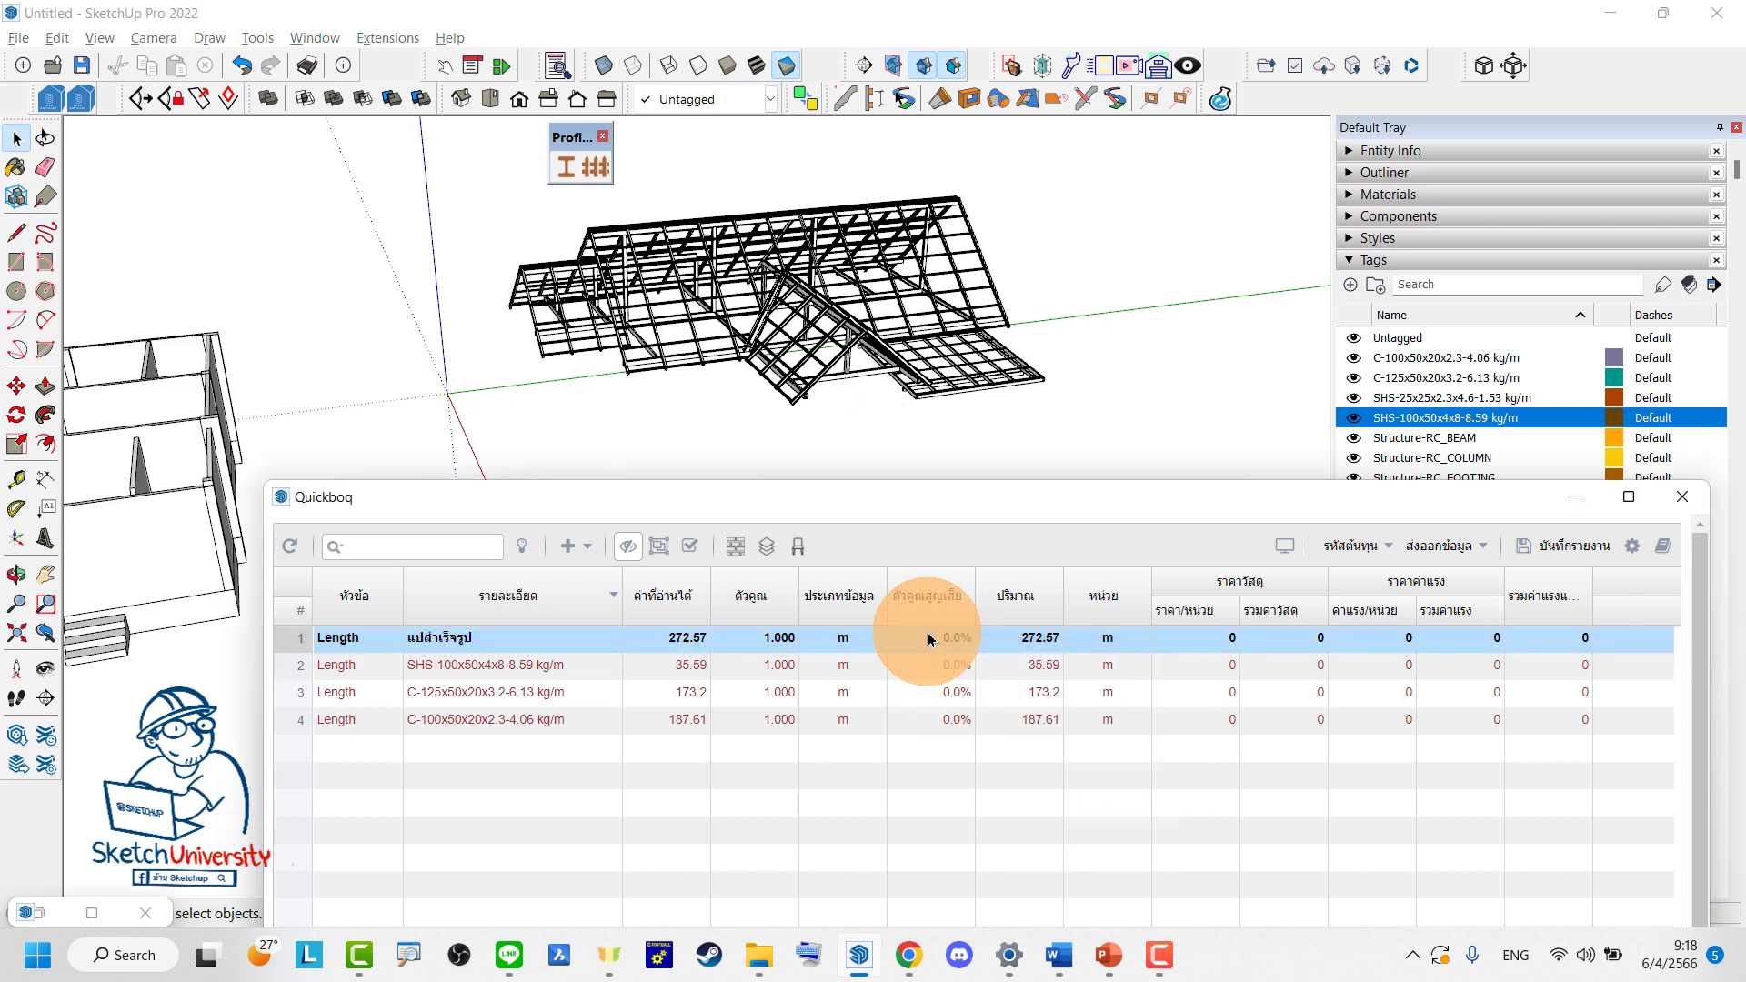
left_click(928, 637)
right_click(928, 638)
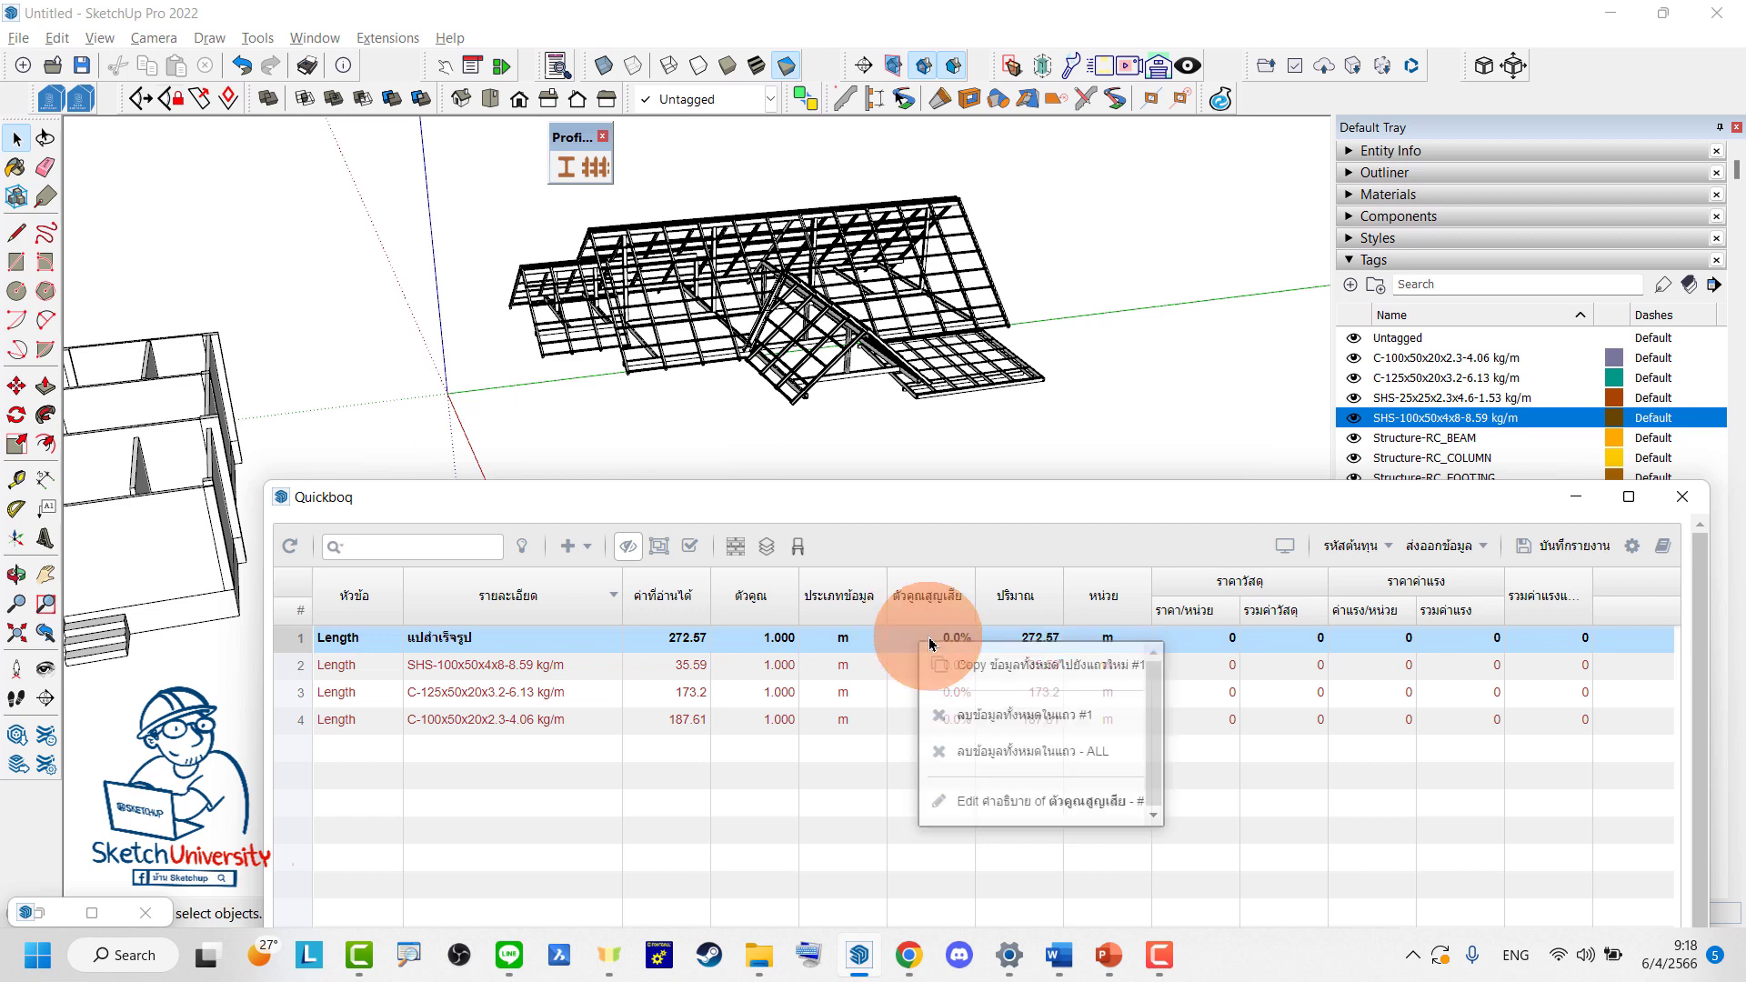
left_click(1018, 809)
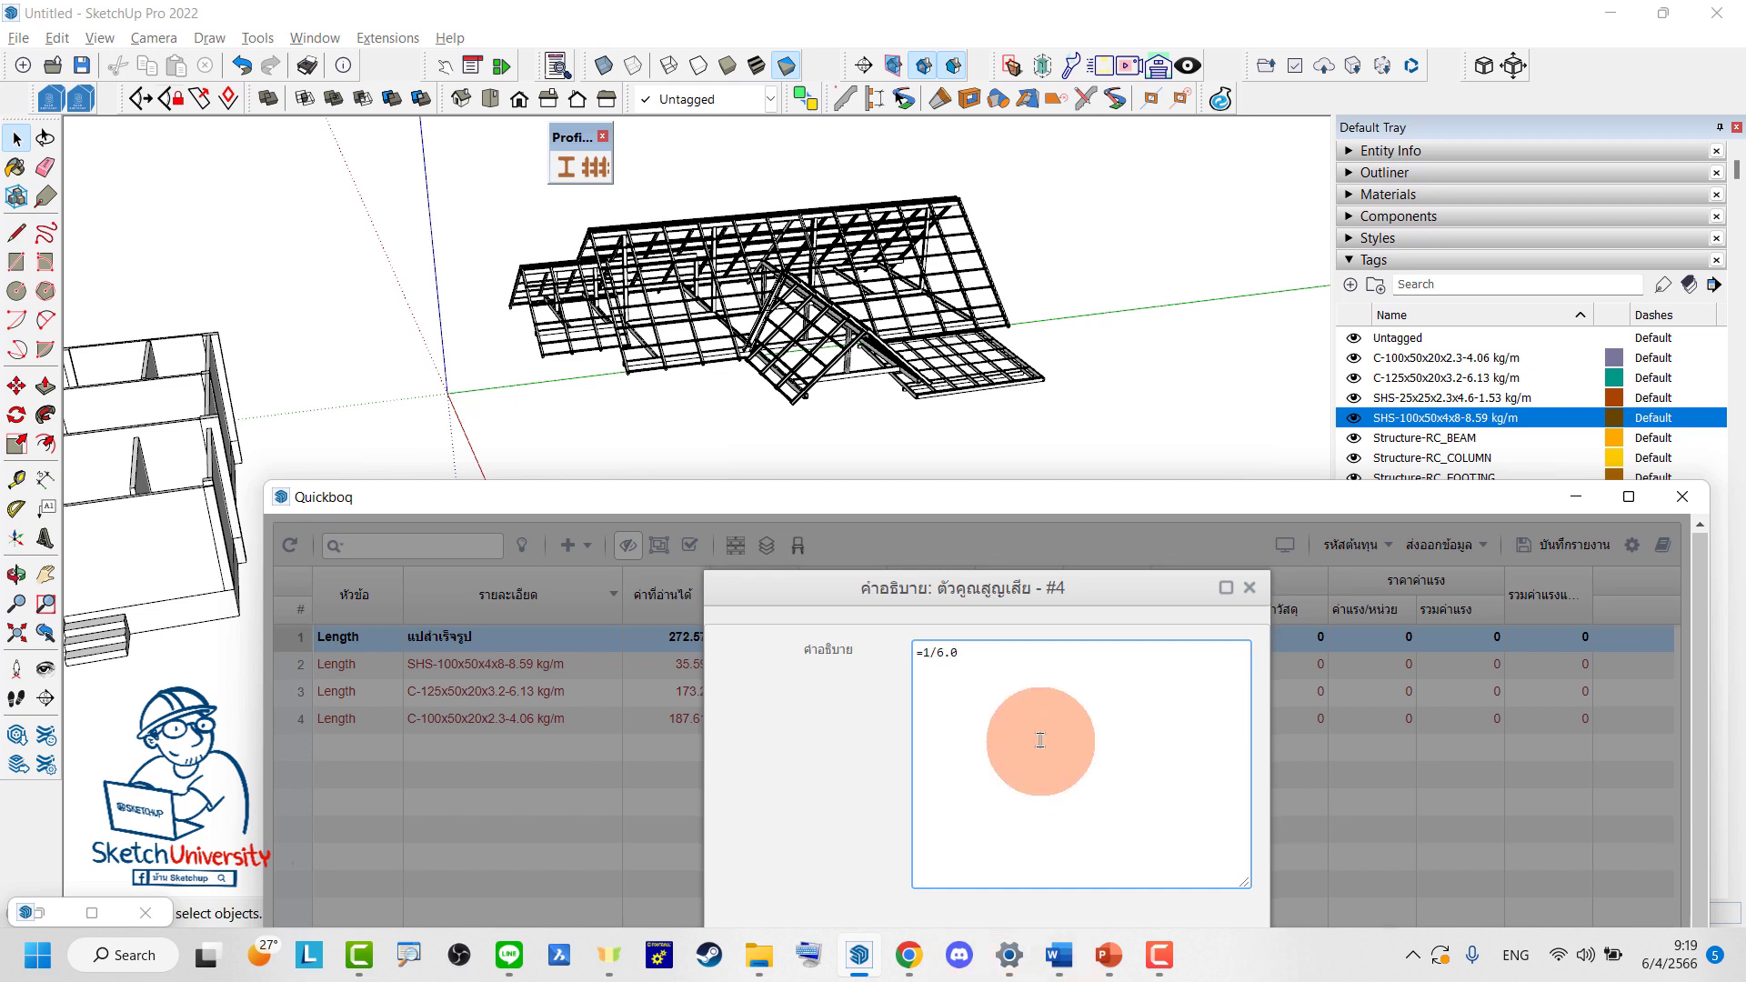
left_click_drag(1126, 506, 1119, 364)
left_click(929, 846)
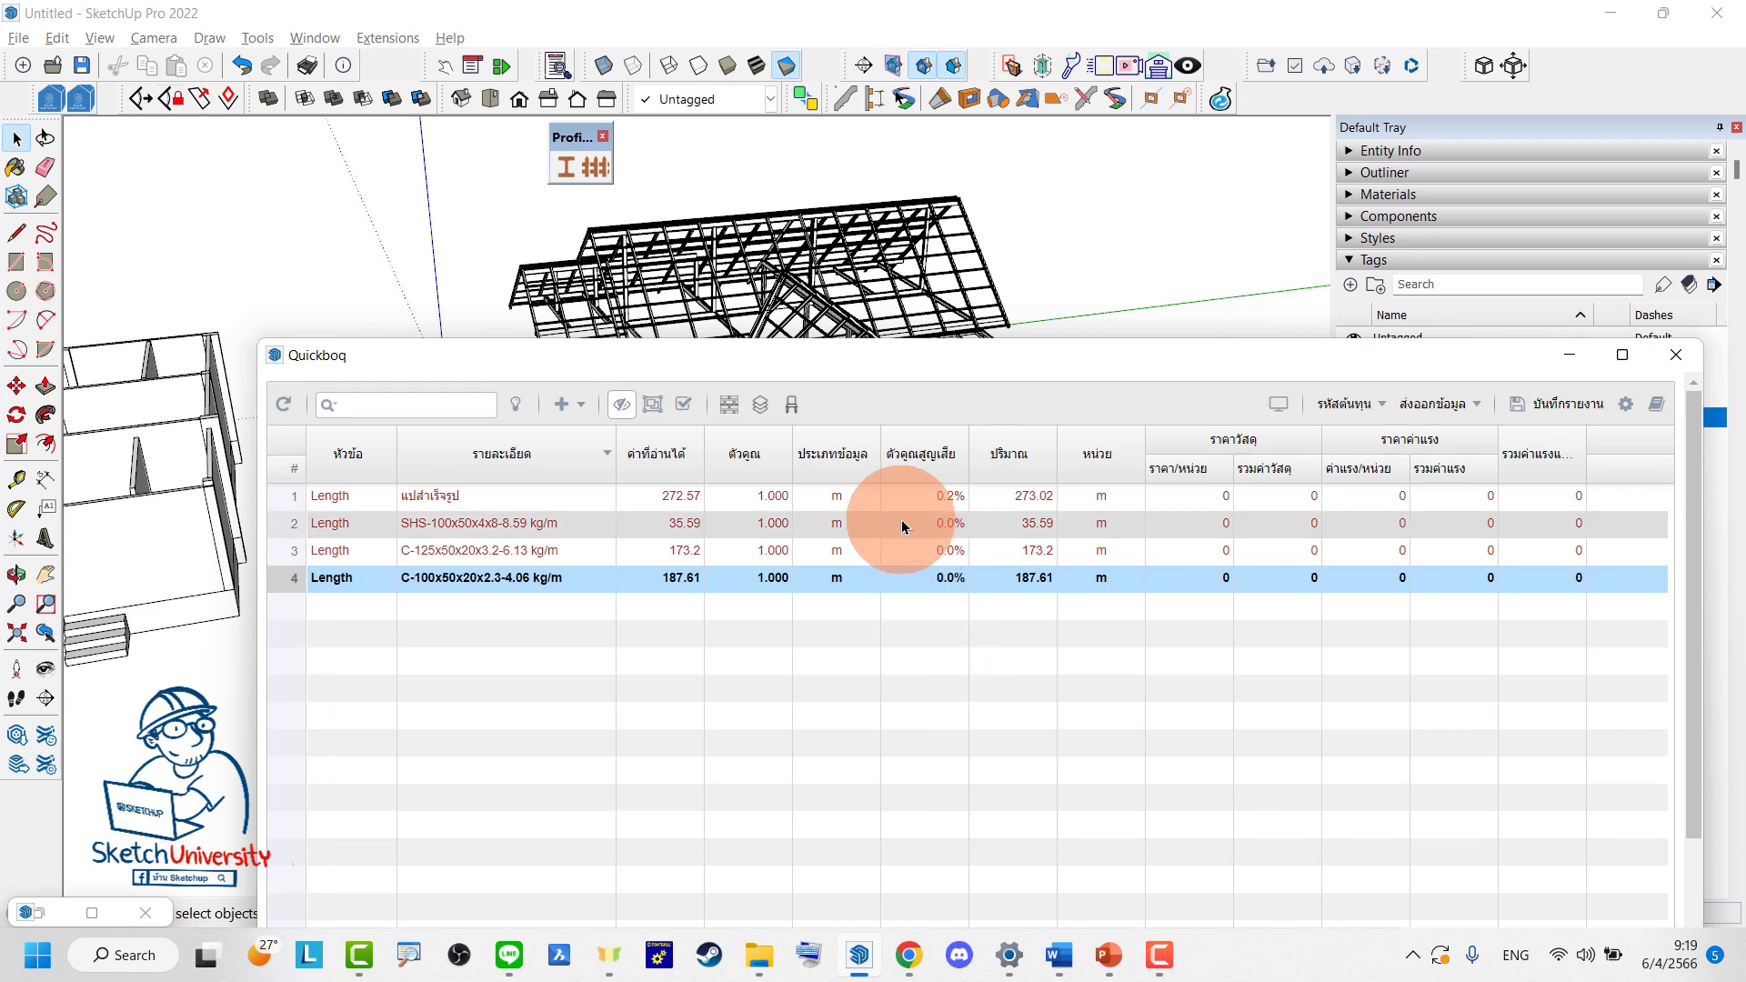
Reset the first row's loss factor to 0, so it reads 0.0%
left_click(951, 501)
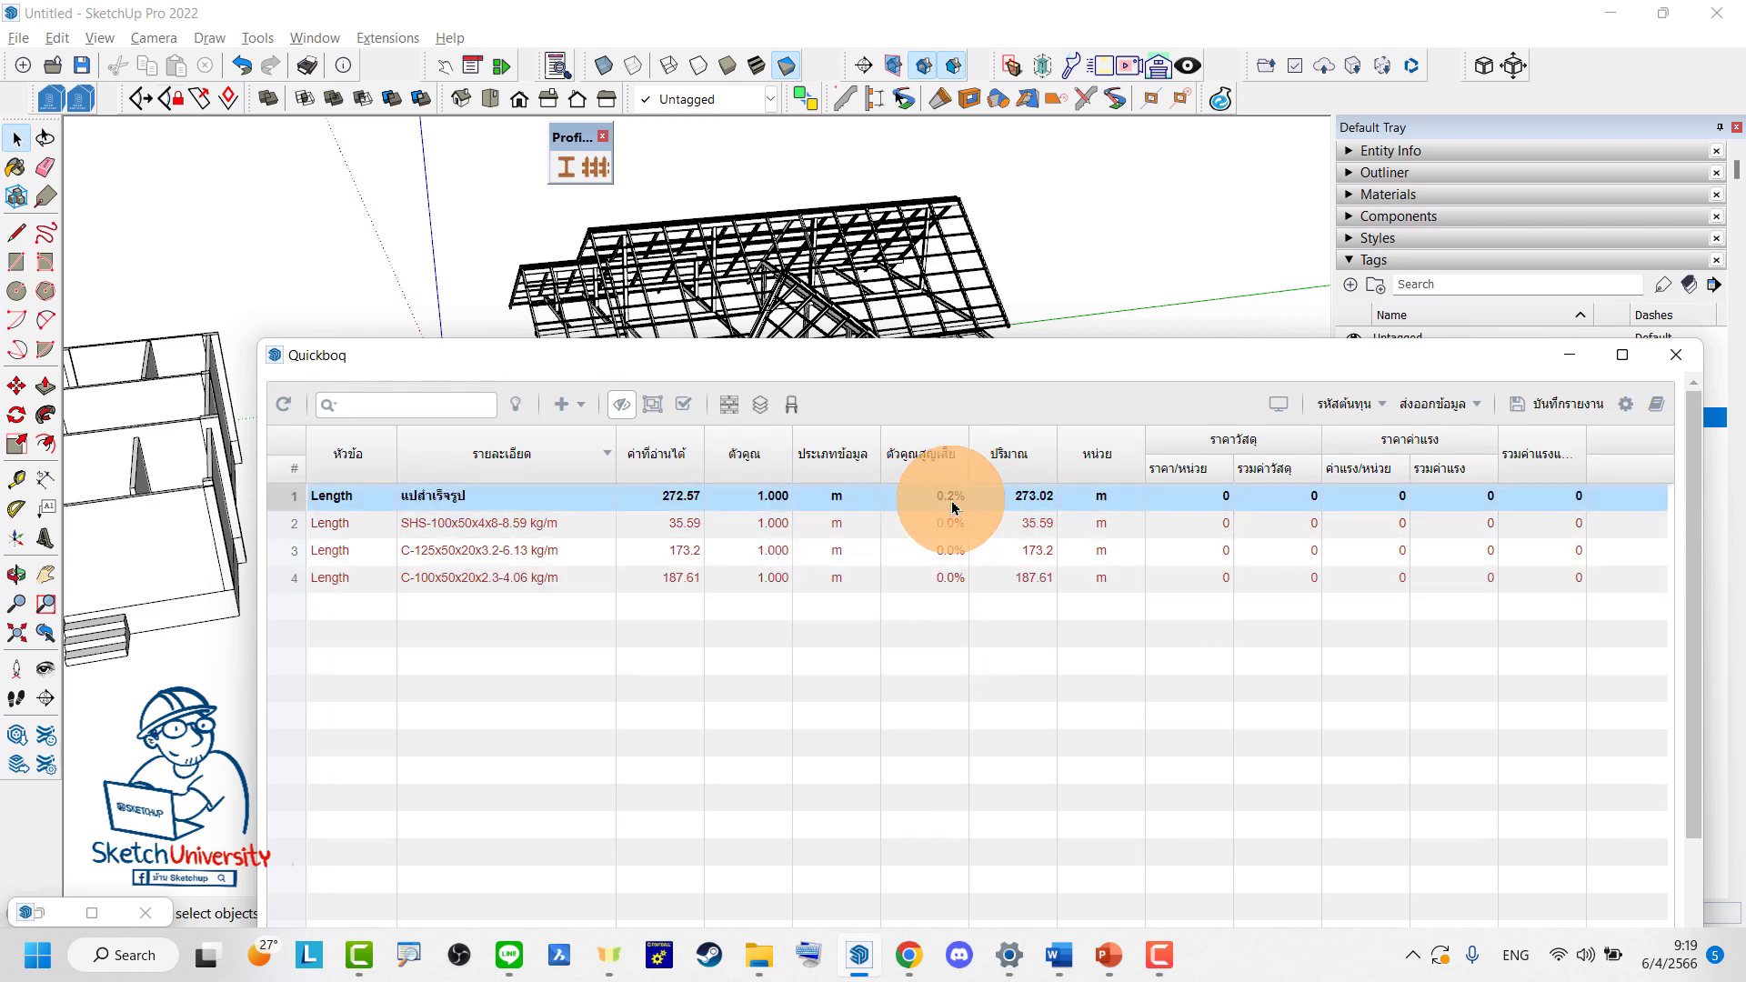
right_click(952, 506)
left_click(1001, 674)
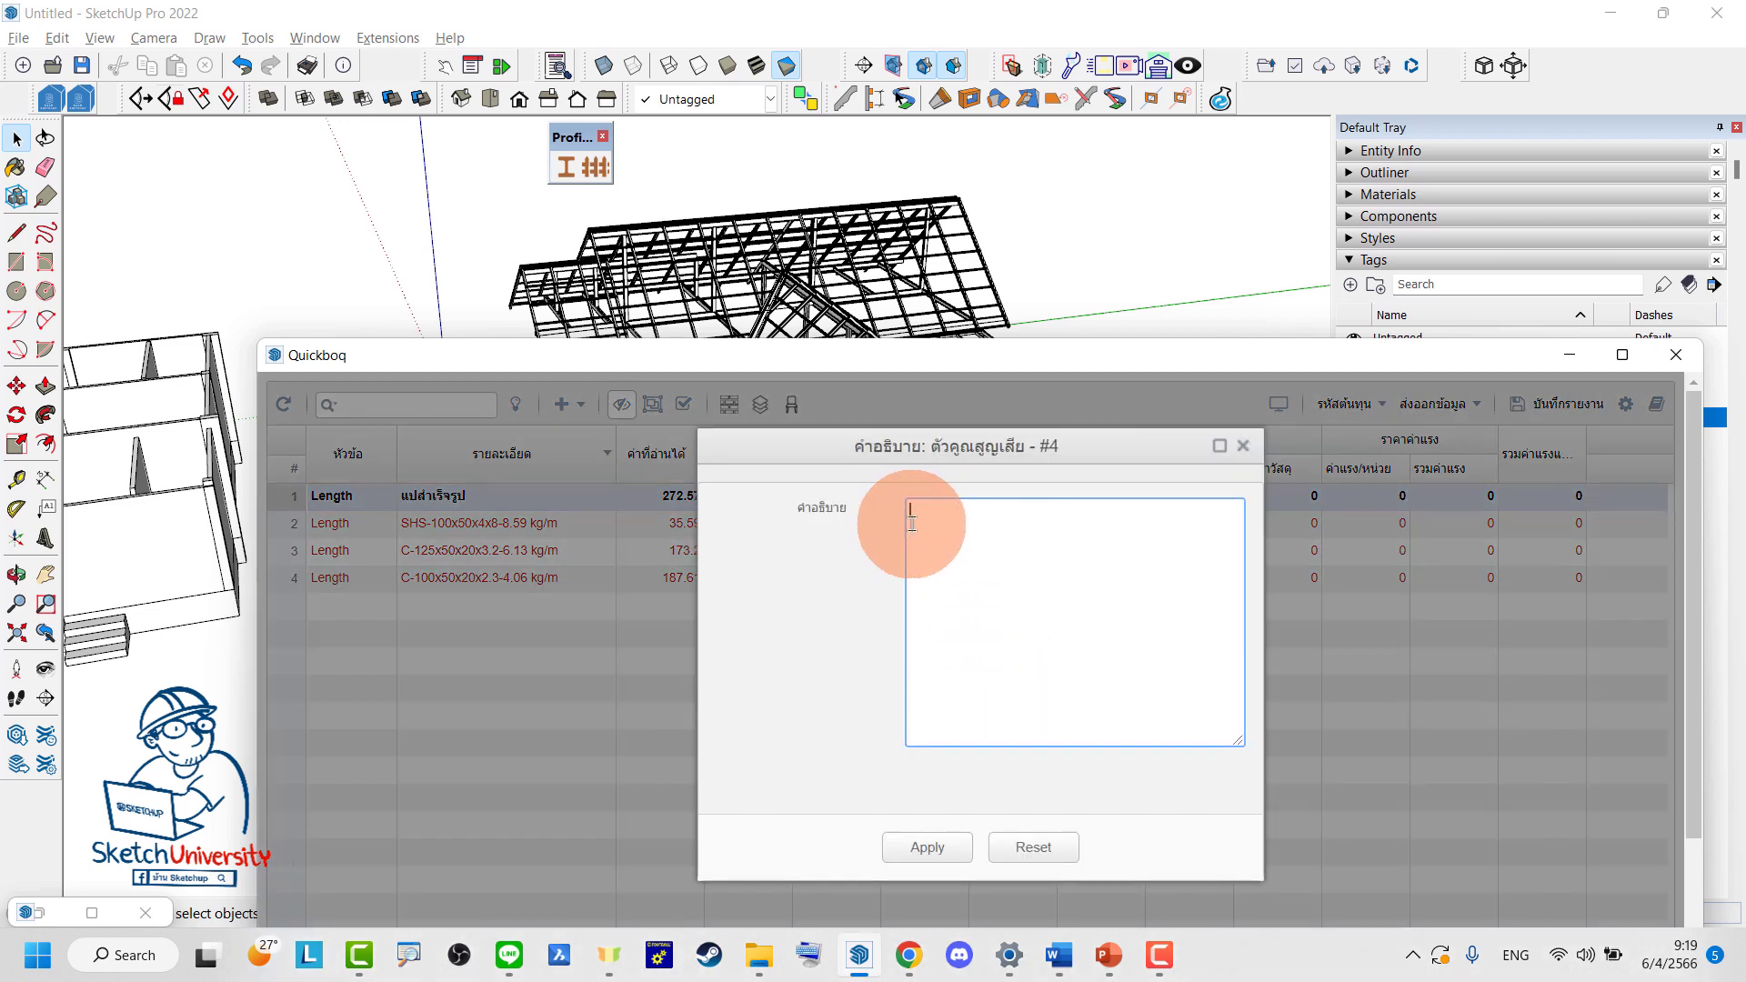
left_click(925, 848)
left_click(953, 499)
double_click(955, 503)
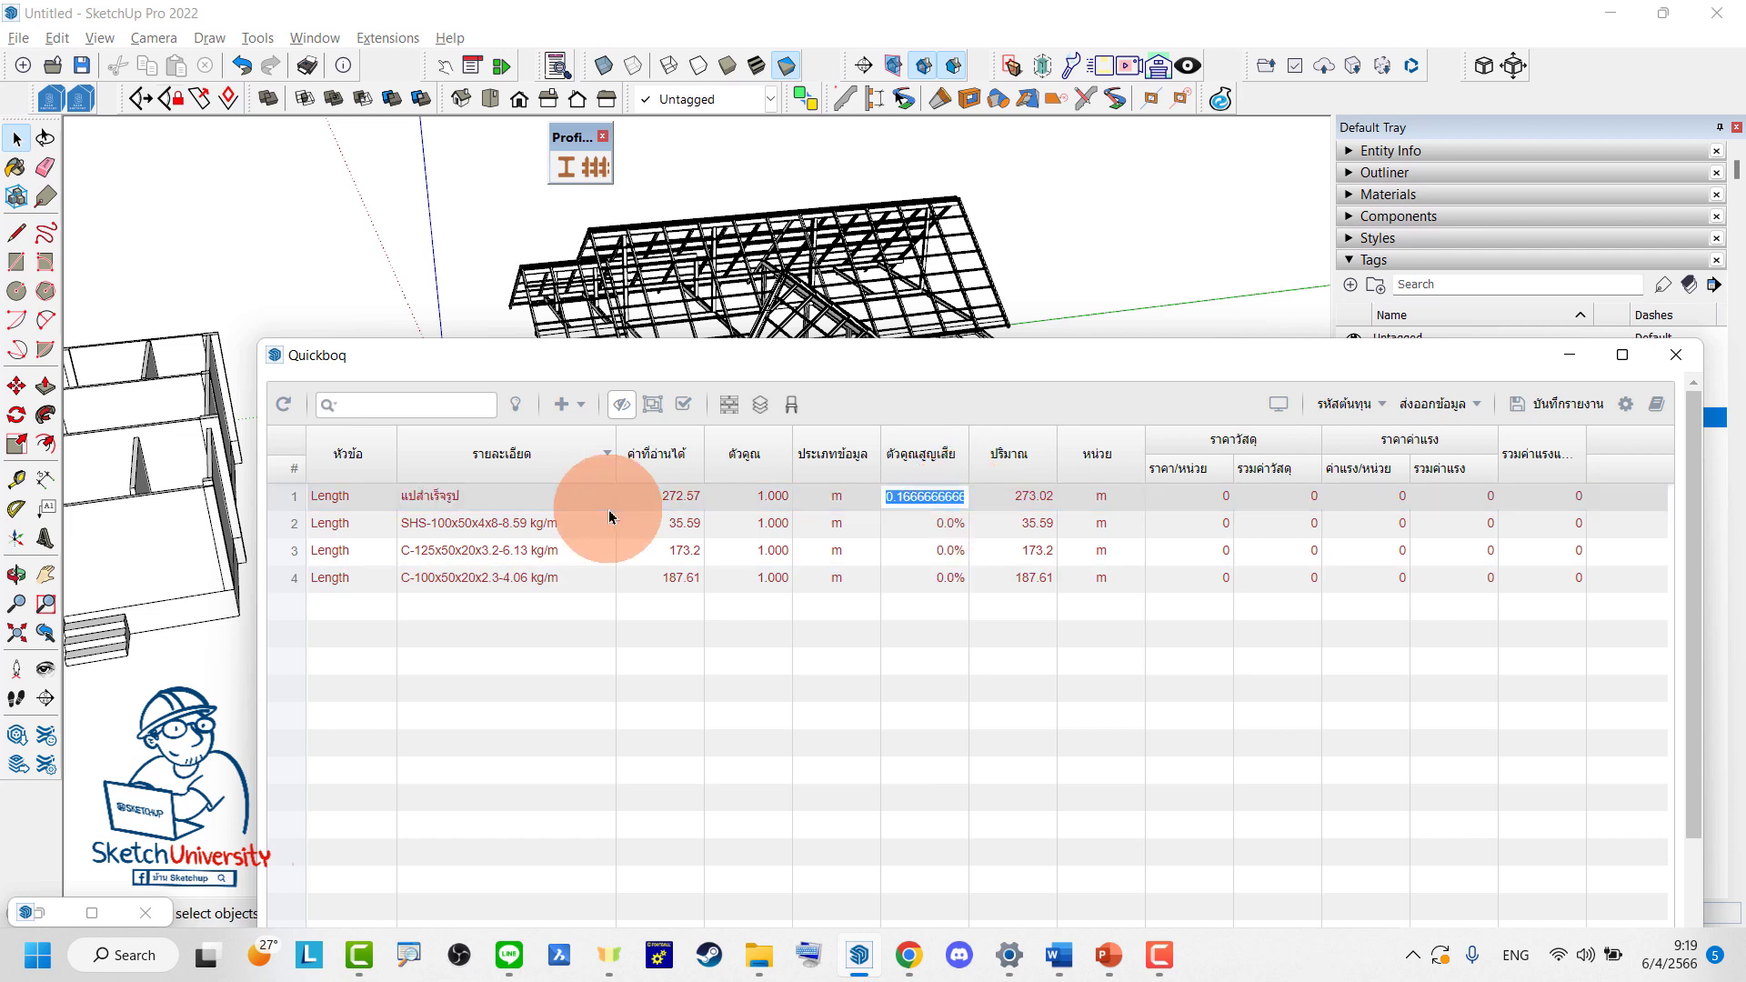
type("0")
key("Return")
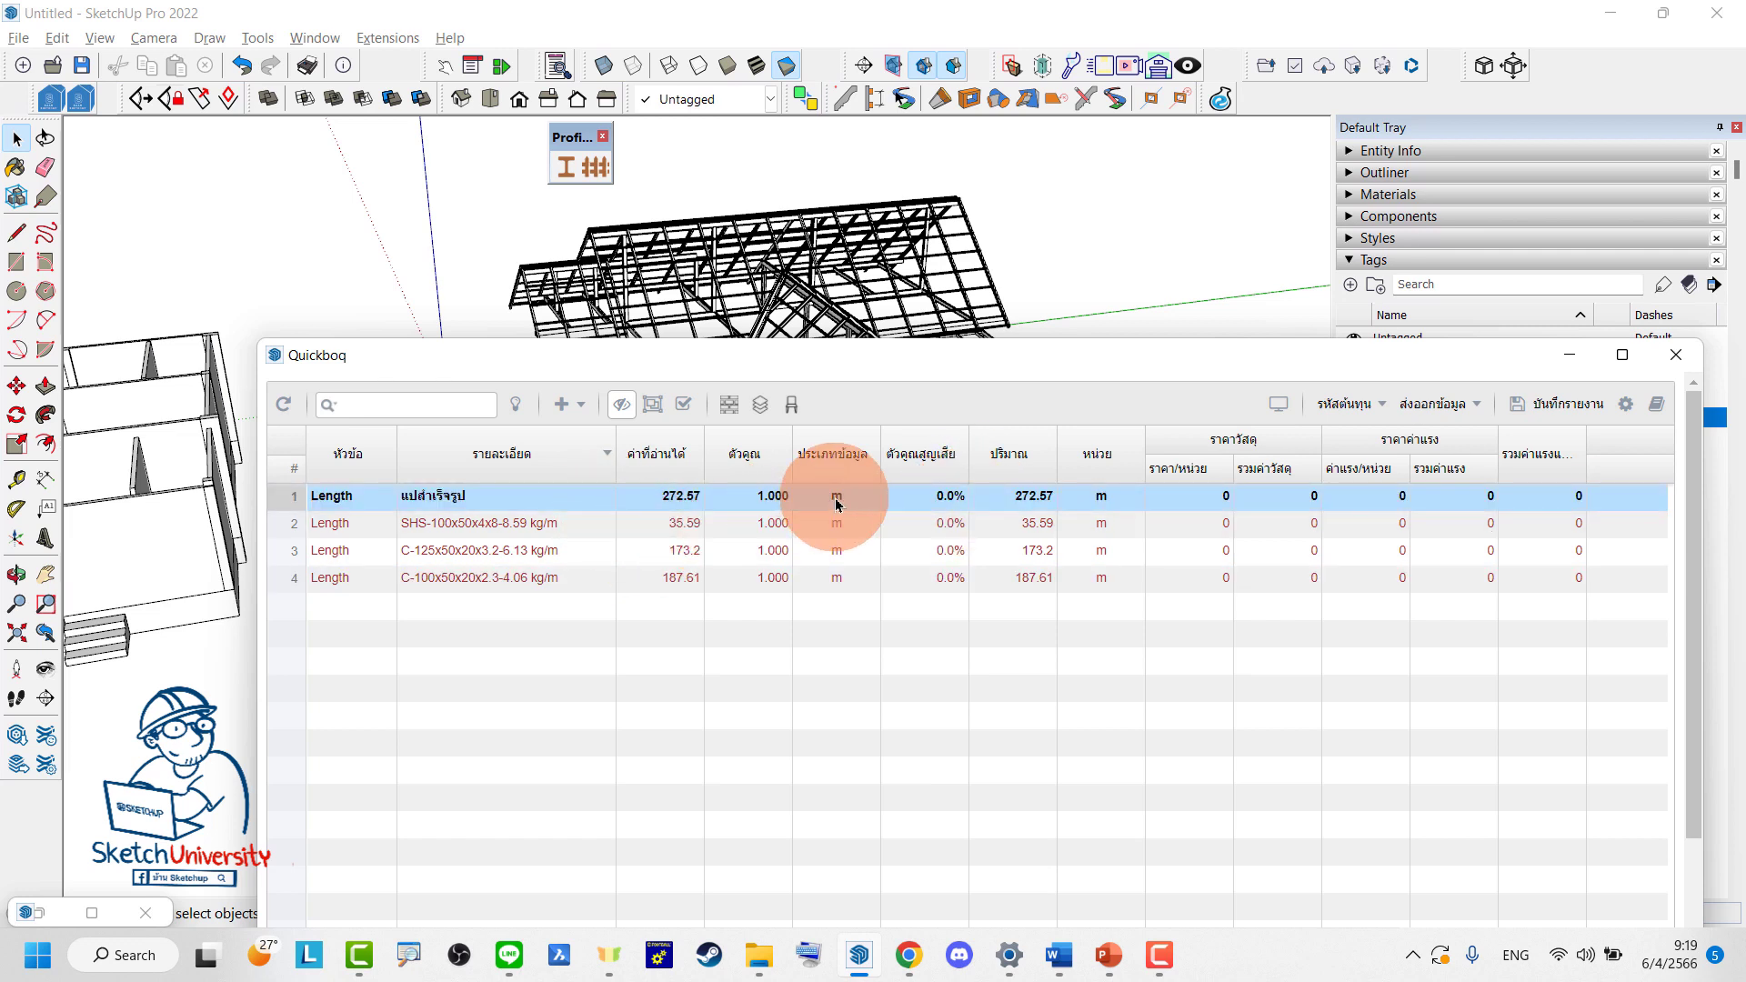
Set the first row's multiplier formula to =1/6.0
right_click(799, 496)
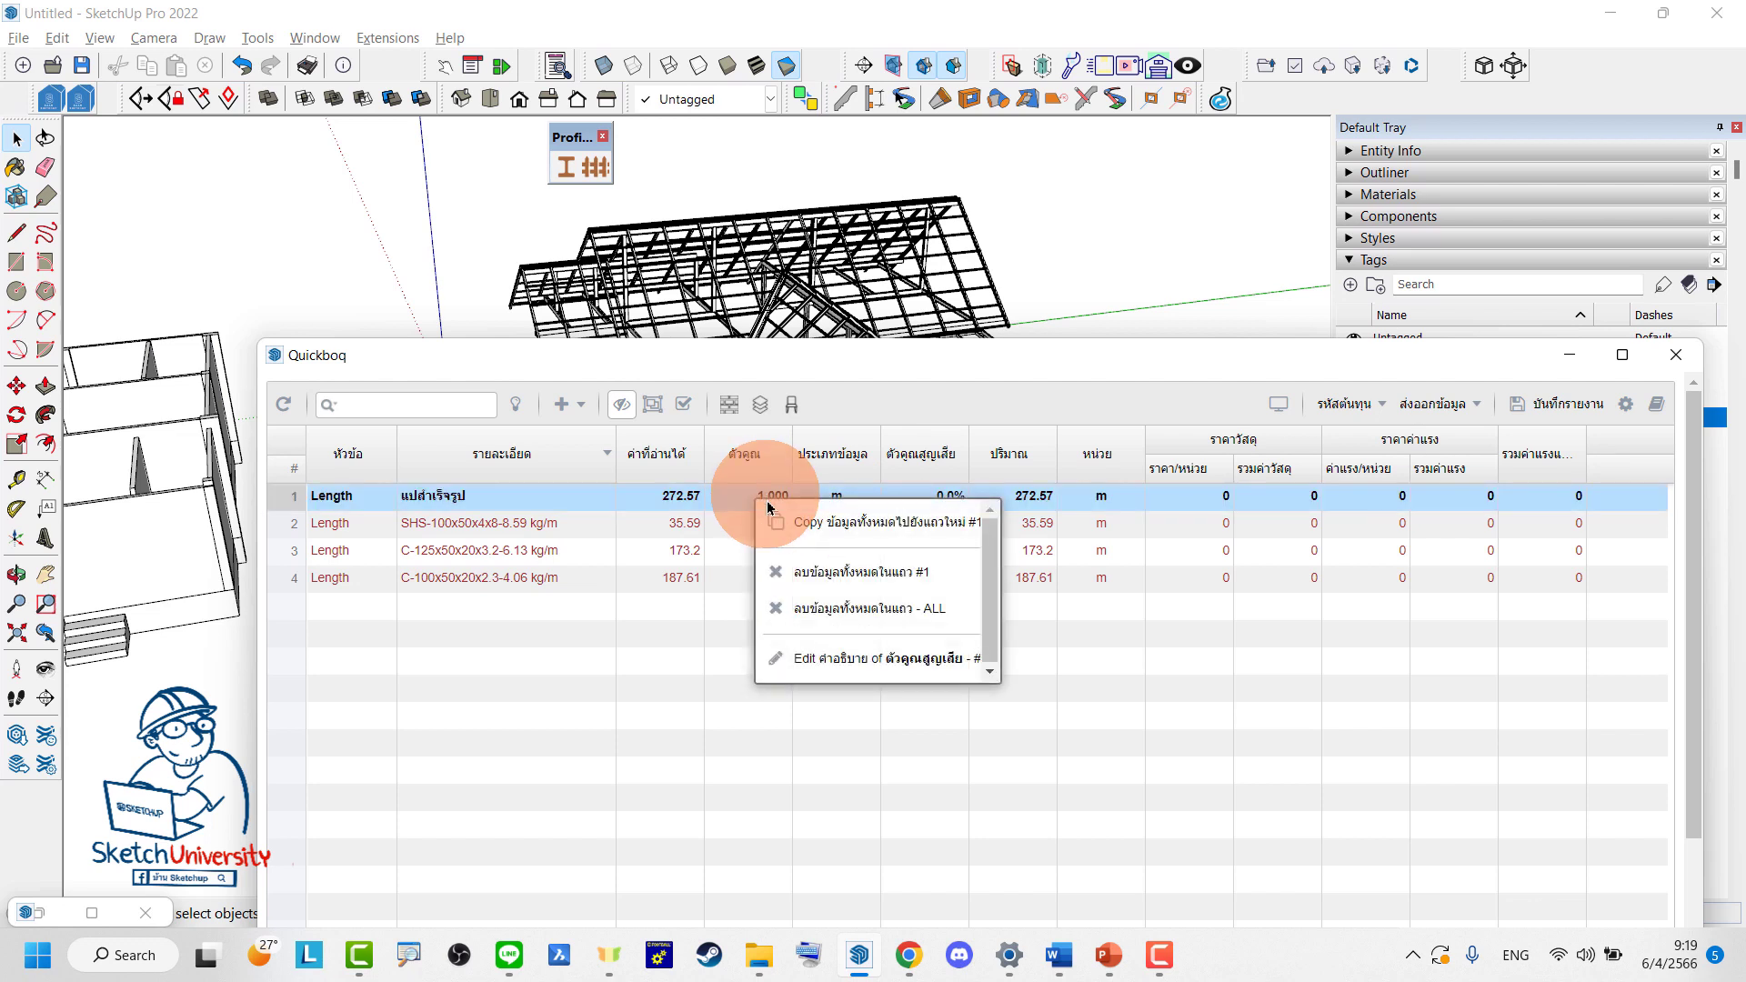
left_click(813, 656)
type("=1/6.0")
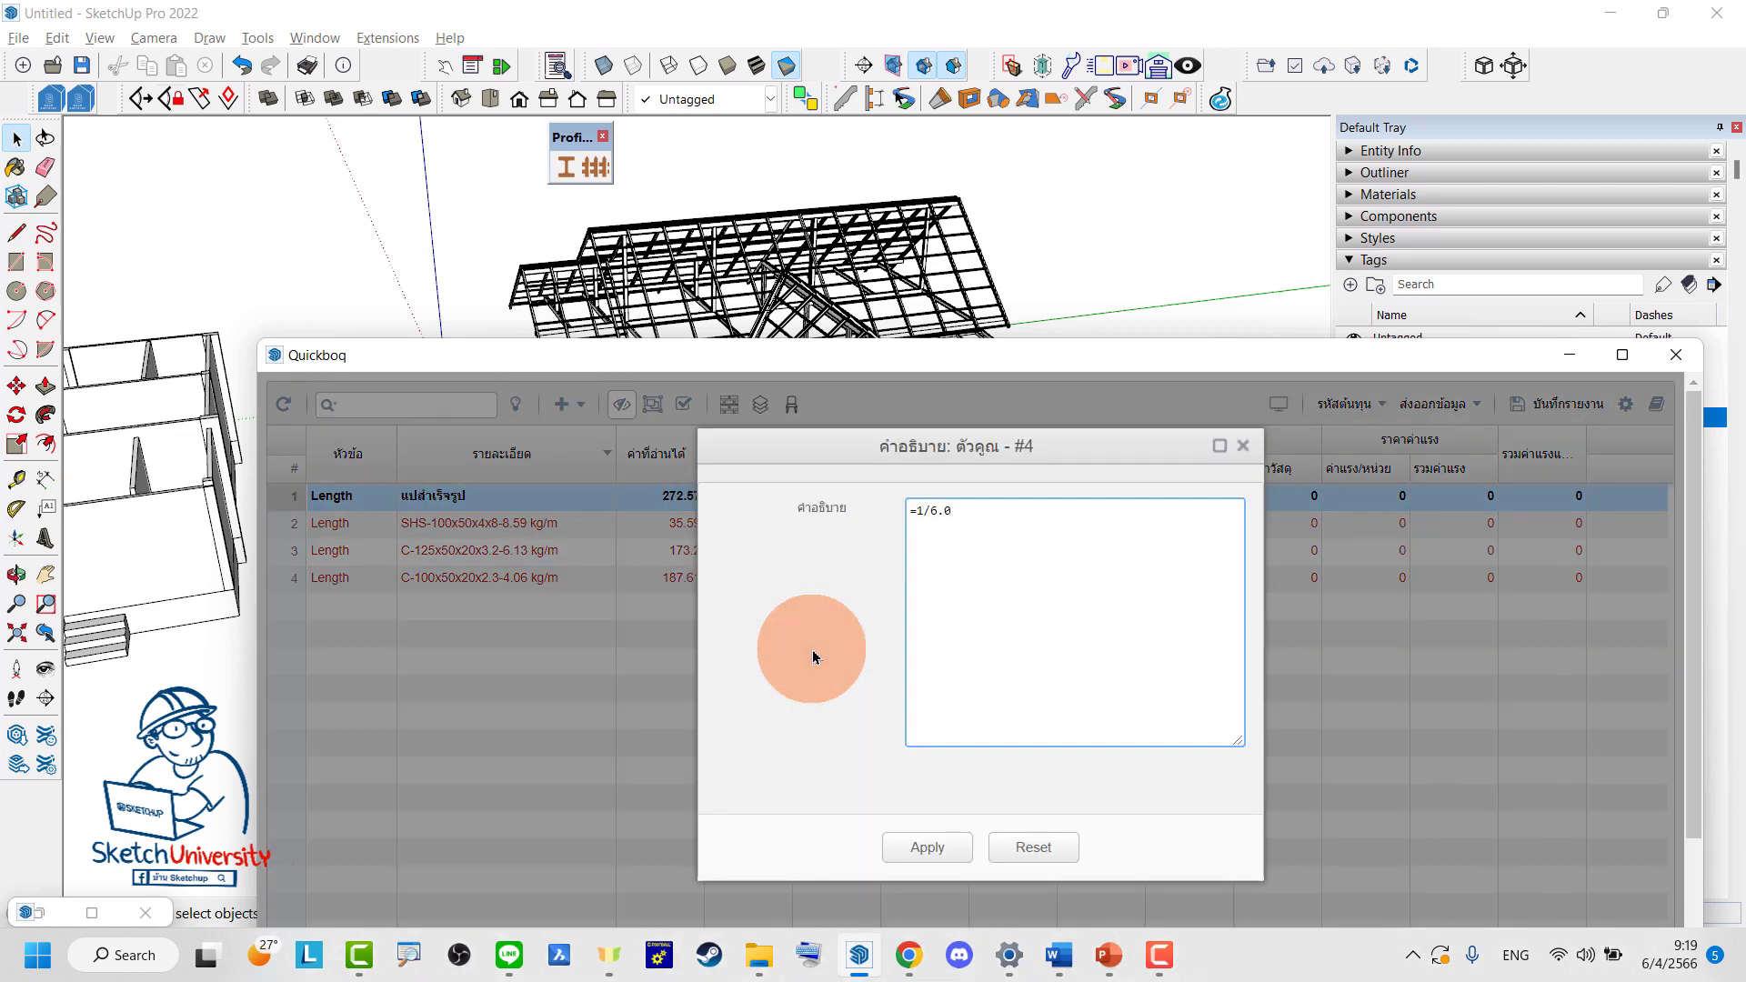
left_click(901, 848)
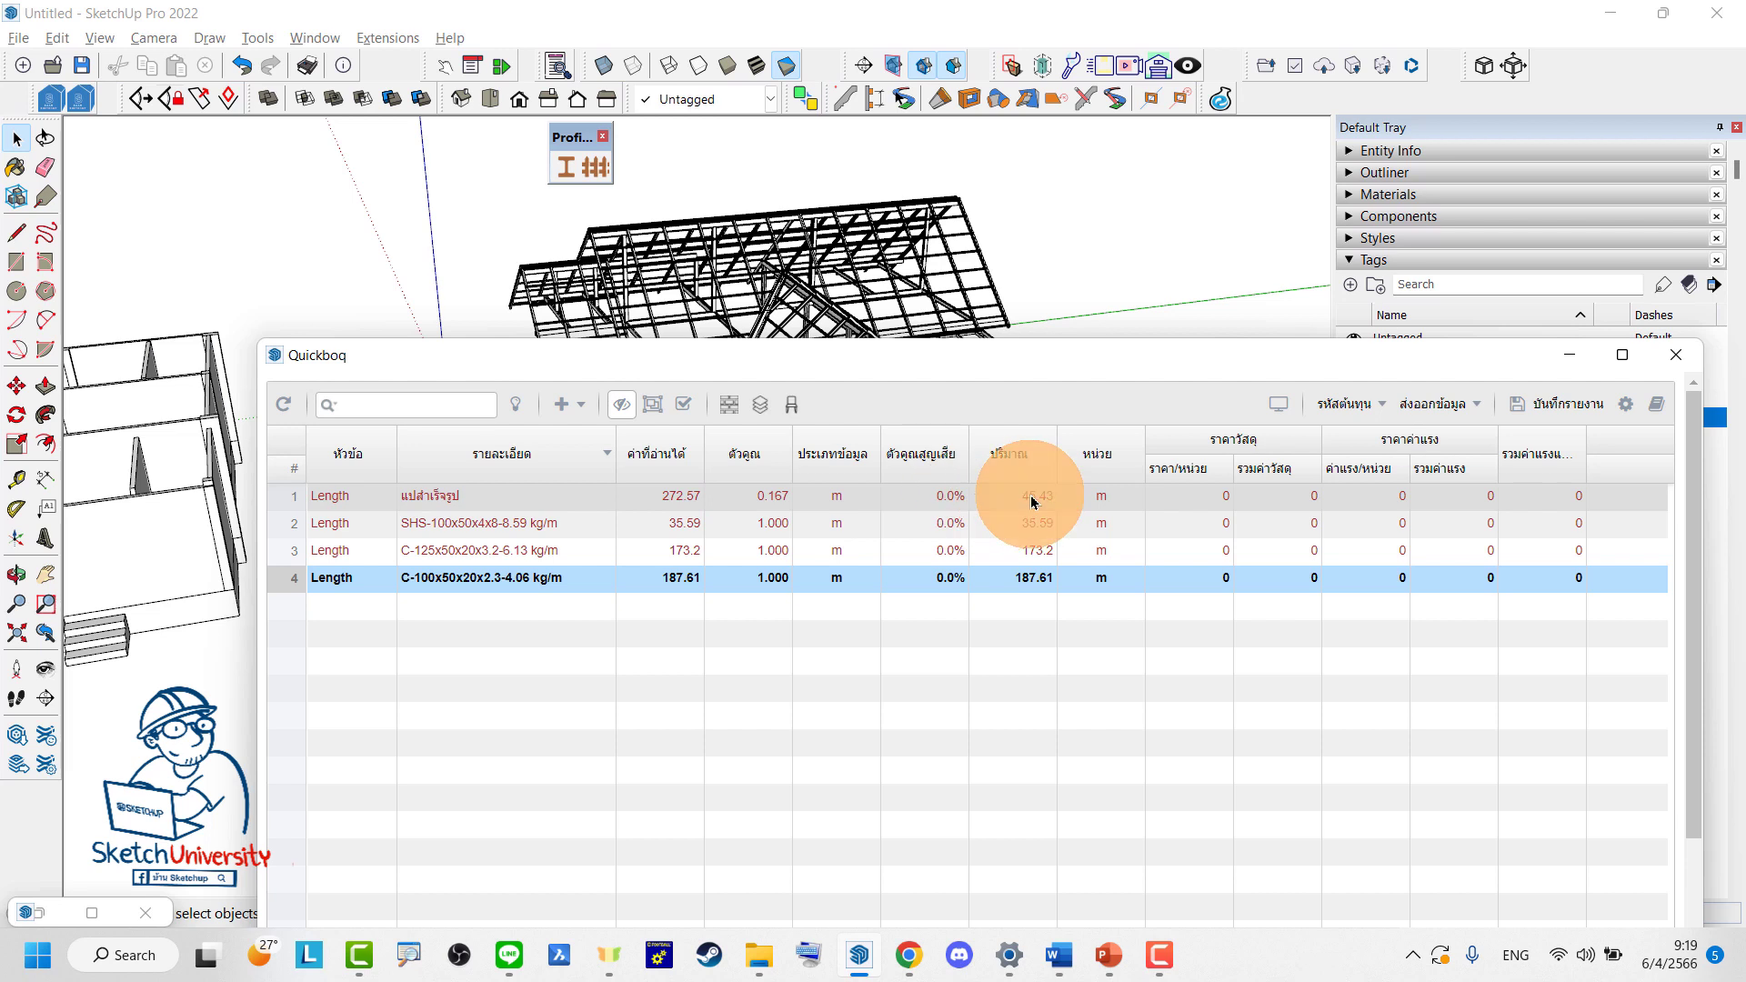
Change the first row's unit to ท่อน, making its quantity 46
left_click(1034, 499)
left_click(1100, 493)
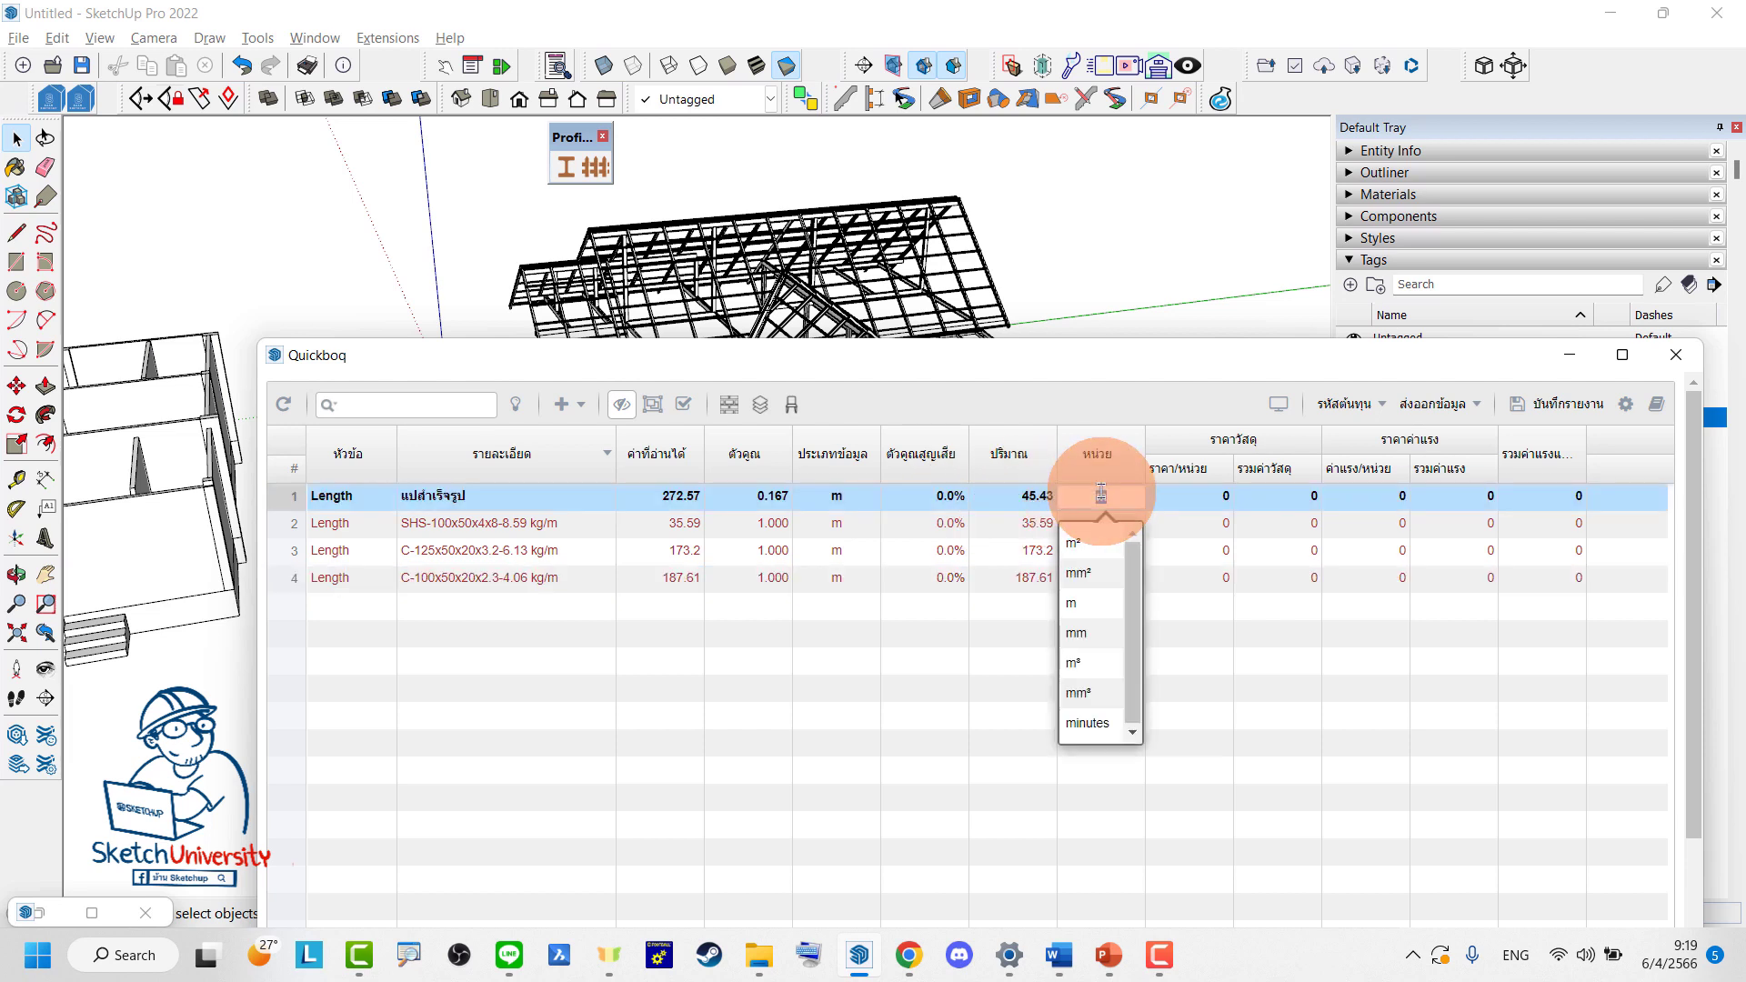
type("เส")
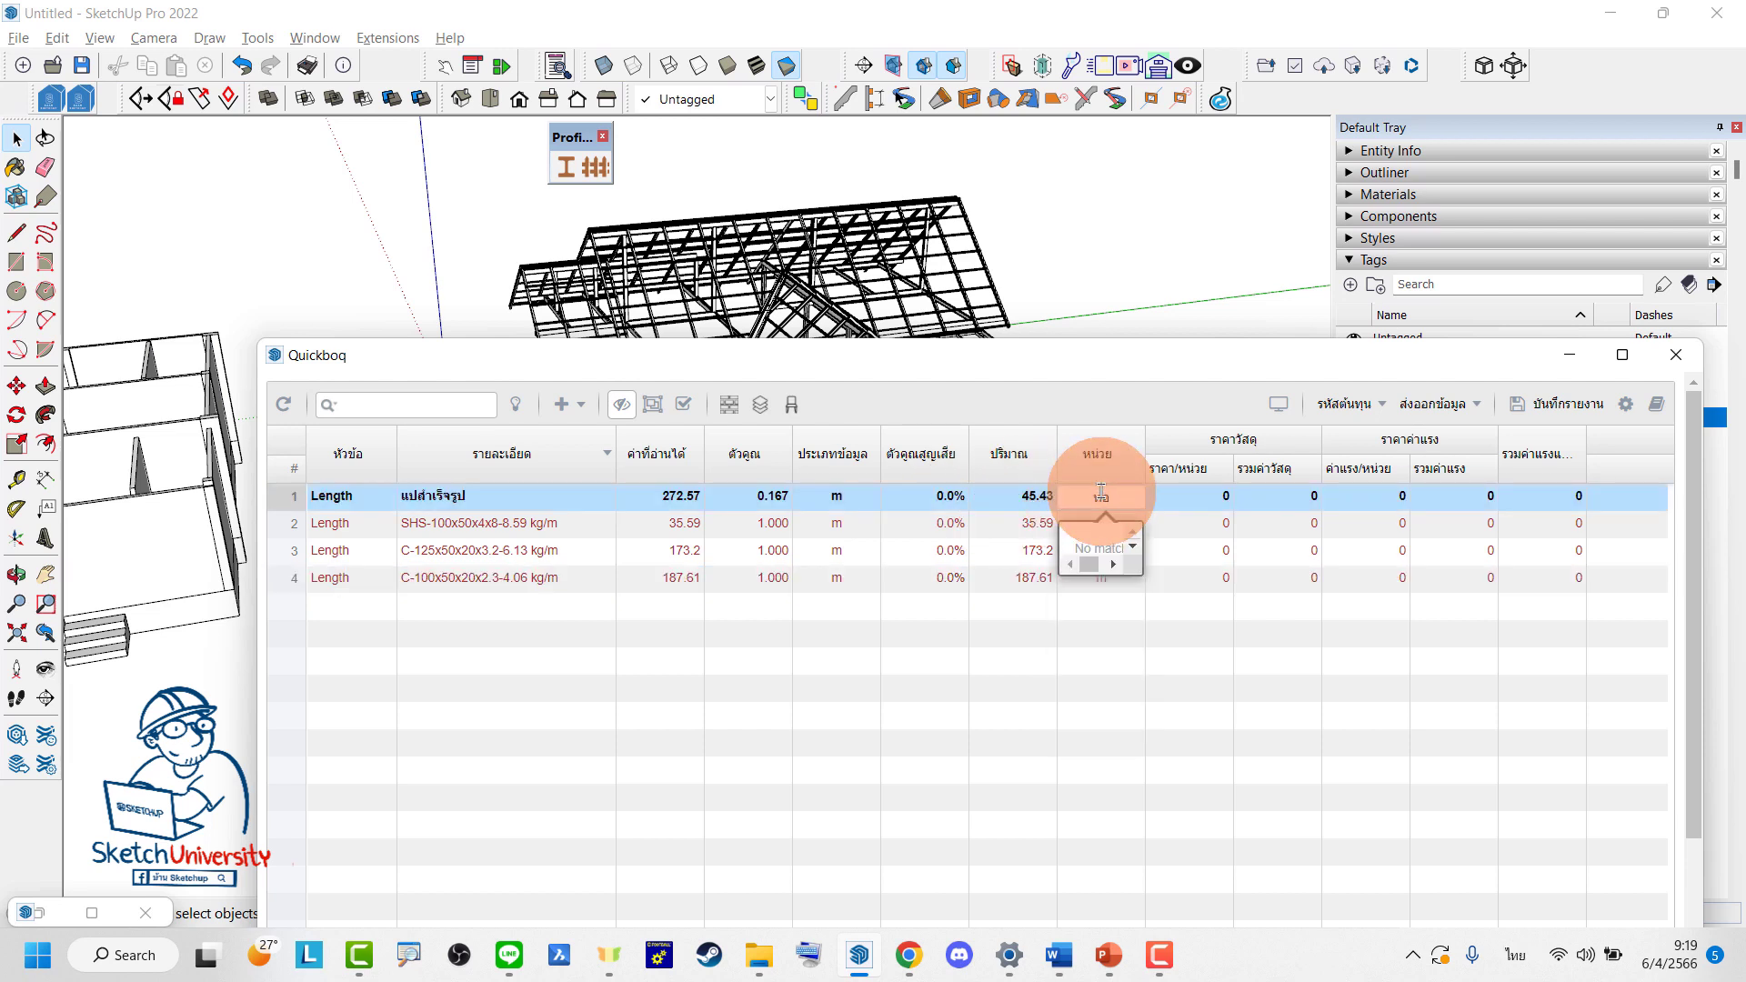
left_click(1273, 727)
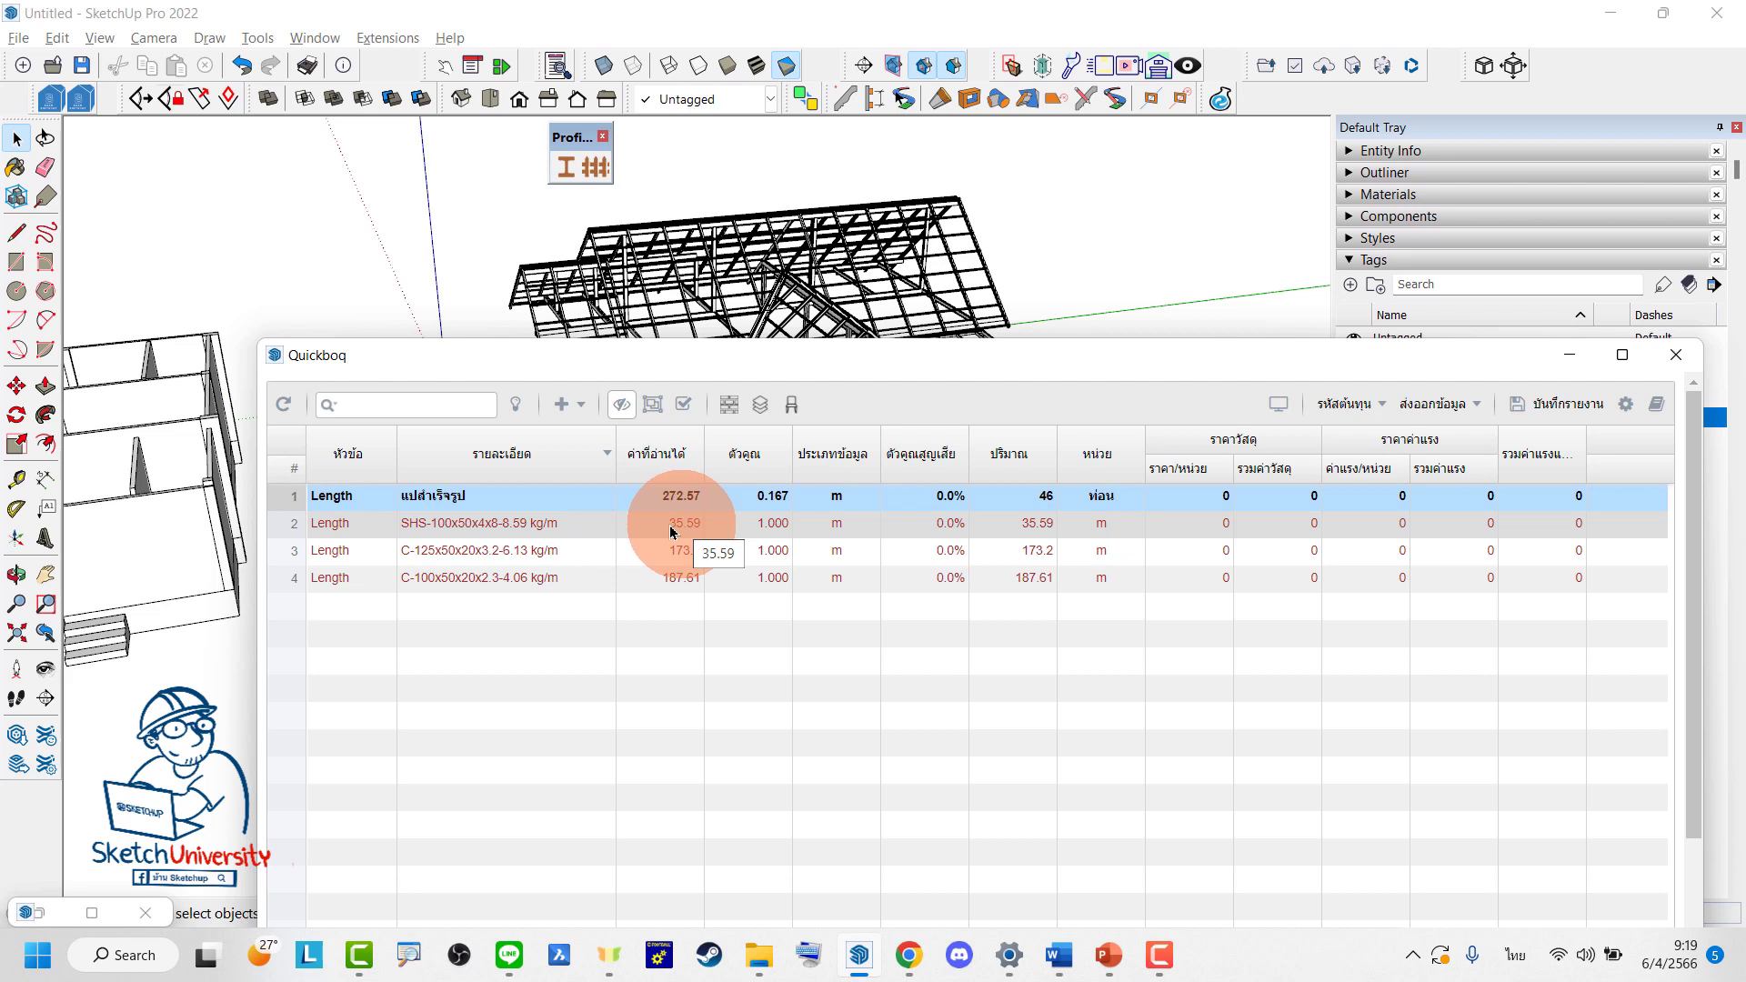
Set the multipliers of rows 2–4 to 8.59, 6.13 and 4.06 kg/m
double_click(757, 527)
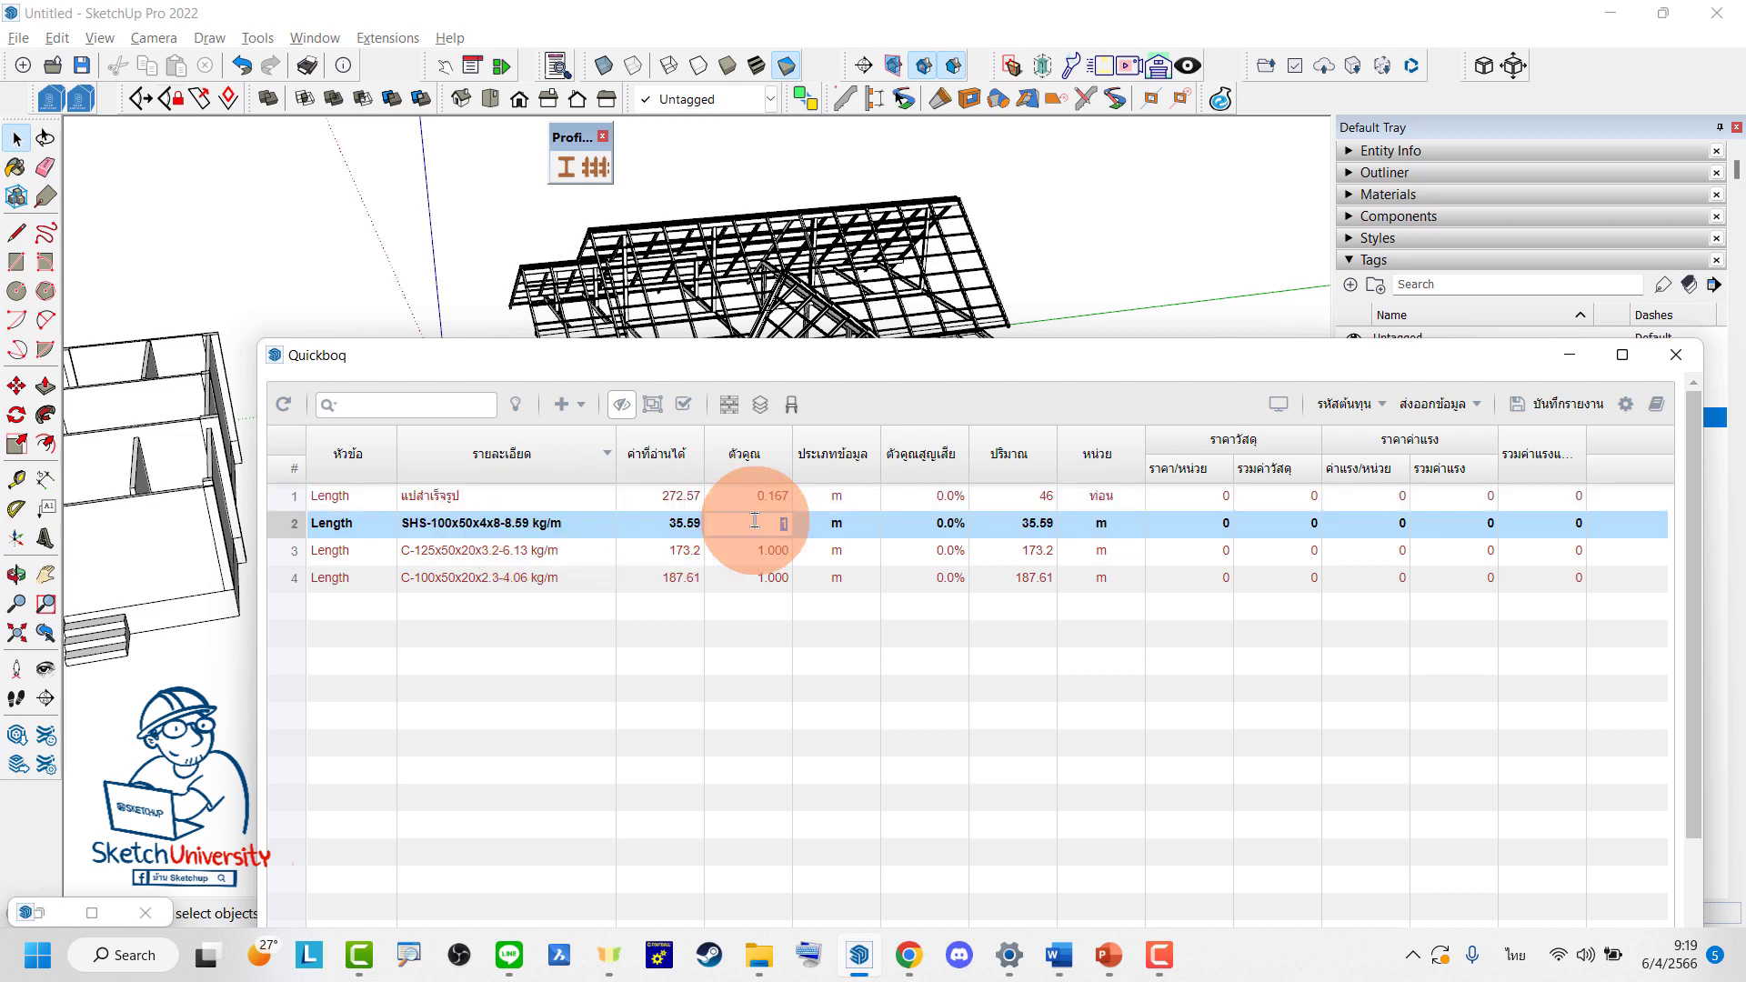
type("8.59")
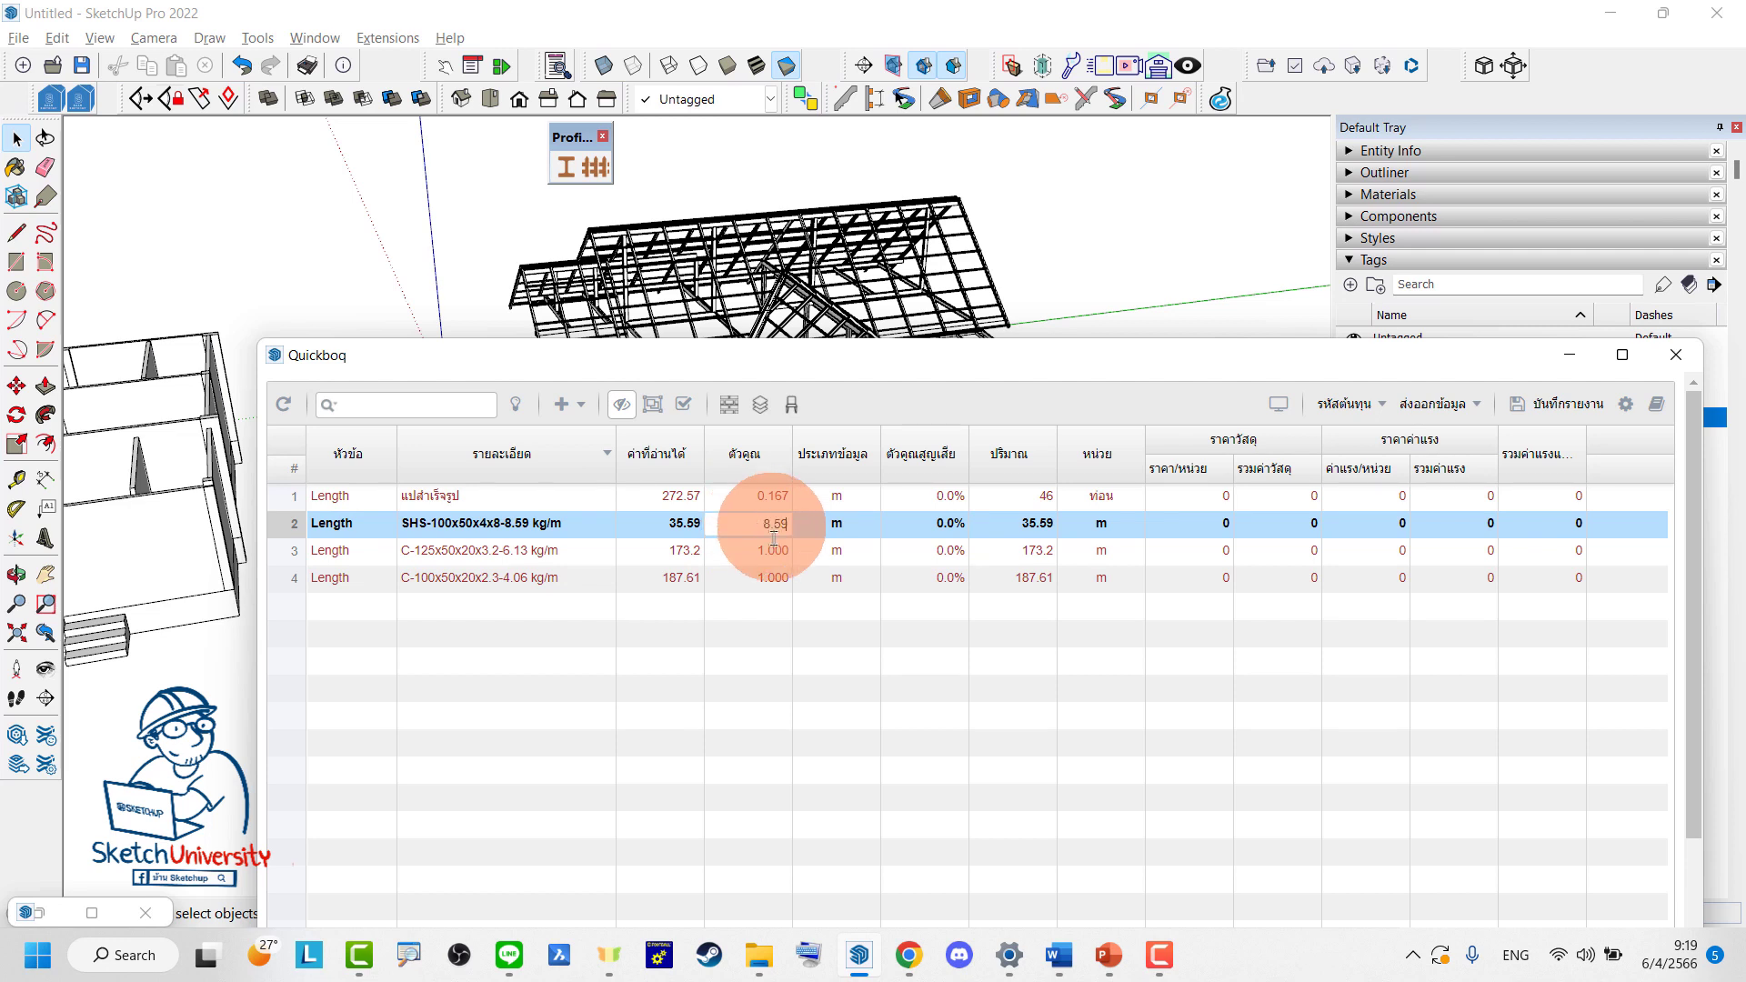
key("Return")
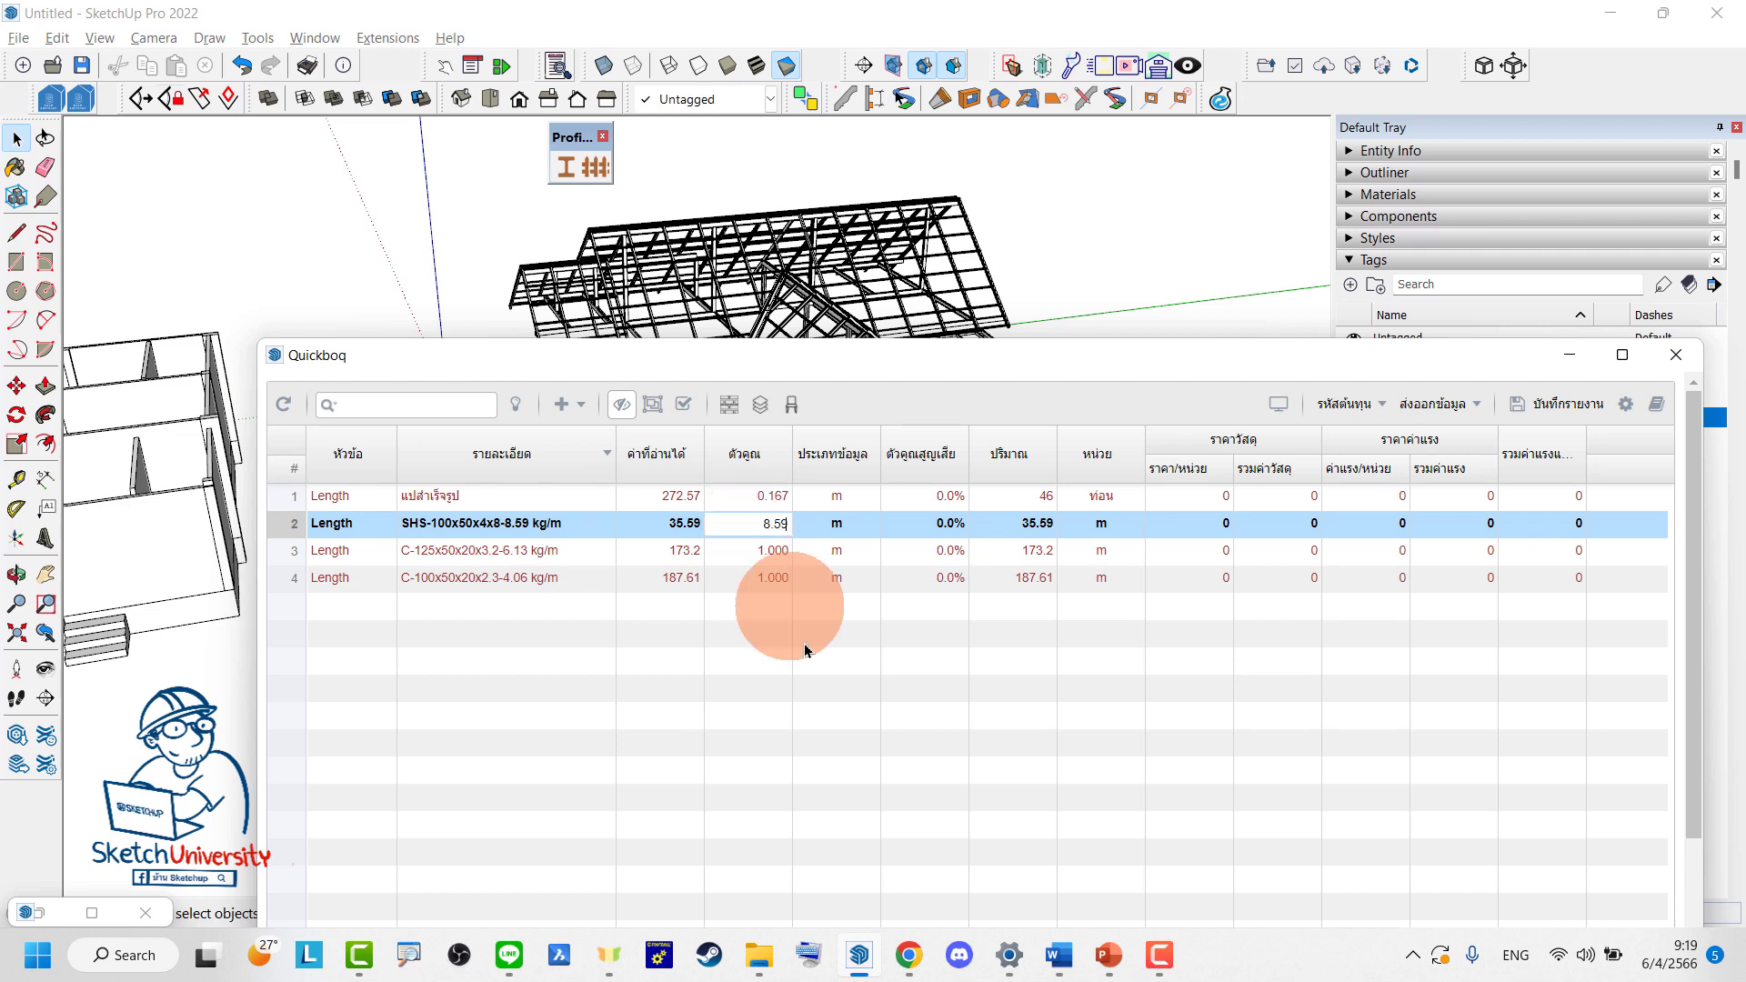
double_click(779, 552)
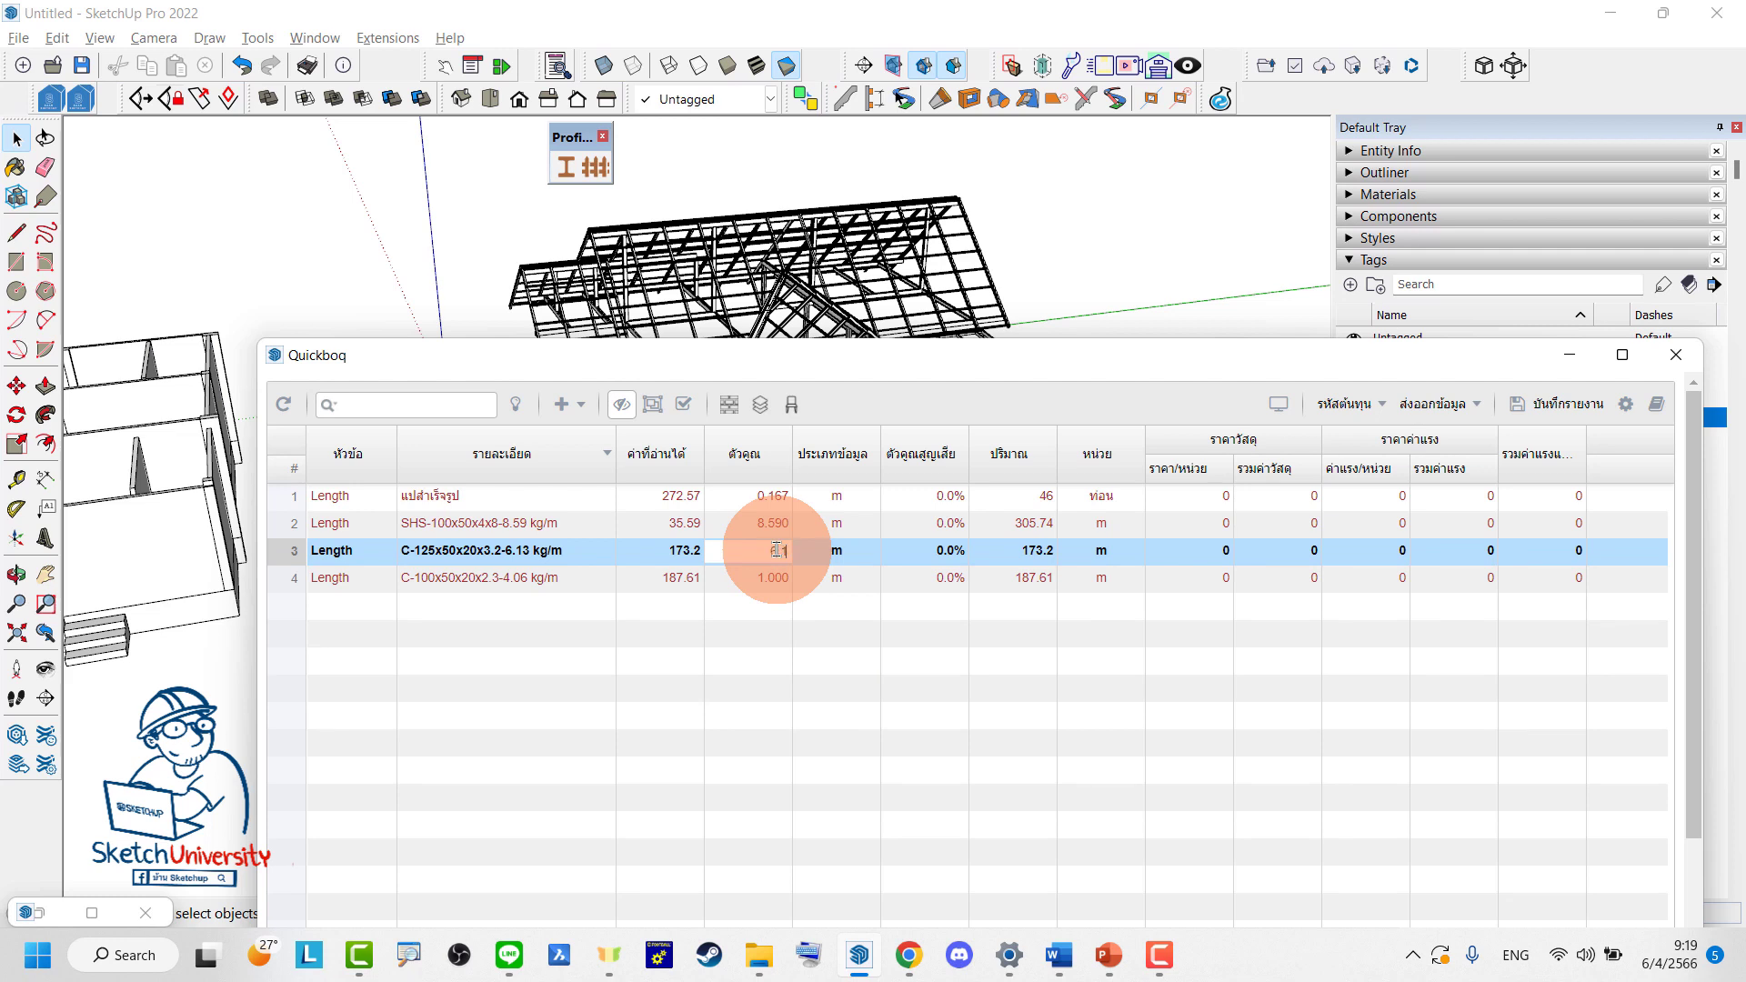
type("6.13")
key("Return")
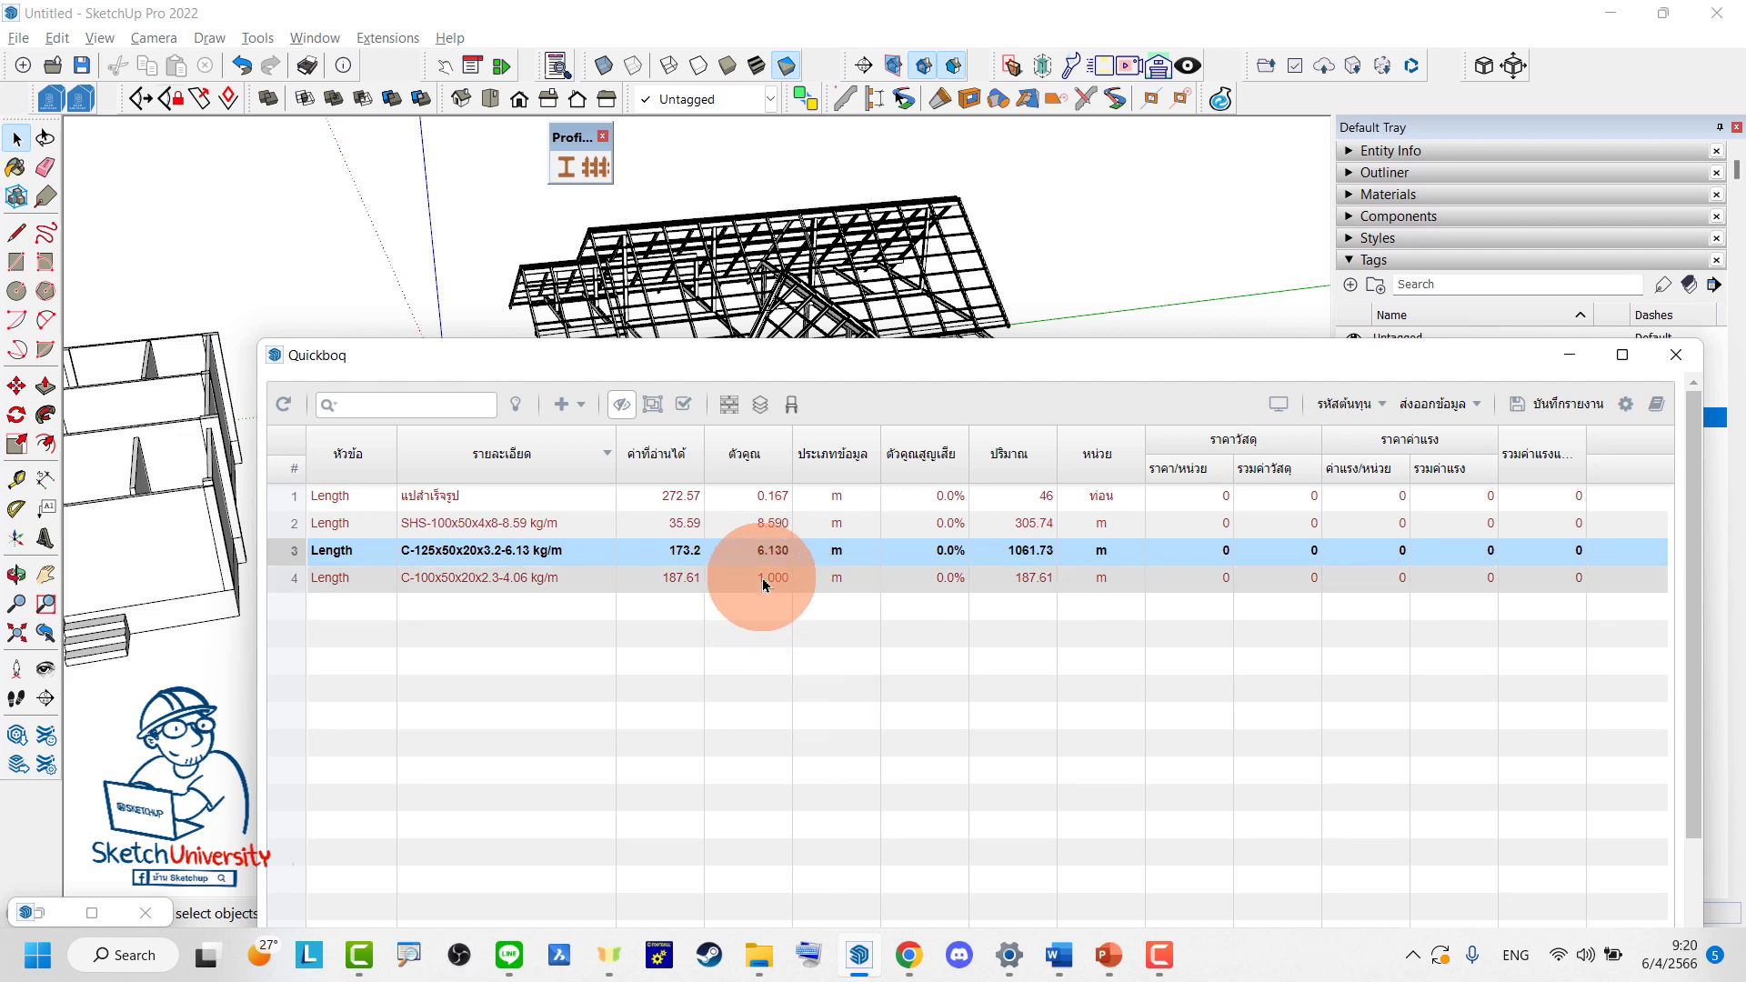
double_click(763, 582)
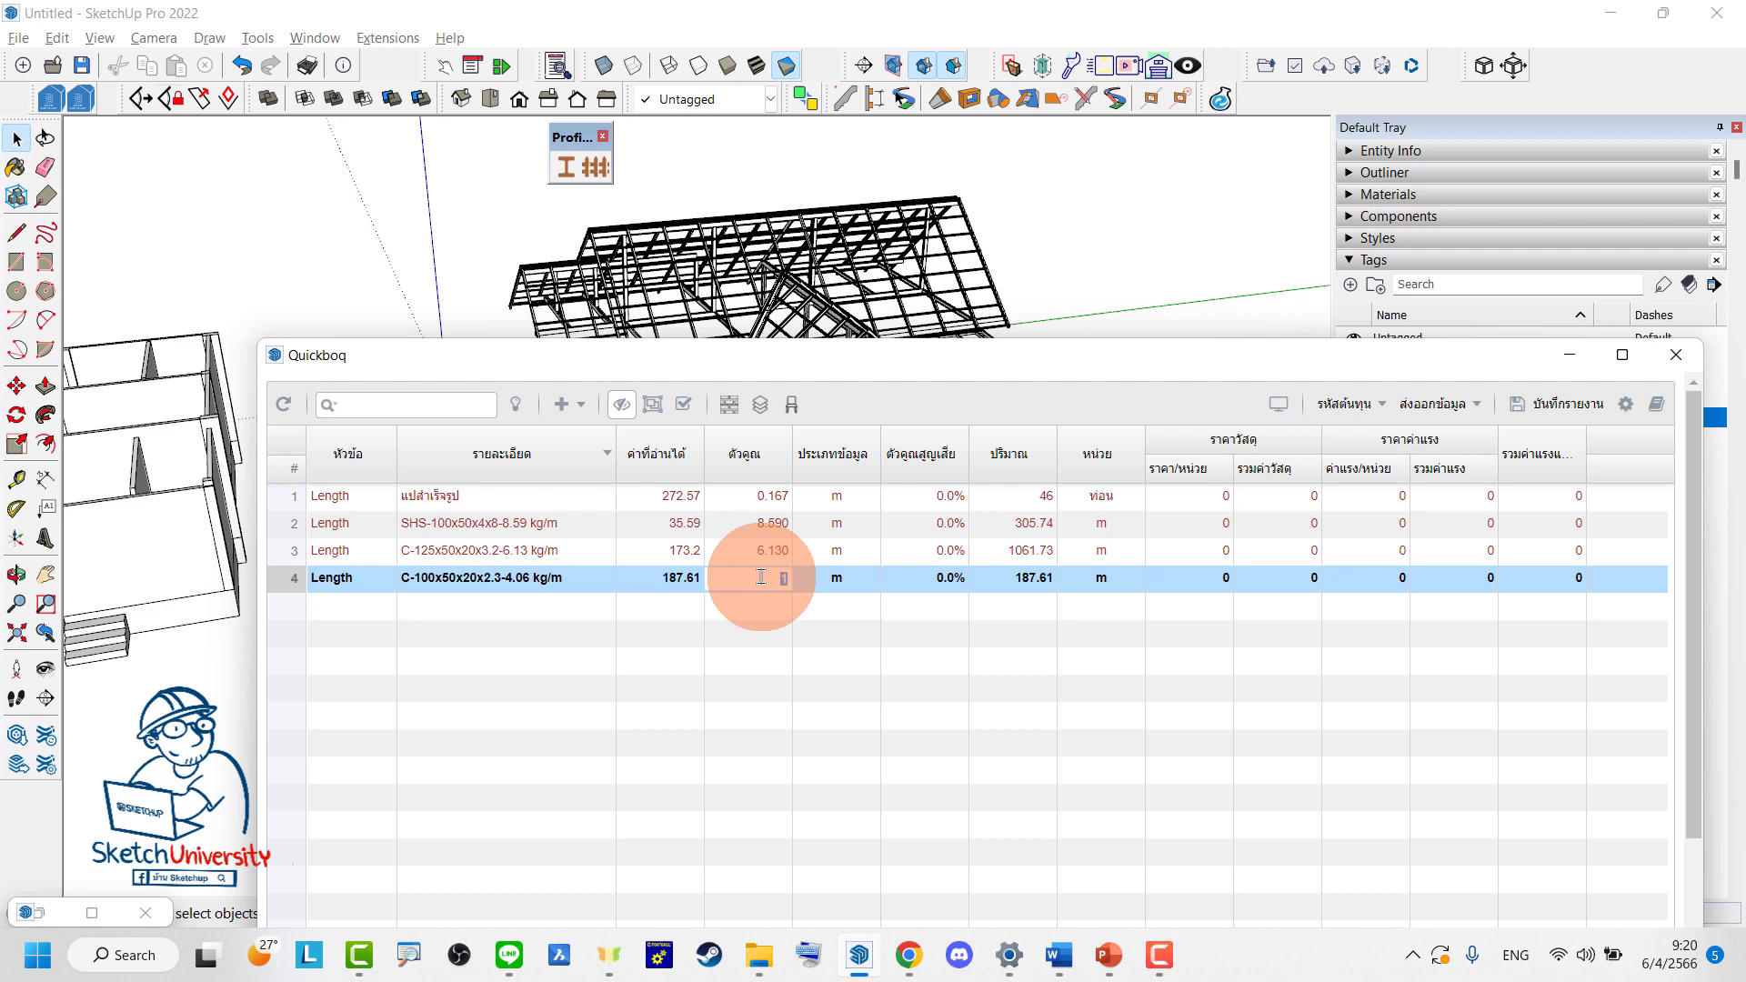
type("4.06")
key("Return")
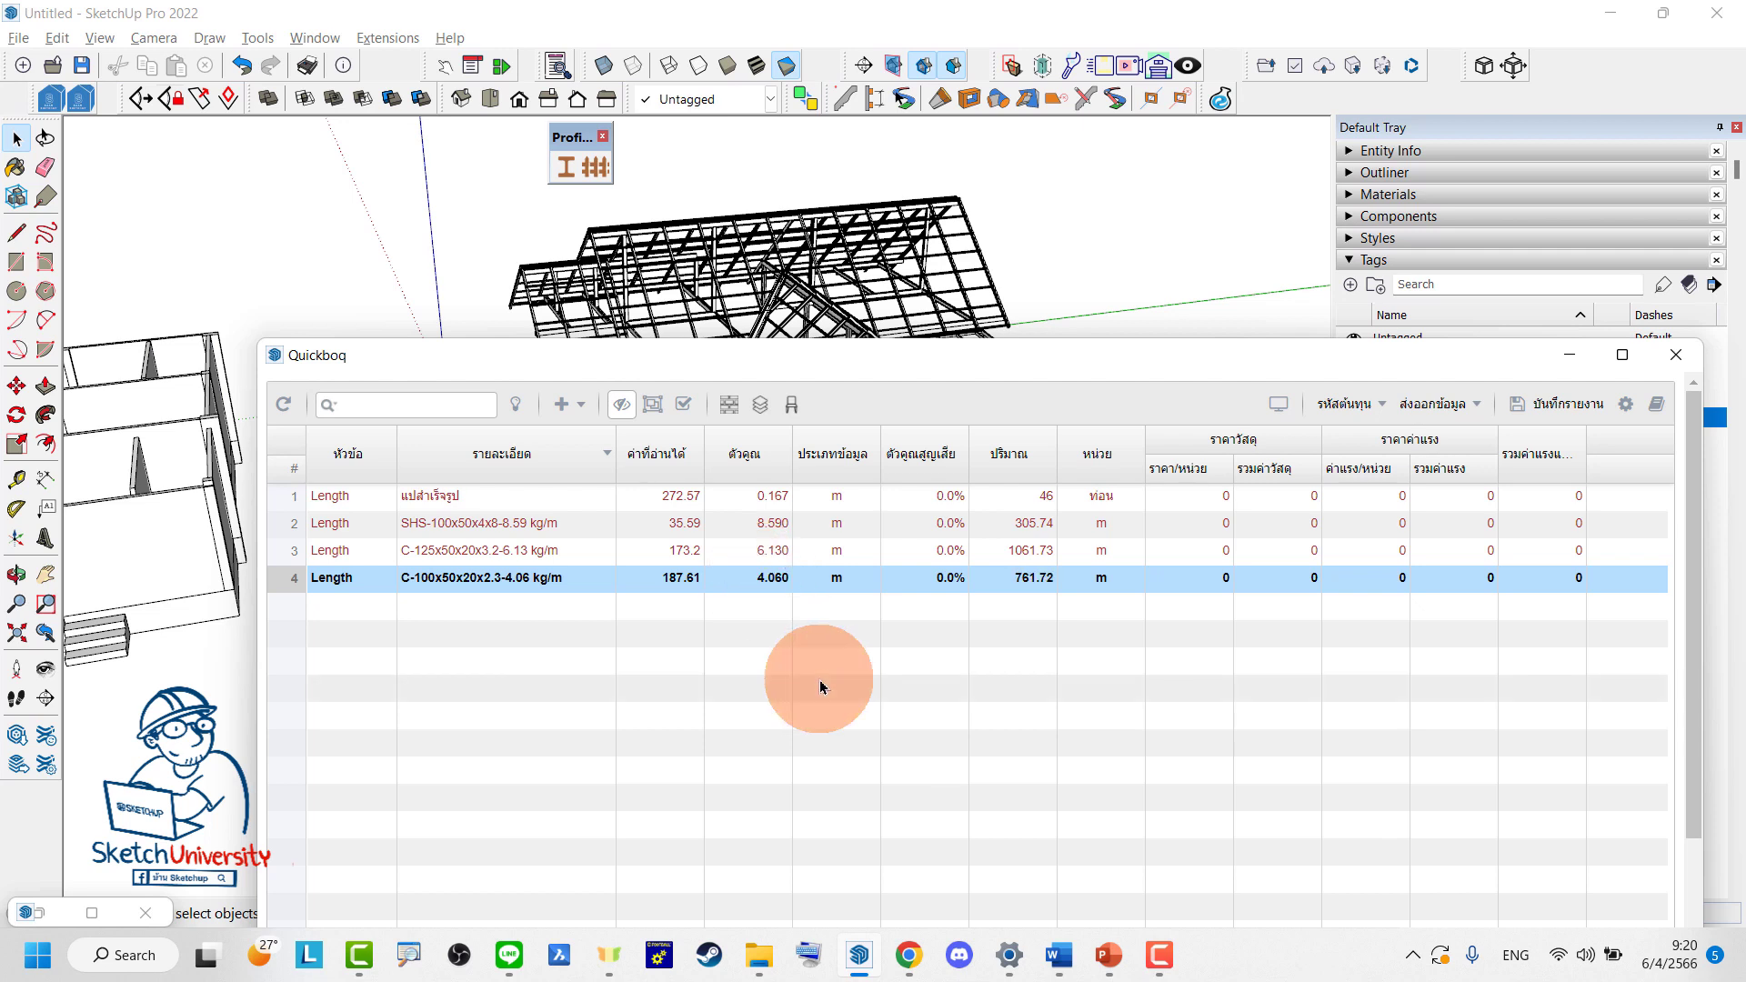
Clear the second row's m unit
left_click(1087, 526)
double_click(1120, 525)
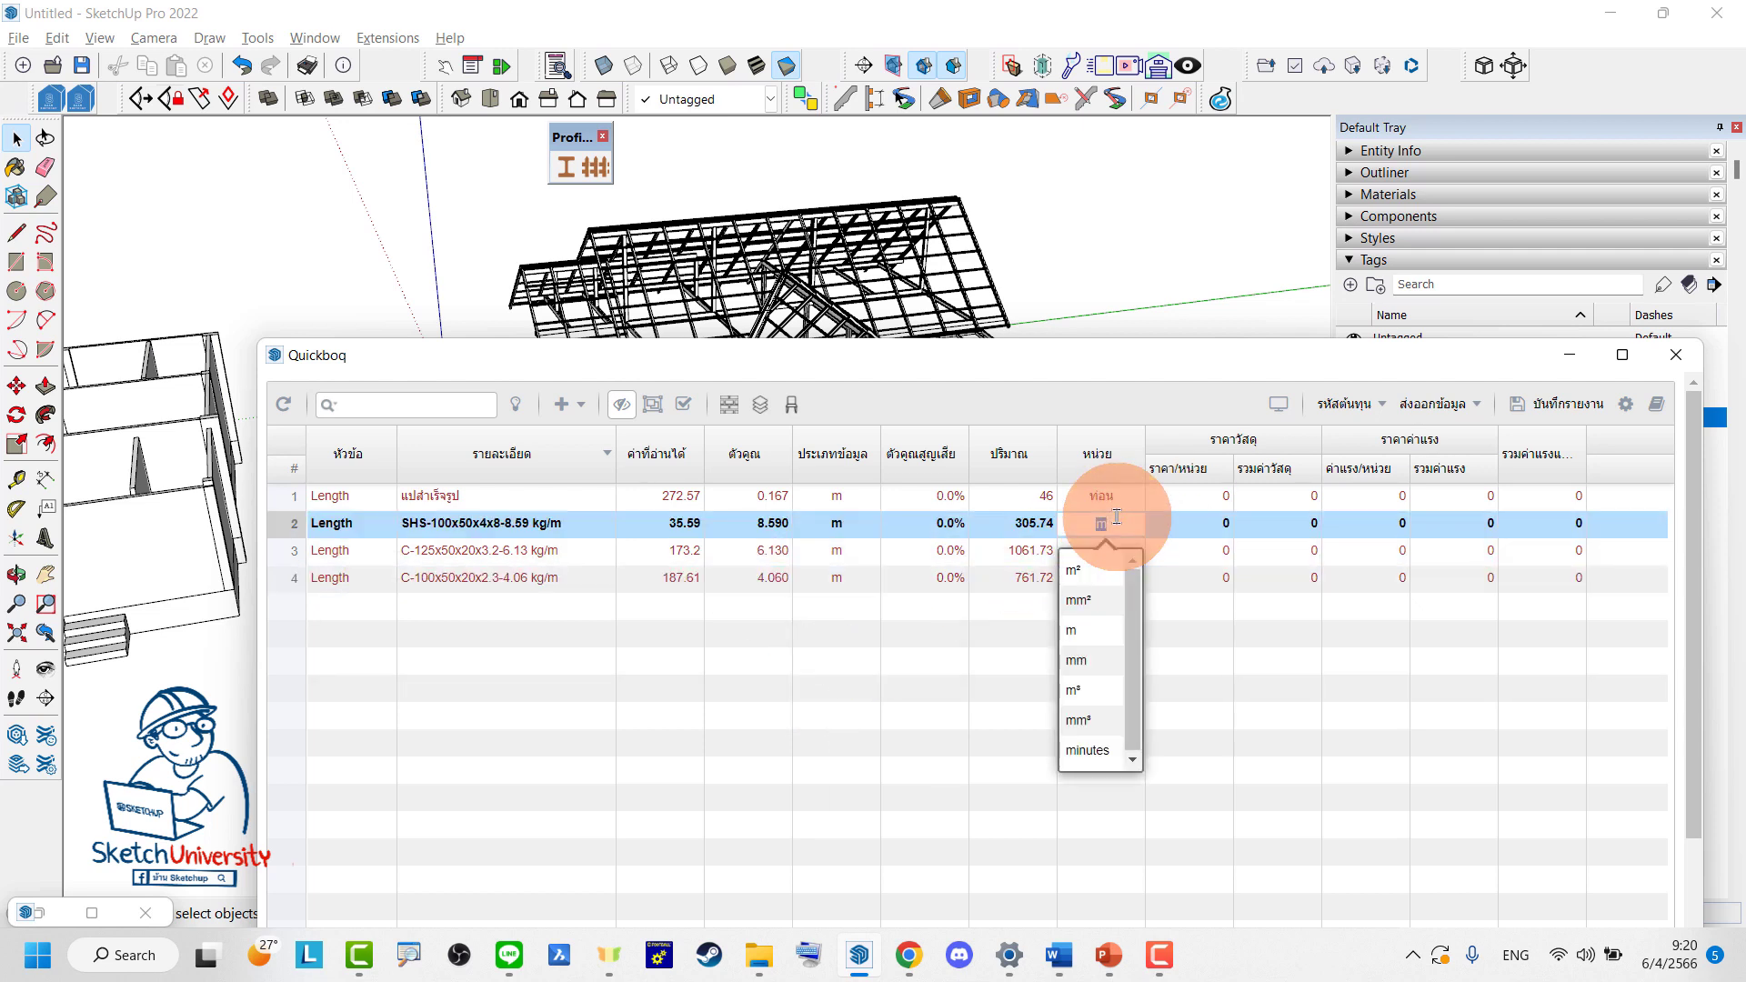
key("BackSpace")
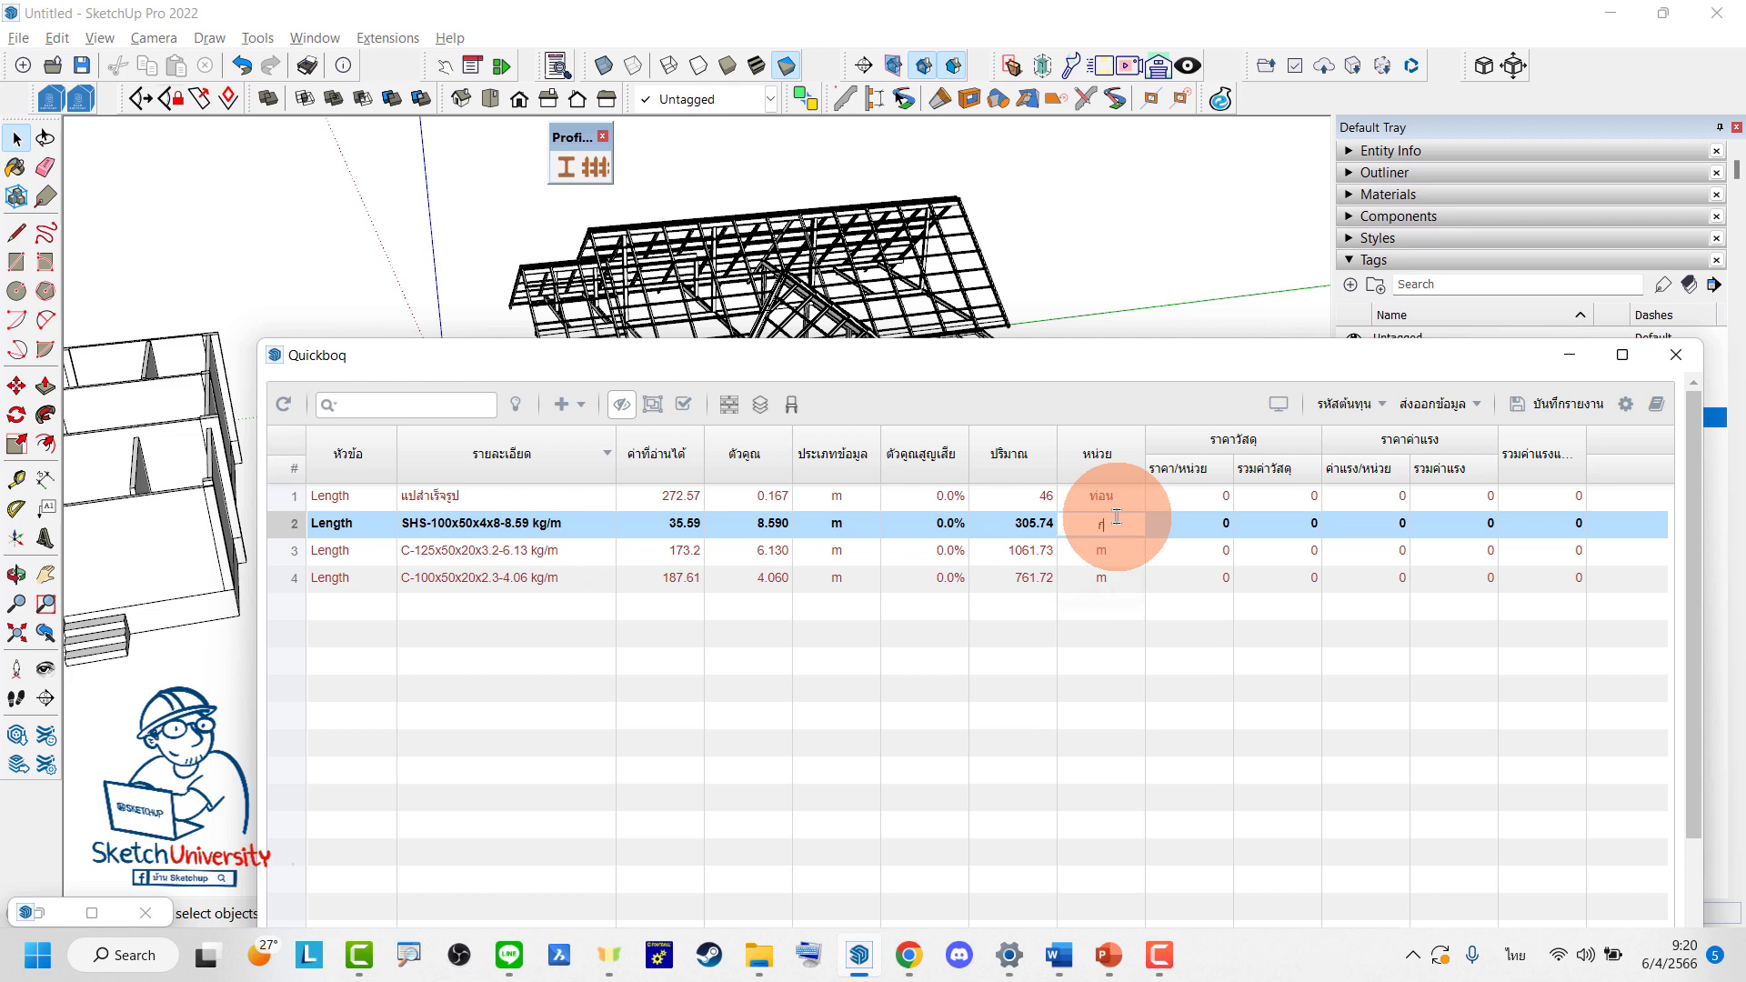
Change the unit of steel rows 2–4 to กก
type("ก")
key("alt+shift")
double_click(1116, 552)
type("ก.")
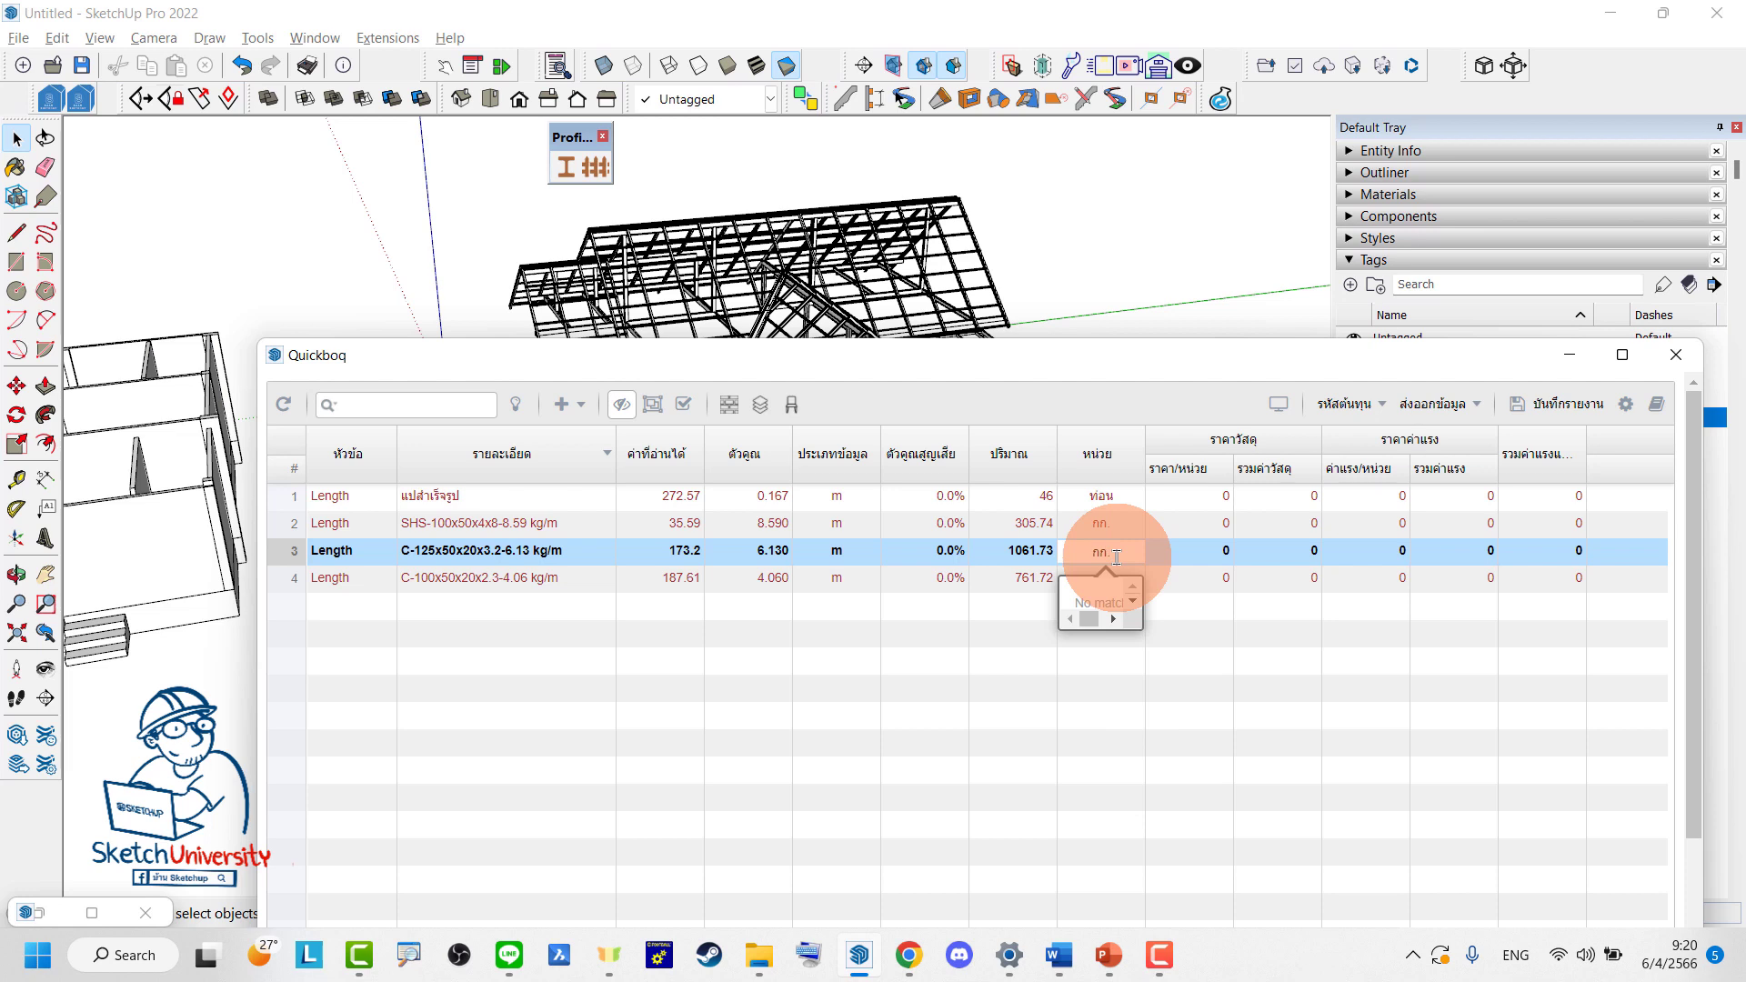
left_click(1189, 642)
double_click(1128, 577)
type("กก")
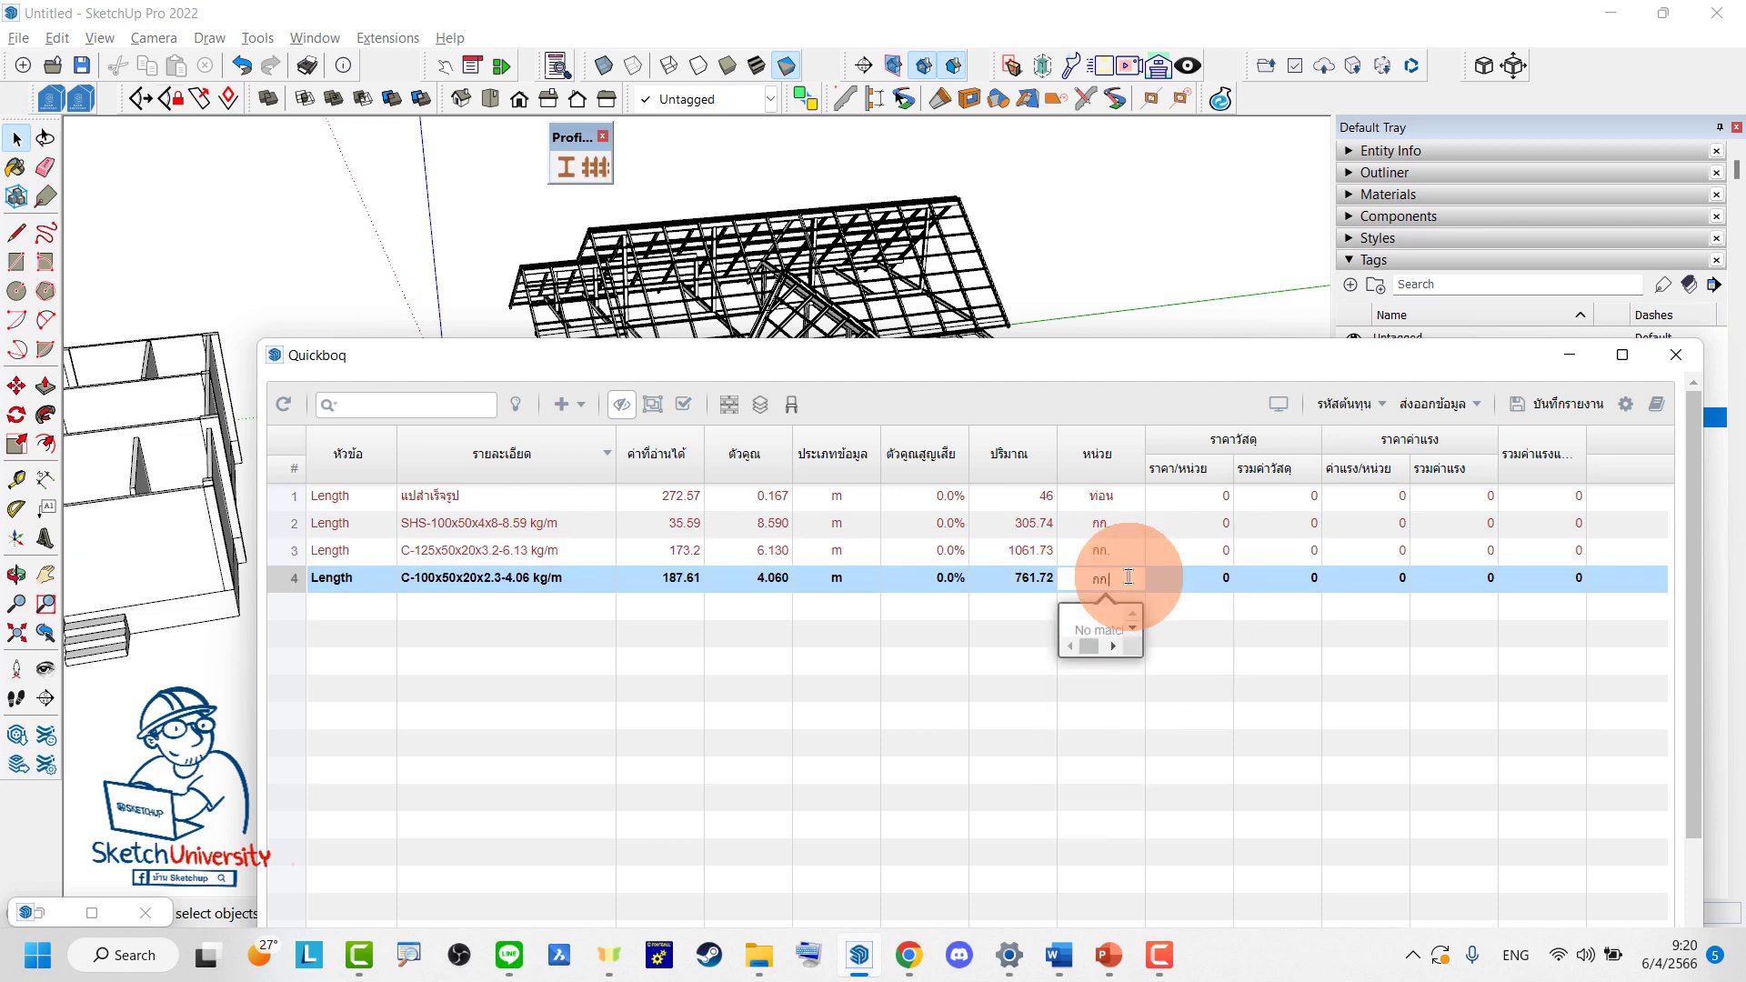
left_click(1192, 701)
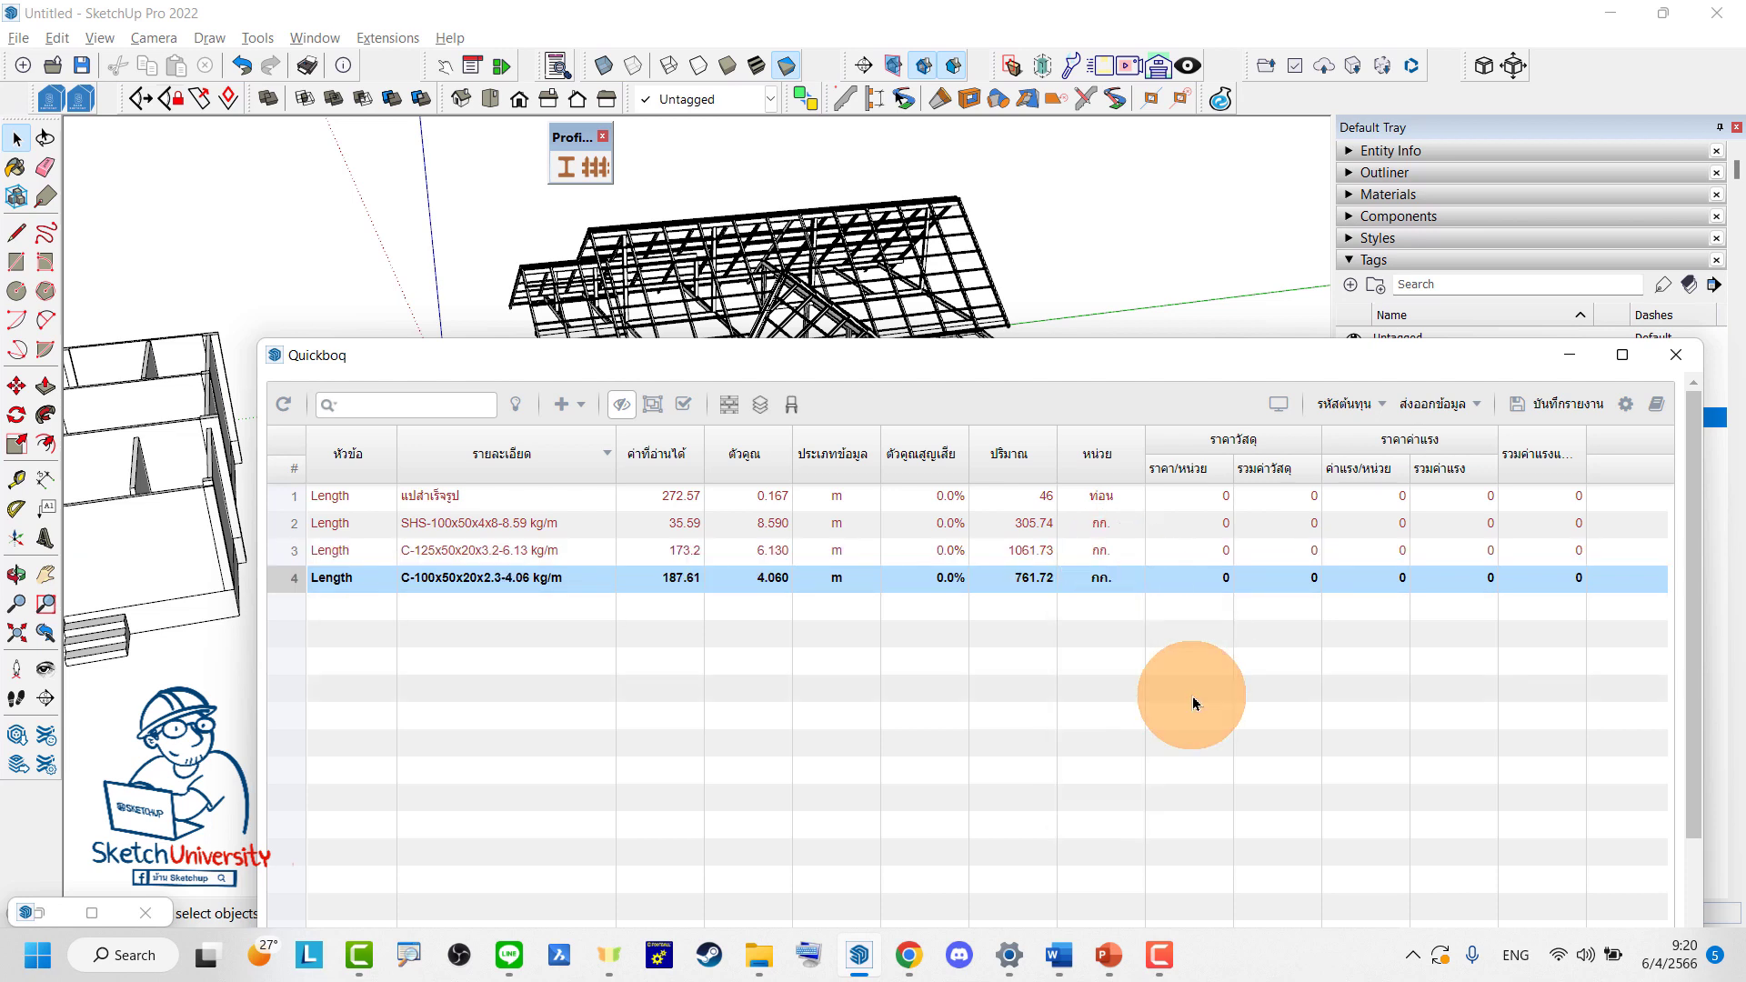
Give all four QuickBOQ rows a 10% loss factor
double_click(928, 498)
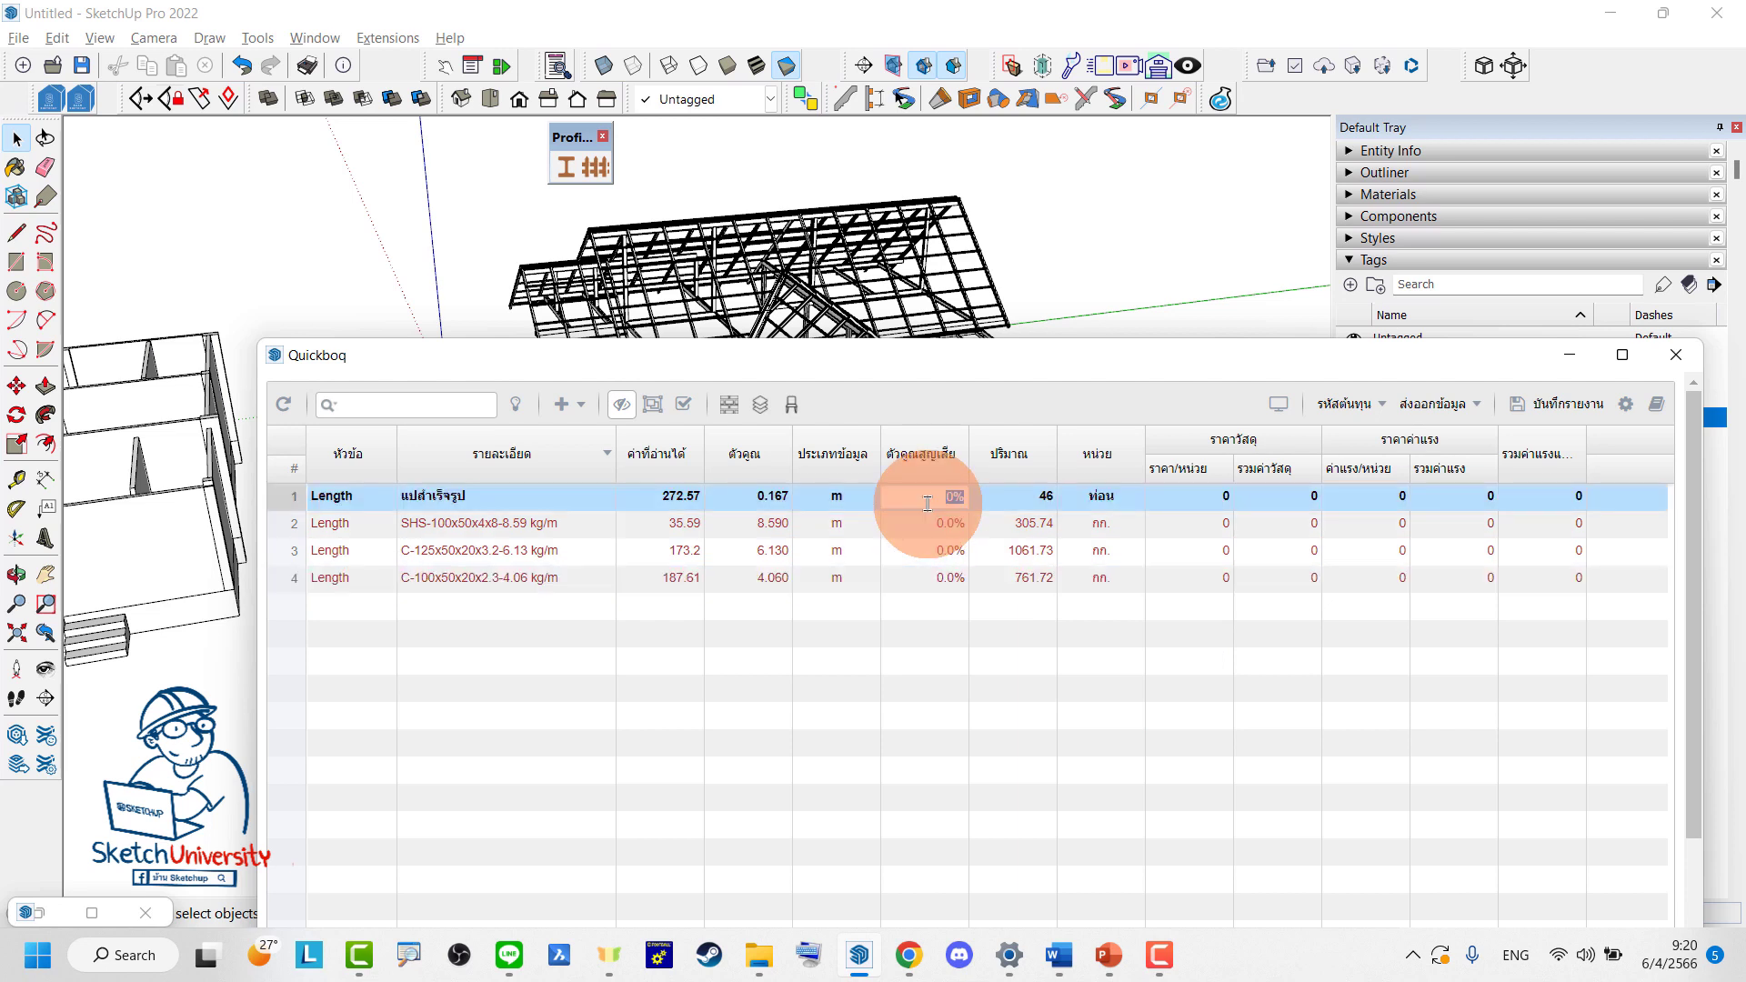
type("10")
key("Return")
double_click(948, 521)
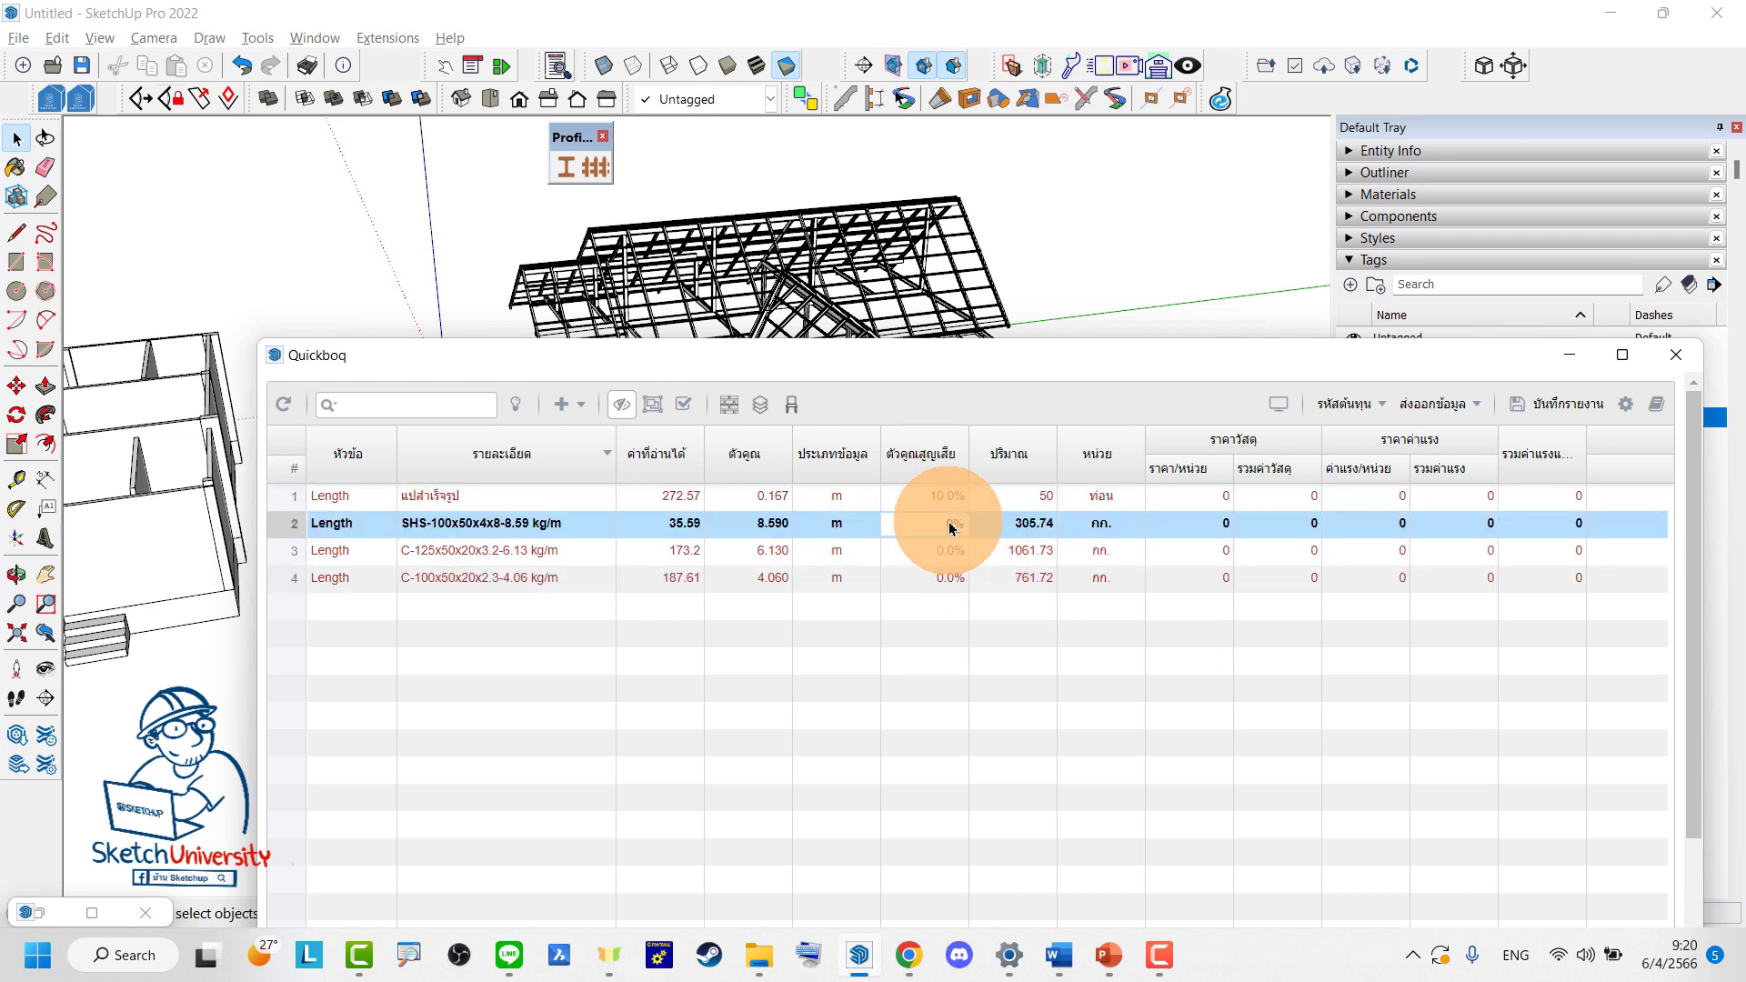
type("10")
key("Return")
left_click(945, 551)
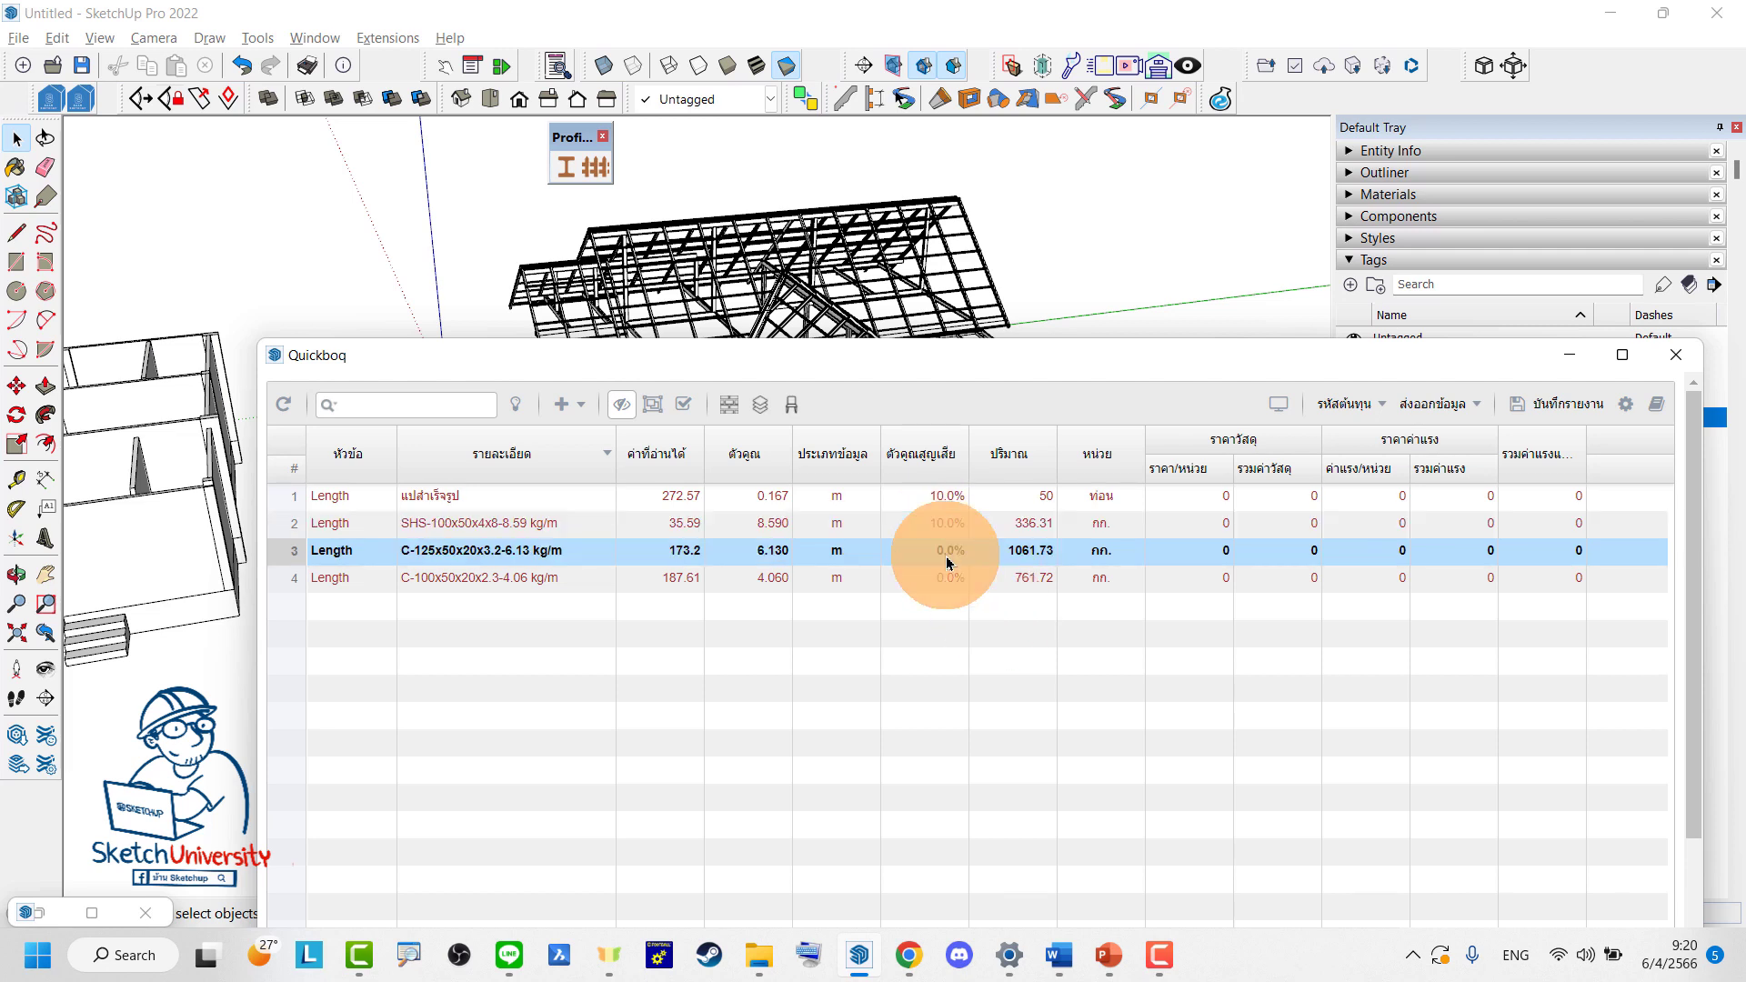
type("1")
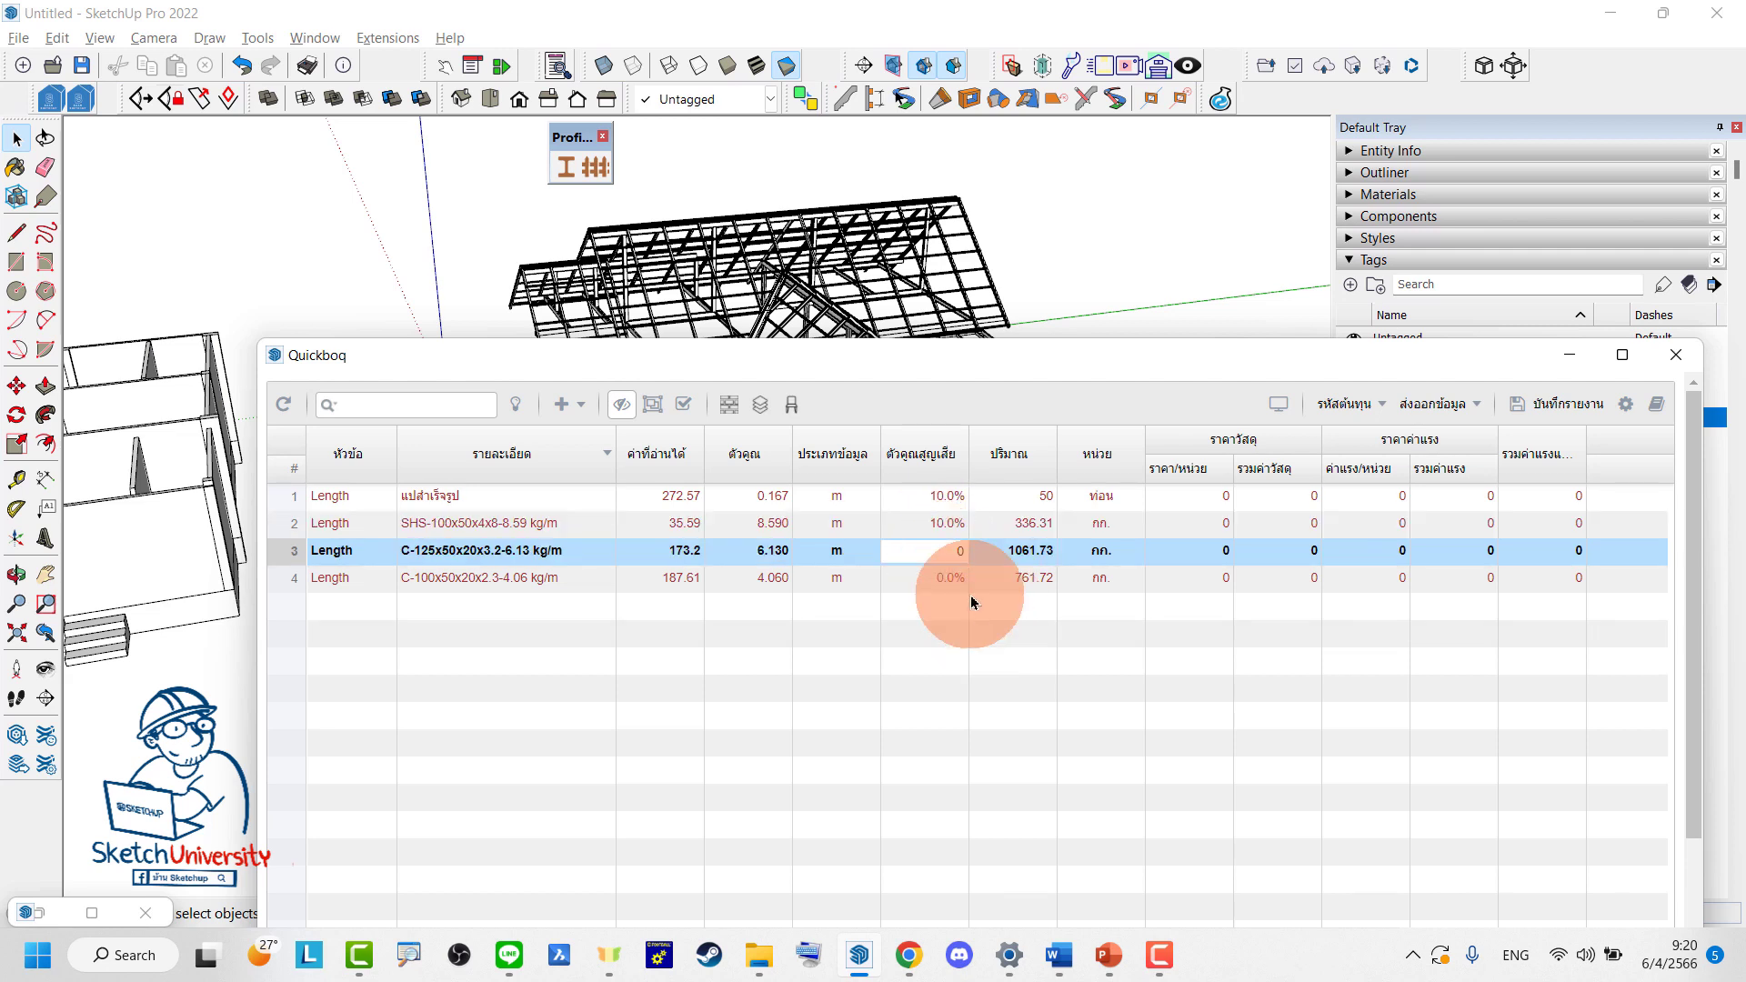
type("0")
key("Return")
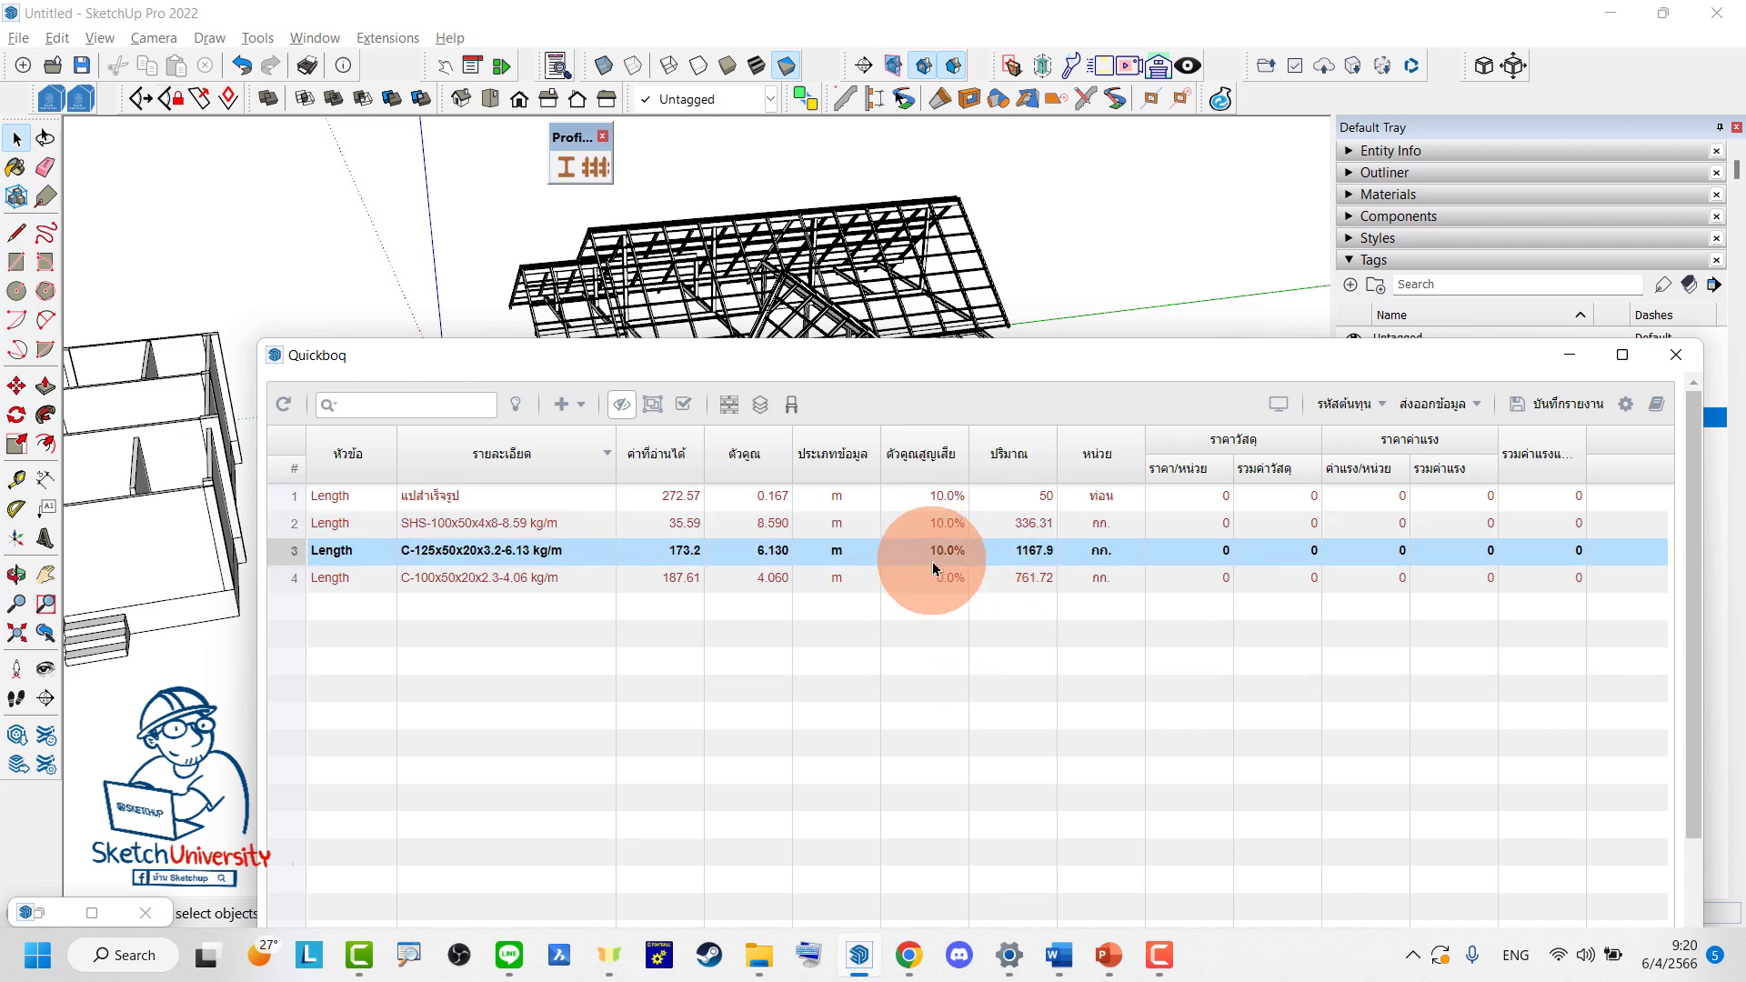
left_click(935, 575)
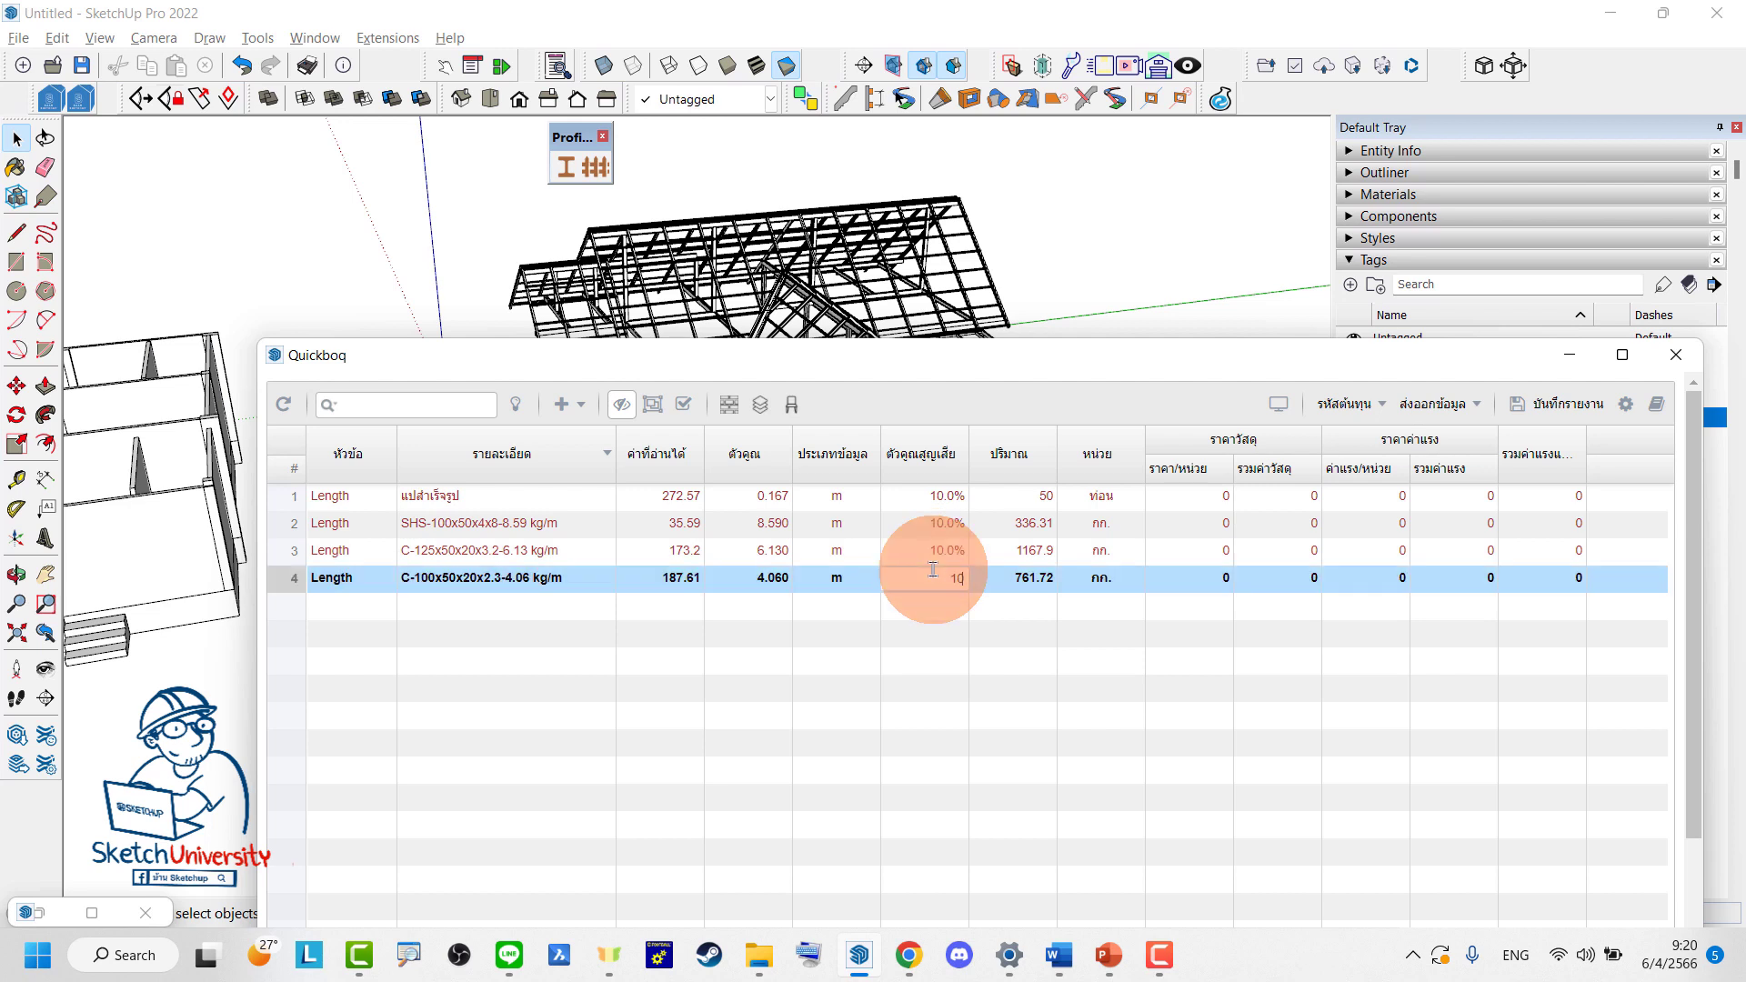
key("Return")
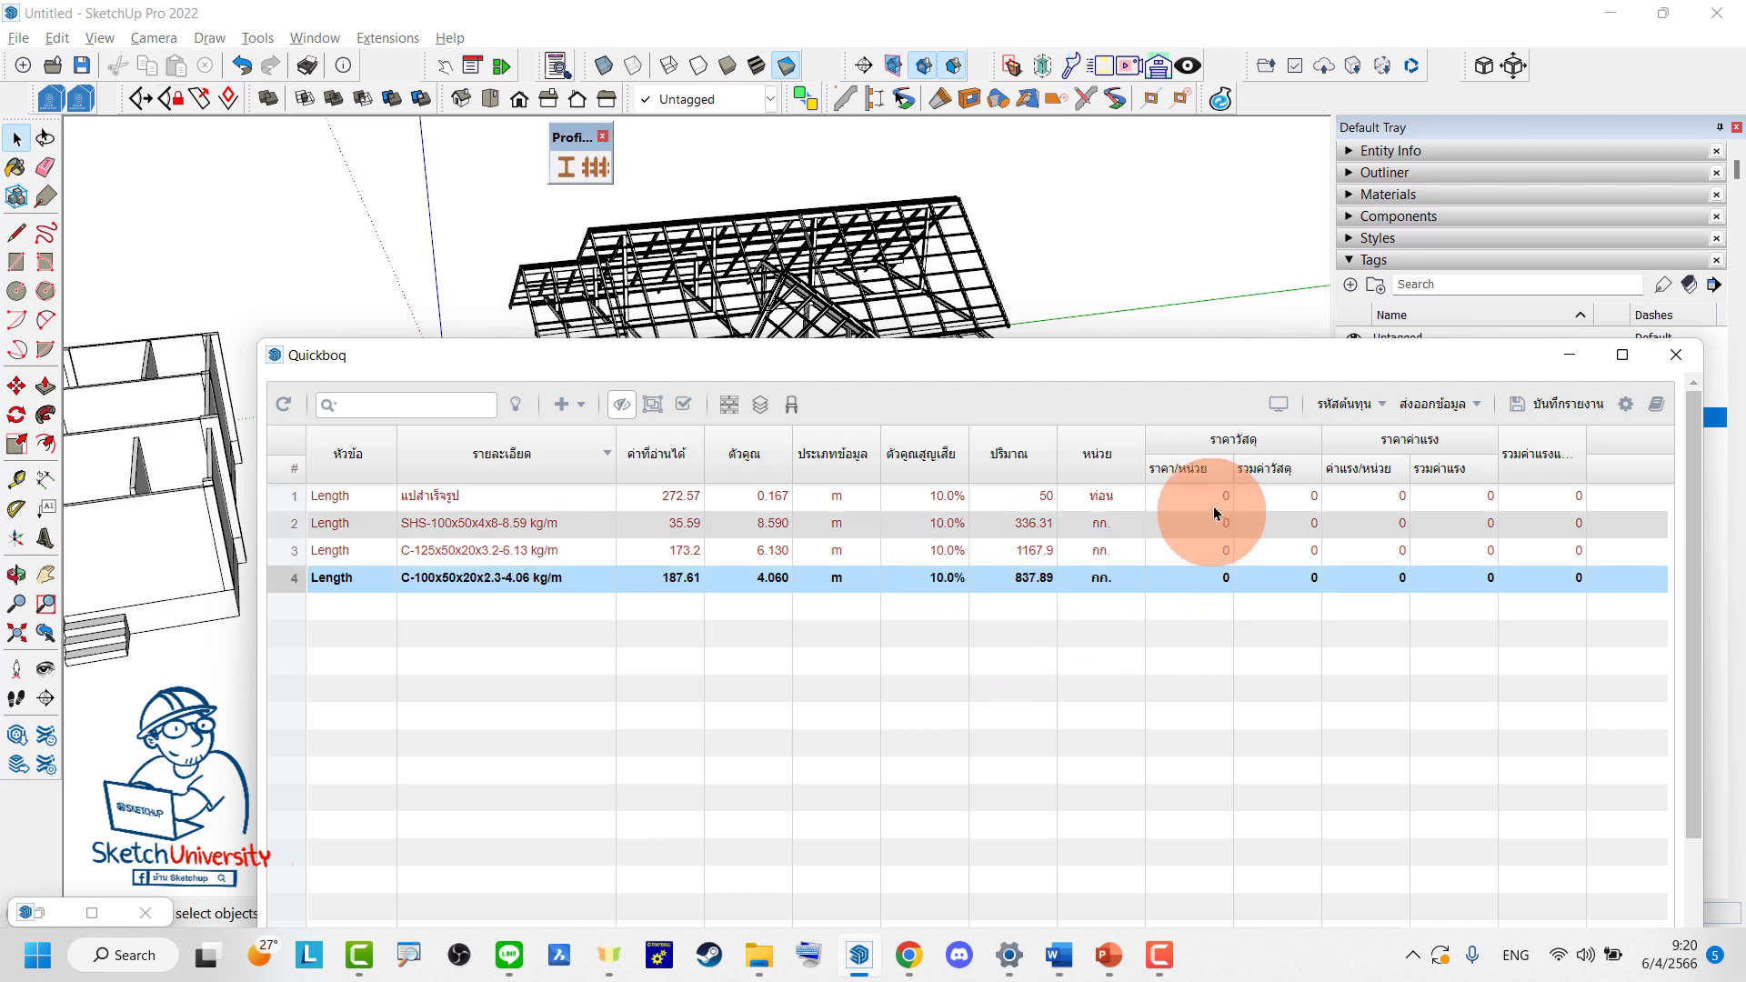
Enter the first steel row's material and labour prices per unit
double_click(1212, 495)
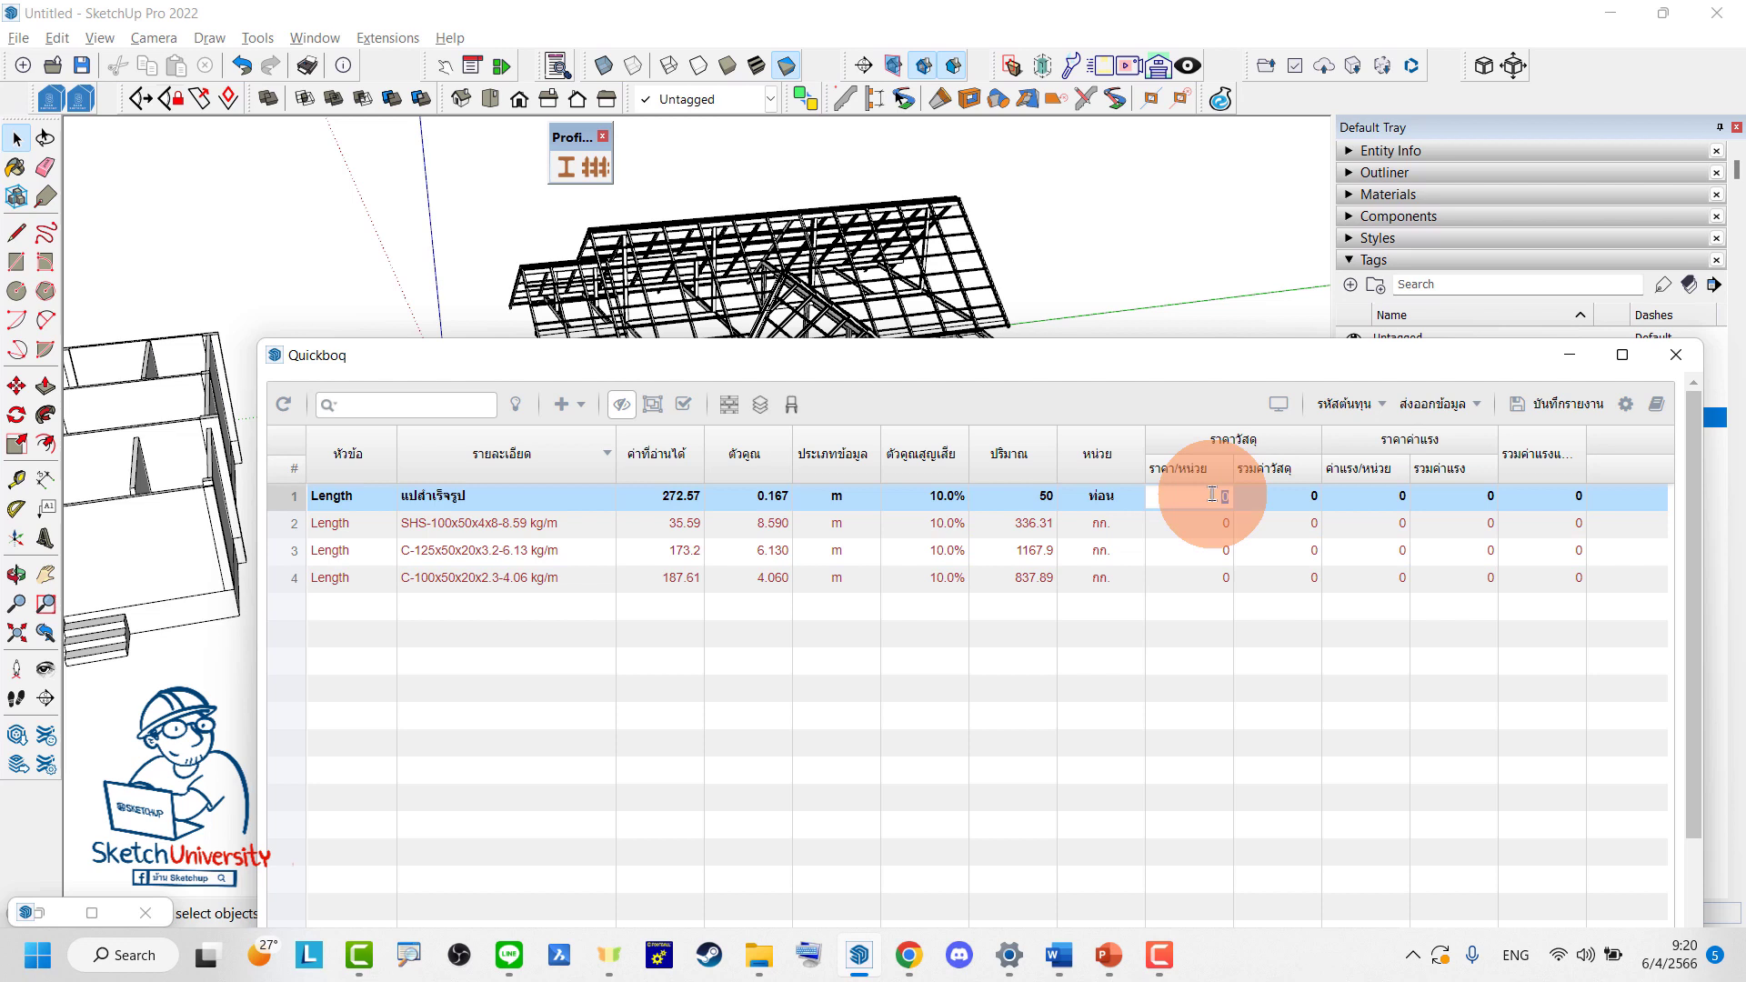
type("60")
key("Return")
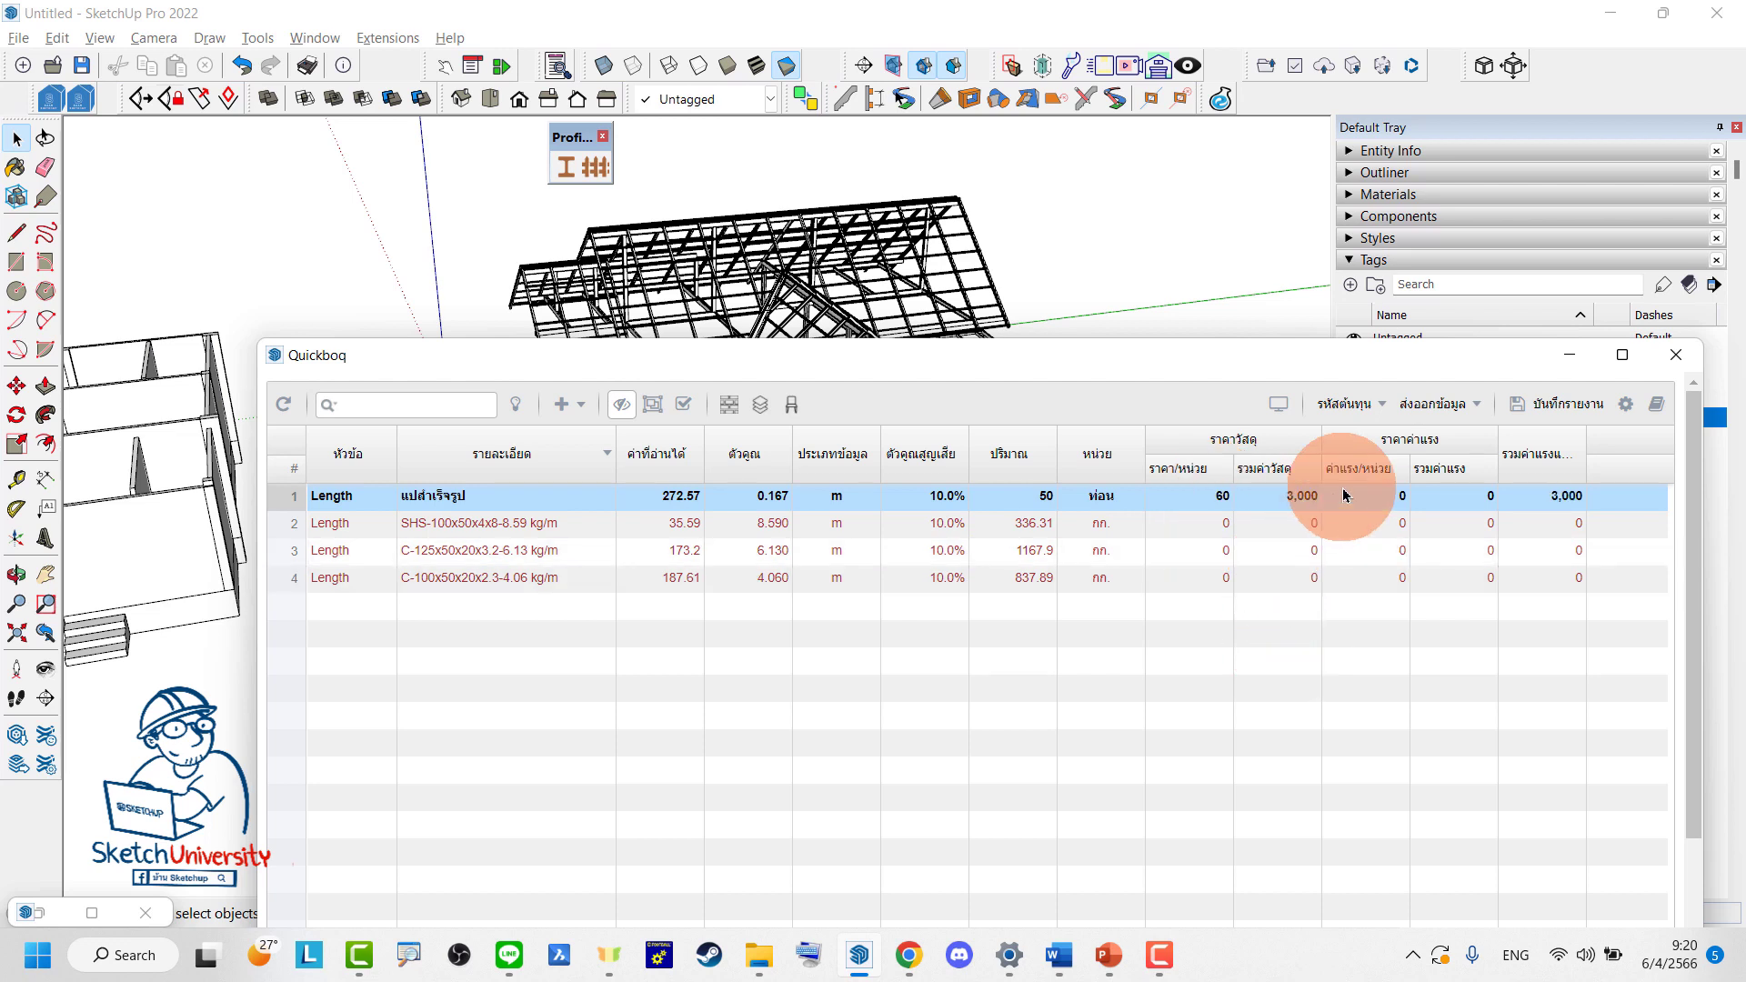
double_click(1376, 500)
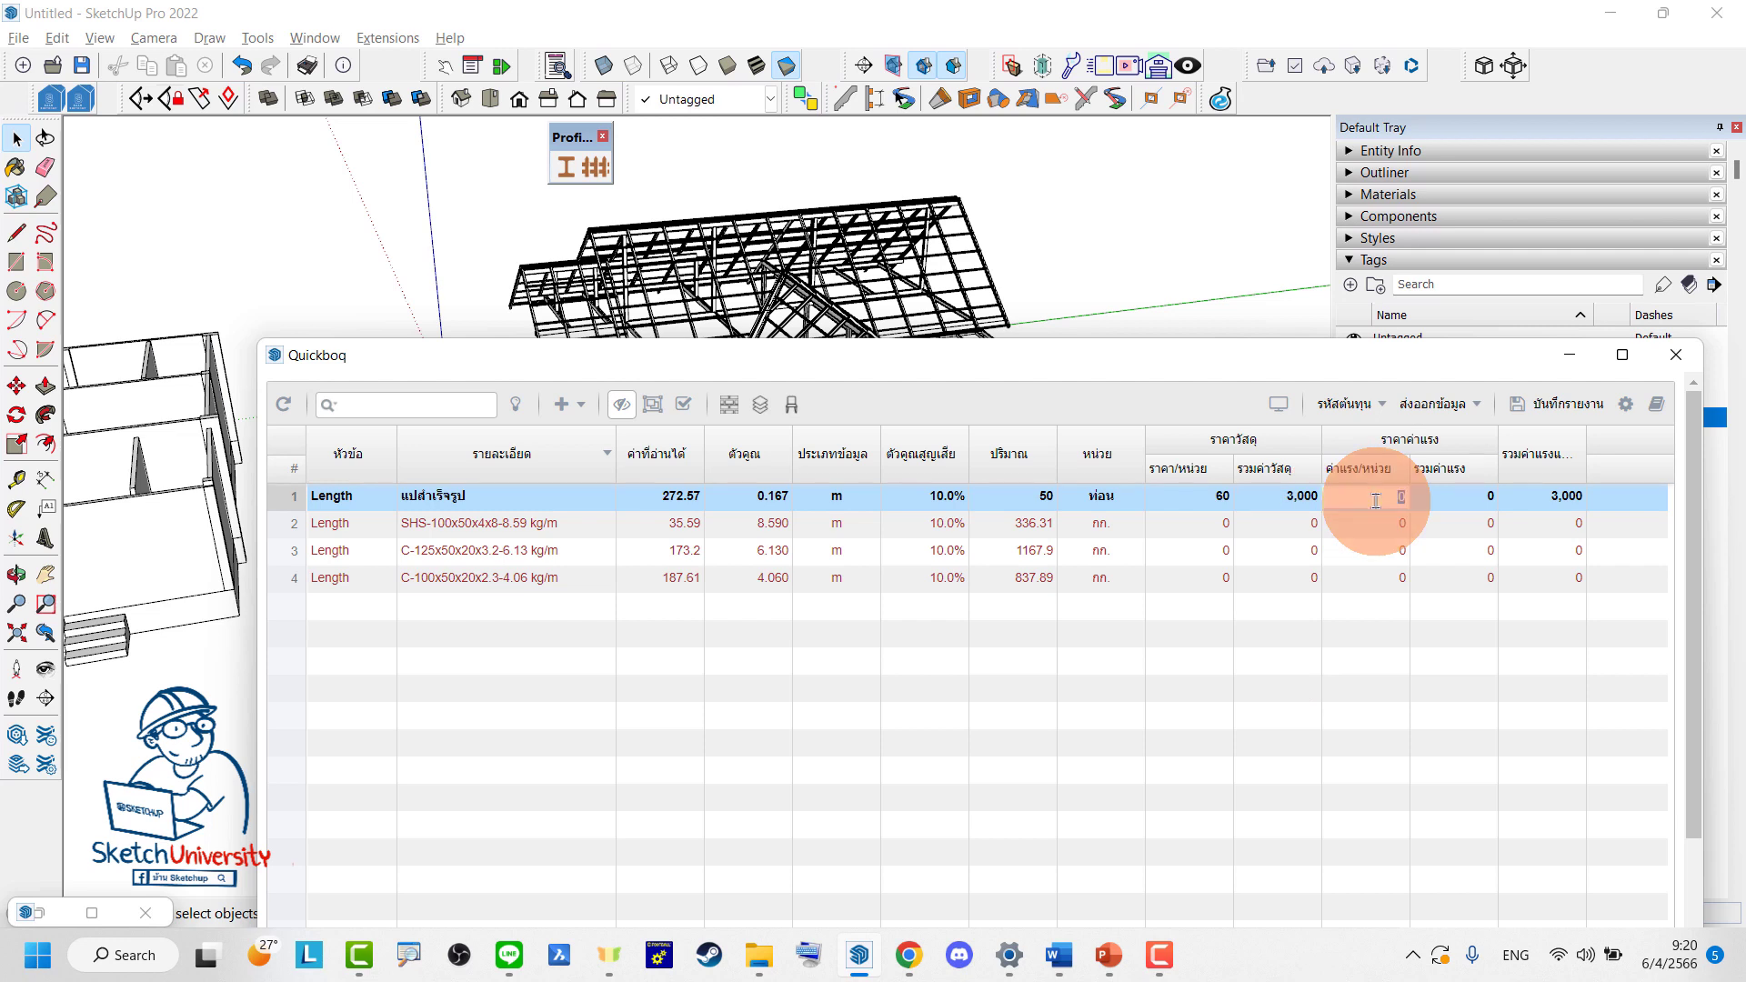
type("12")
key("Return")
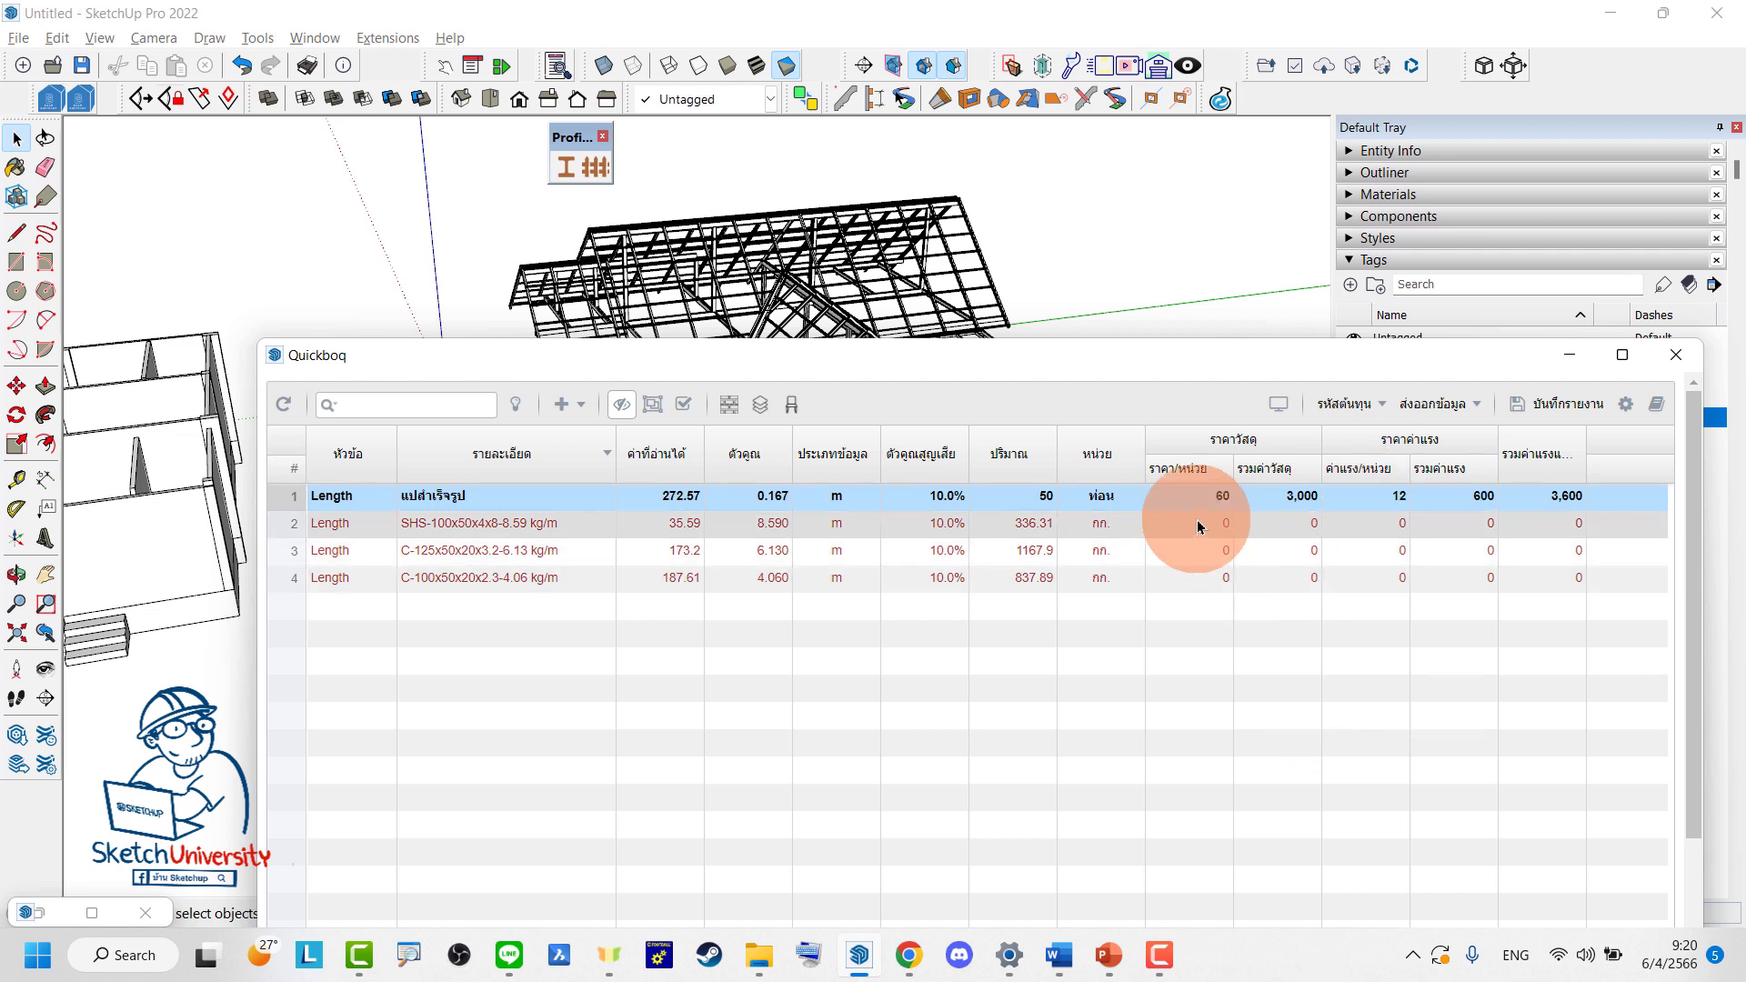
Set the material price per unit of the remaining steel rows to 30
double_click(1205, 524)
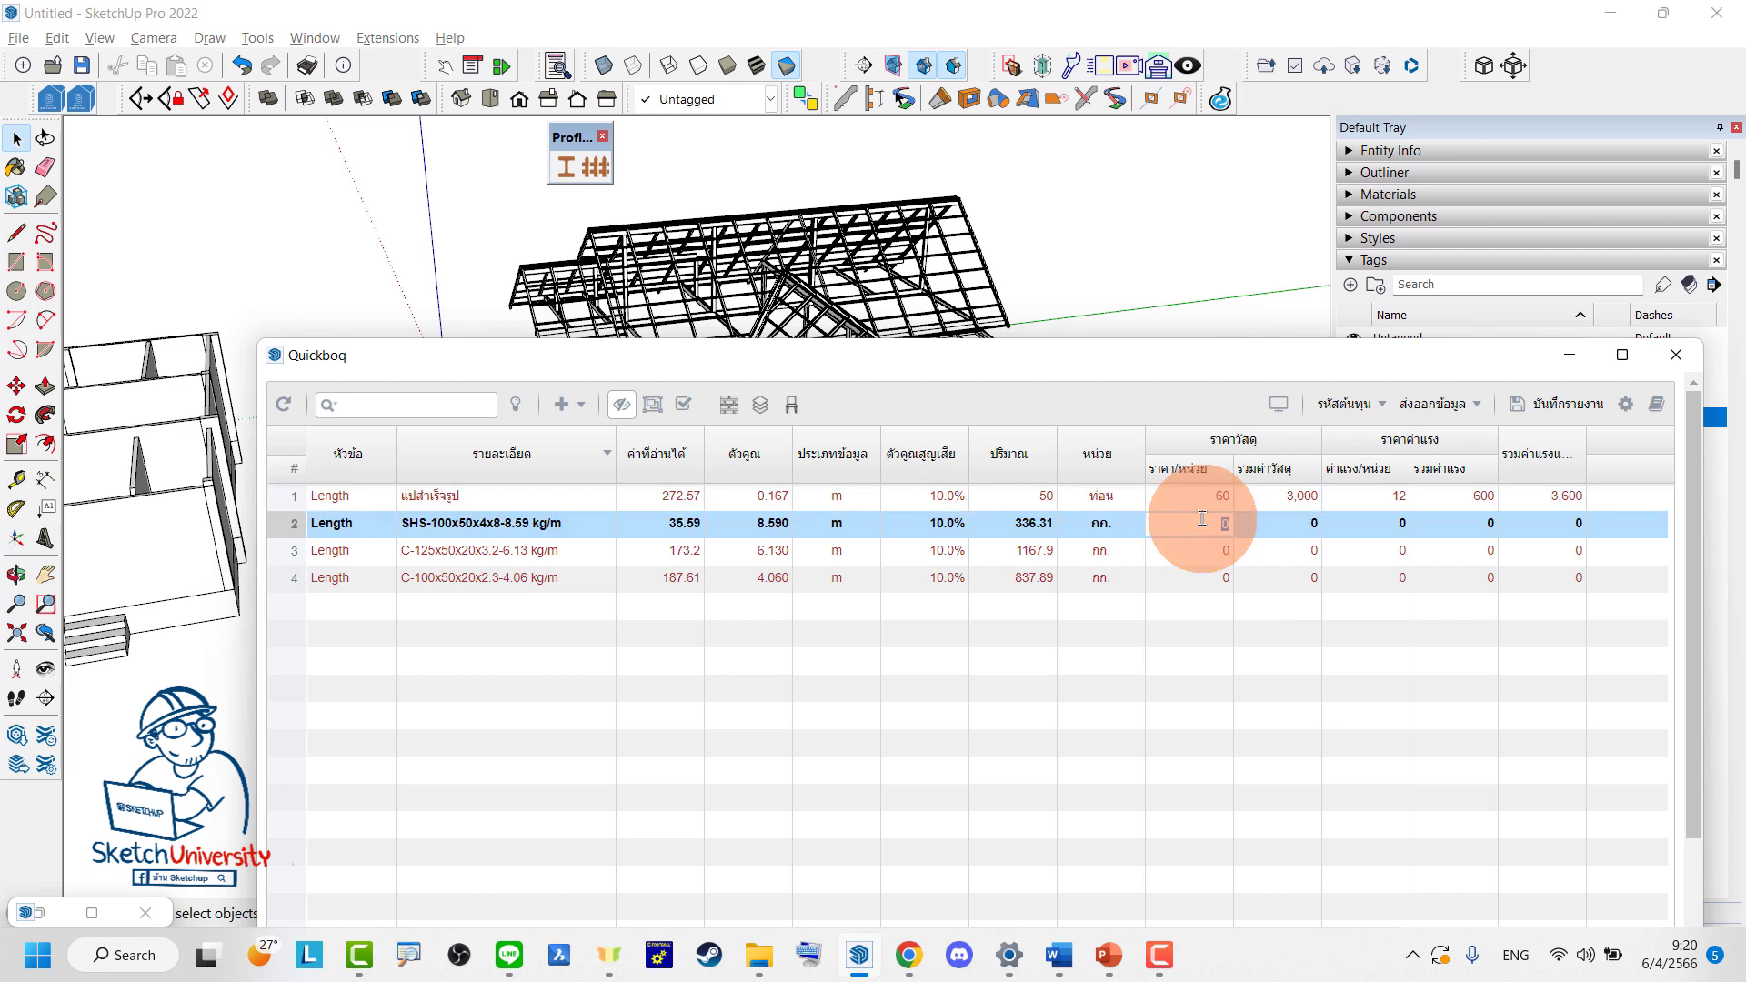
type("30")
key("Return")
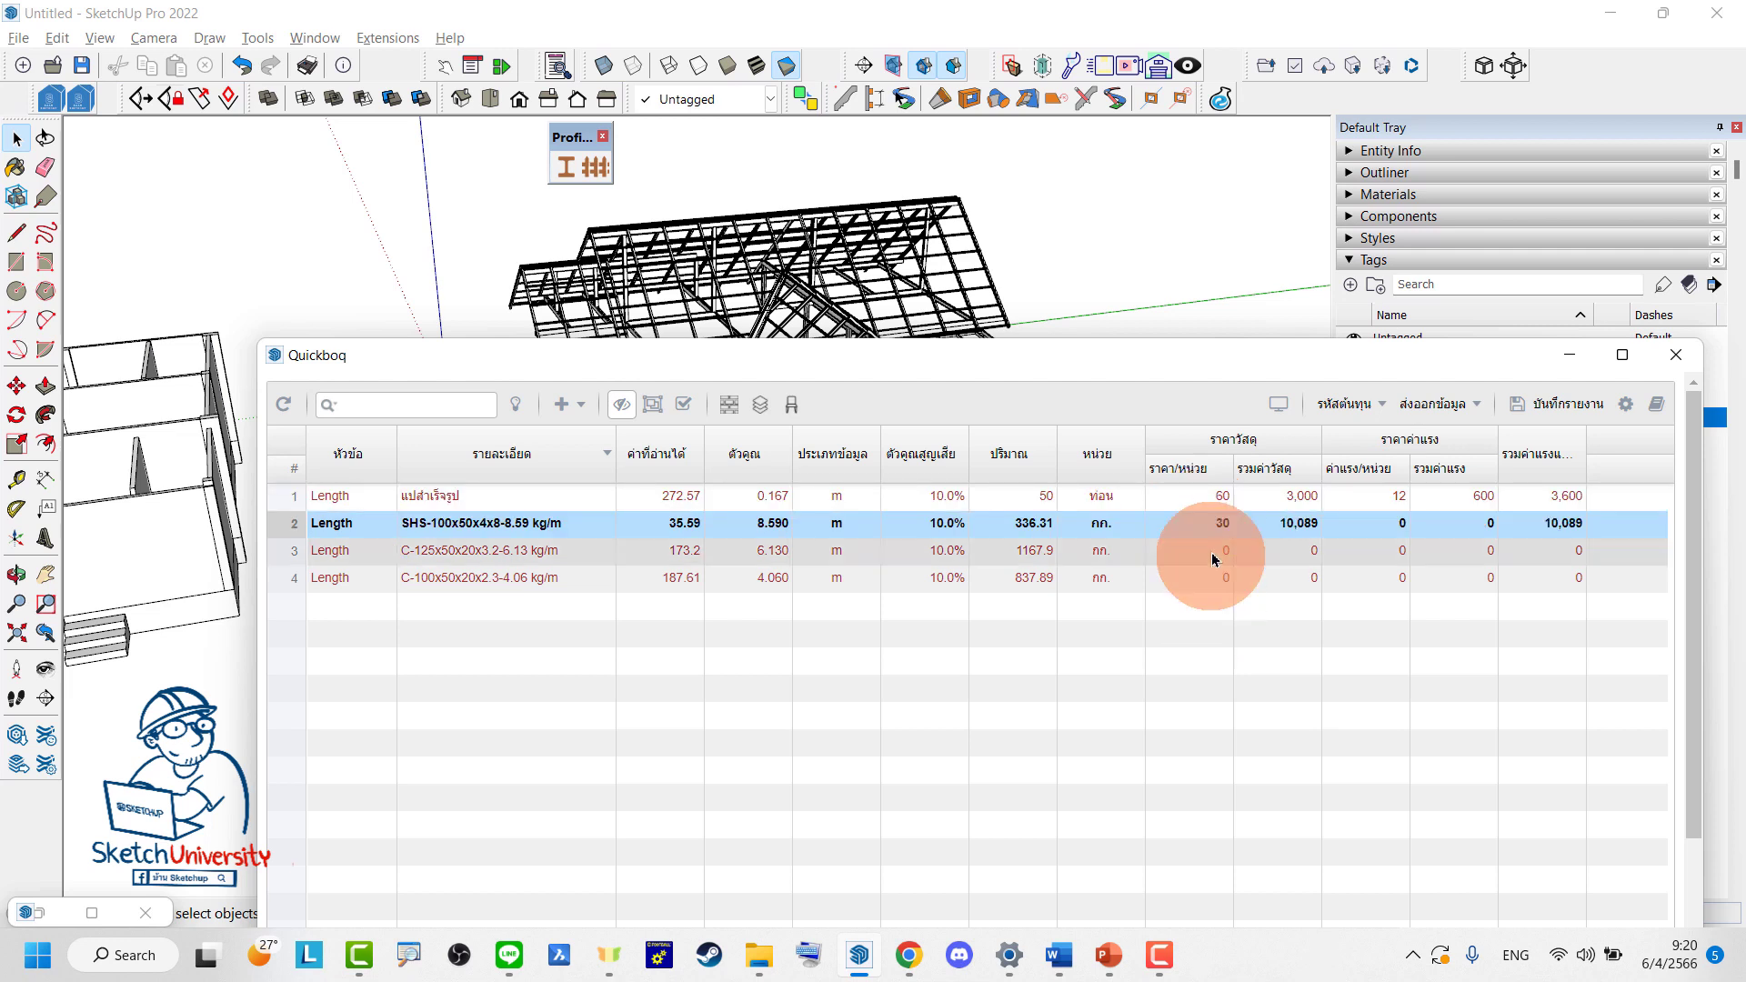
double_click(1210, 550)
type("0")
key("Return")
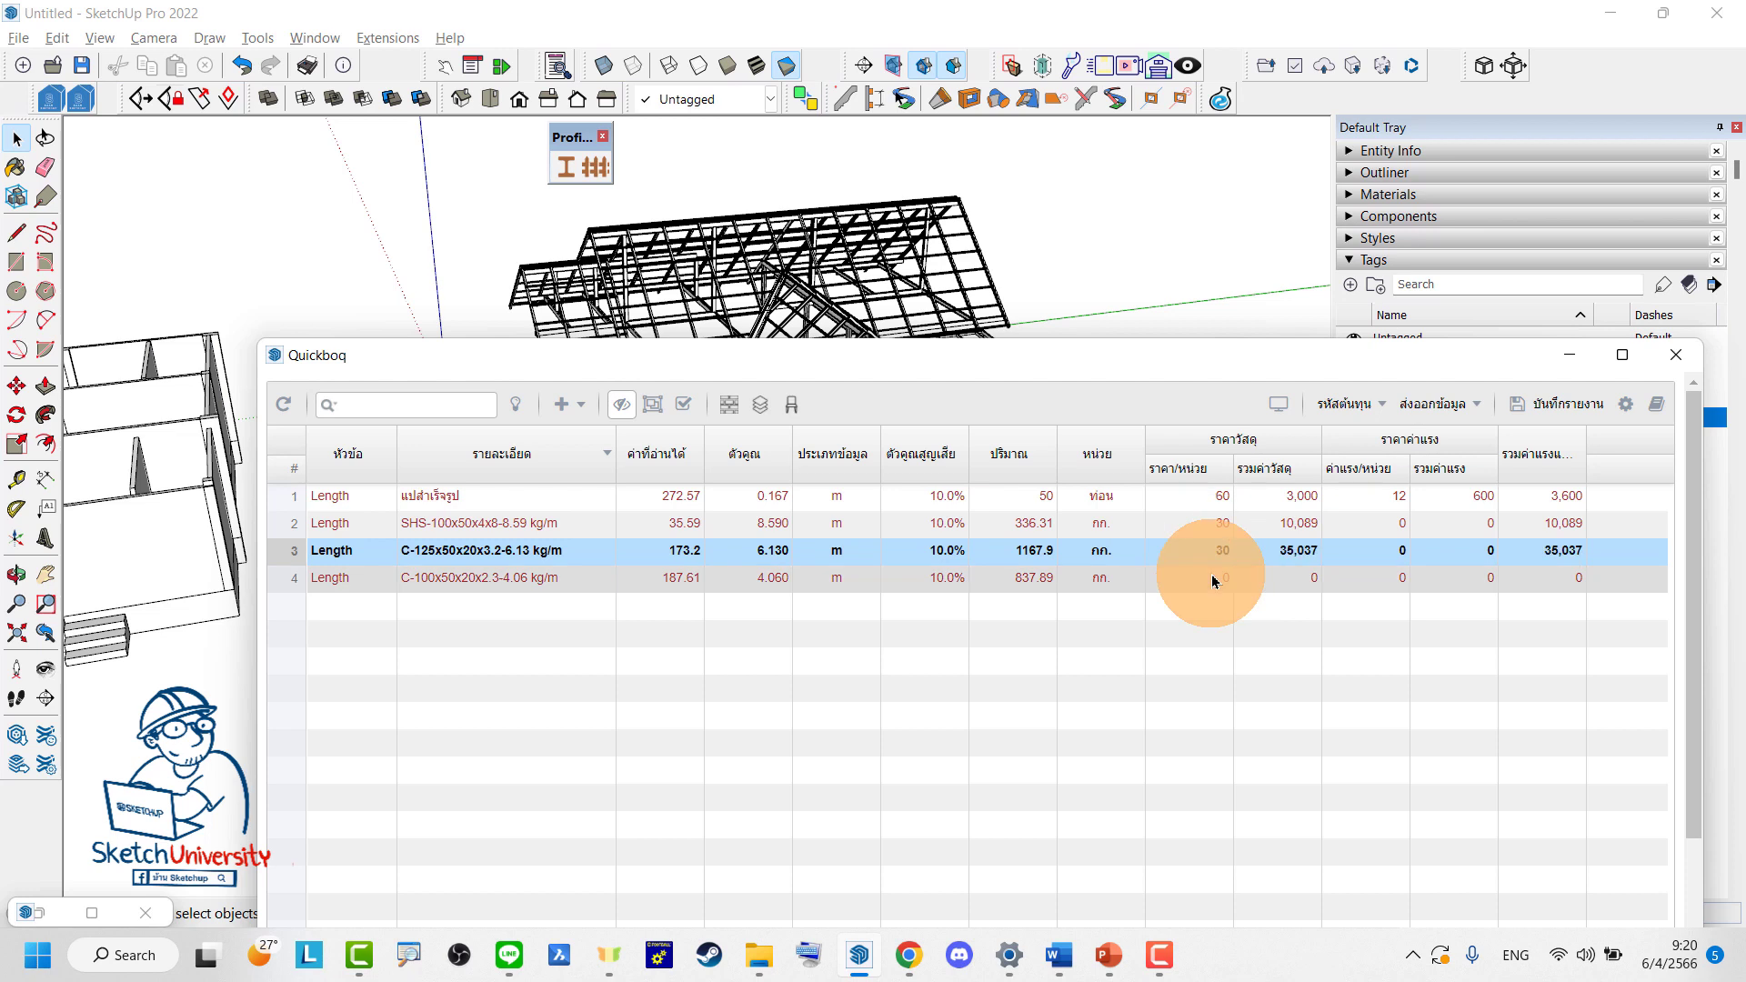
double_click(1212, 575)
type("30")
key("Return")
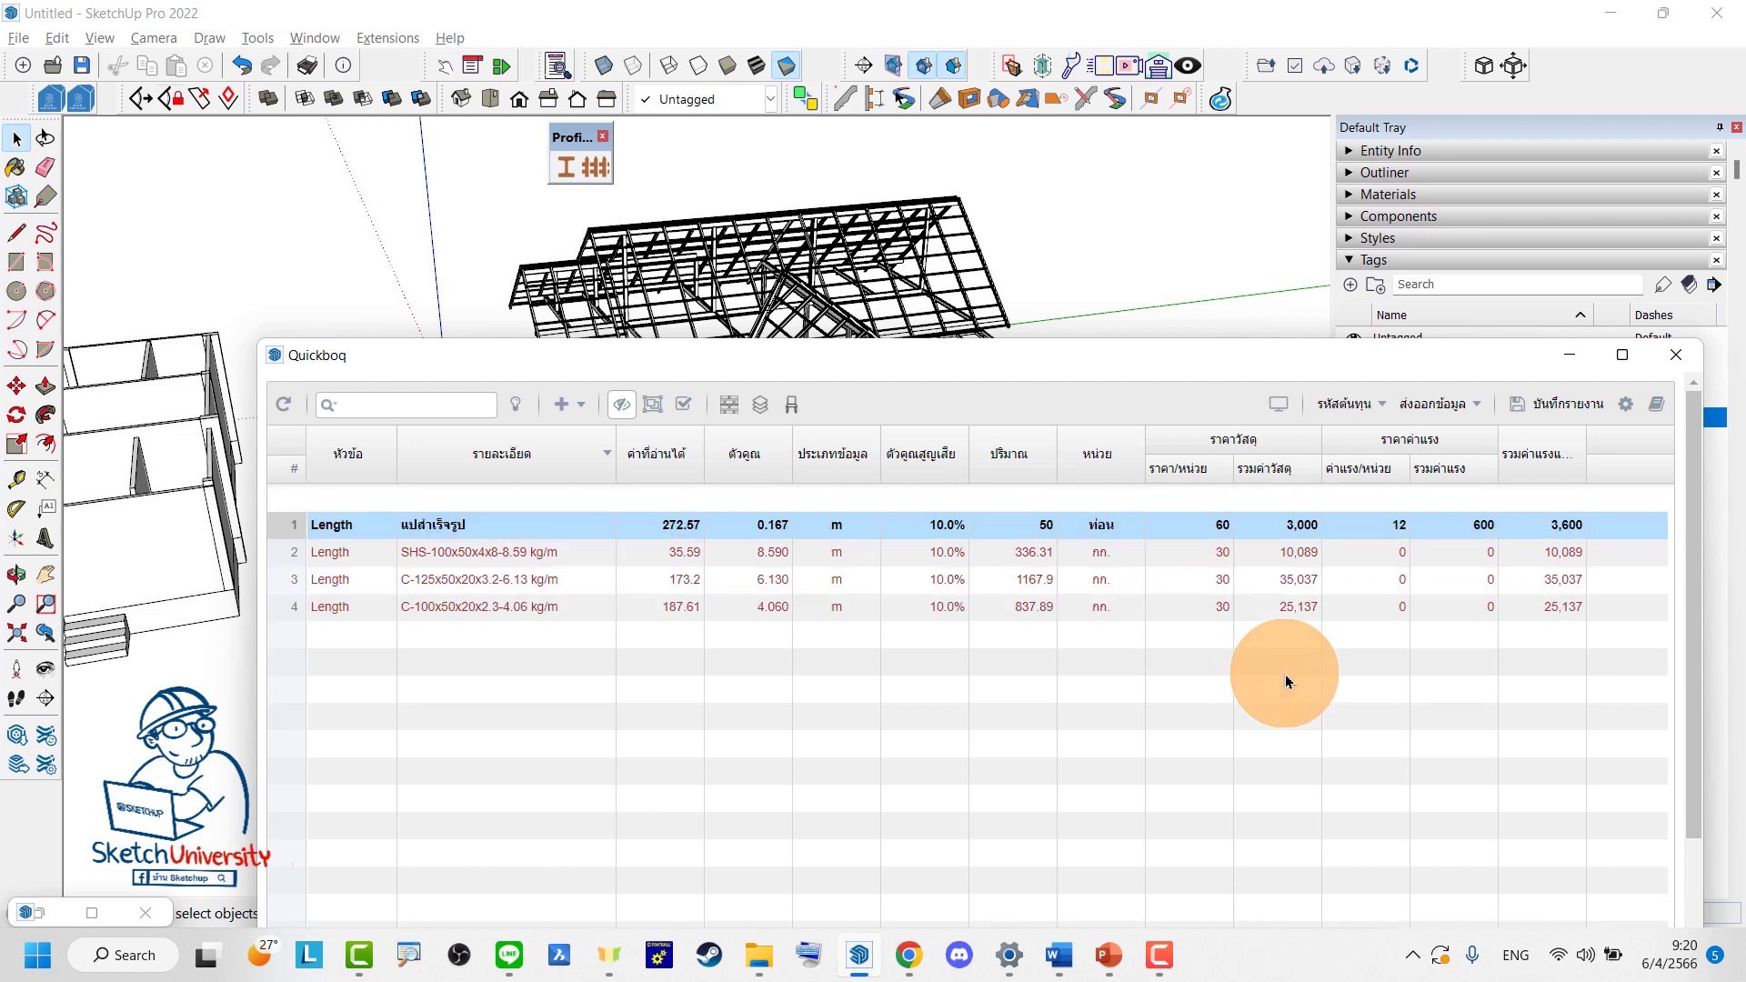
Set the labour price per unit of the remaining steel rows to 10
double_click(1376, 522)
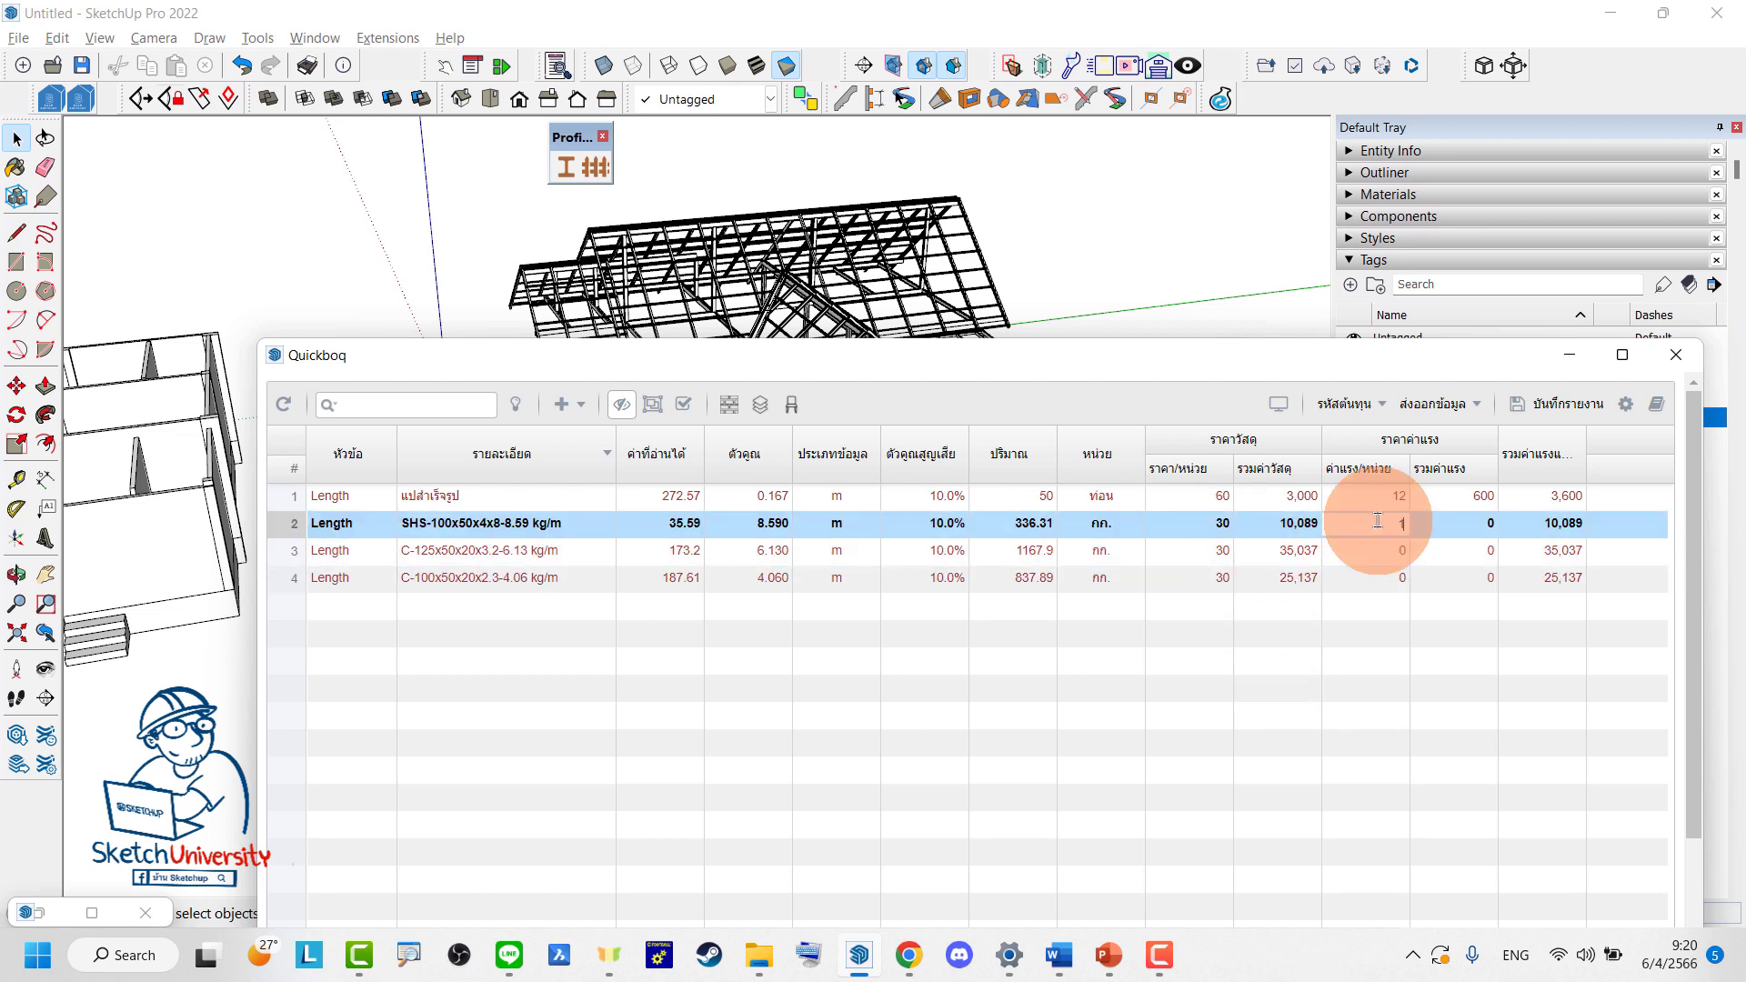
type("0")
key("Return")
double_click(1392, 552)
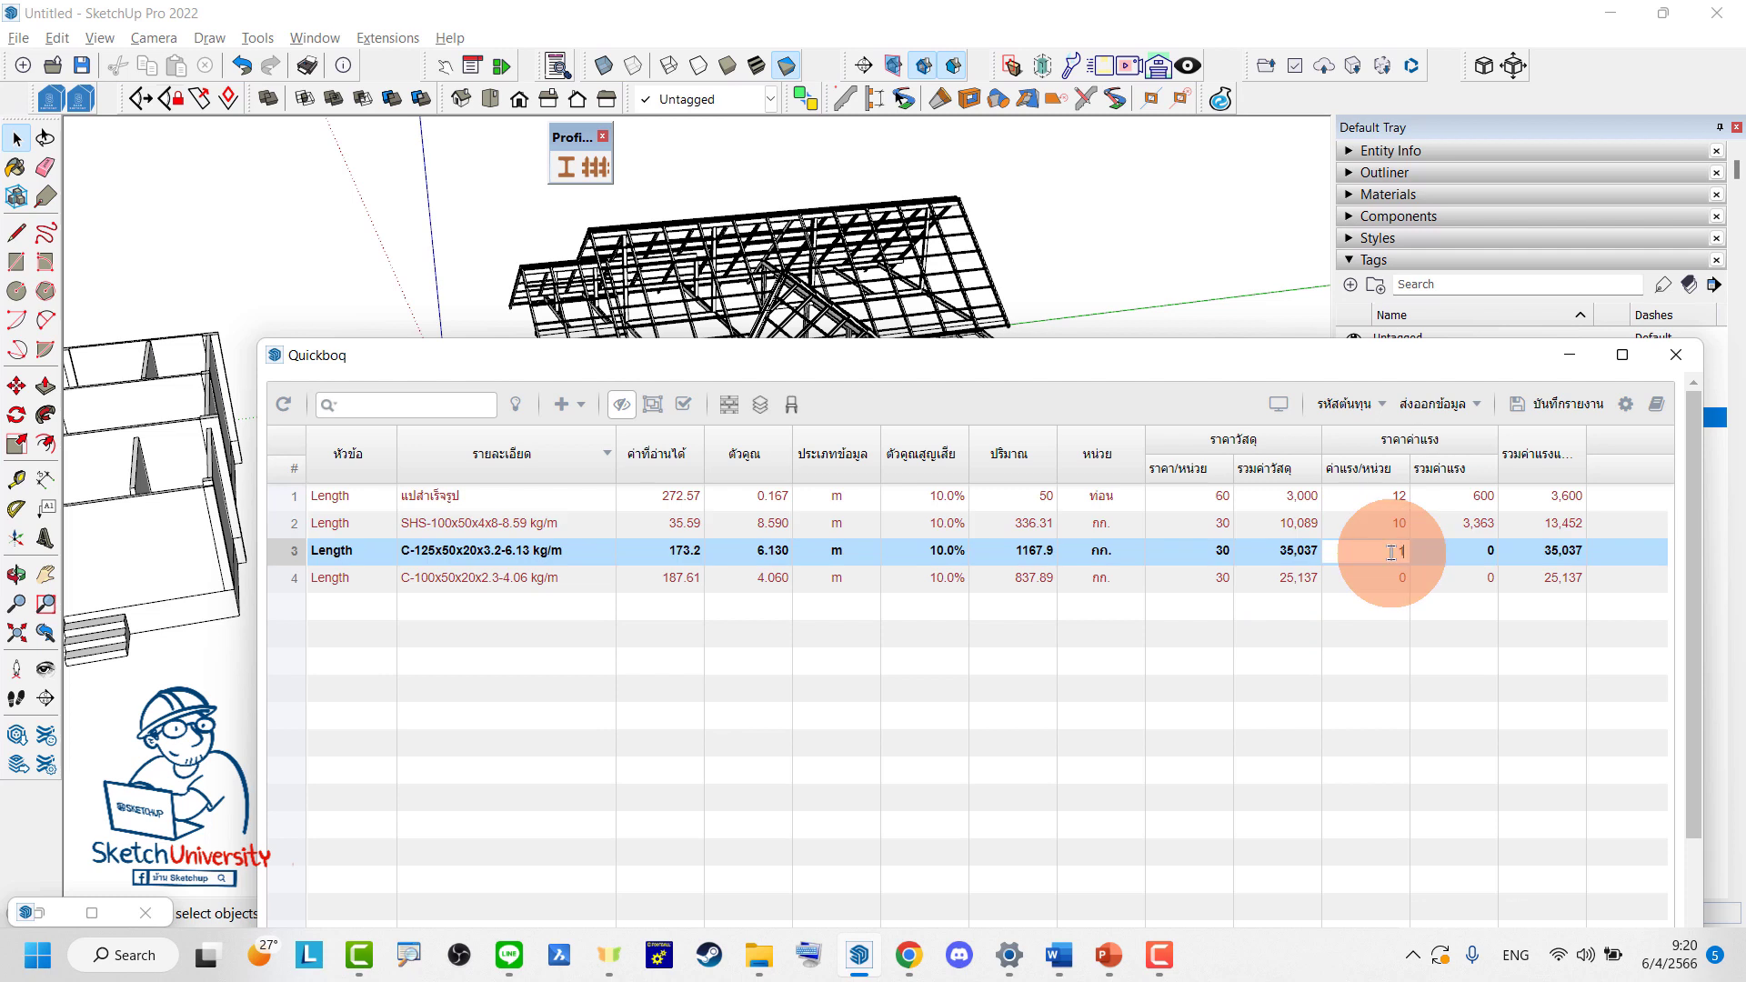
type("0")
key("Return")
double_click(1385, 579)
type("10")
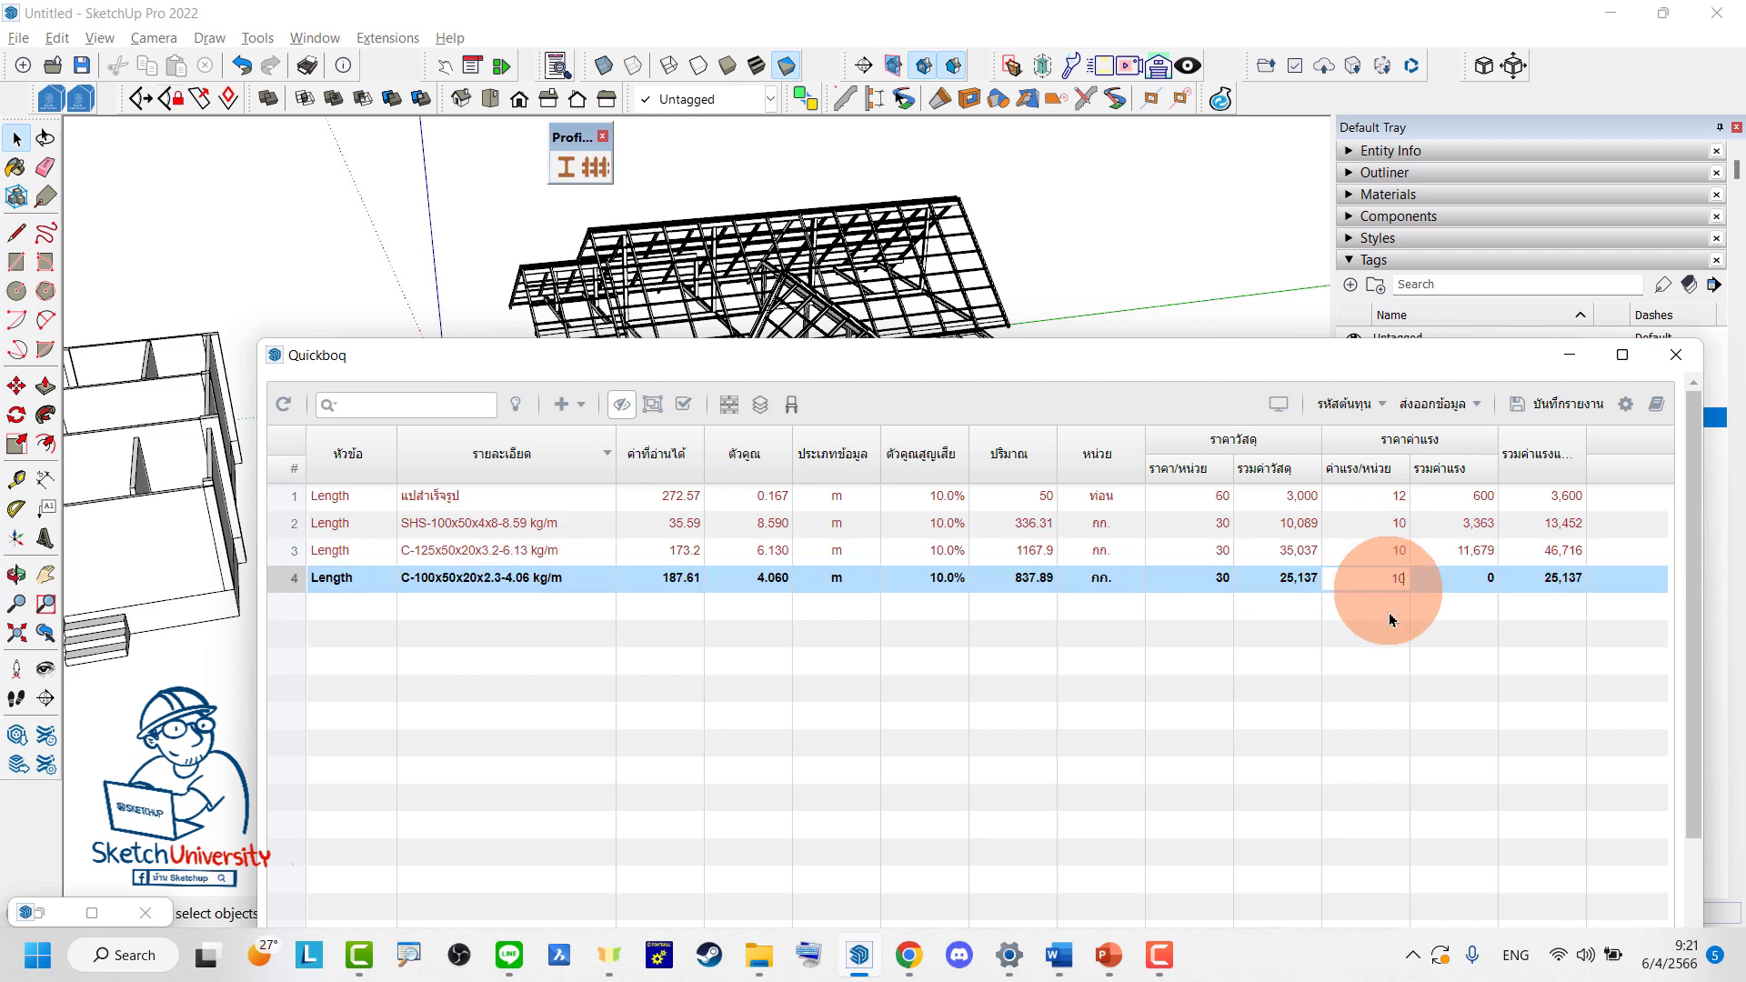
key("Return")
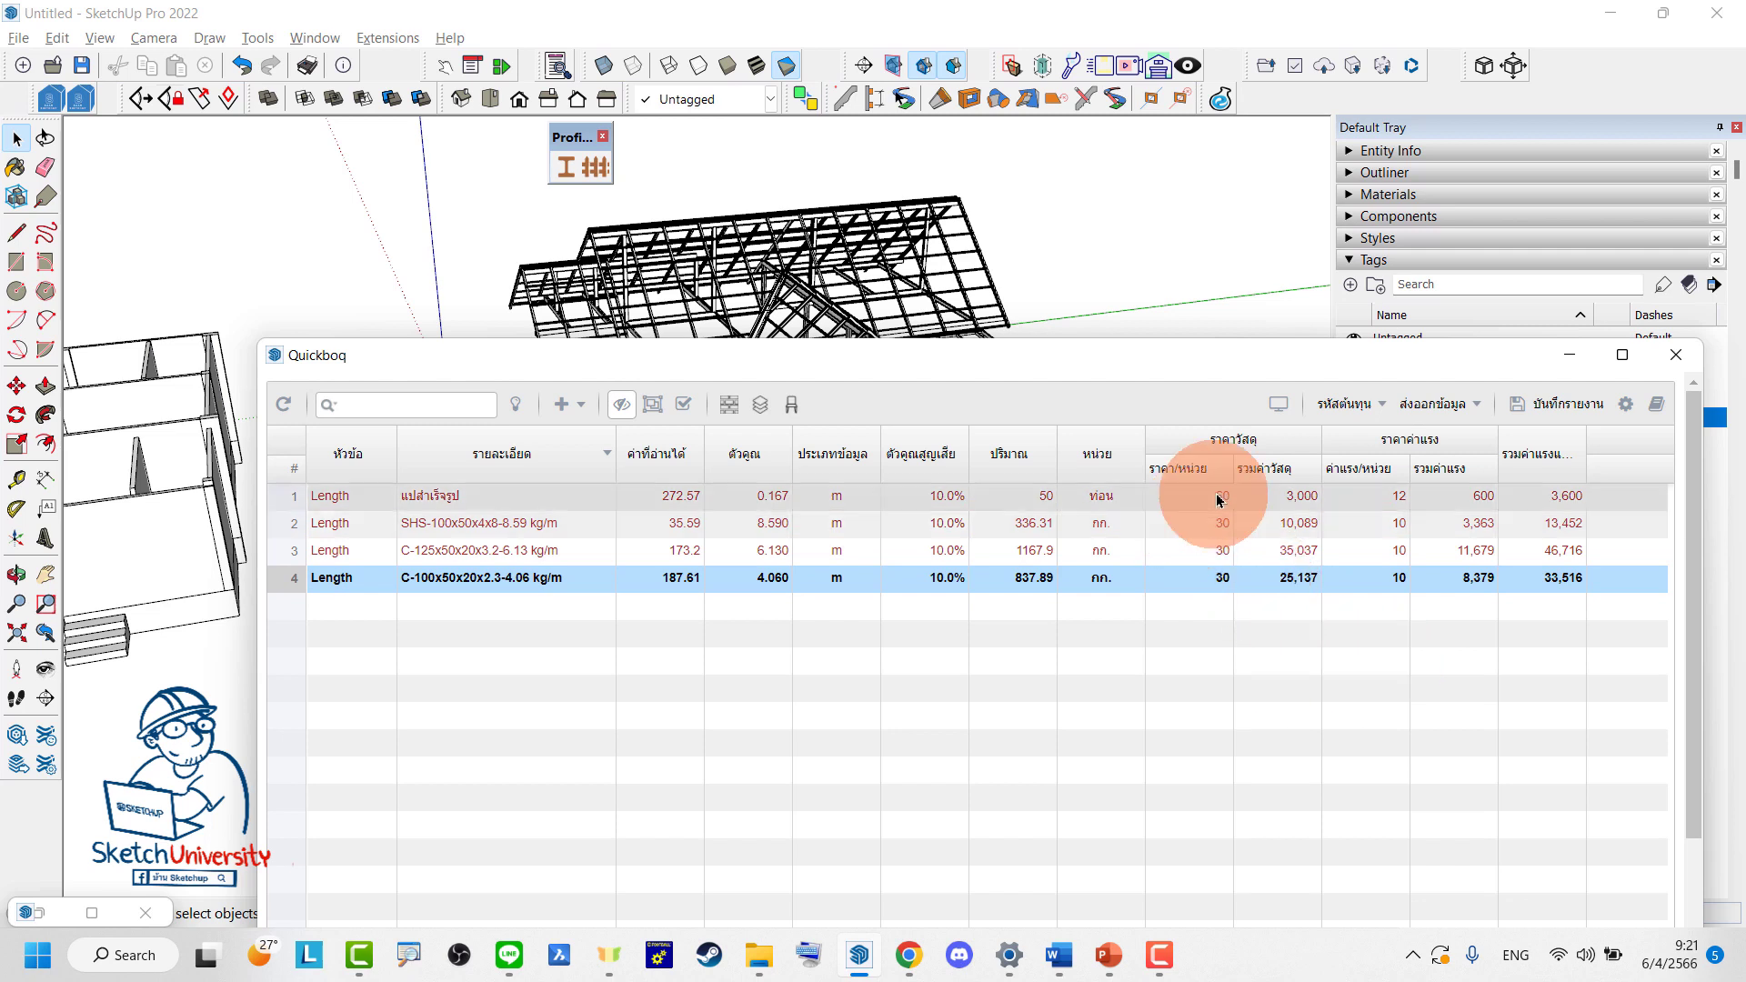
Preview the BOQ as a grouped document totalling 97,284 and adjust its column widths
left_click(1273, 408)
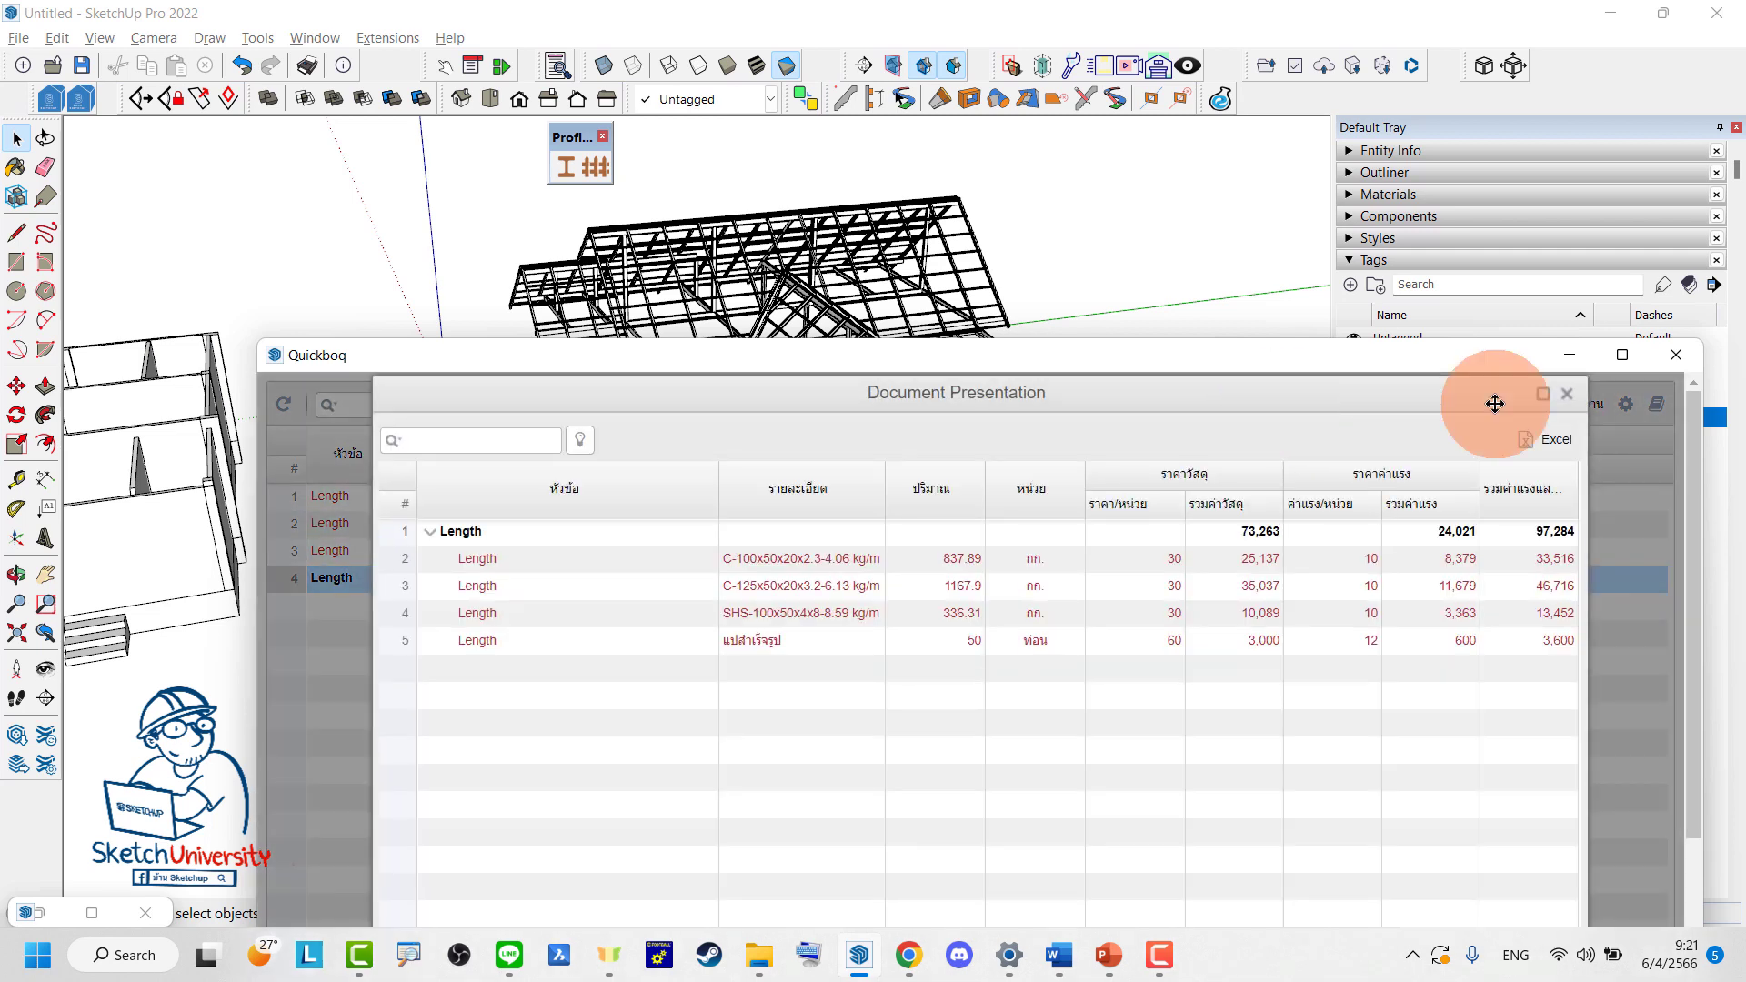
left_click(1562, 400)
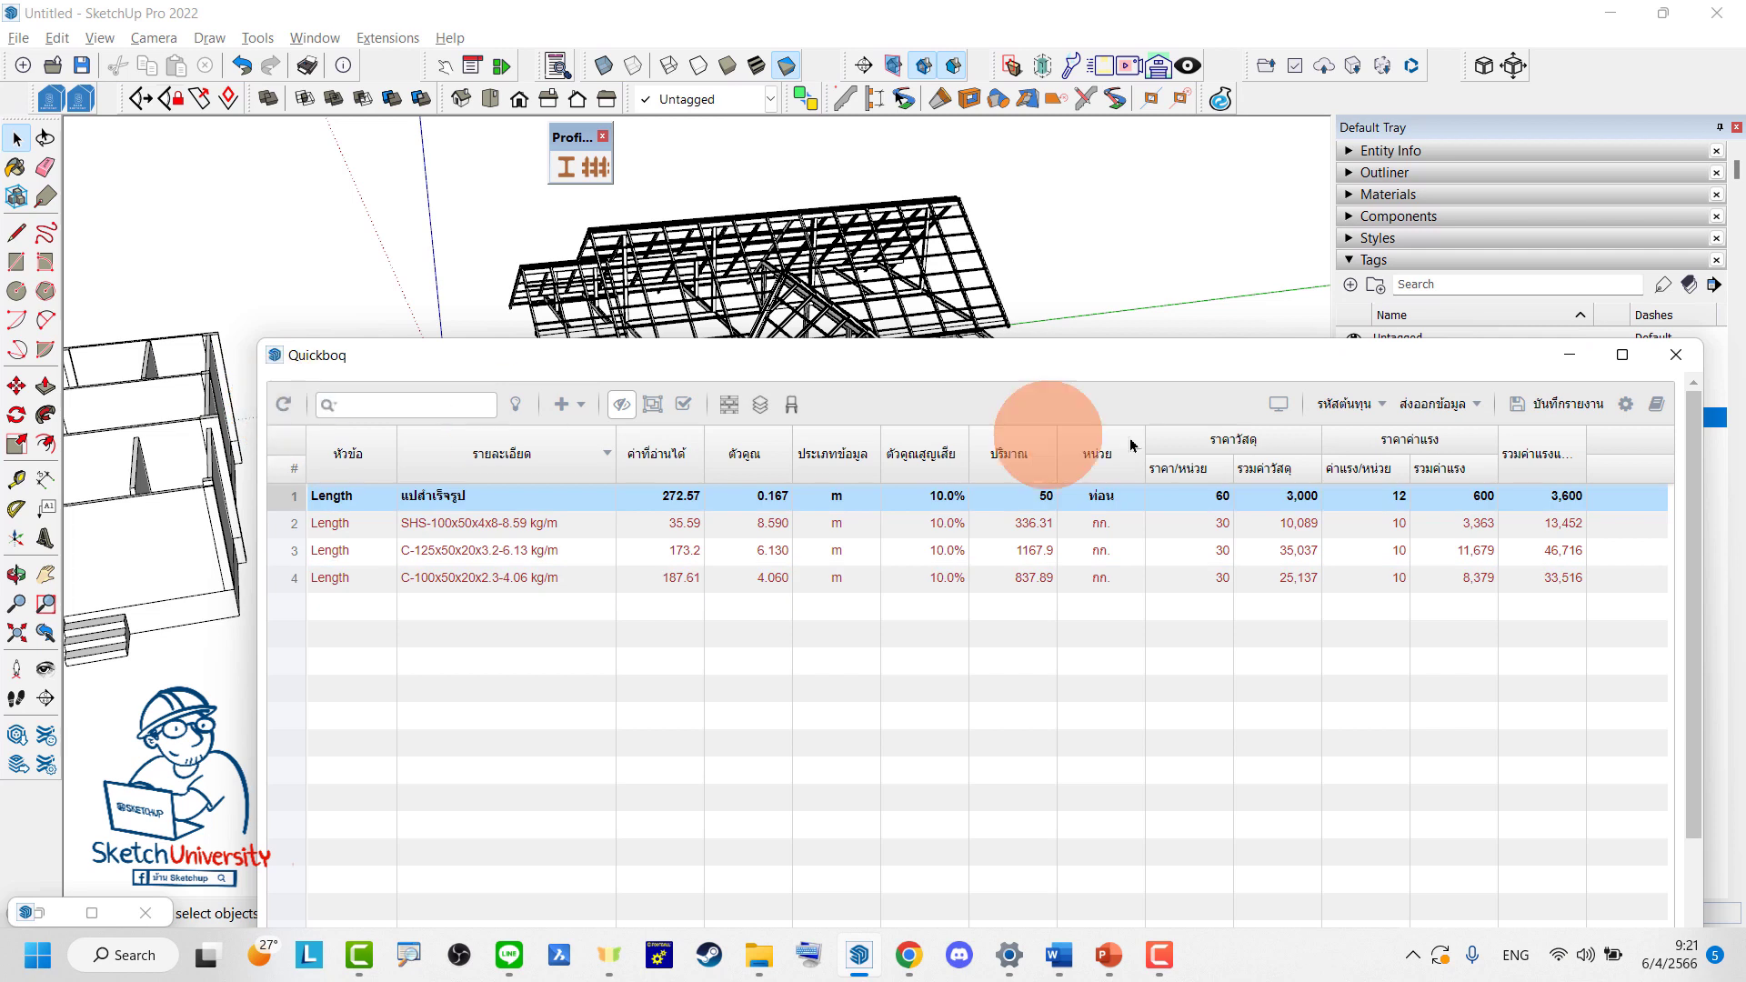
left_click(1276, 404)
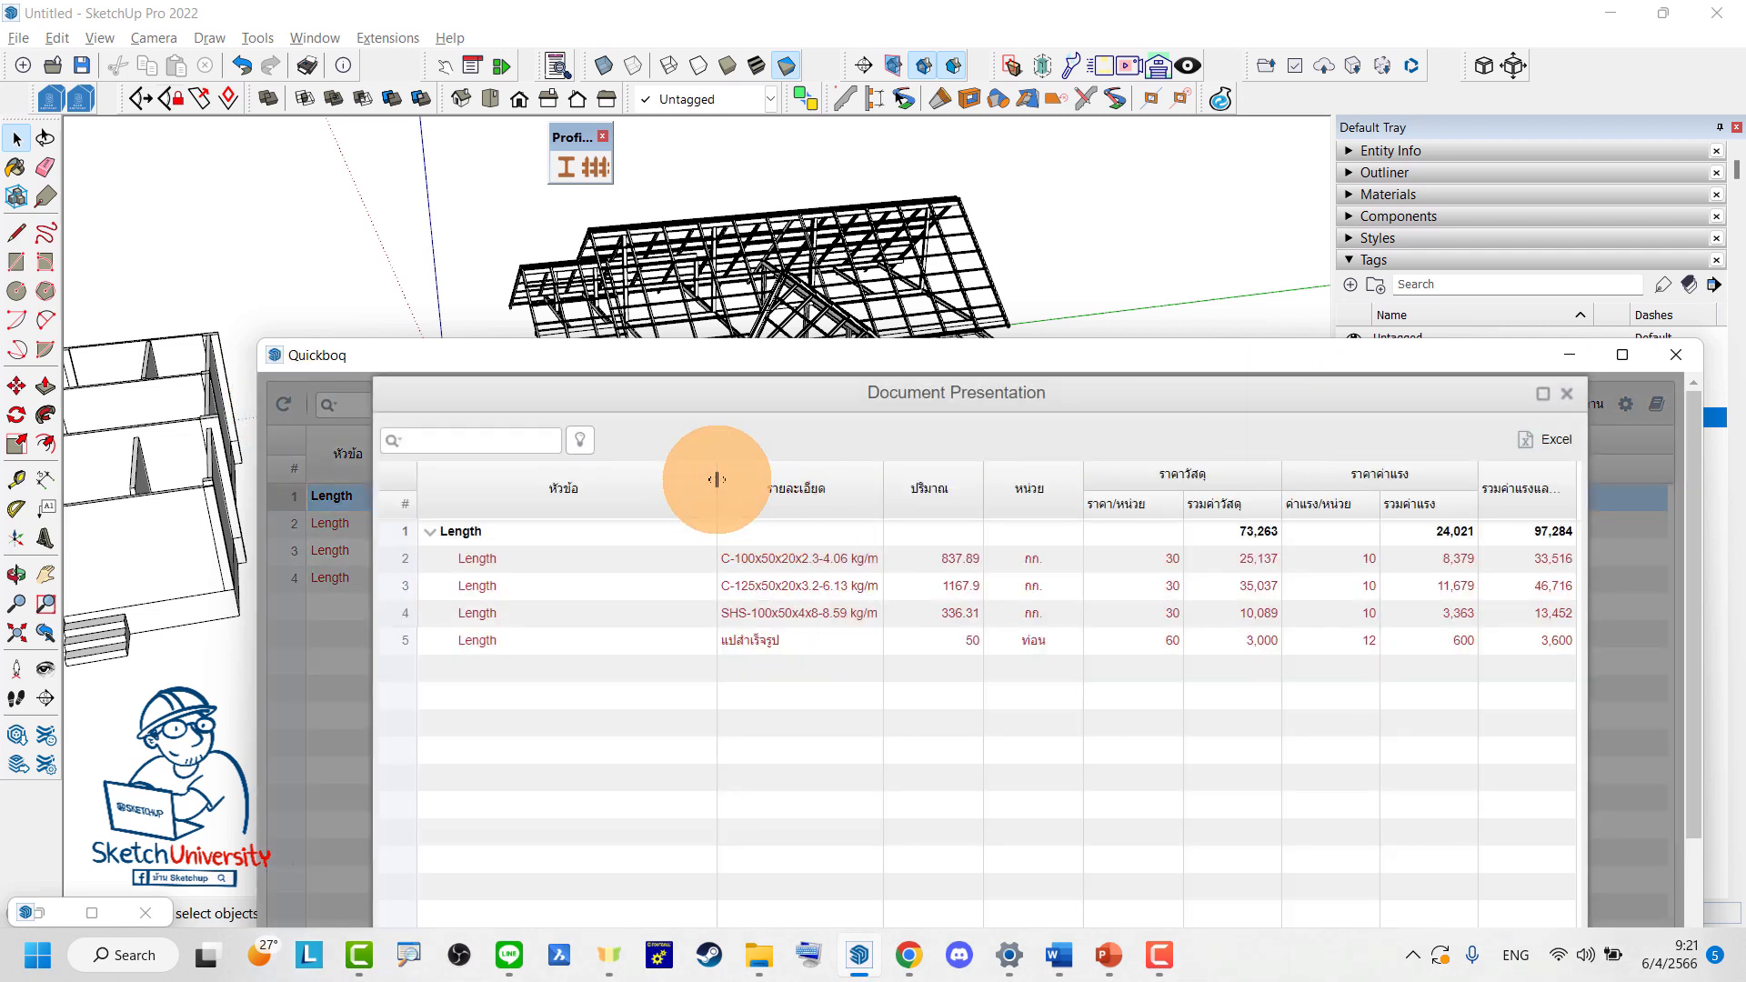
left_click_drag(715, 480, 590, 496)
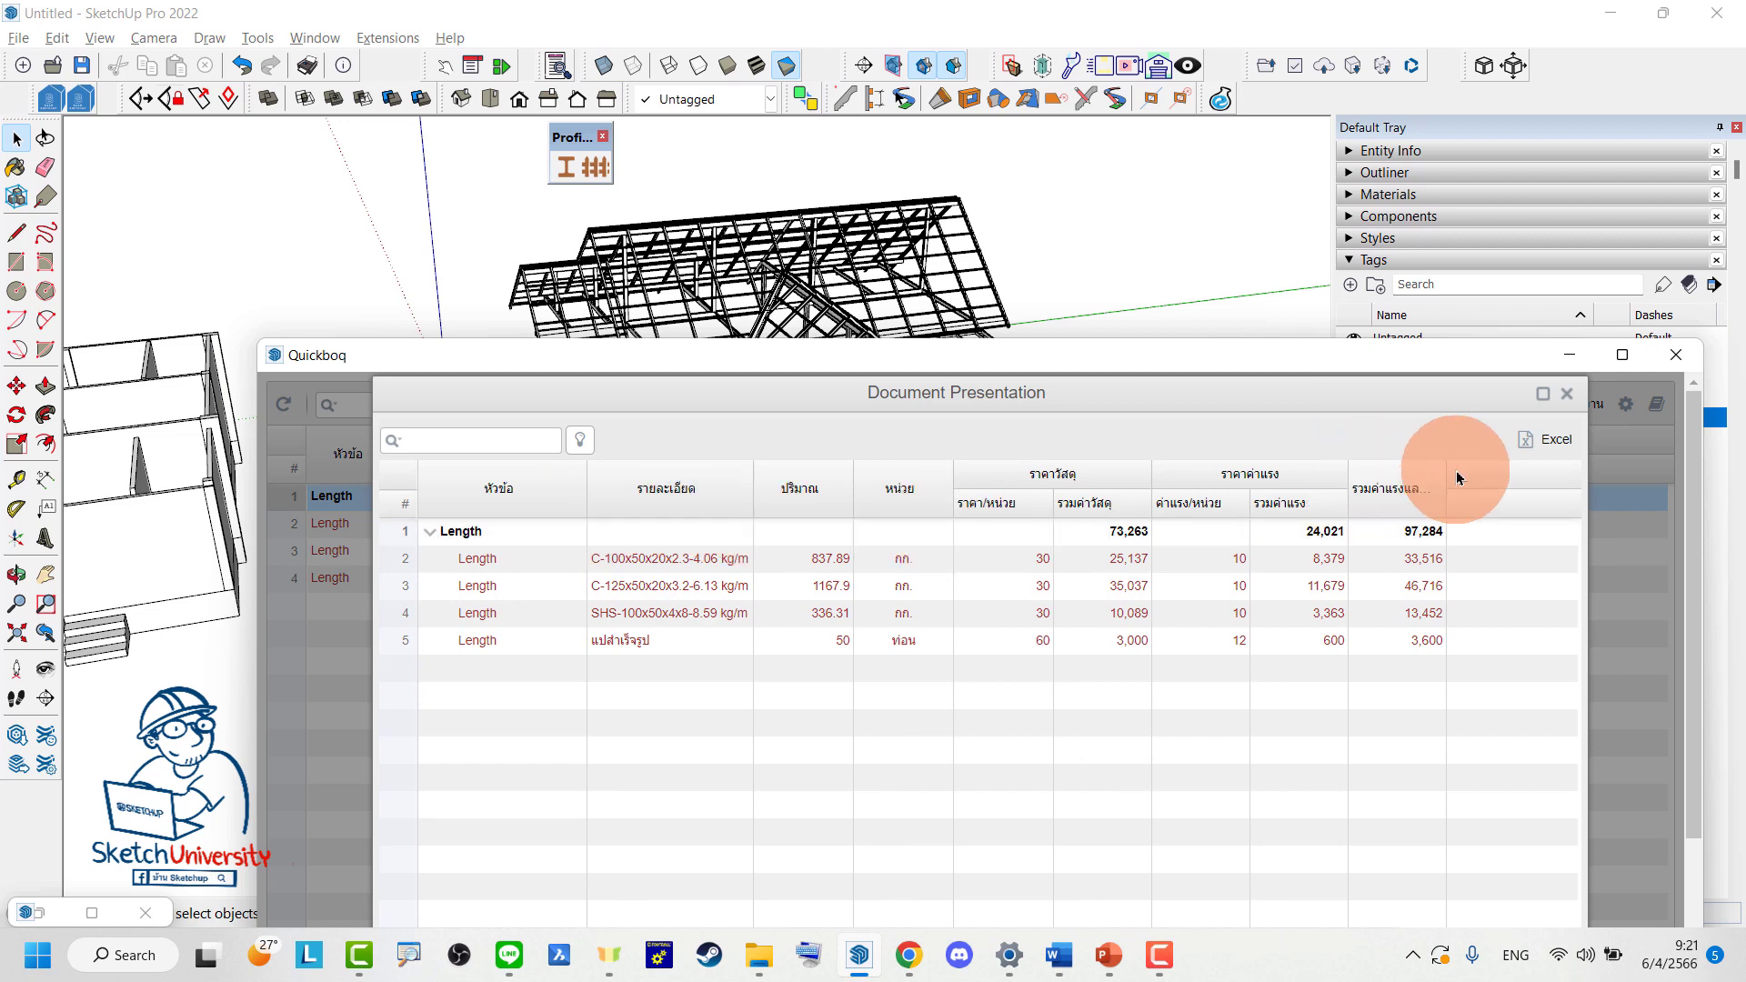
left_click_drag(1446, 488, 1462, 487)
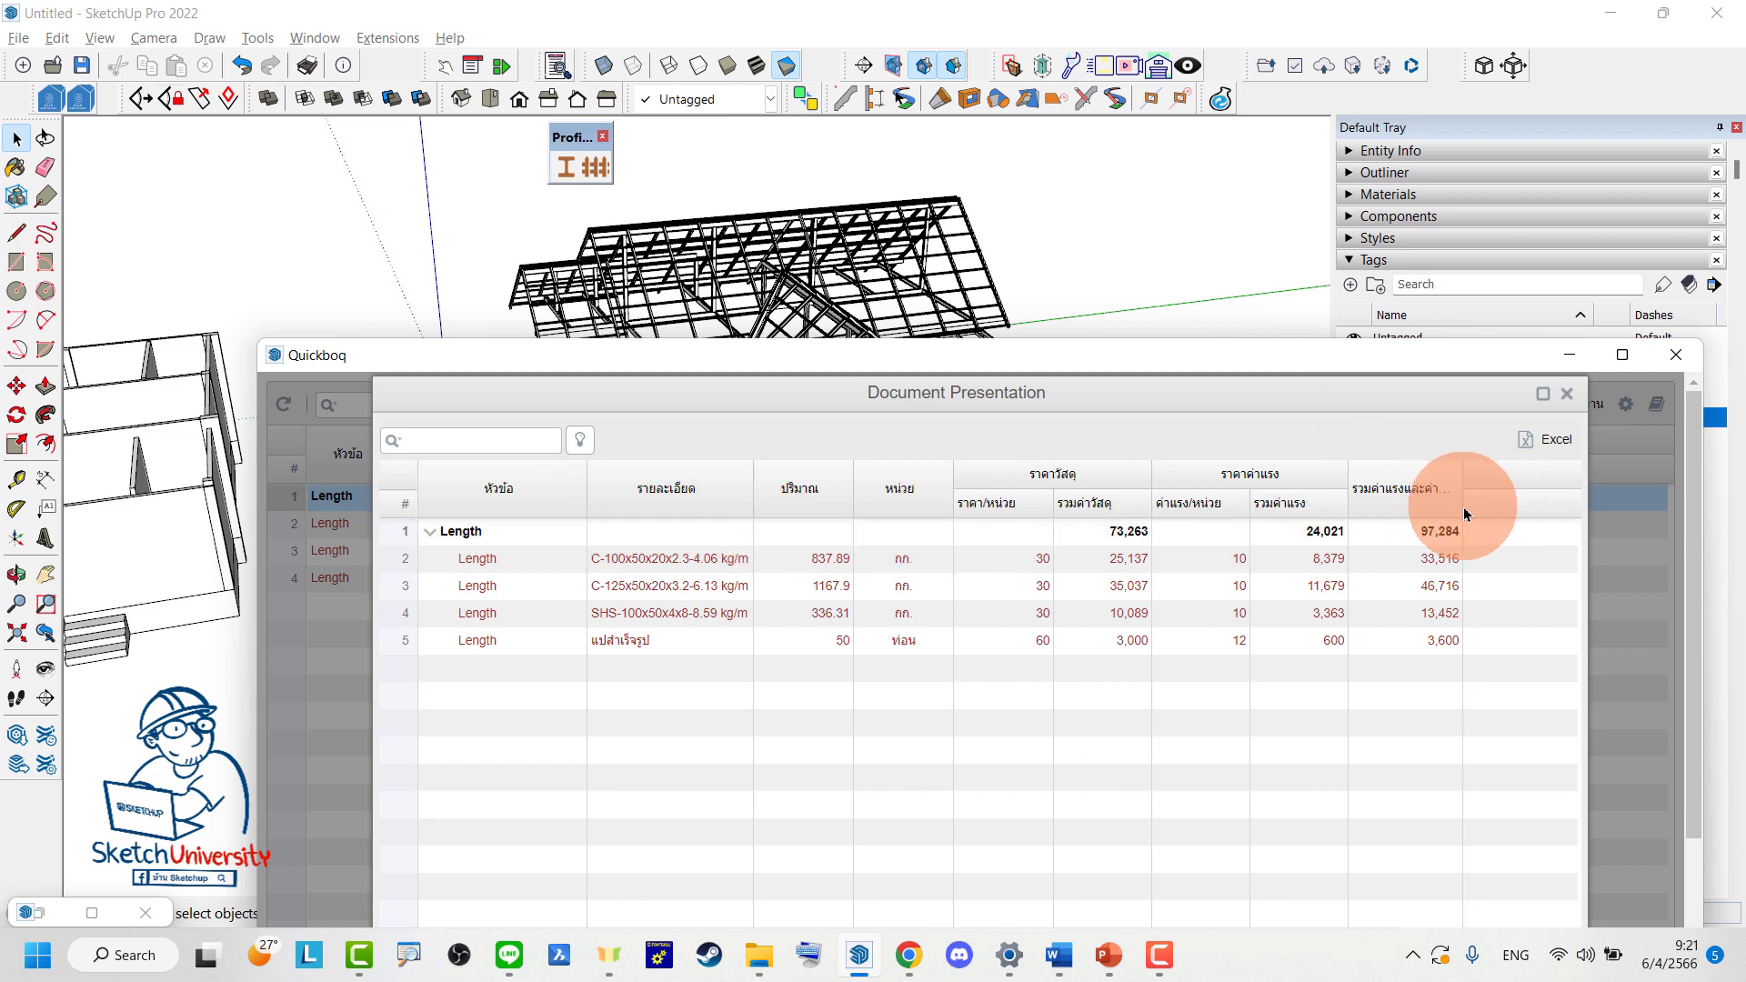
Close the preview and move the Quickboq window down to reveal the roof model
left_click(1574, 400)
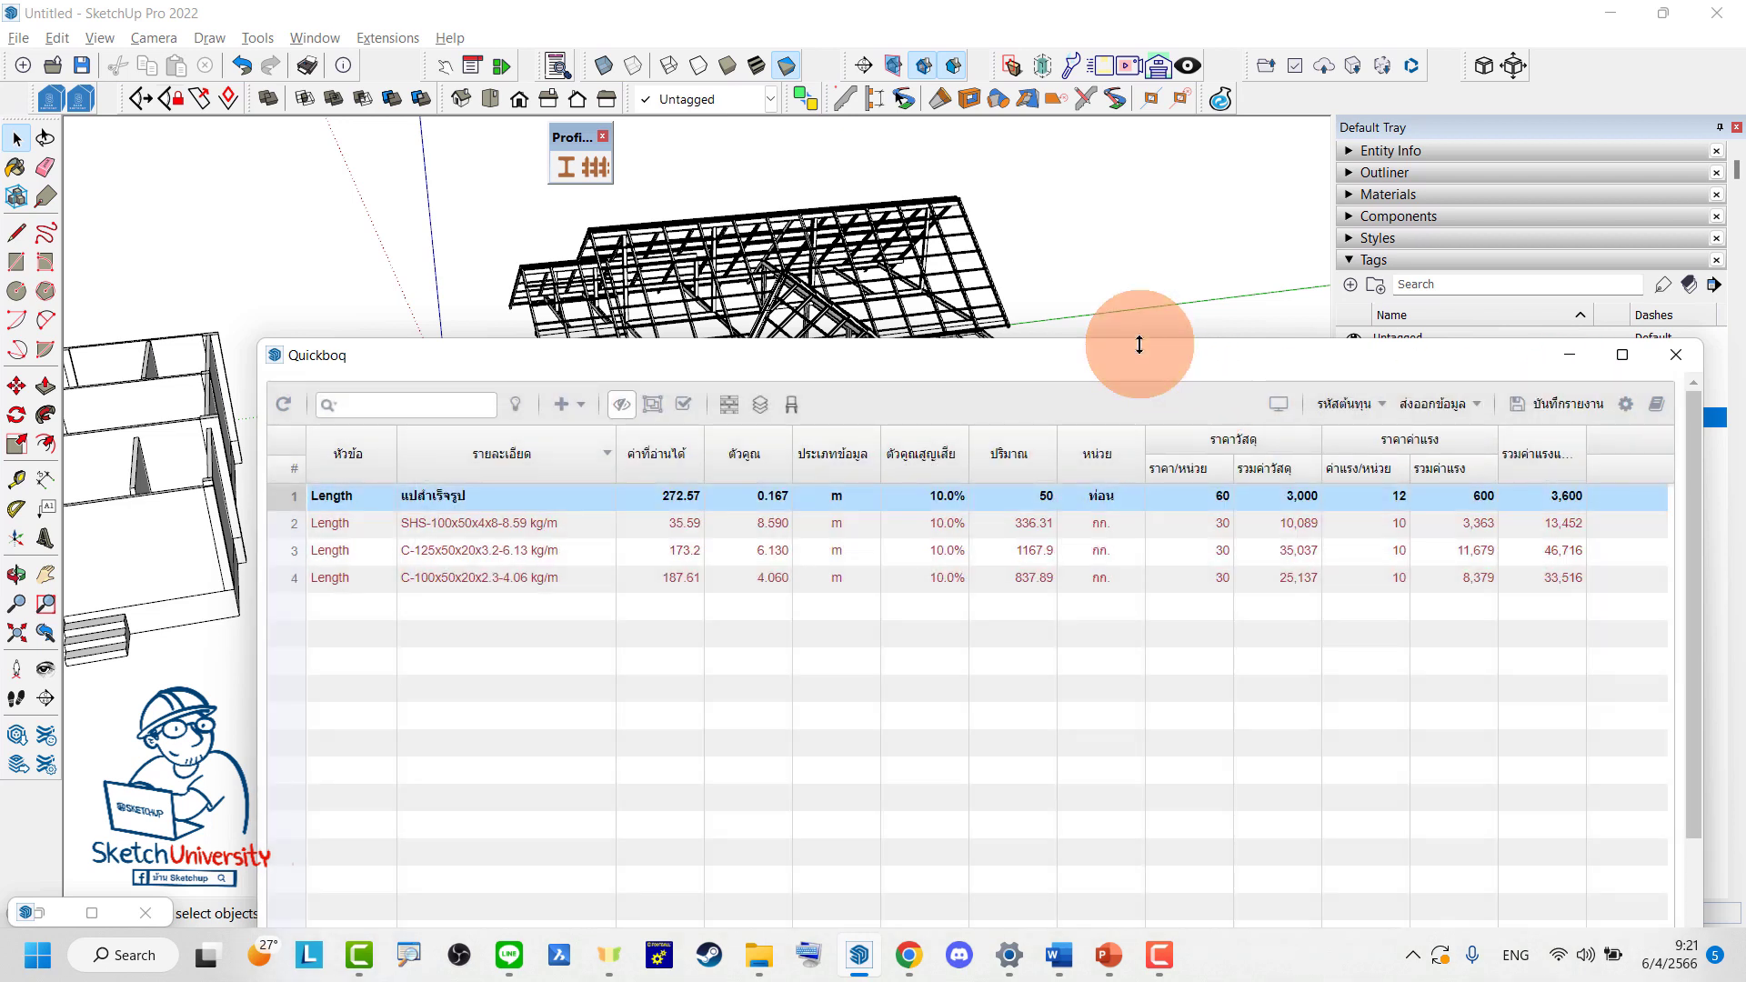
left_click_drag(1131, 352, 1096, 704)
mouse_move(934, 559)
middle_mouse_down()
mouse_move(873, 466)
mouse_move(565, 253)
middle_mouse_up()
Select the roof frame group and orbit around it for a better view
left_click(818, 364)
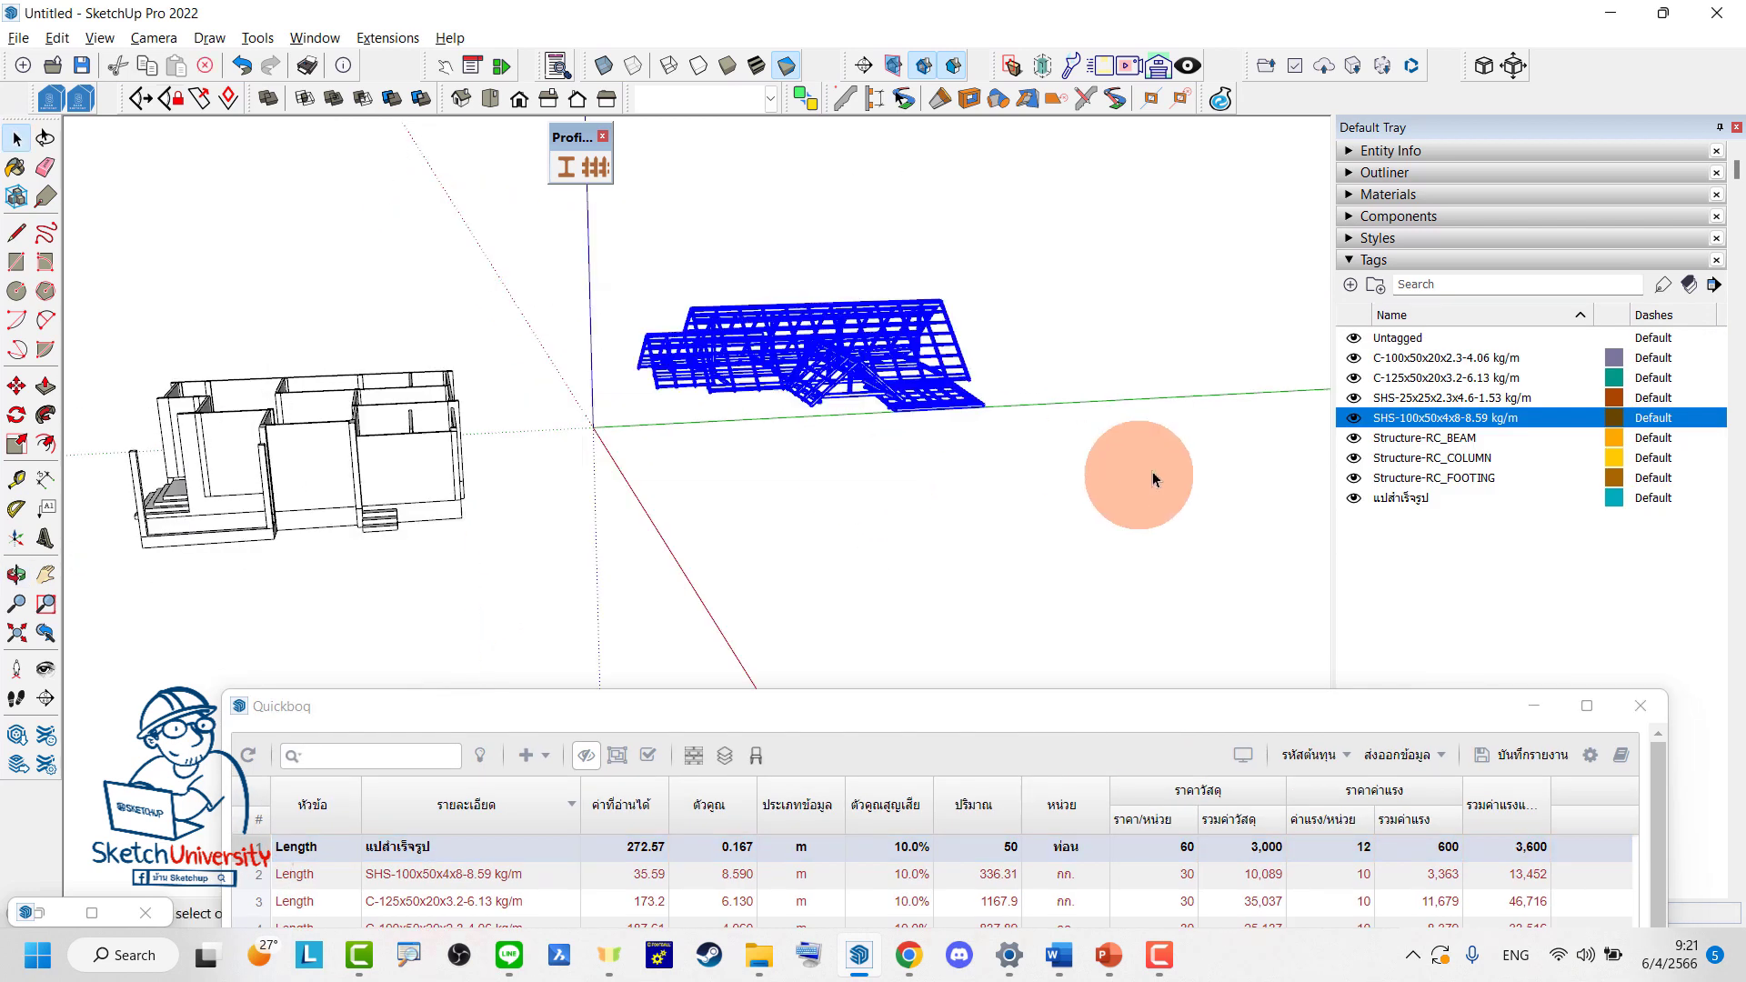
scroll(1137, 436, "up", 3)
scroll(910, 412, "up", 3)
scroll(910, 413, "up", 3)
mouse_move(909, 422)
middle_mouse_down()
mouse_move(799, 531)
mouse_move(882, 472)
middle_mouse_up()
key("b")
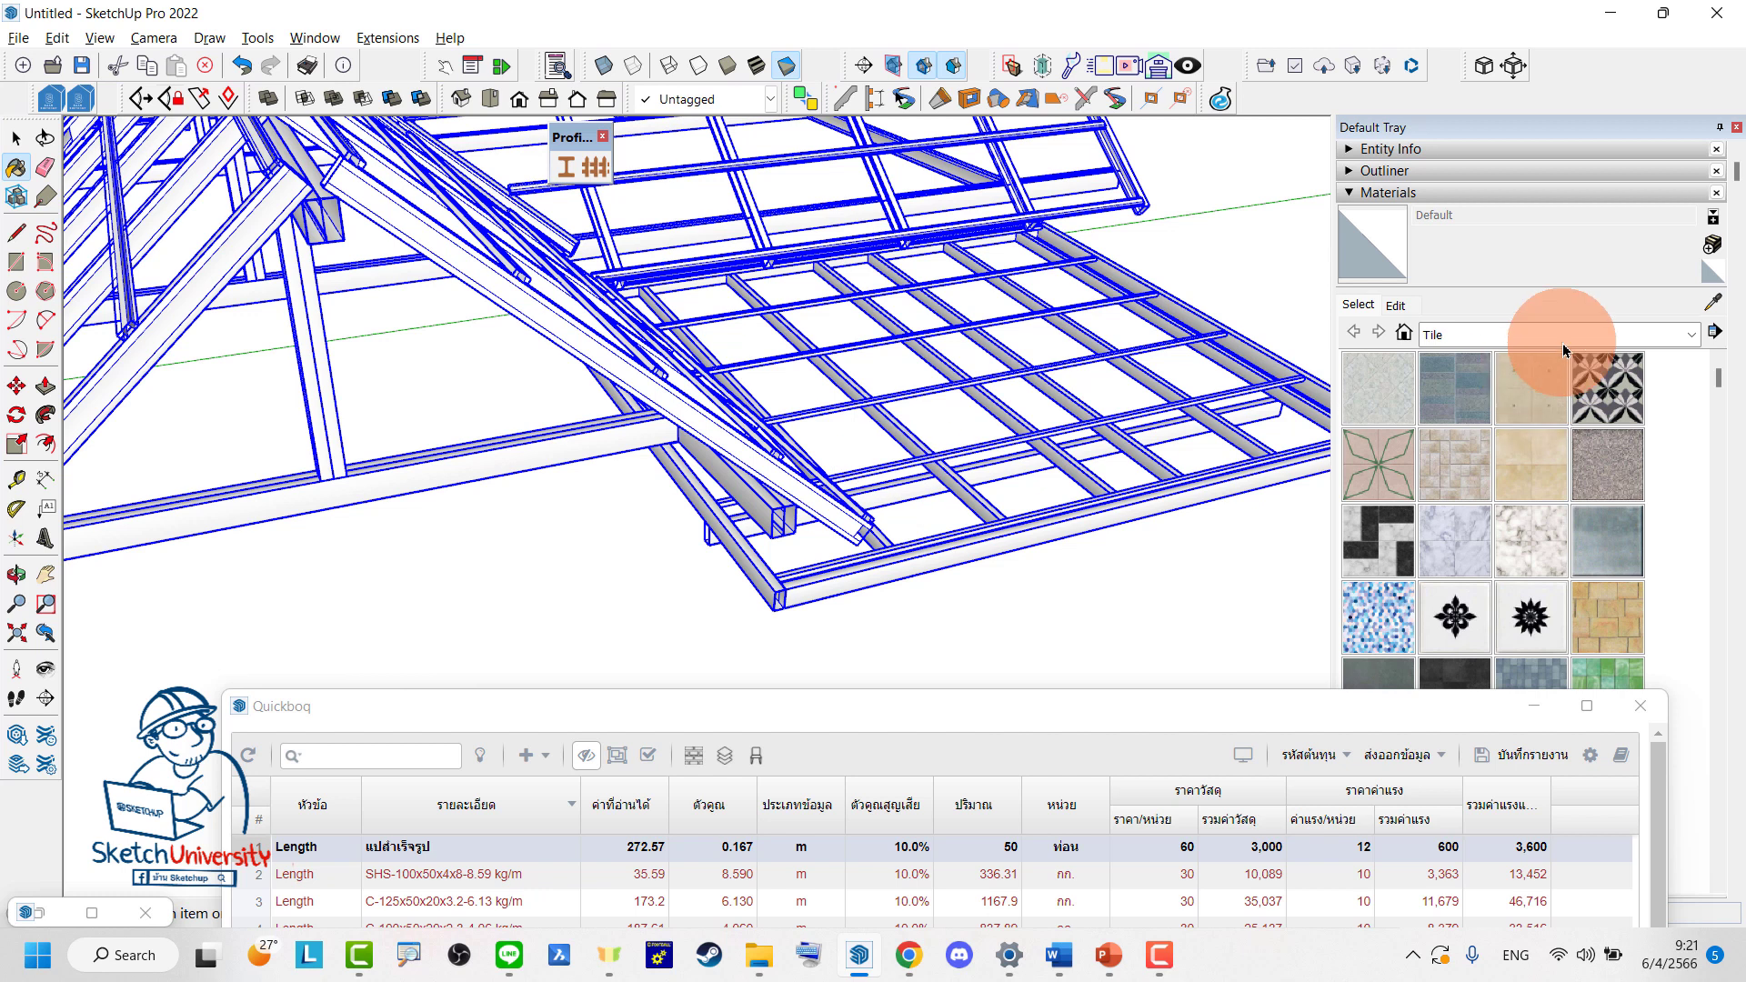
scroll(958, 669, "down", 3)
mouse_move(1101, 402)
middle_mouse_down()
mouse_move(807, 468)
mouse_move(1012, 371)
middle_mouse_up()
key("space")
Hide the แปสำเร็จรูป purlin tag and box-select the whole roof frame
left_click(1346, 192)
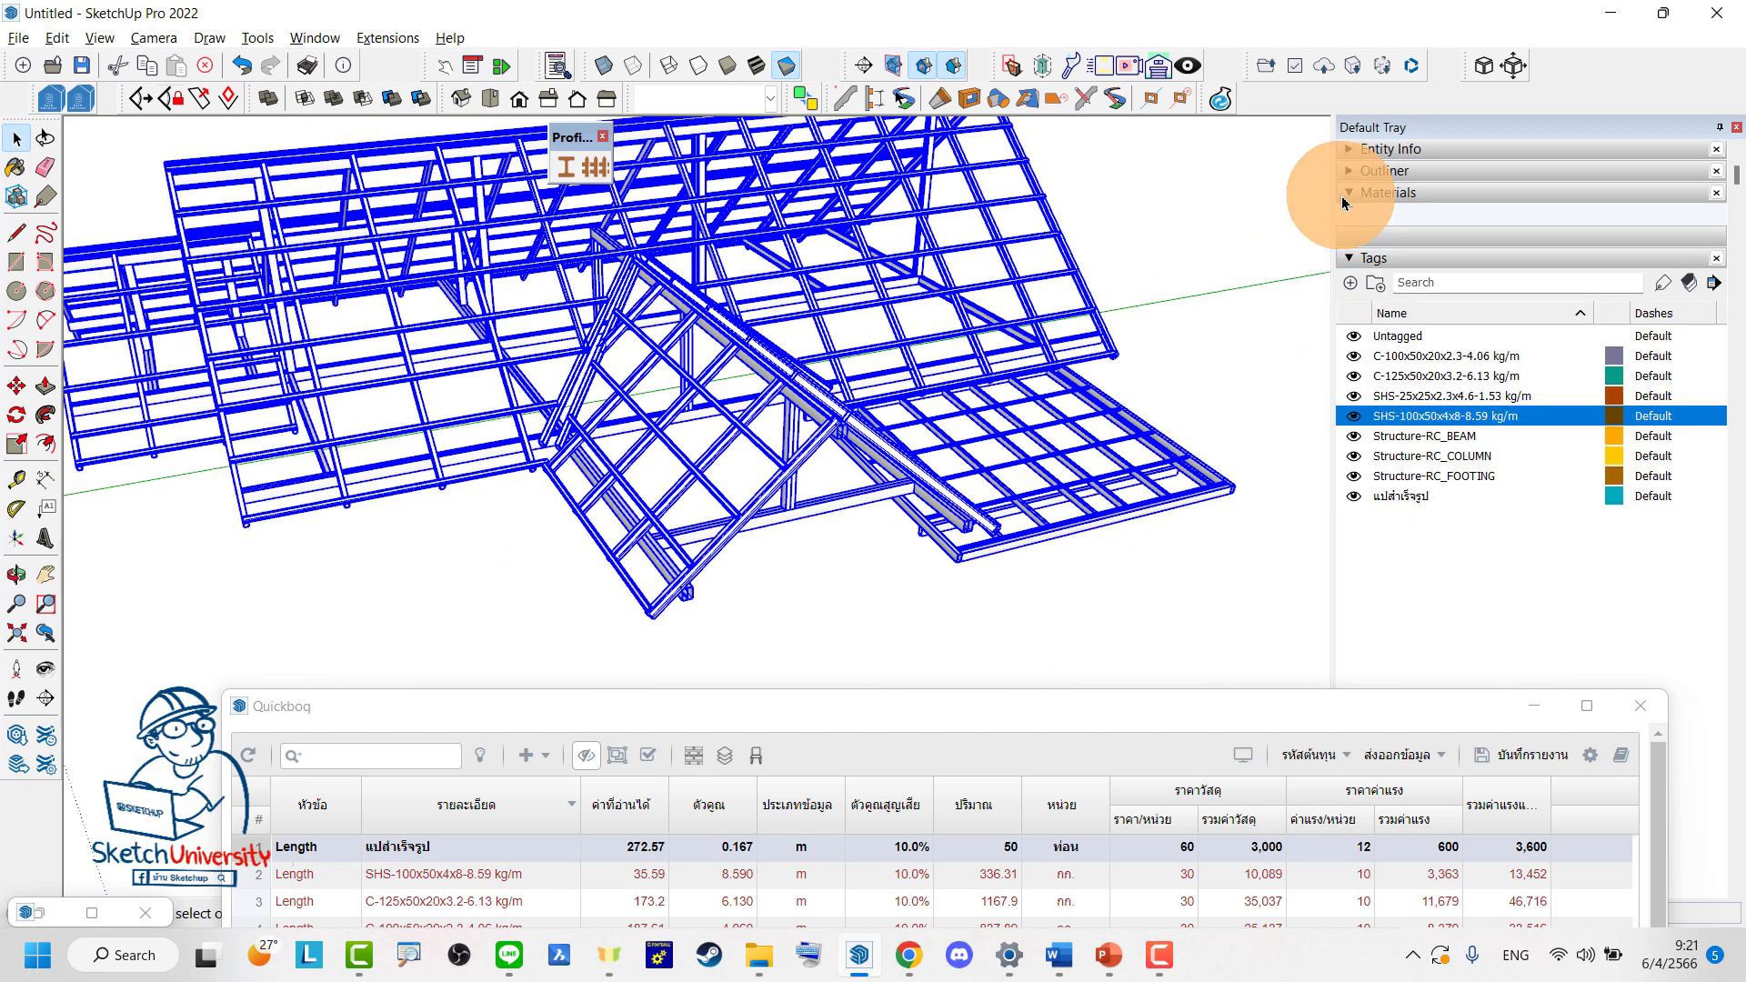
left_click(1353, 496)
scroll(957, 593, "down", 3)
left_click(982, 655)
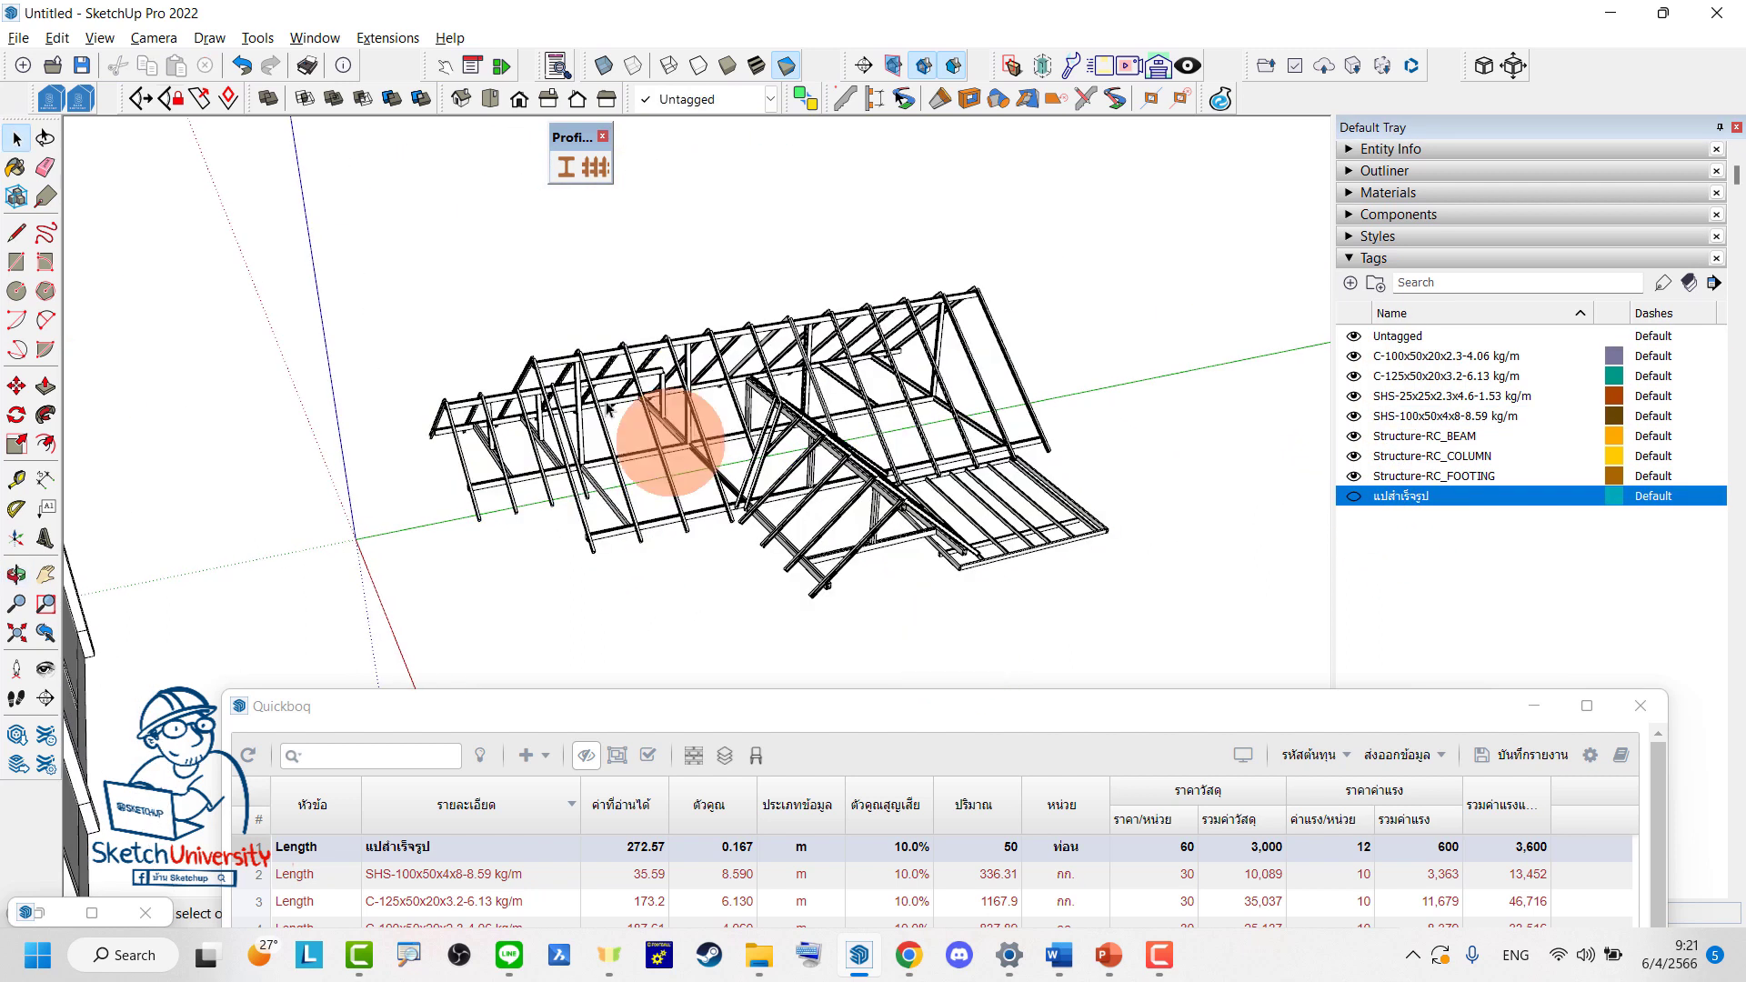
left_click_drag(368, 286, 1192, 655)
scroll(1084, 677, "up", 2)
Paint the roof frame Colors-Named 0020_Red and display it shaded with textures
key("b")
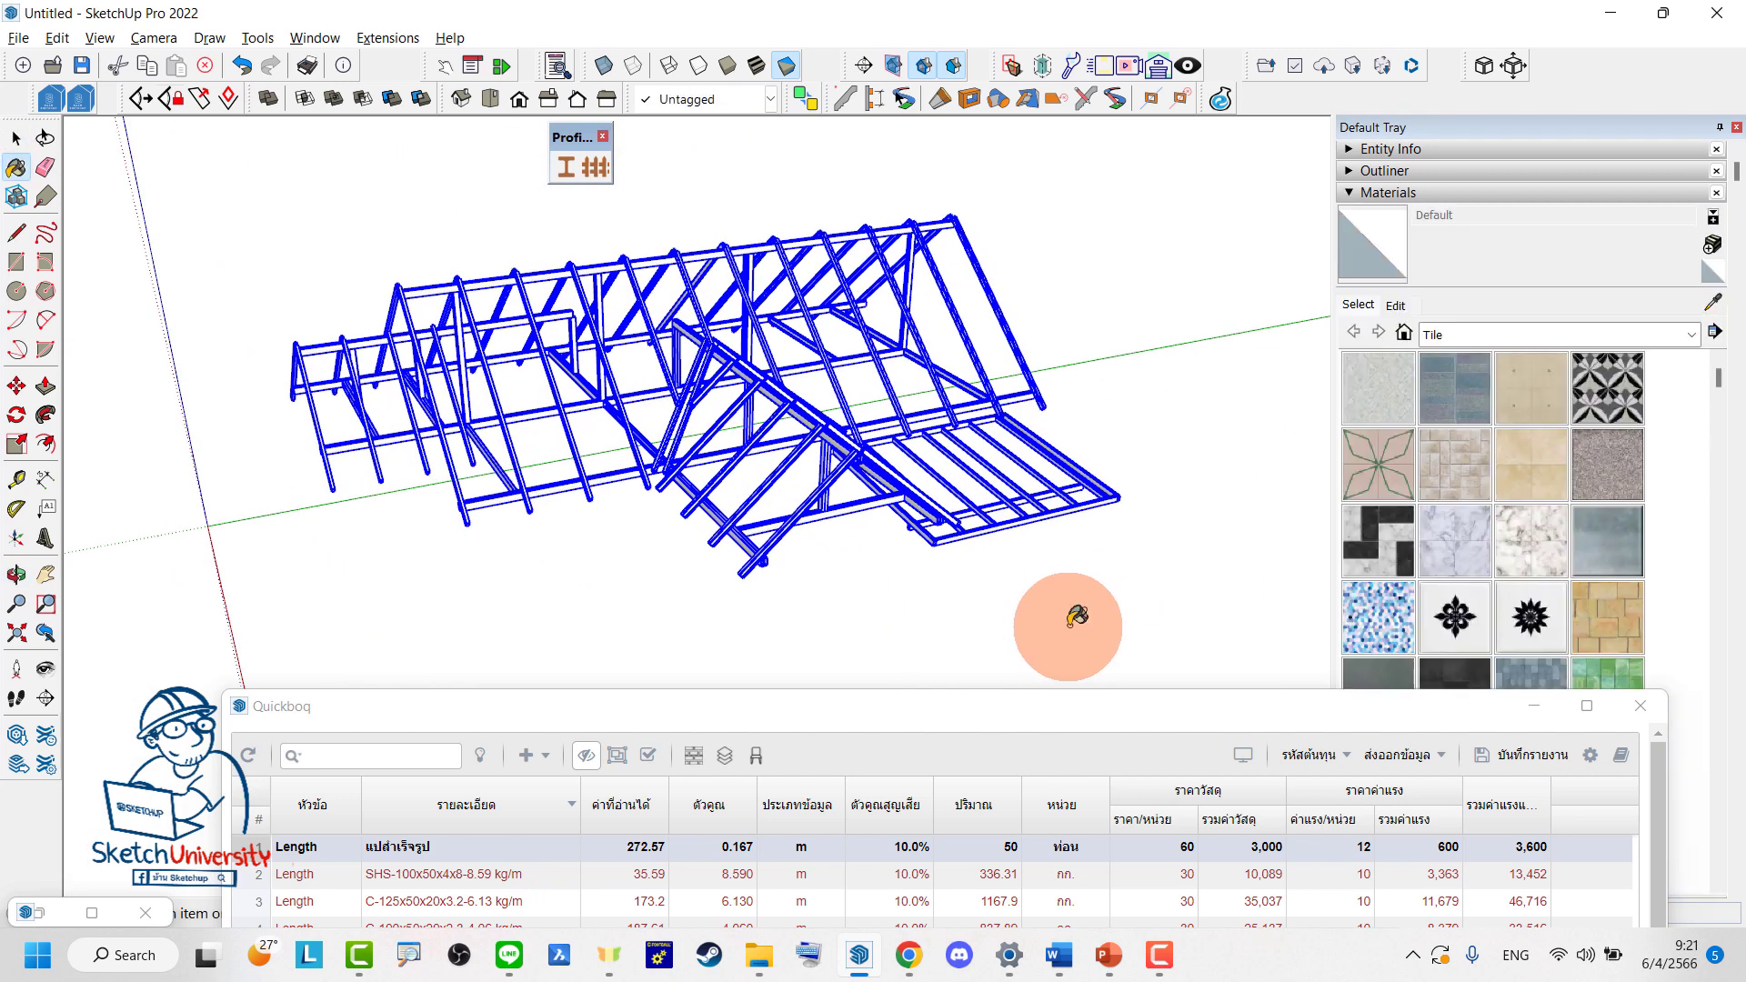
left_click(1466, 335)
left_click(1472, 430)
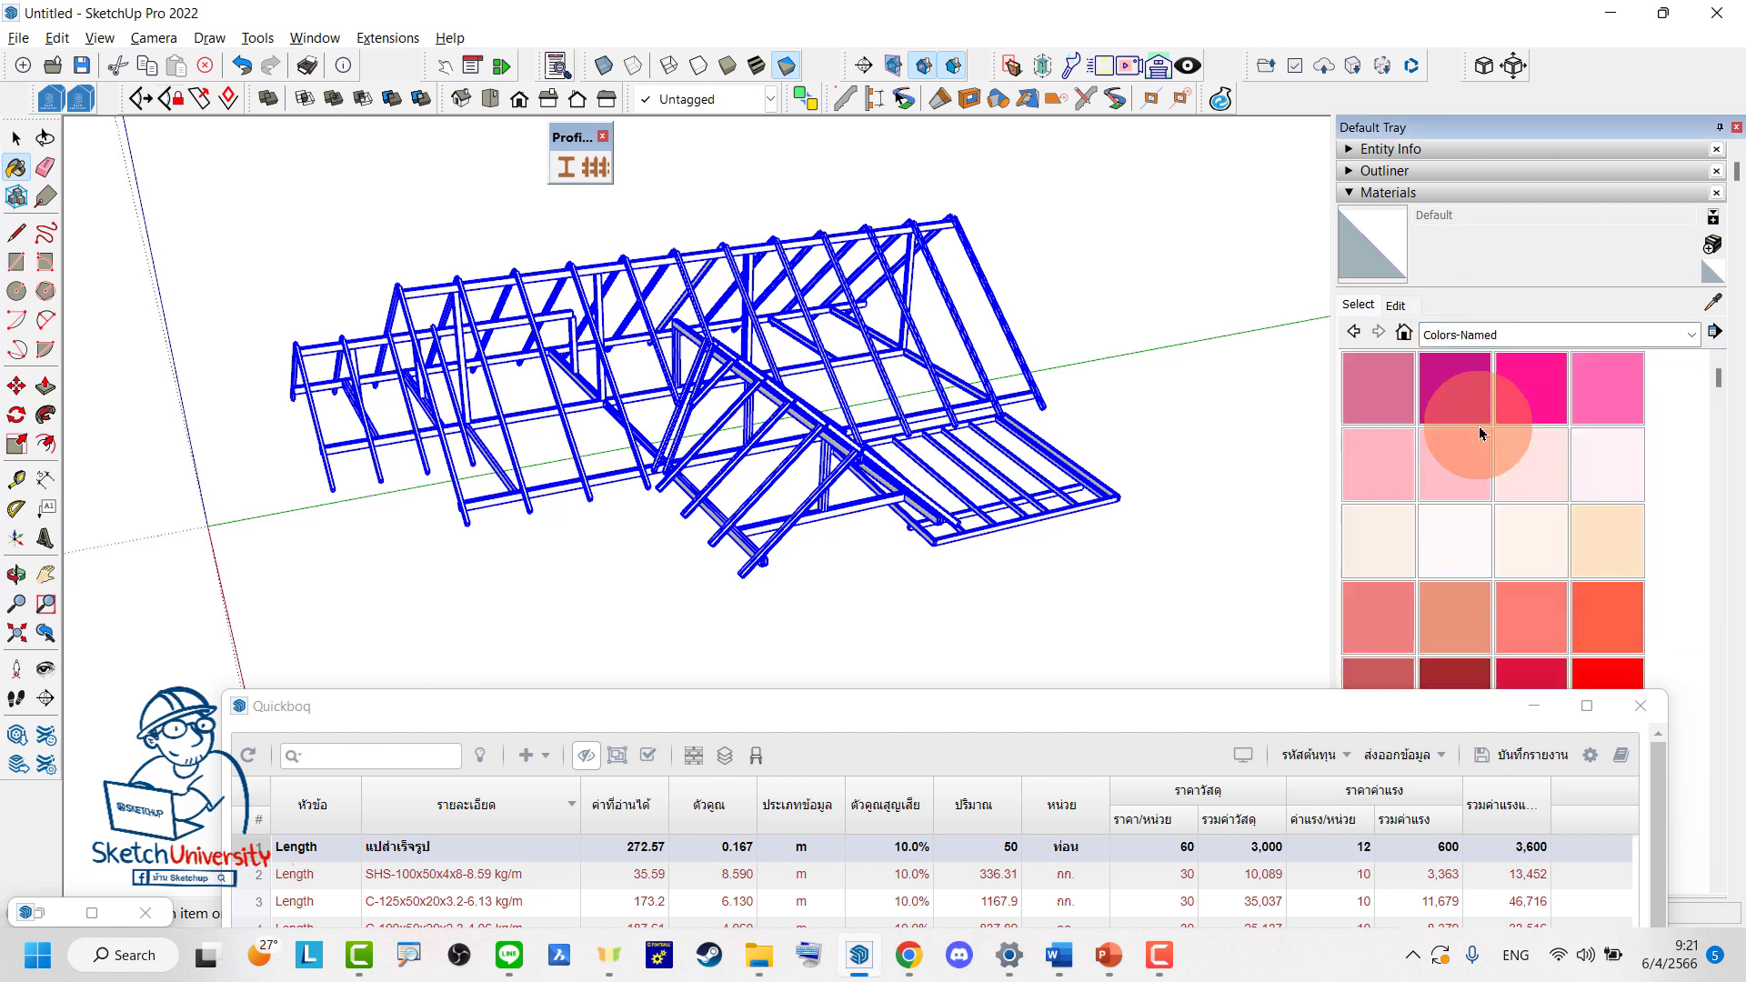
left_click(1603, 675)
scroll(1037, 487, "up", 2)
scroll(1037, 486, "up", 2)
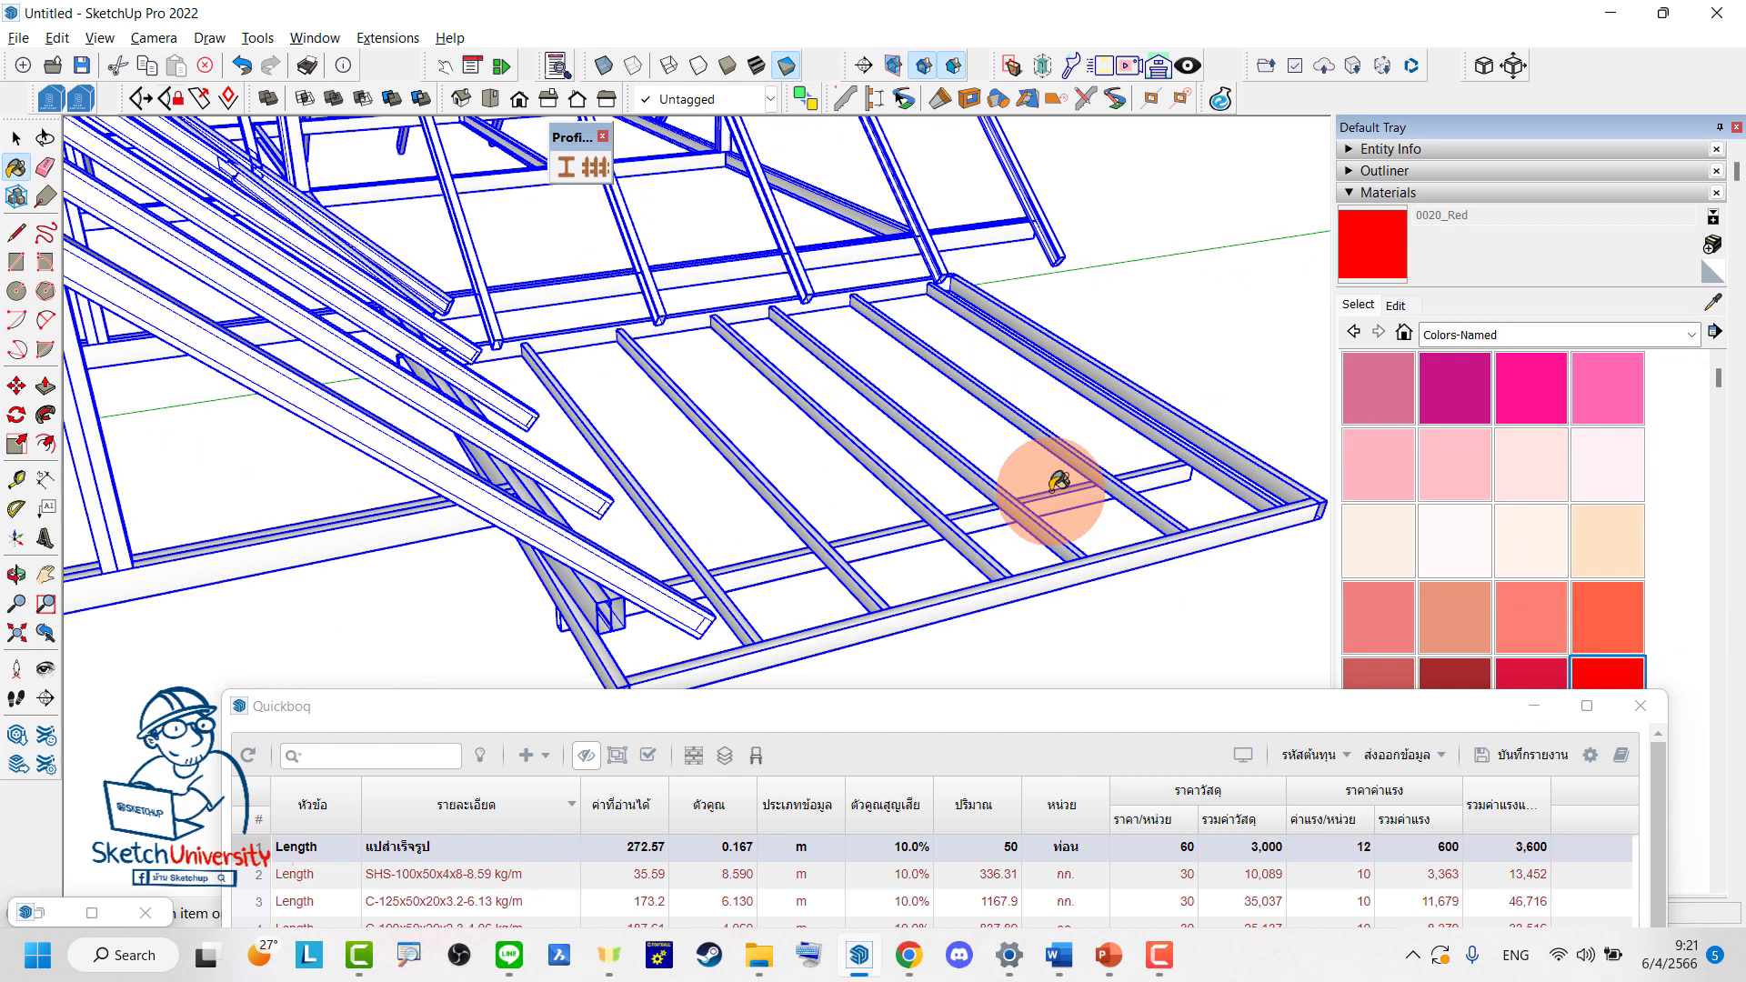
scroll(1060, 488, "down", 2)
scroll(1055, 488, "down", 1)
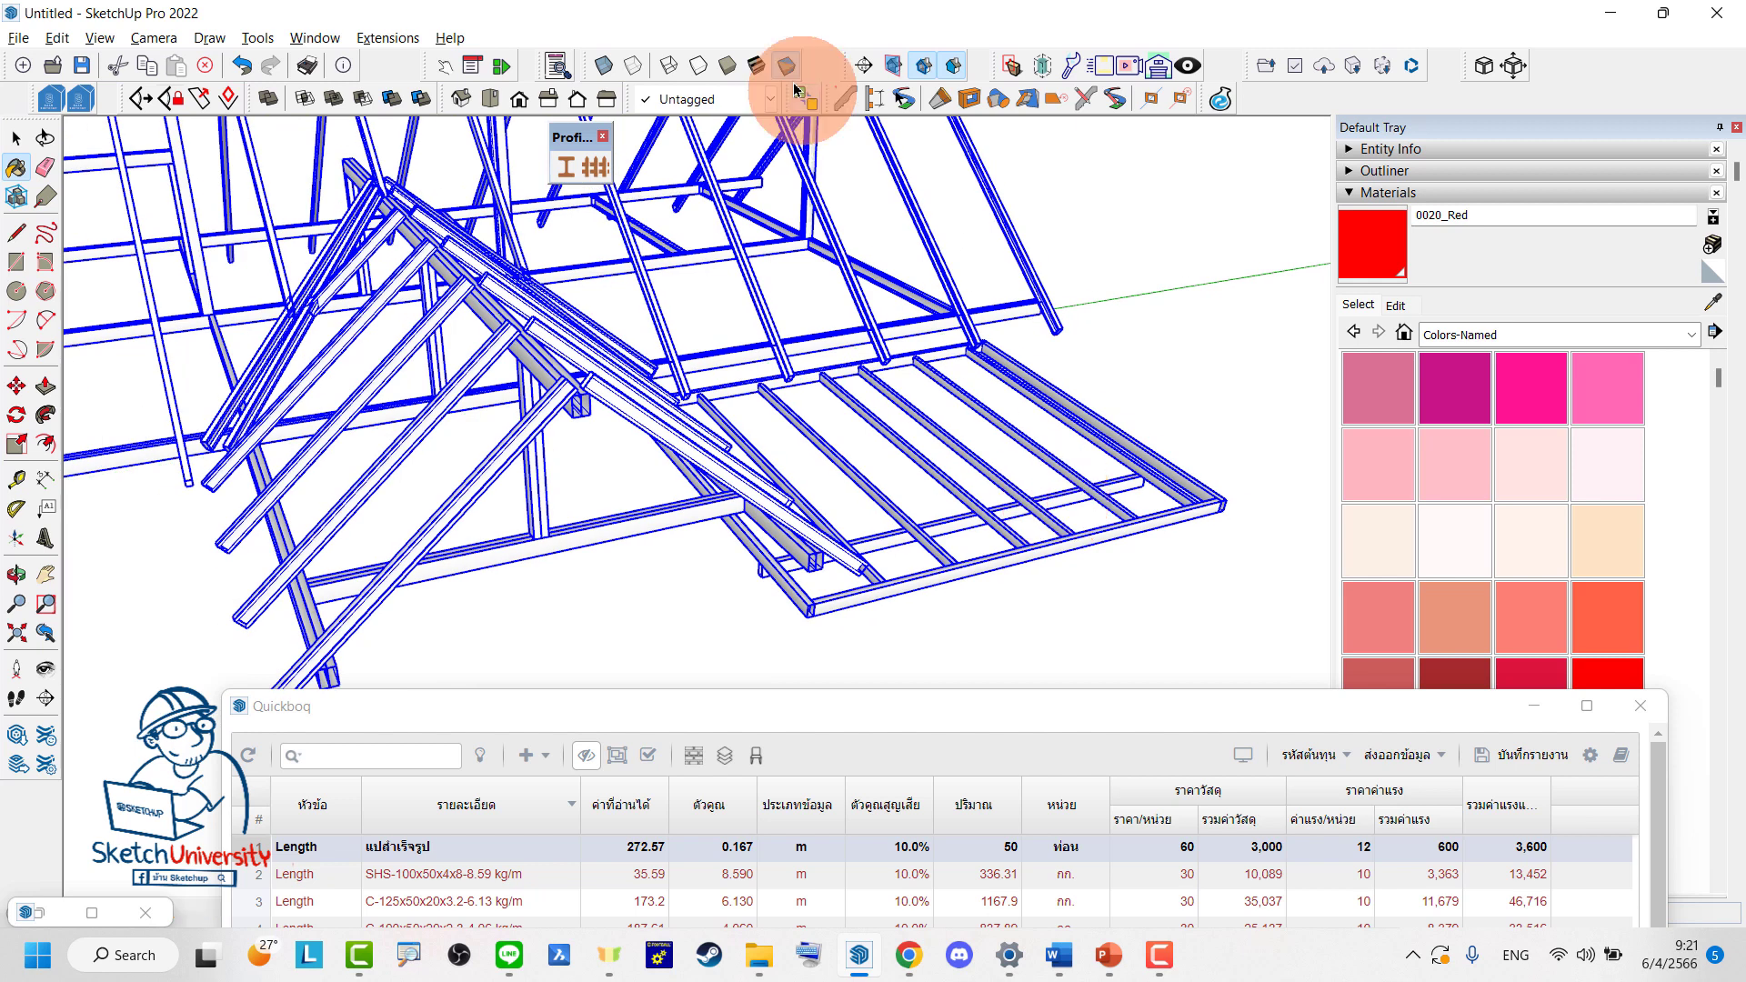
left_click(756, 66)
scroll(1034, 527, "down", 2)
Rename the red material to สีกันสนิม and deselect the frame
left_click(1398, 224)
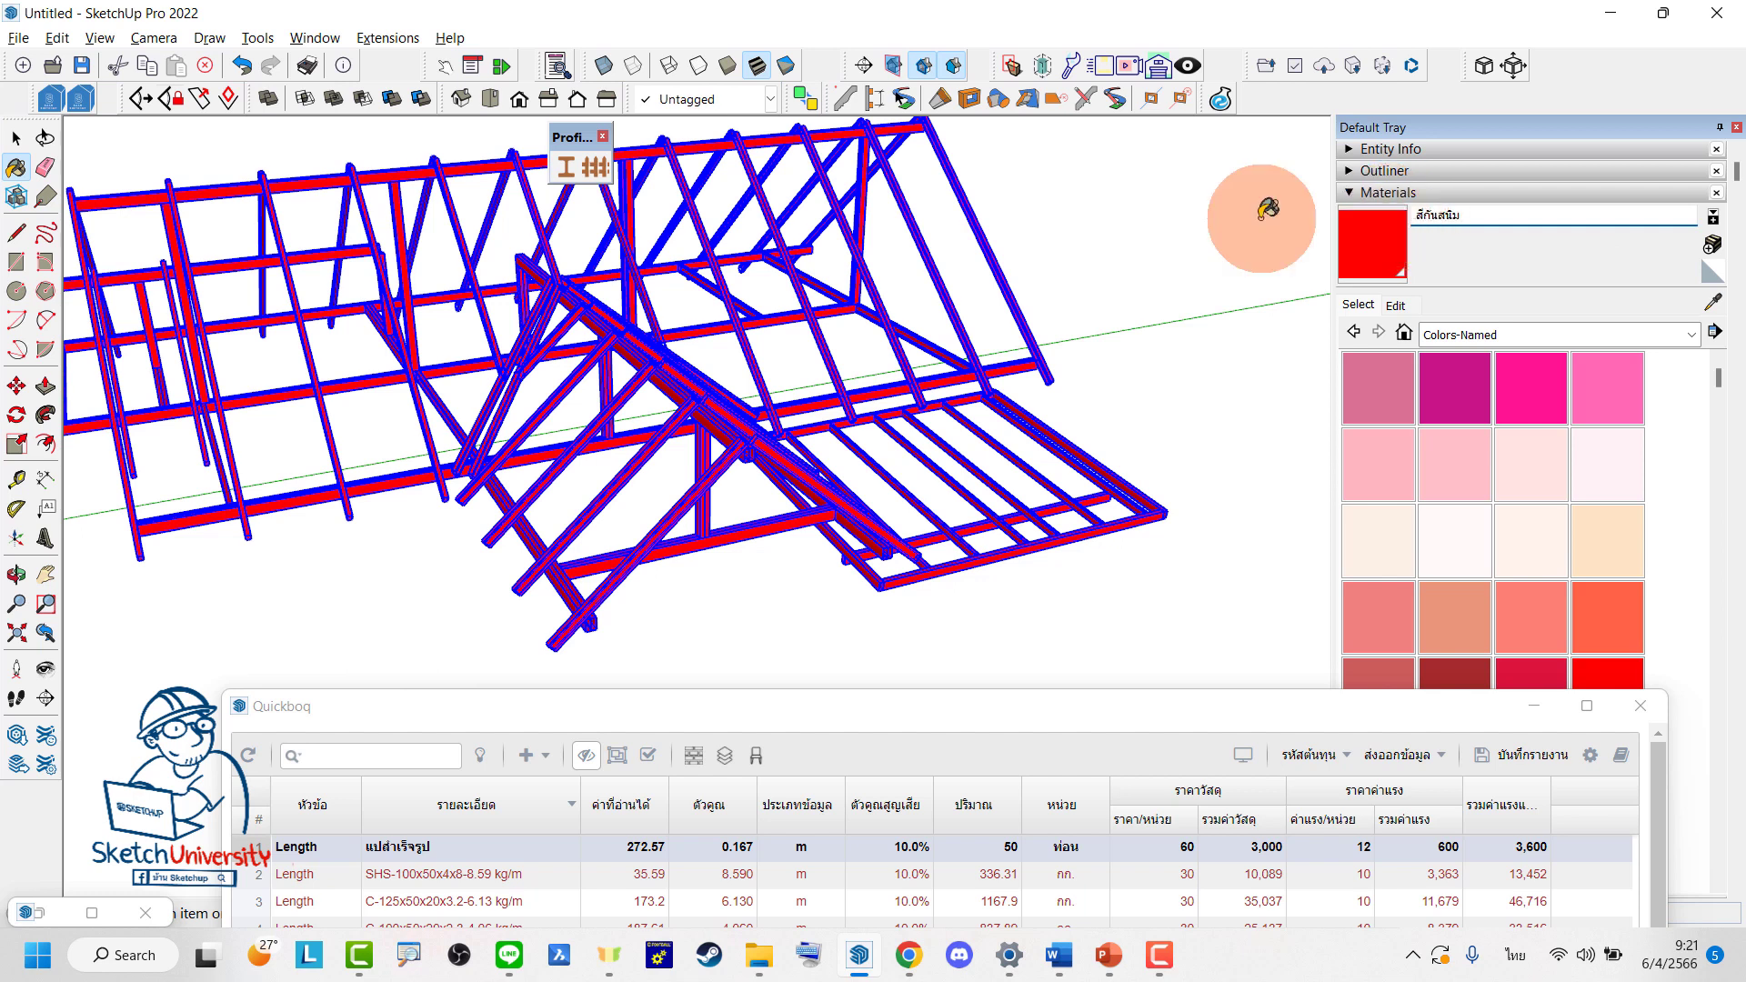
scroll(1224, 233, "down", 2)
key("space")
left_click(1021, 409)
Bring the report back up and try adding a selected C-125 member as rows
left_click_drag(848, 710, 998, 375)
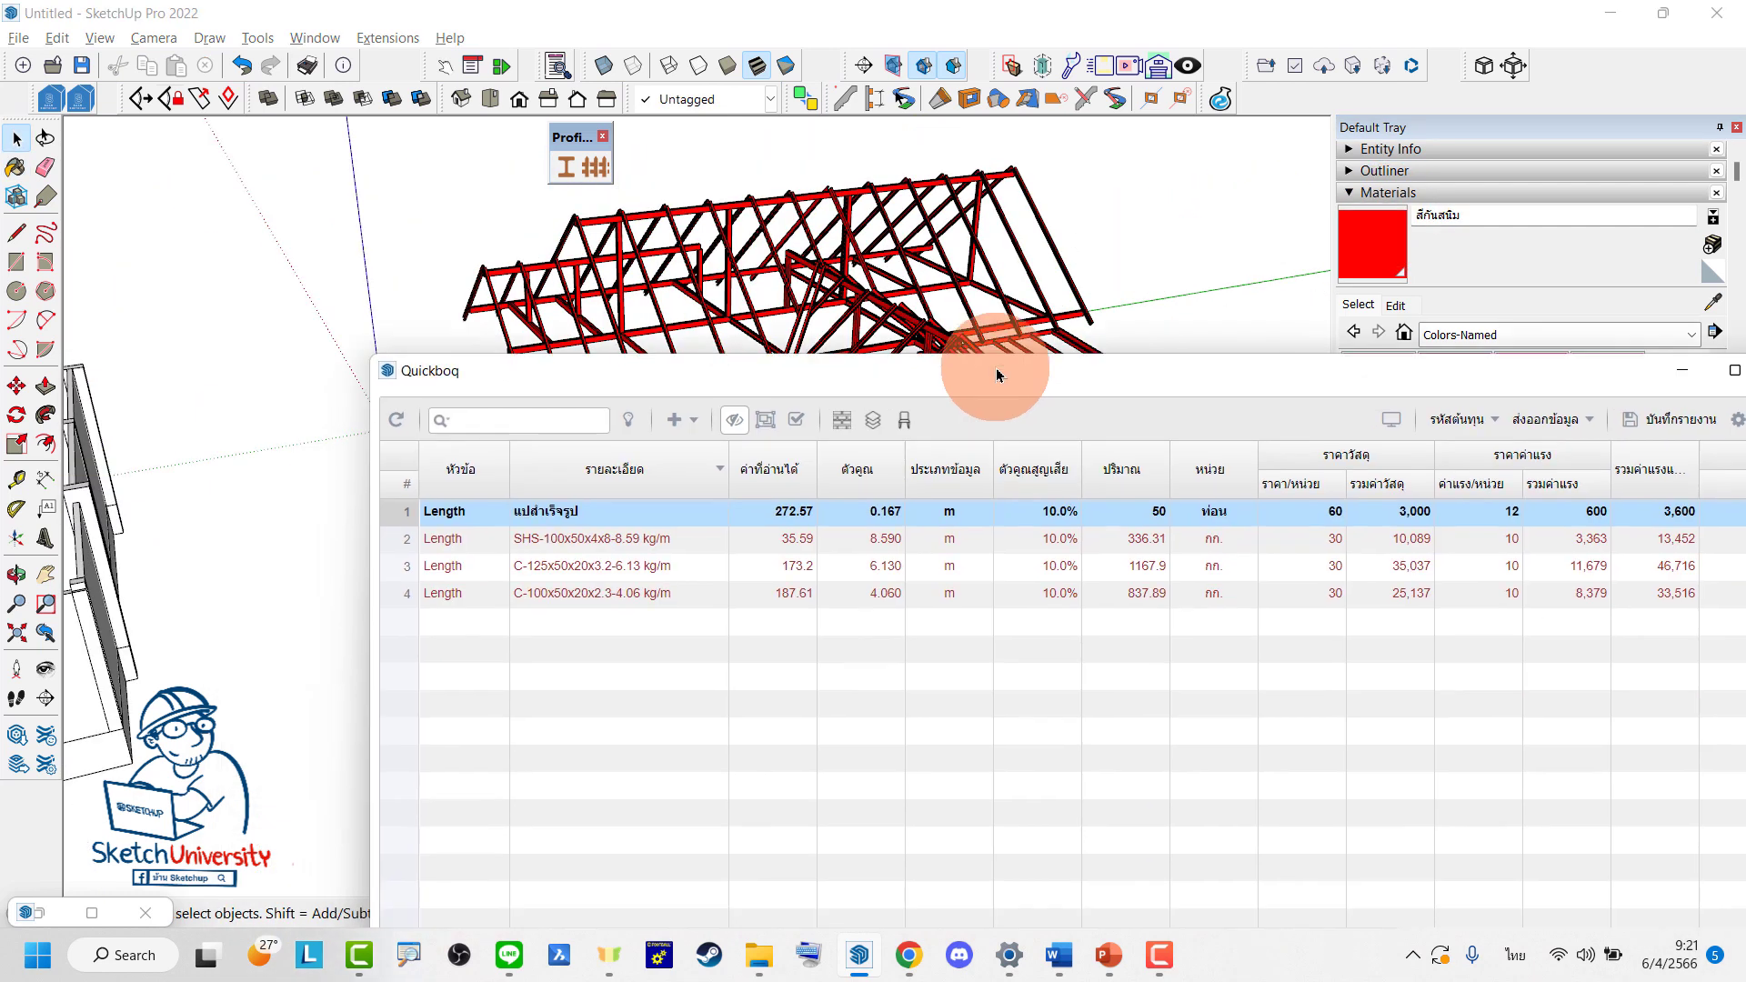
left_click(690, 322)
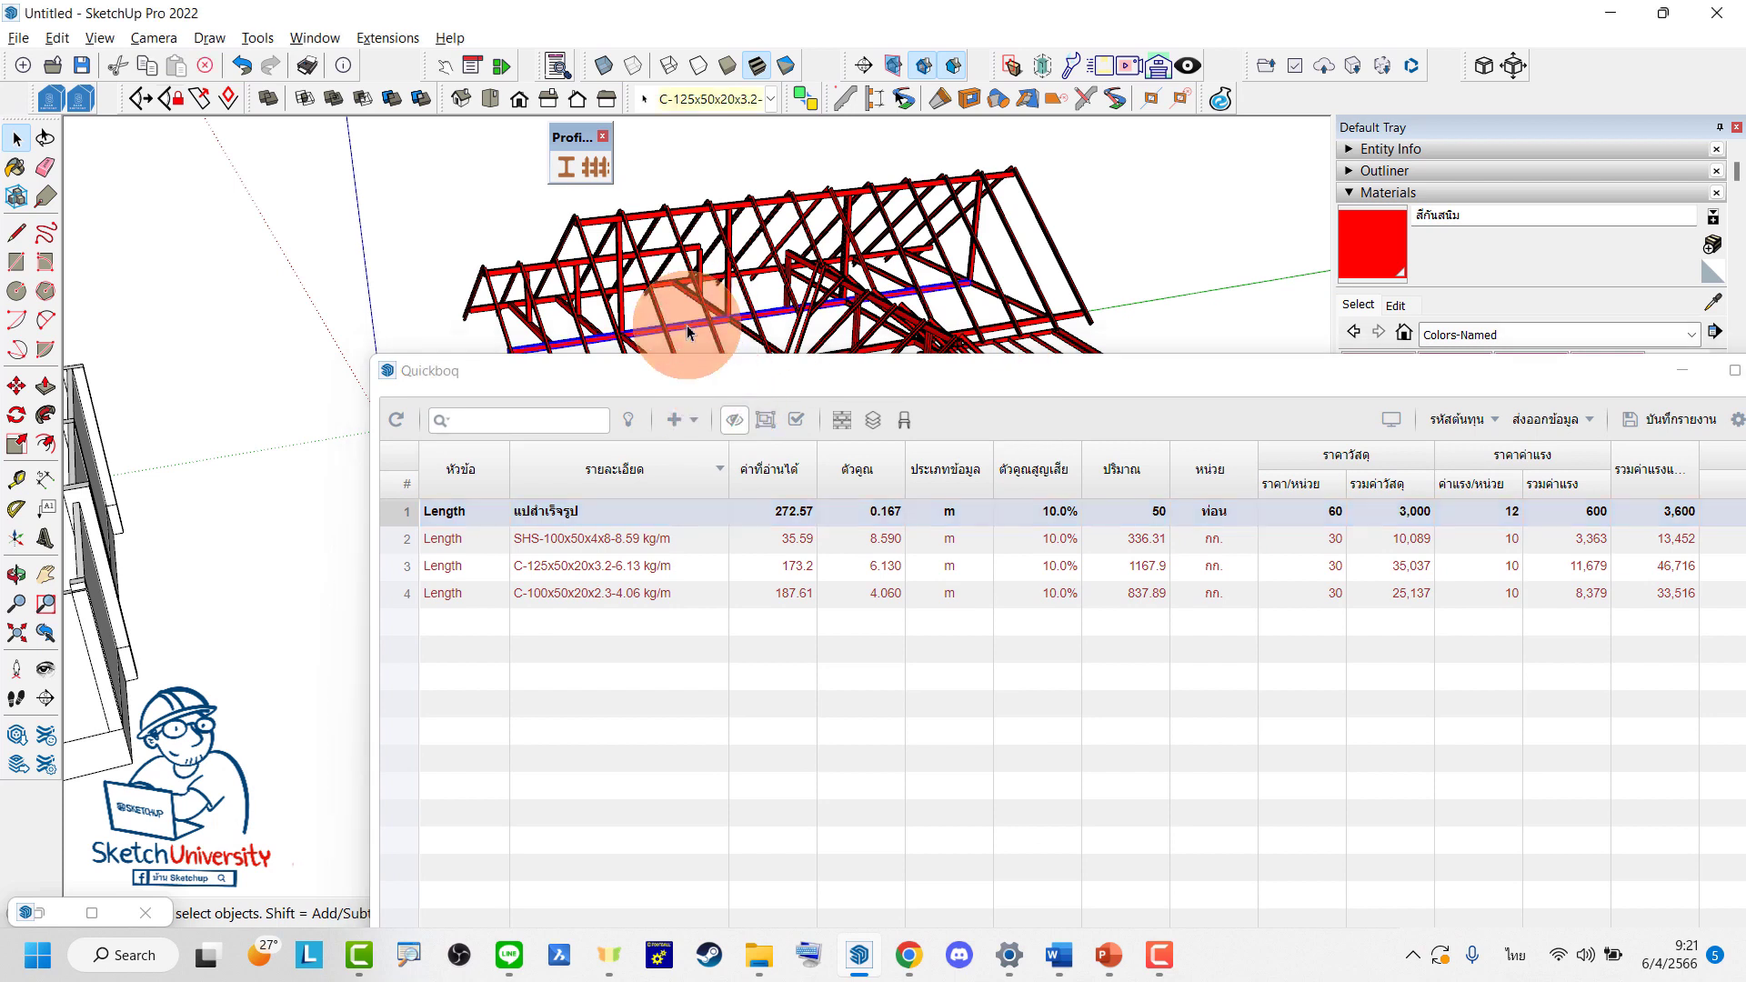
left_click(673, 419)
left_click(717, 550)
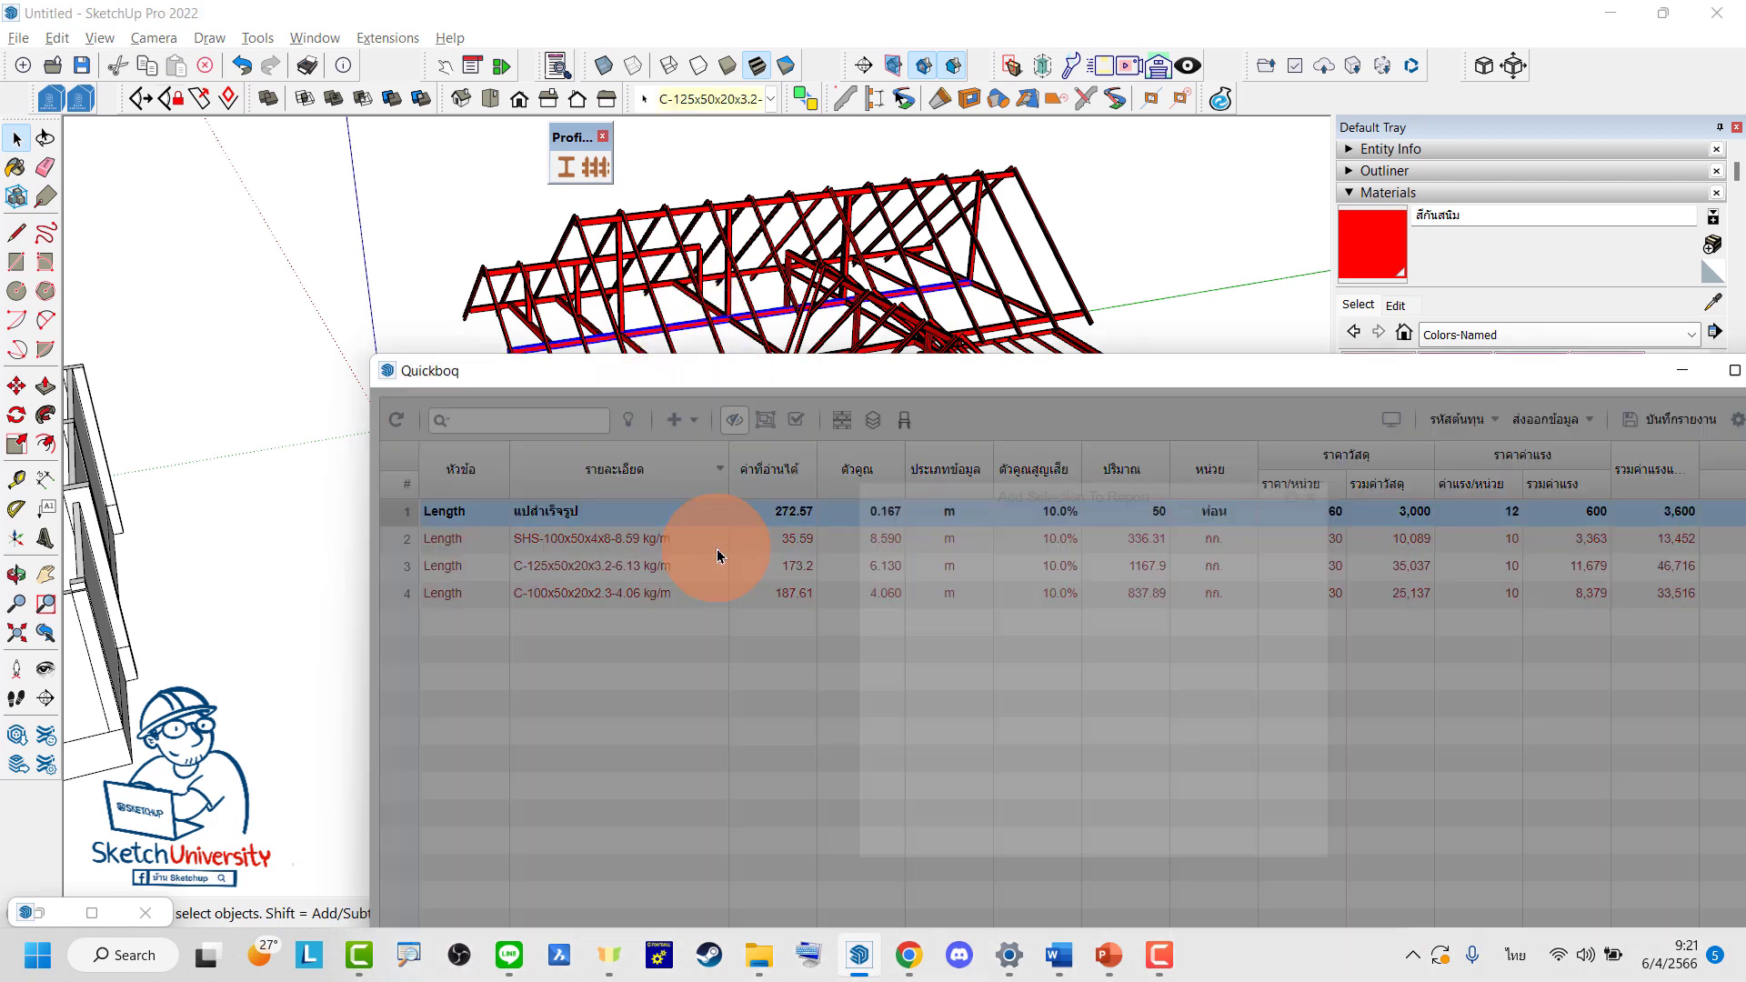
left_click(1354, 475)
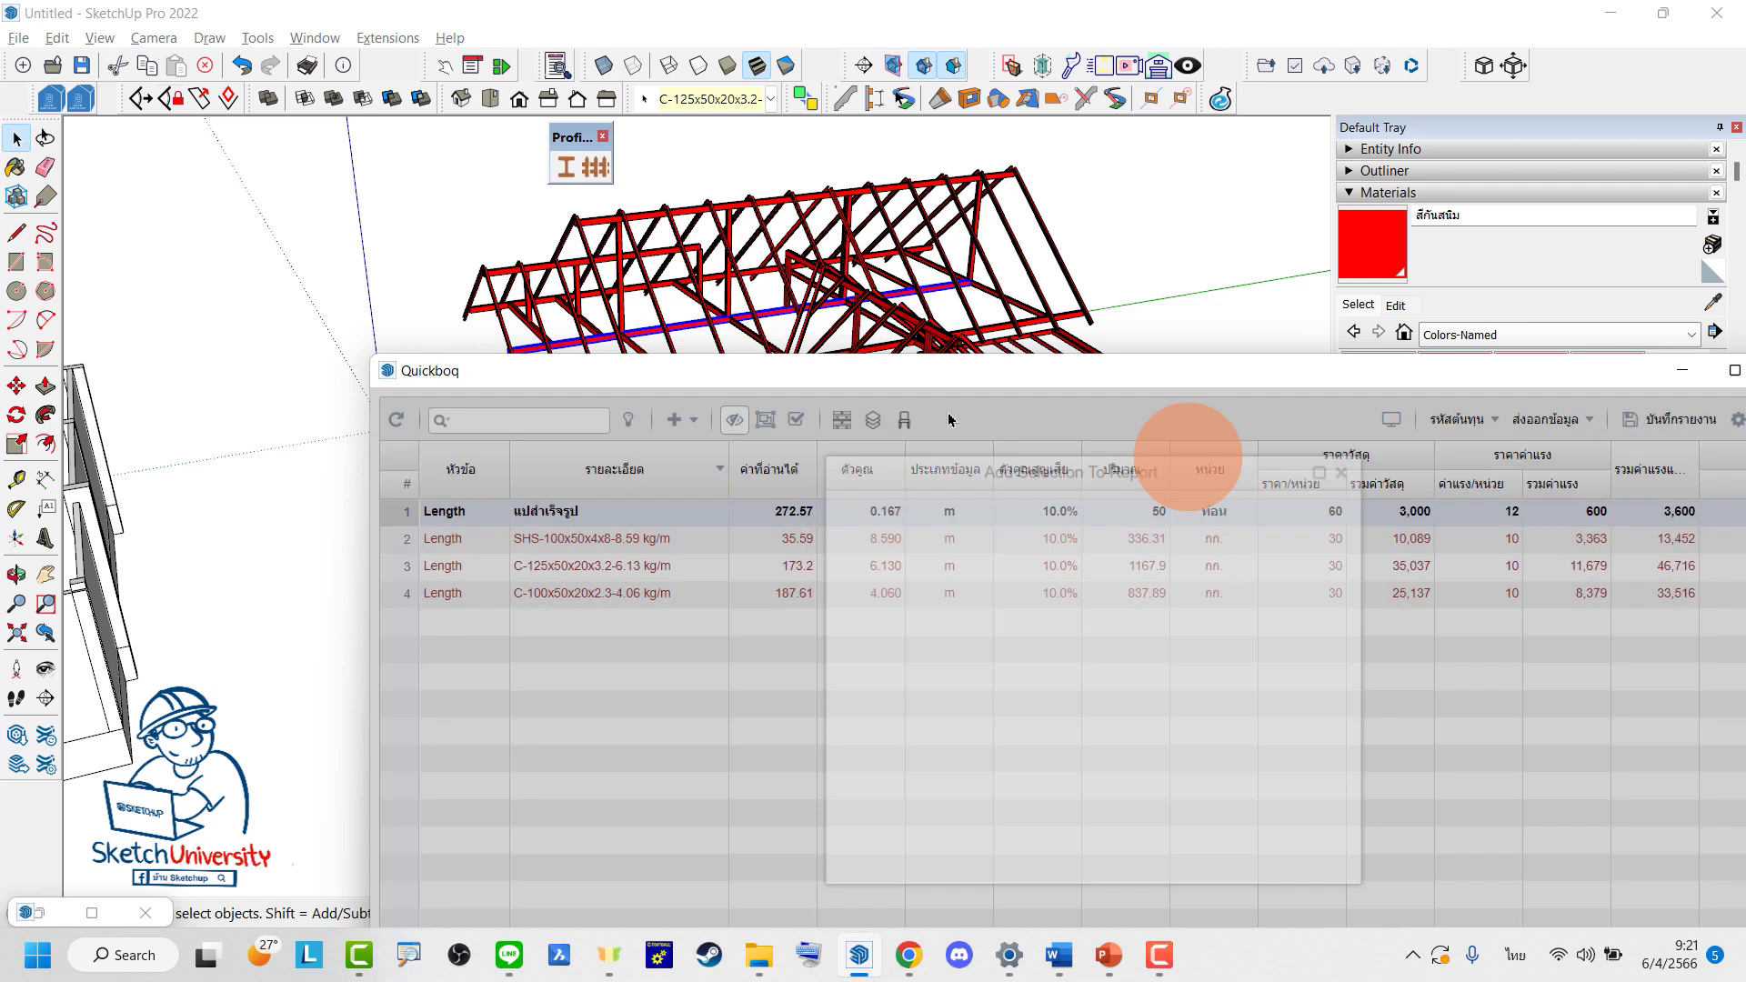
Add a report row for the สีกันสนิม material from the model elements
left_click(695, 419)
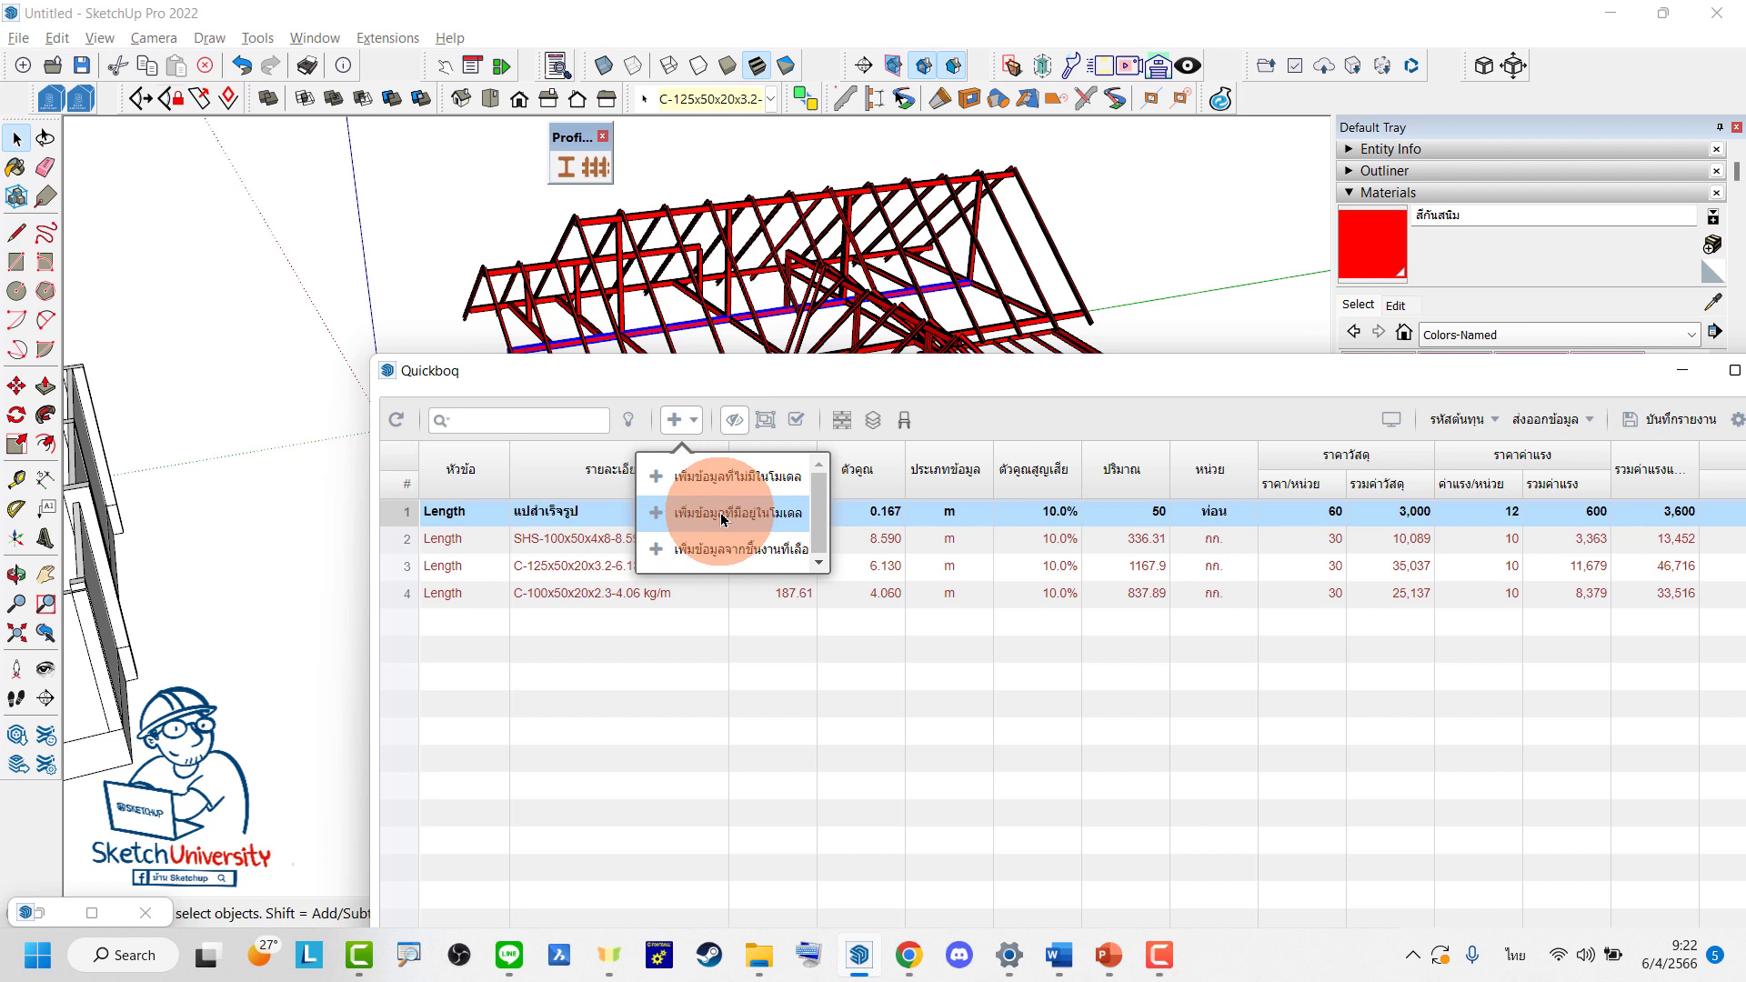
left_click(724, 515)
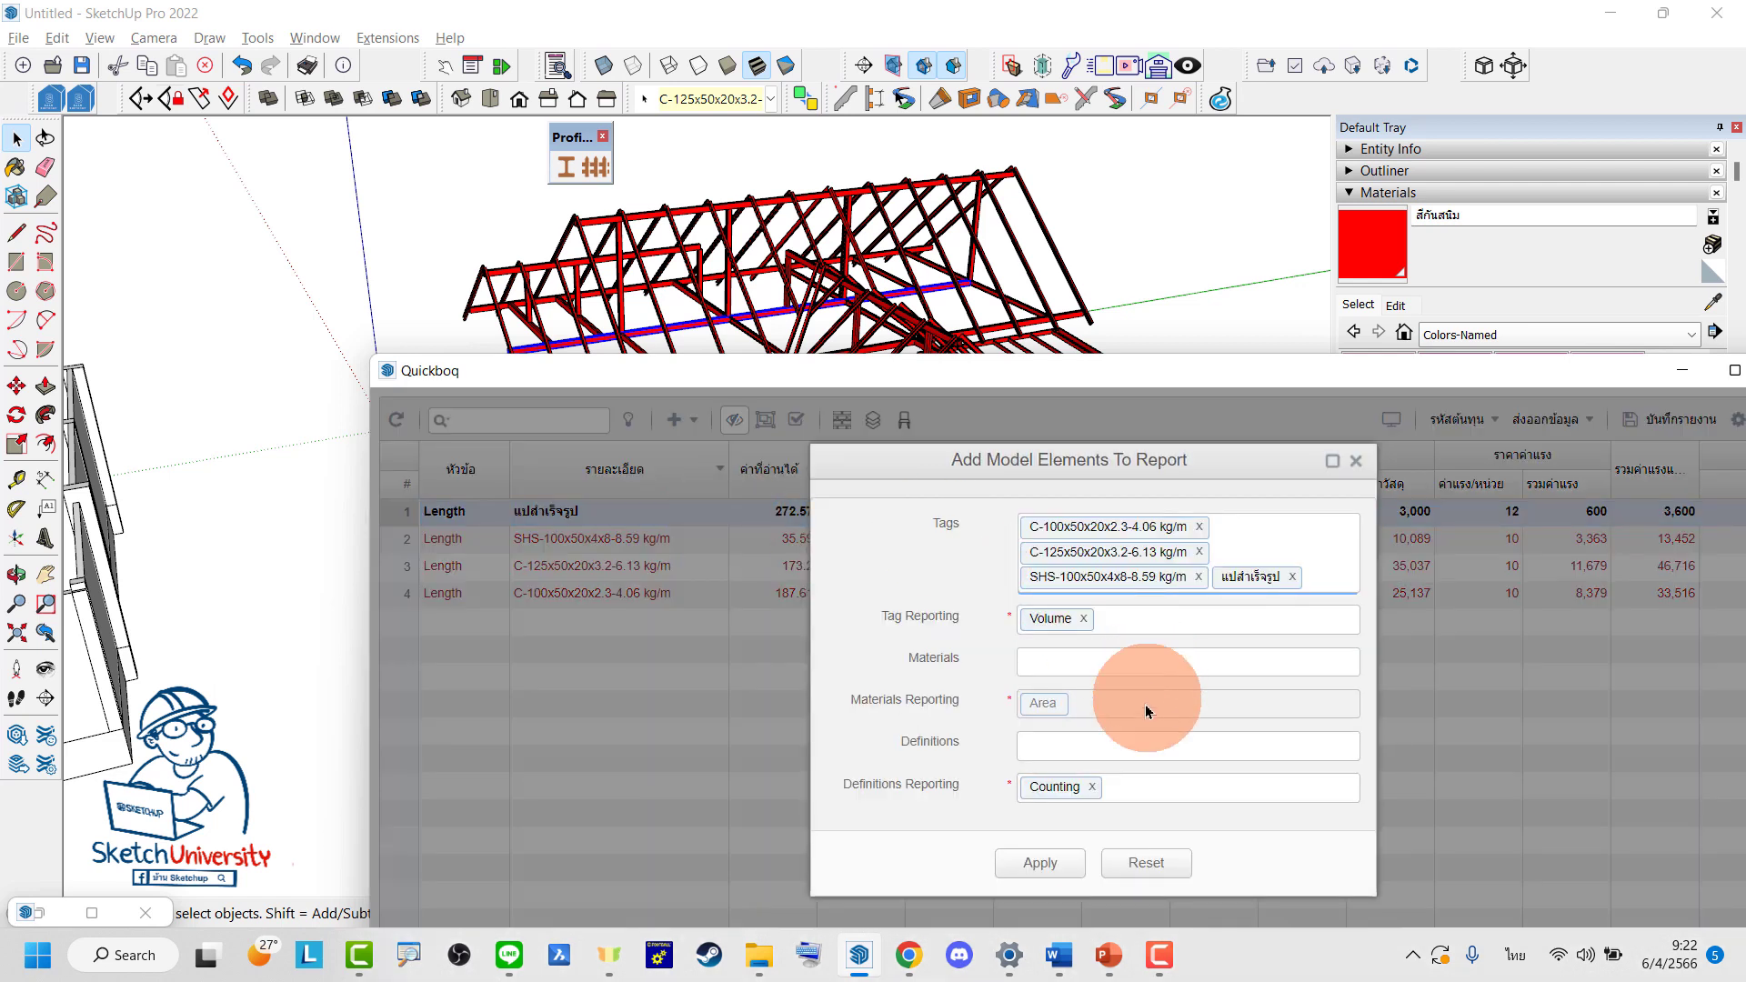
left_click(1169, 665)
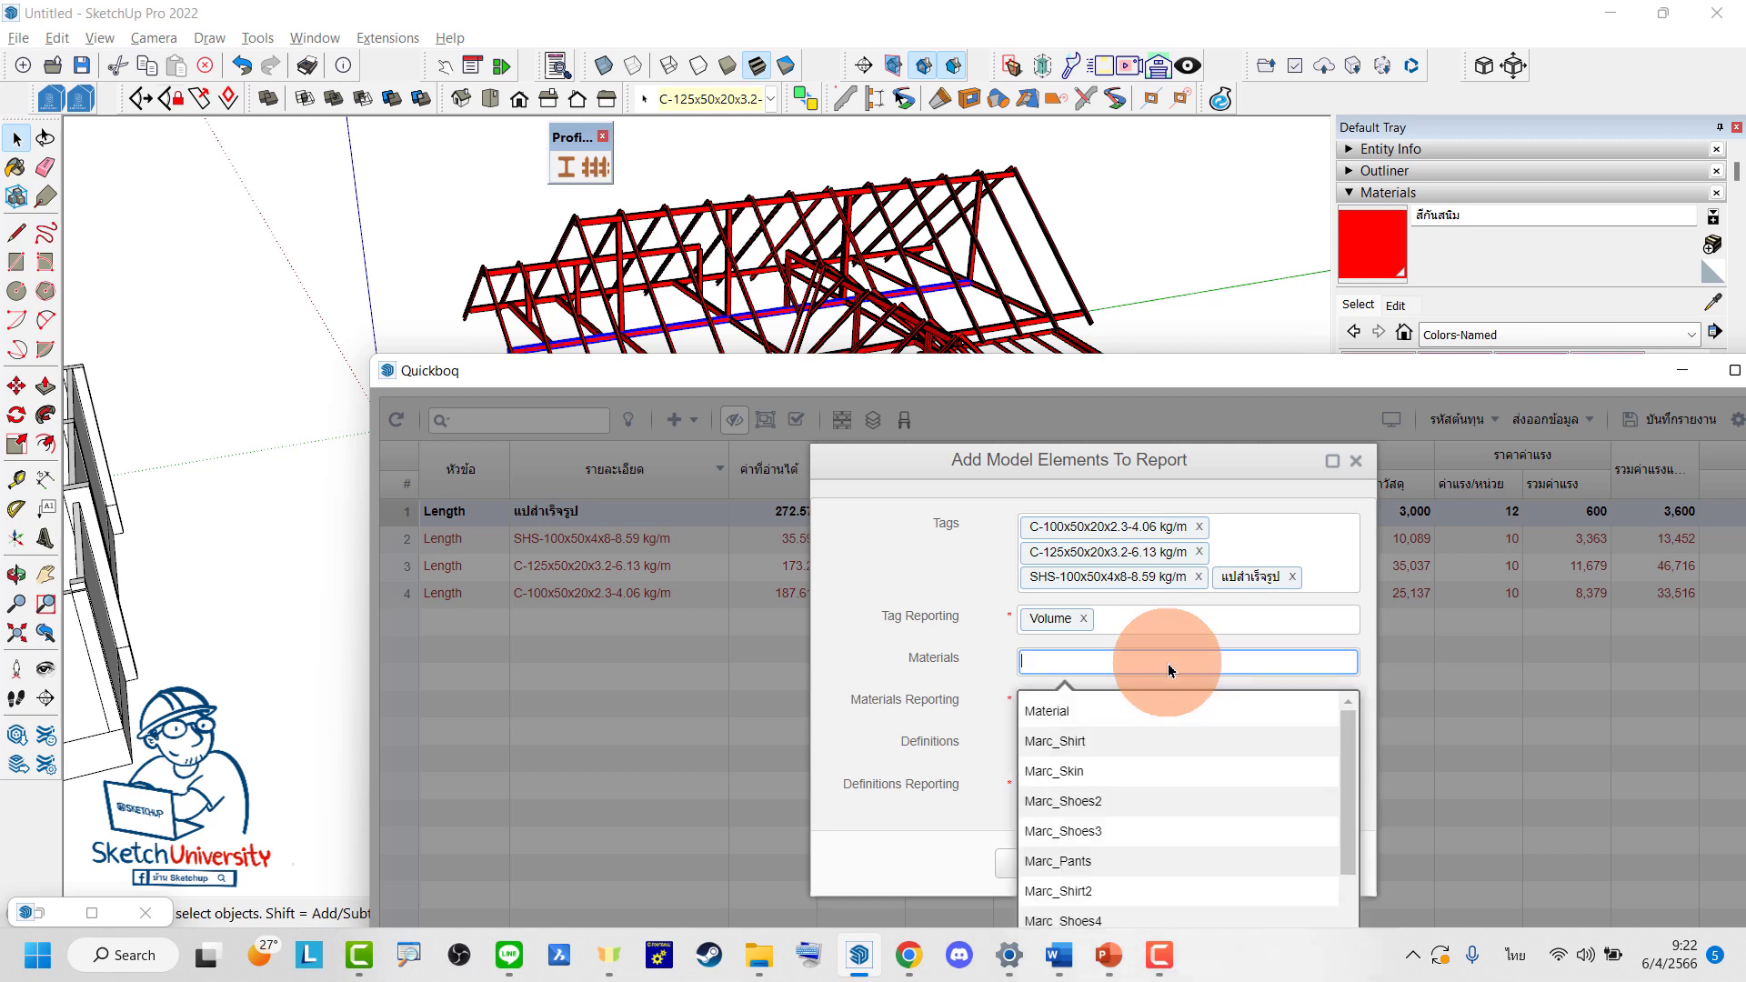
type("สี")
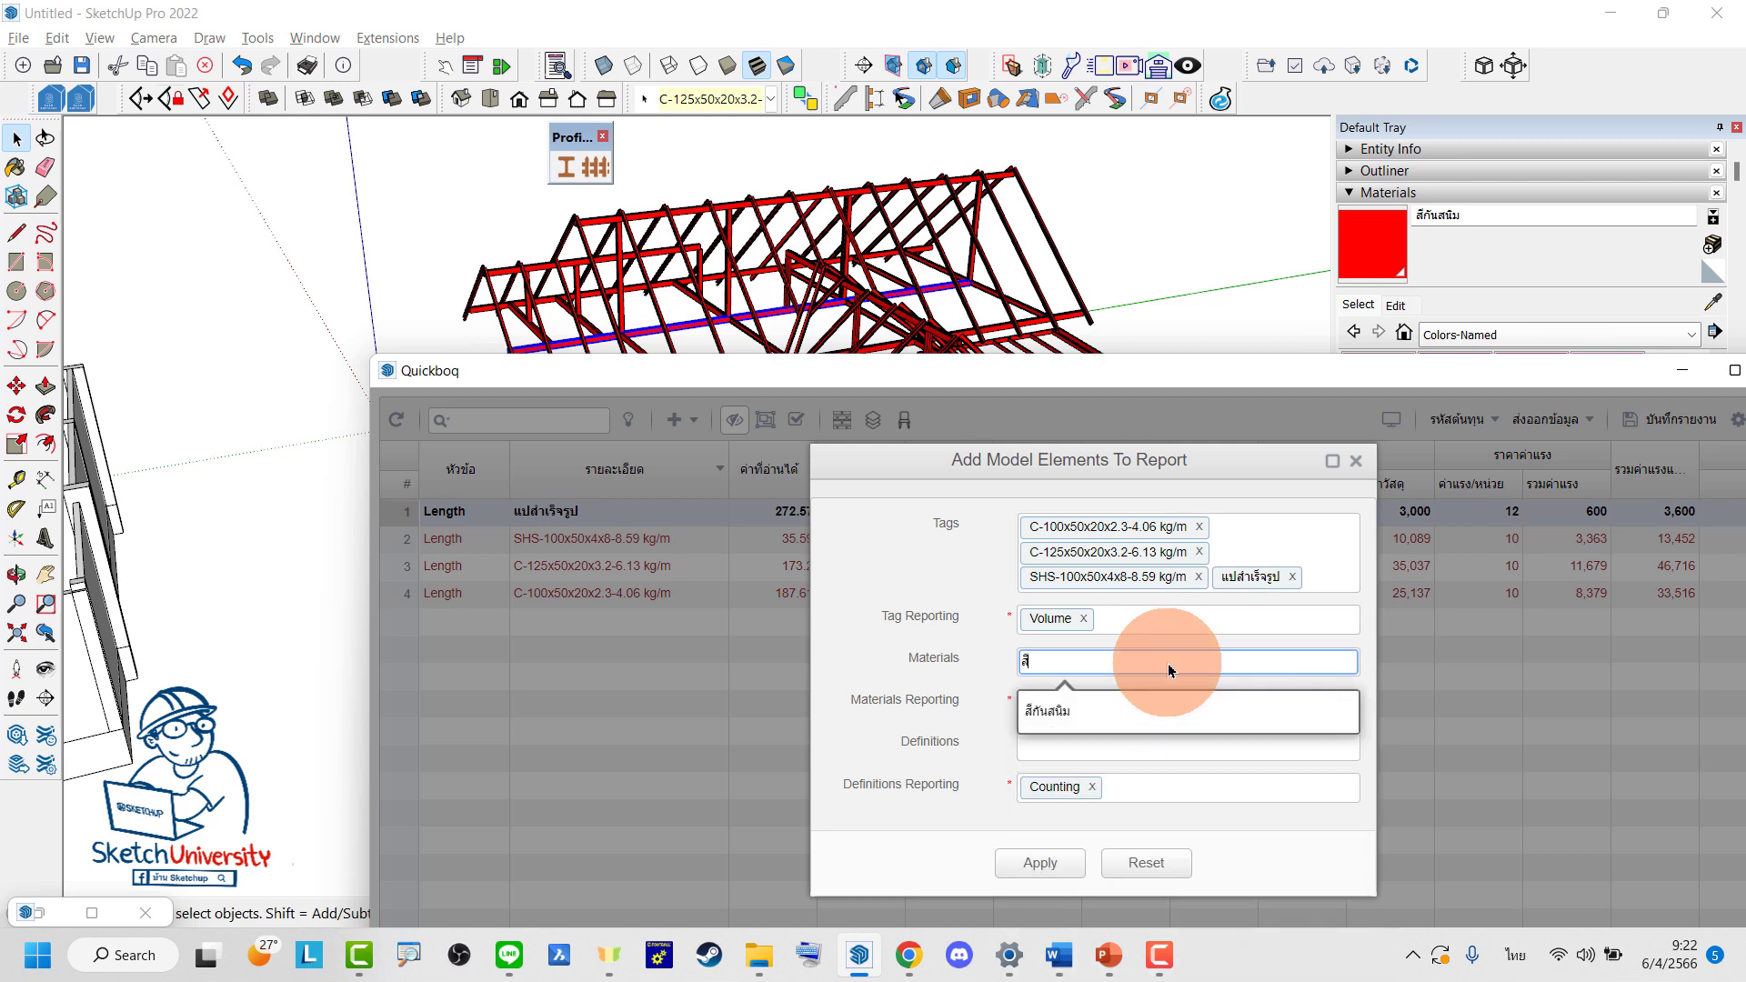
left_click(1128, 712)
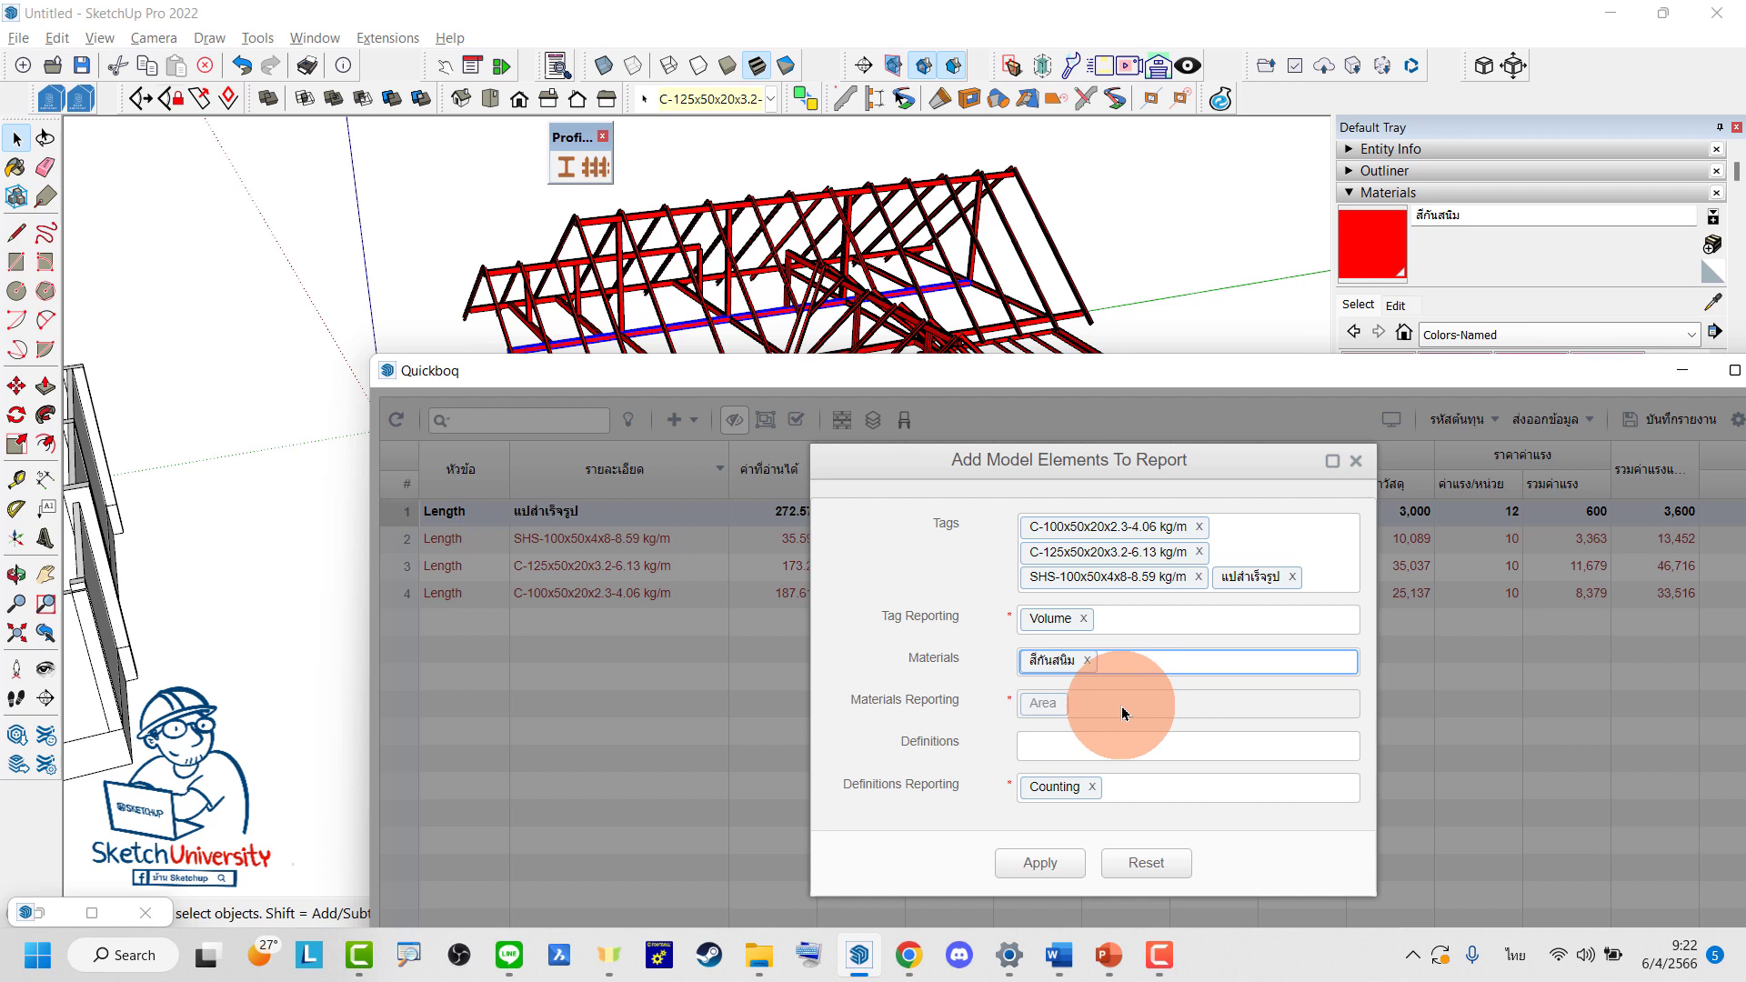
left_click(1040, 862)
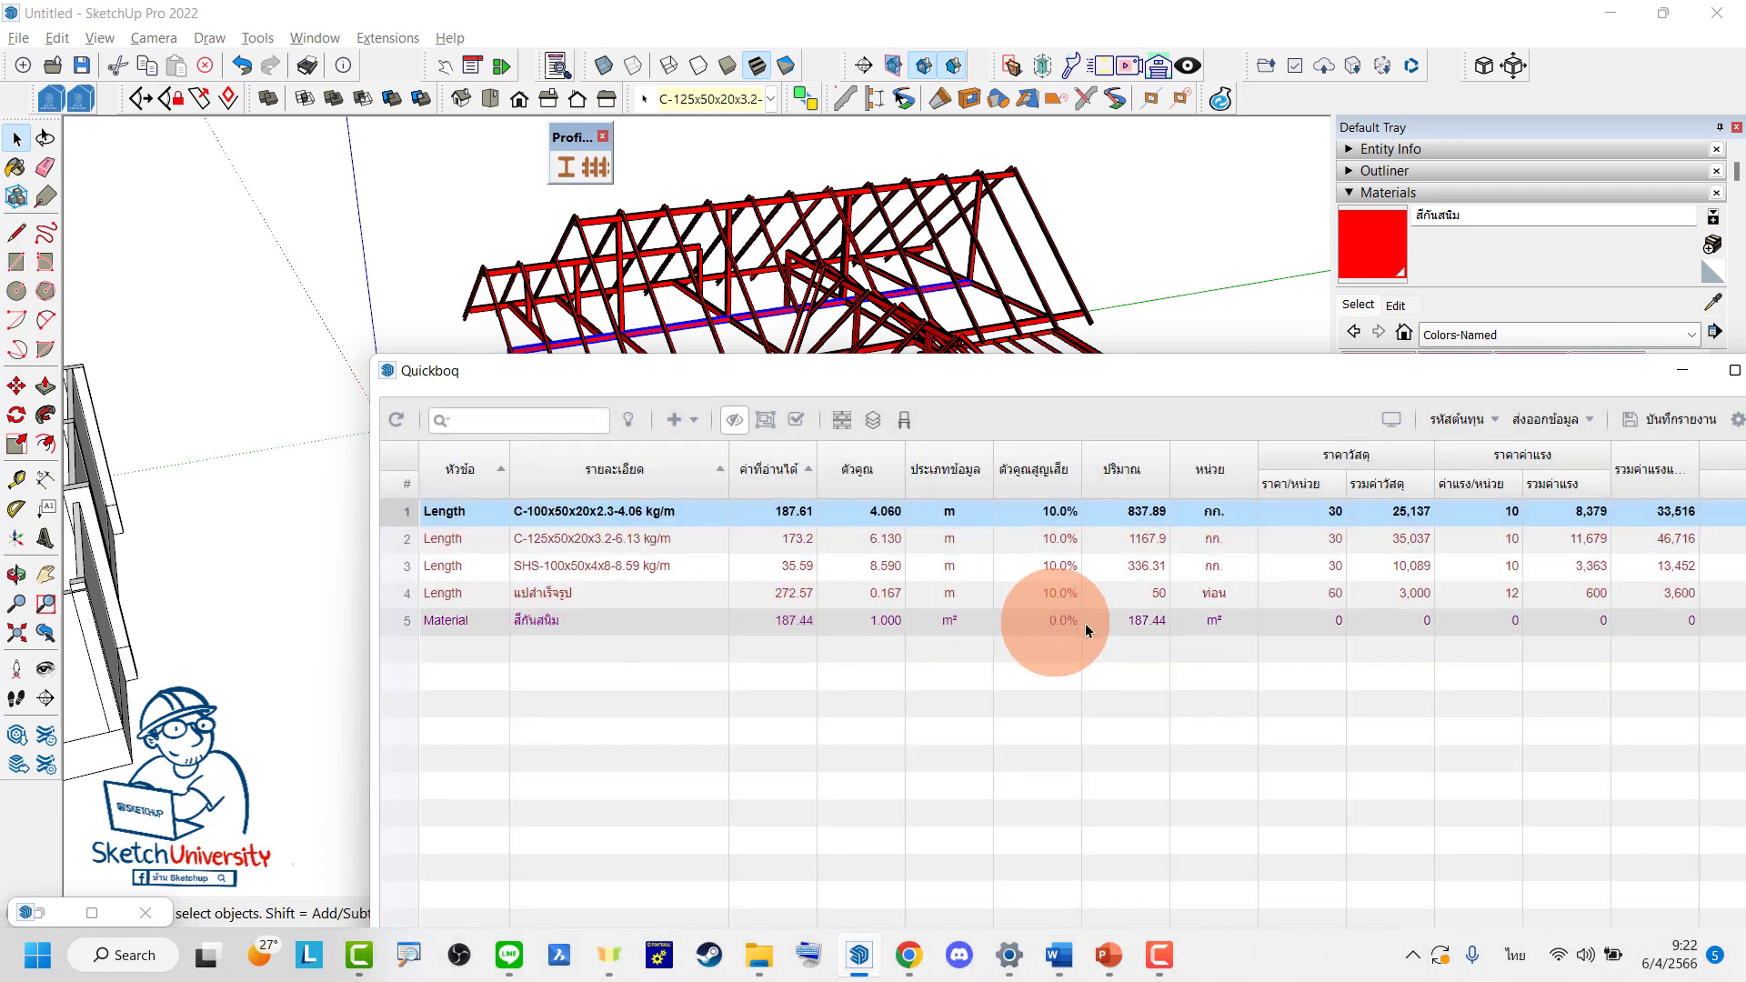
Set the สีกันสนิม row to ตร.ม., 35 material and labour per unit, 10% waste
left_click(1223, 622)
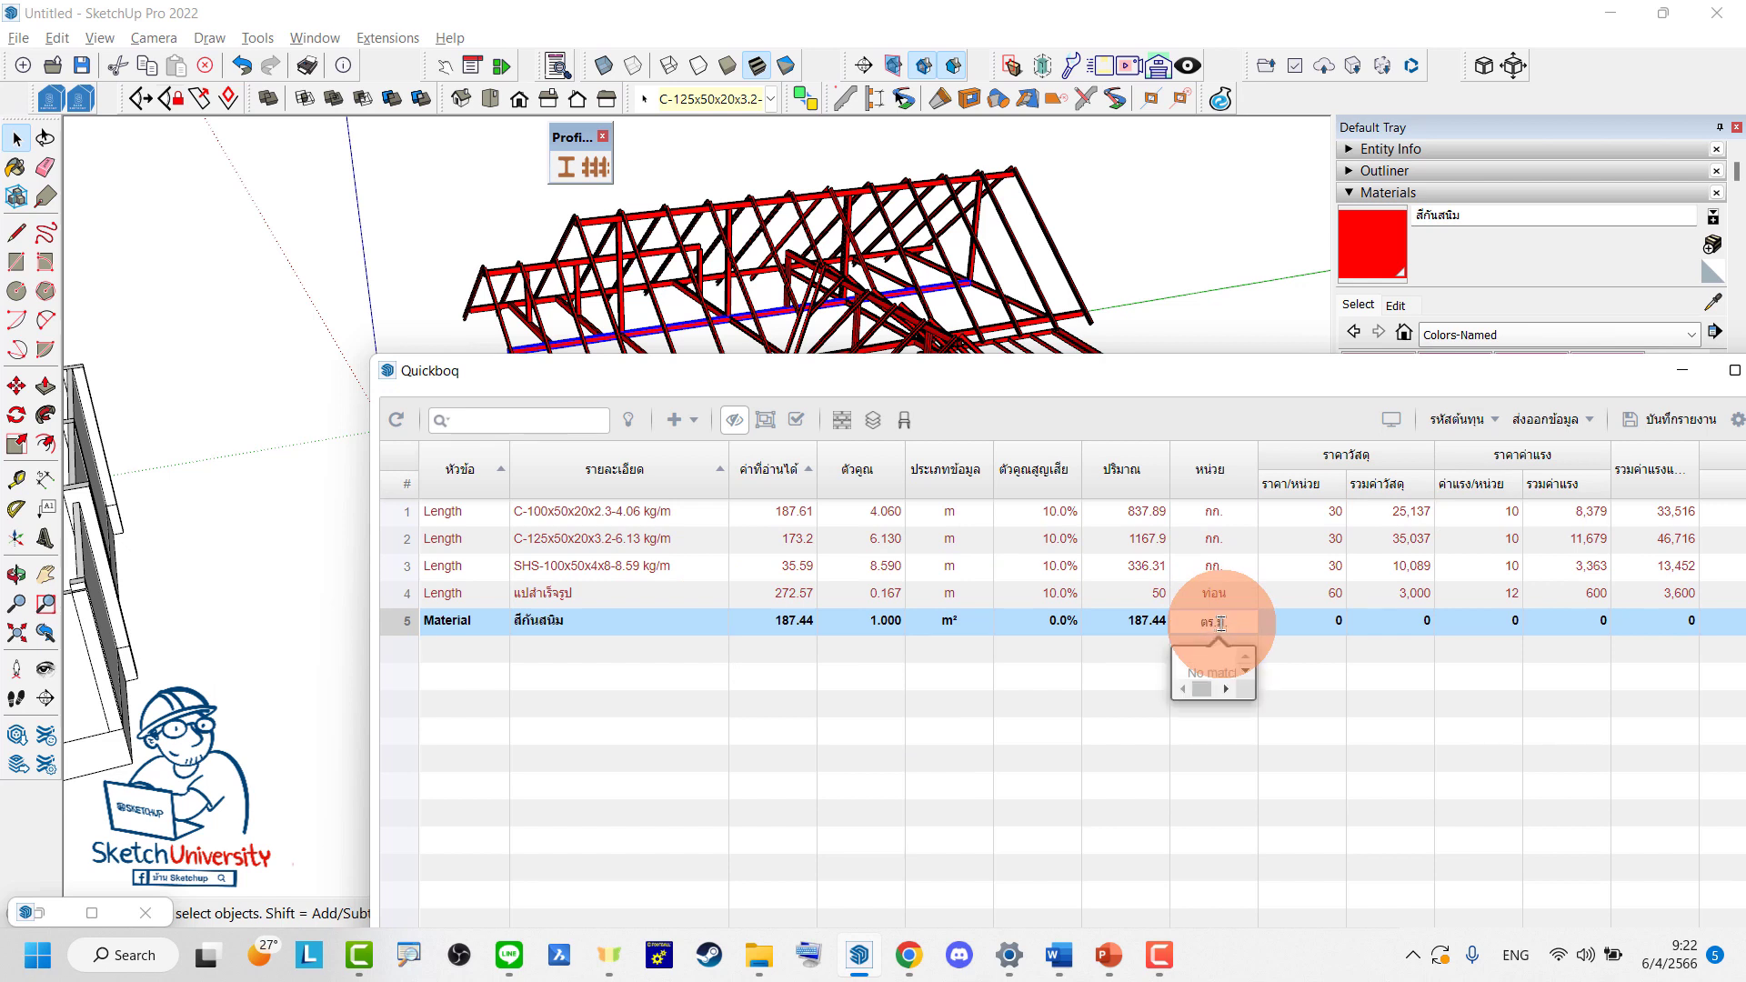
key("Return")
left_click(1339, 623)
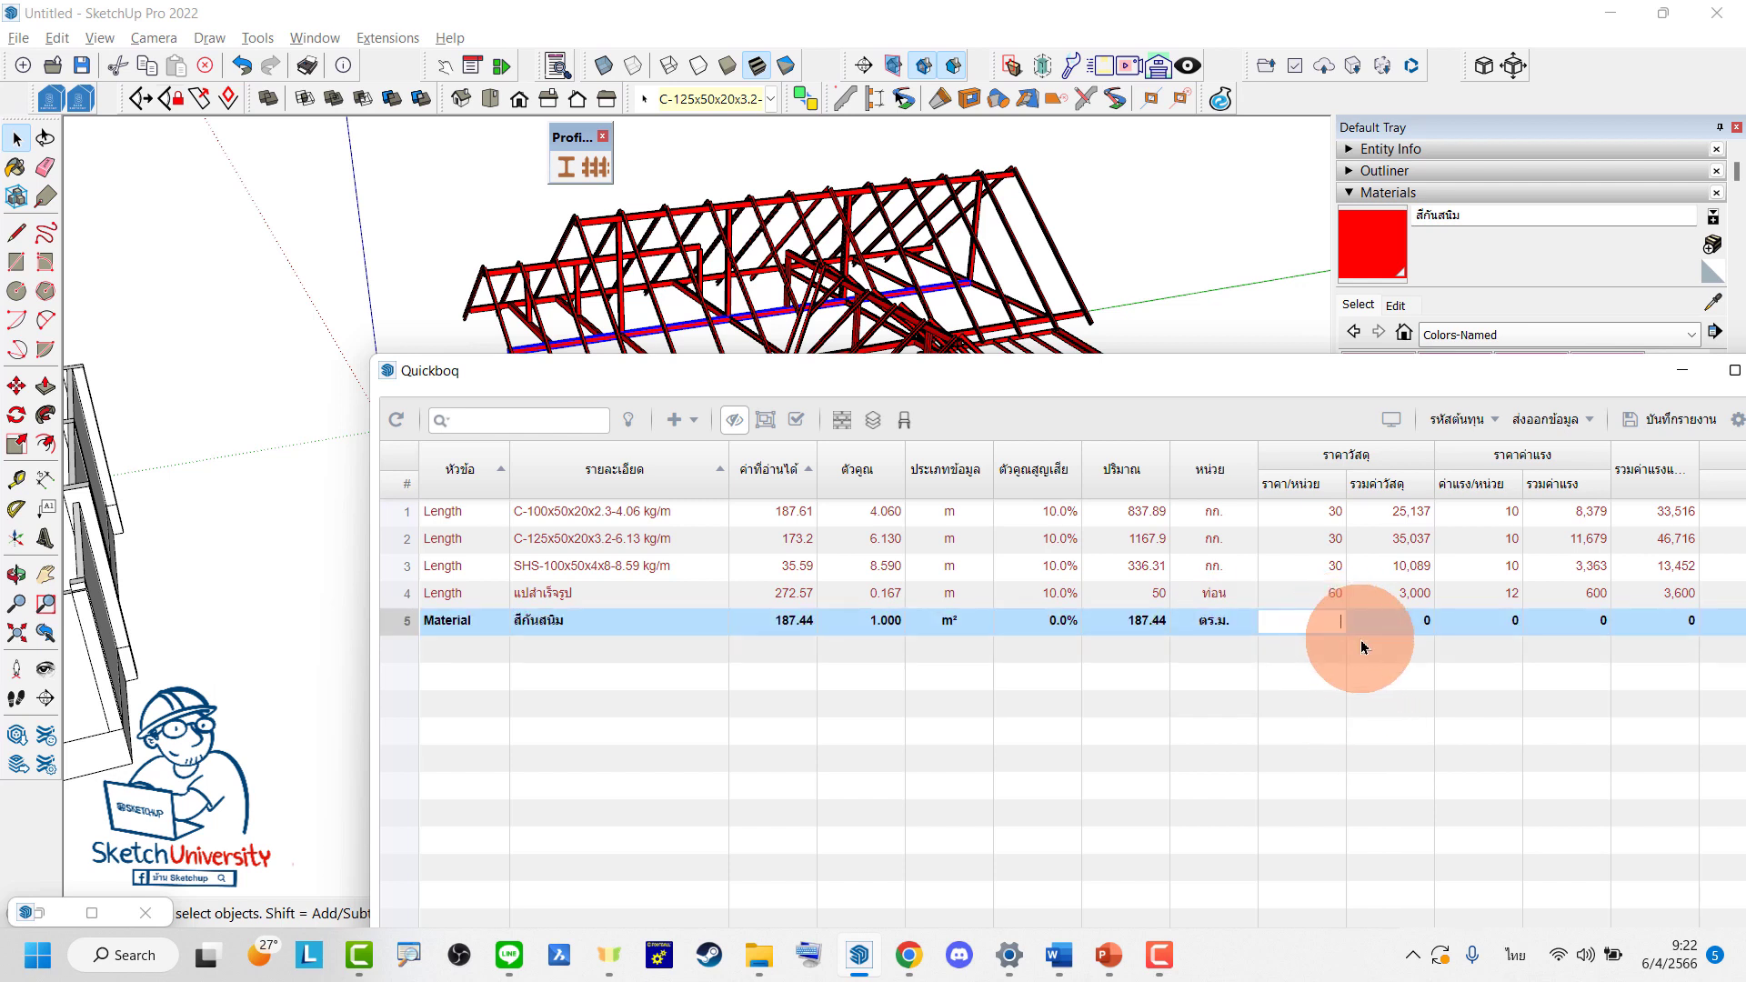
type("35")
key("Return")
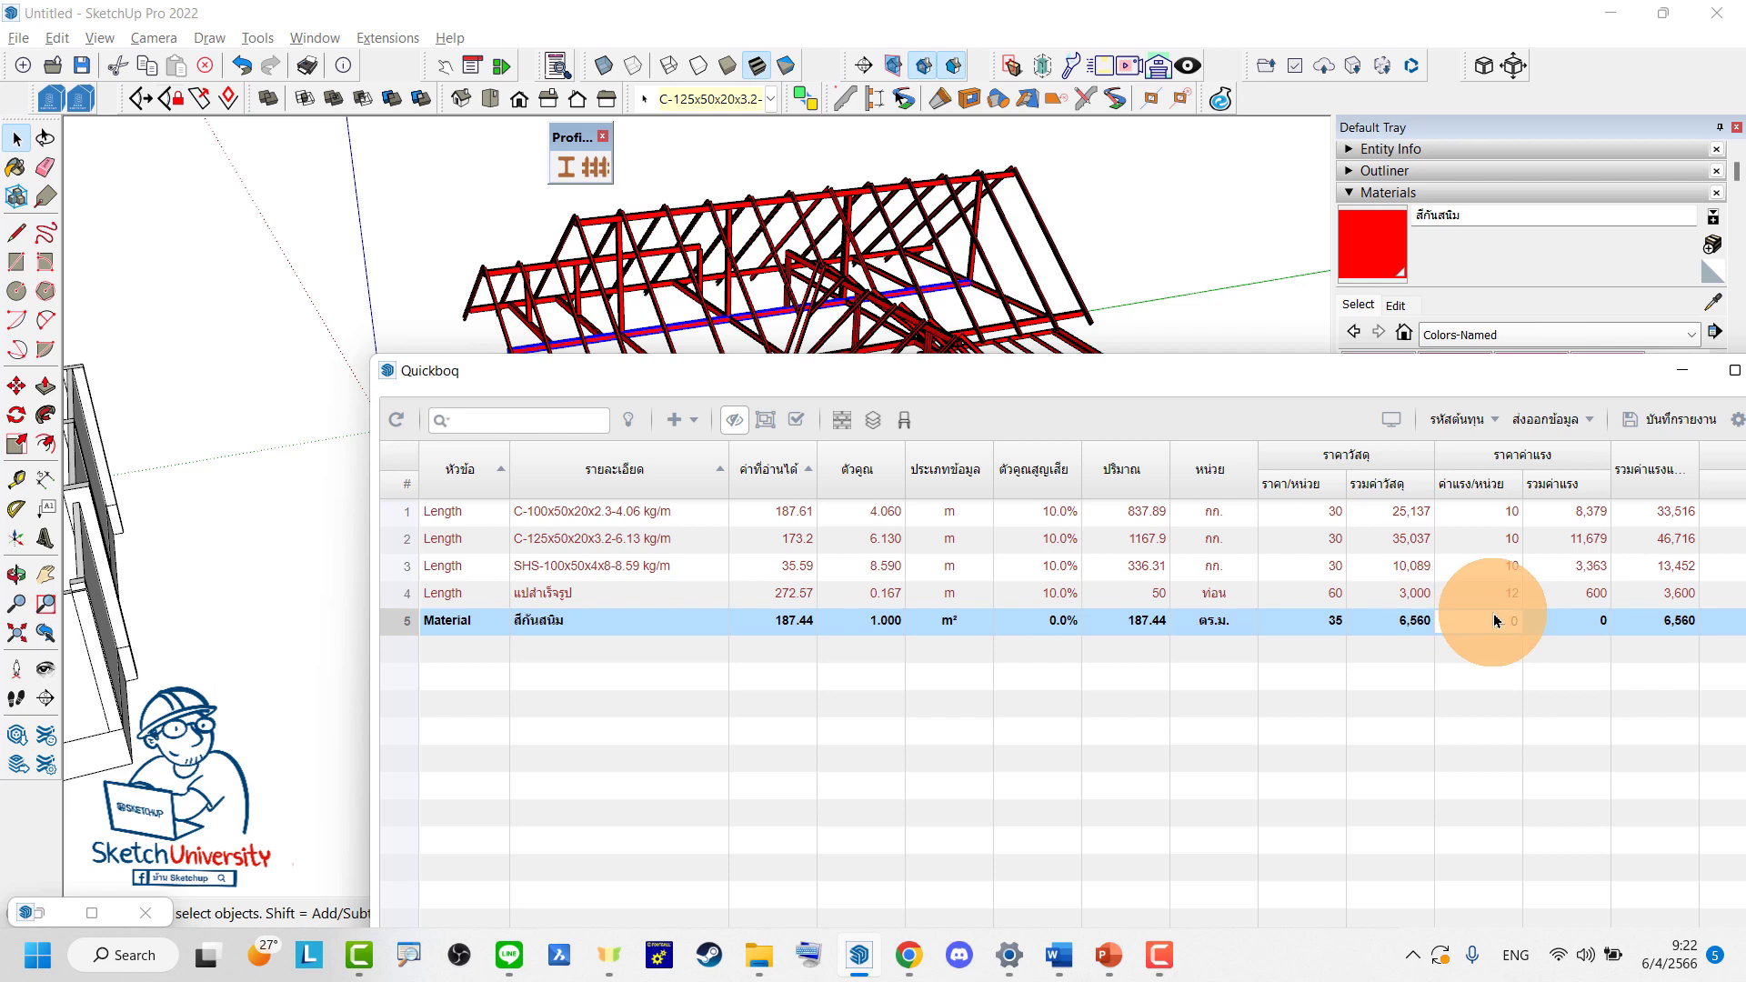
type("5")
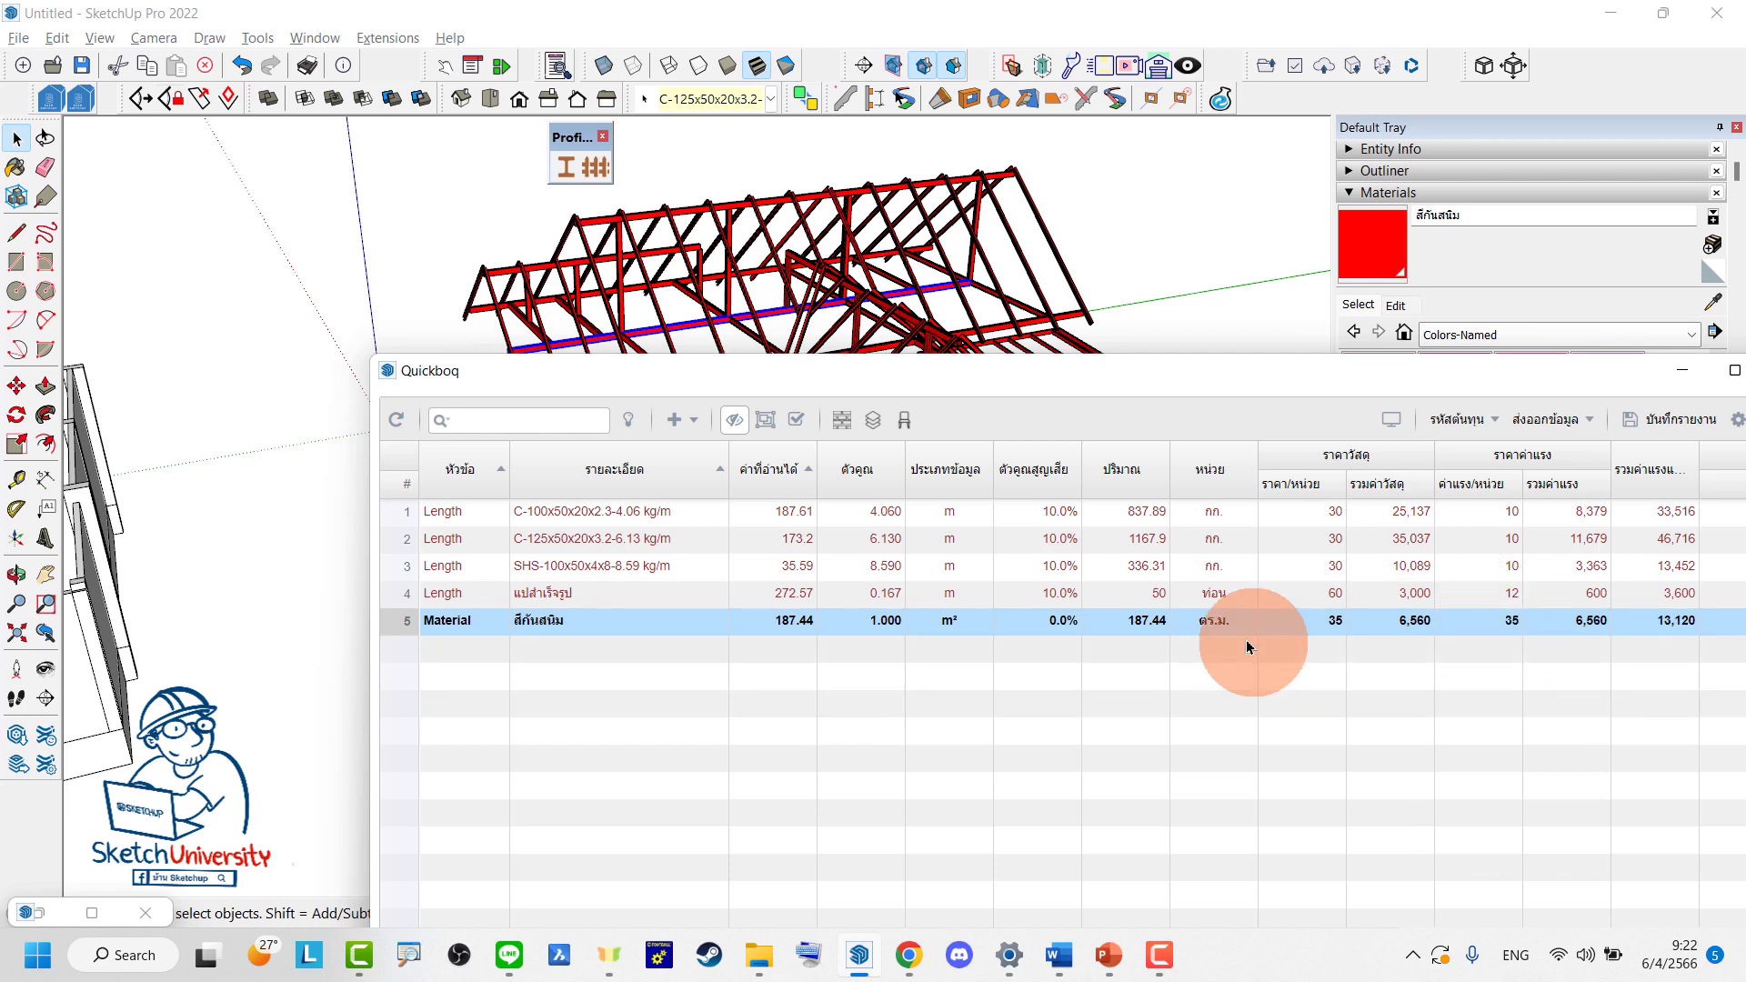
left_click(1048, 623)
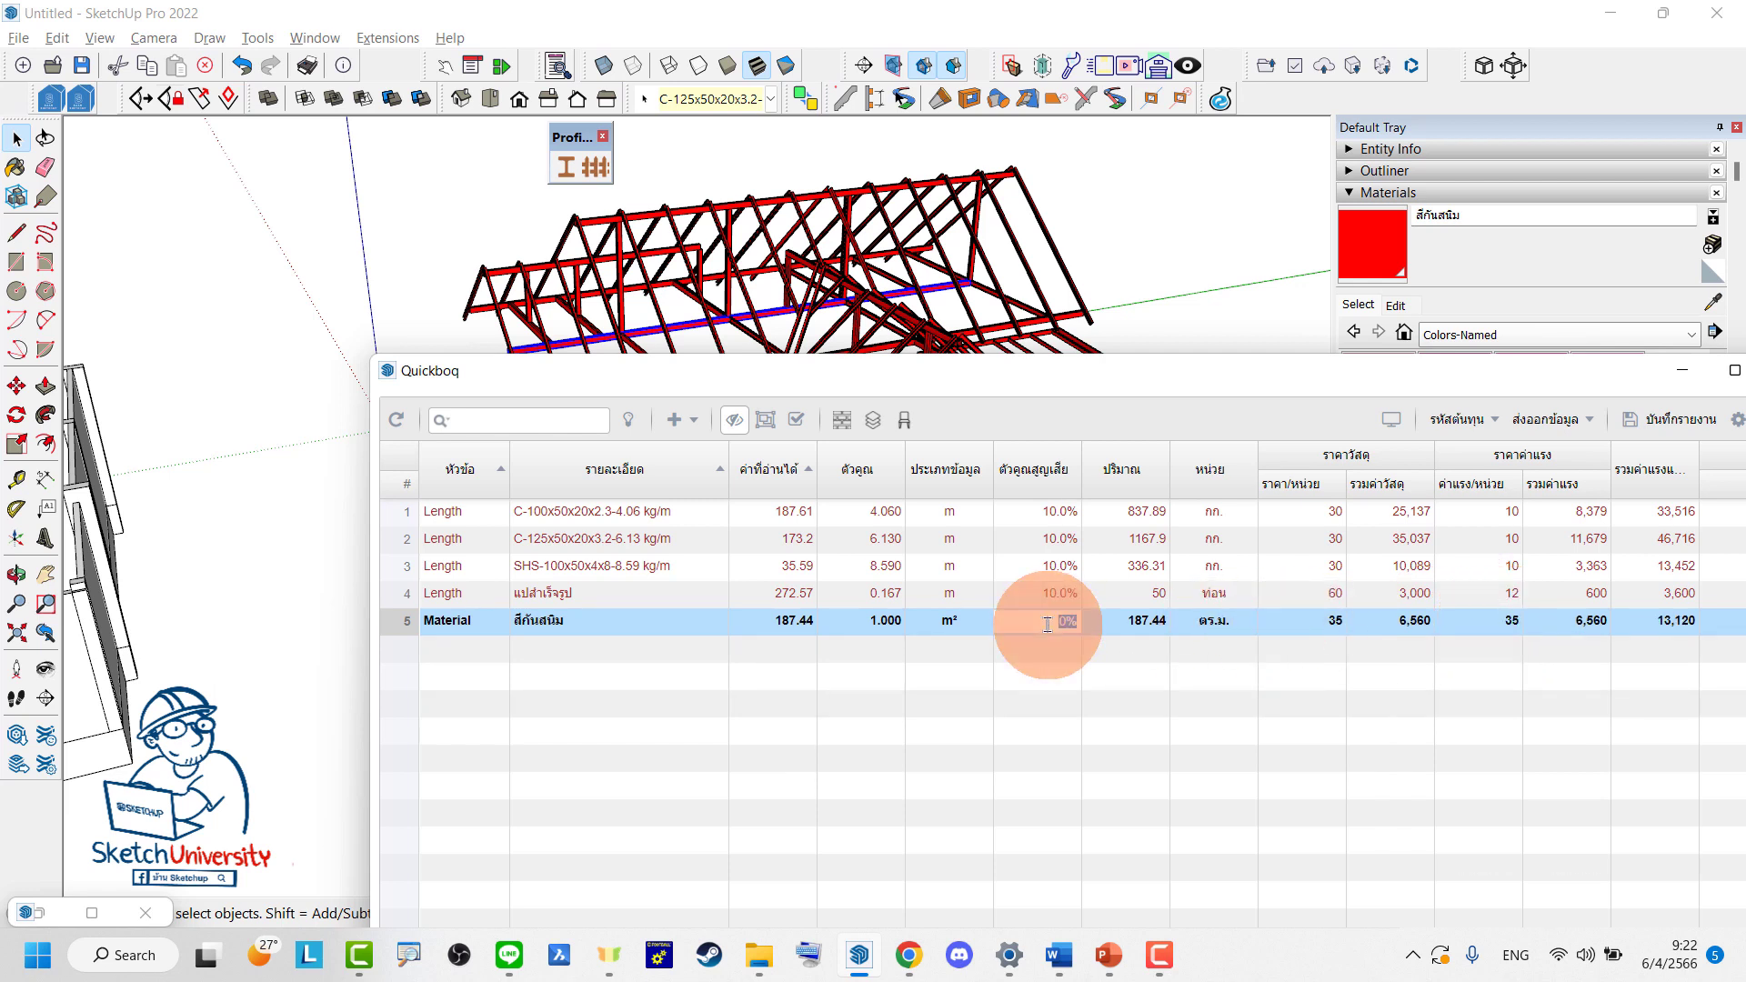
type("10")
key("Return")
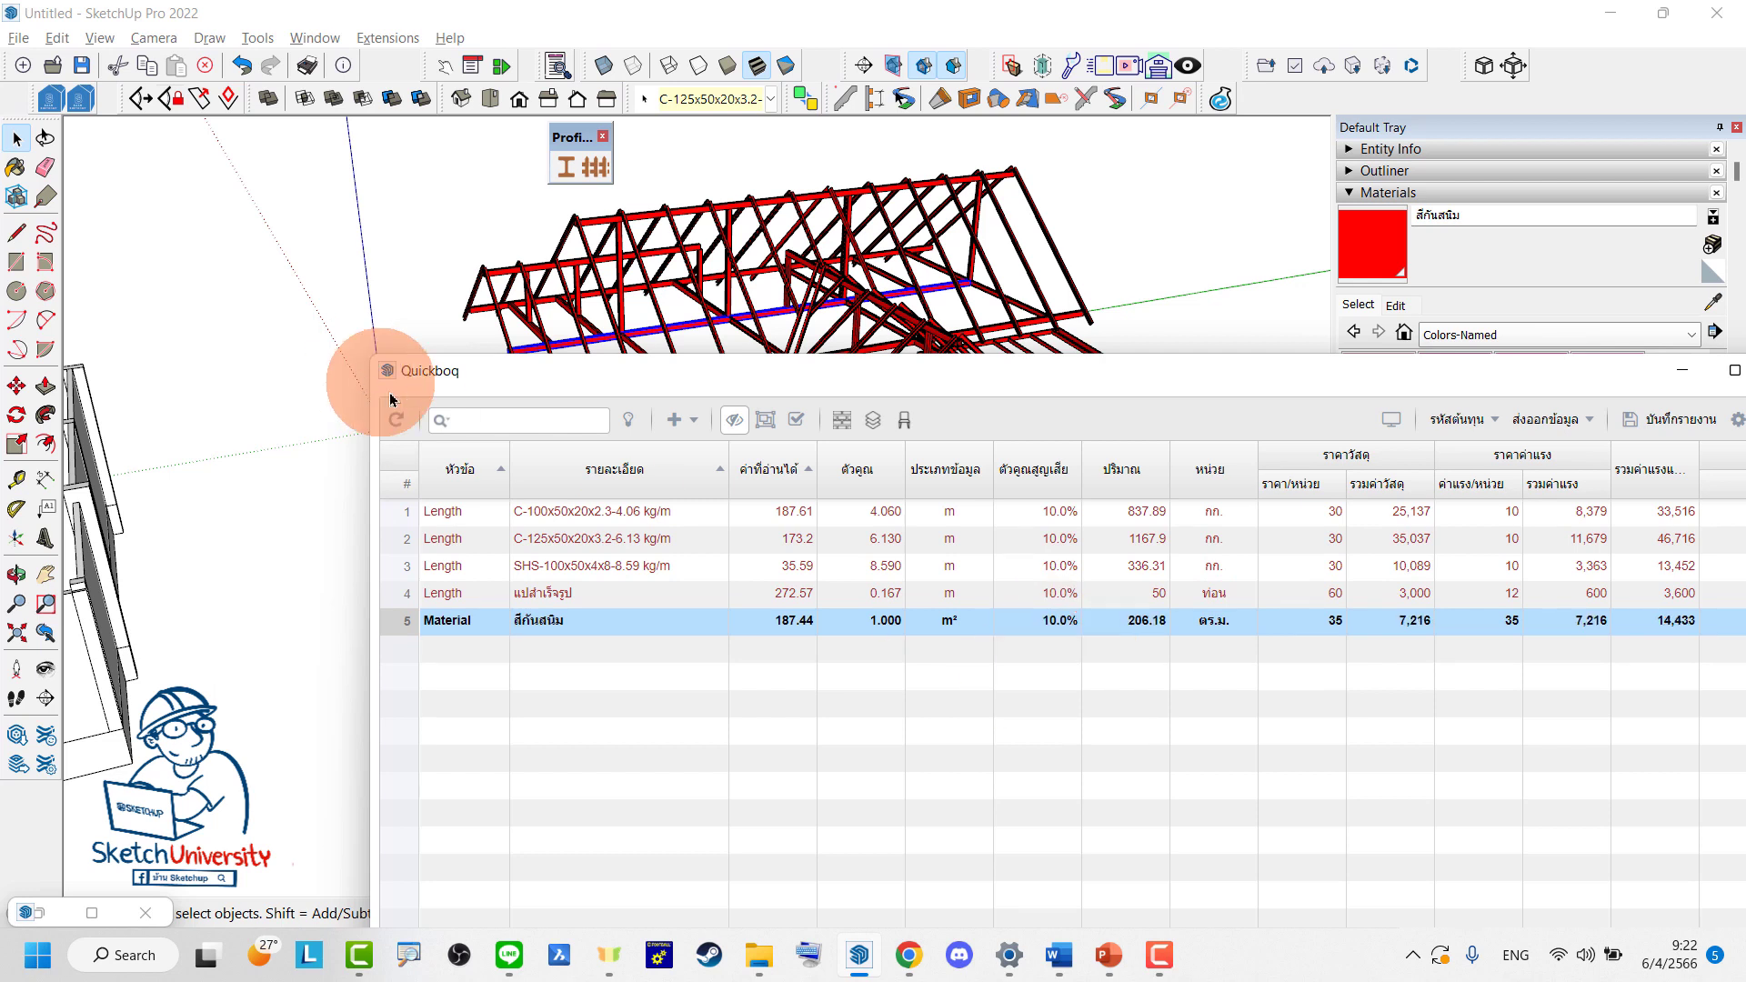
Refresh the QuickBOQ table and switch the model to Monochrome face style
left_click(397, 420)
mouse_move(766, 357)
left_mouse_down()
mouse_move(764, 674)
mouse_move(727, 546)
left_mouse_up()
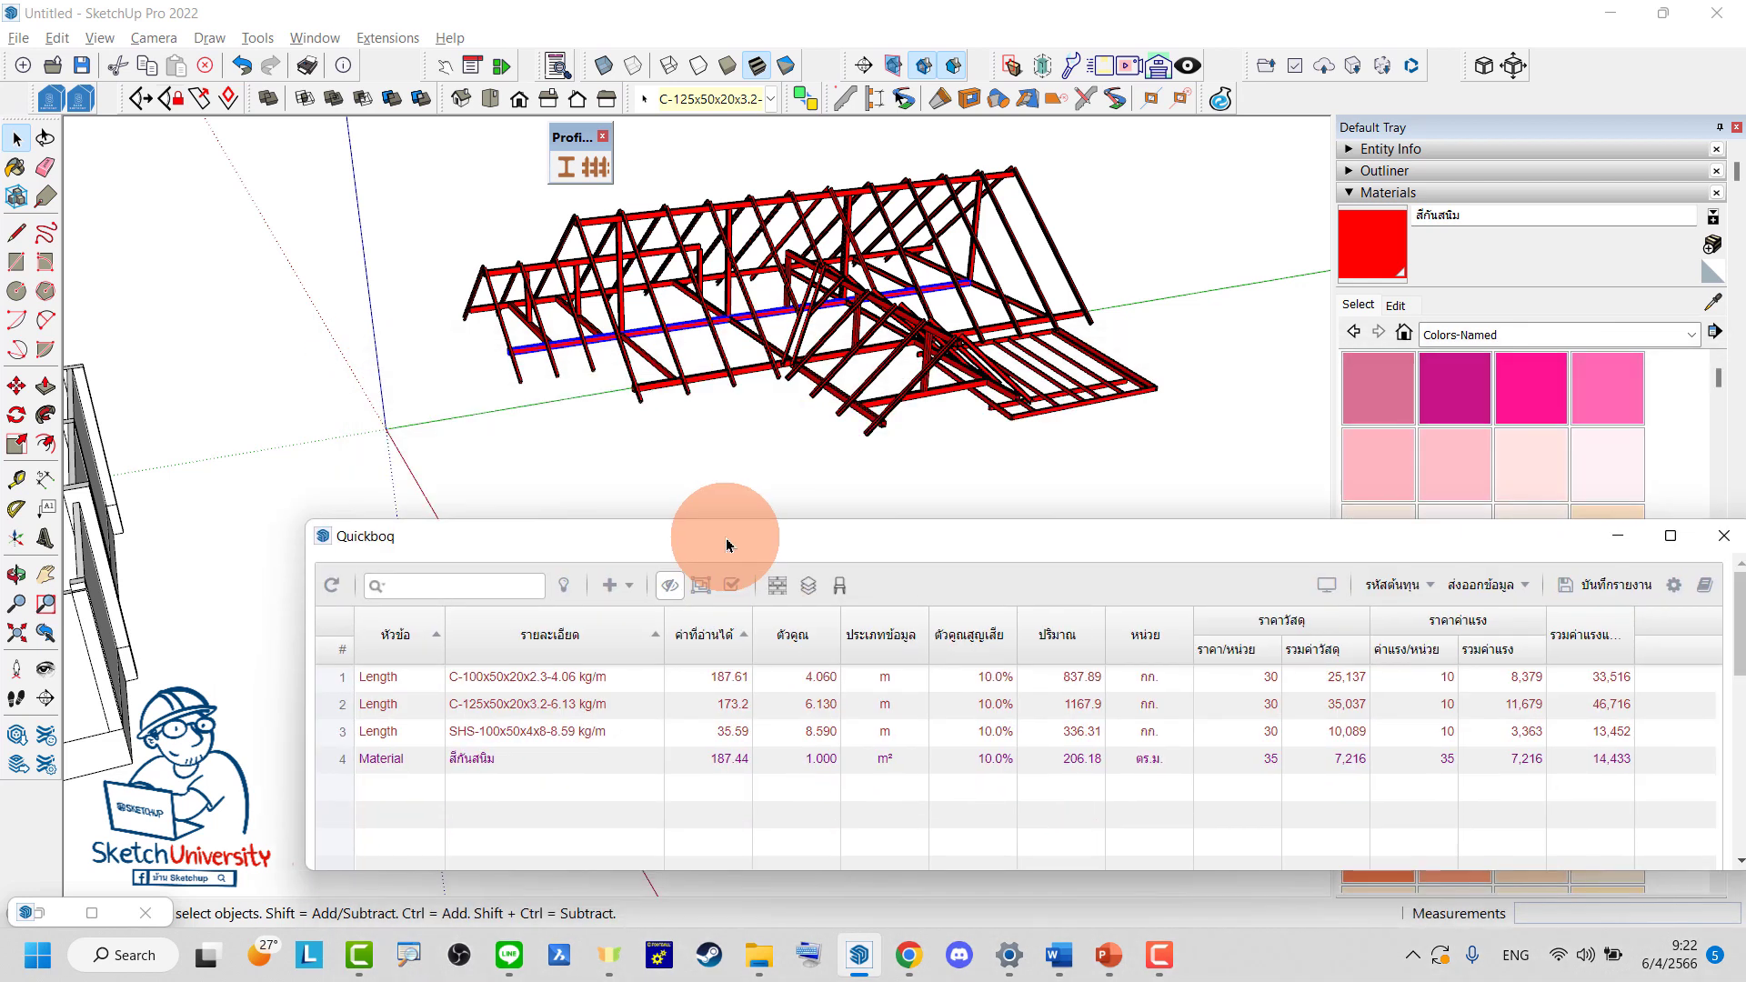
left_click(857, 460)
left_click(510, 681)
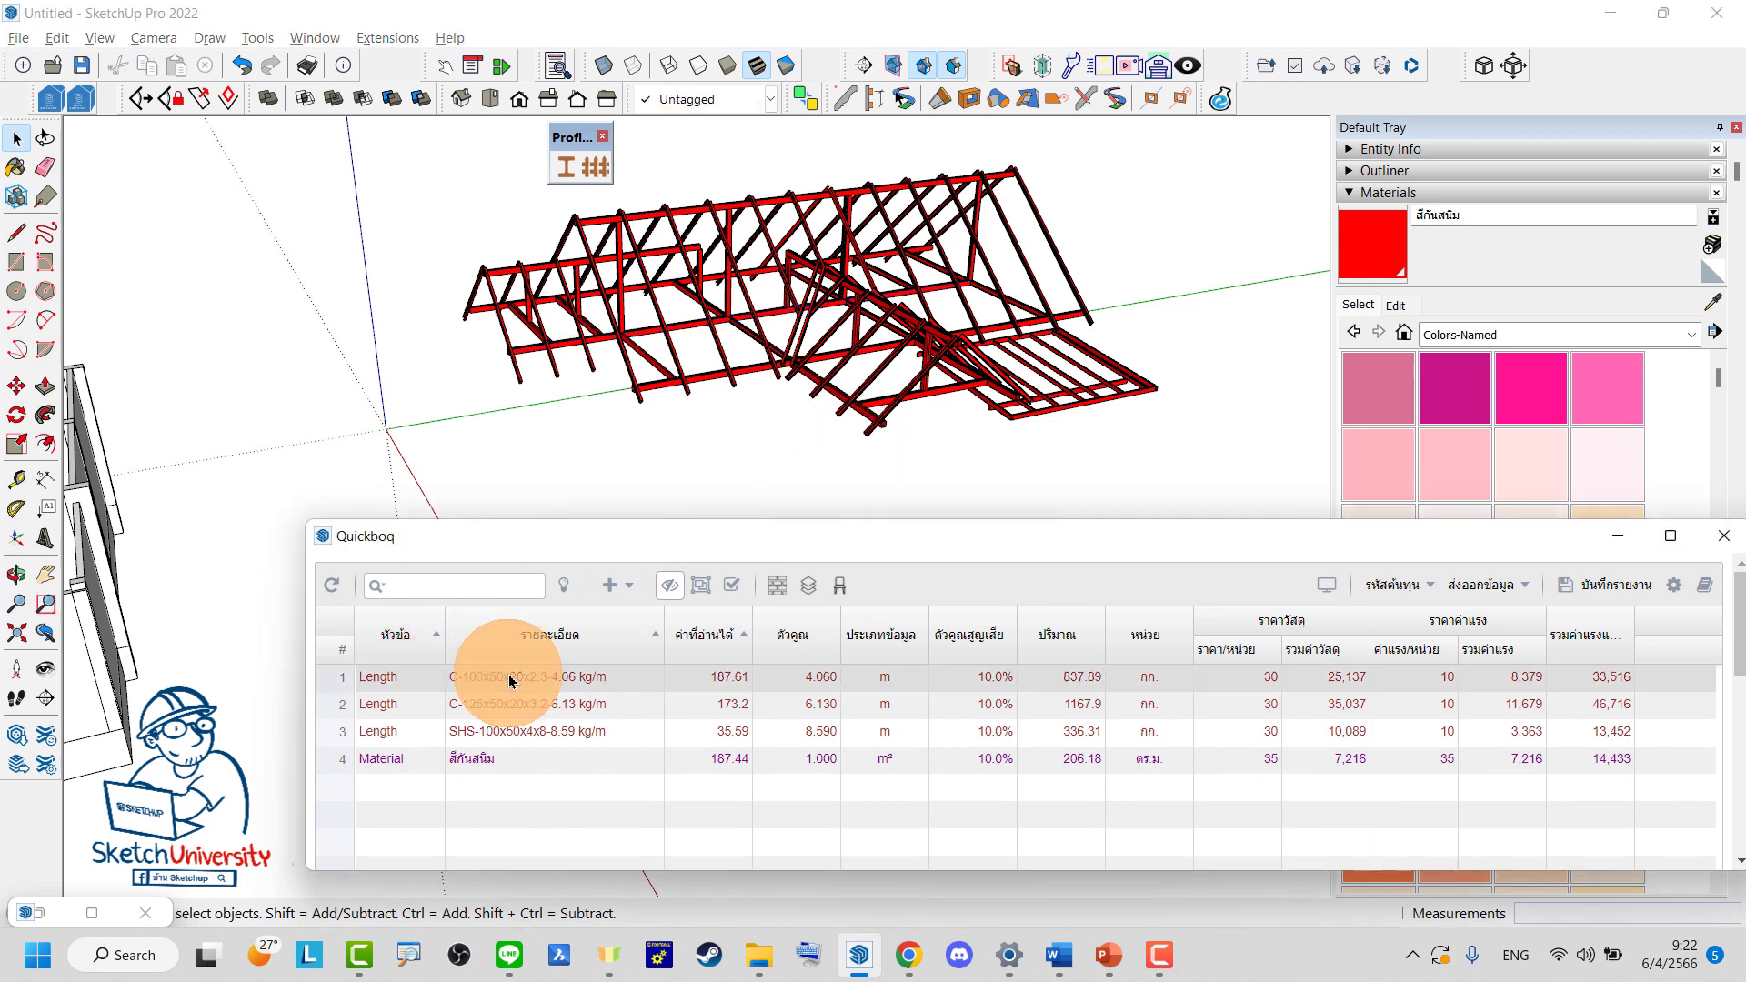
left_click(730, 70)
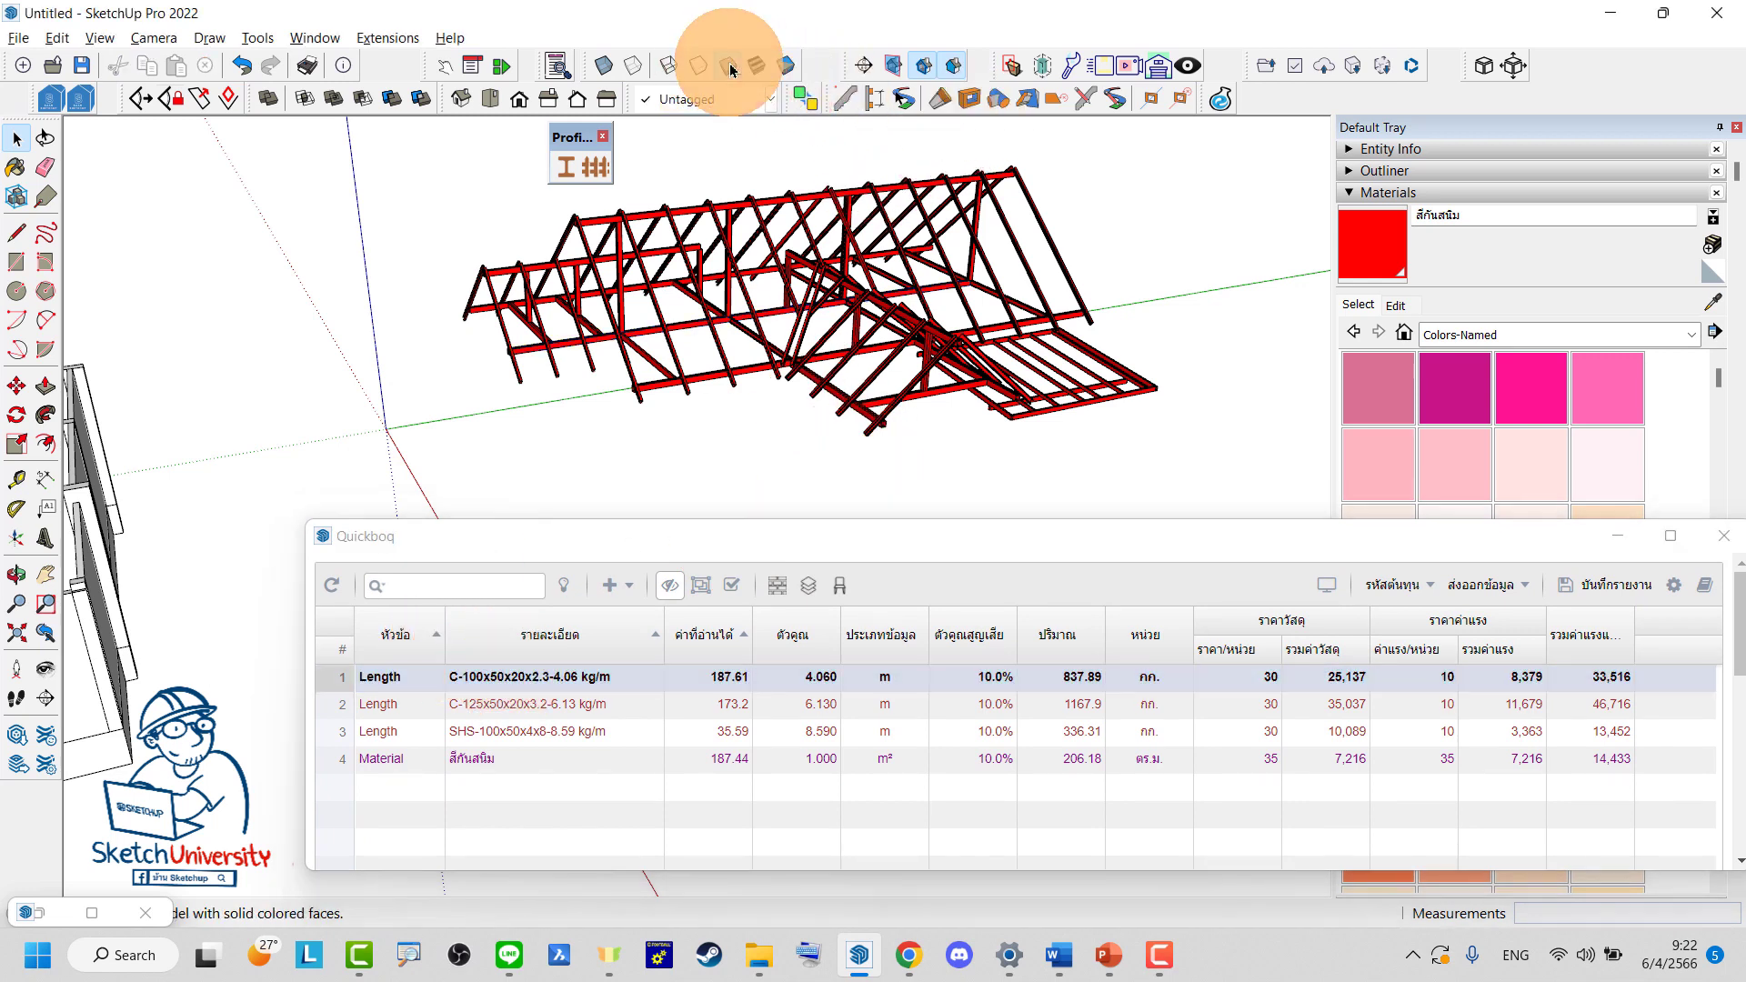
left_click(759, 73)
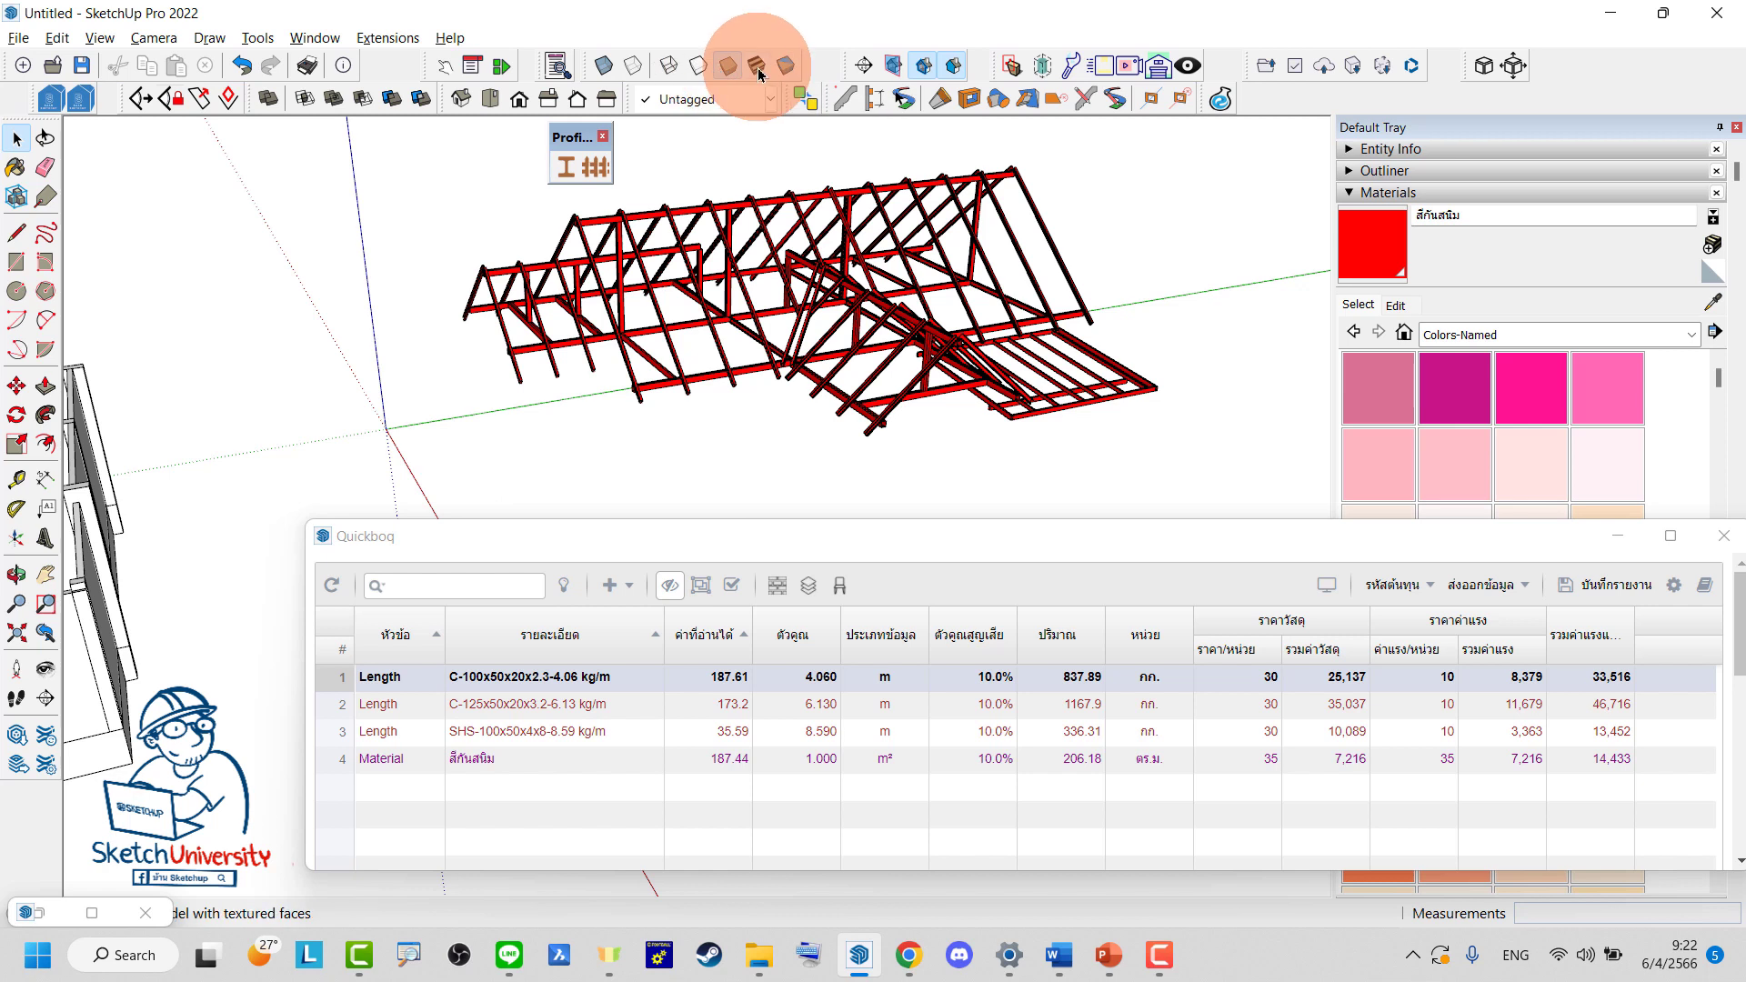
left_click(550, 678)
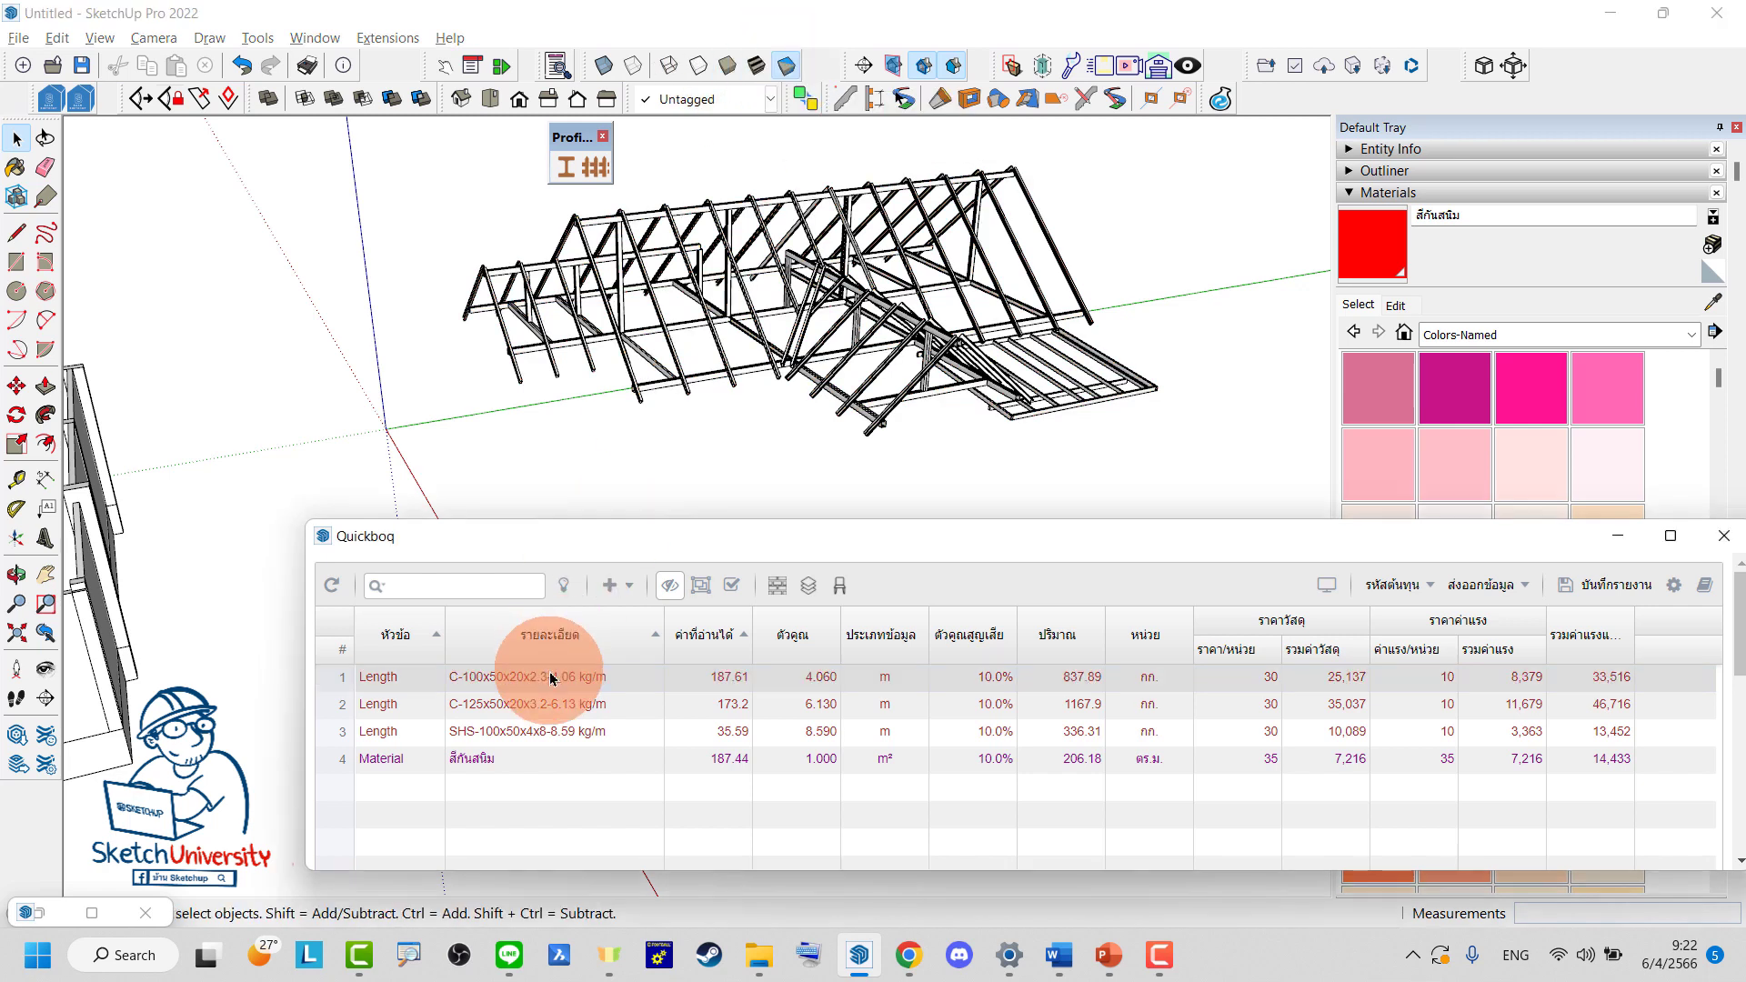
Highlight the C-100, C-125, SHS and paint rows' members in the model in turn
left_click(564, 580)
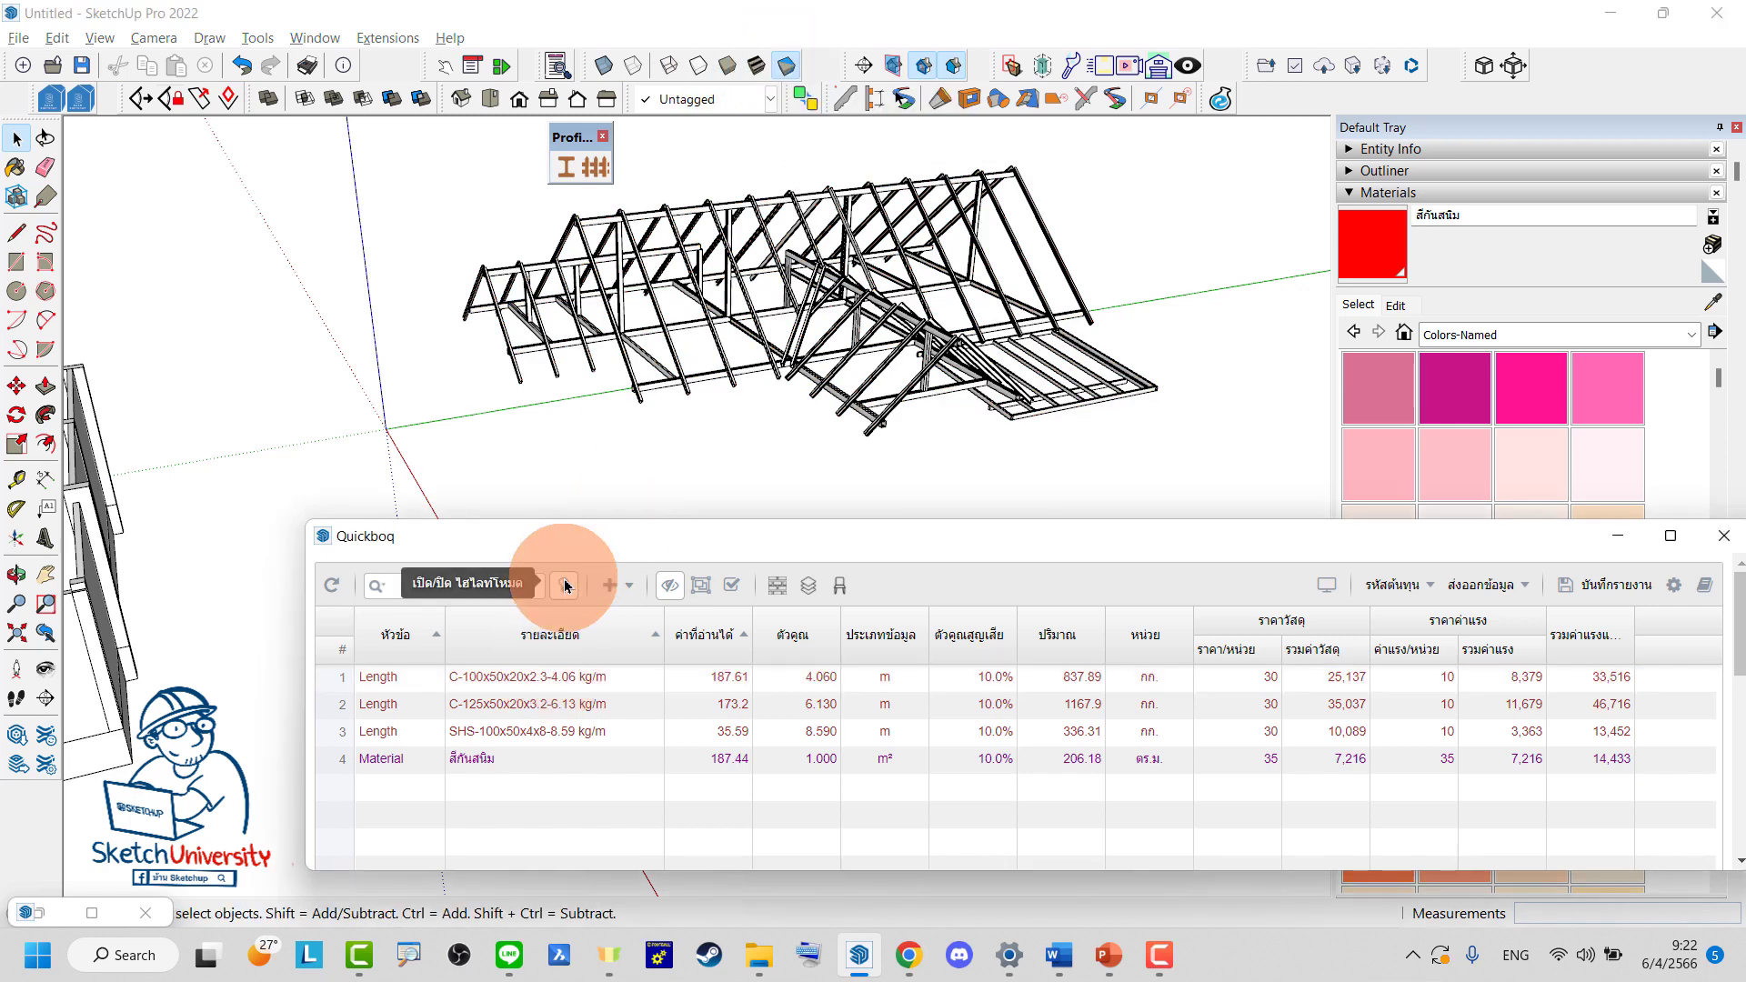
left_click(546, 674)
left_click(540, 706)
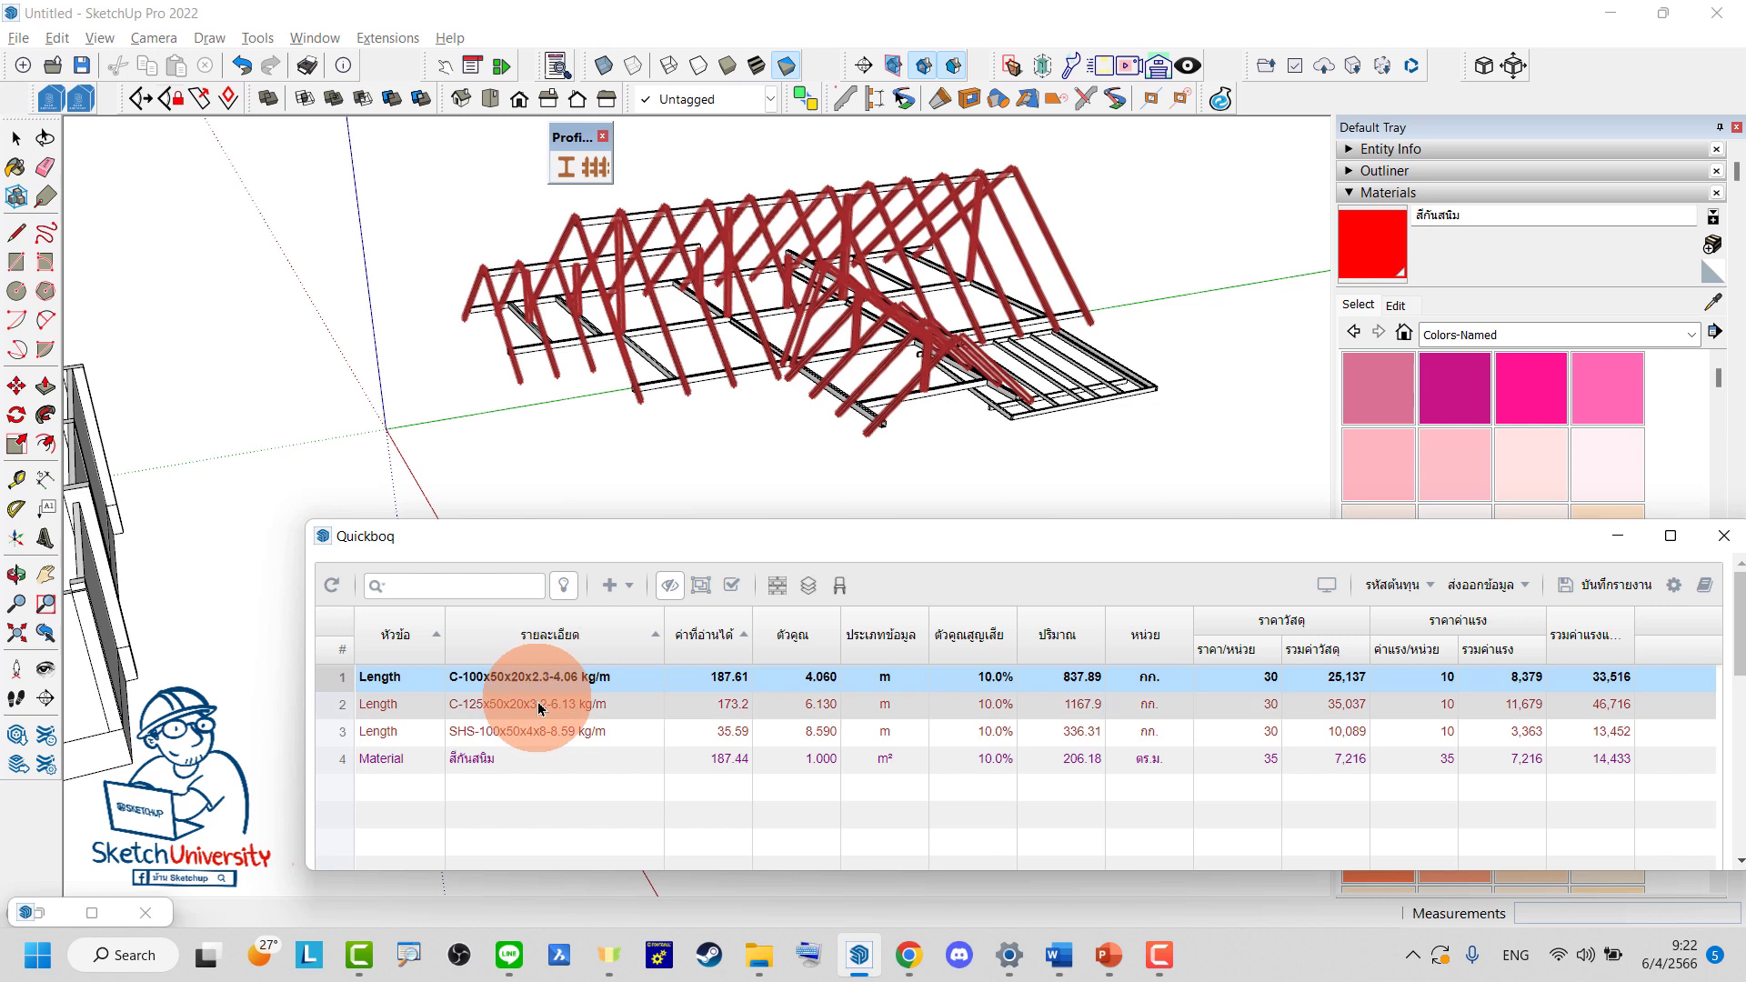
left_click(536, 732)
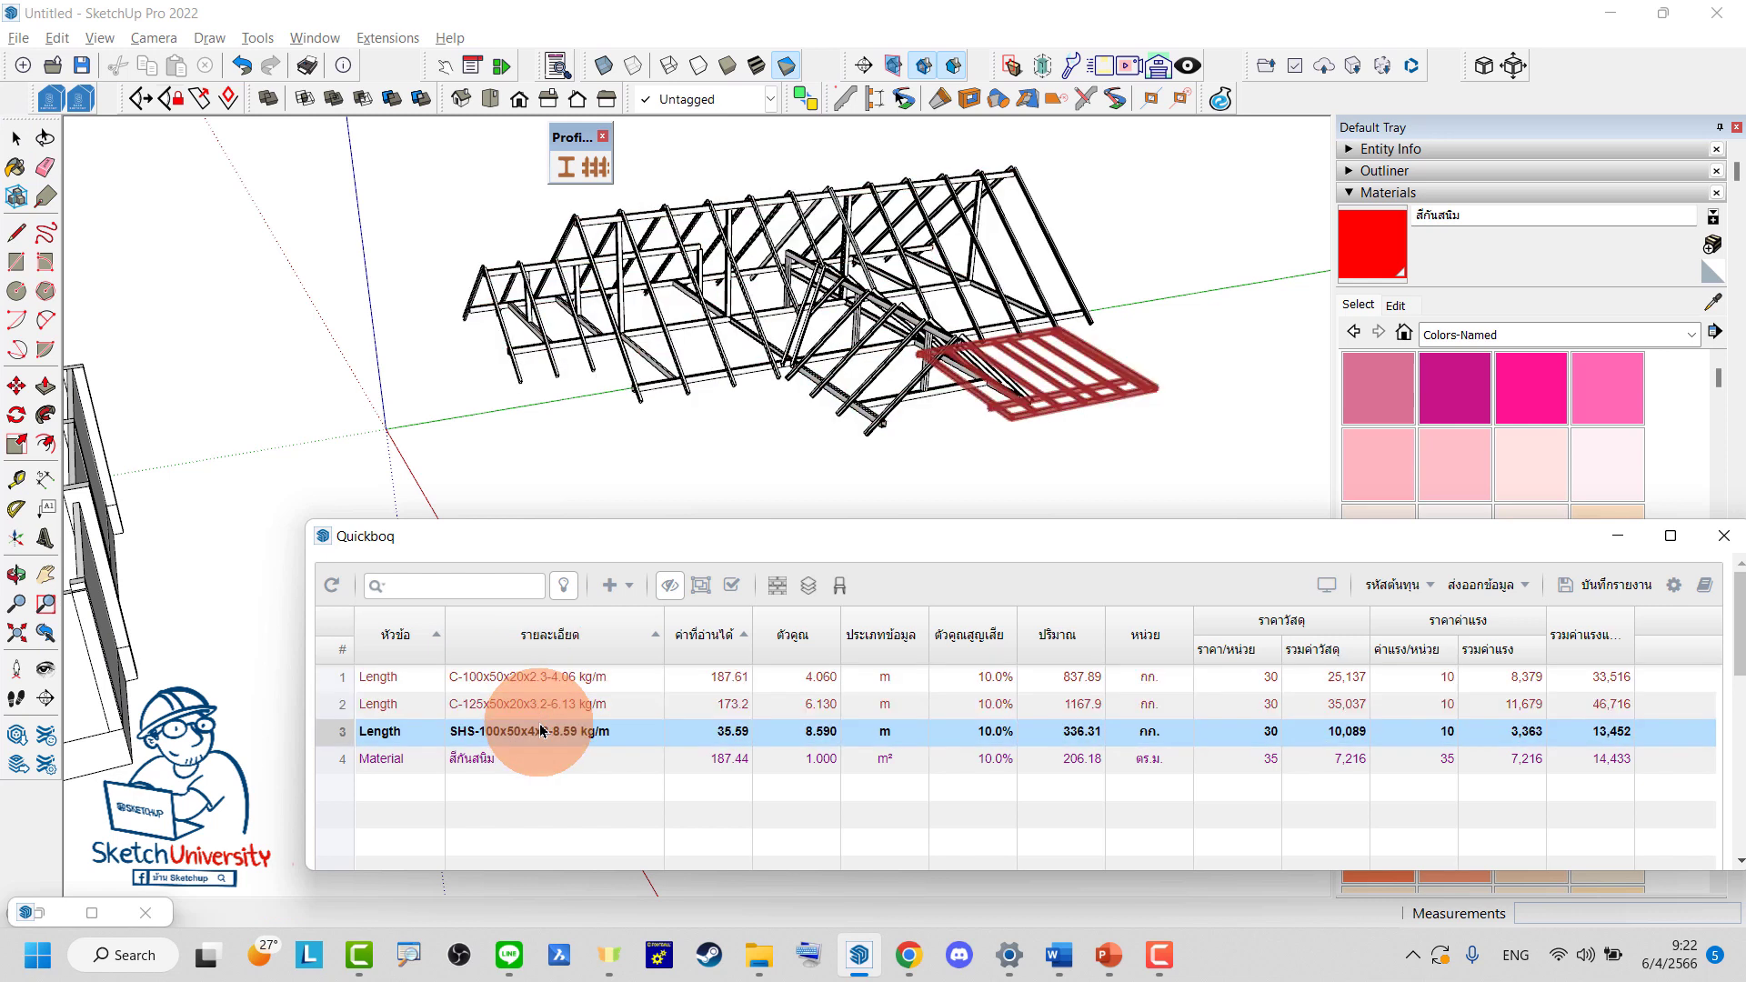
left_click(496, 759)
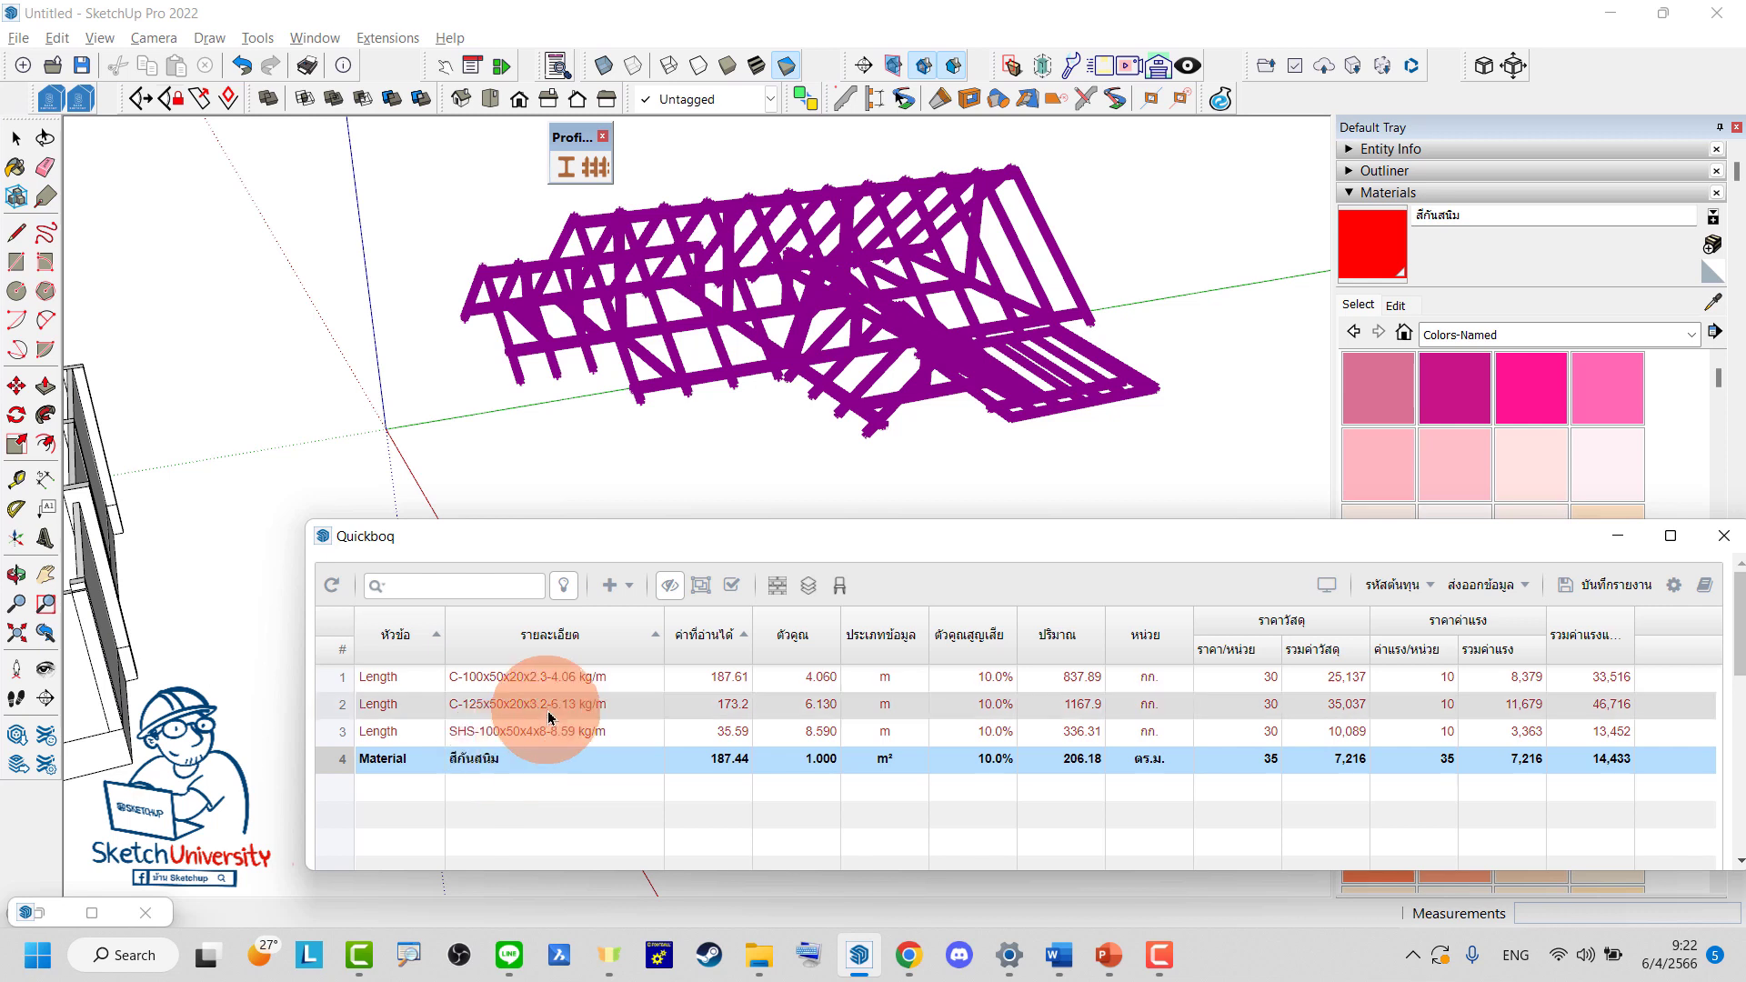
left_click(563, 585)
Open the COST CODE 2 LEVELS workbook in Excel from the cost-code import
mouse_move(743, 553)
left_mouse_down()
mouse_move(774, 520)
mouse_move(686, 463)
left_mouse_up()
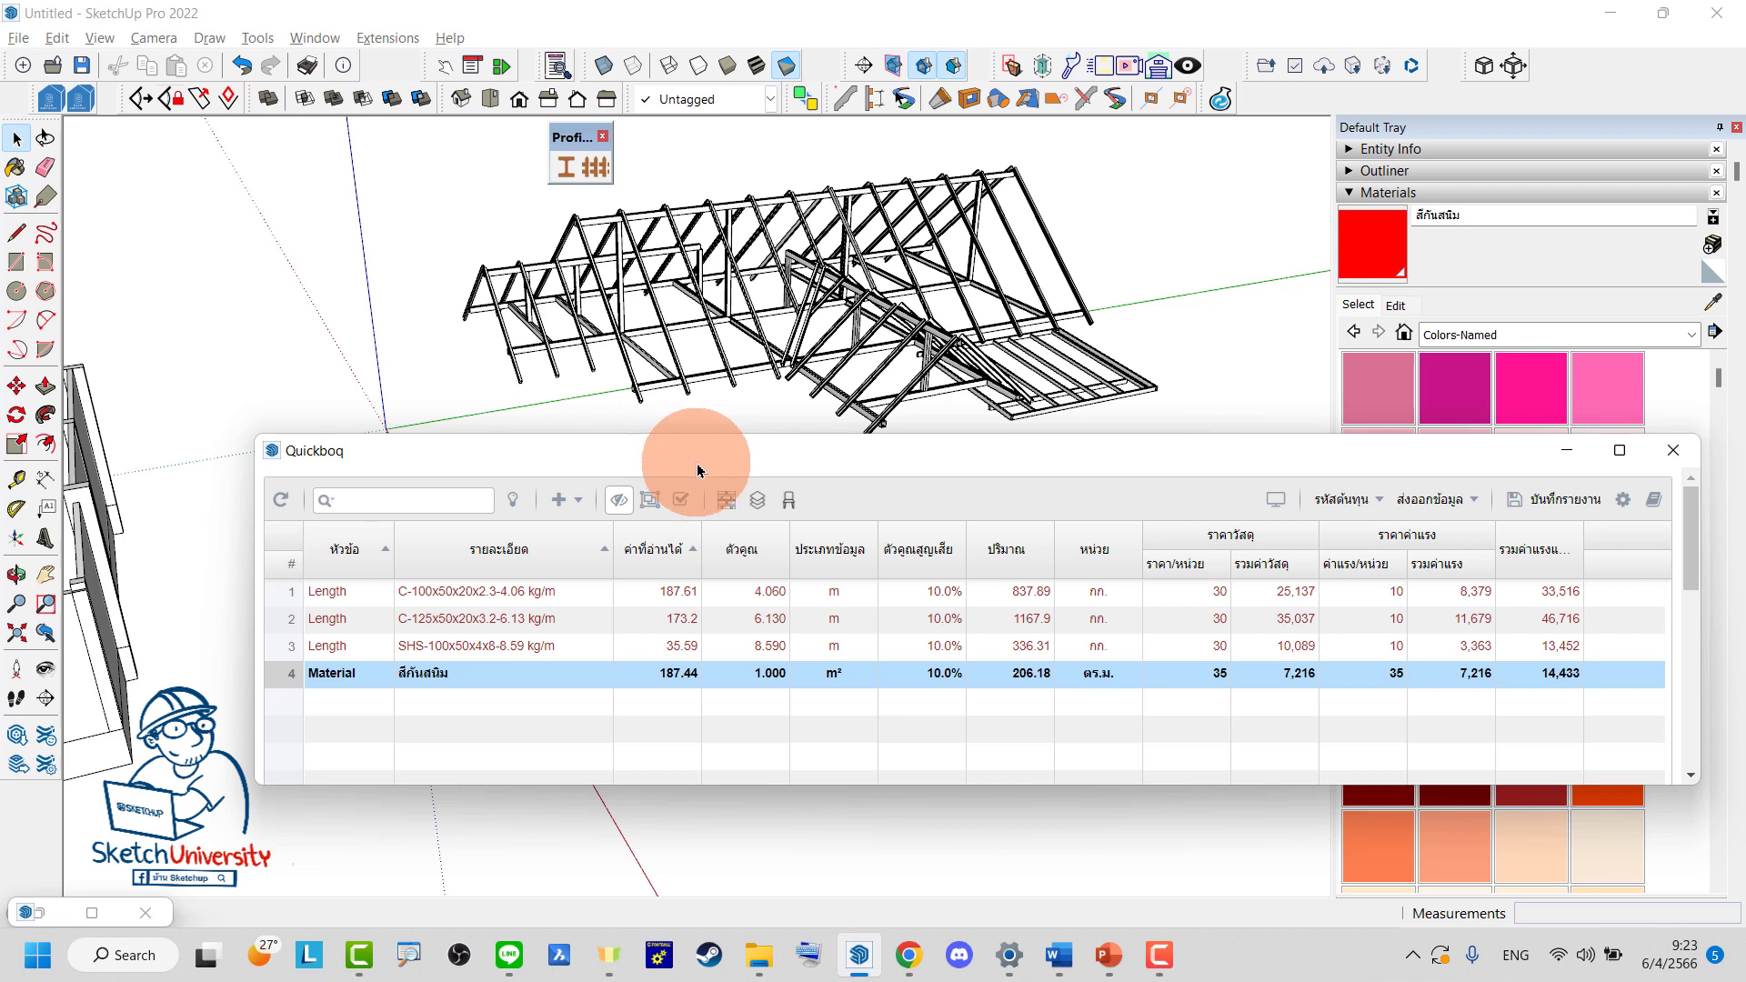
mouse_move(1392, 584)
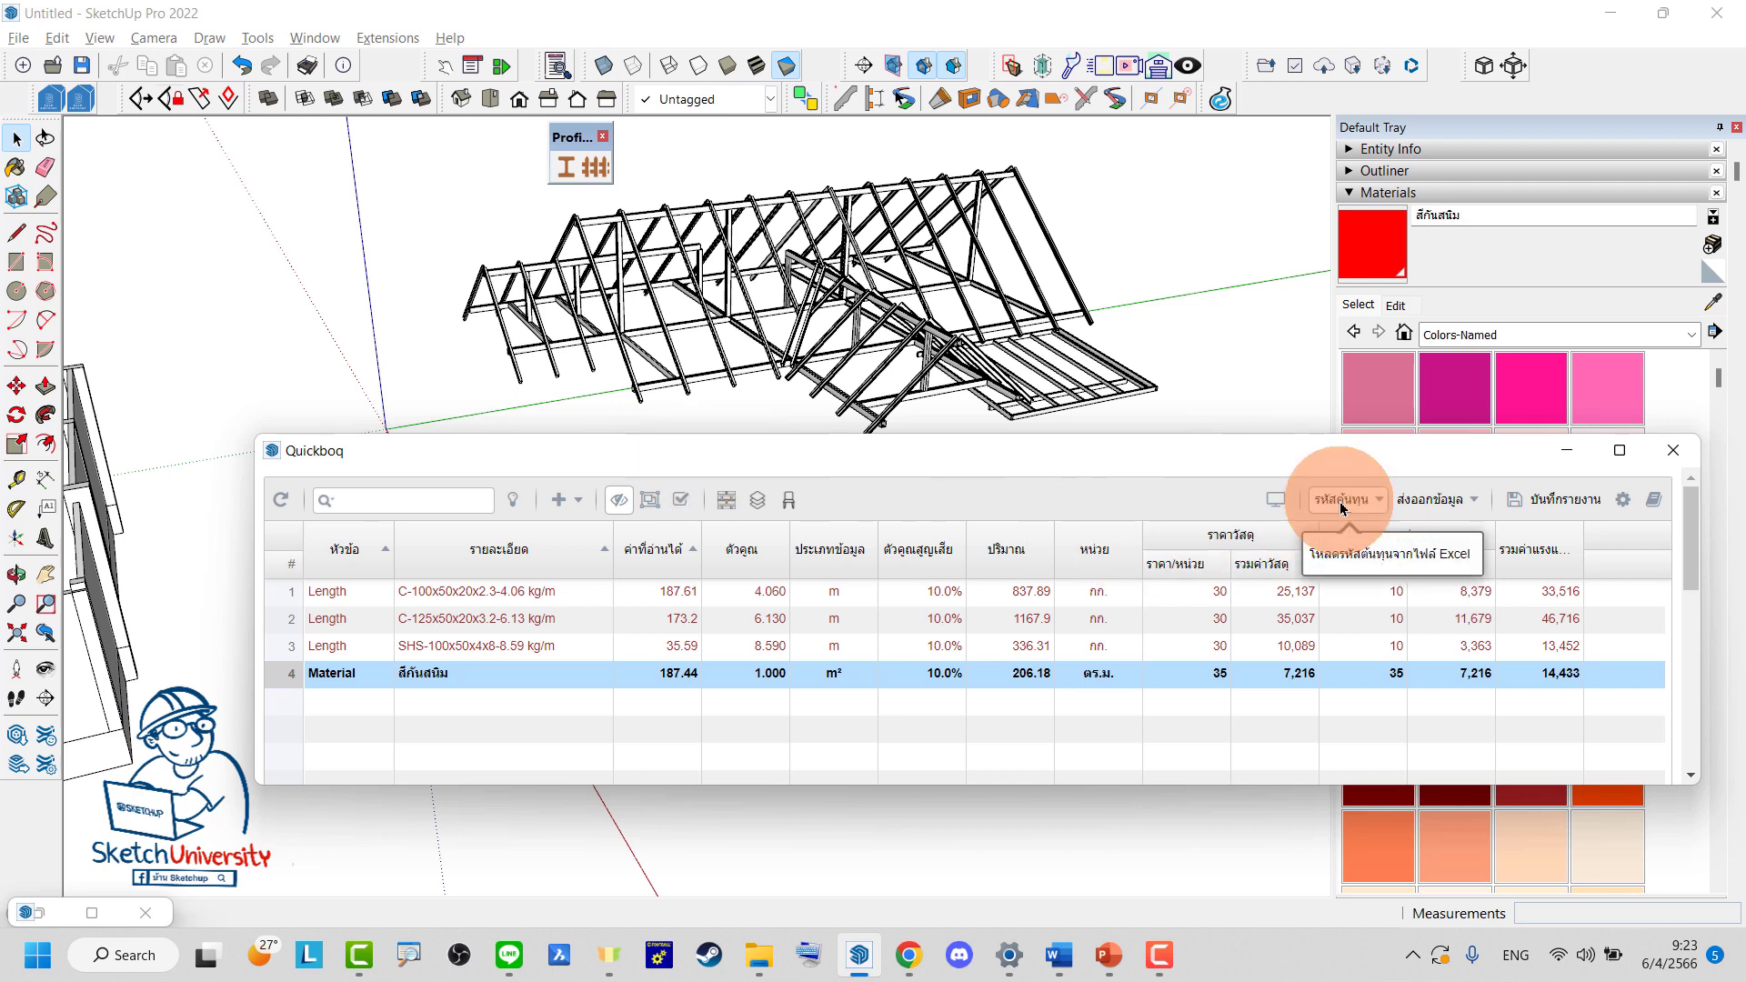
left_click(1370, 561)
left_click(790, 348)
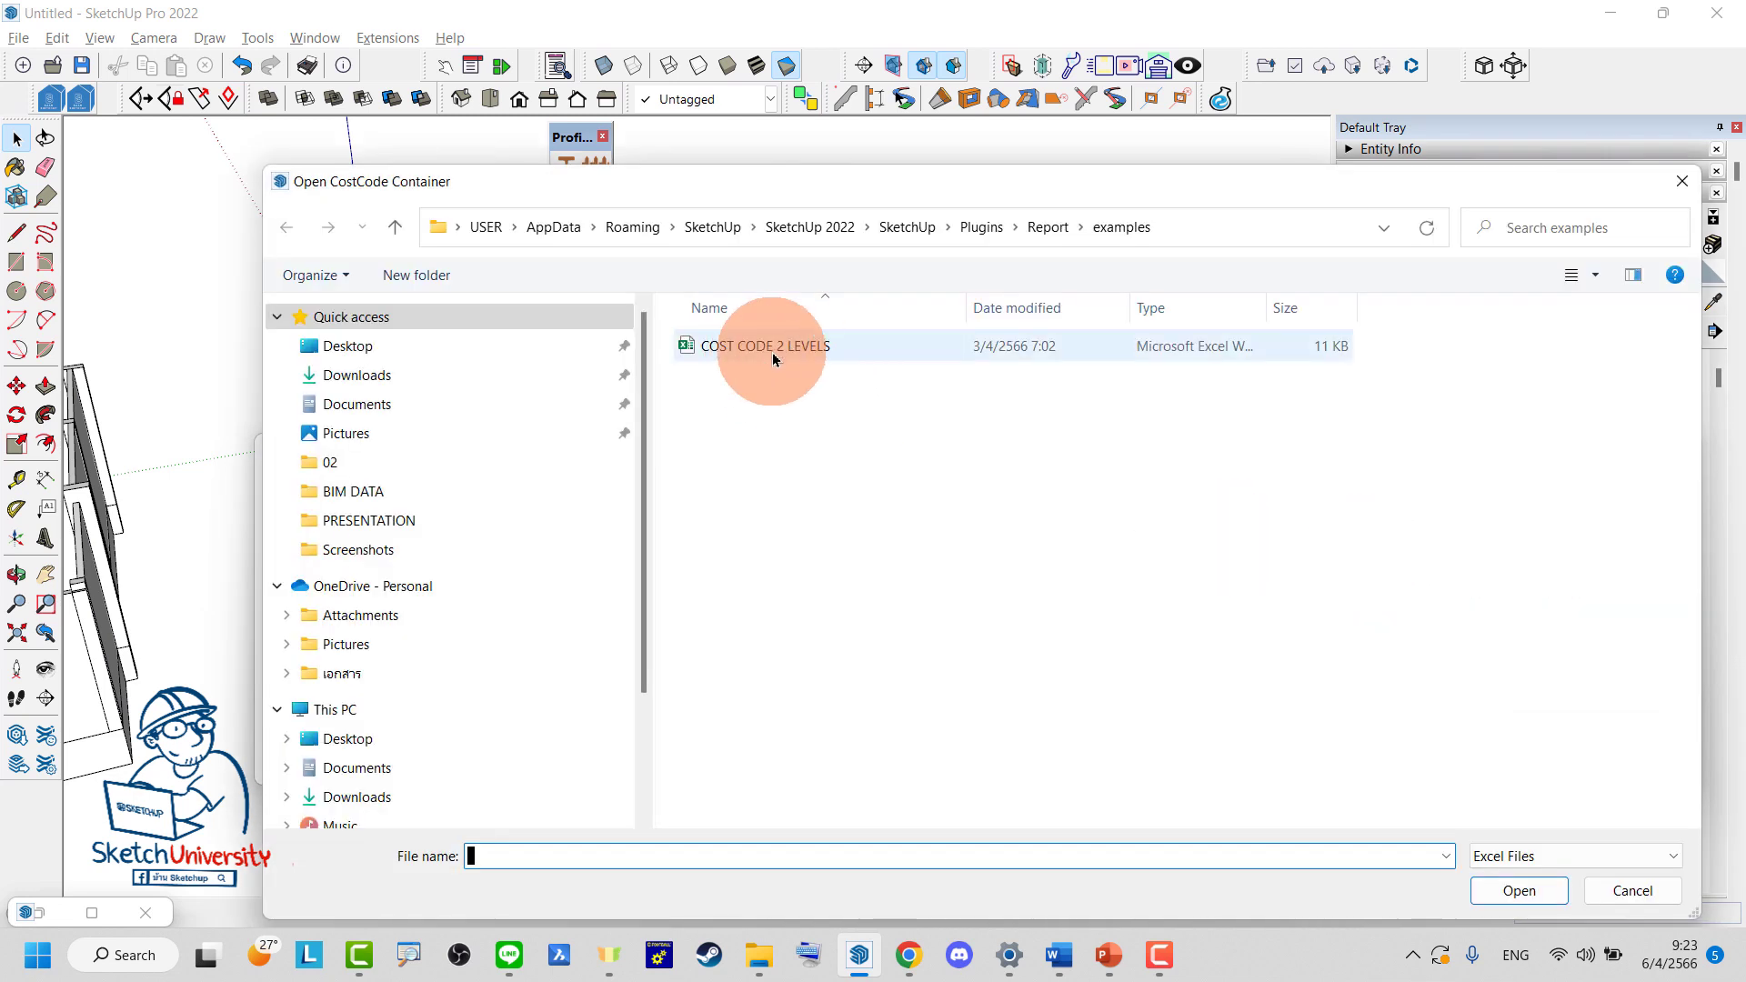
right_click(774, 359)
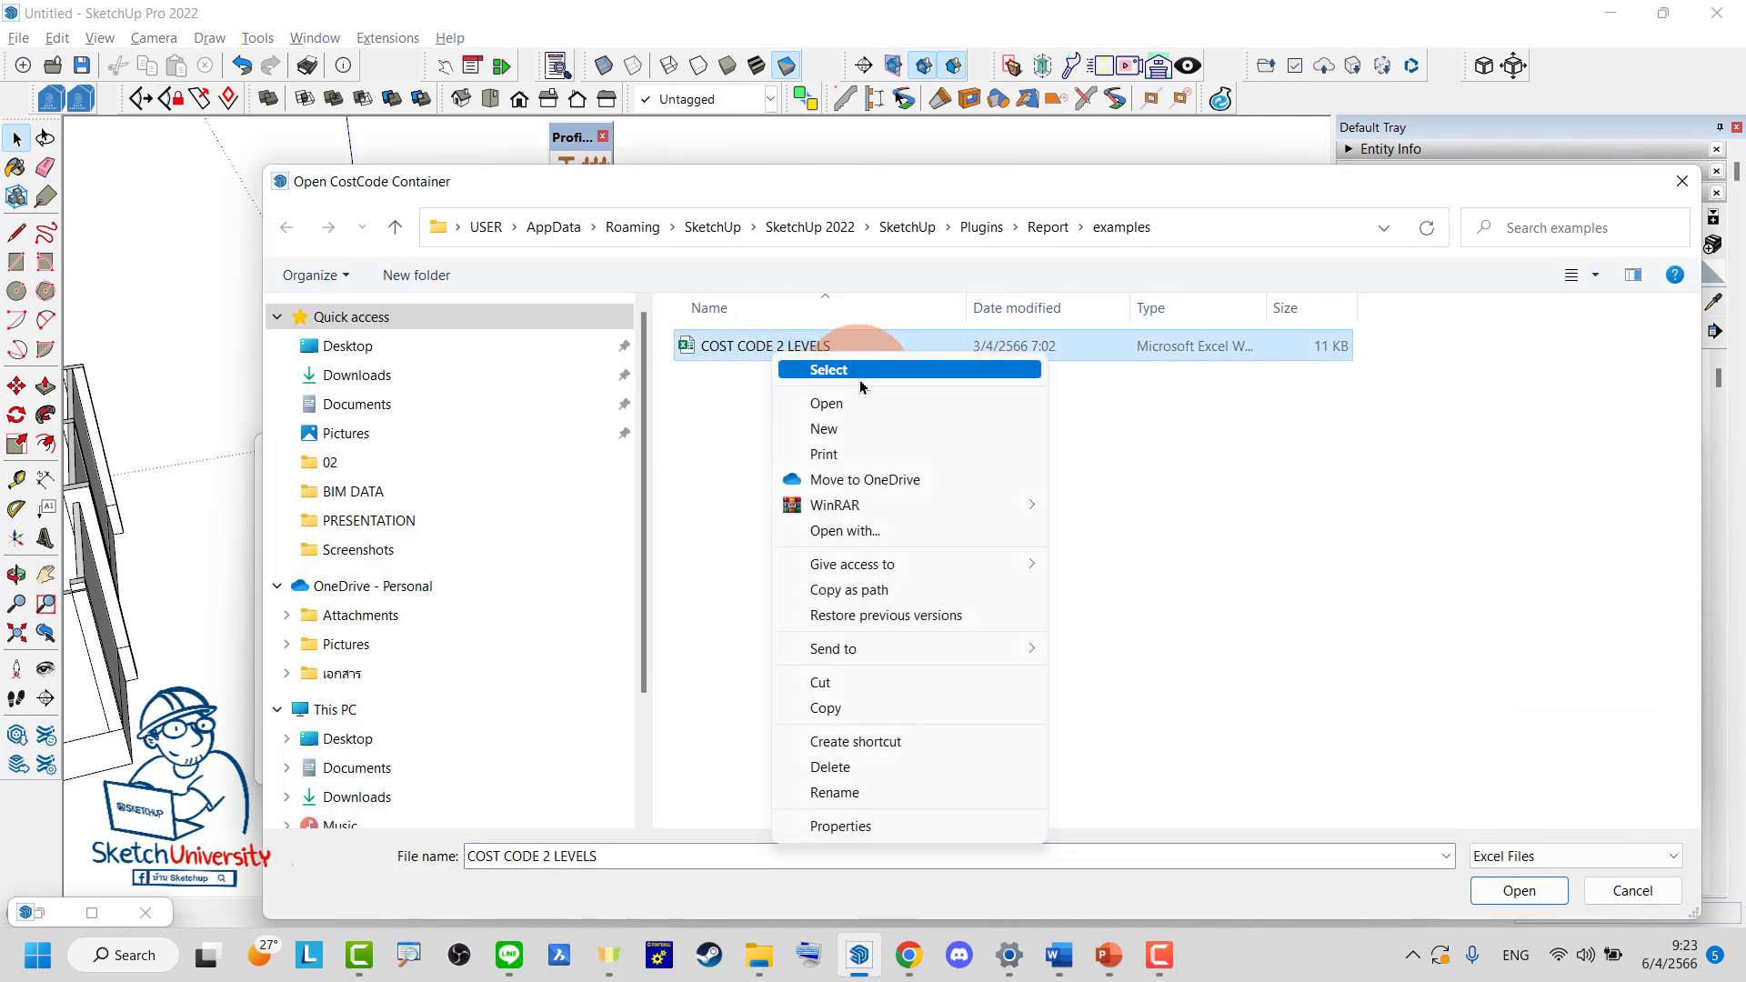
left_click(869, 406)
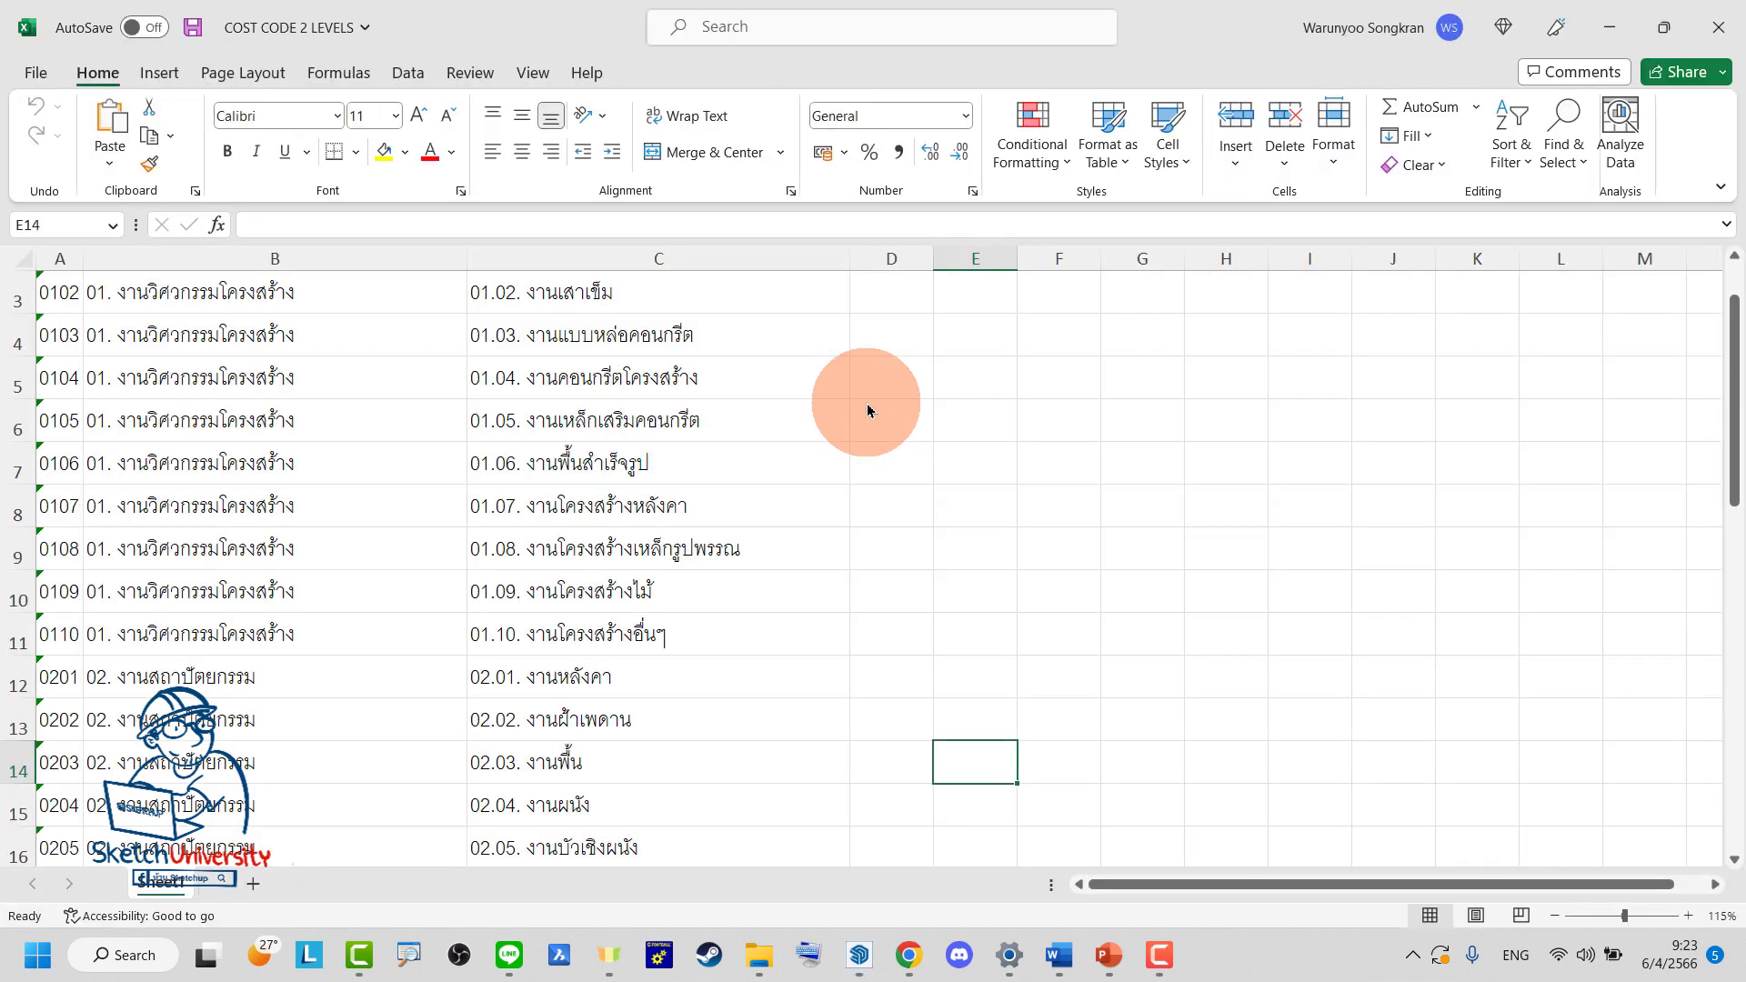
Fill the header cells A1:C1 yellow
left_click(1003, 617)
scroll(345, 536, "up", 1)
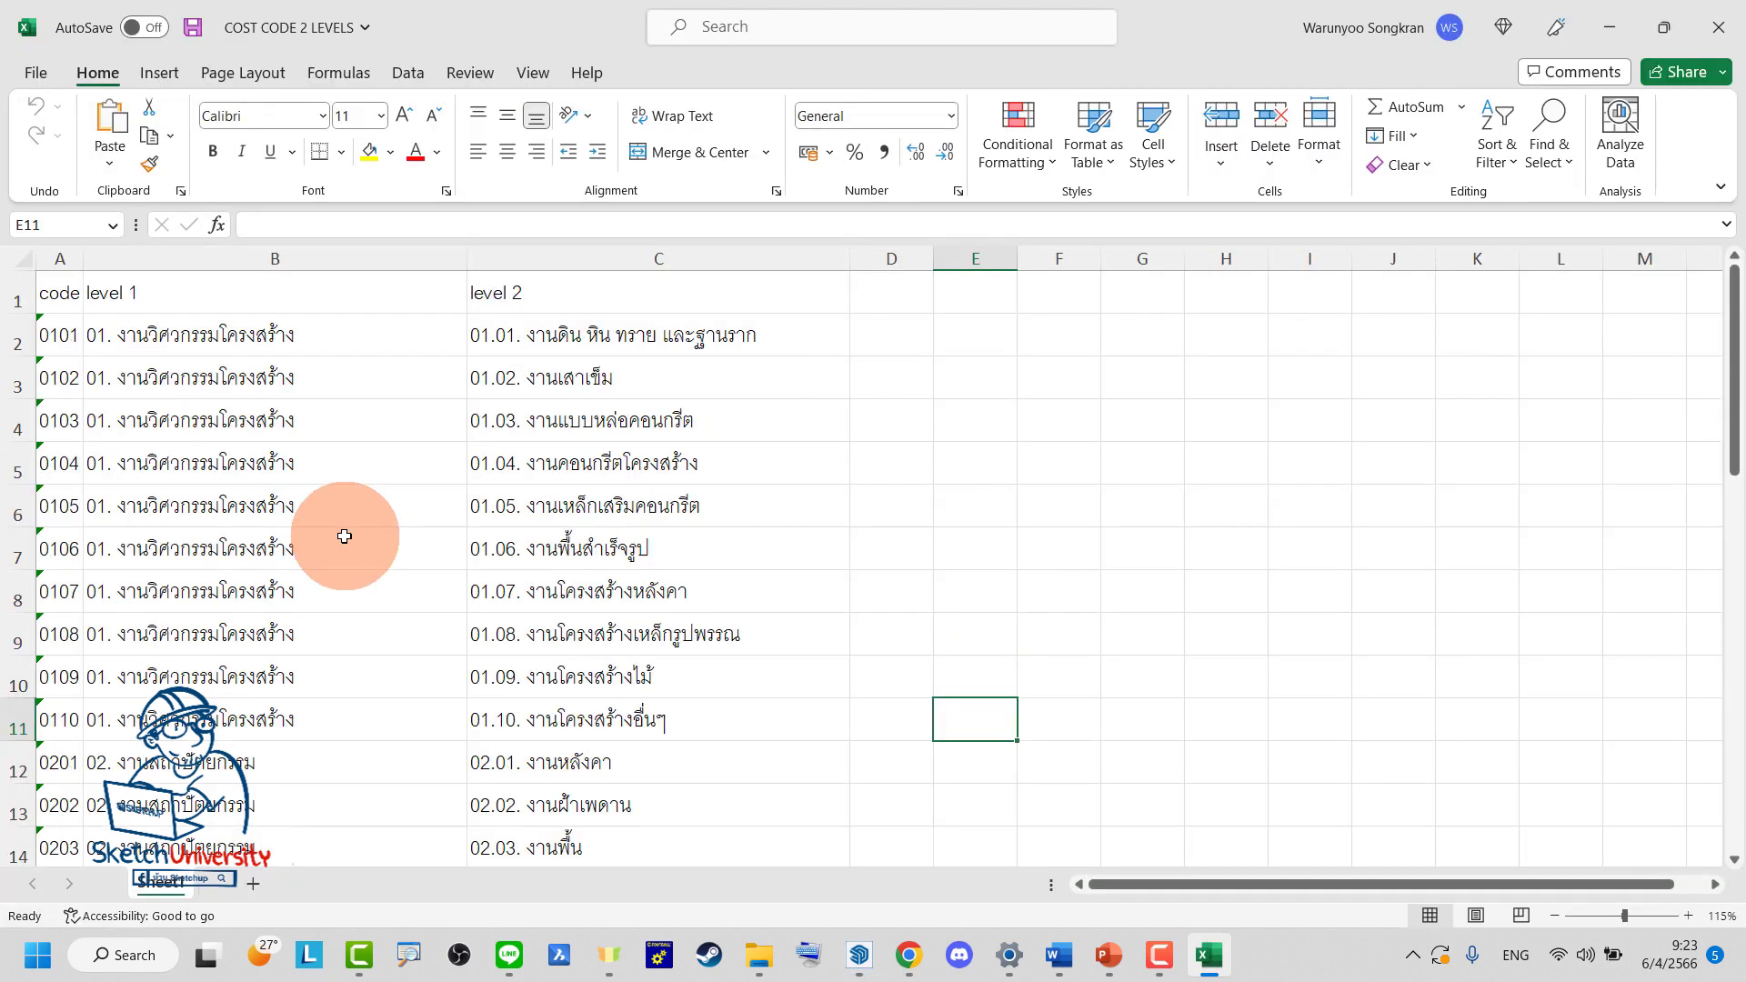
left_click_drag(58, 292, 600, 289)
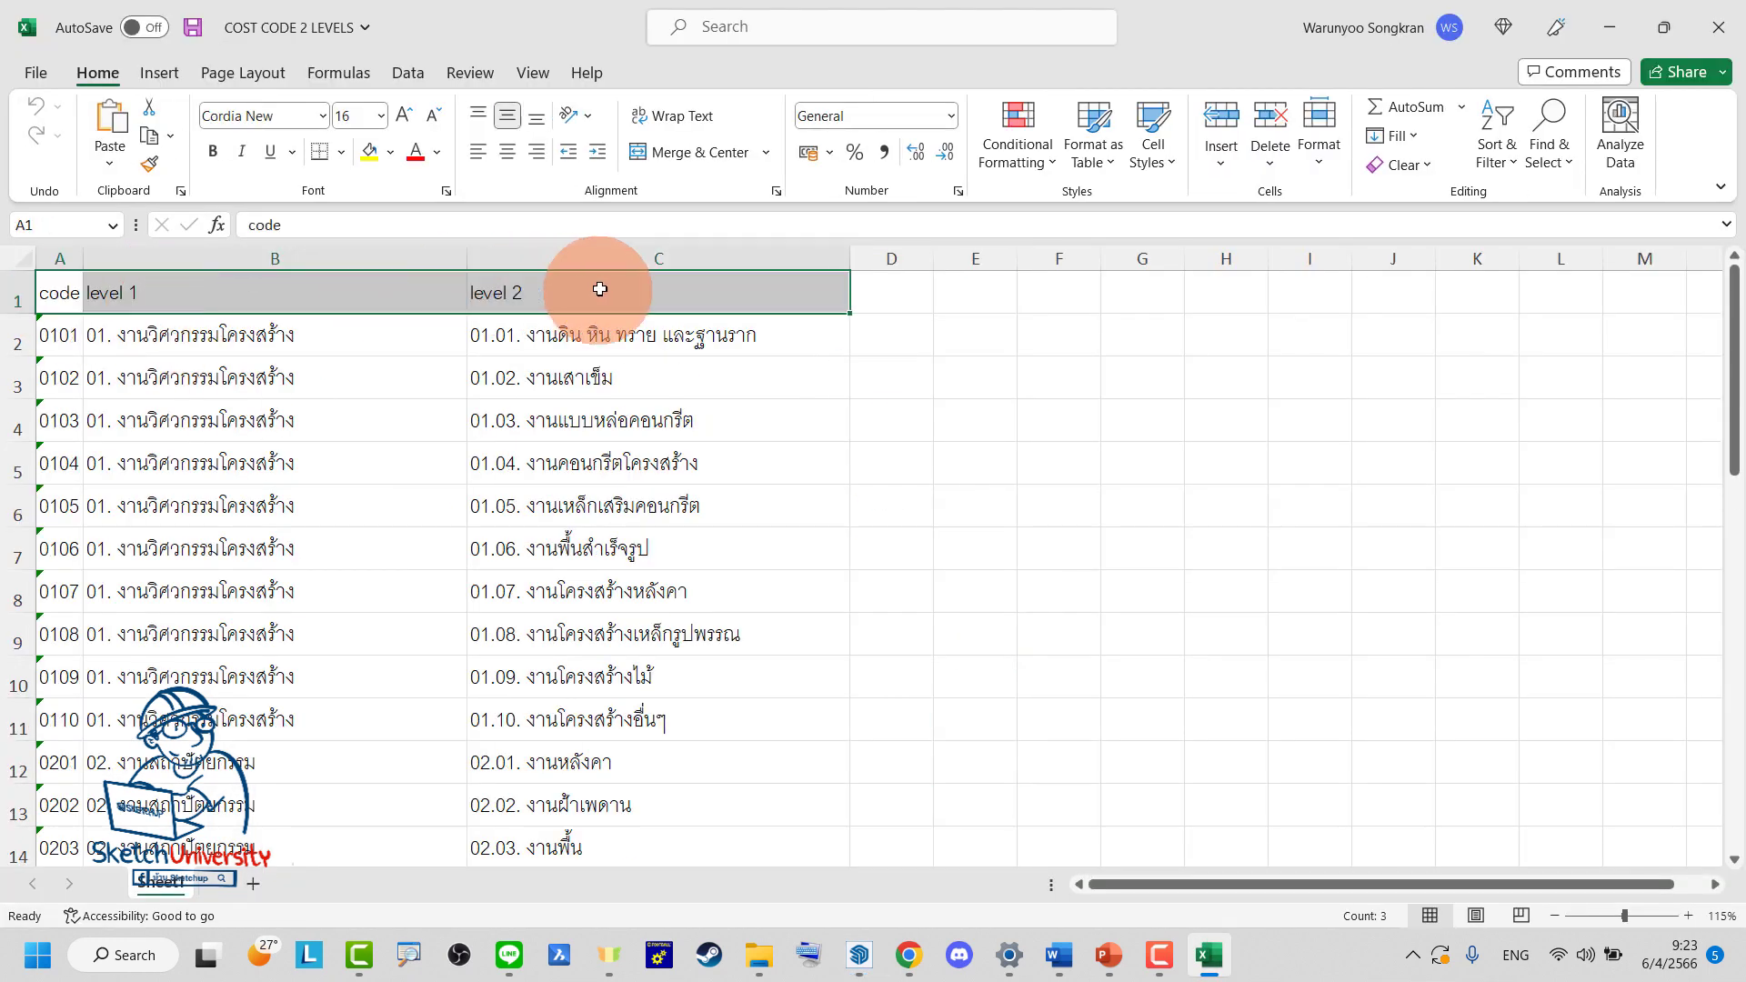
left_click(370, 151)
left_click(47, 300)
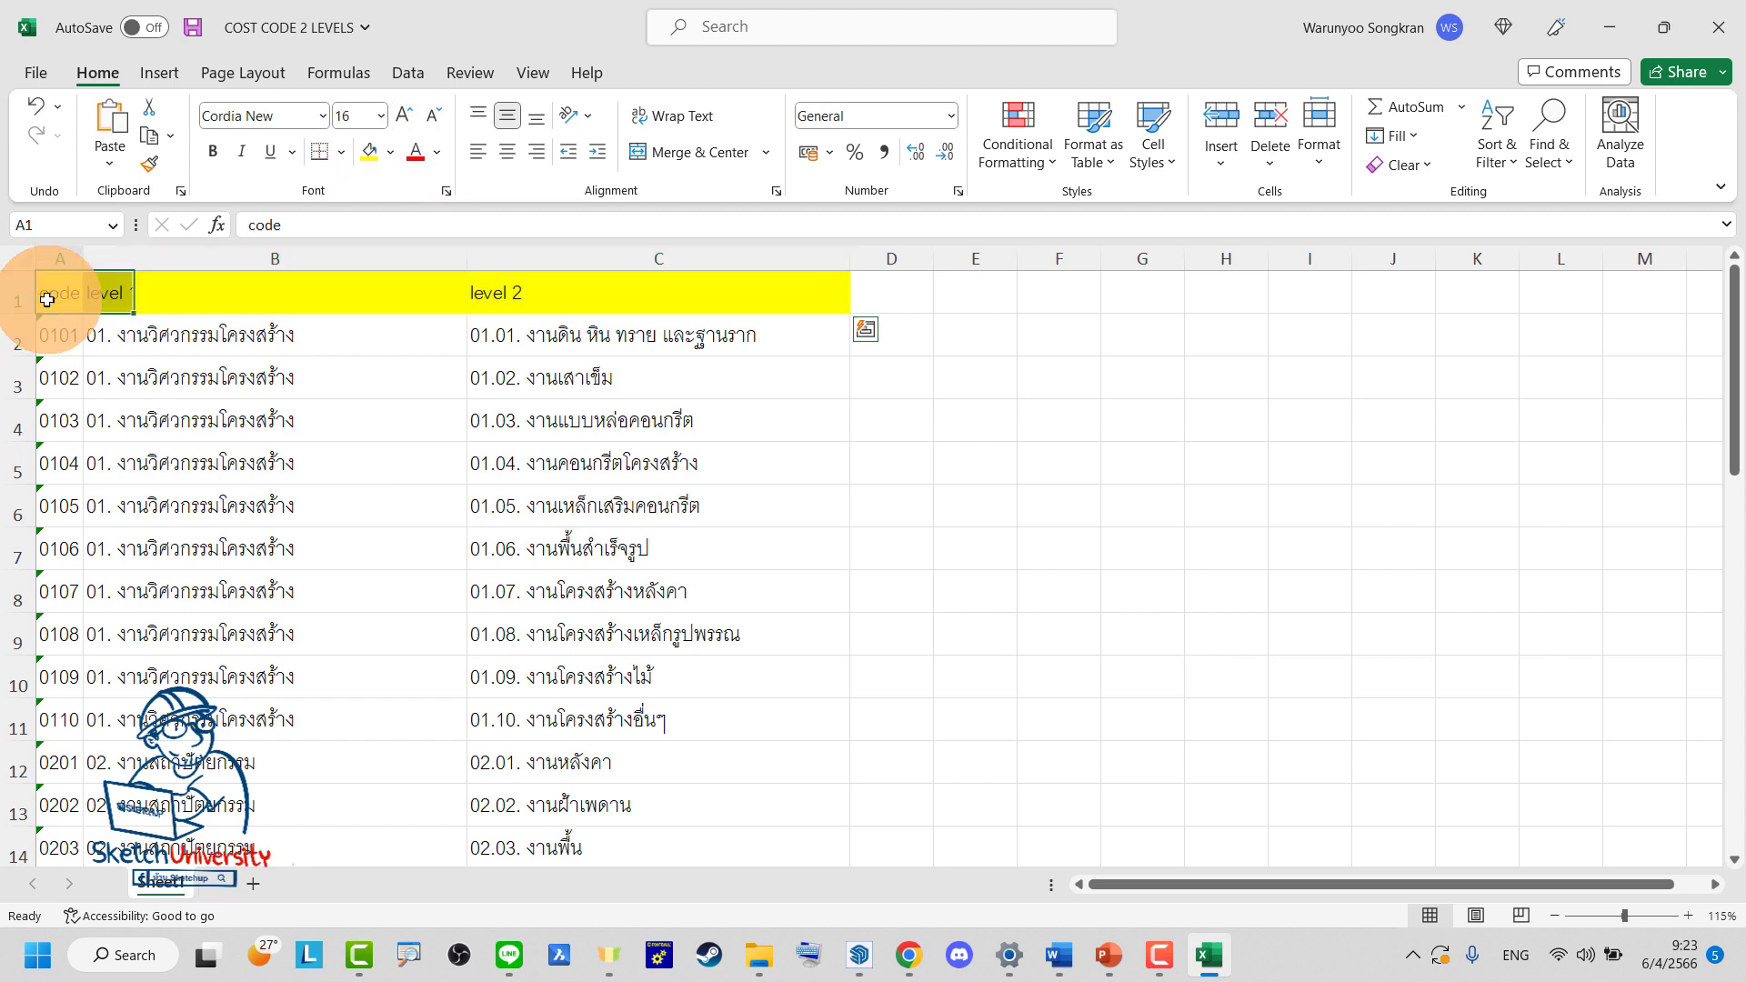
type("1")
left_click(234, 292)
left_click(555, 291)
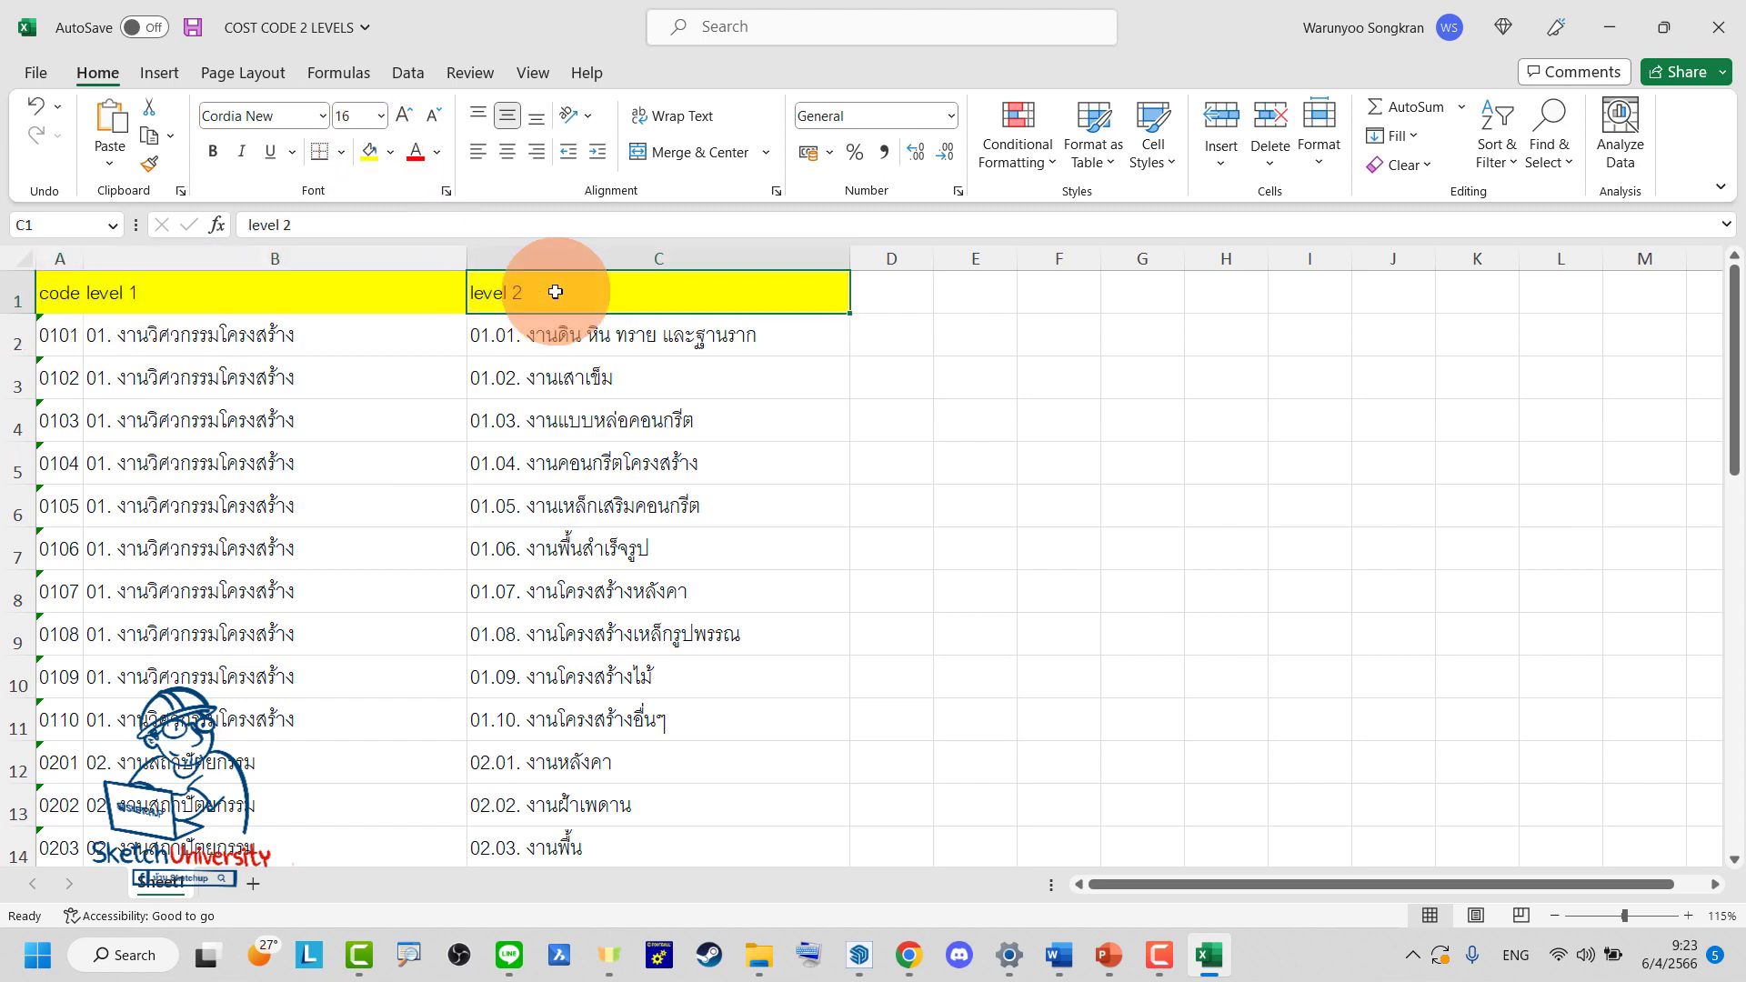
left_click(73, 295)
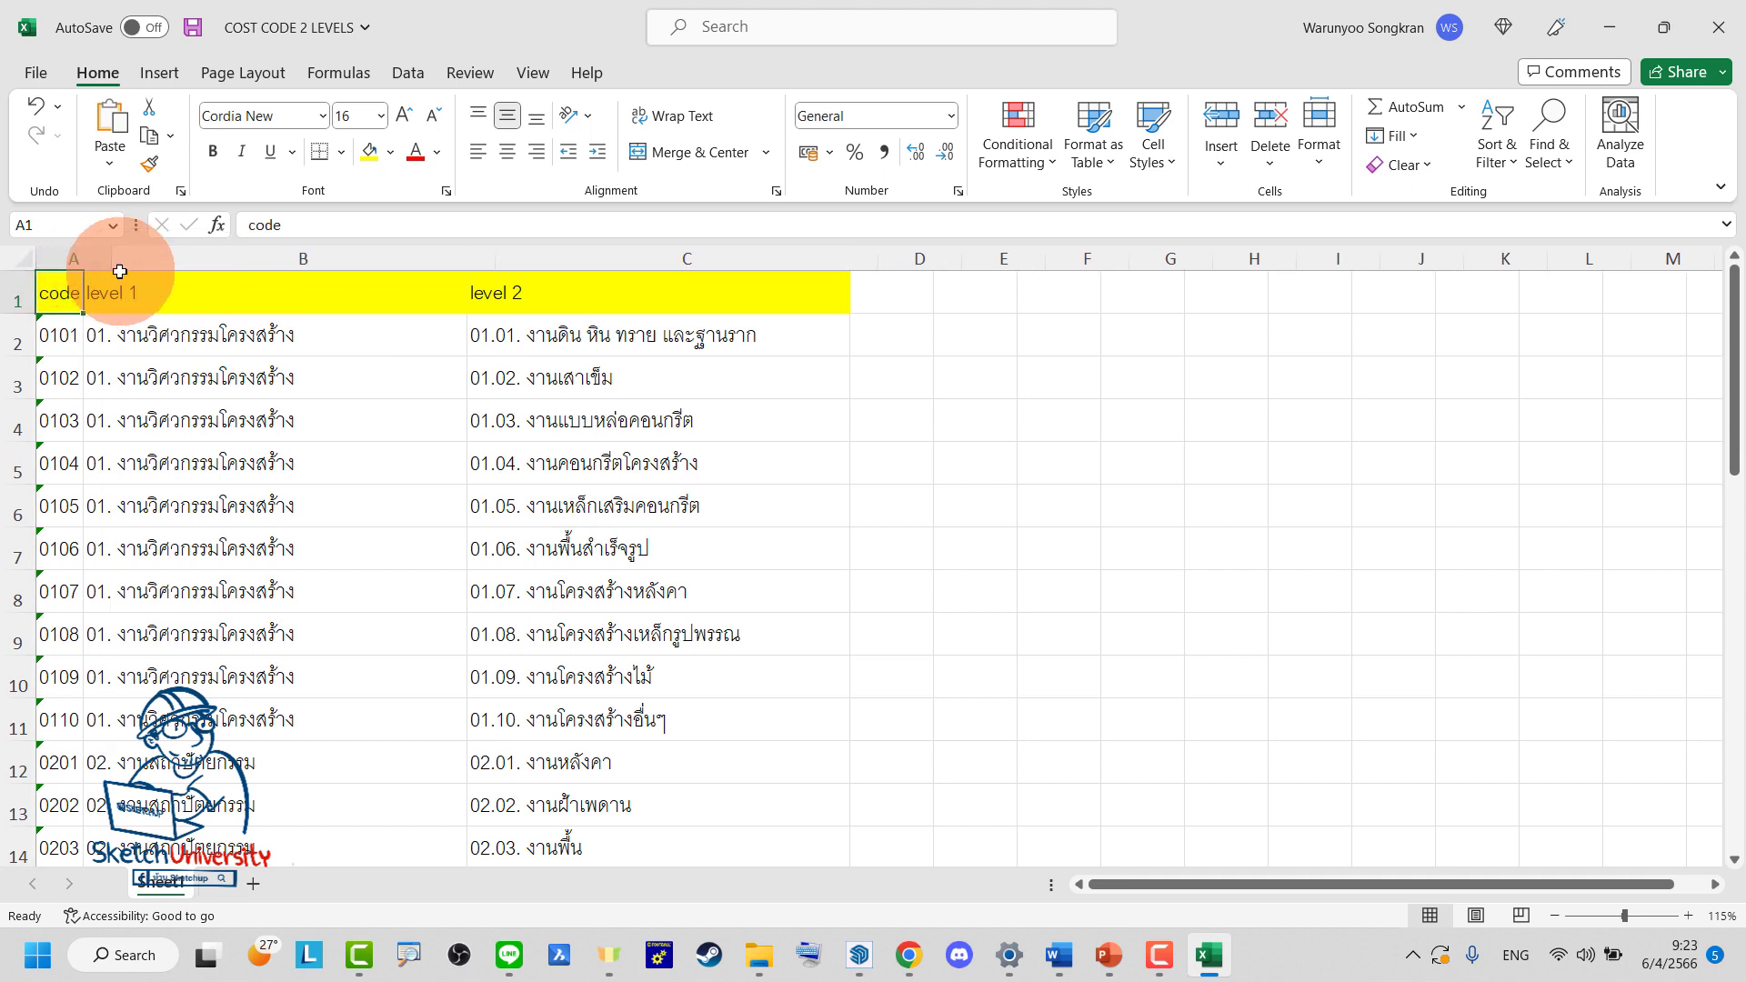
Widen column A and fill it gold
left_click_drag(87, 263, 115, 263)
left_click(87, 262)
left_click(390, 152)
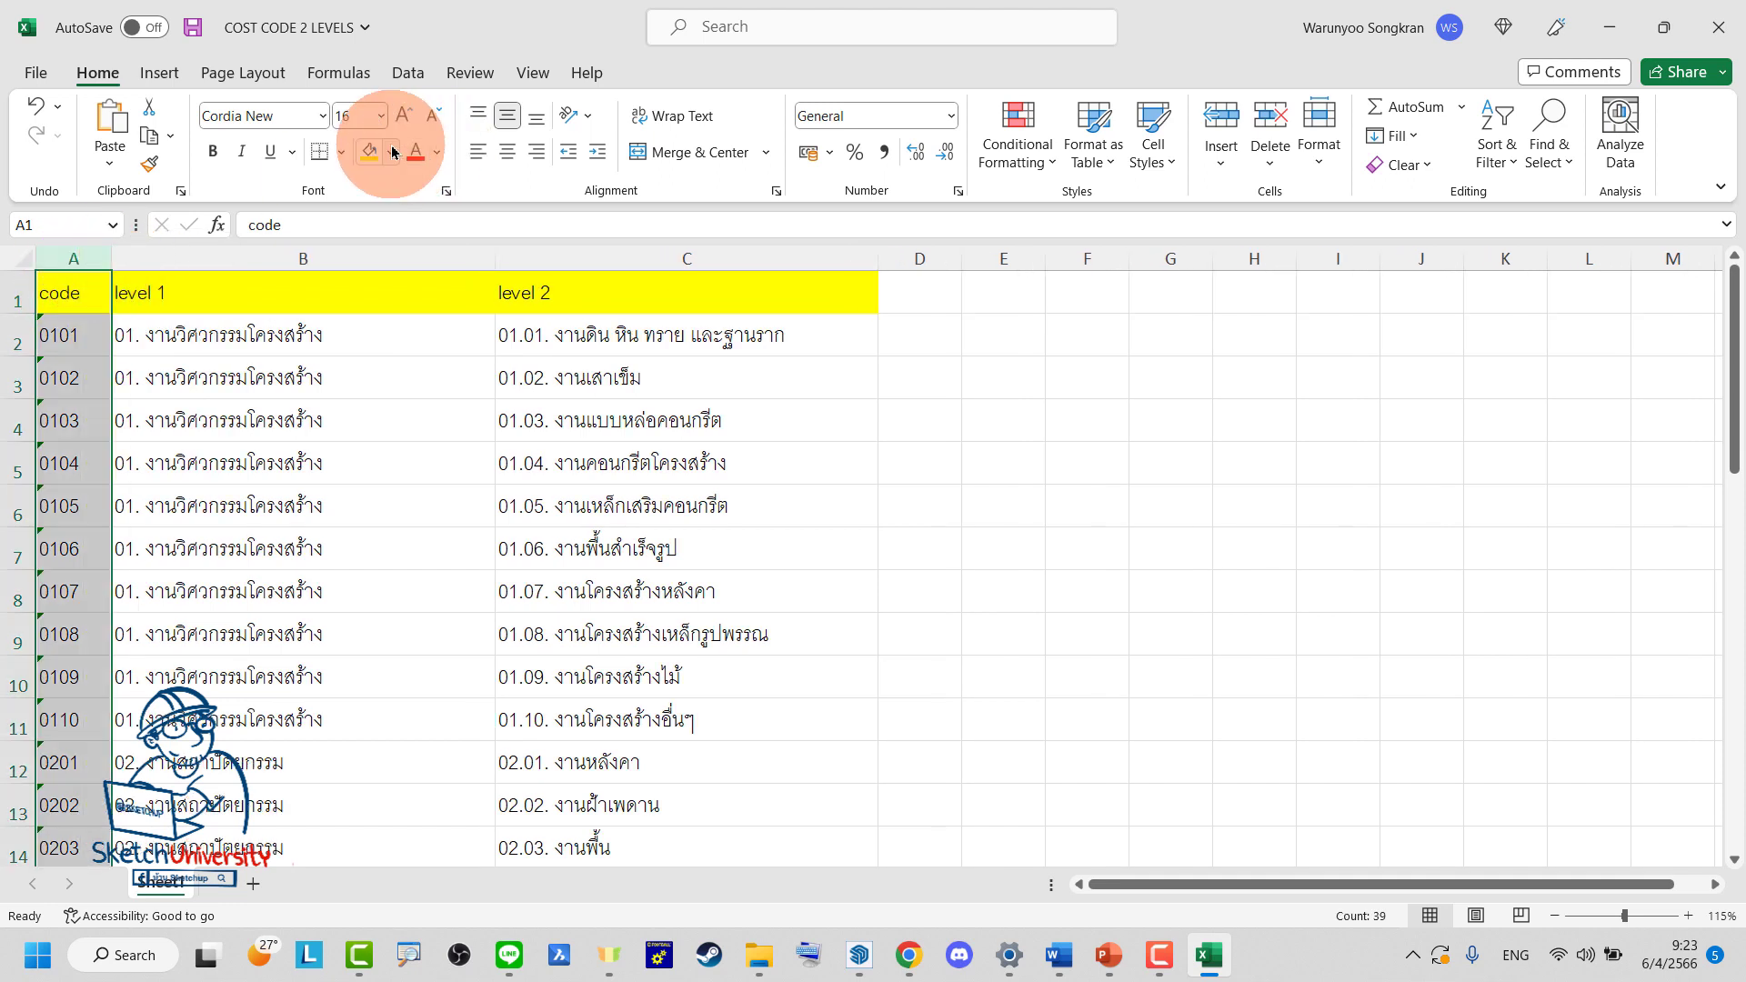
left_click(499, 212)
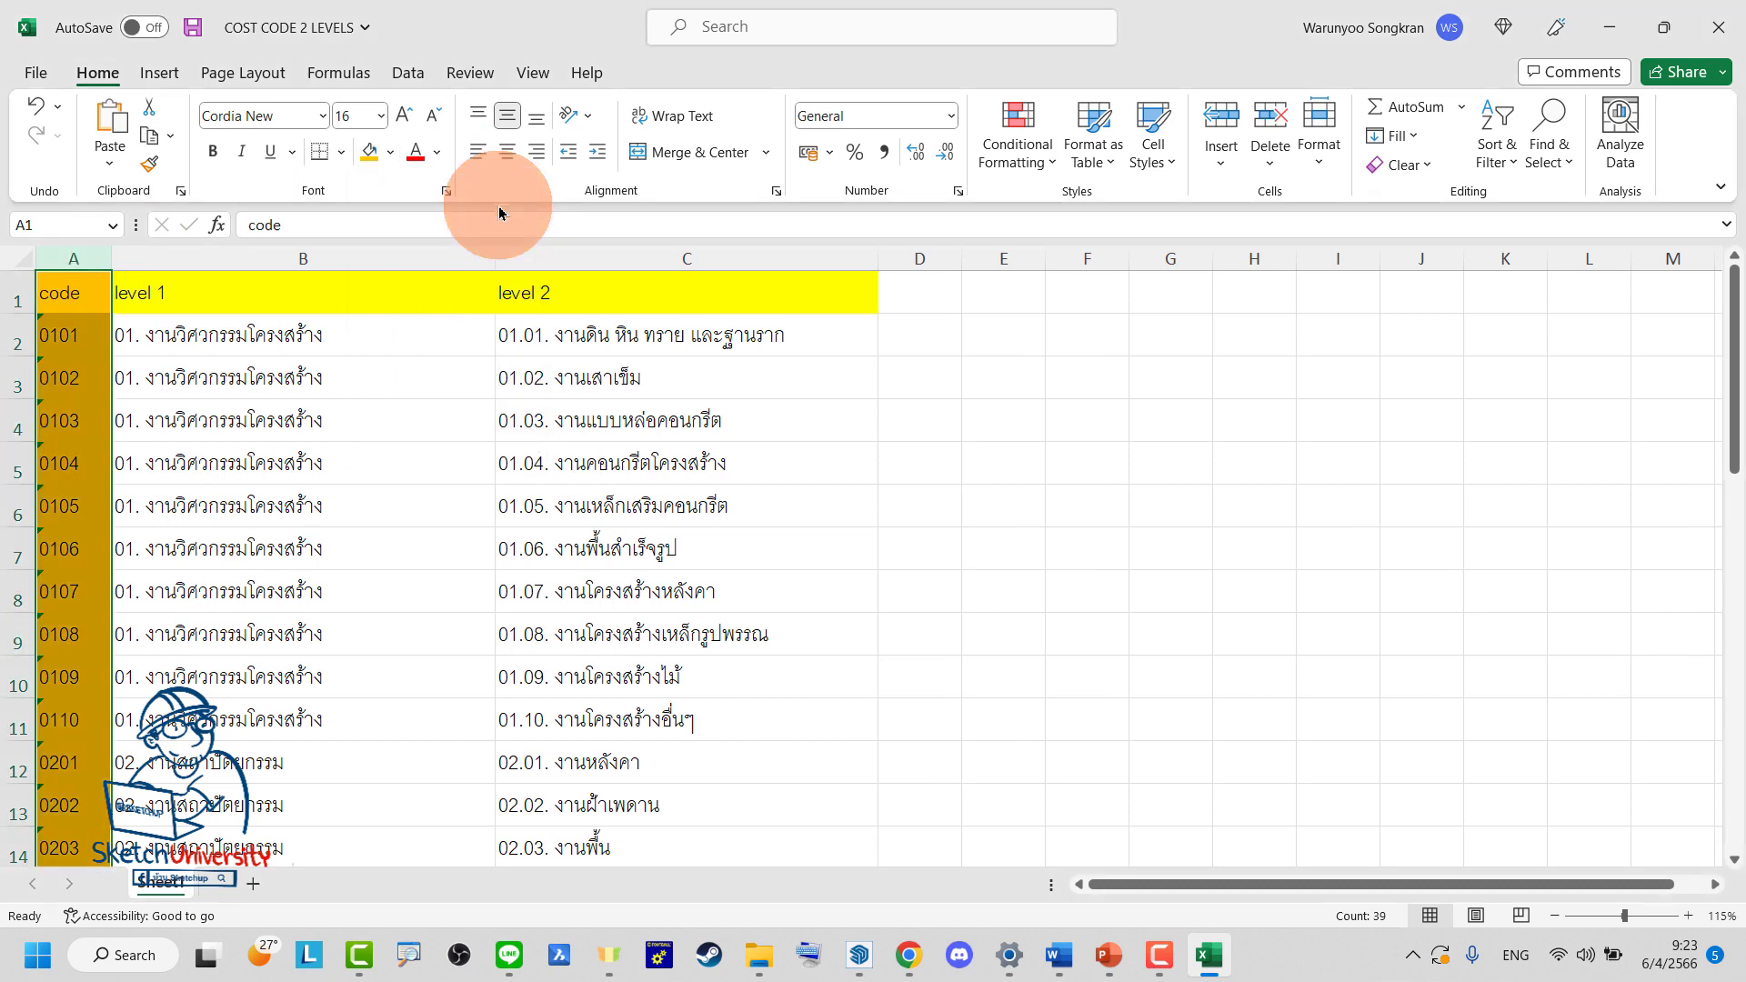
left_click(194, 293)
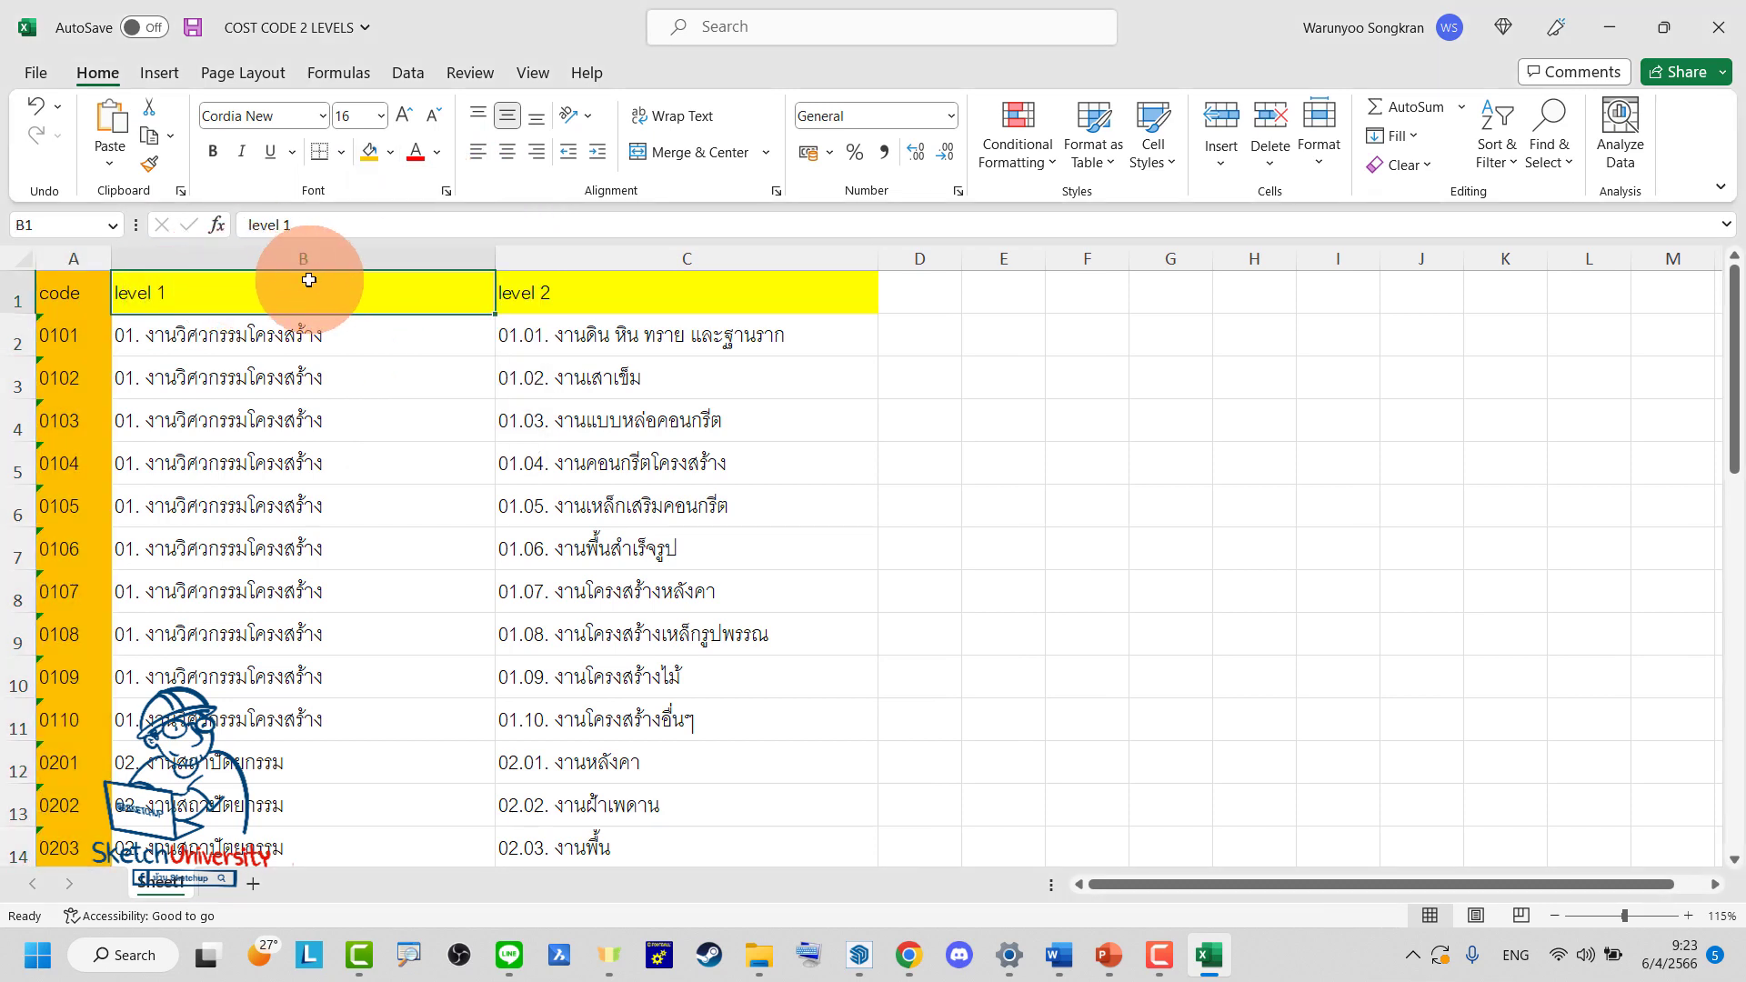
Shade the level 1 entries B2:B11 light blue
left_click(205, 262)
scroll(315, 378, "down", 1)
scroll(315, 378, "down", 2)
scroll(315, 378, "down", 1)
scroll(315, 379, "down", 3)
scroll(315, 379, "down", 2)
scroll(309, 373, "up", 8)
scroll(289, 355, "up", 2)
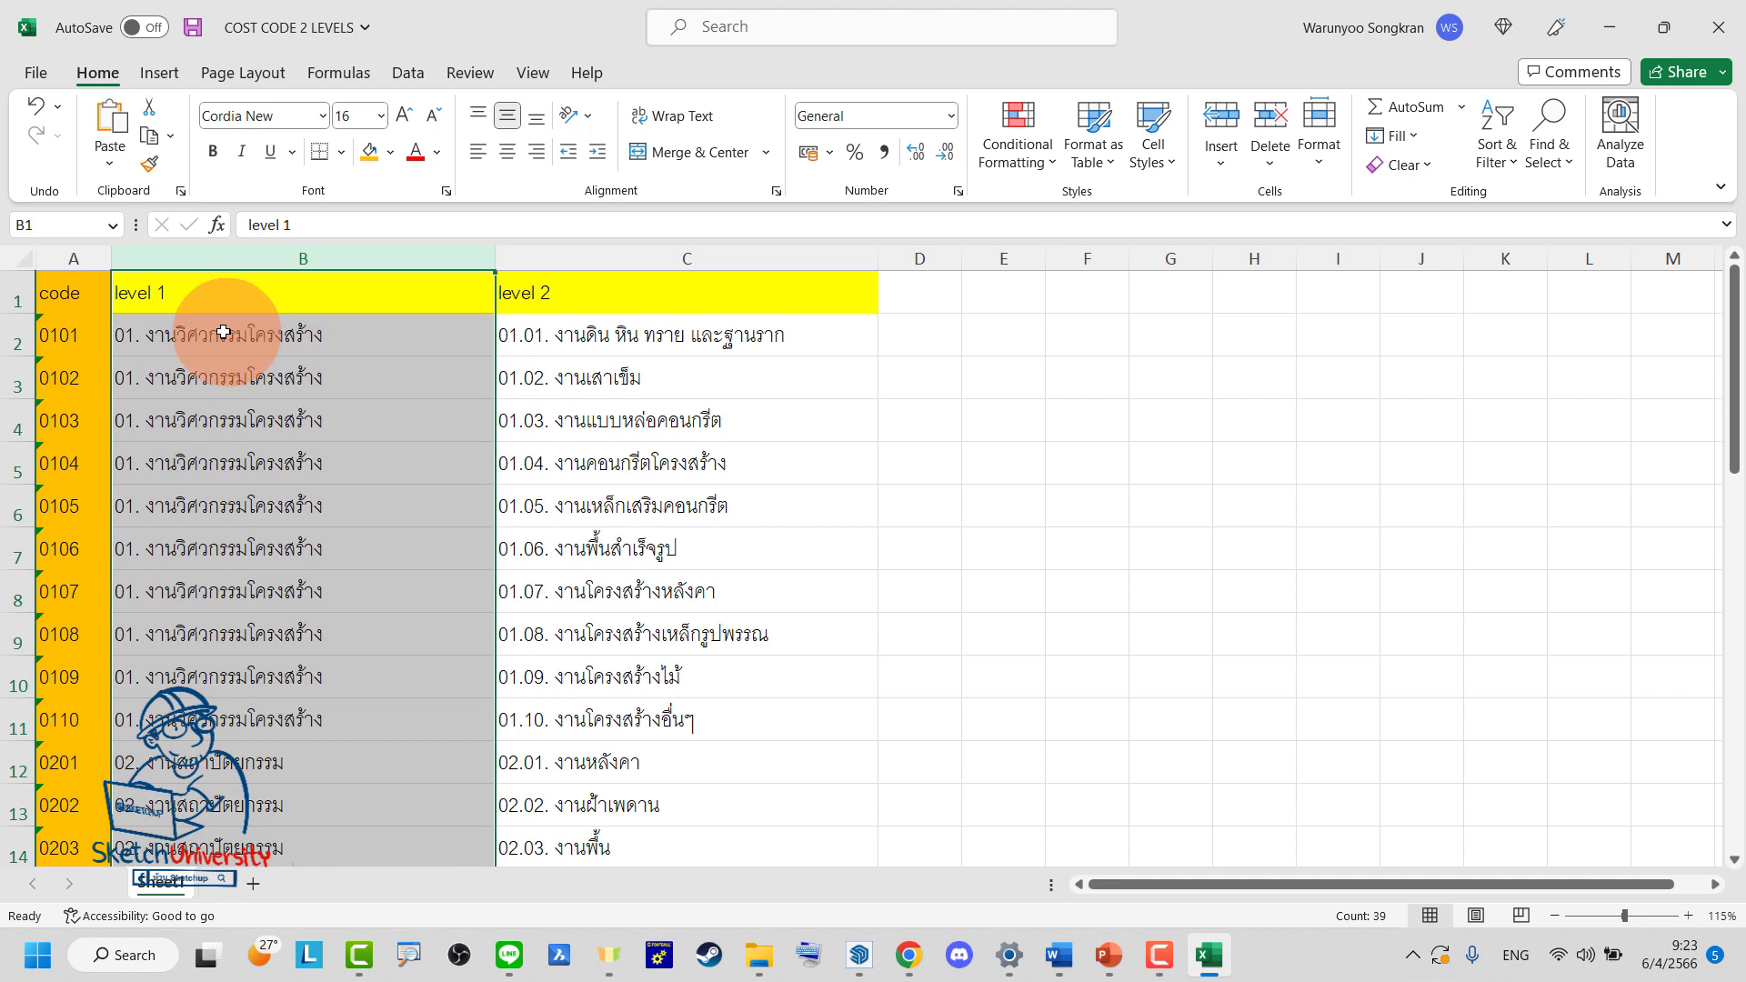
left_click(191, 335)
left_click(182, 303)
mouse_move(187, 325)
left_mouse_down()
mouse_move(363, 632)
mouse_move(390, 719)
left_mouse_up()
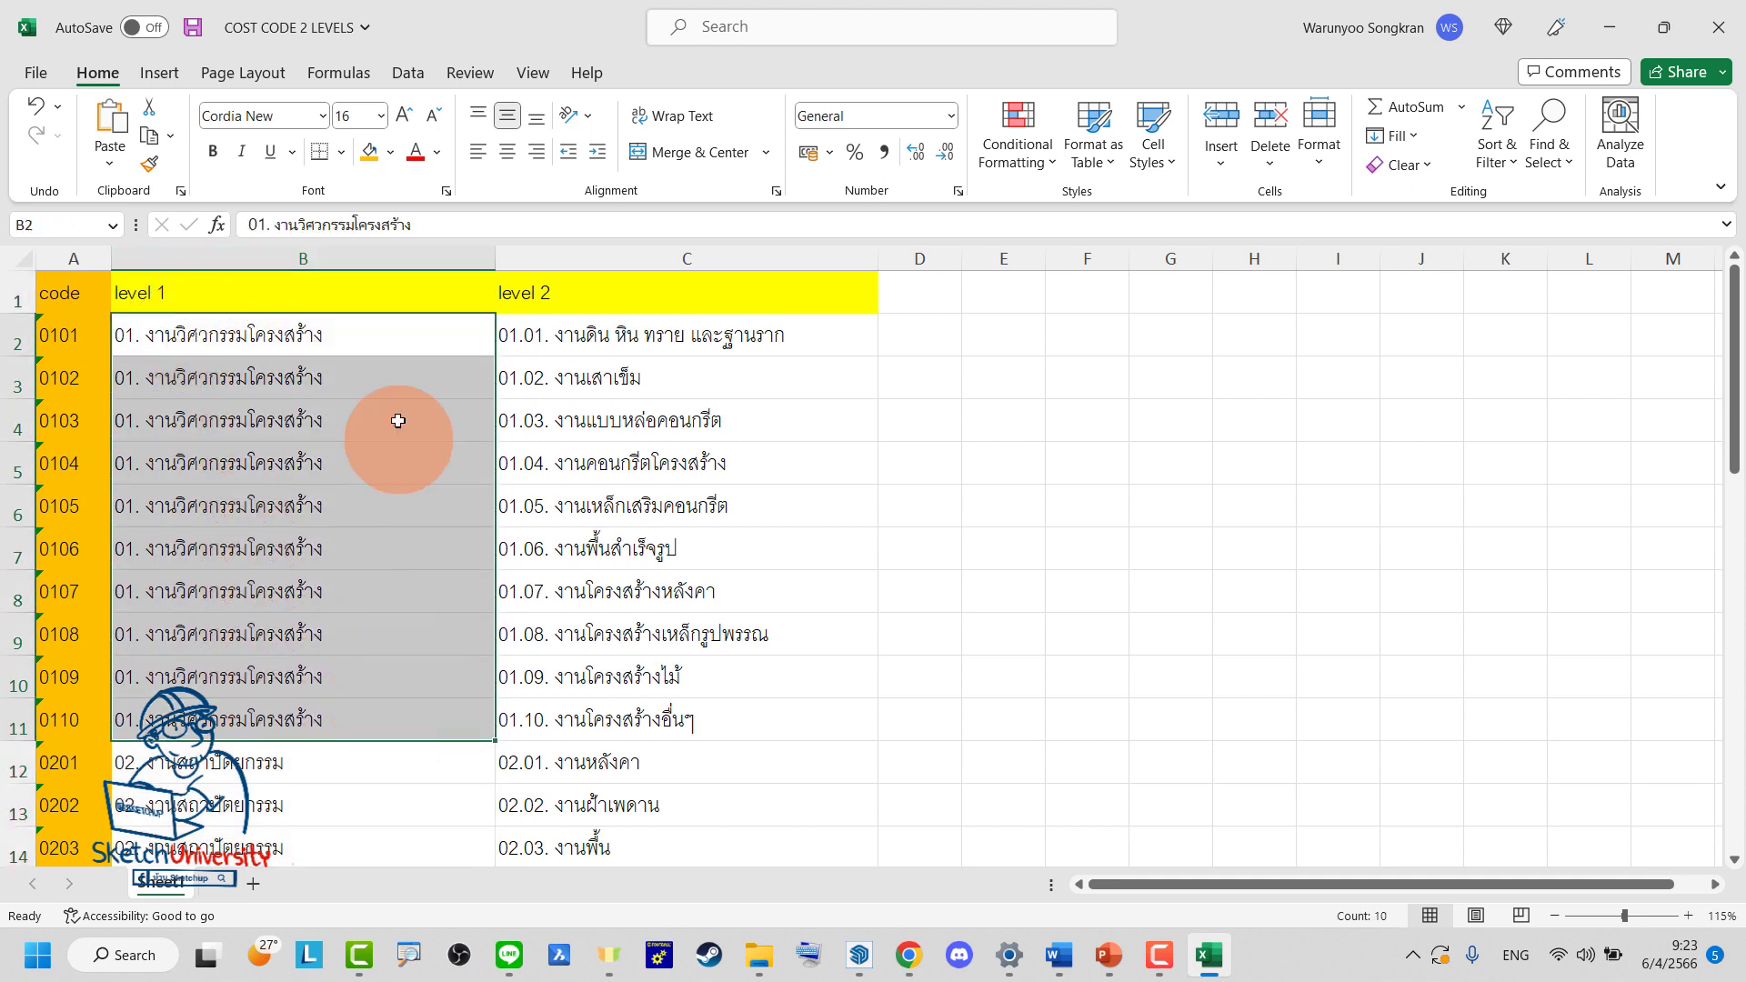
left_click(390, 159)
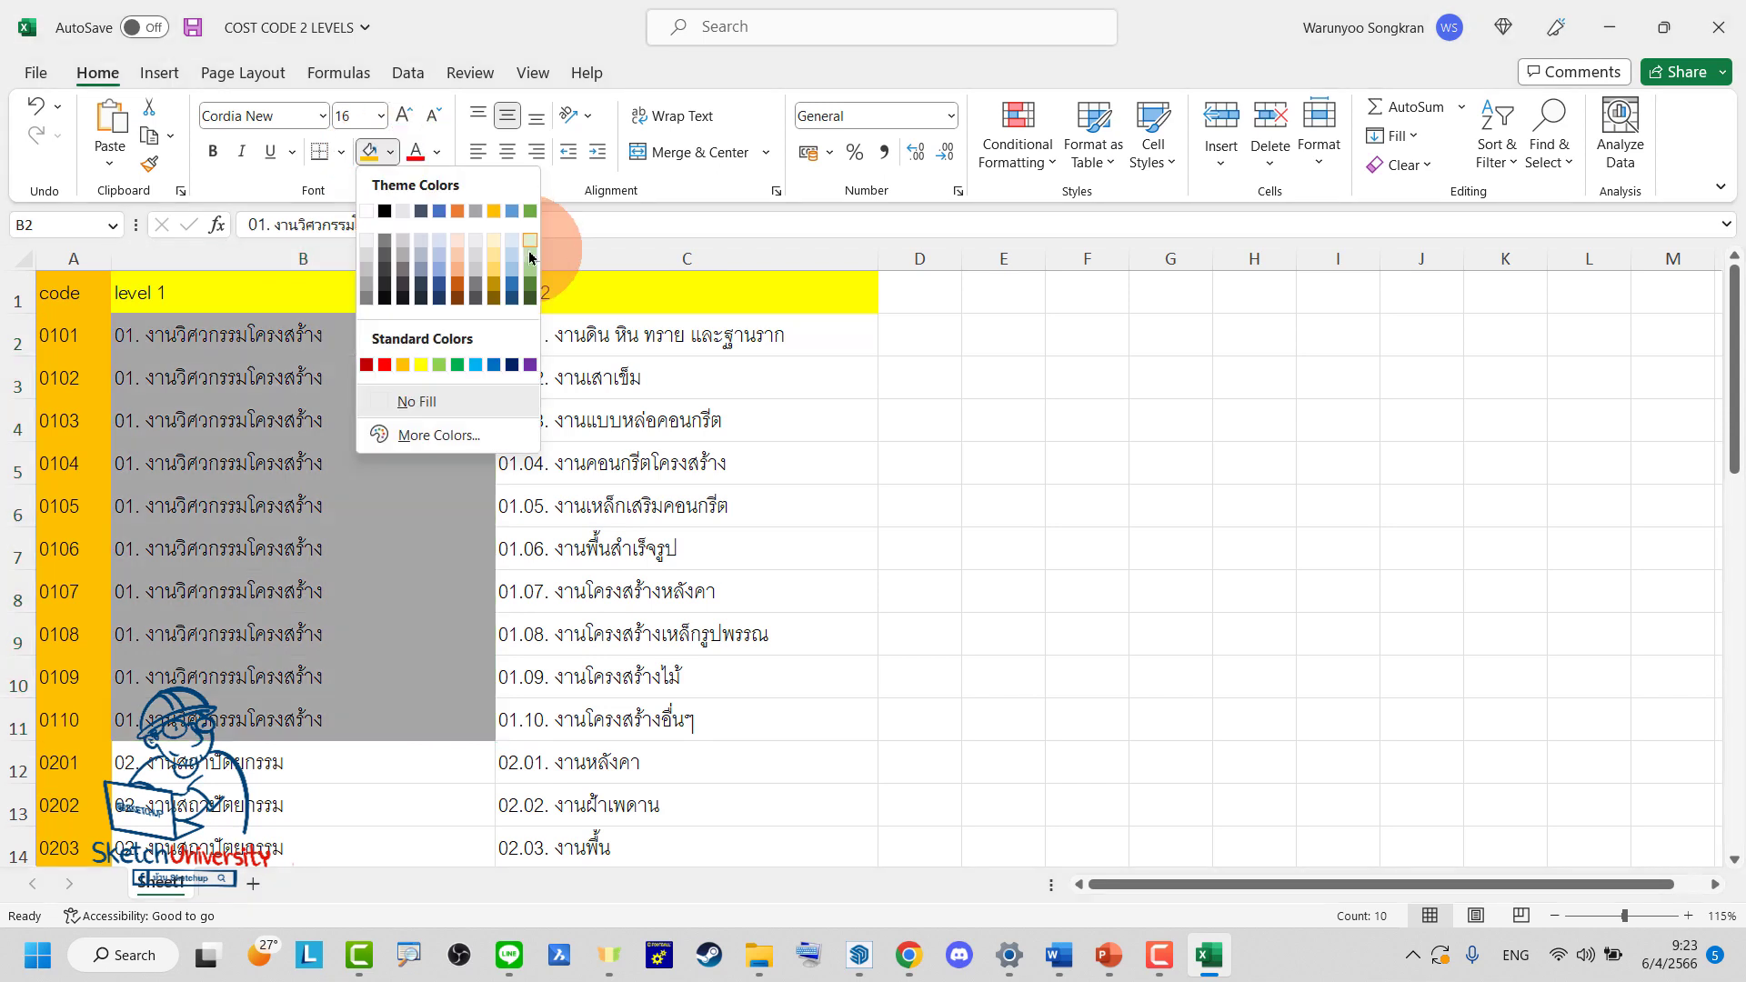
left_click(526, 247)
left_click(919, 463)
Shade the level 2 entries C2:C11 peach
mouse_move(580, 344)
left_mouse_down()
mouse_move(671, 436)
mouse_move(740, 719)
left_mouse_up()
left_click(393, 152)
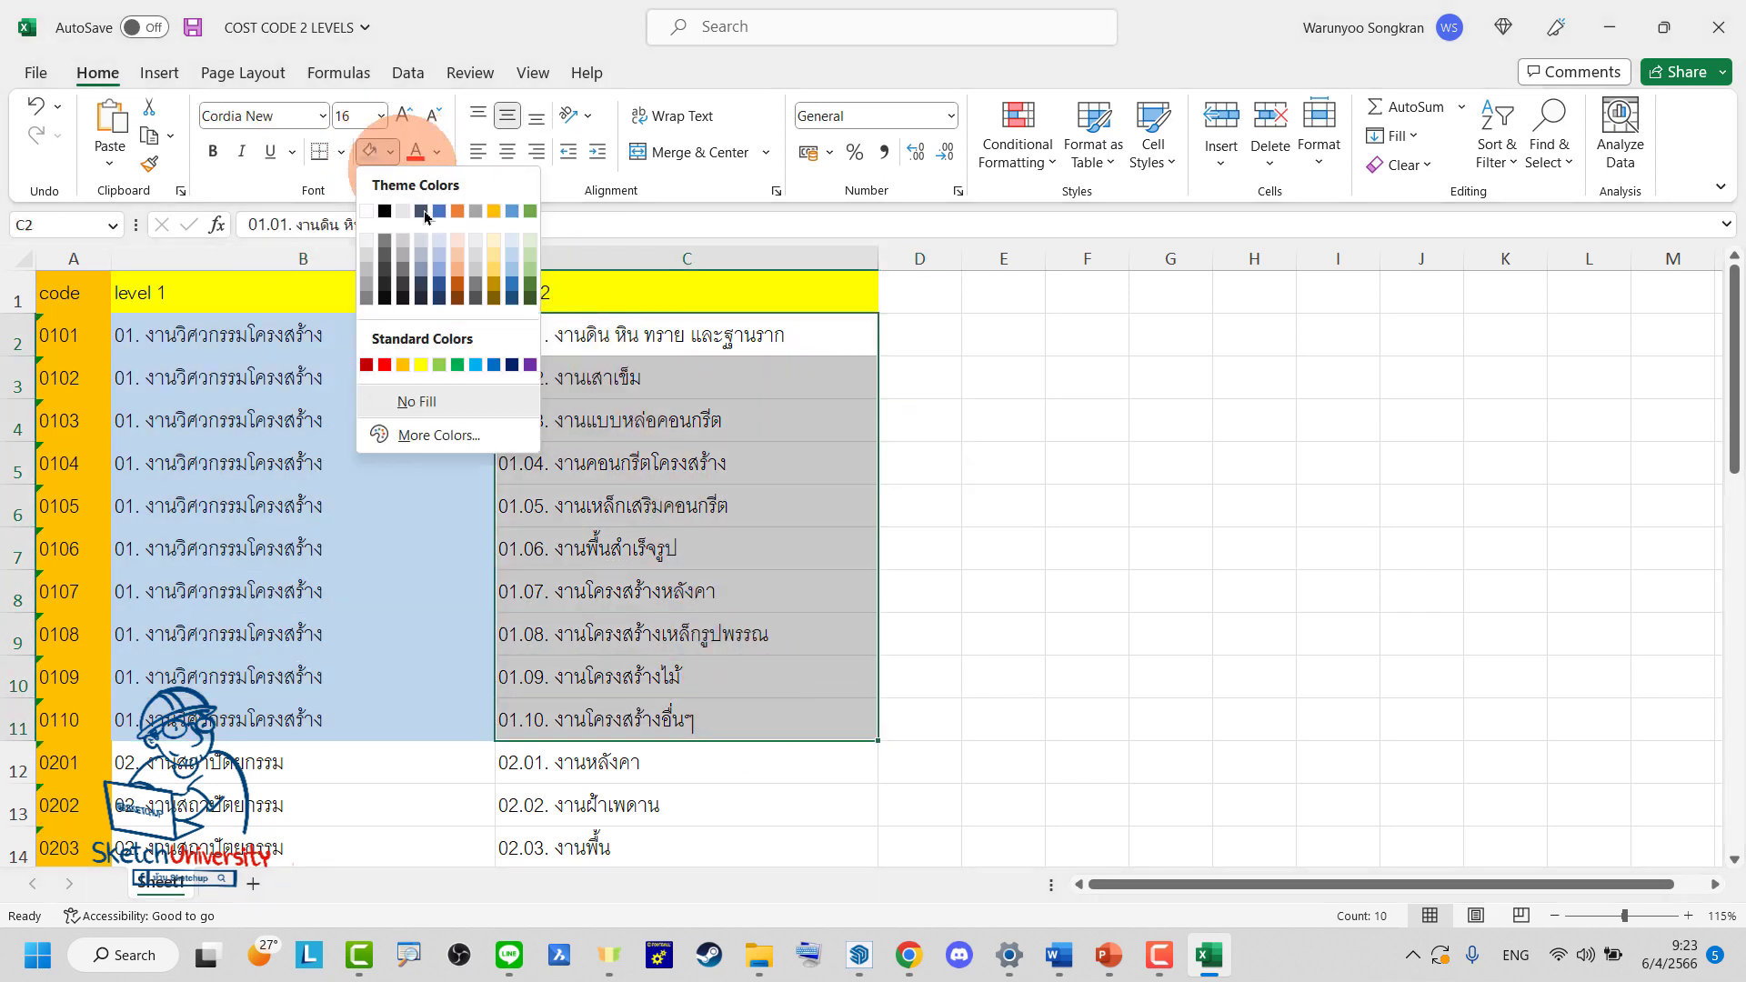
left_click(468, 247)
left_click(1003, 427)
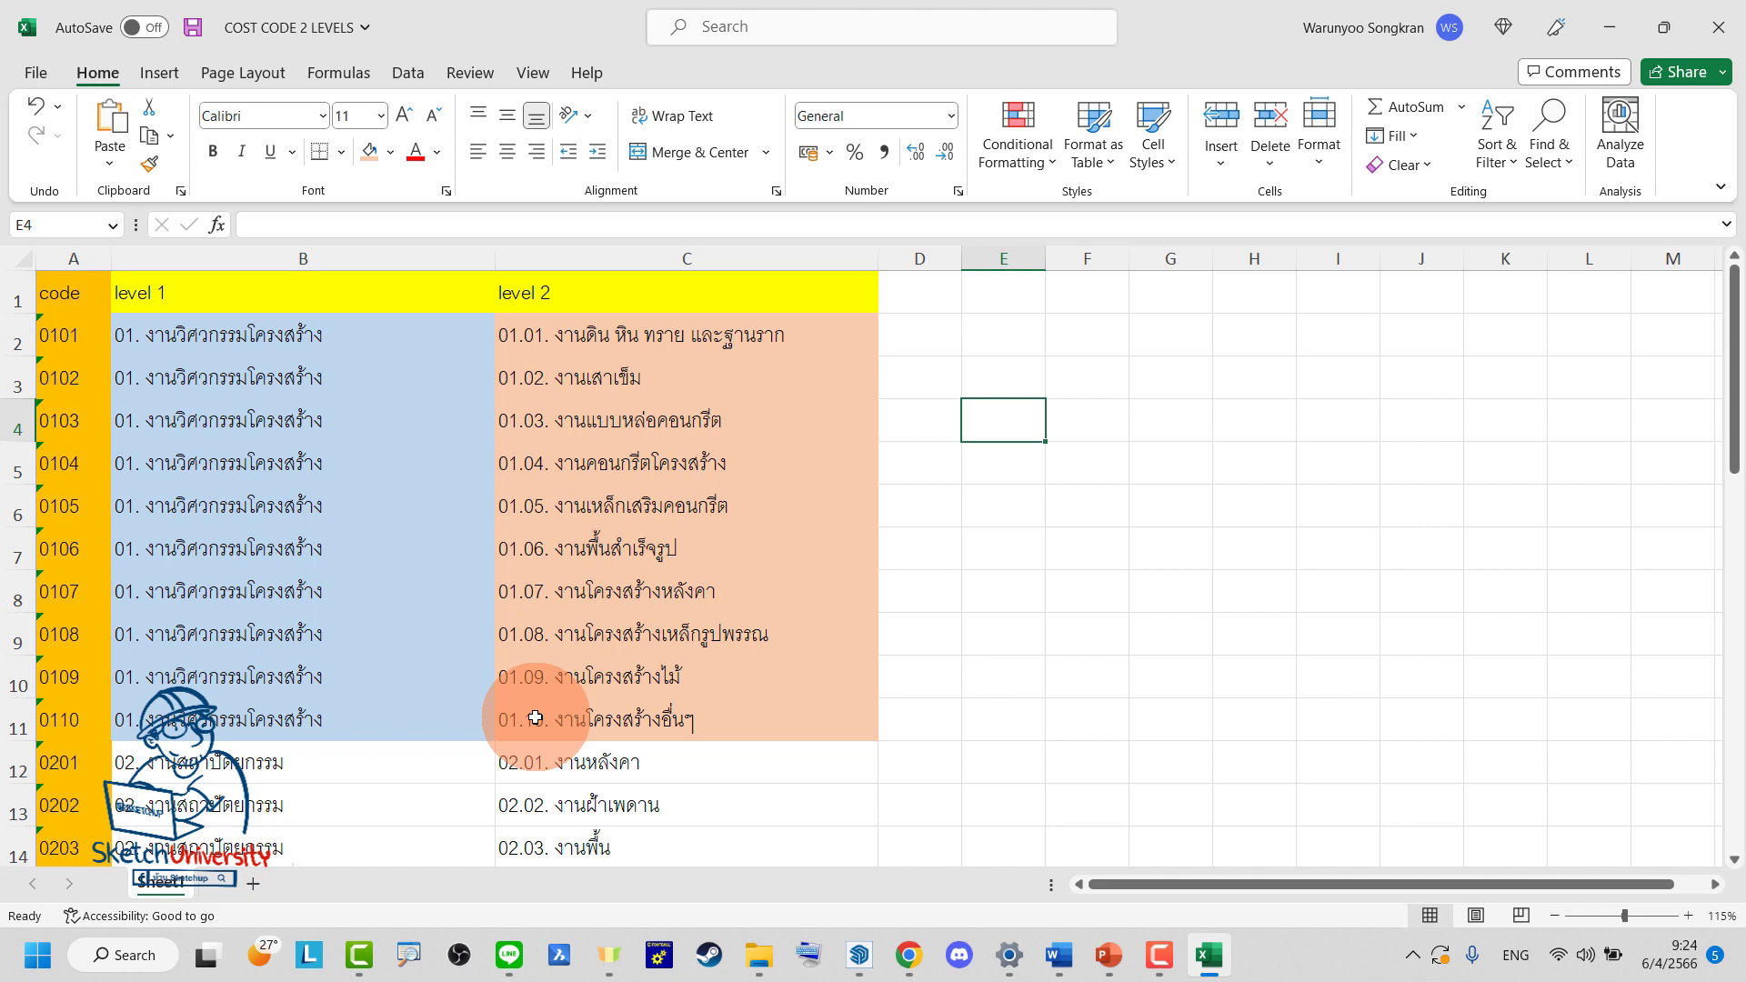
Fill the 02 group's level-1 cells B12:B22 with gold
scroll(535, 719, "down", 1)
mouse_move(155, 615)
left_mouse_down()
mouse_move(415, 859)
mouse_move(461, 790)
left_mouse_up()
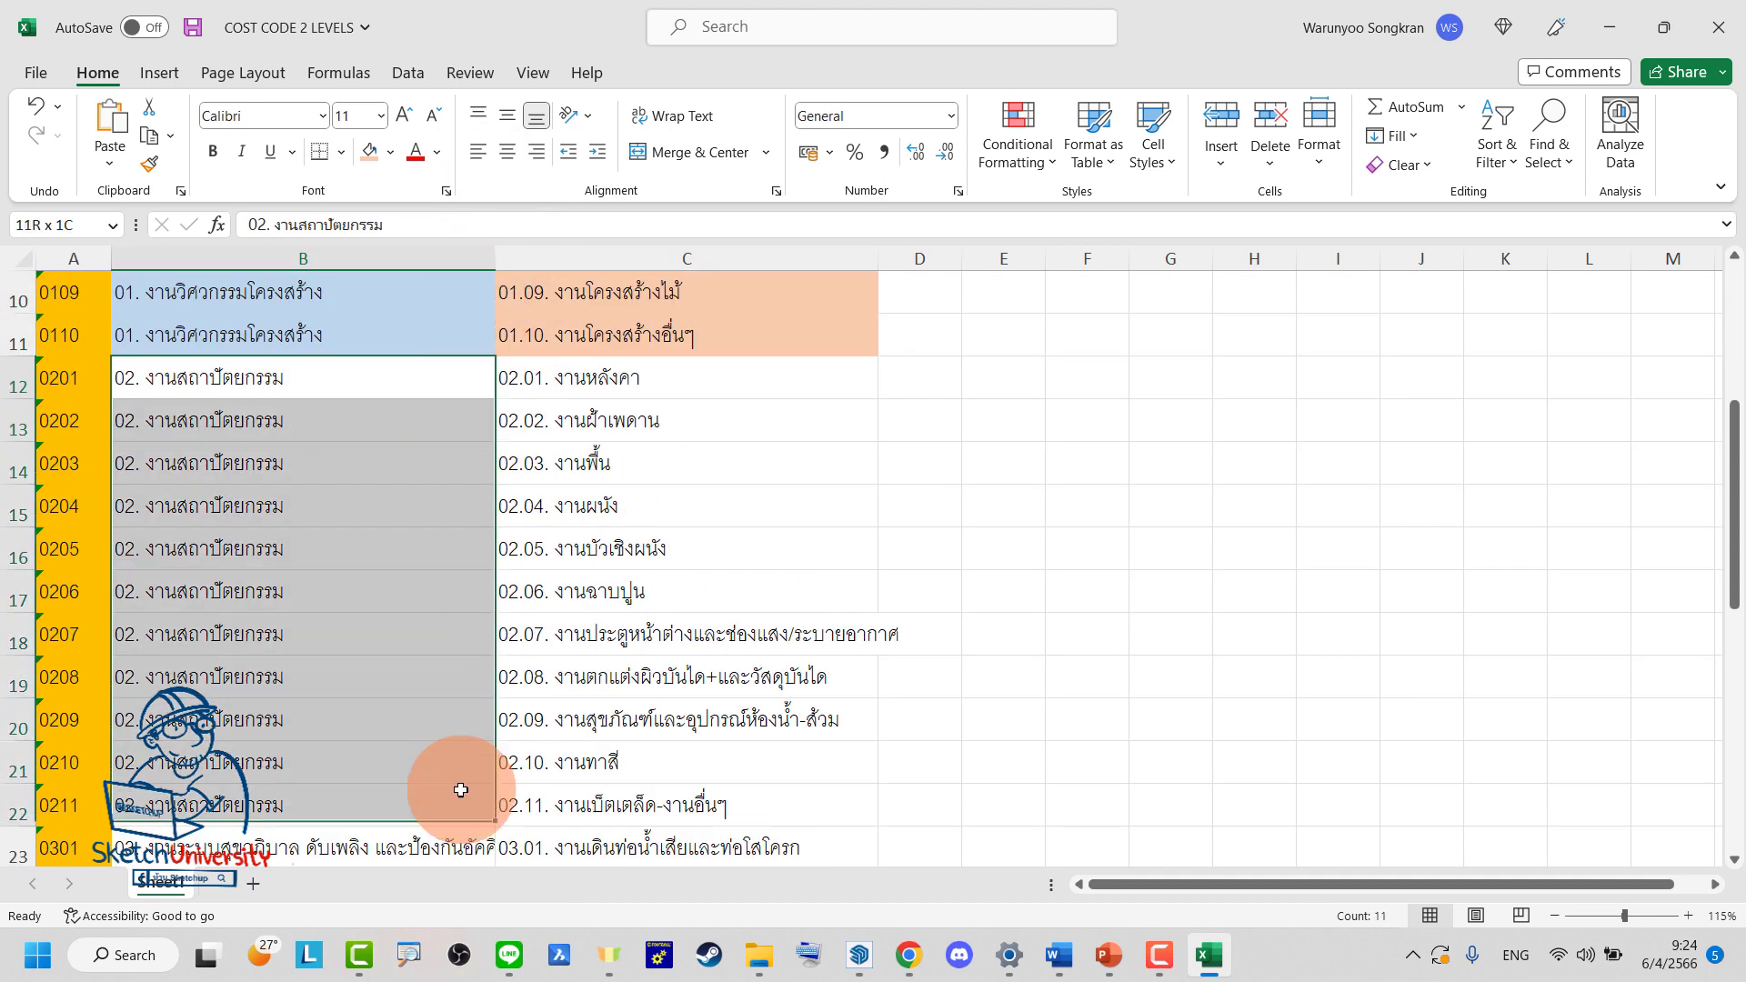
left_click(390, 151)
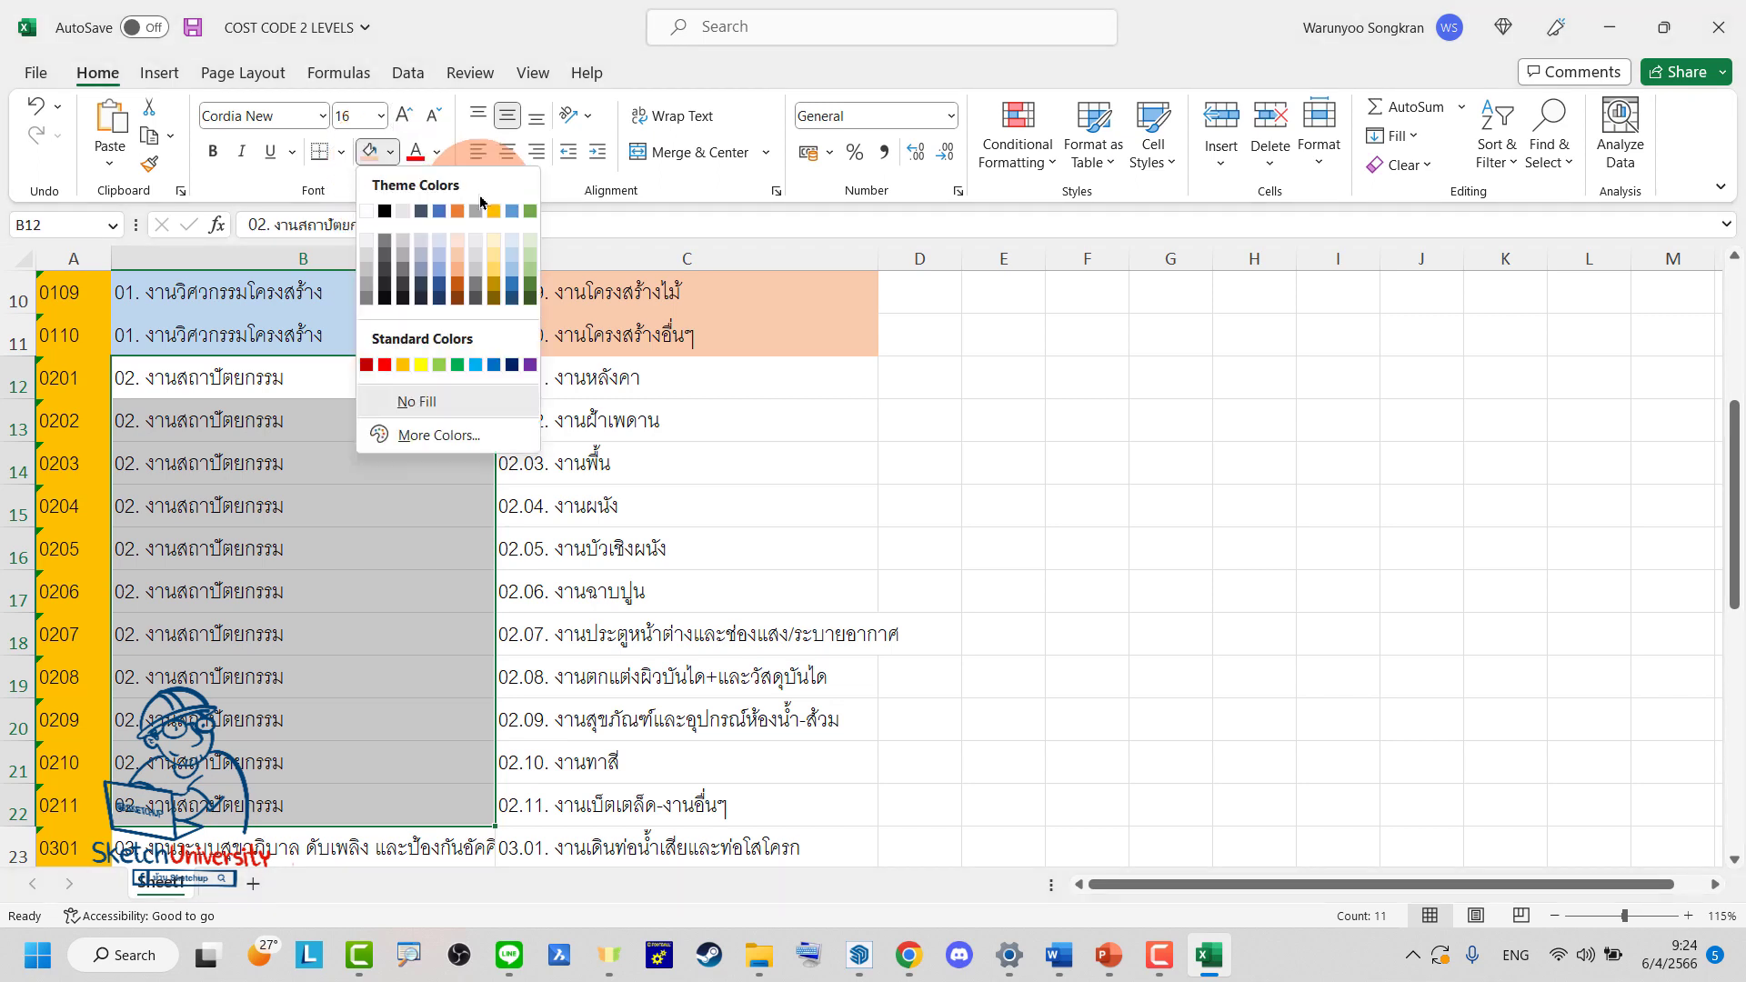
left_click(494, 211)
Fill the 02 group's level-2 cells C12:C22 with light gold
scroll(445, 535, "down", 1)
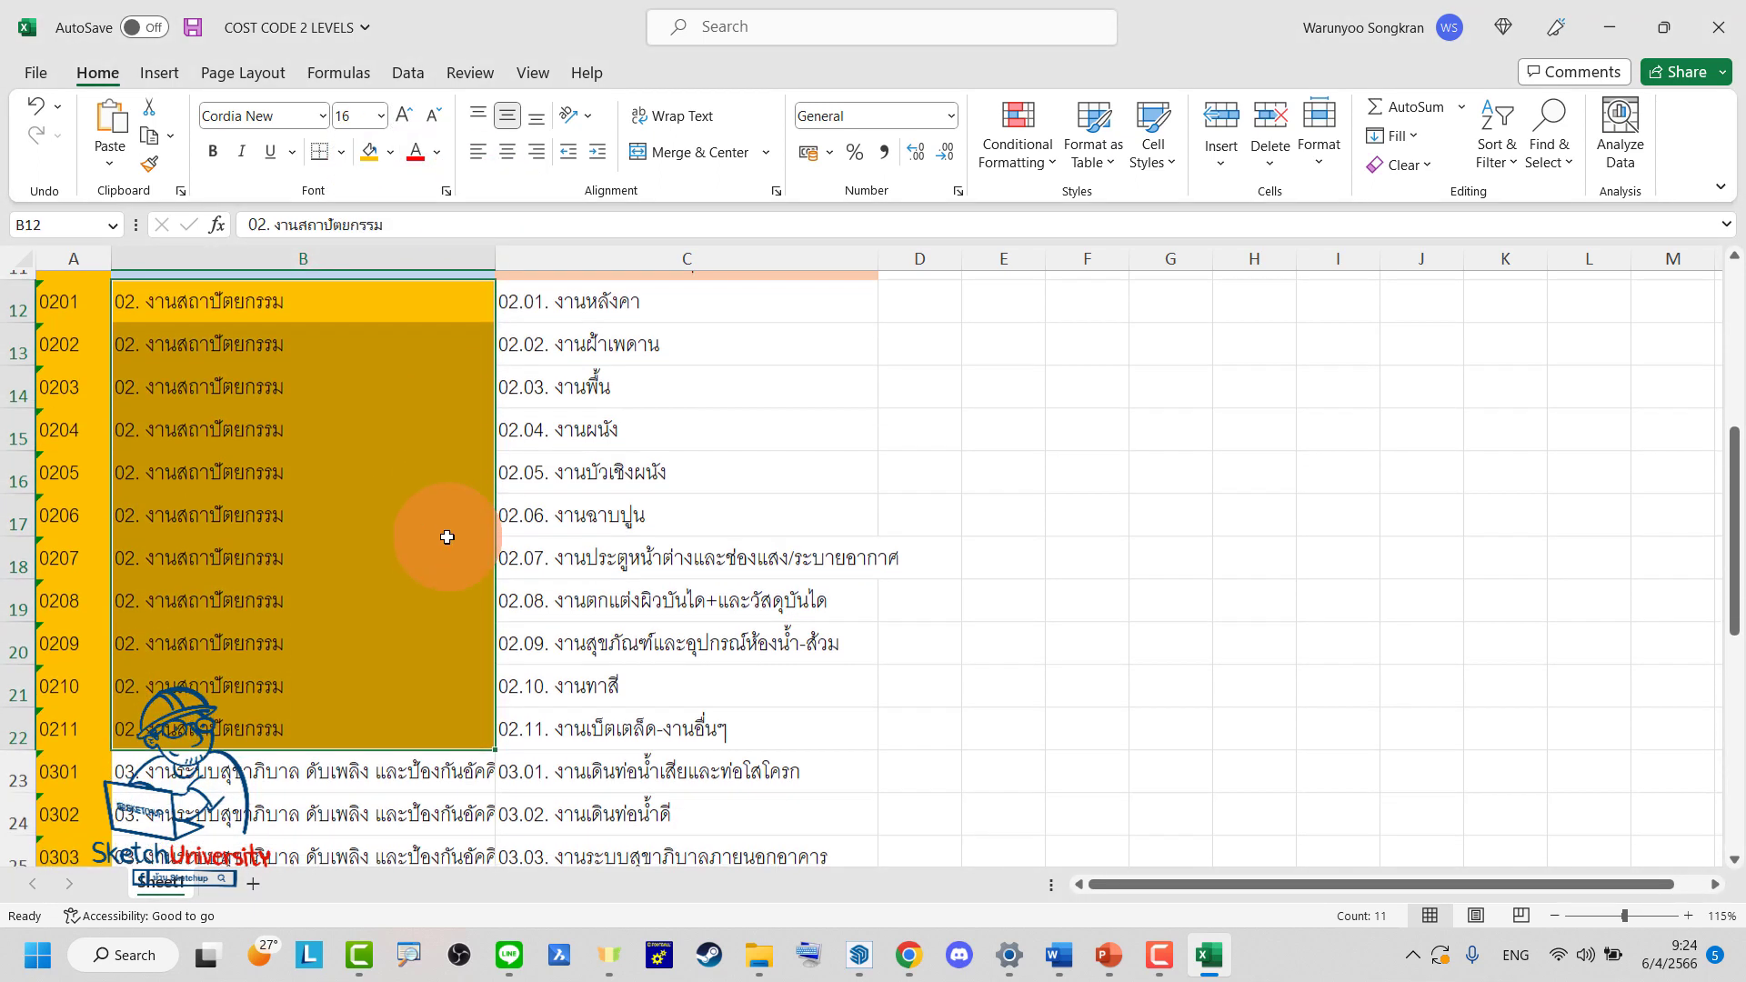
scroll(449, 538, "up", 2)
mouse_move(539, 454)
left_mouse_down()
mouse_move(673, 728)
mouse_move(683, 841)
mouse_move(703, 728)
left_mouse_up()
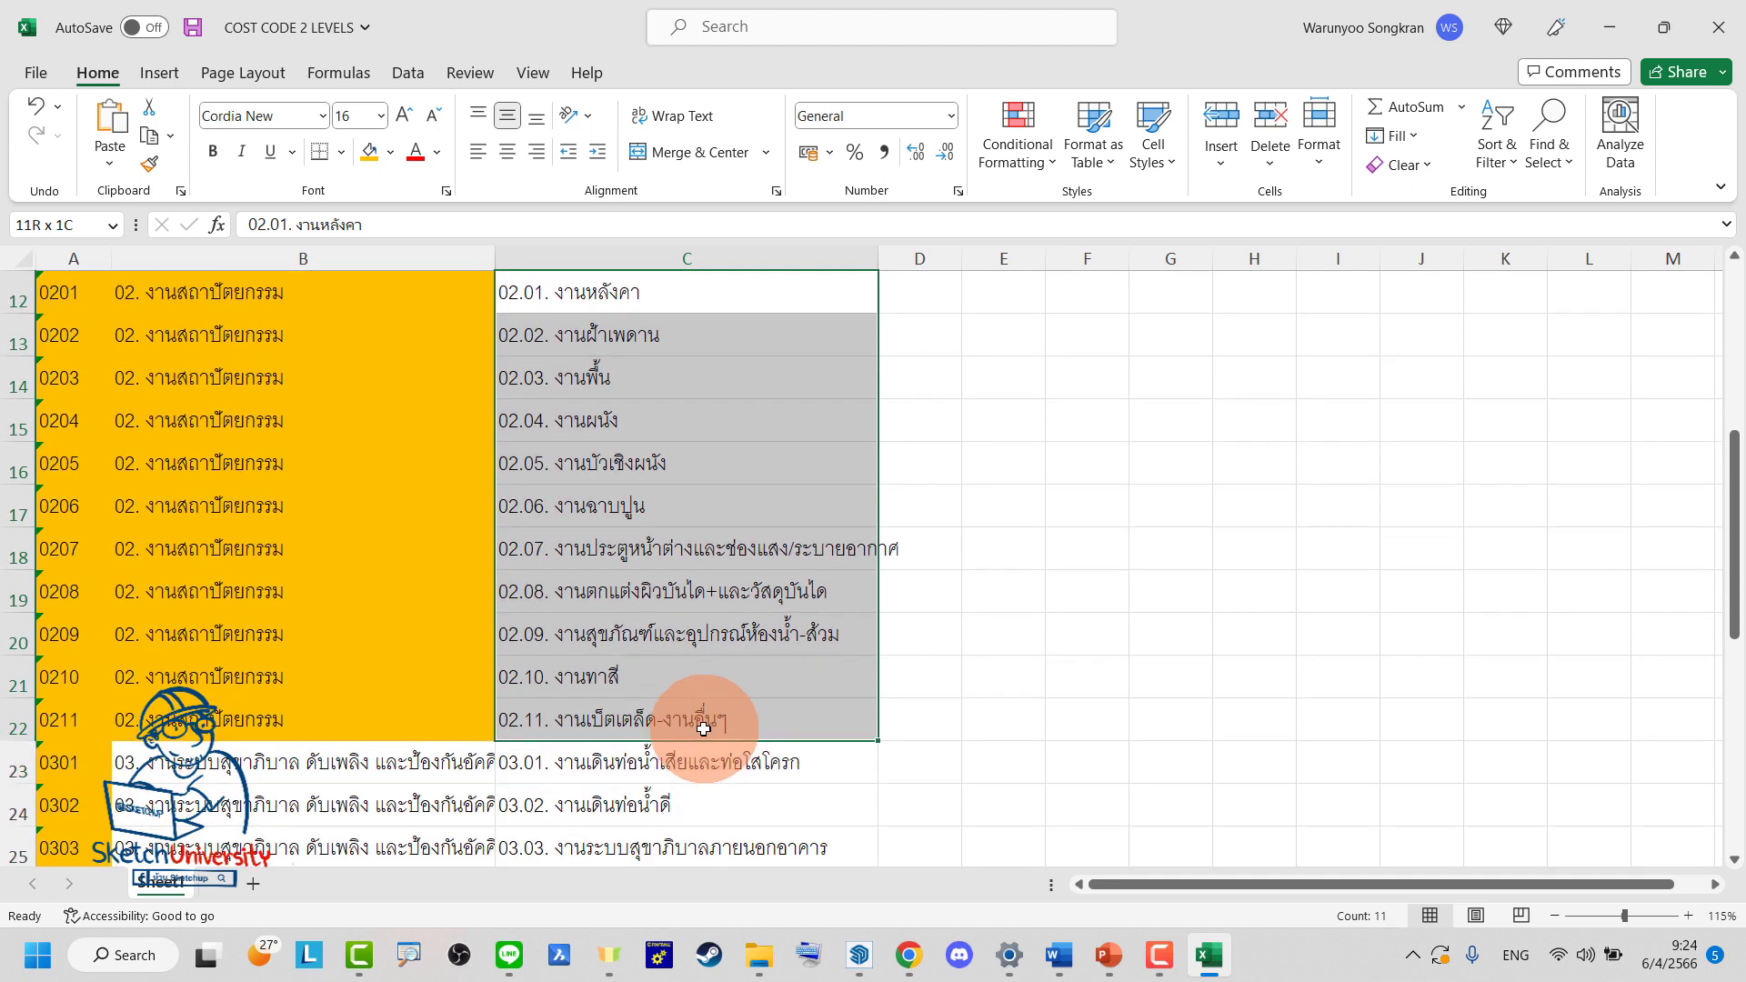
left_click(390, 156)
left_click(483, 247)
left_click(982, 482)
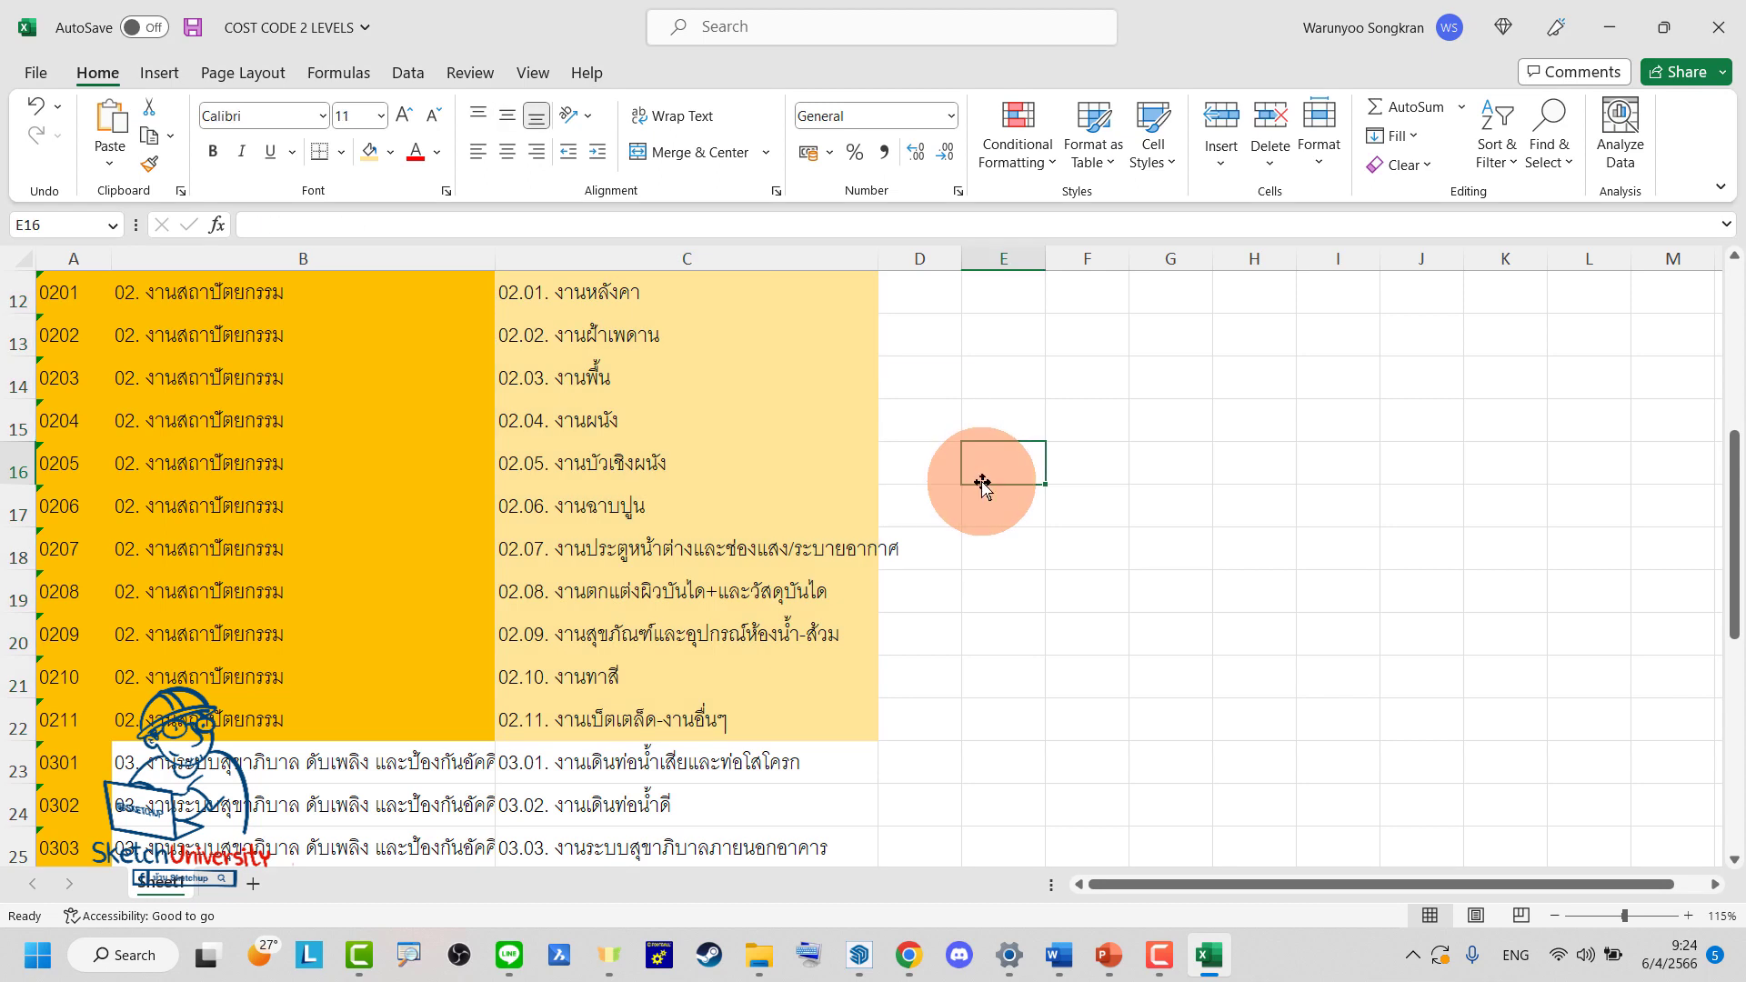
Check the code, level 1 and level 2 header cells, then close and save COST CODE 2 LEVELS
left_click_drag(879, 260, 913, 259)
scroll(628, 425, "up", 3)
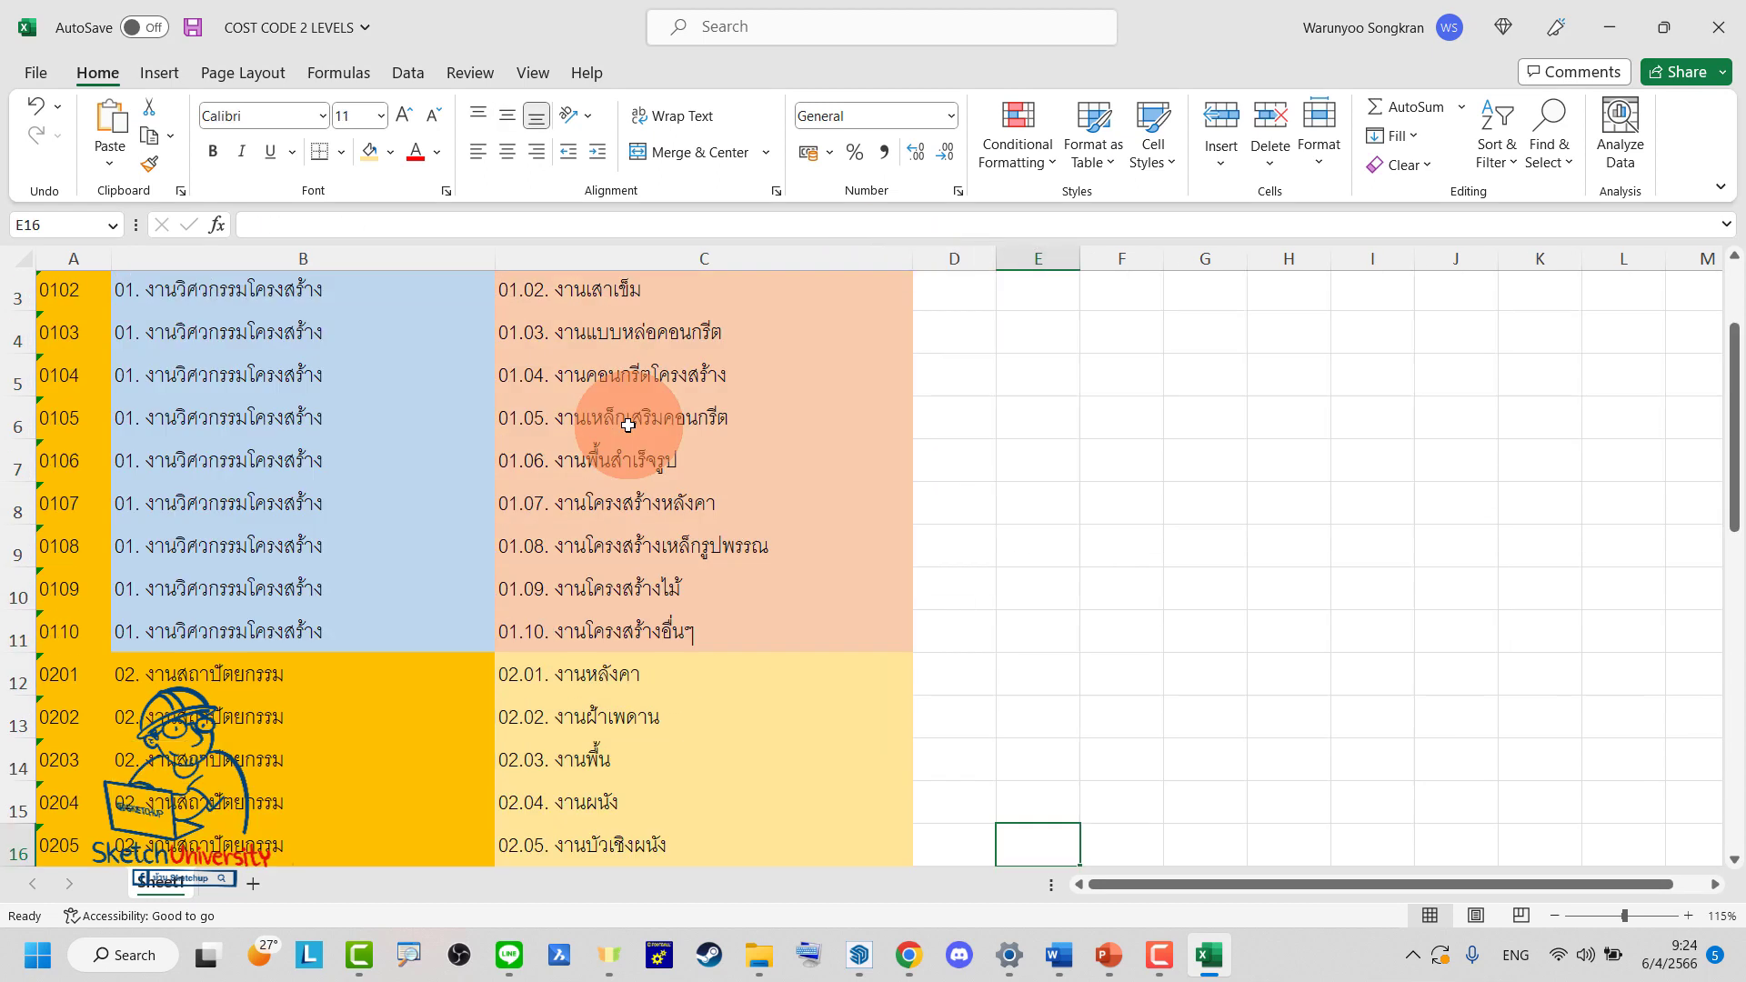
scroll(628, 425, "up", 1)
left_click(332, 289)
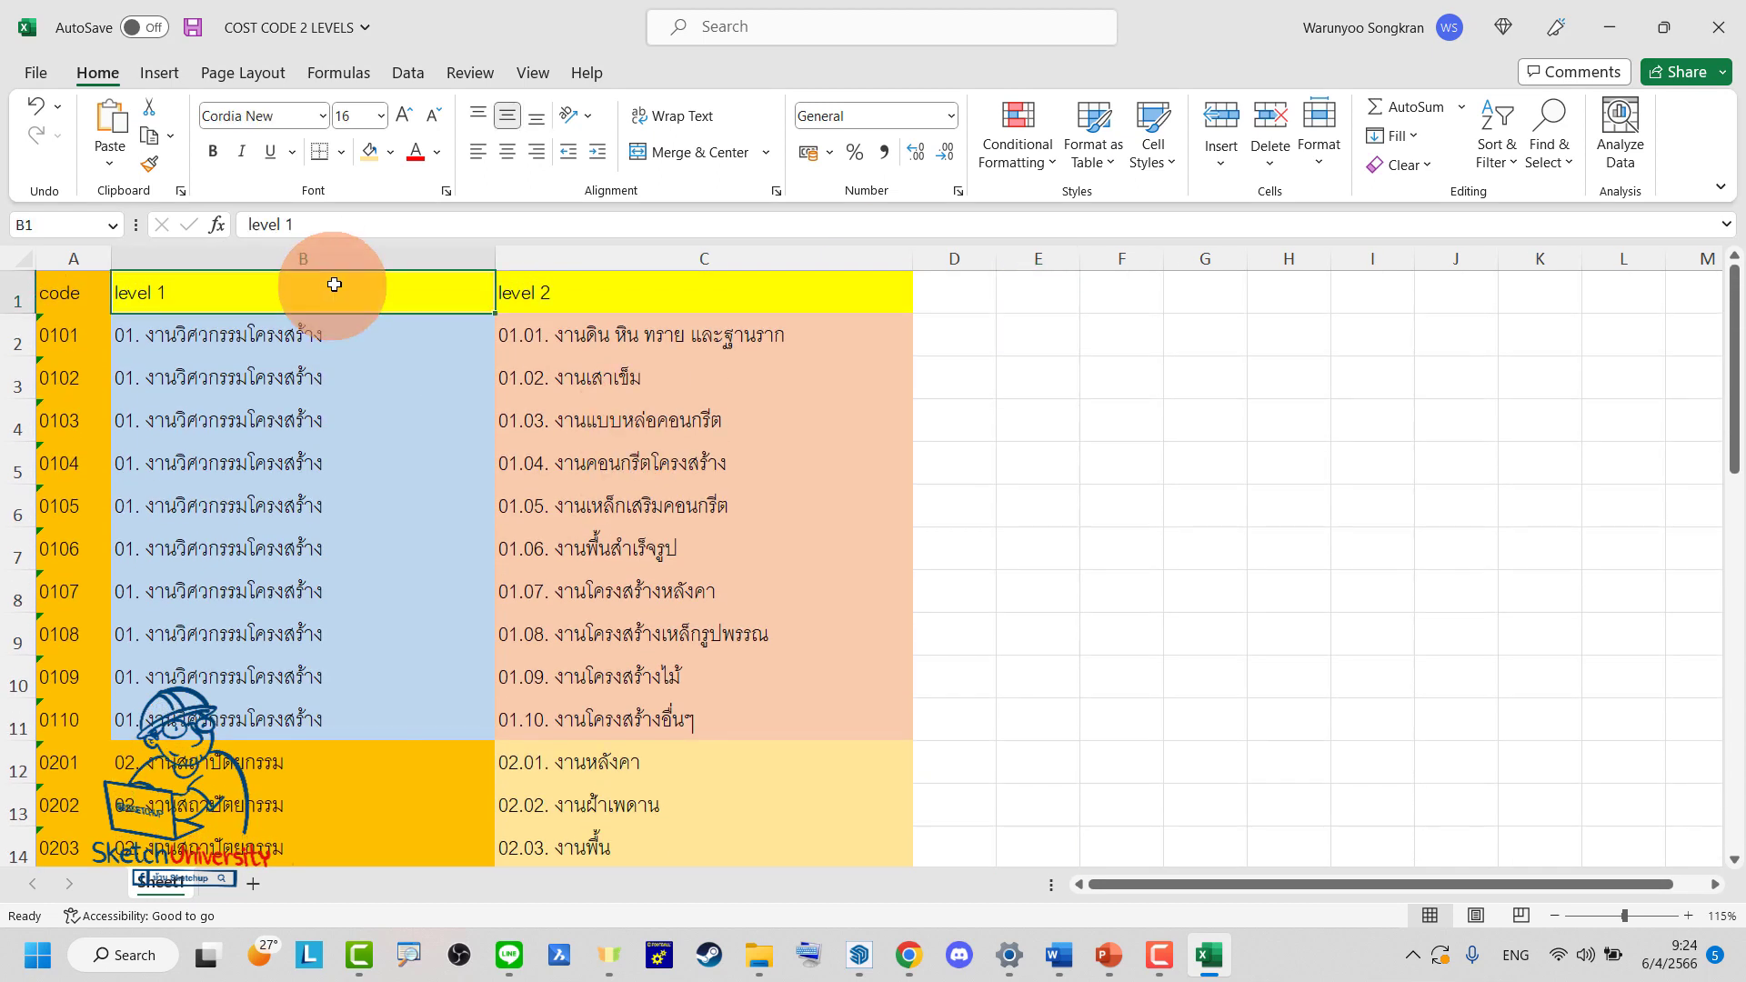
left_click(563, 280)
left_click(67, 285)
left_click(993, 505)
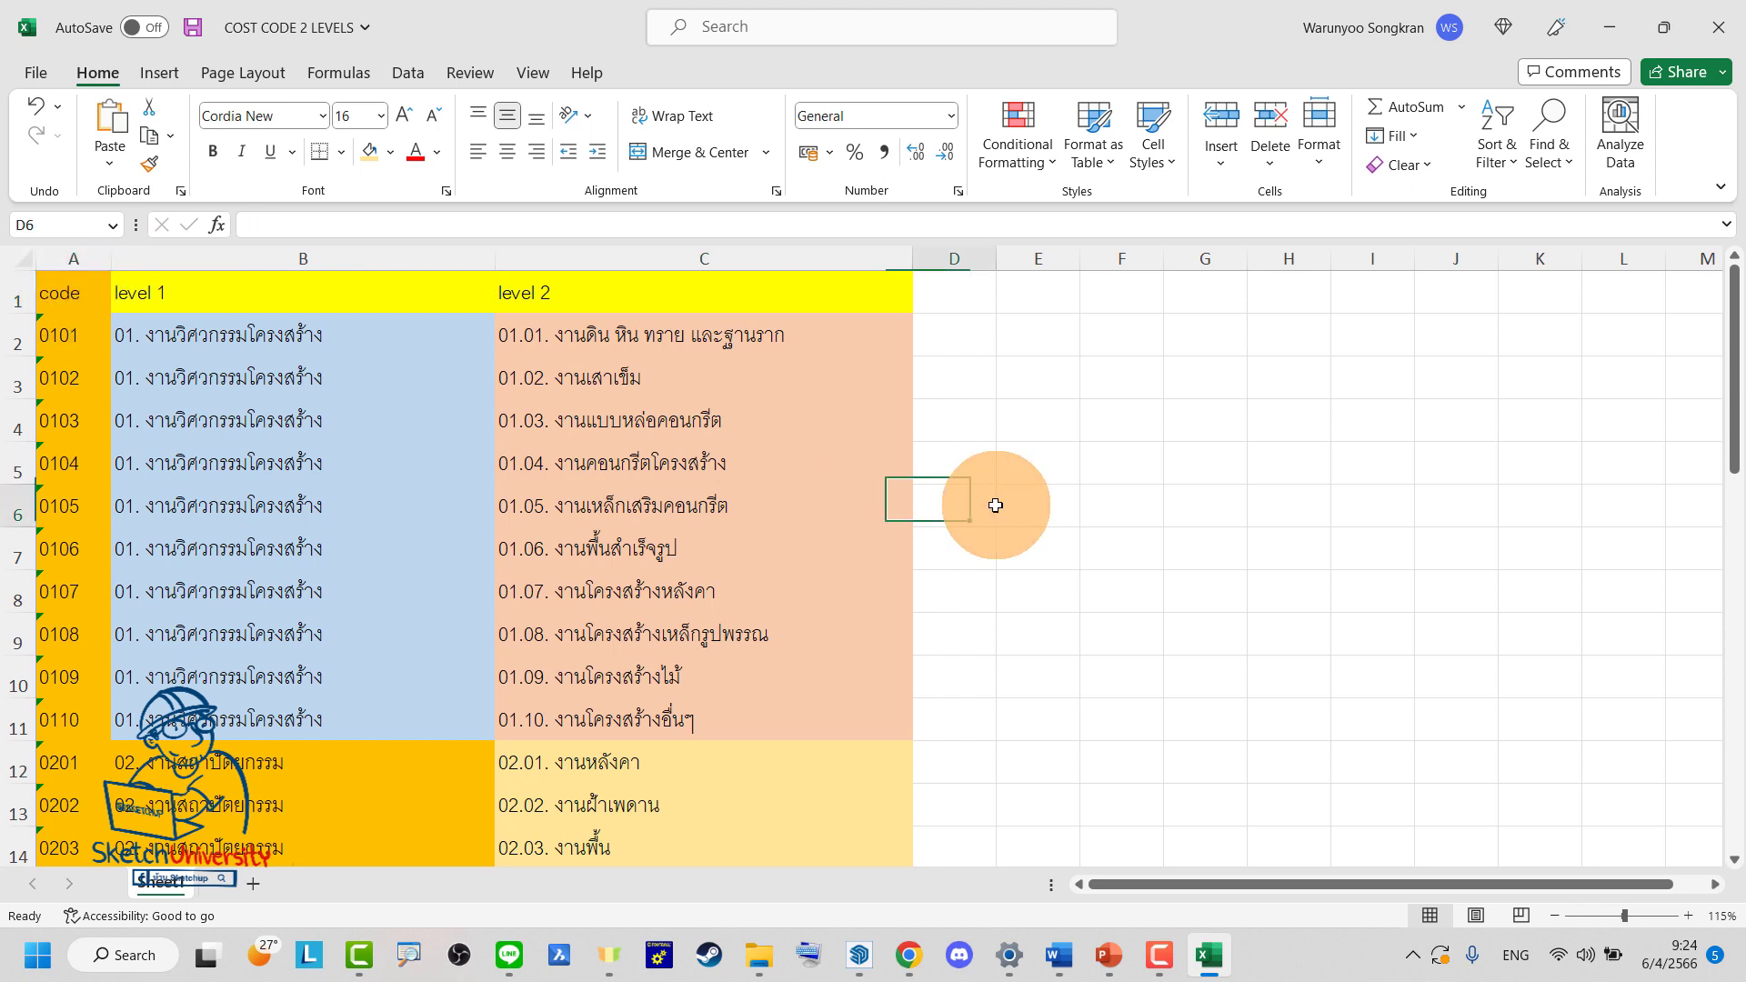
left_click(1719, 27)
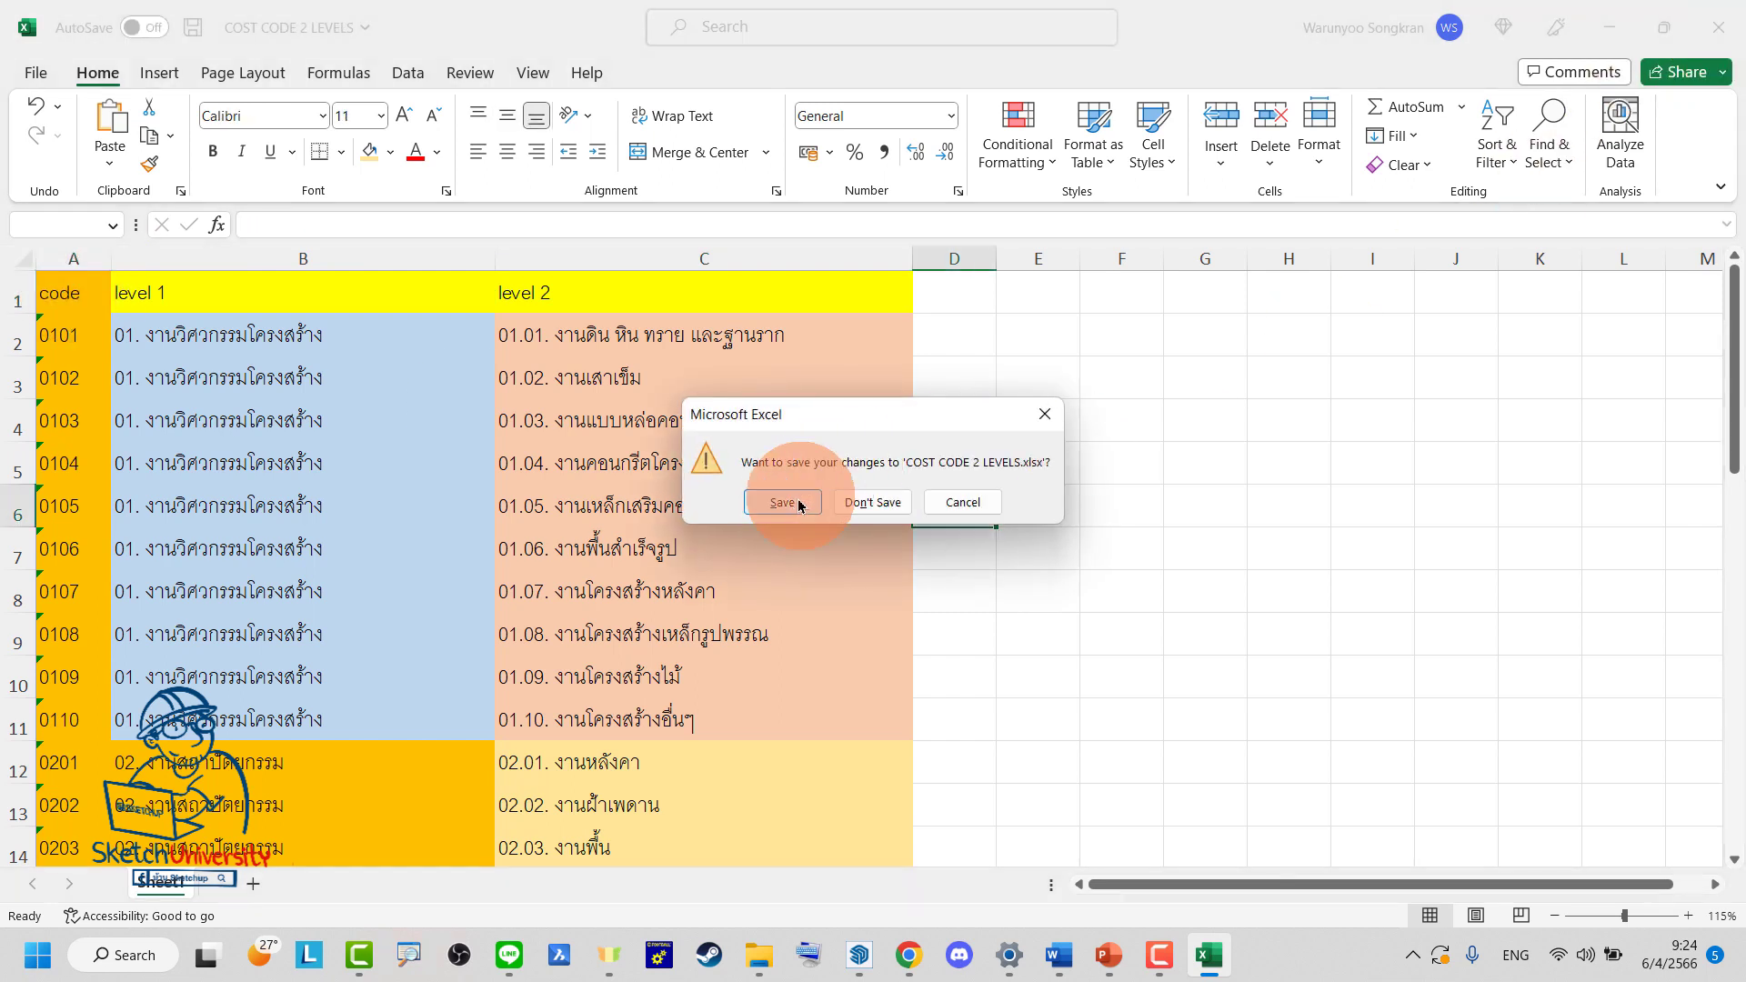
left_click(799, 505)
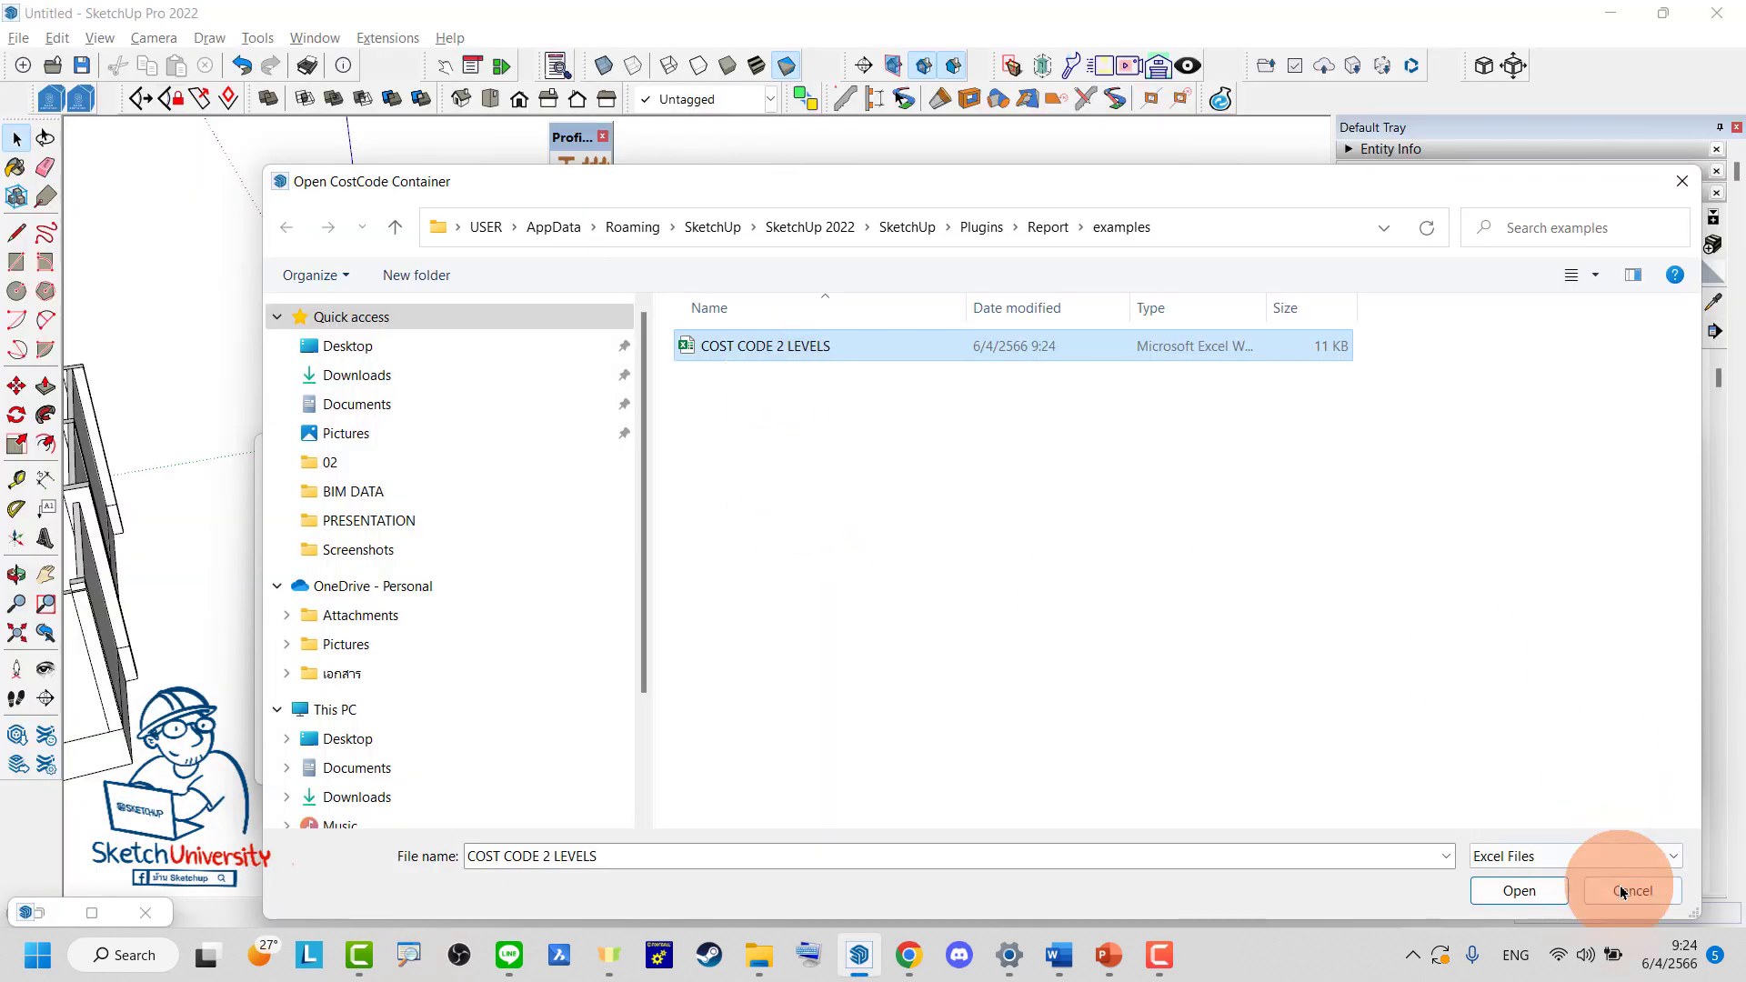
Cancel the open file dialog and load COST CODE 2 LEVELS as Quickboq's cost-code file
left_click(1626, 889)
left_click(1337, 499)
left_click(1332, 551)
double_click(787, 355)
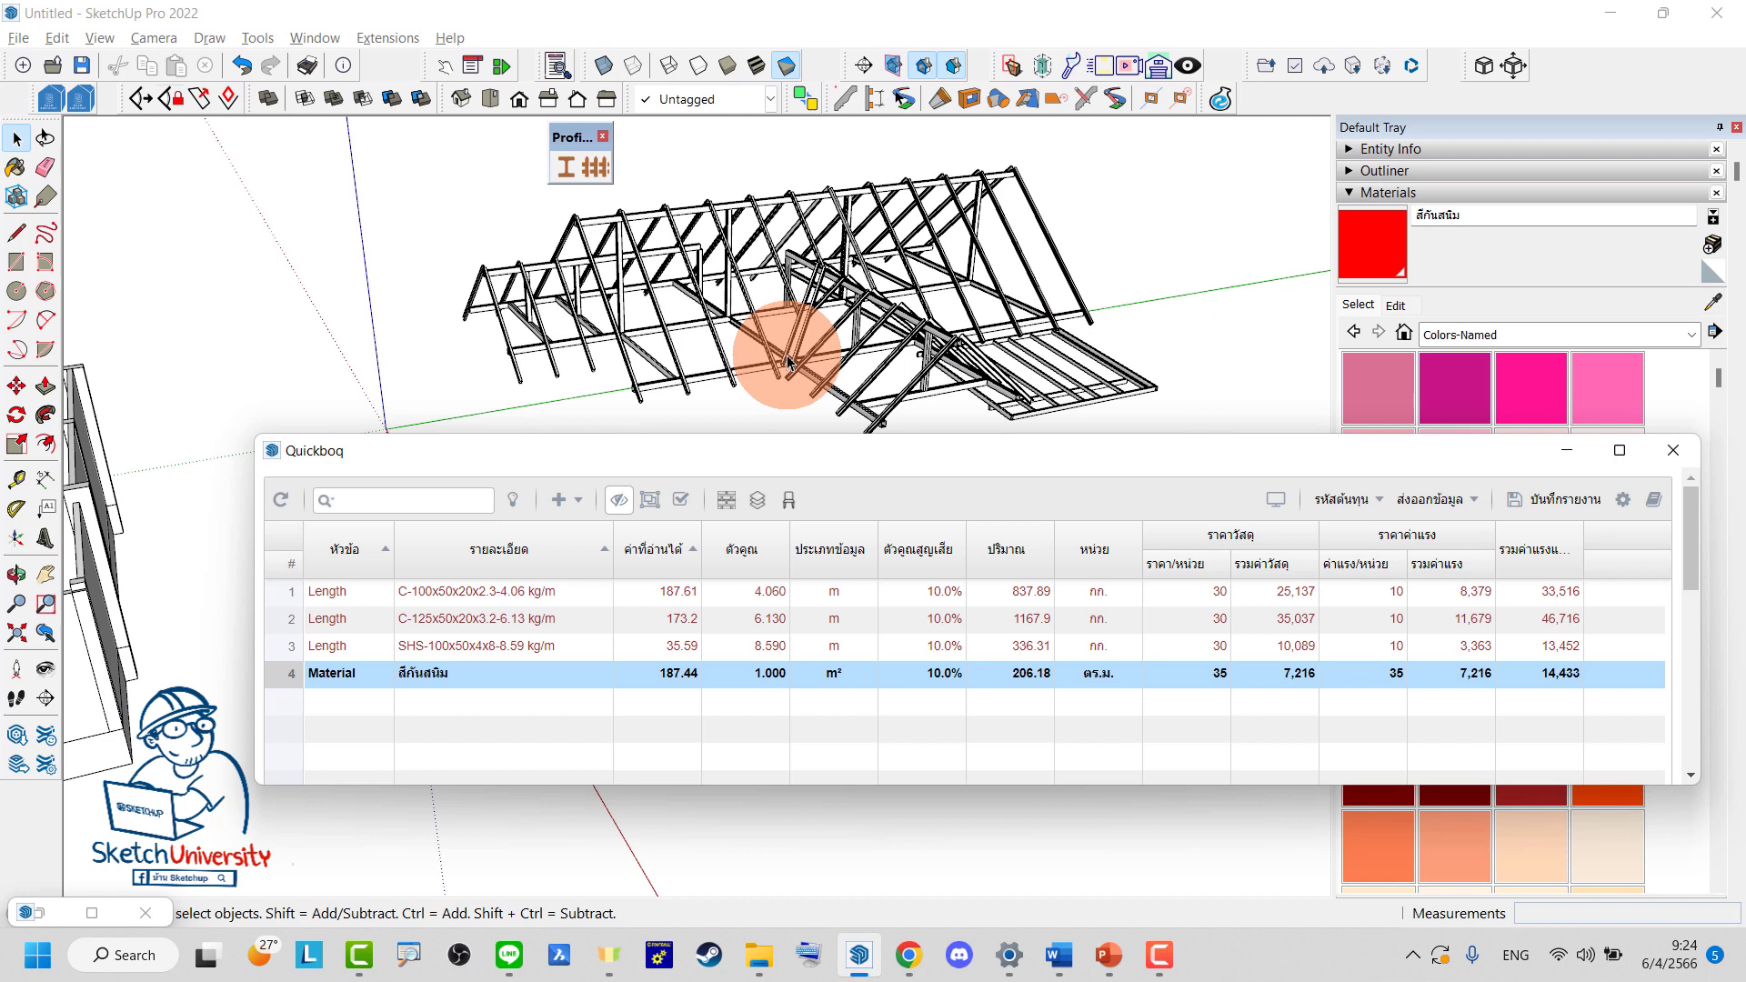
Abandon a second cost-code load and widen the หัวข้อ column of the table
left_click(1337, 499)
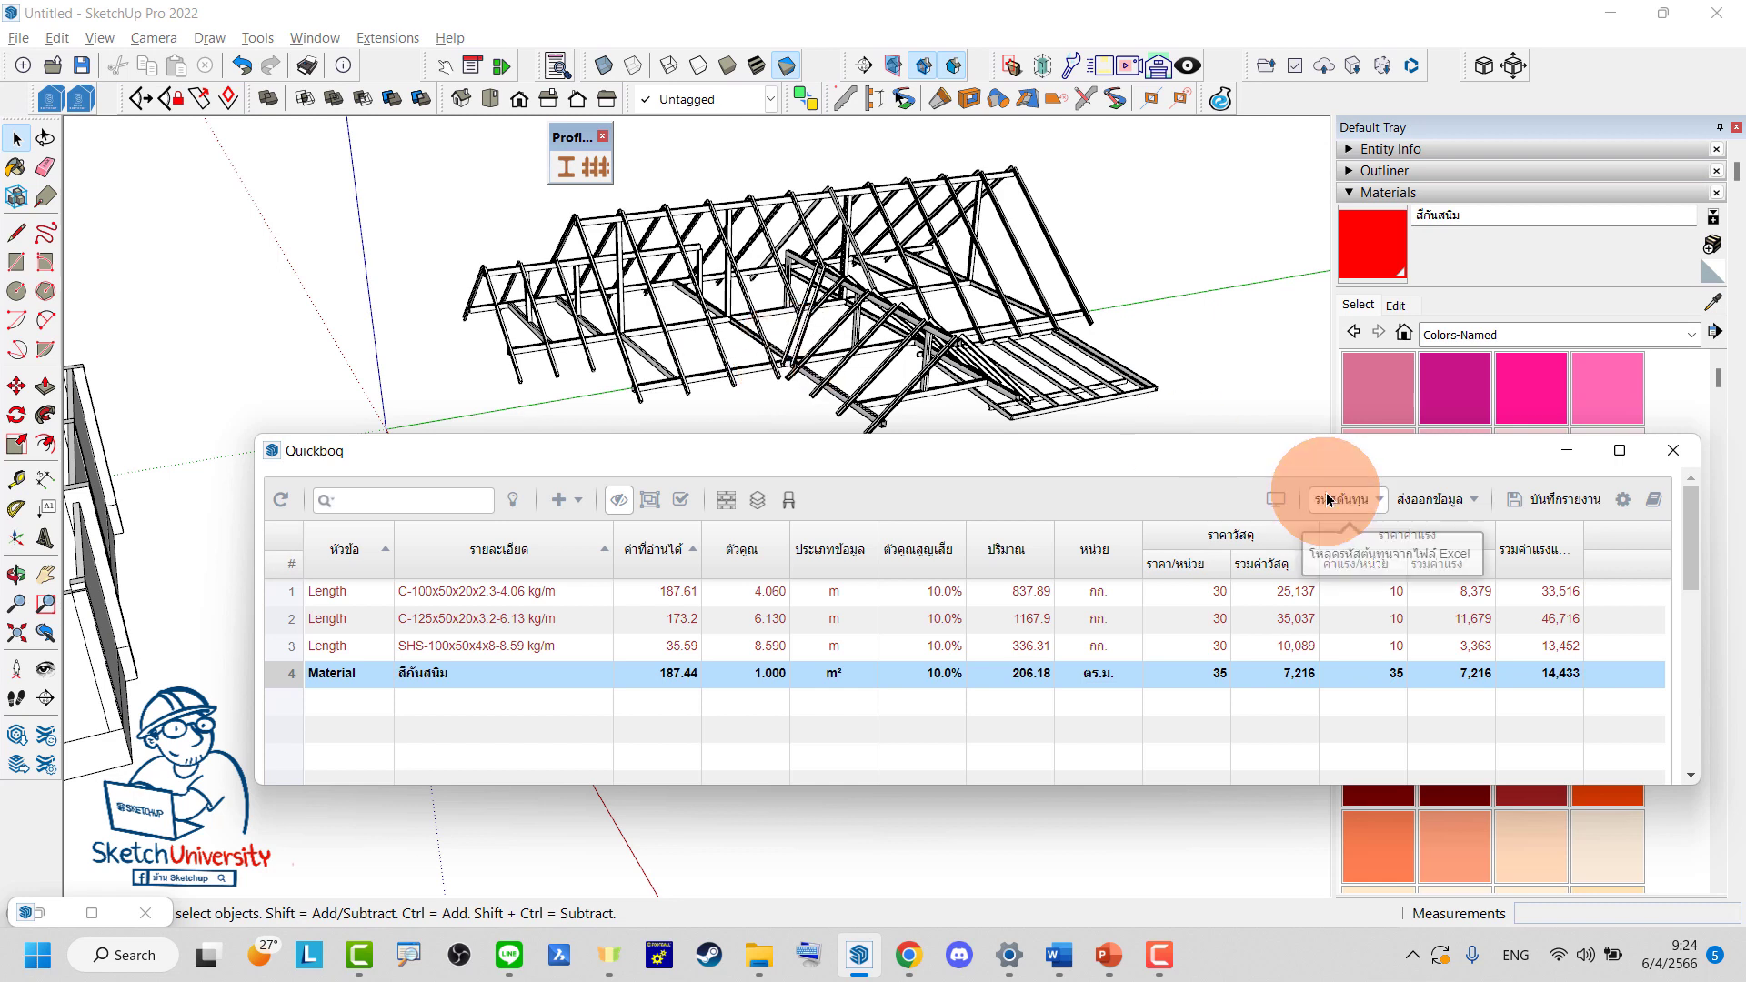
left_click(1335, 549)
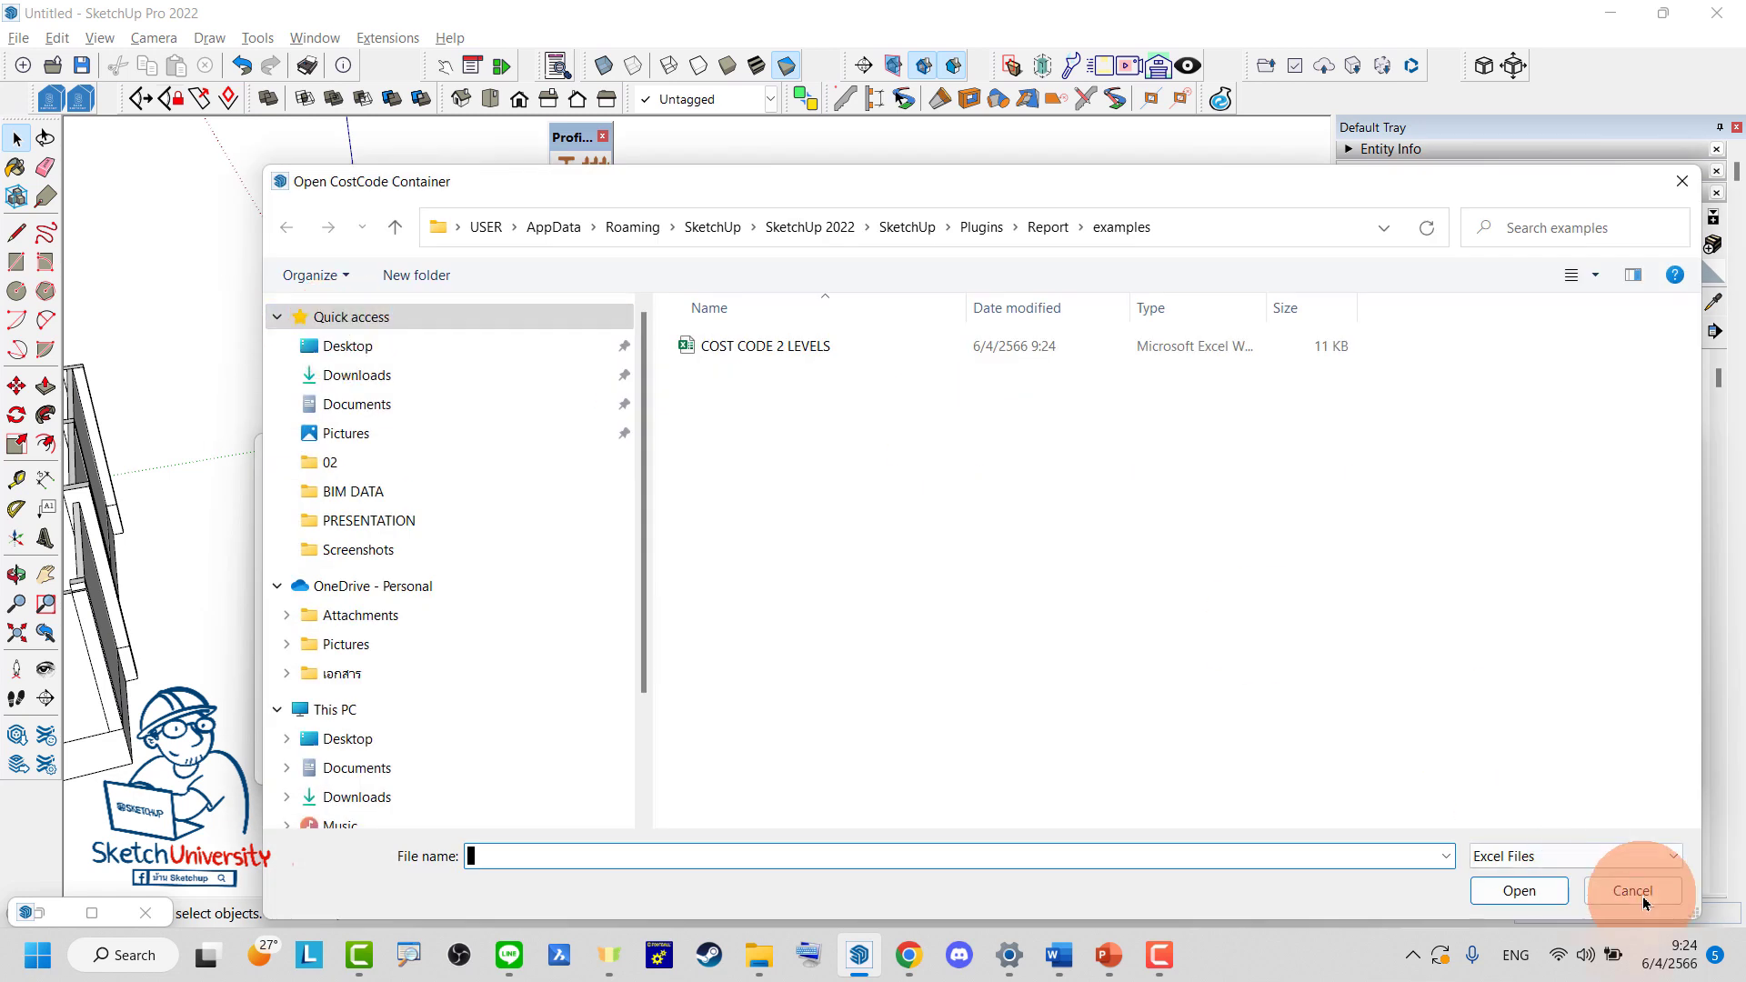
left_click(1632, 890)
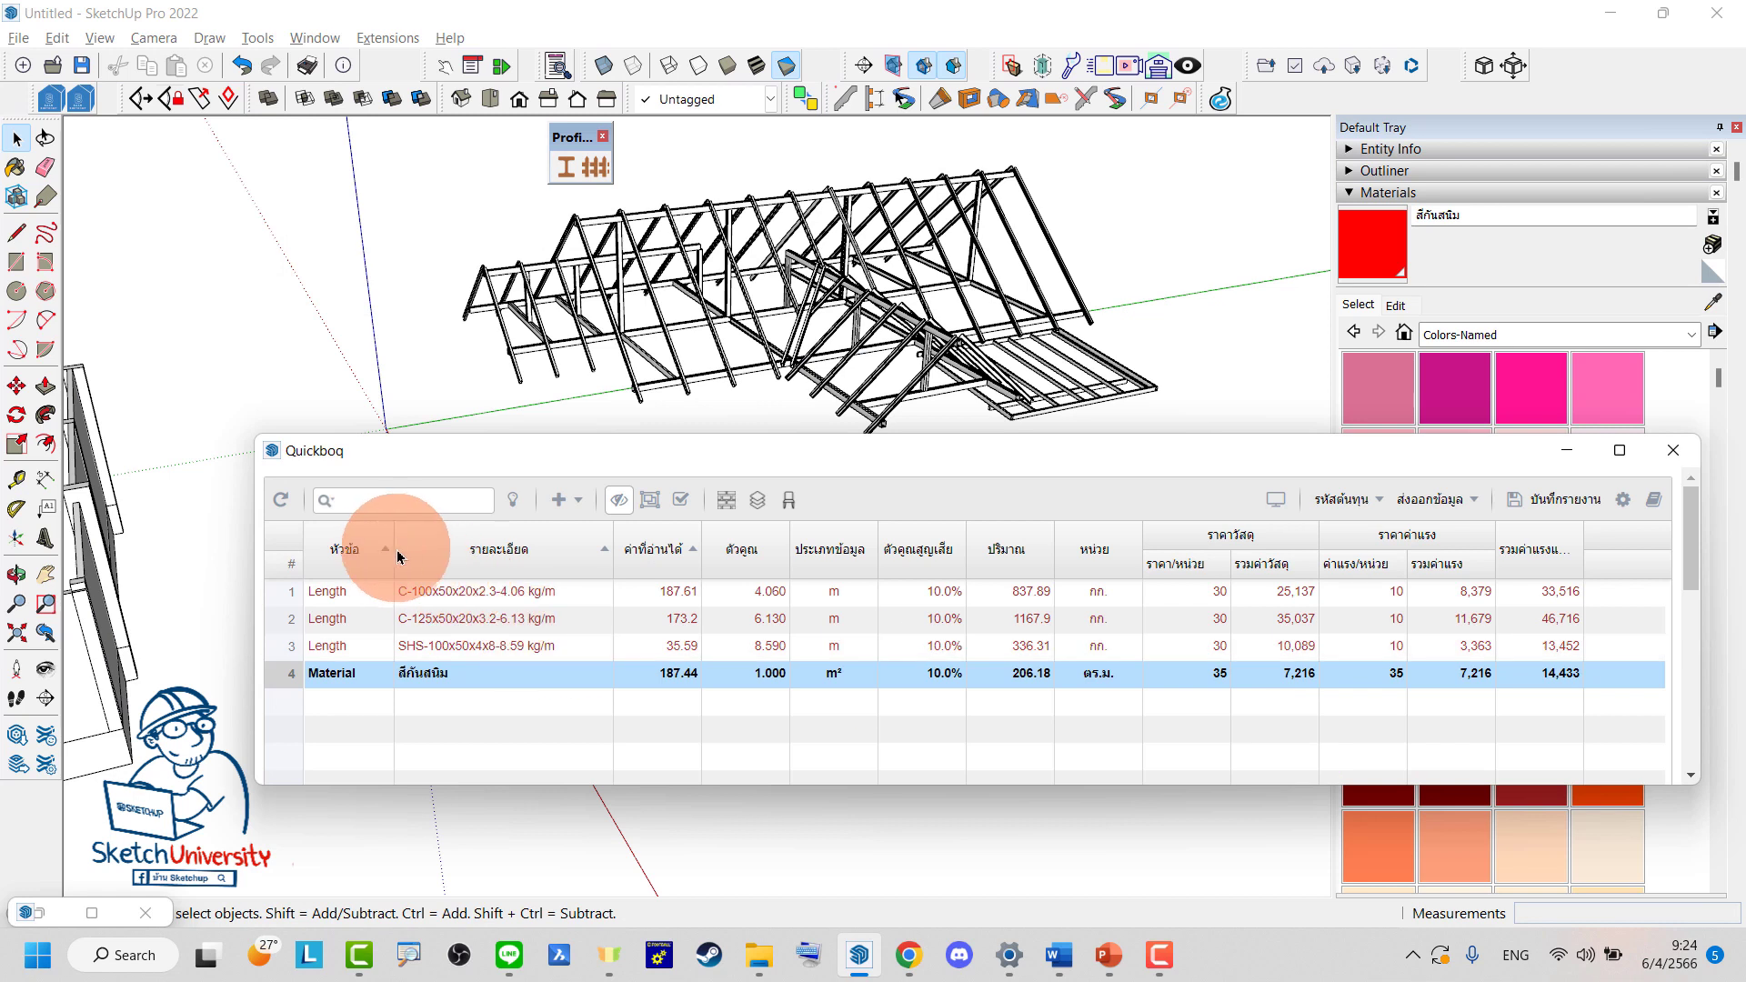
left_click_drag(395, 553, 568, 546)
left_click(477, 587)
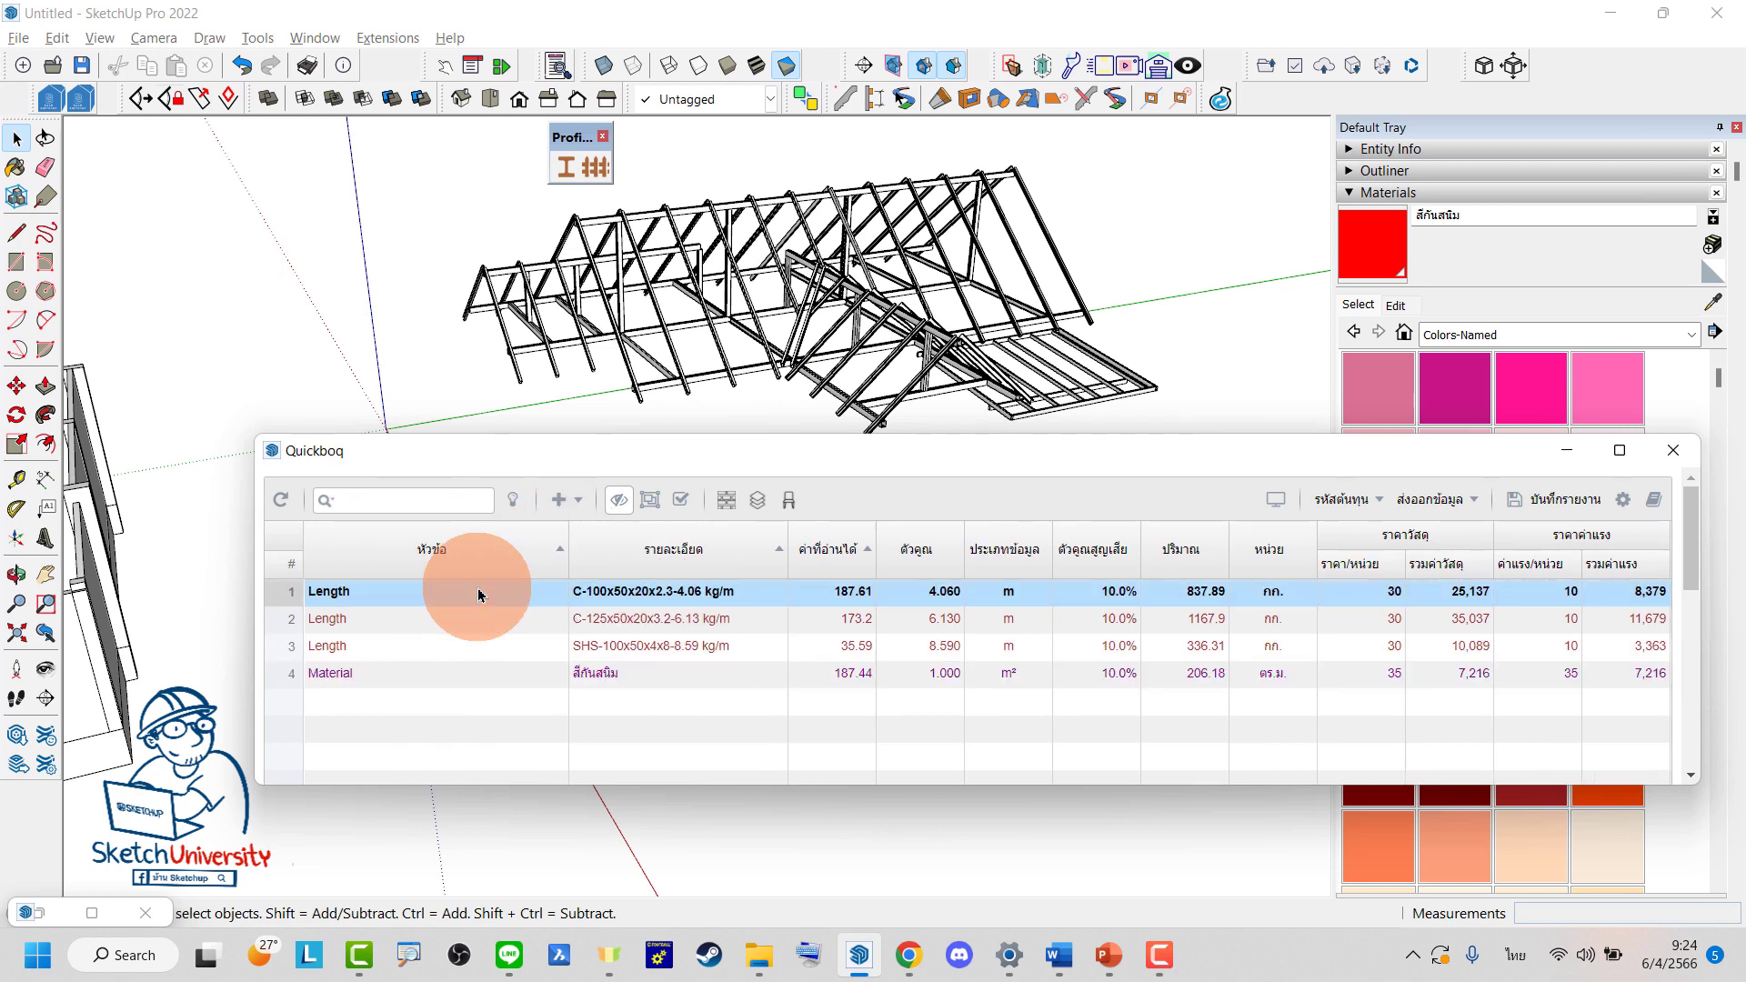
Give row 1 the heading 01.08. งานโครงสร้างเหล็กรูปพรรณ and widen the หัวข้อ column
double_click(478, 588)
type("เห")
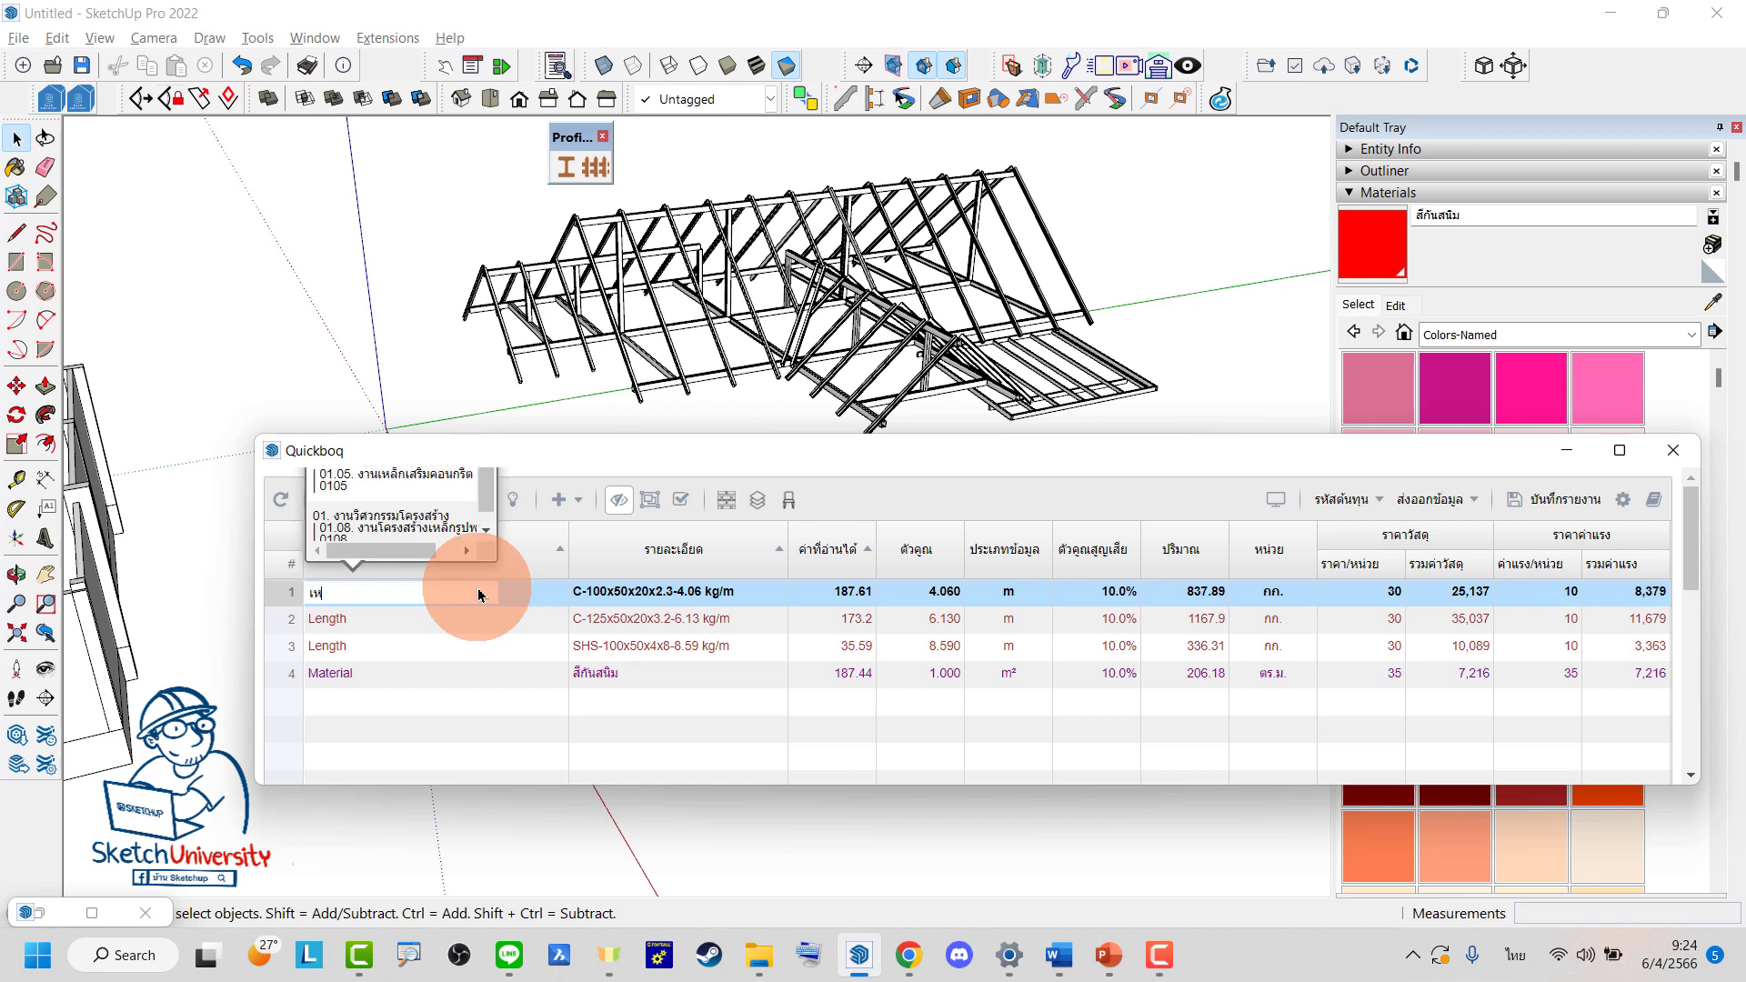
left_click(410, 532)
key("Return")
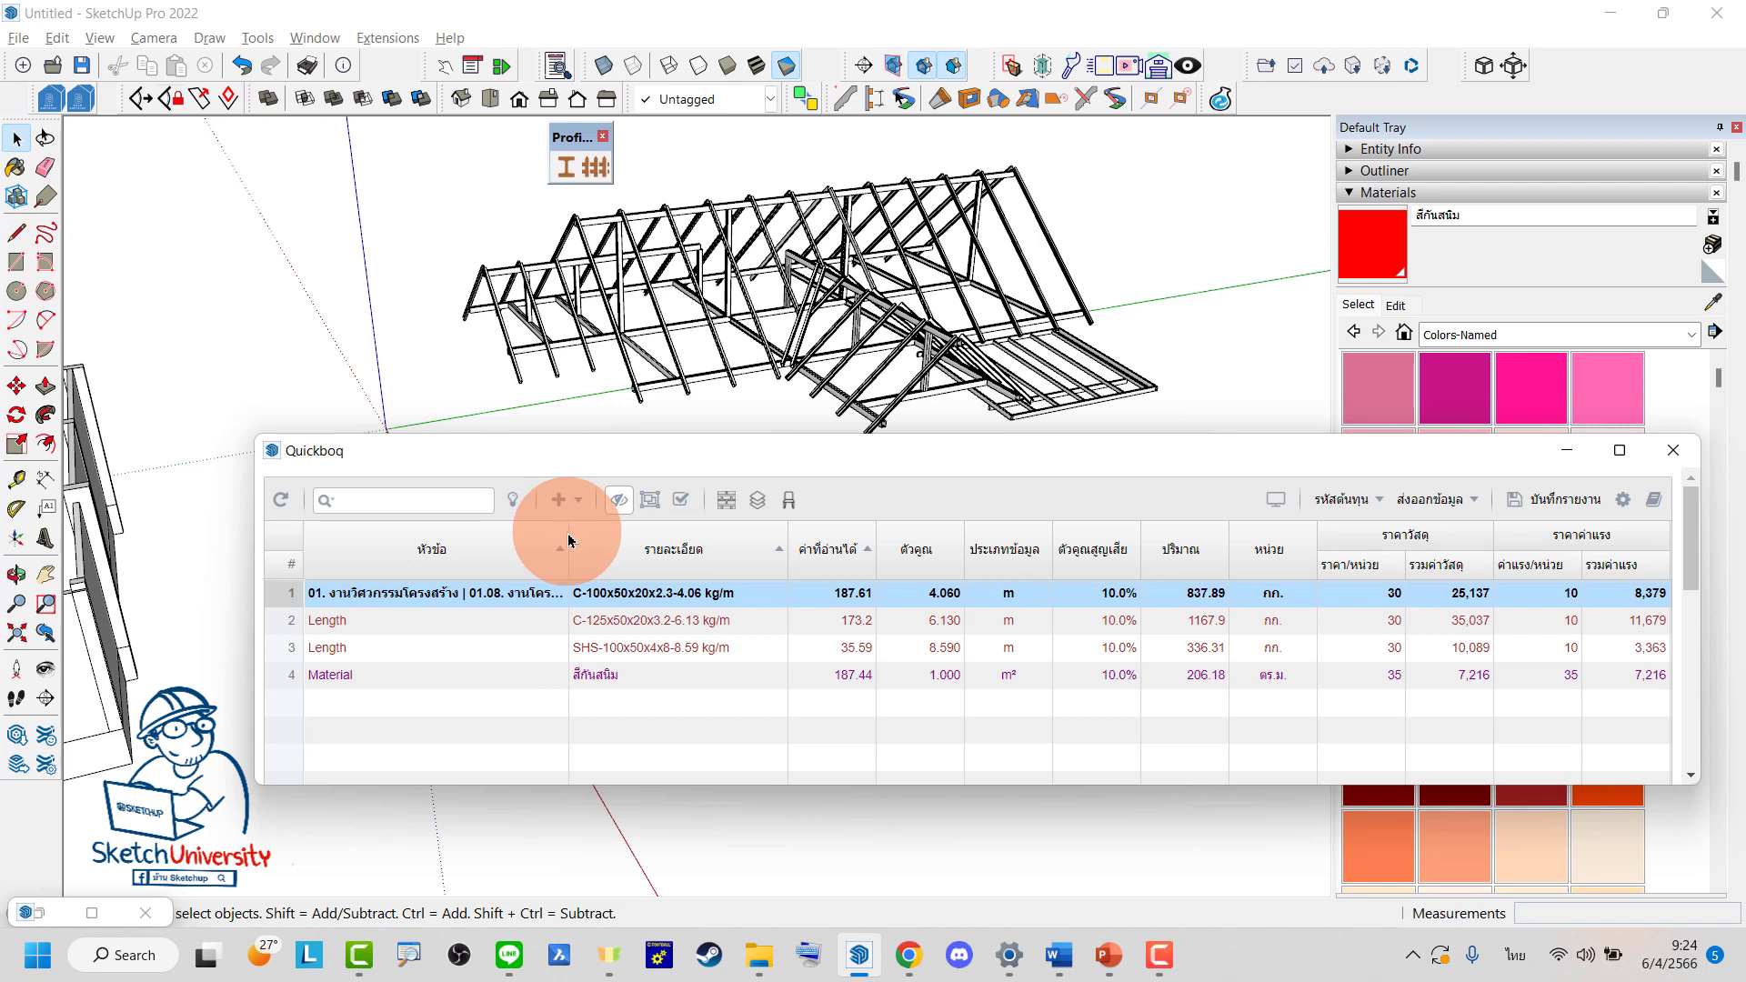
left_click_drag(568, 540, 787, 546)
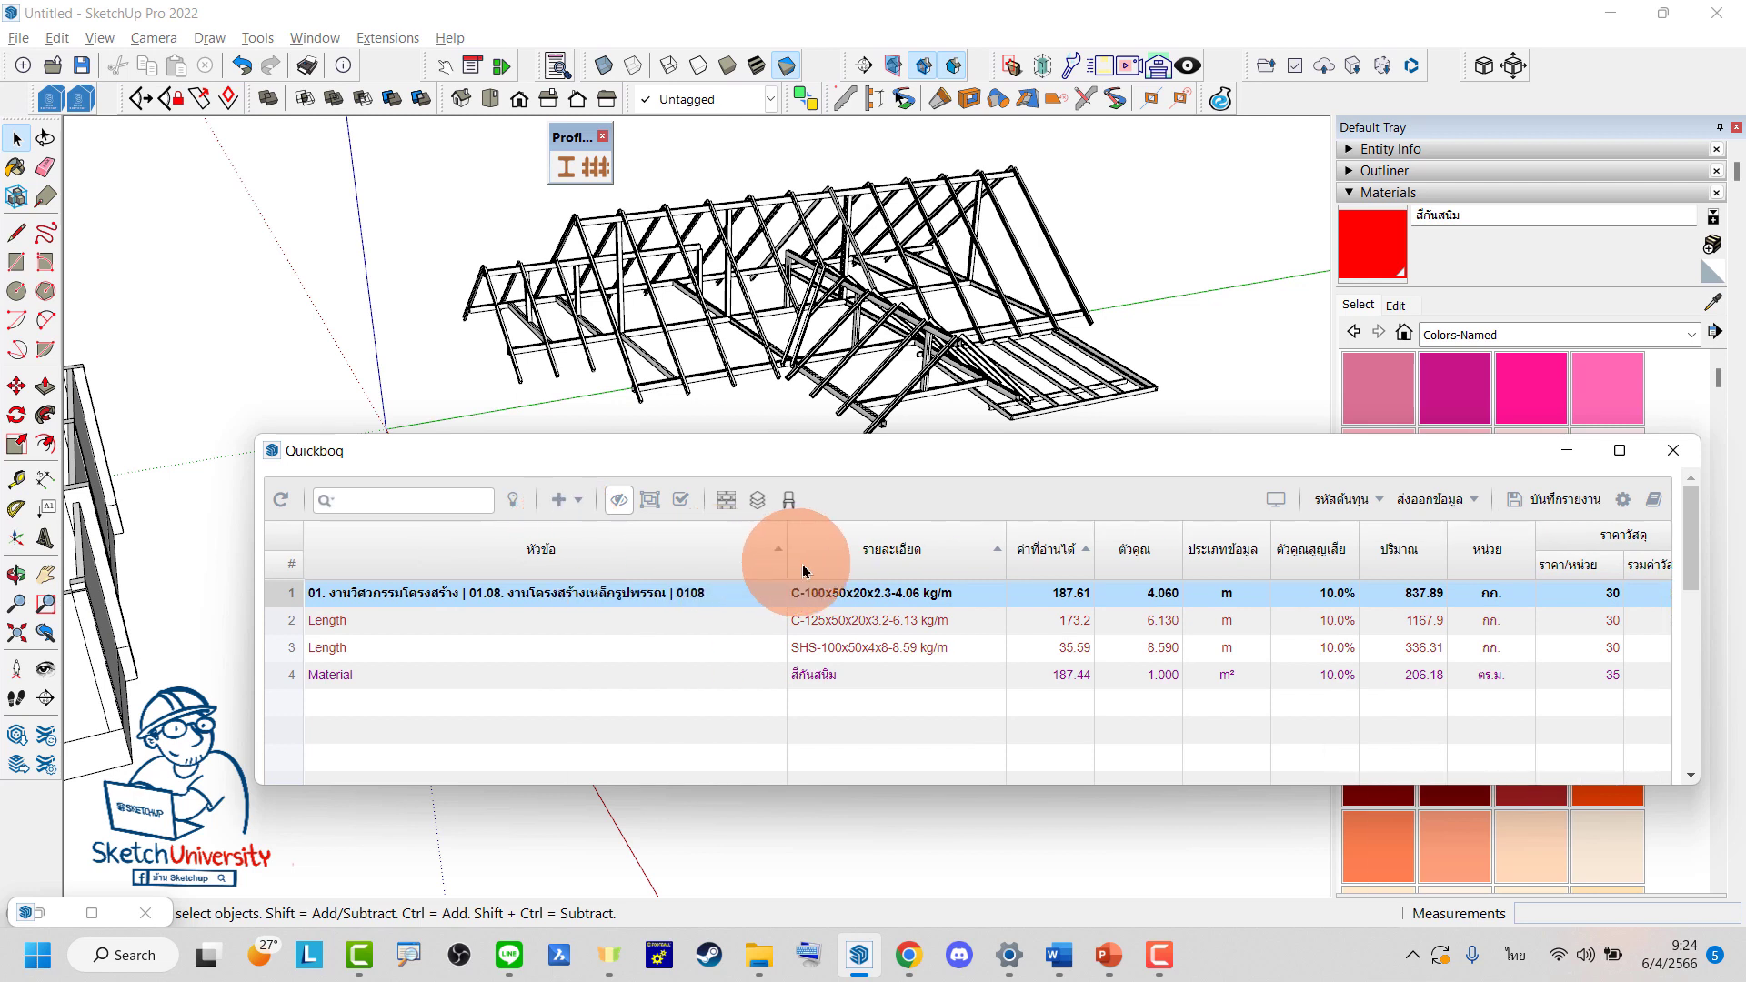
Assign cost code 0108 to row 2, switching keyboard input to English
left_click(567, 626)
key("BackSpace")
key("alt+shift")
type("0108")
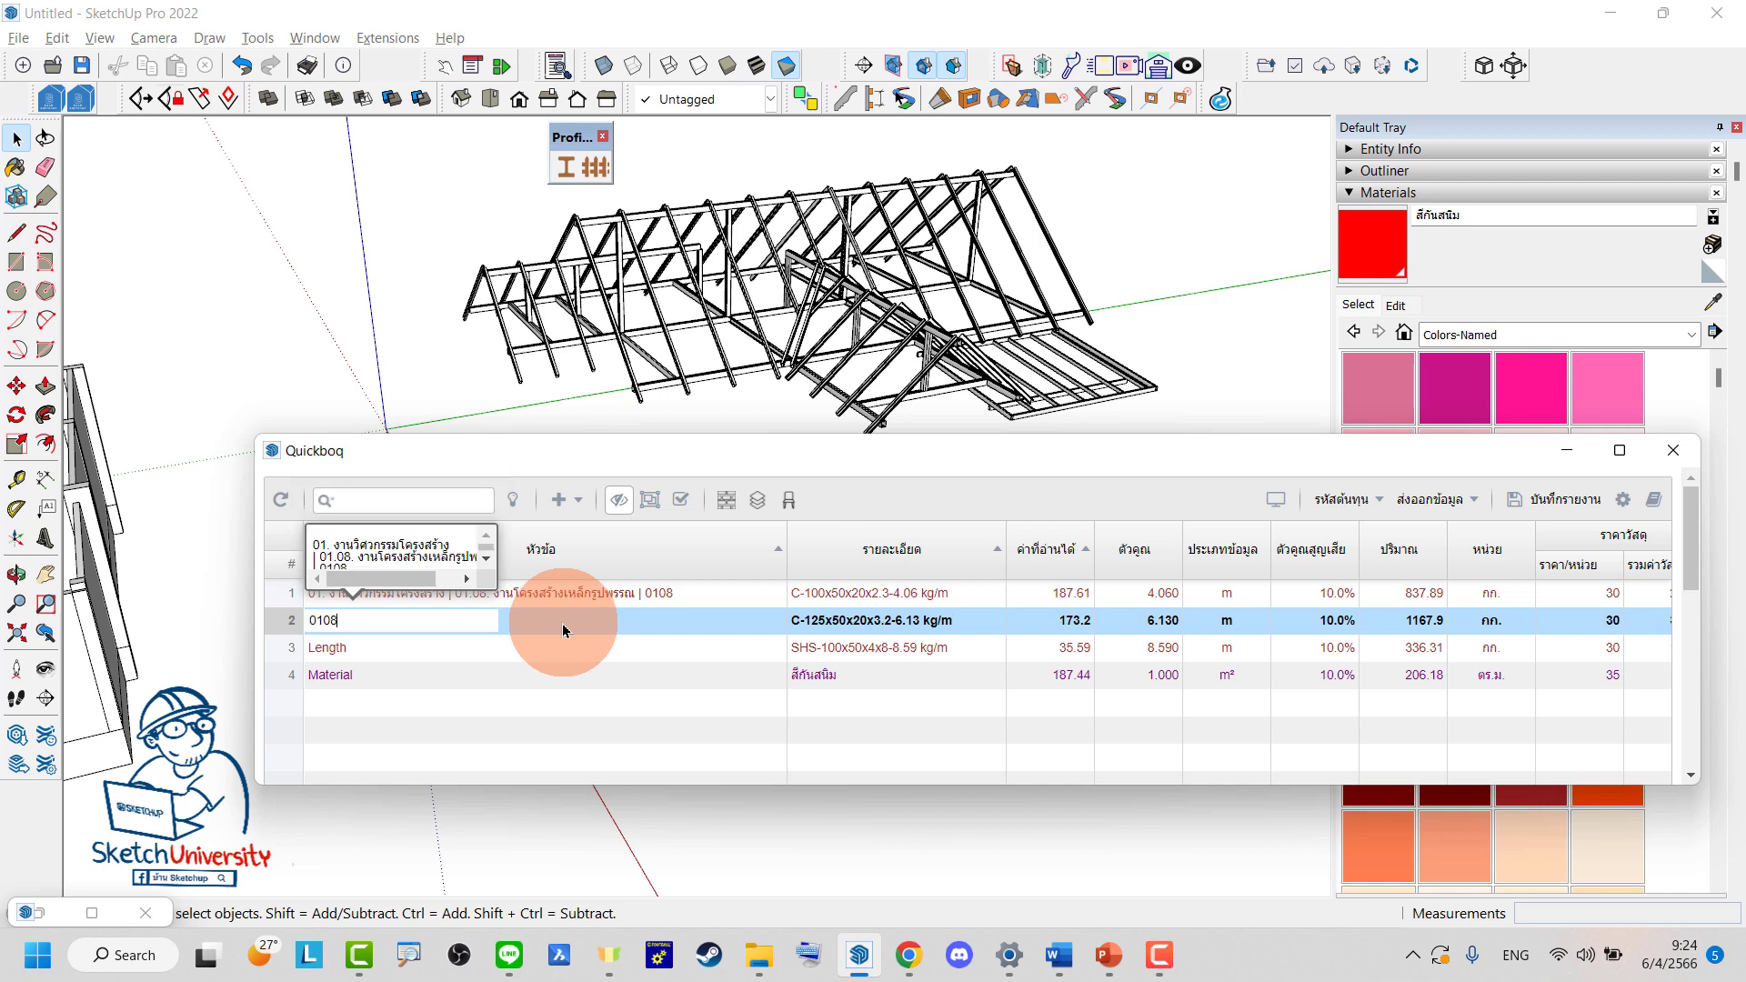
left_click(445, 555)
Assign cost code 0108 to rows 3 and 4
left_click(437, 652)
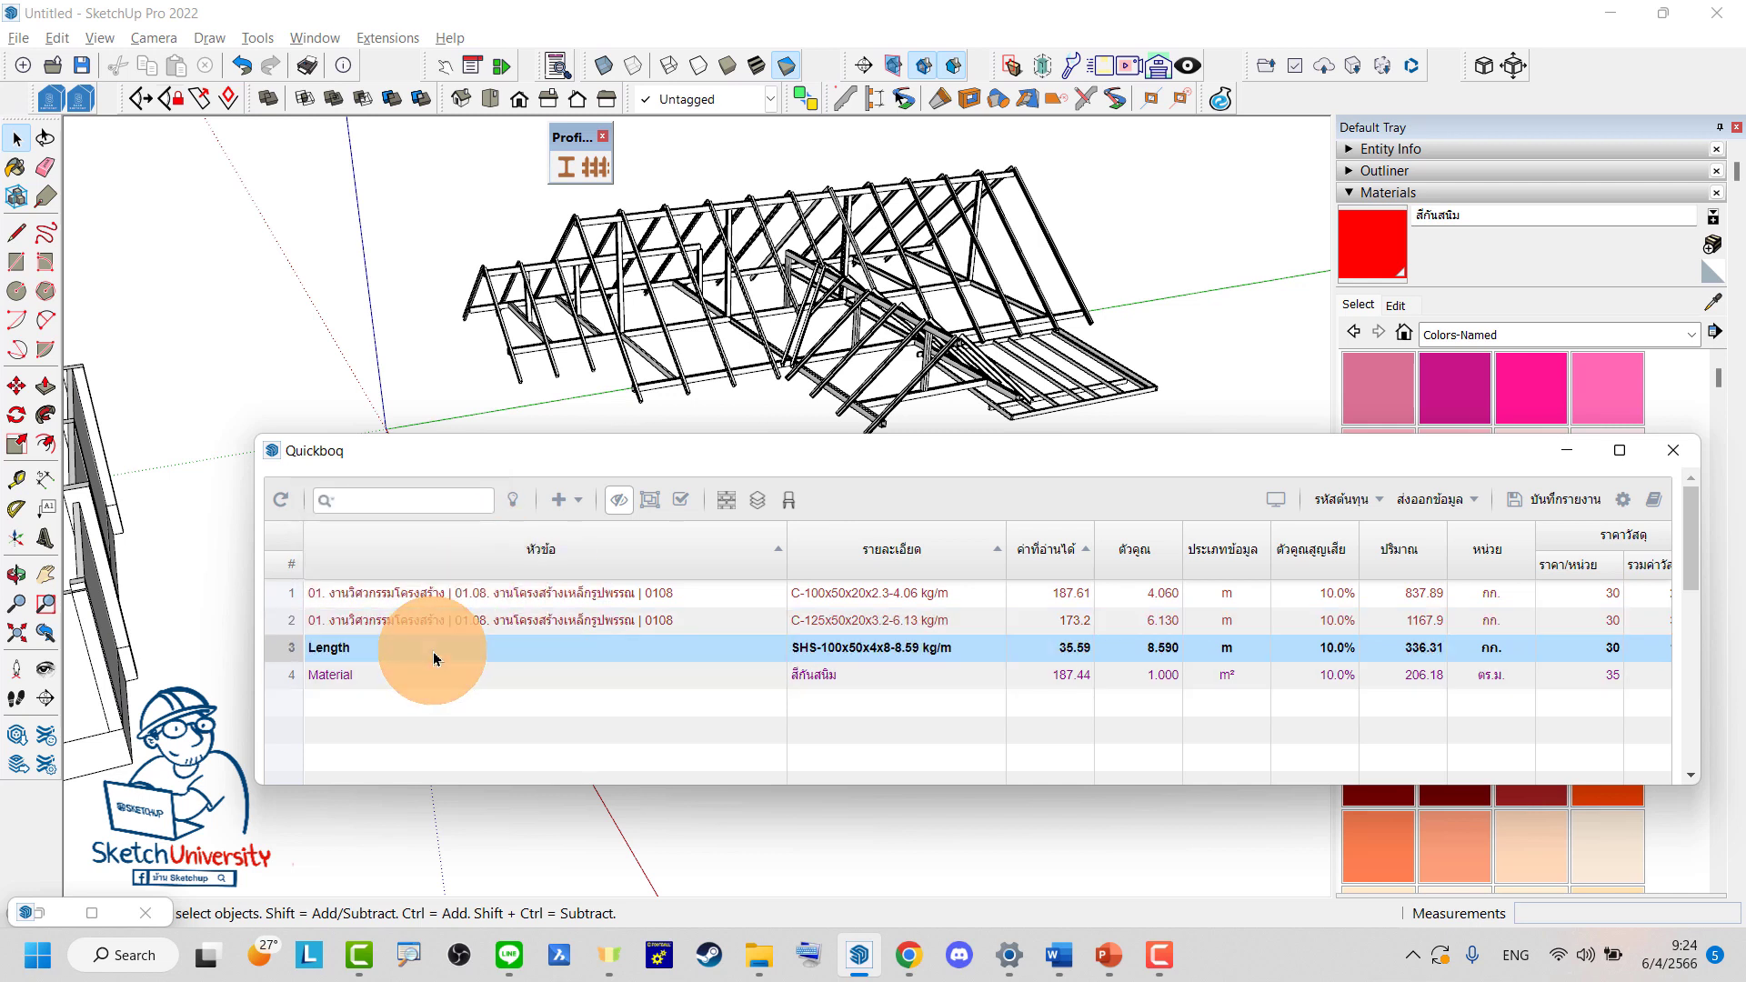
type("0108")
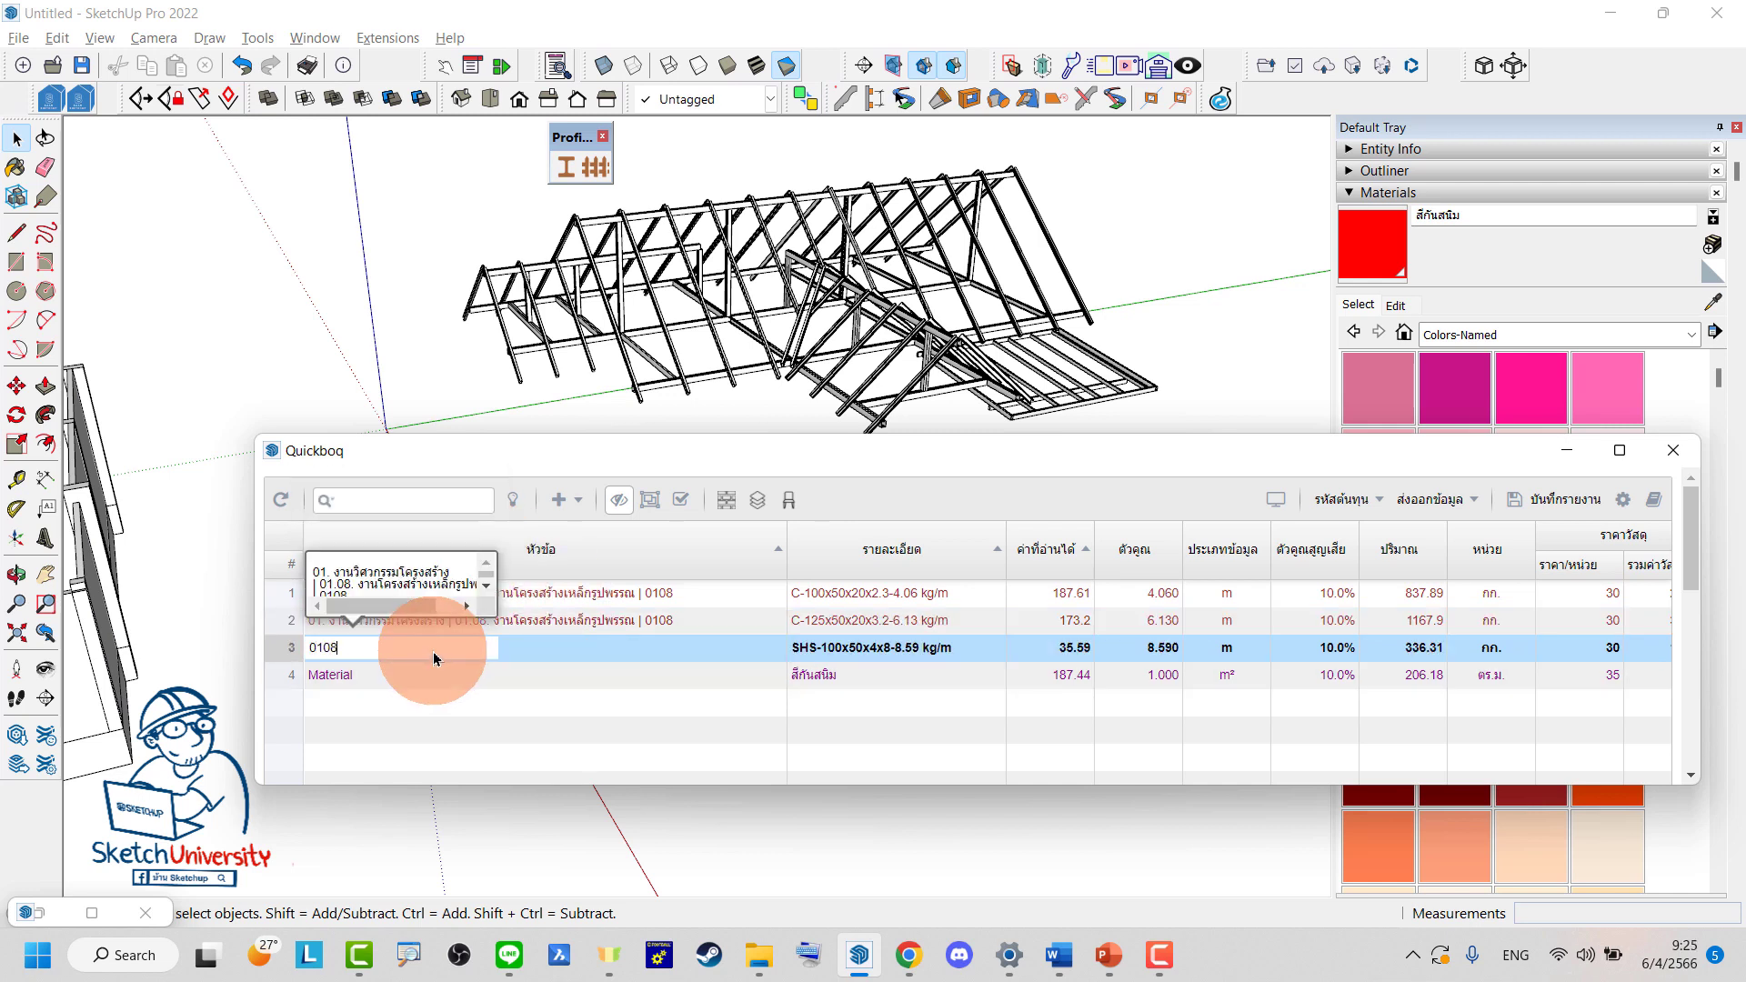
left_click(389, 574)
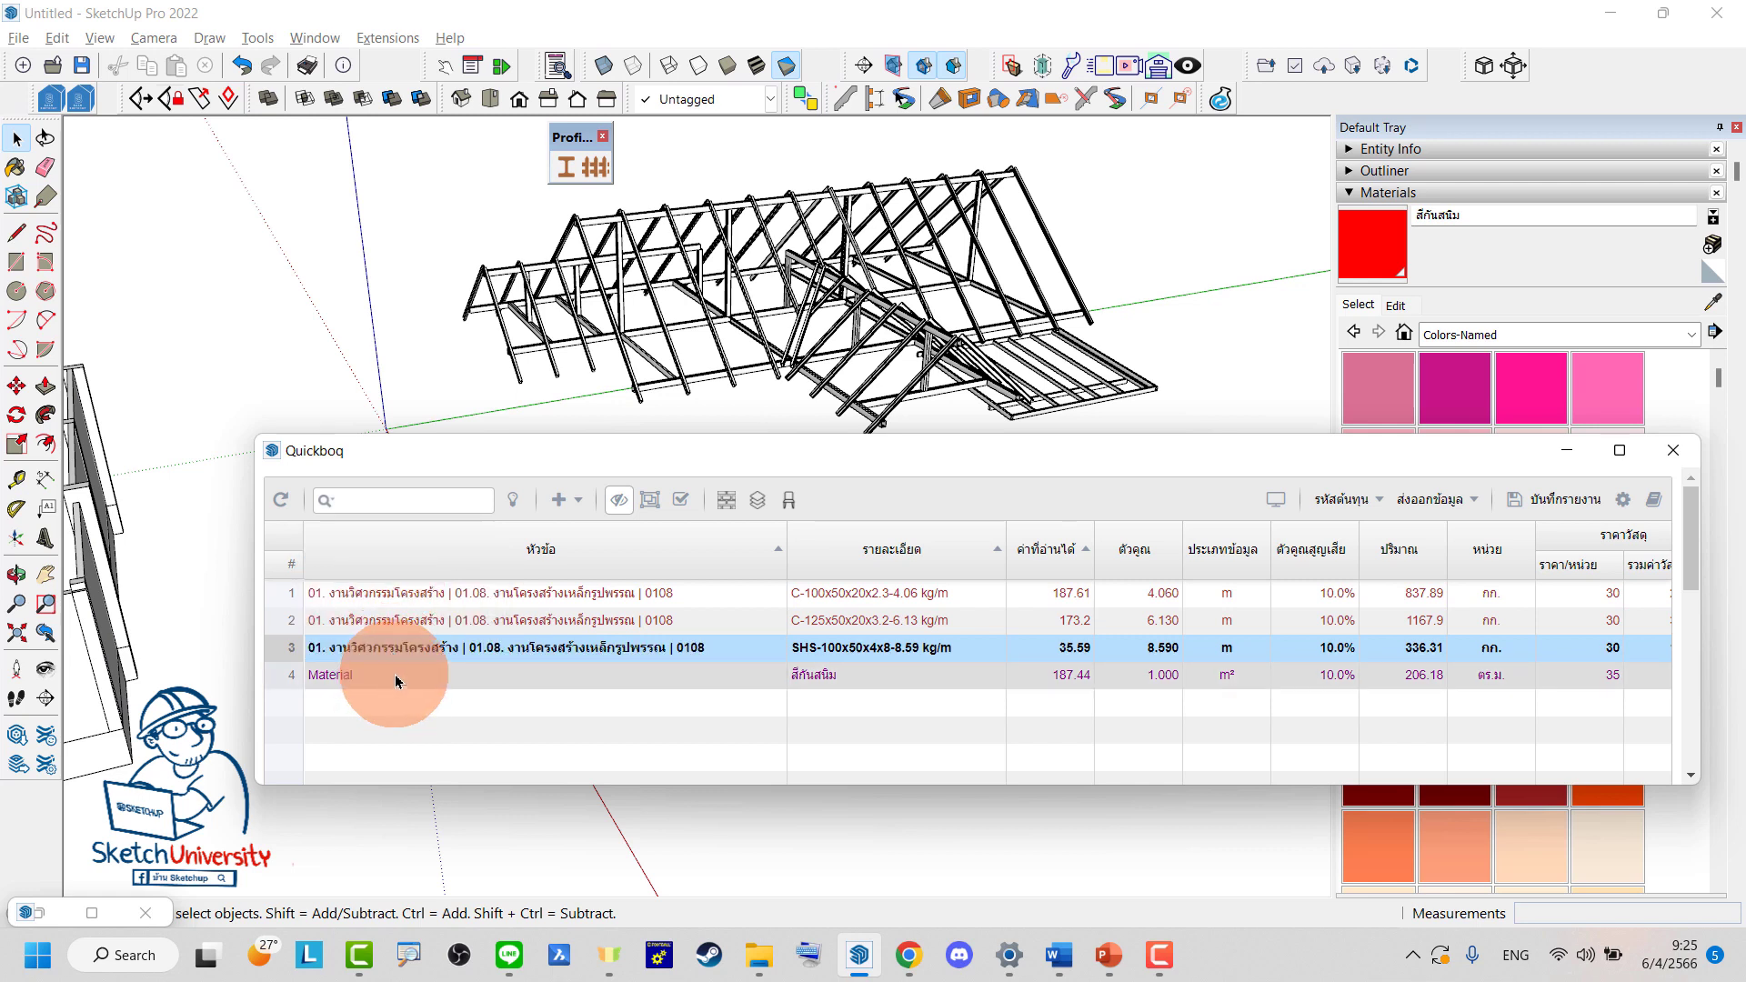
left_click(396, 679)
type("10")
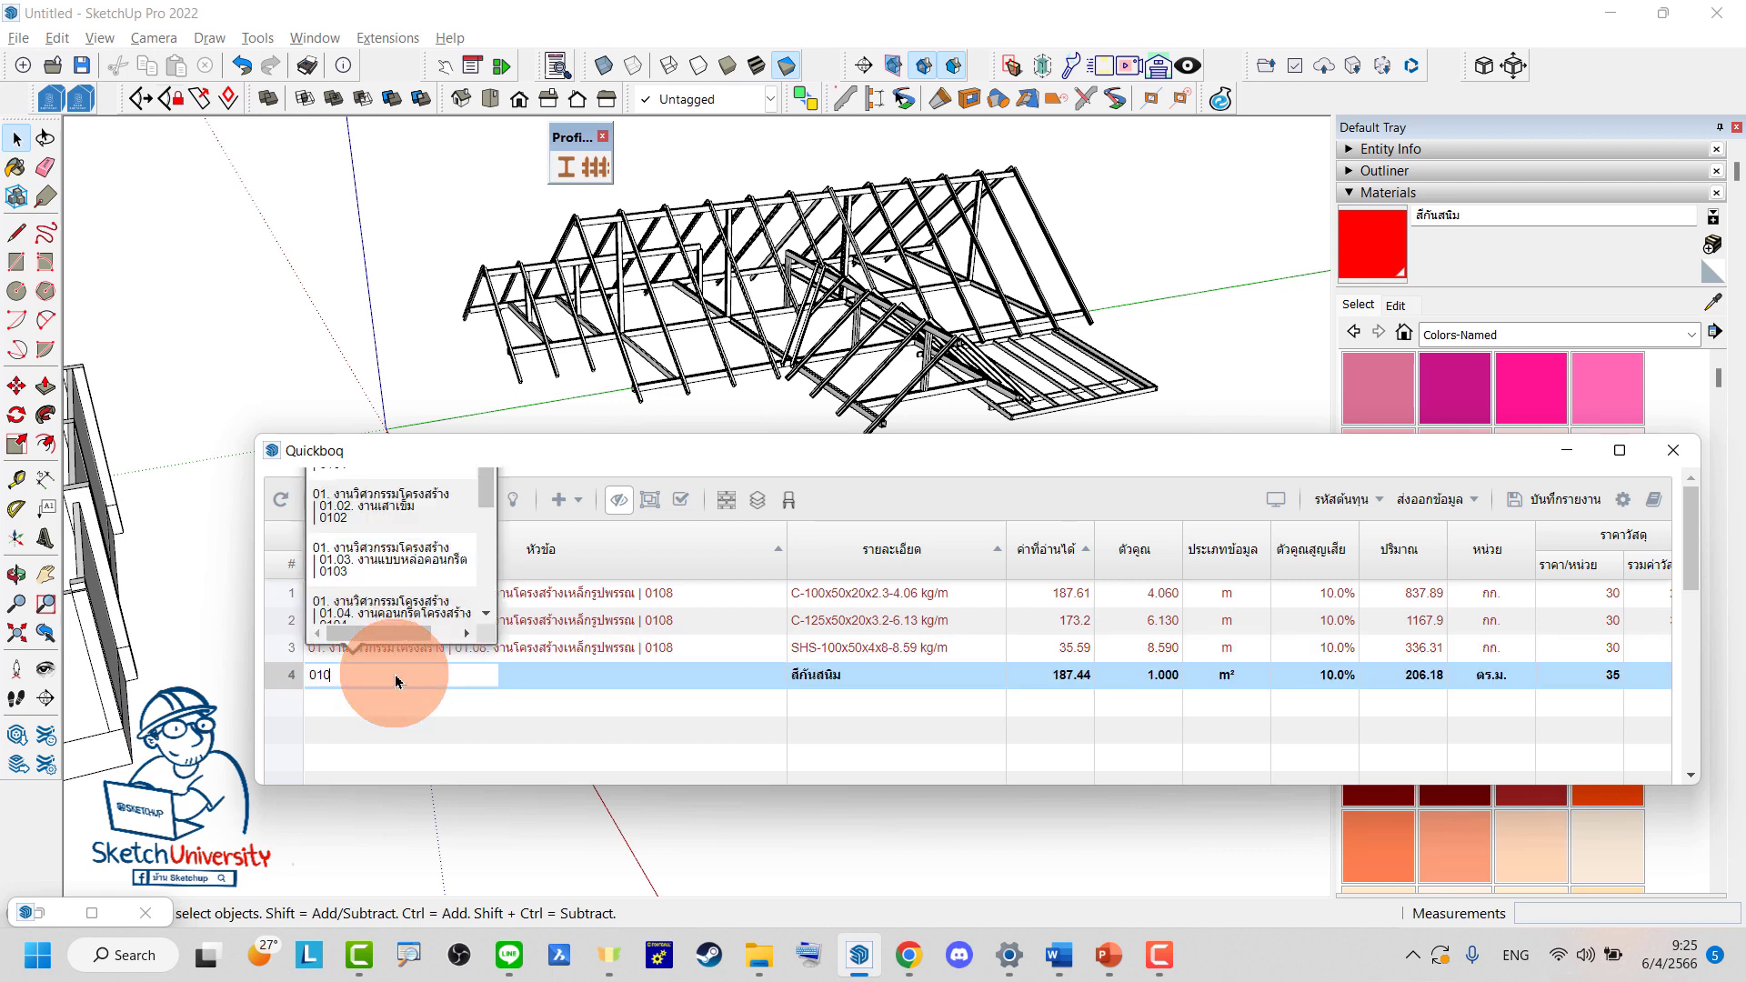
type("8")
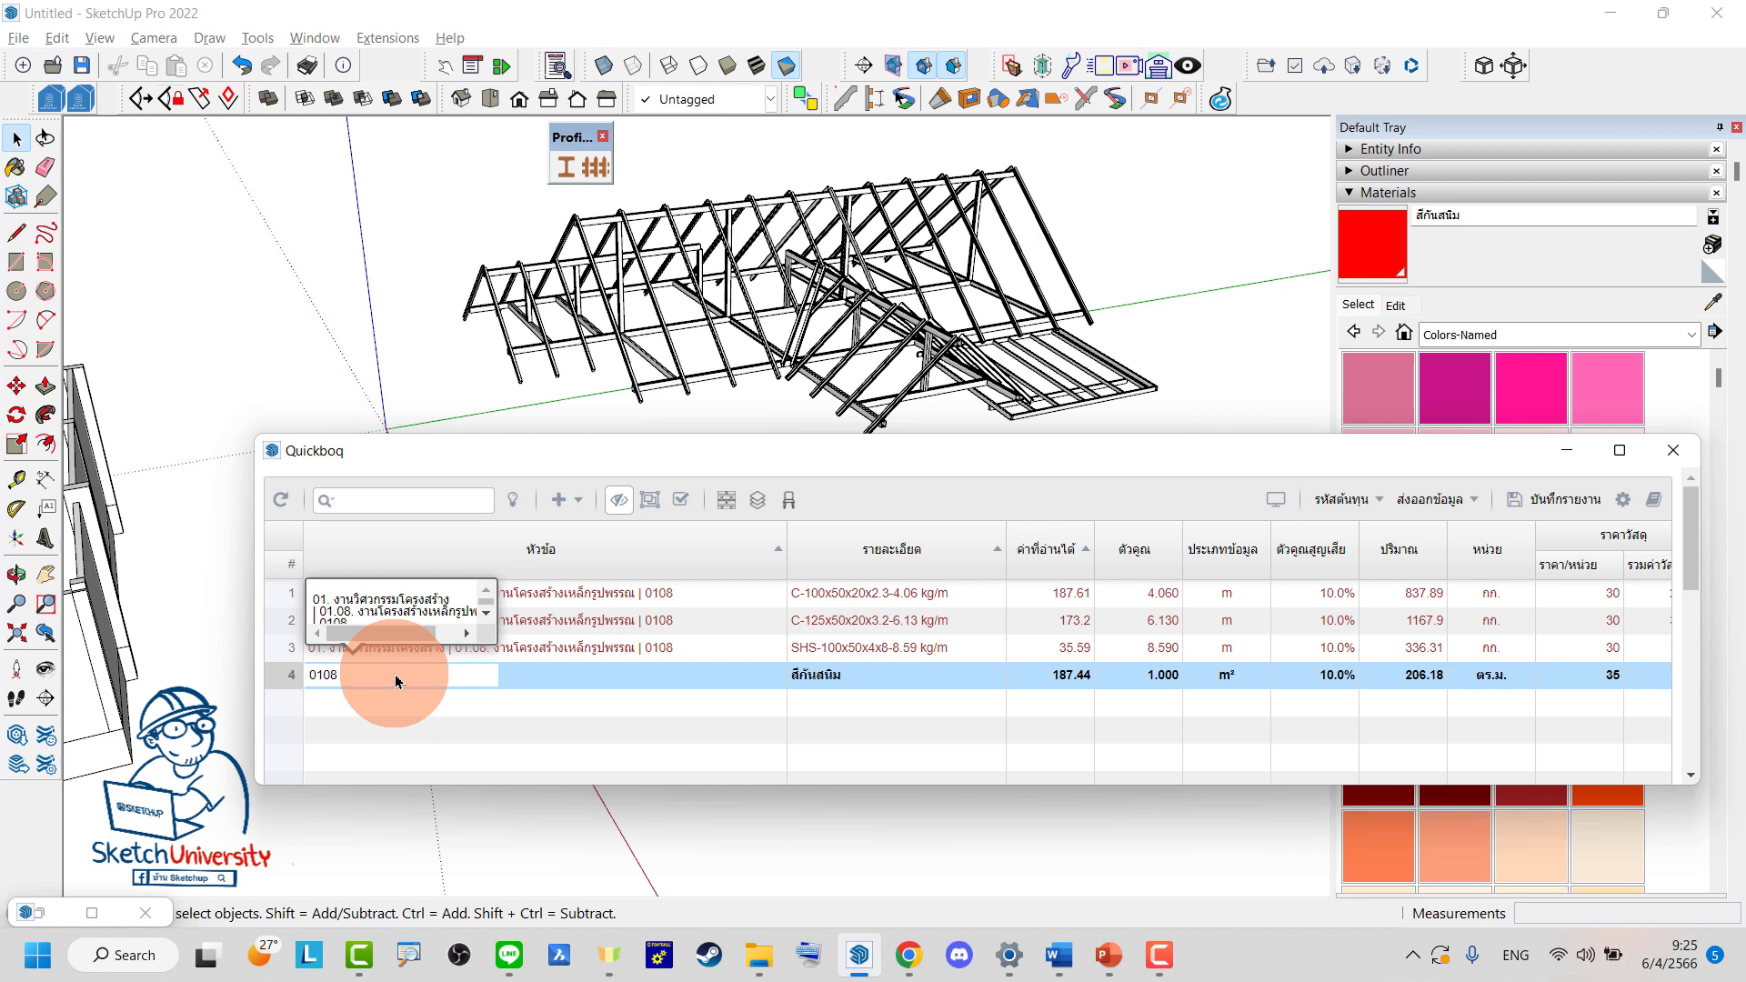
left_click(391, 609)
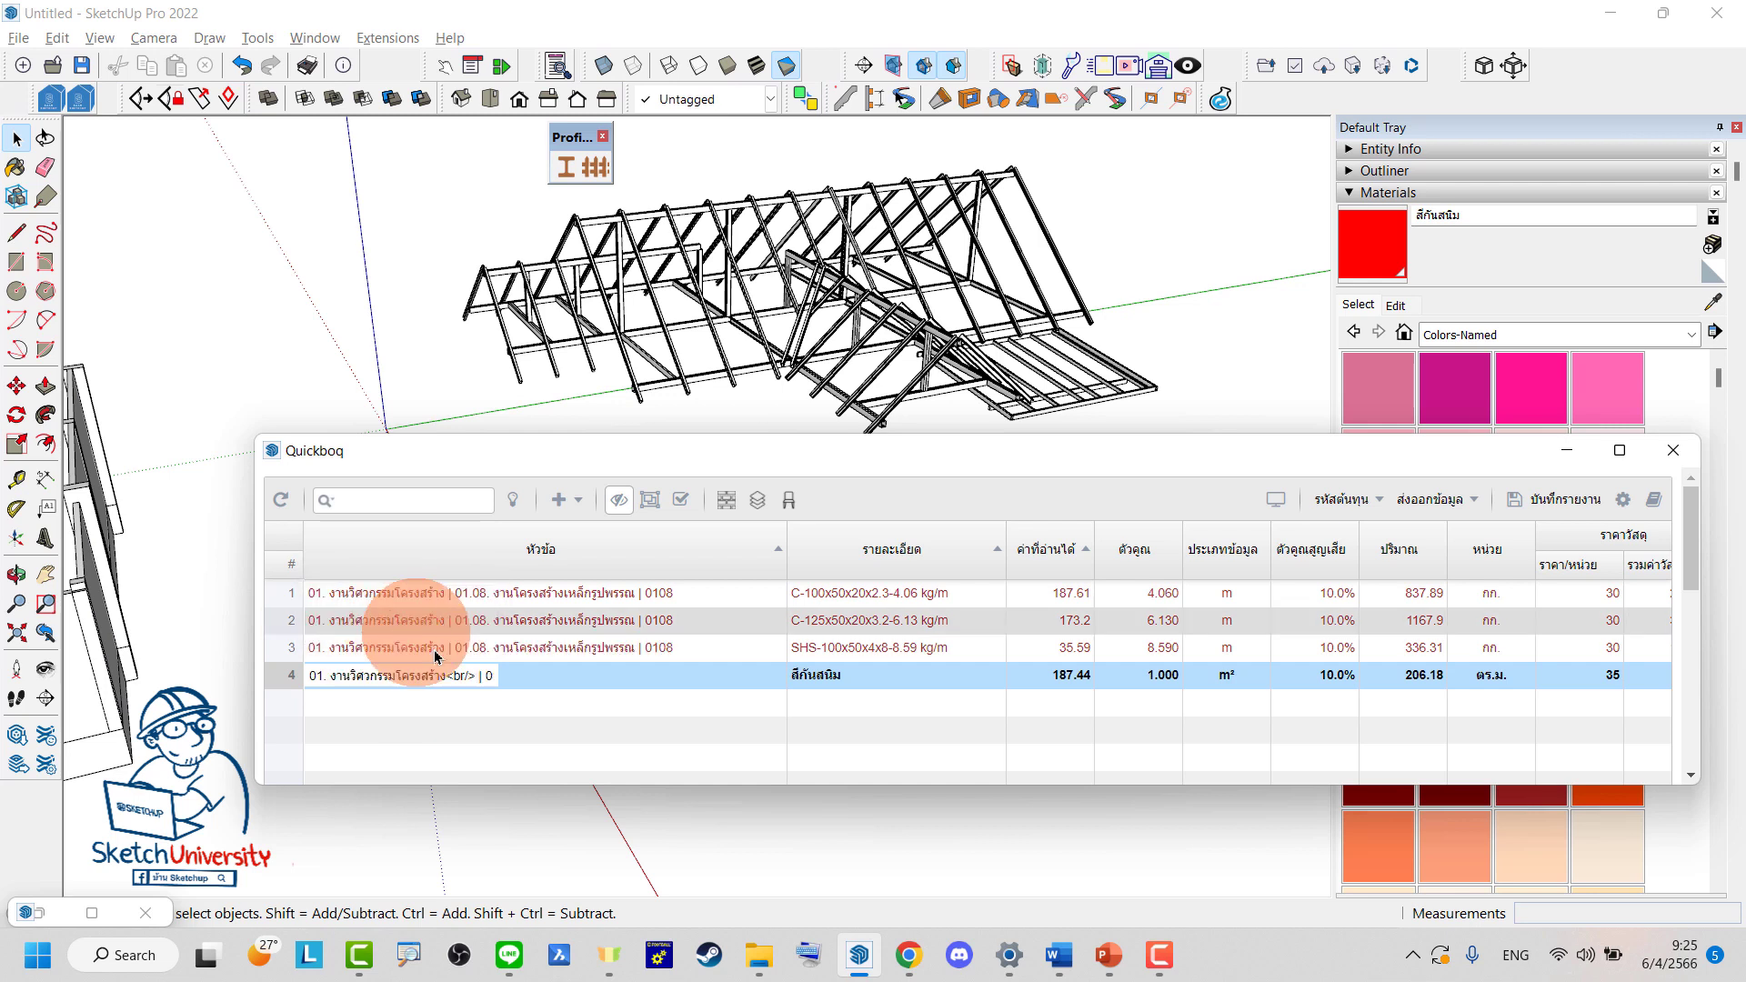
left_click(491, 727)
left_click(890, 406)
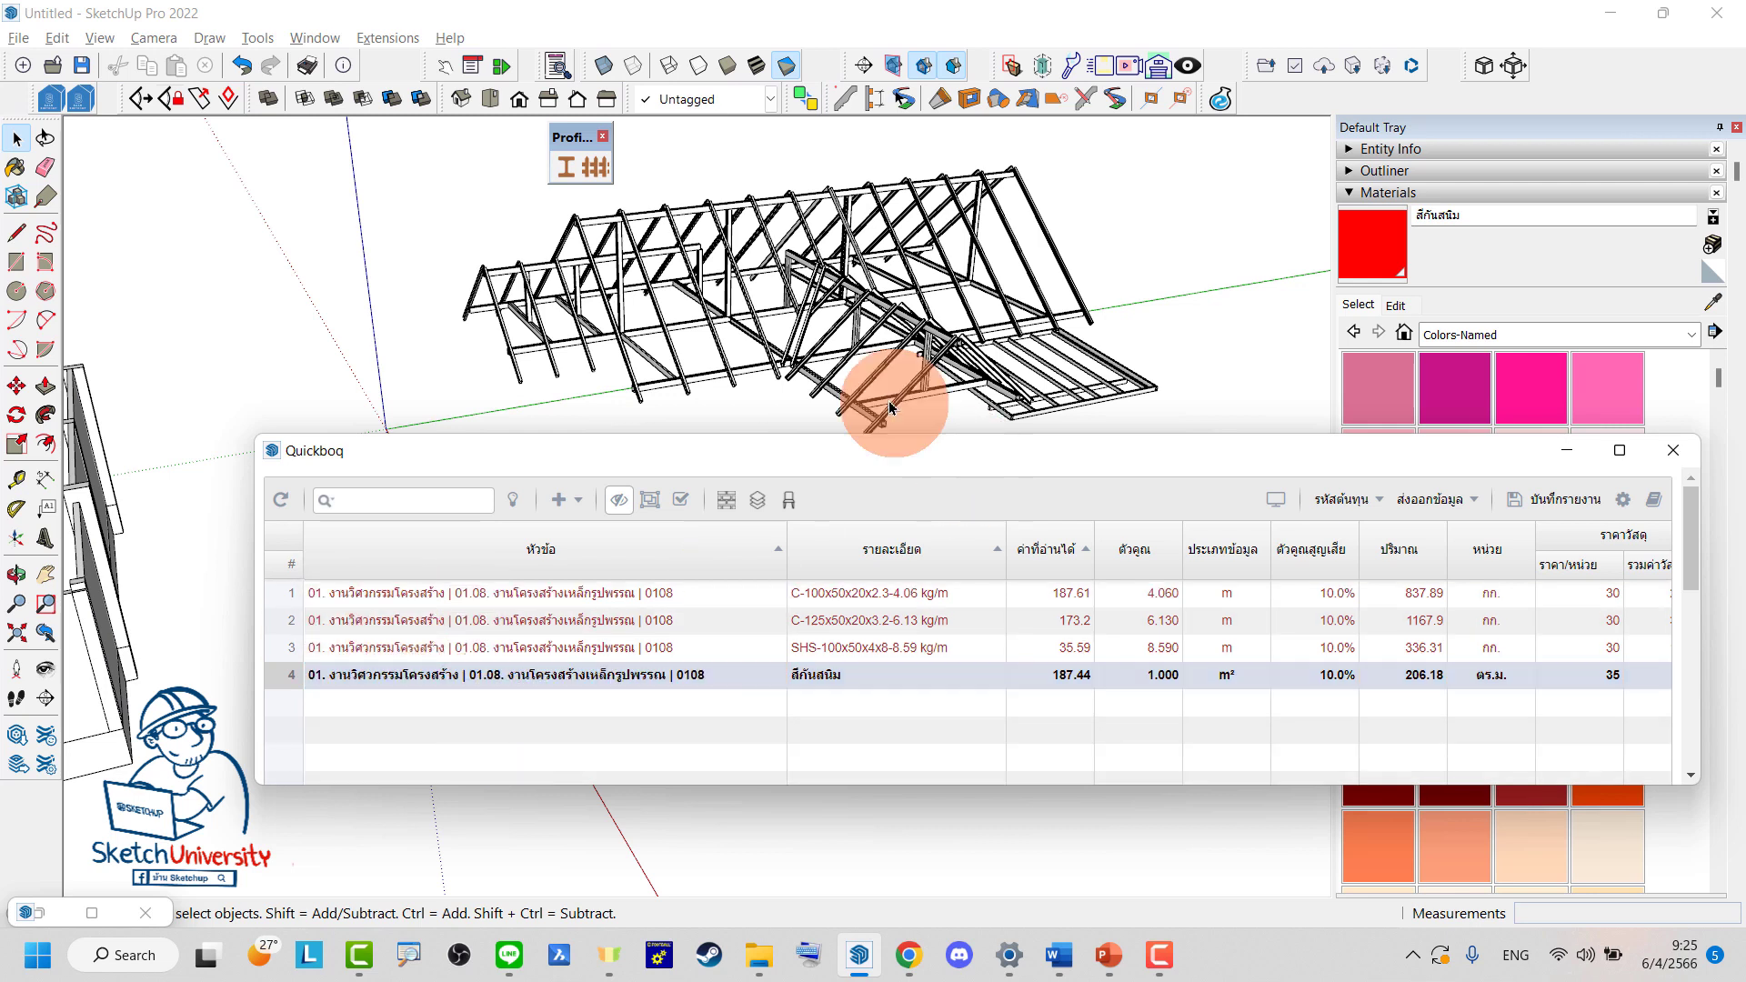
Enlarge the Quickboq window and show the grouped cost-code presentation view
left_click_drag(965, 450, 760, 336)
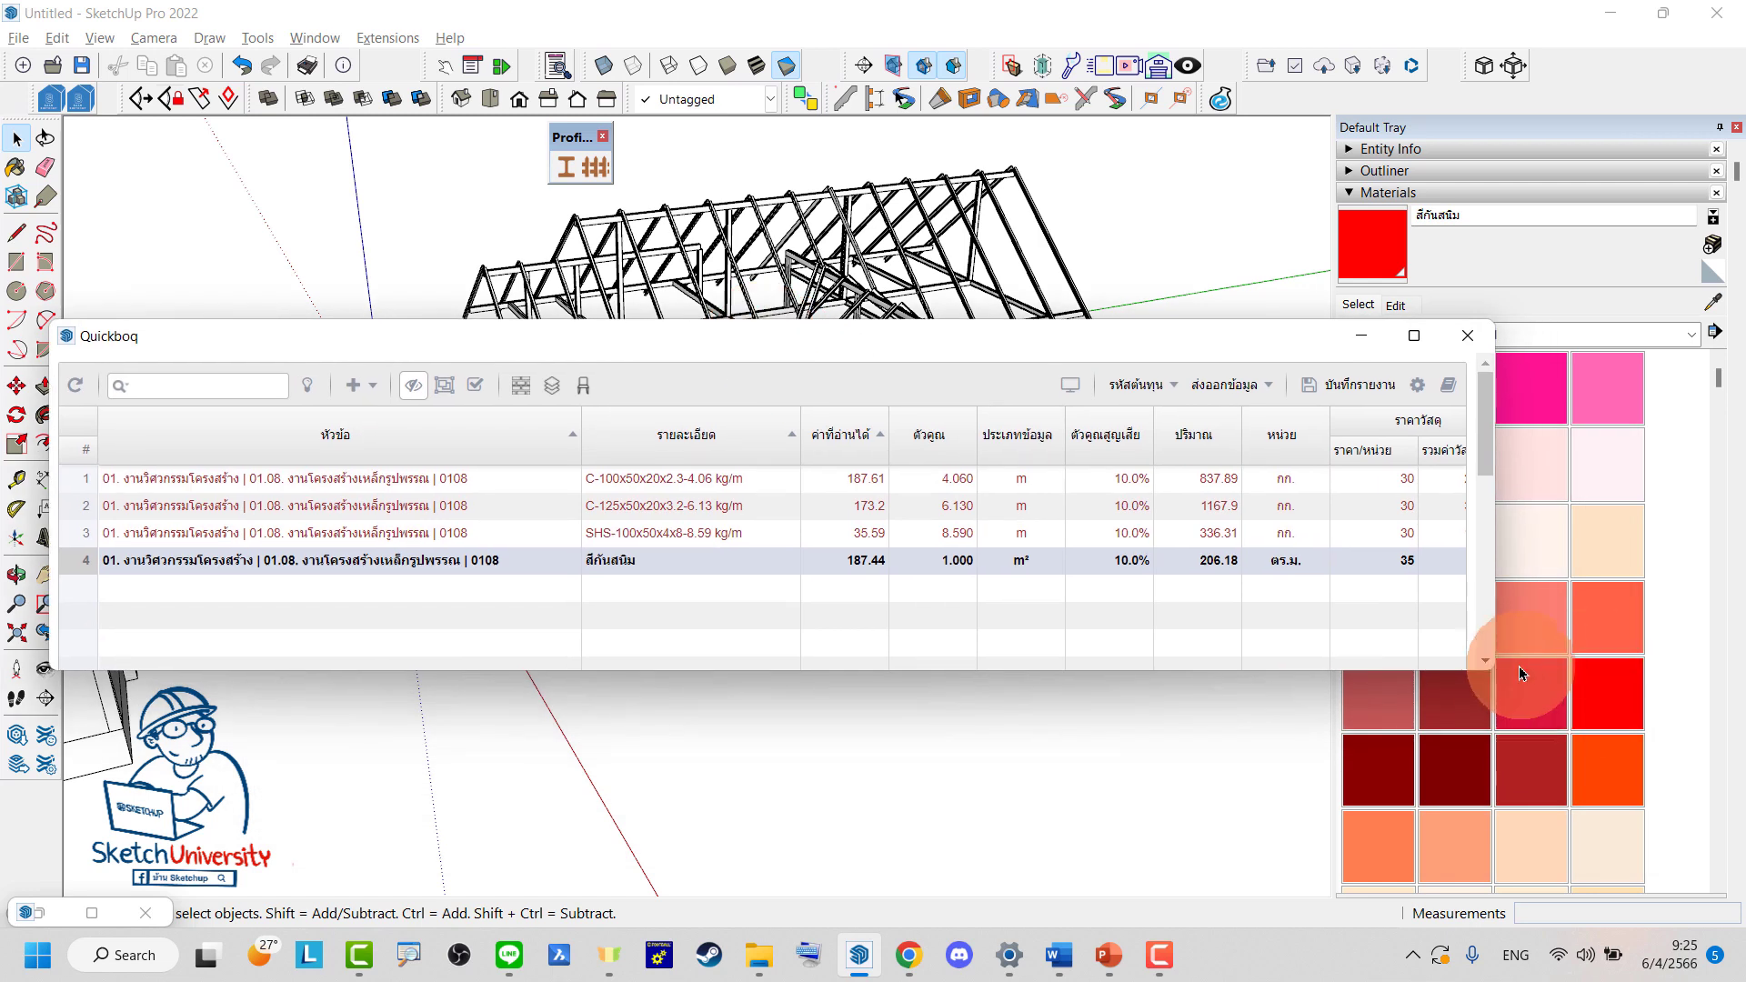
left_click_drag(1519, 673, 1725, 765)
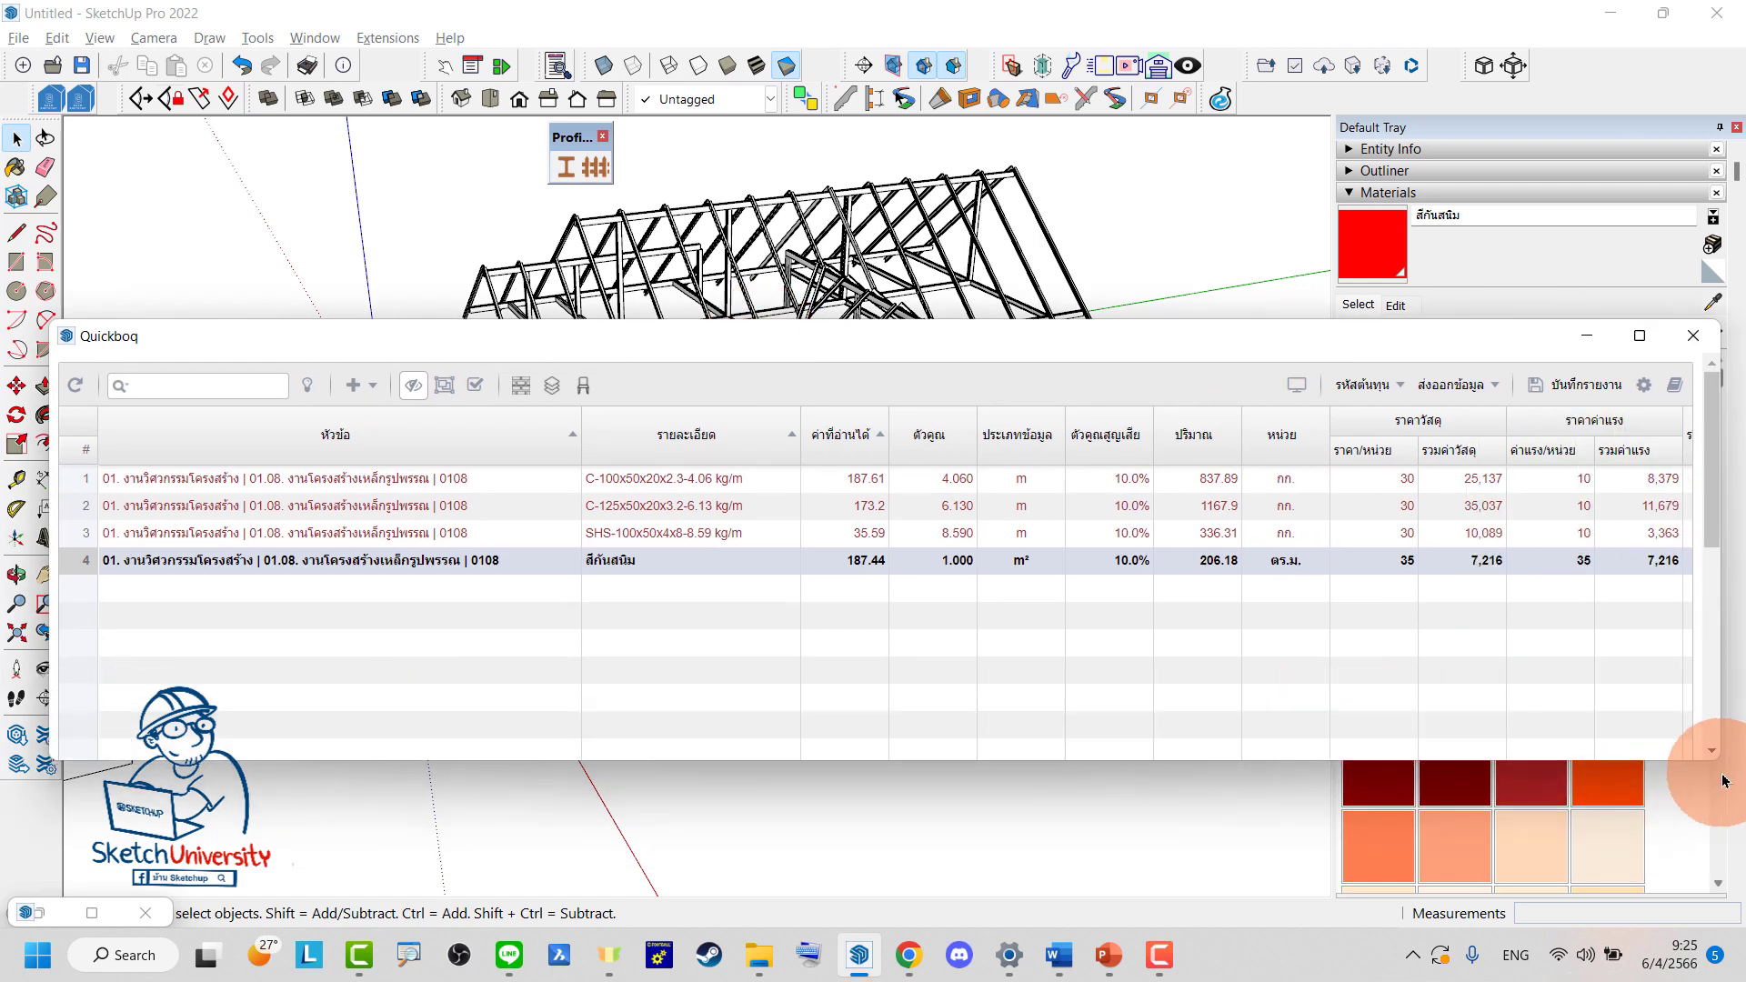
left_click(75, 386)
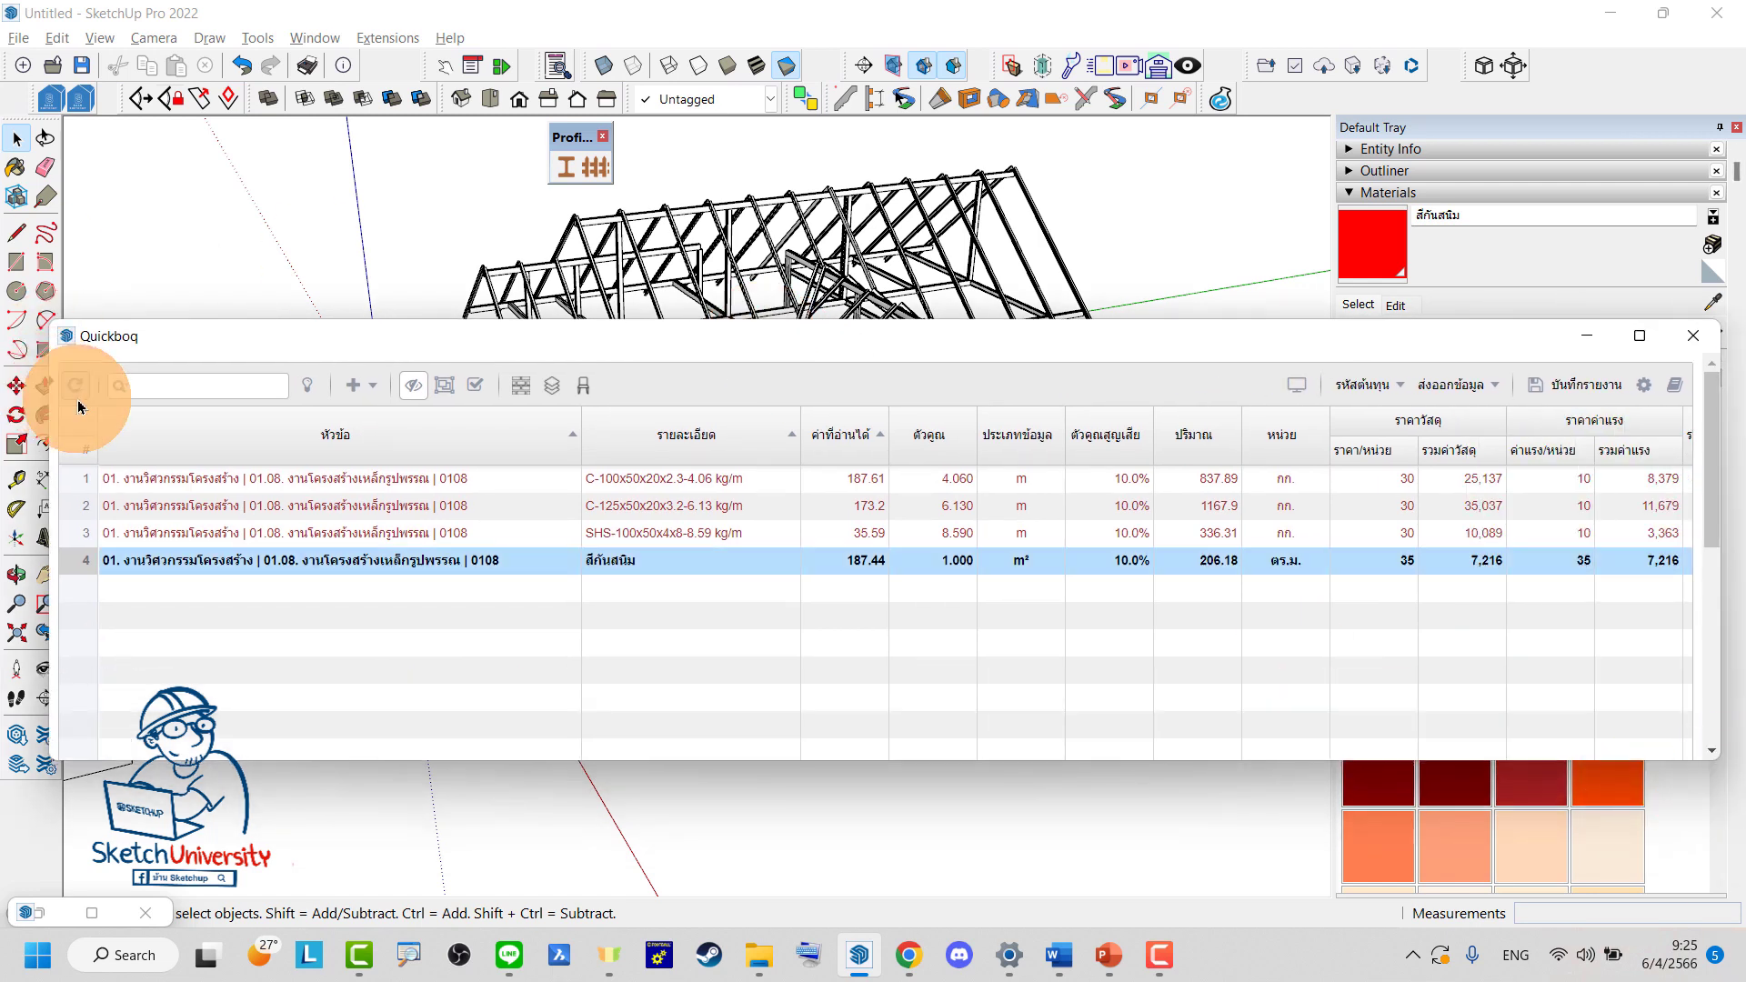
left_click(1300, 385)
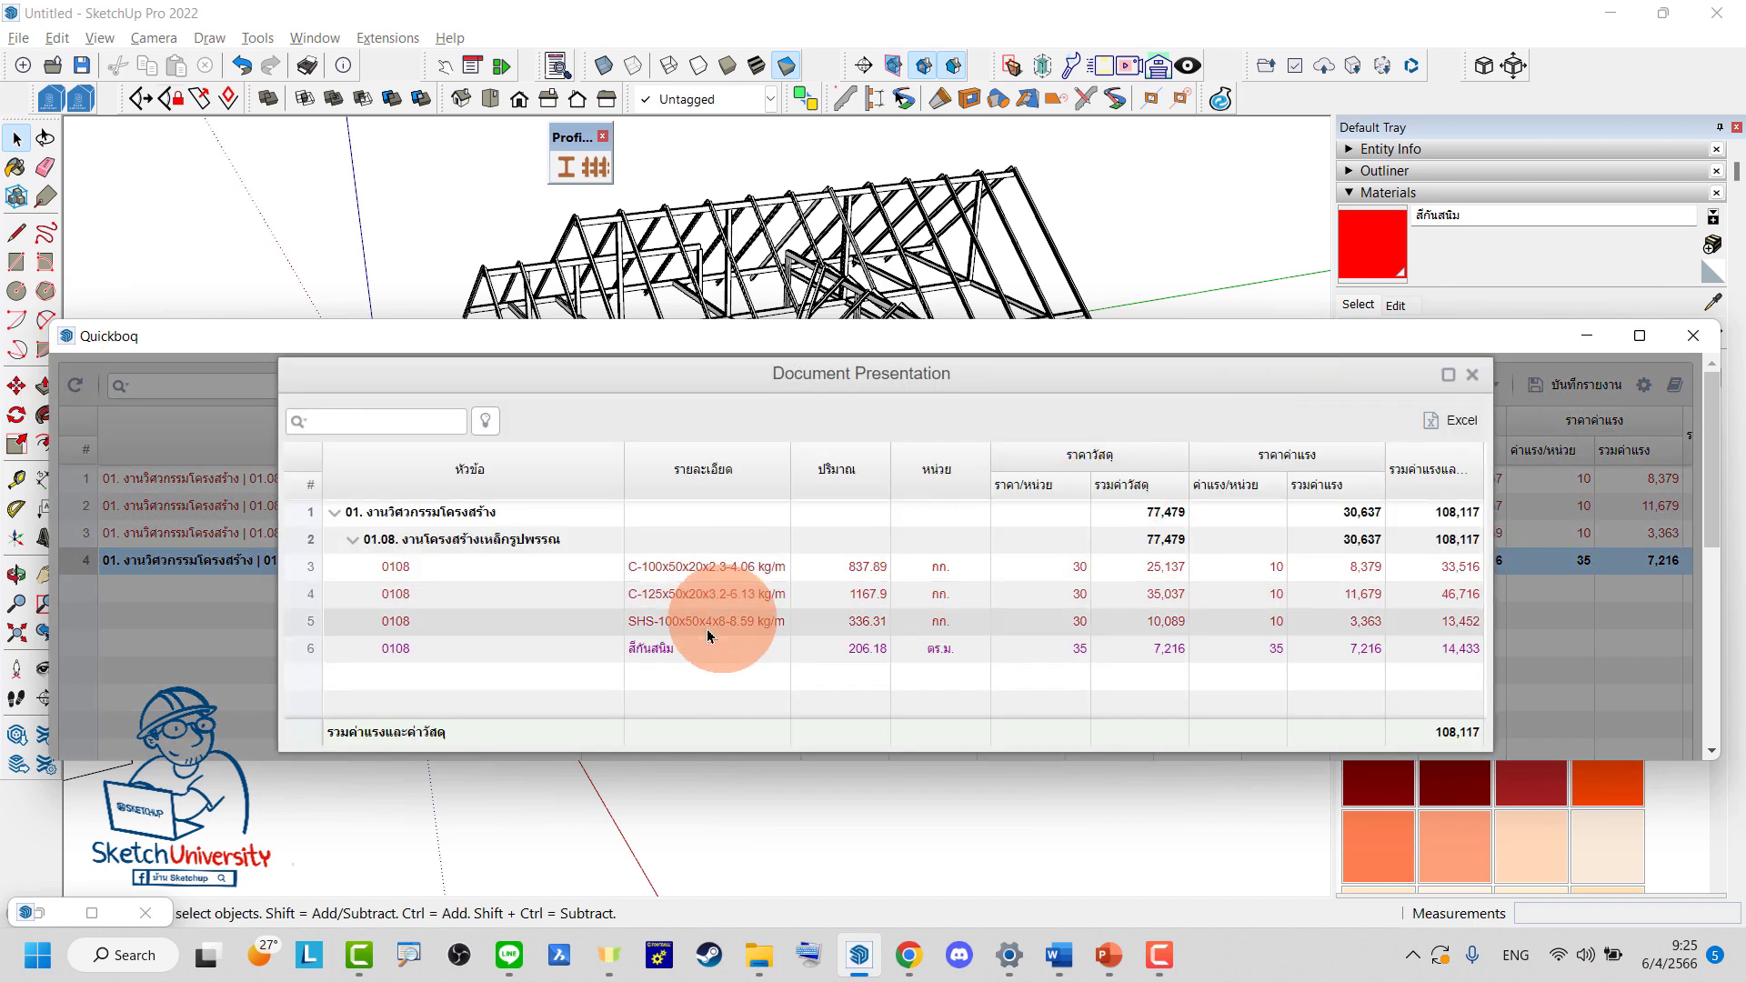
Export with the 'BOQ Report - One sheet for Costcodes' template in Browallia New font
left_click(1459, 421)
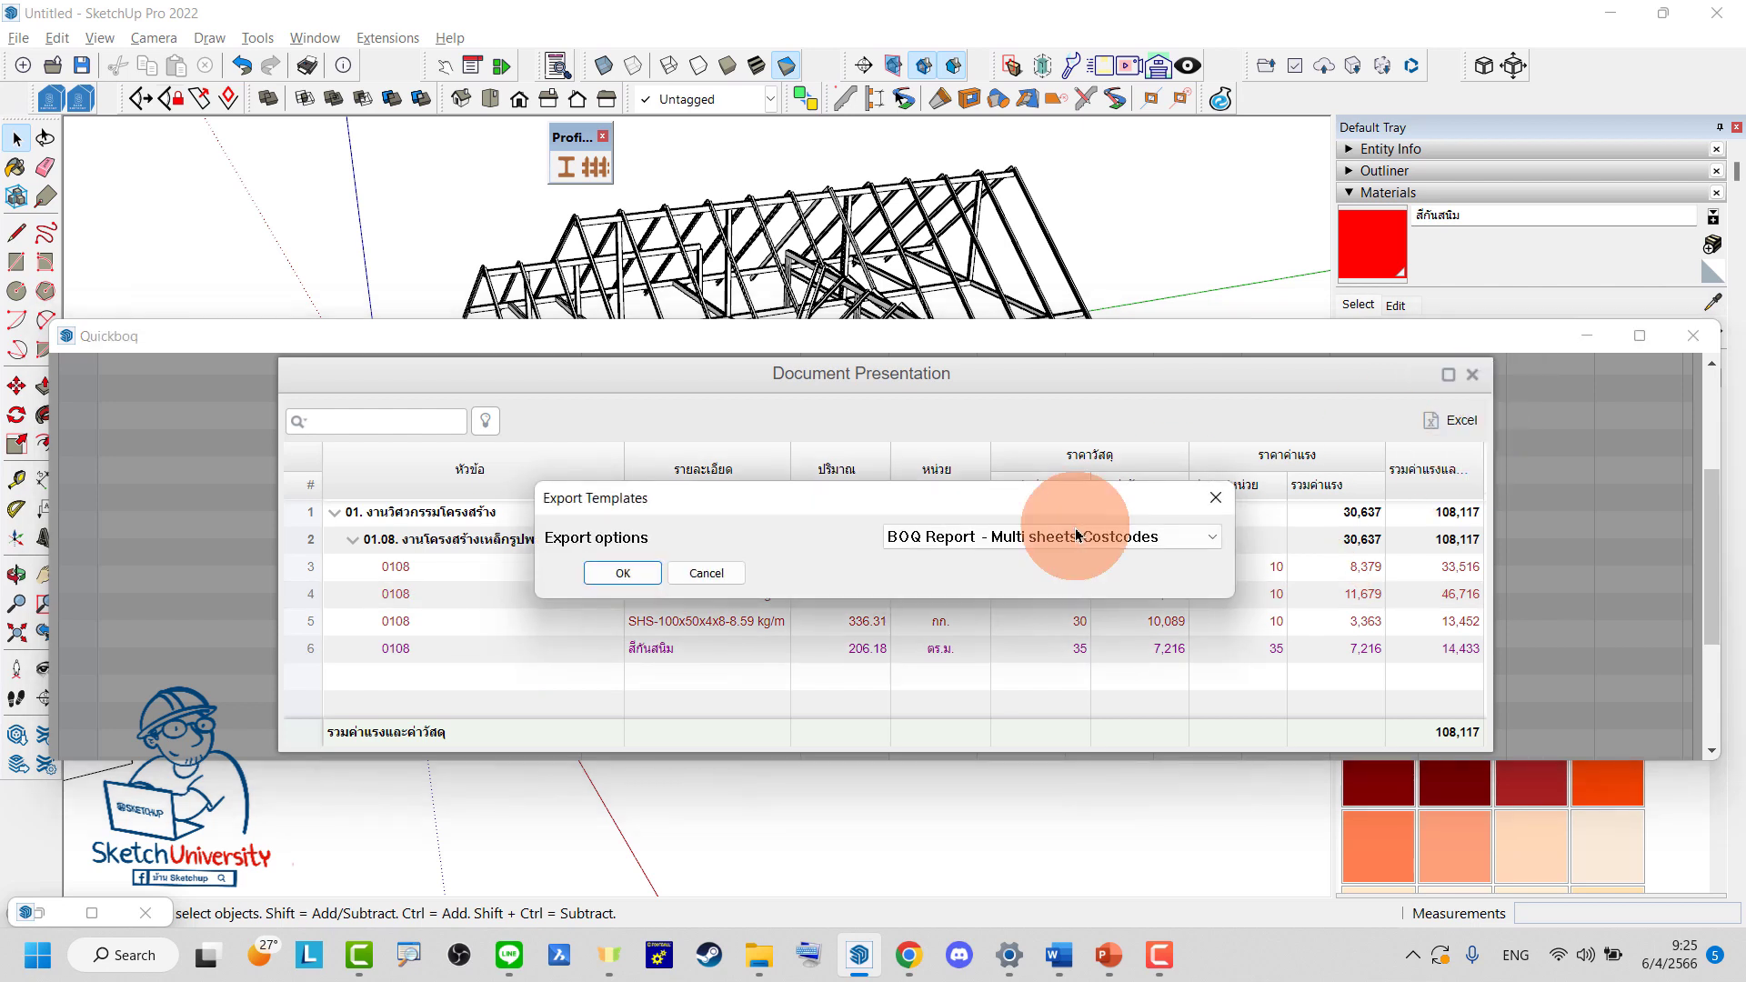
left_click(1023, 539)
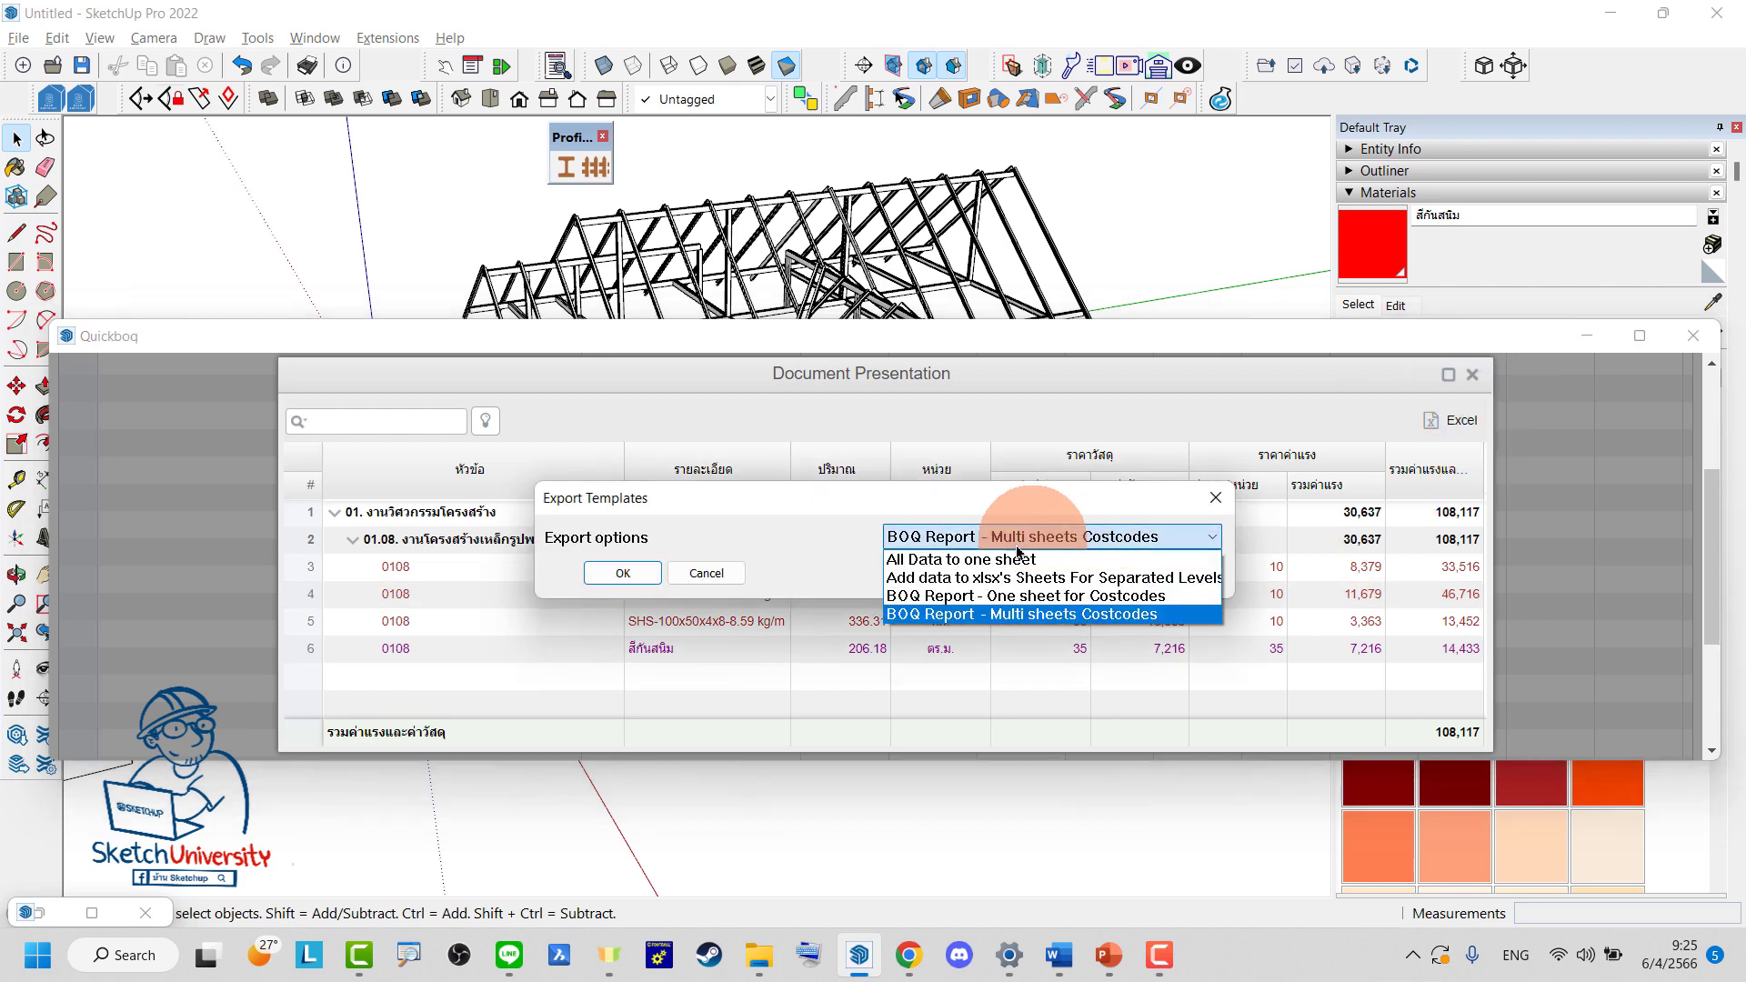
left_click(982, 596)
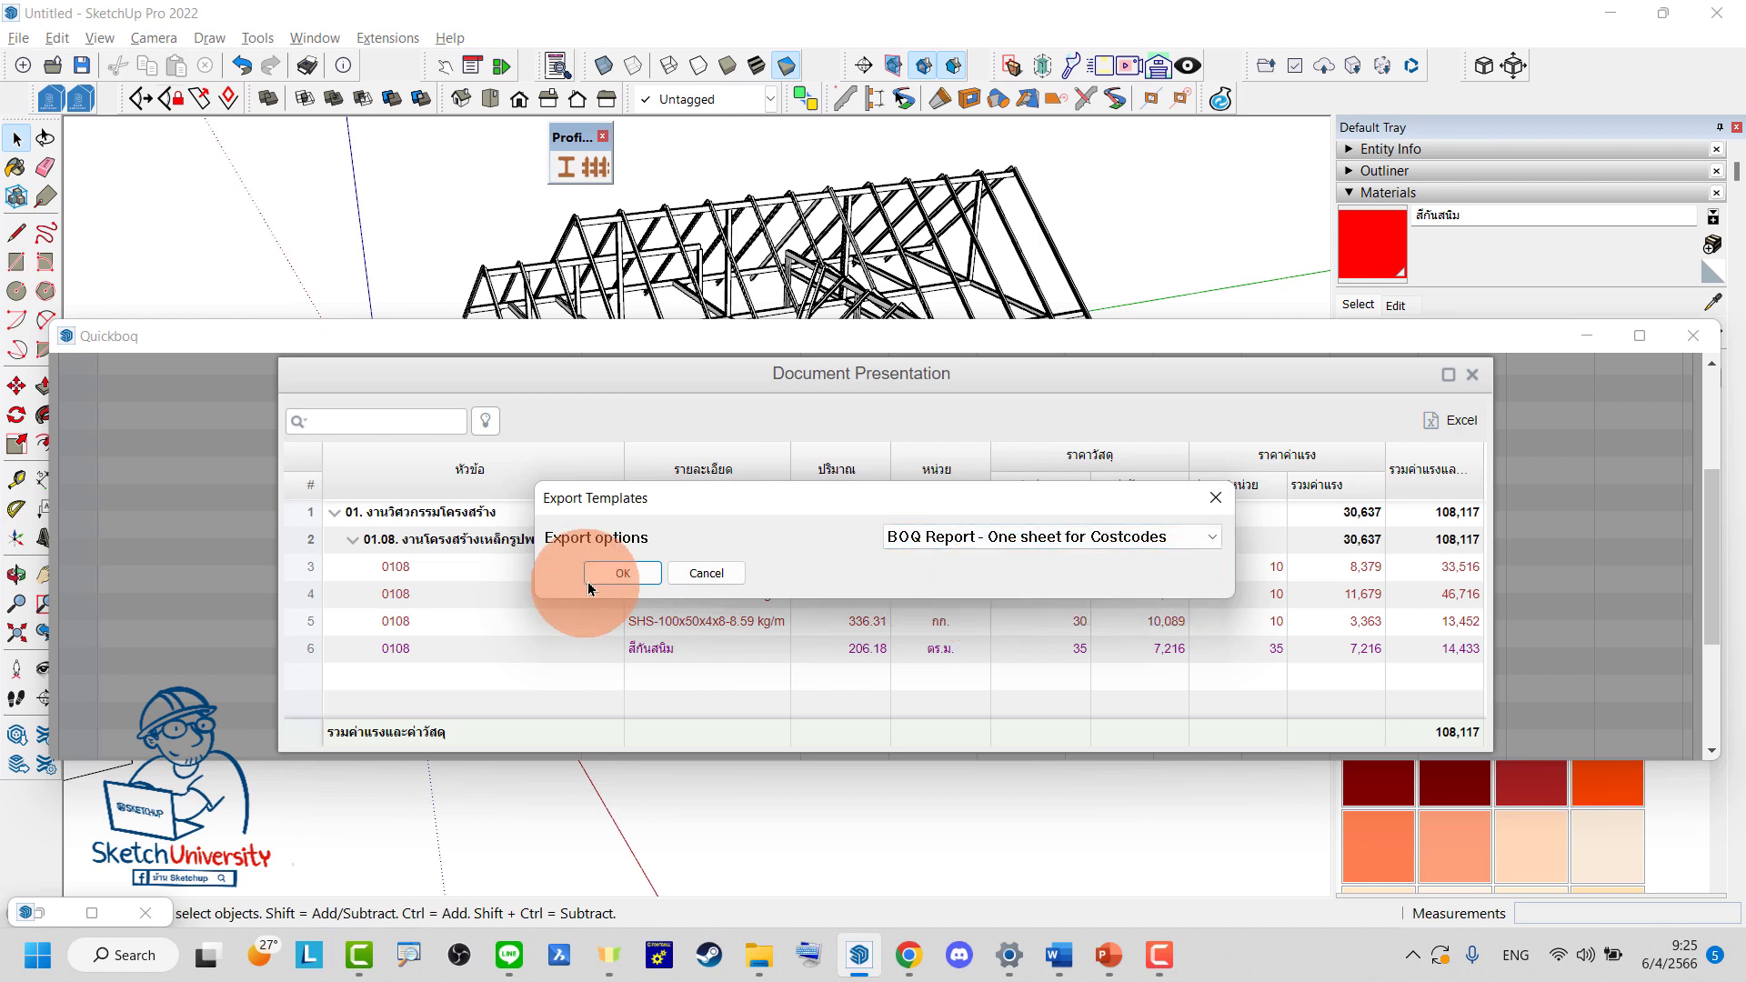
left_click(623, 573)
left_click(955, 627)
left_click(939, 668)
left_click(826, 674)
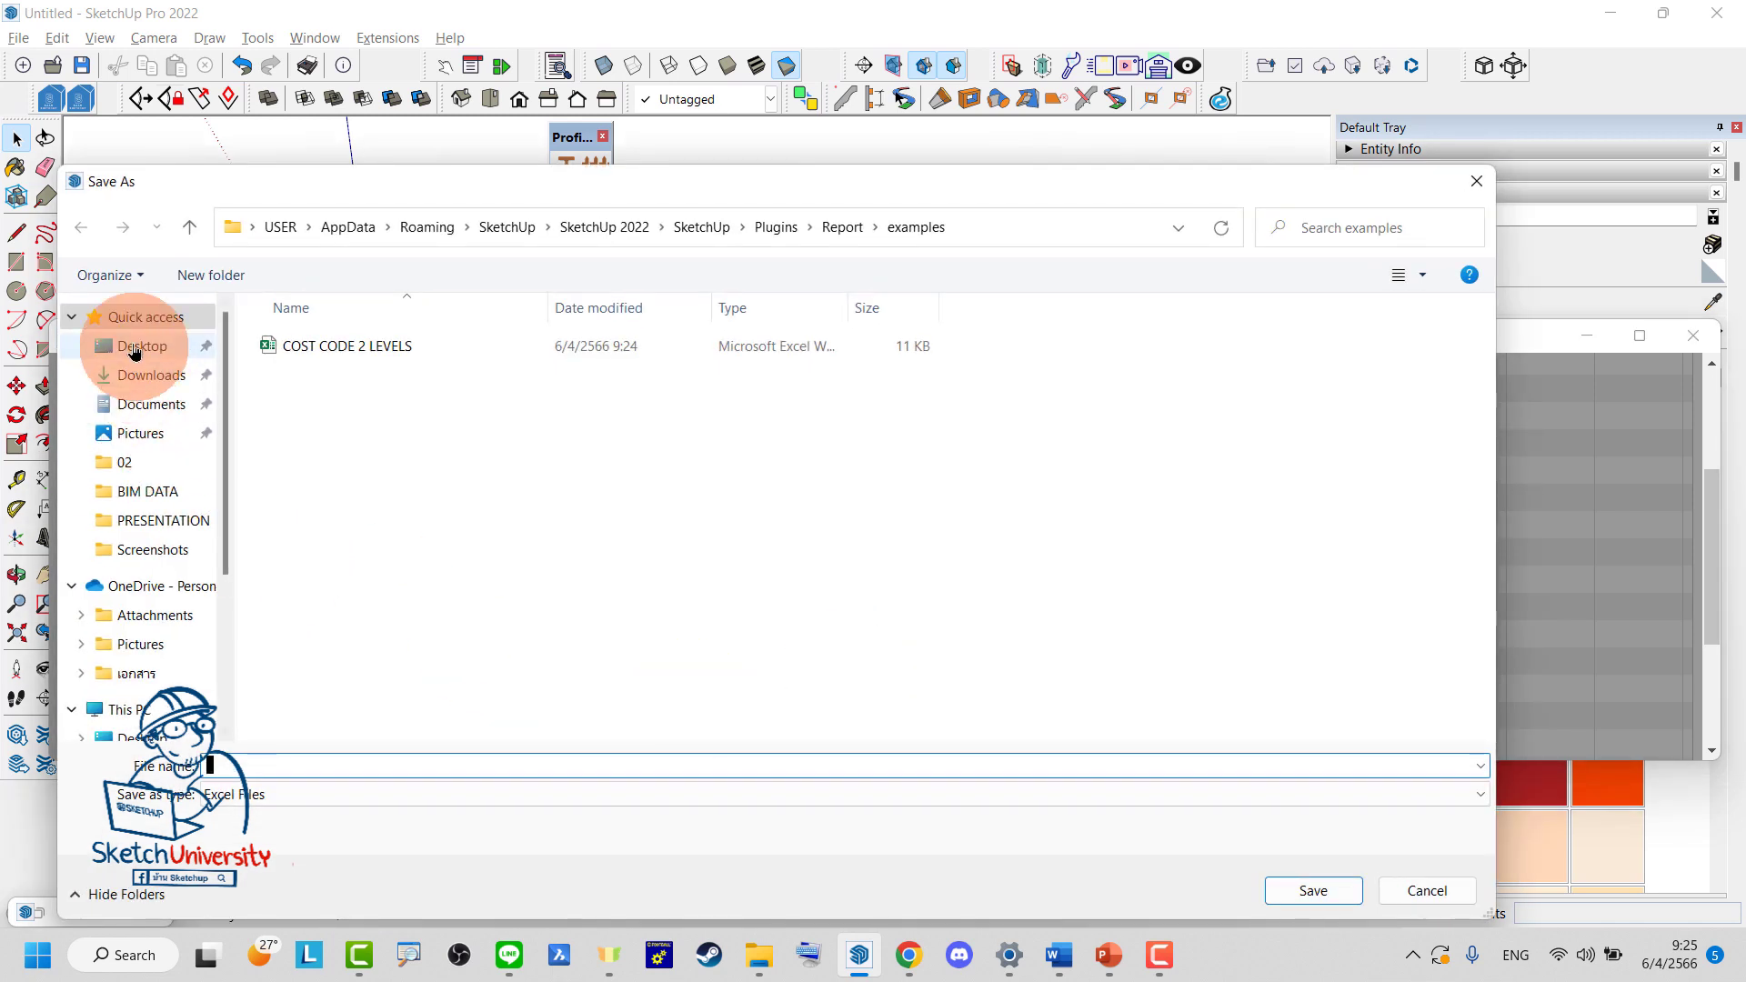
Save the exported report to the Desktop as BOQ 5
left_click(132, 346)
left_click(358, 765)
type("B")
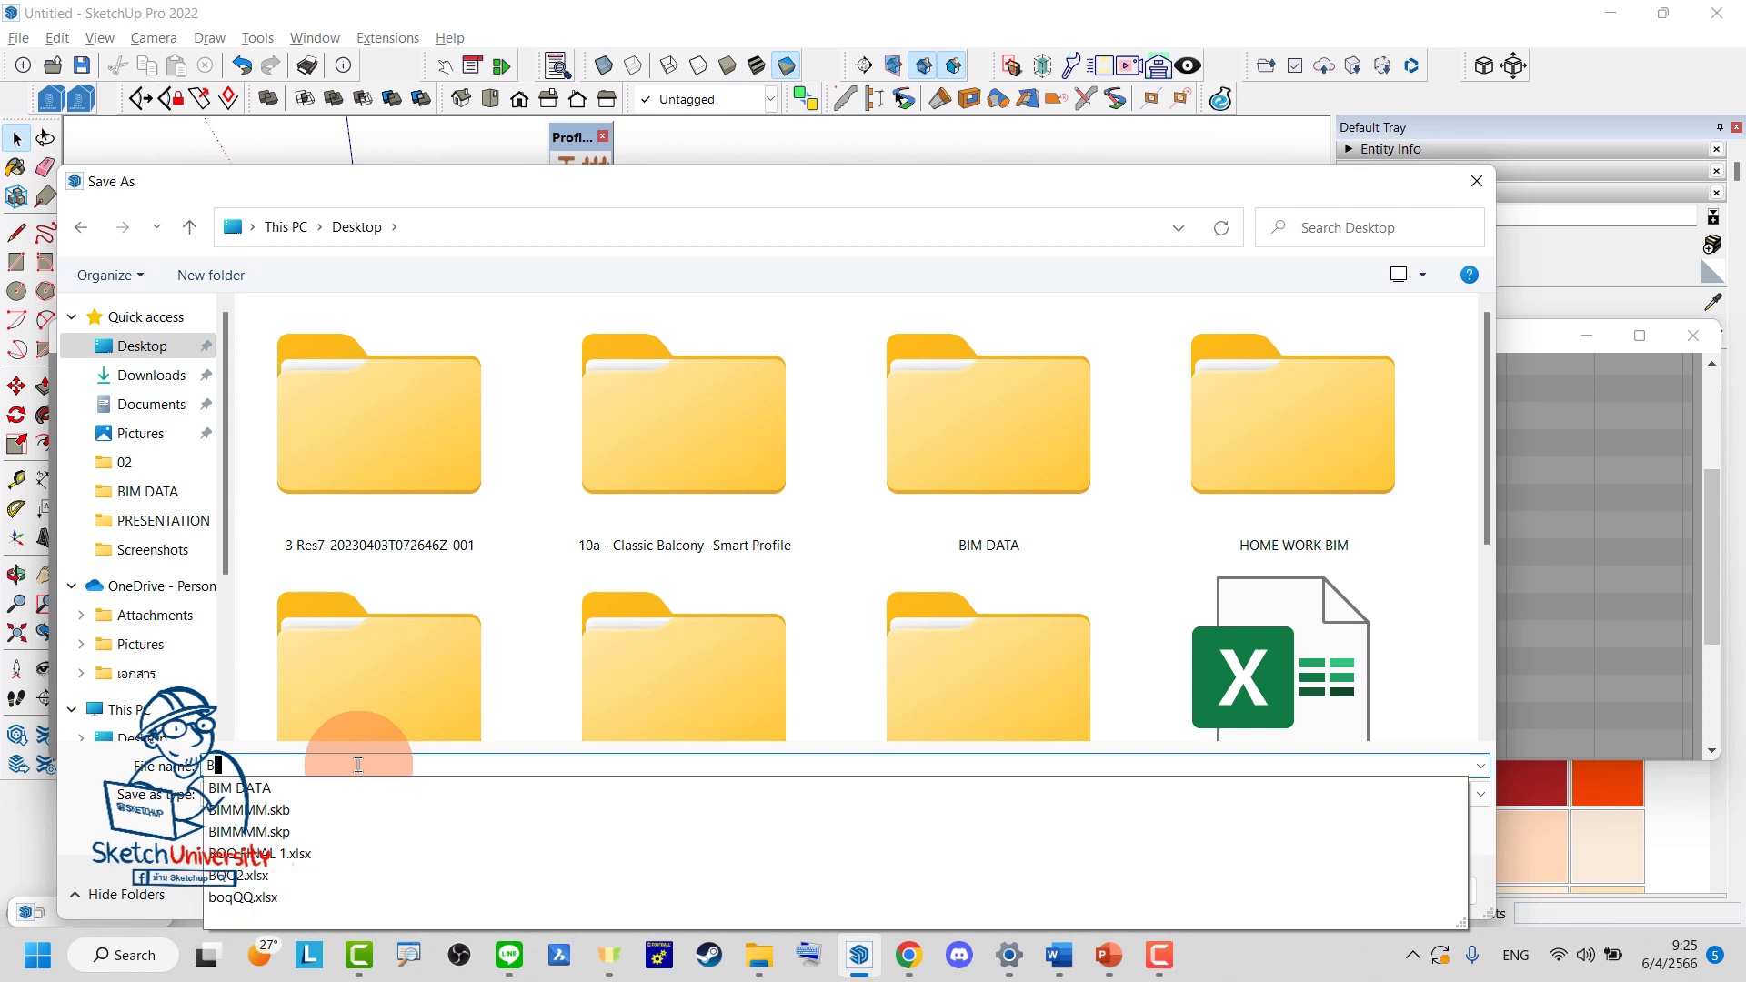
type("OQ 5")
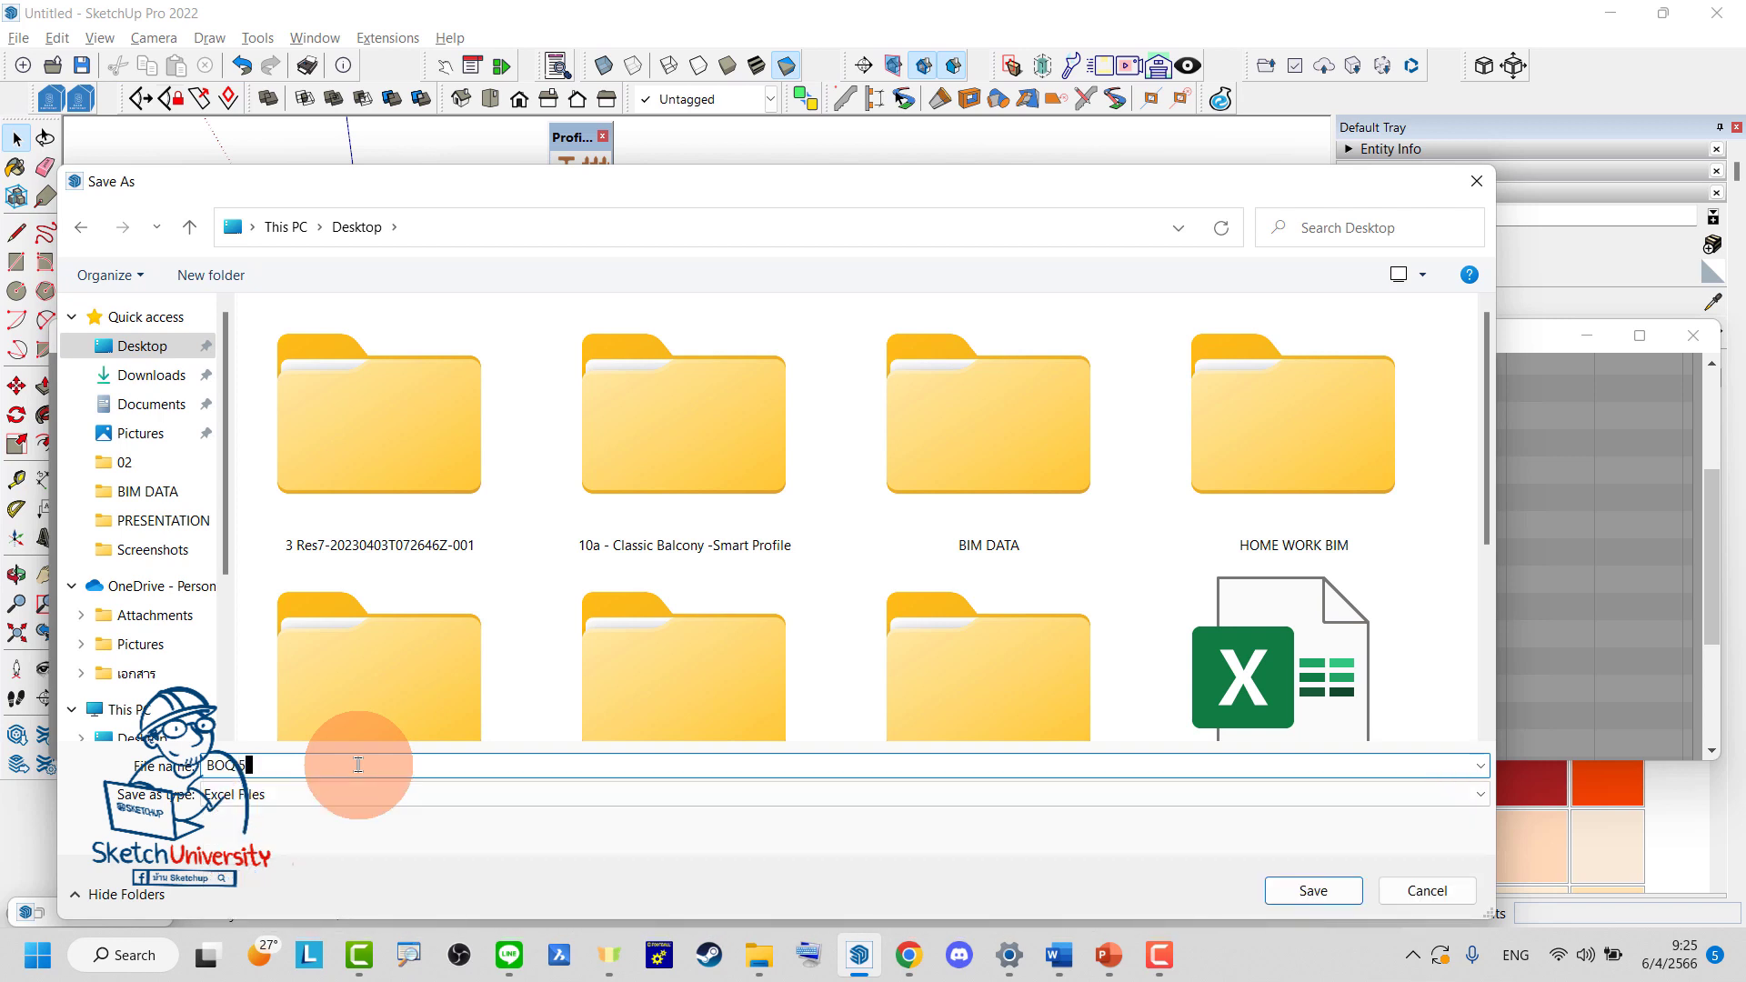
key("Return")
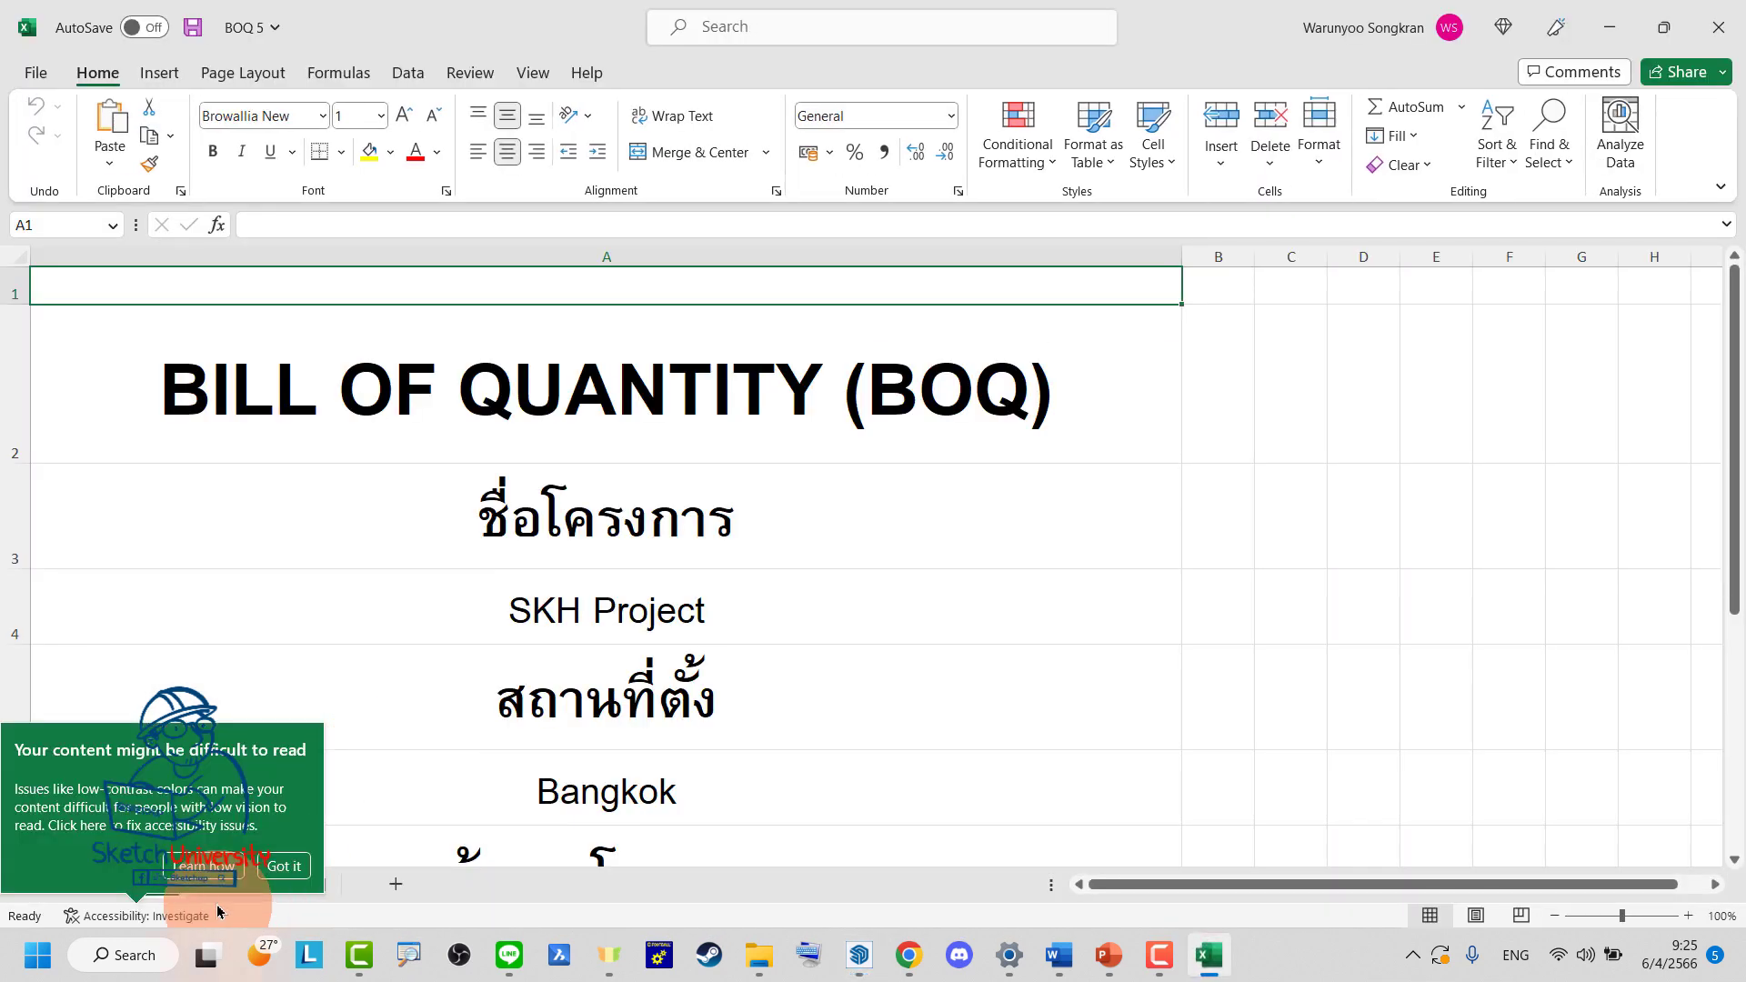
Check BOQ 5's Sum Total and All sheets (133046.6 incl. VAT), then close Excel
left_click(284, 866)
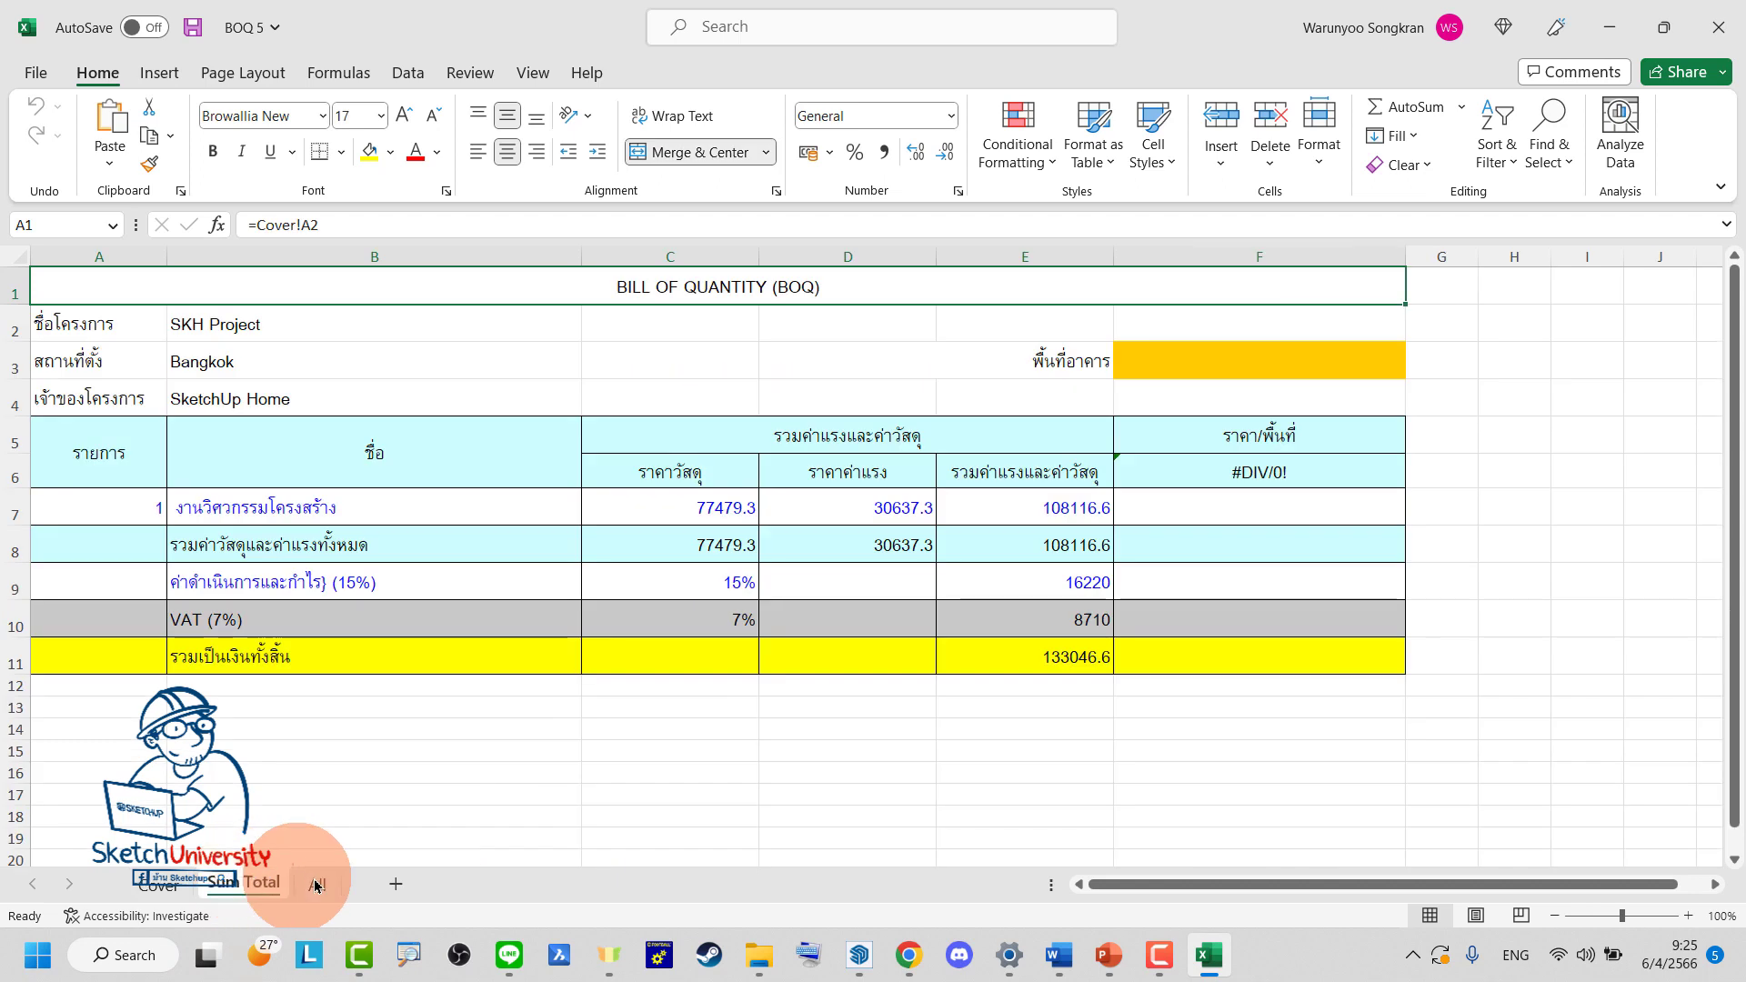
left_click(327, 888)
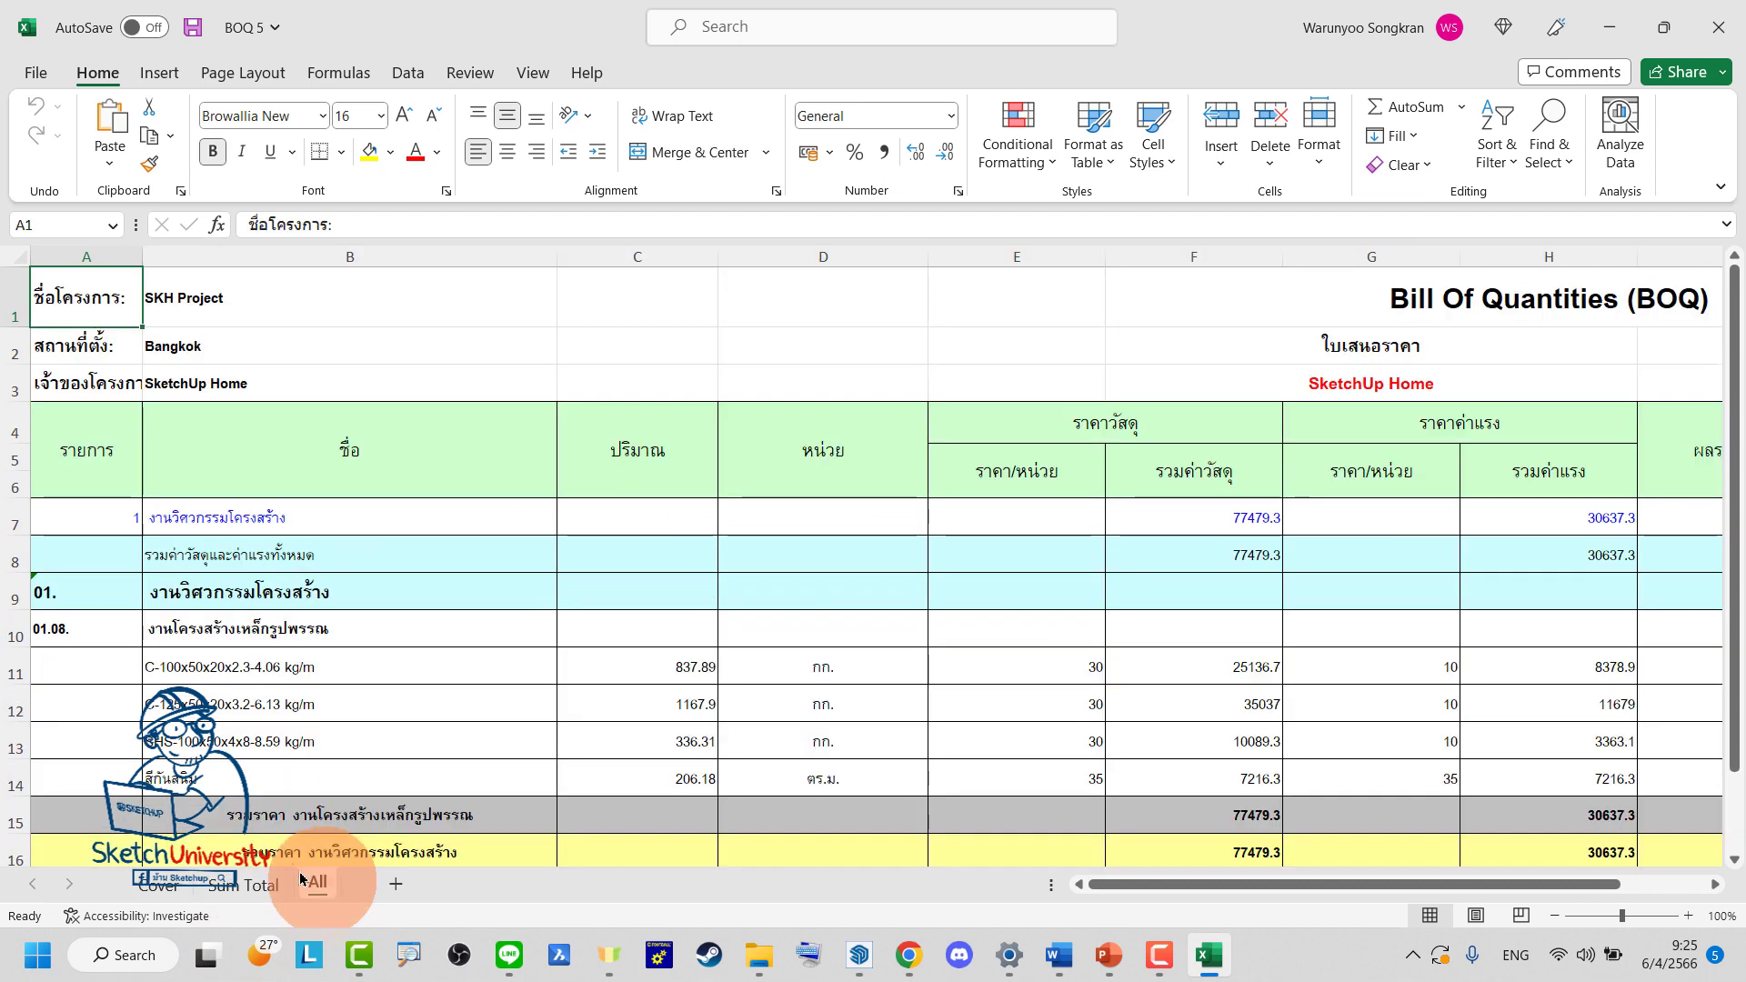
scroll(264, 800, "down", 5)
scroll(254, 725, "up", 5)
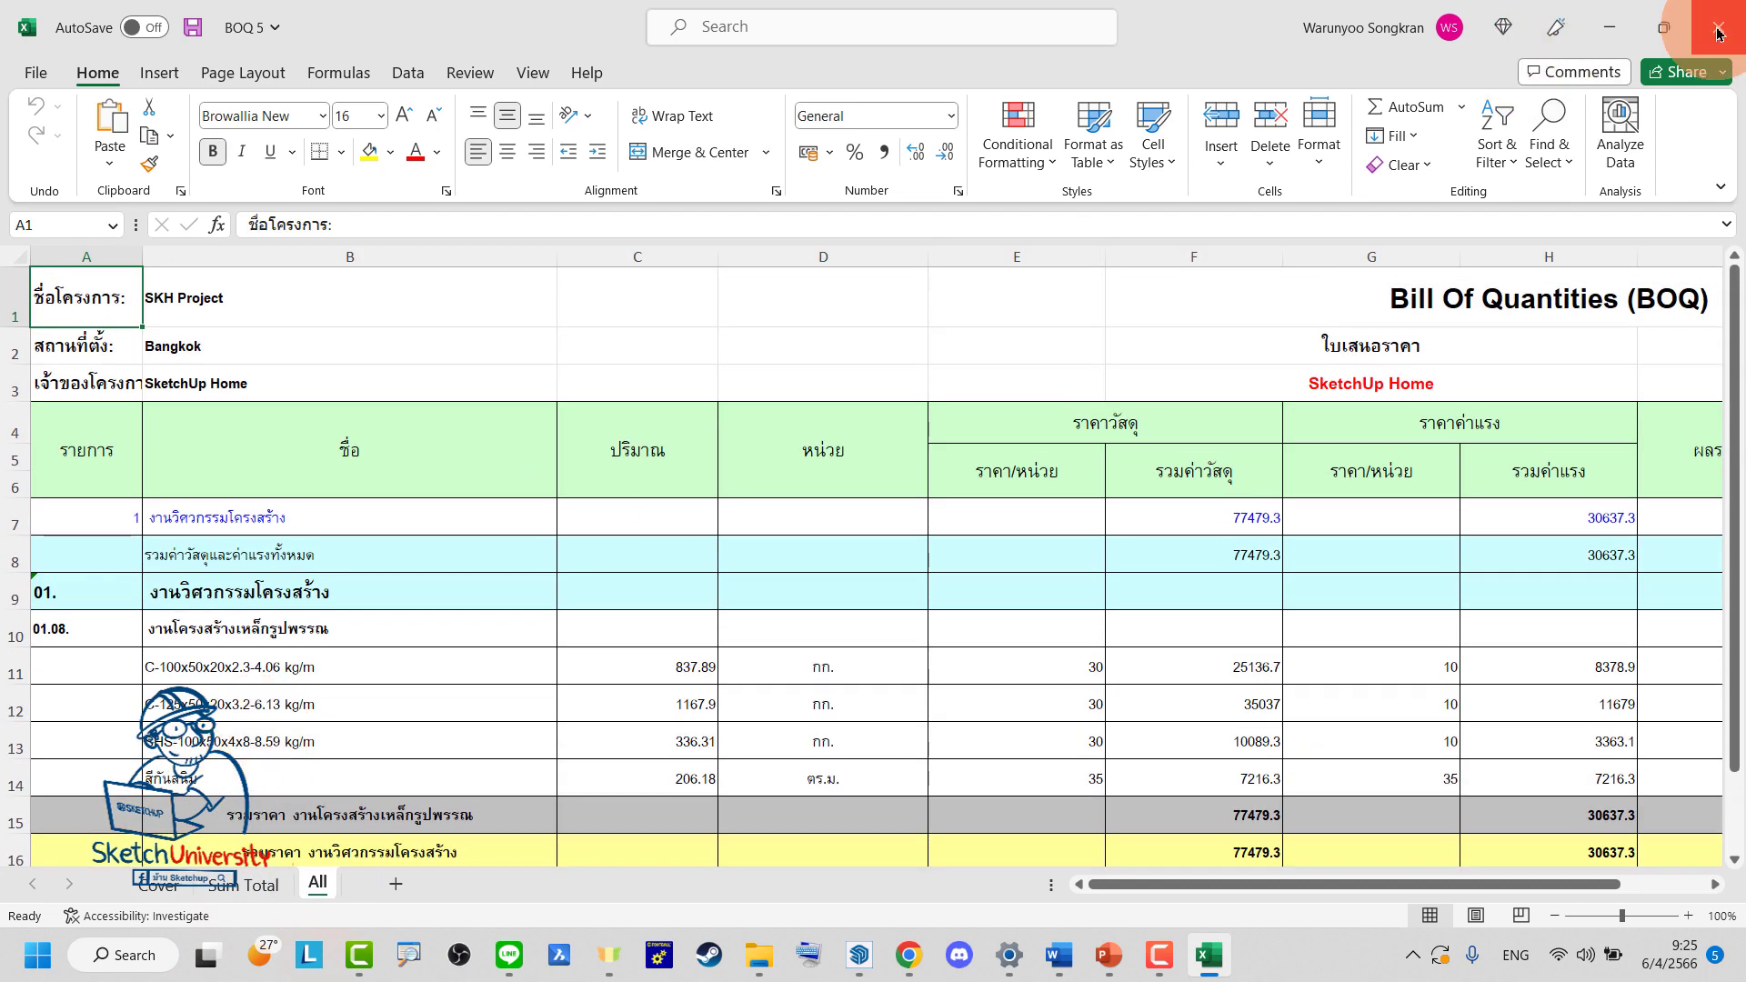
left_click(1717, 33)
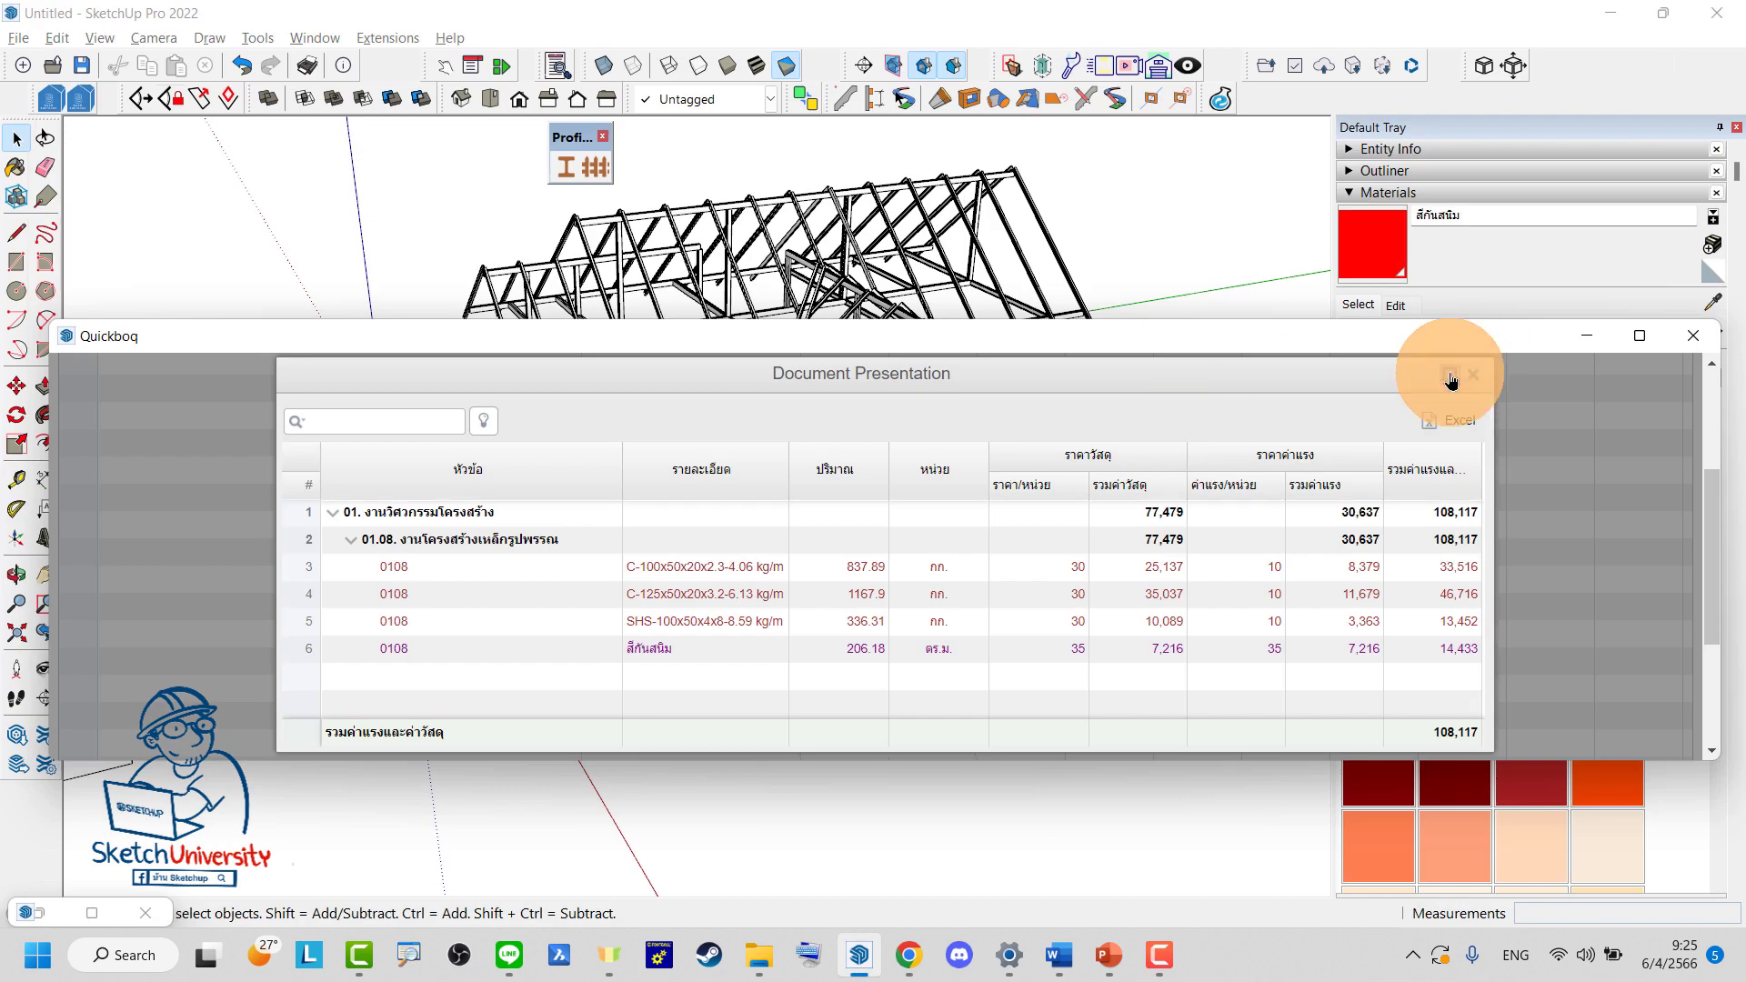
Maximize, resize, restore and reposition the Quickboq Document Presentation report window
left_click(1451, 377)
left_click(1200, 776)
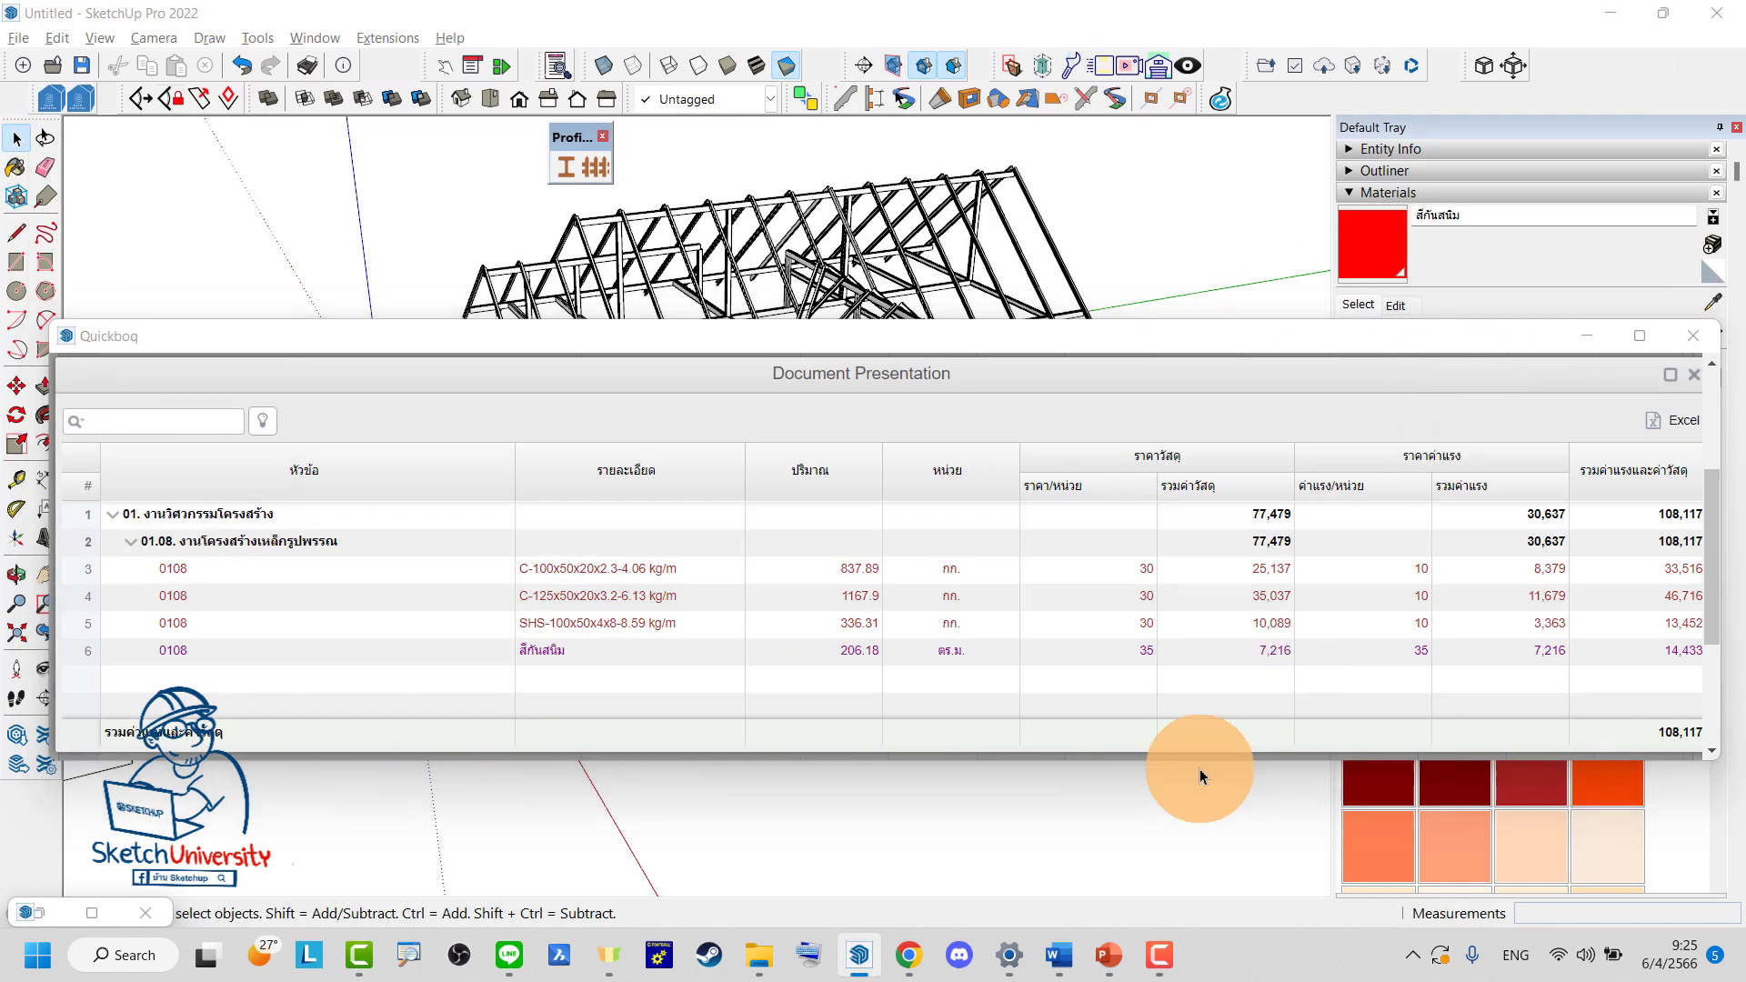
left_click_drag(1199, 756, 1209, 814)
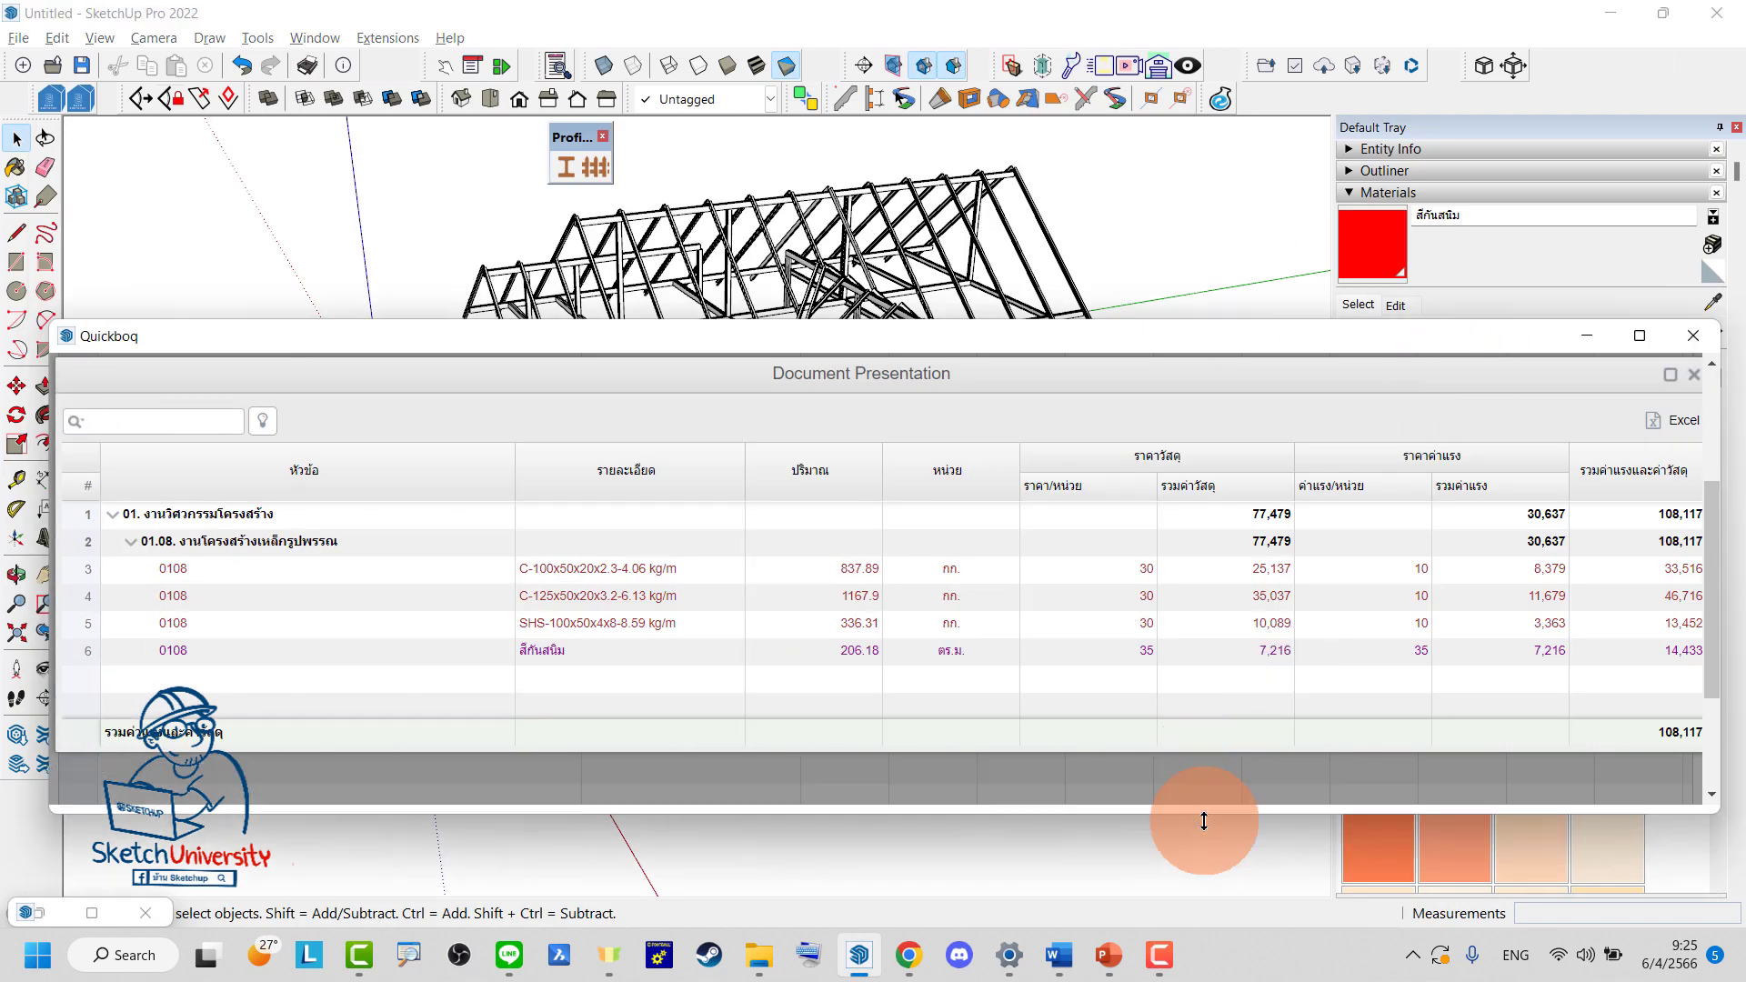
left_click(1668, 375)
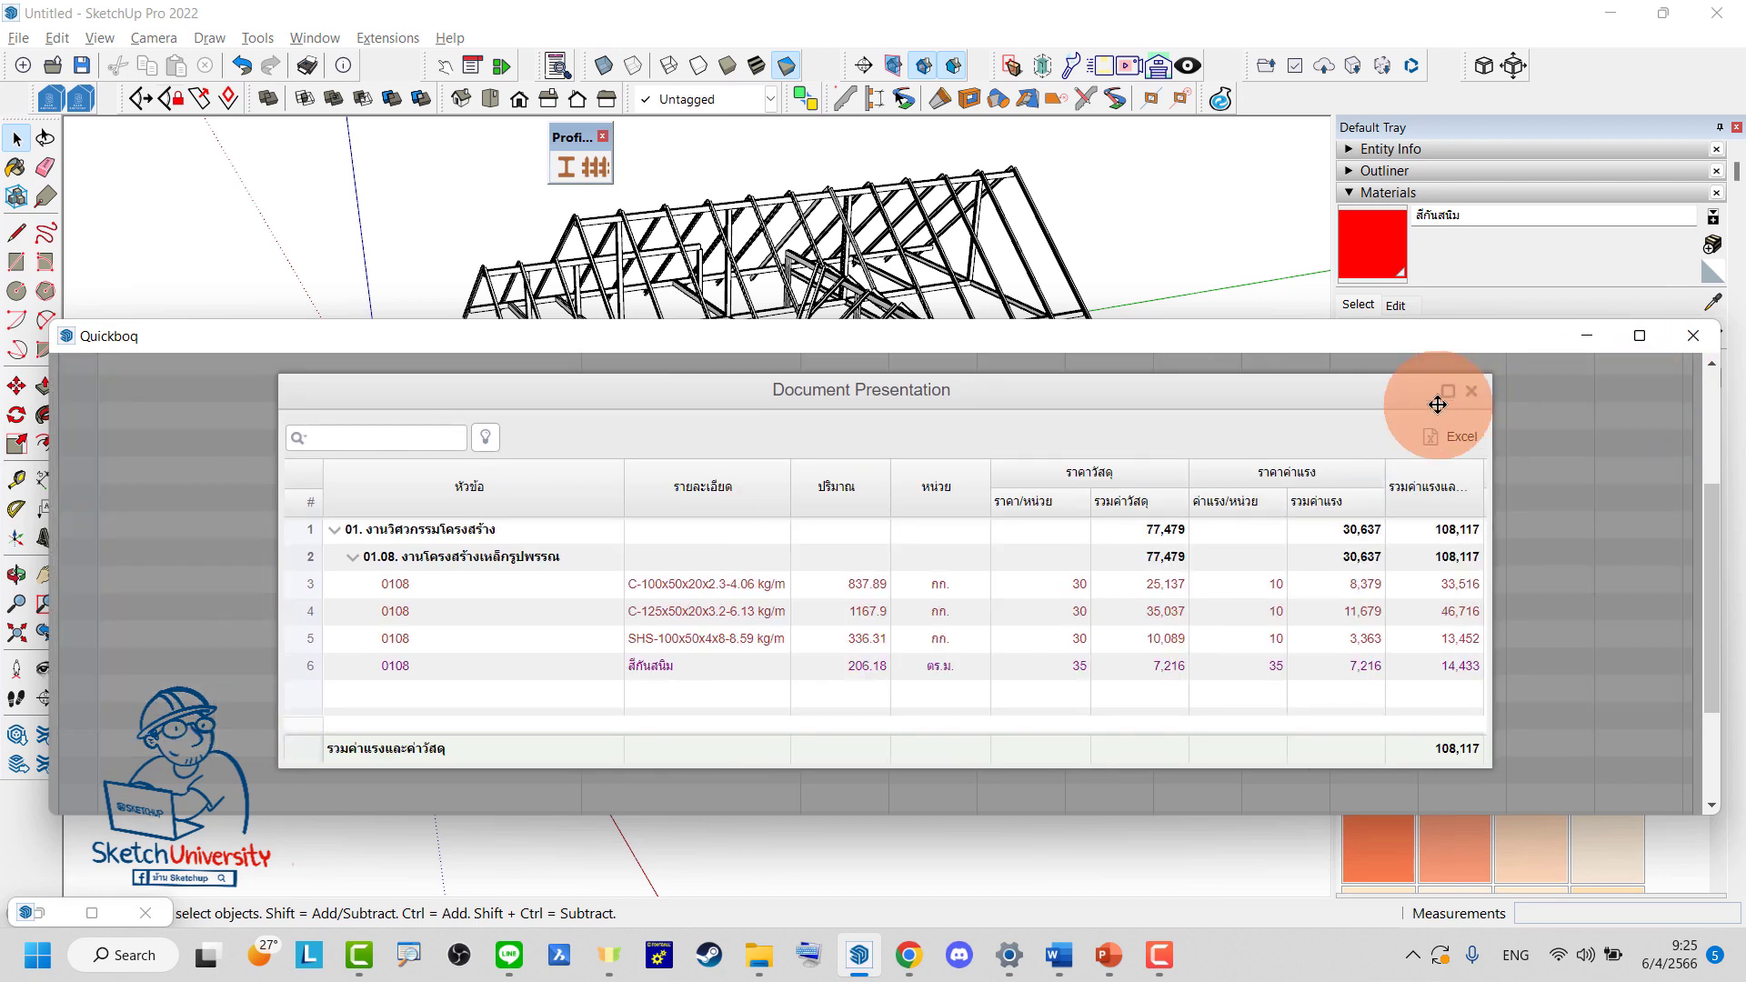
mouse_move(1341, 349)
left_mouse_down()
mouse_move(1375, 375)
mouse_move(1336, 373)
left_mouse_up()
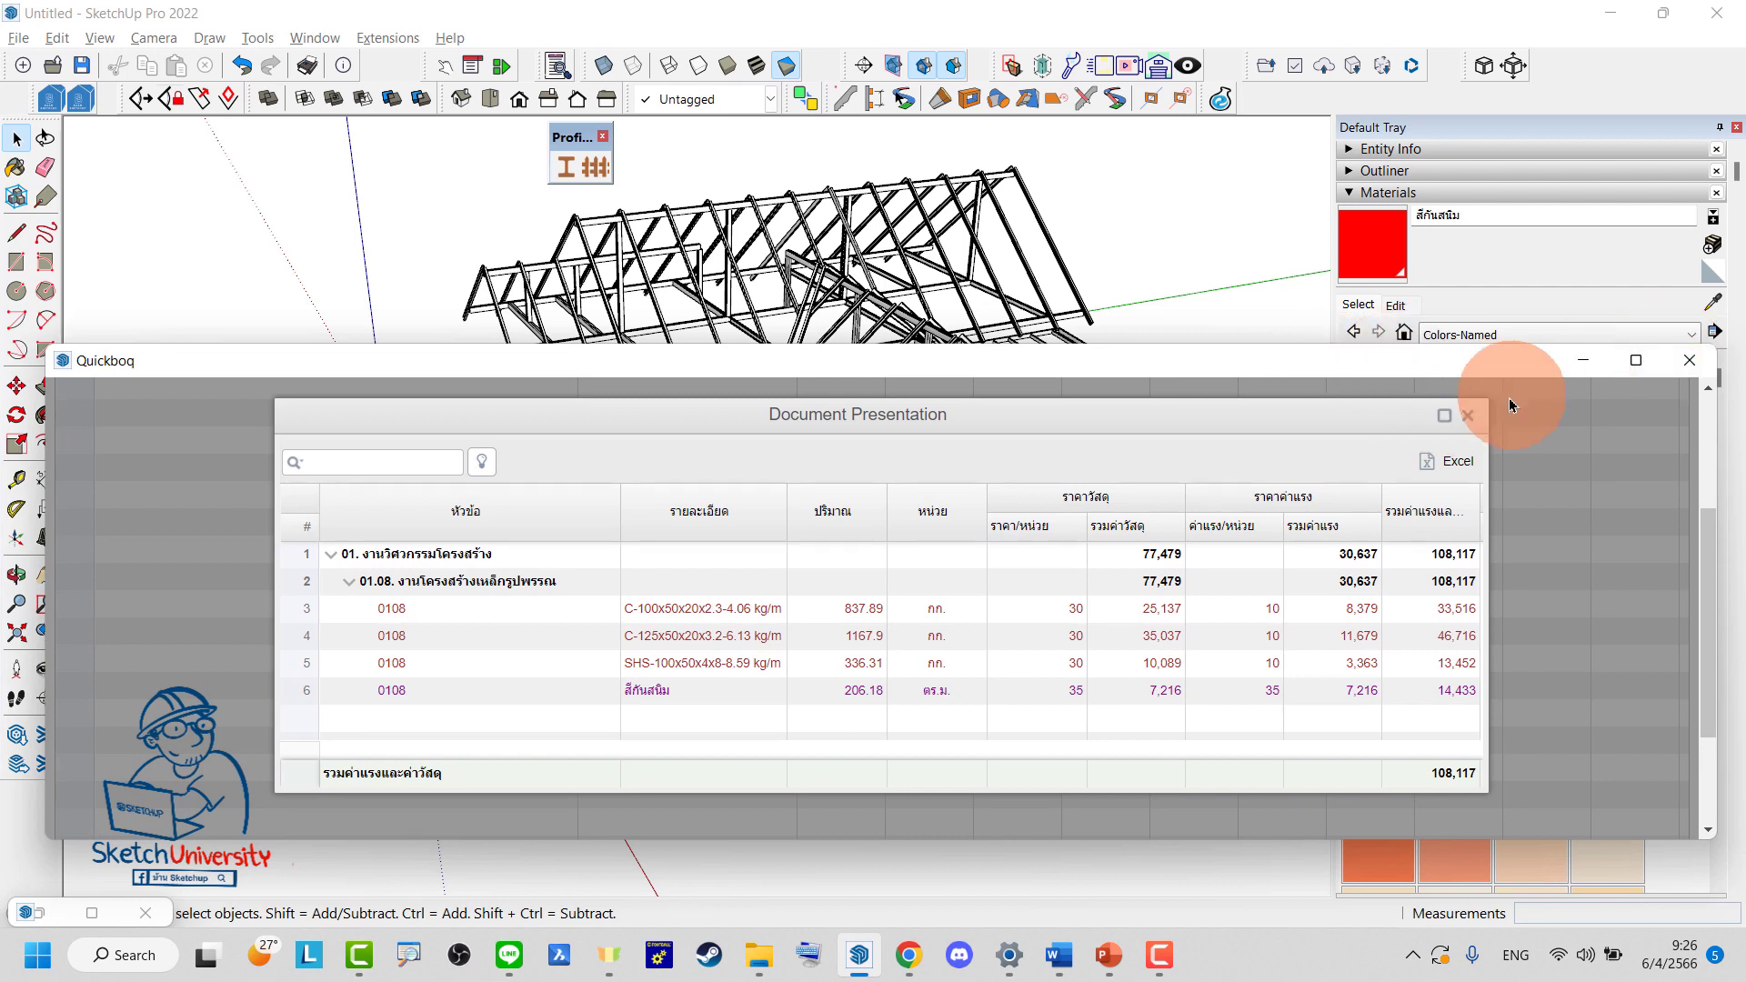
Close the Quickboq windows and dock the ExtensionLab panel on the right side
left_click(1467, 415)
left_click(1689, 360)
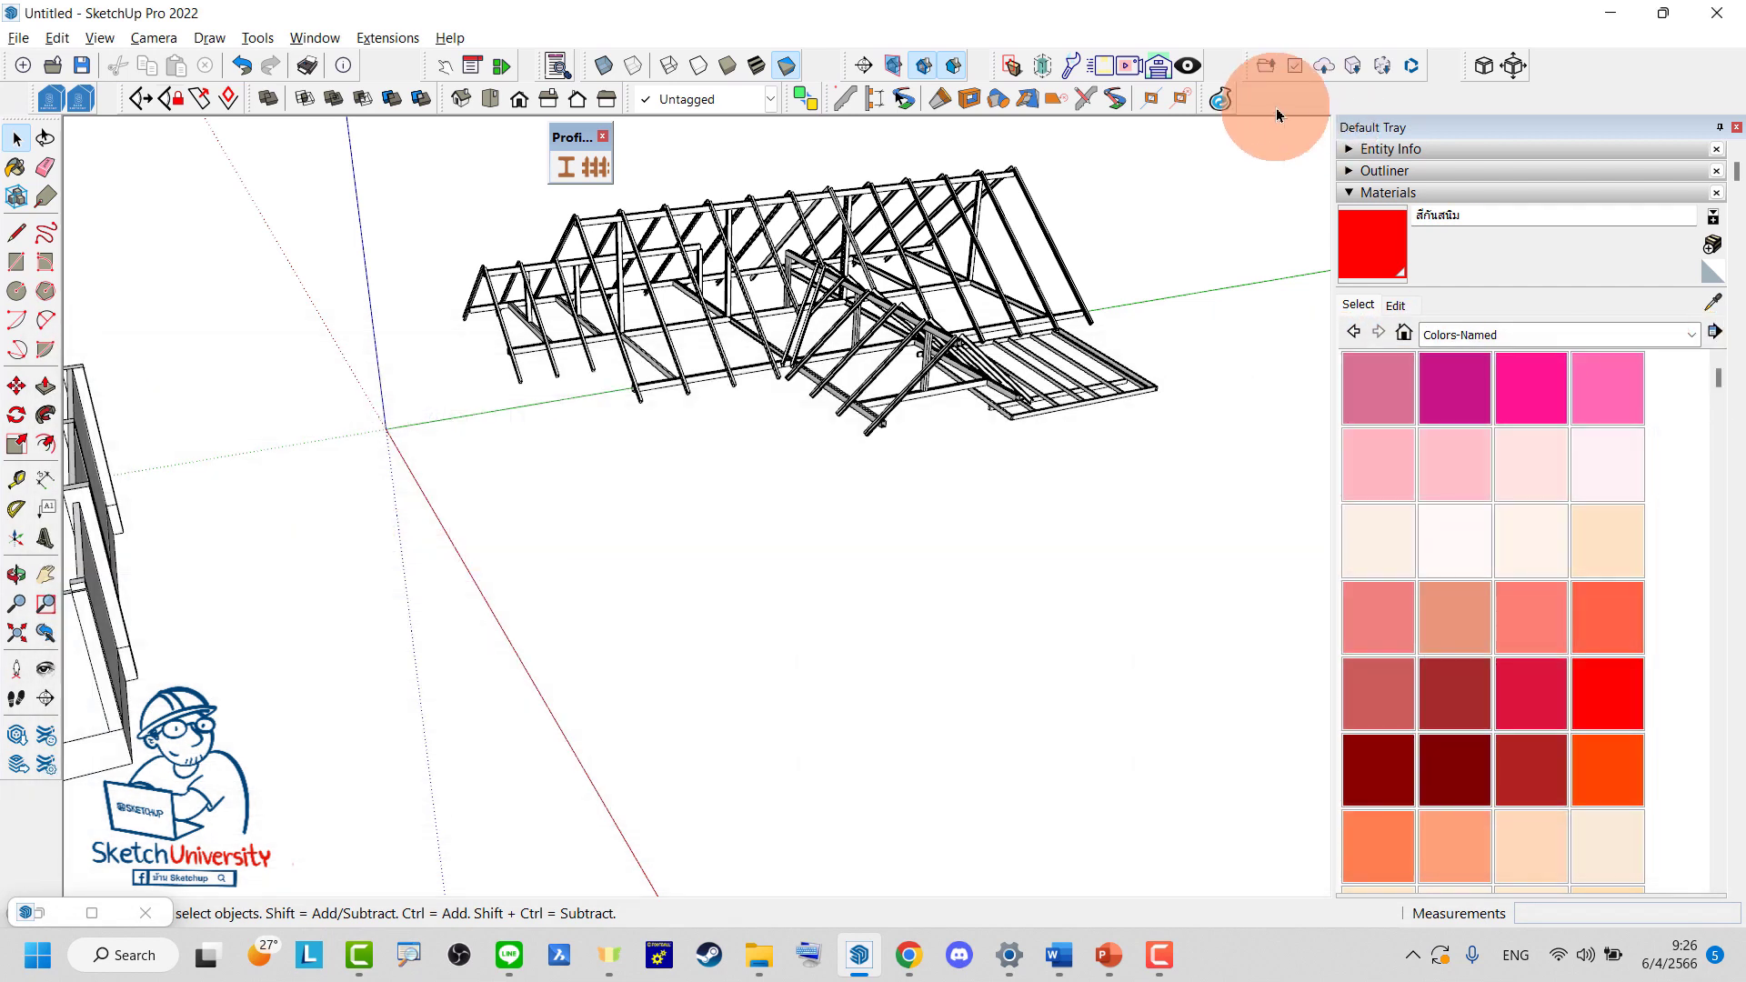
left_click(1219, 98)
left_click_drag(800, 113, 1341, 151)
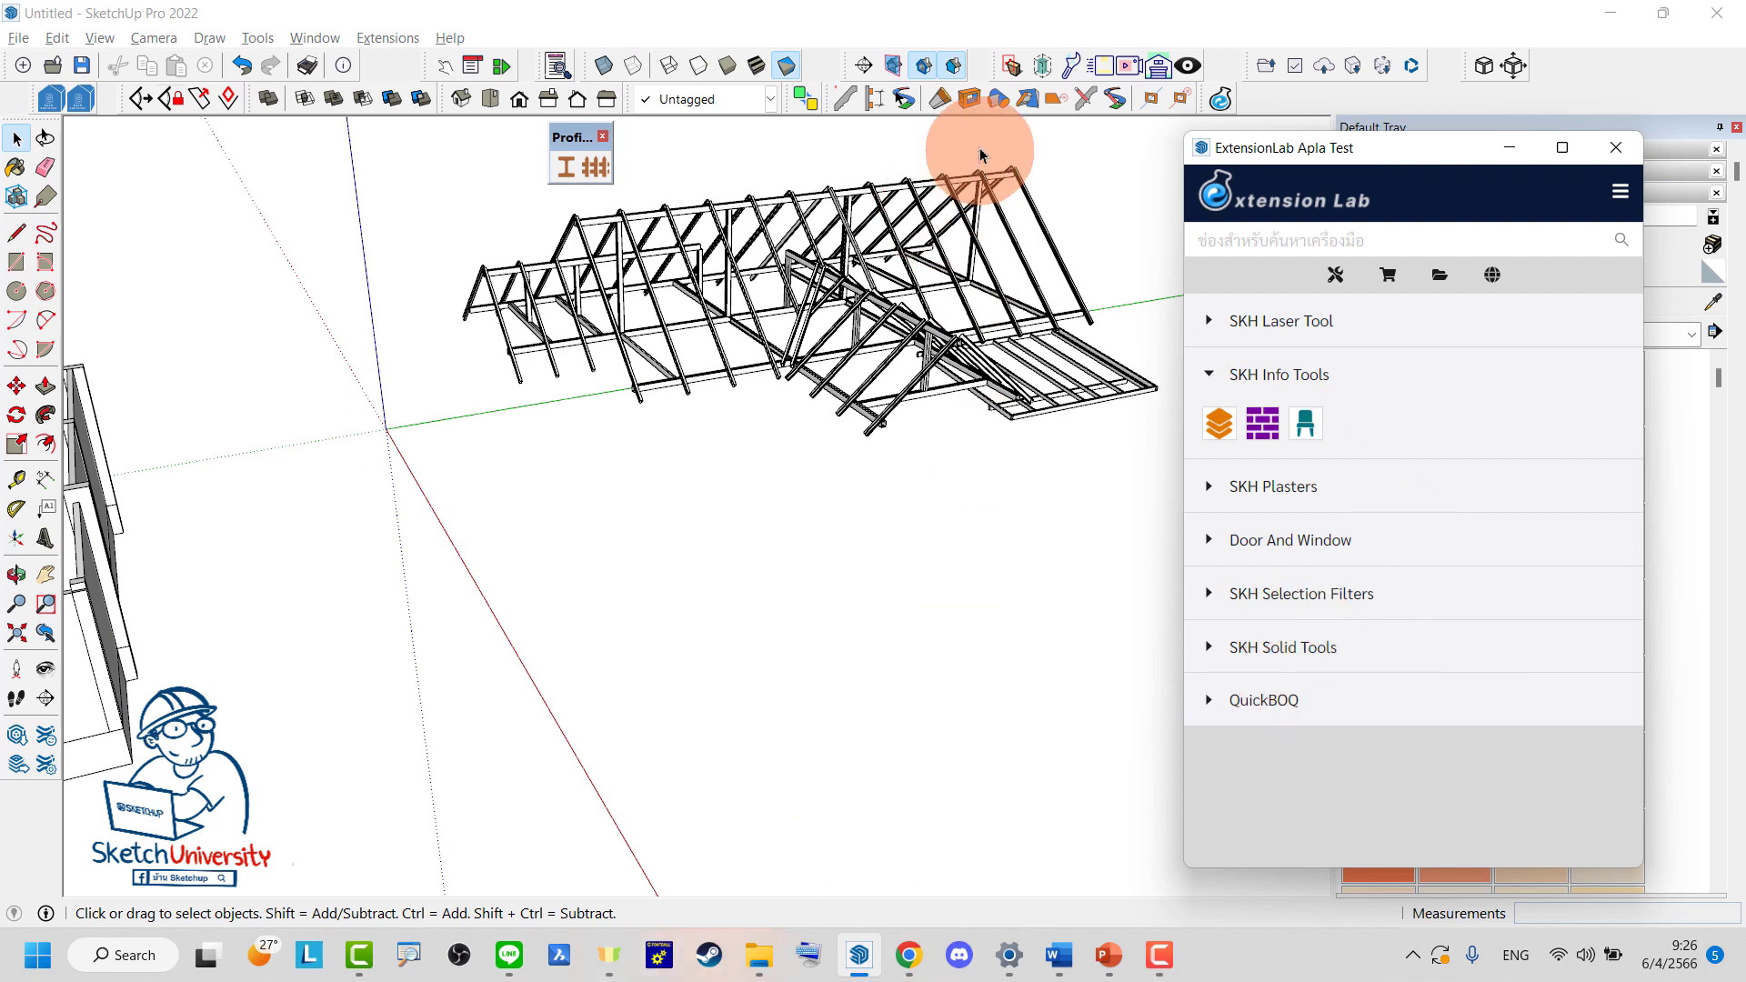
Enable the SketchUpBimTool toolbar, log in, and expand the QuickDataLink tools
right_click(764, 91)
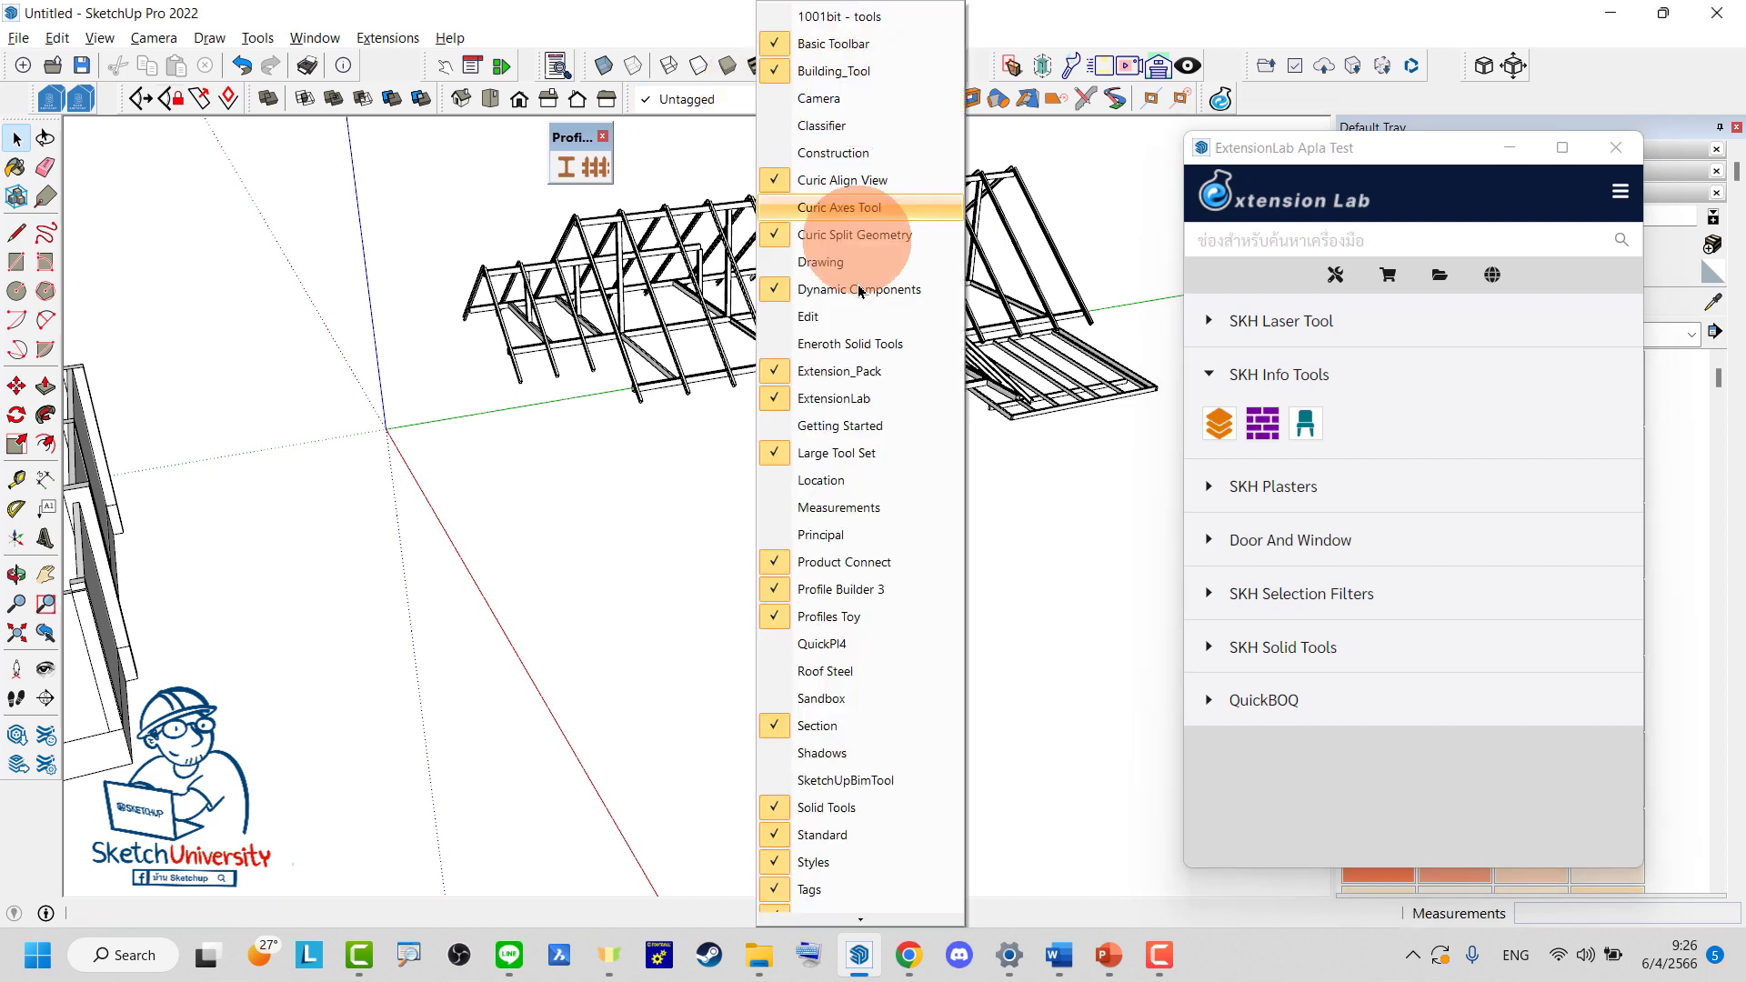
left_click(888, 781)
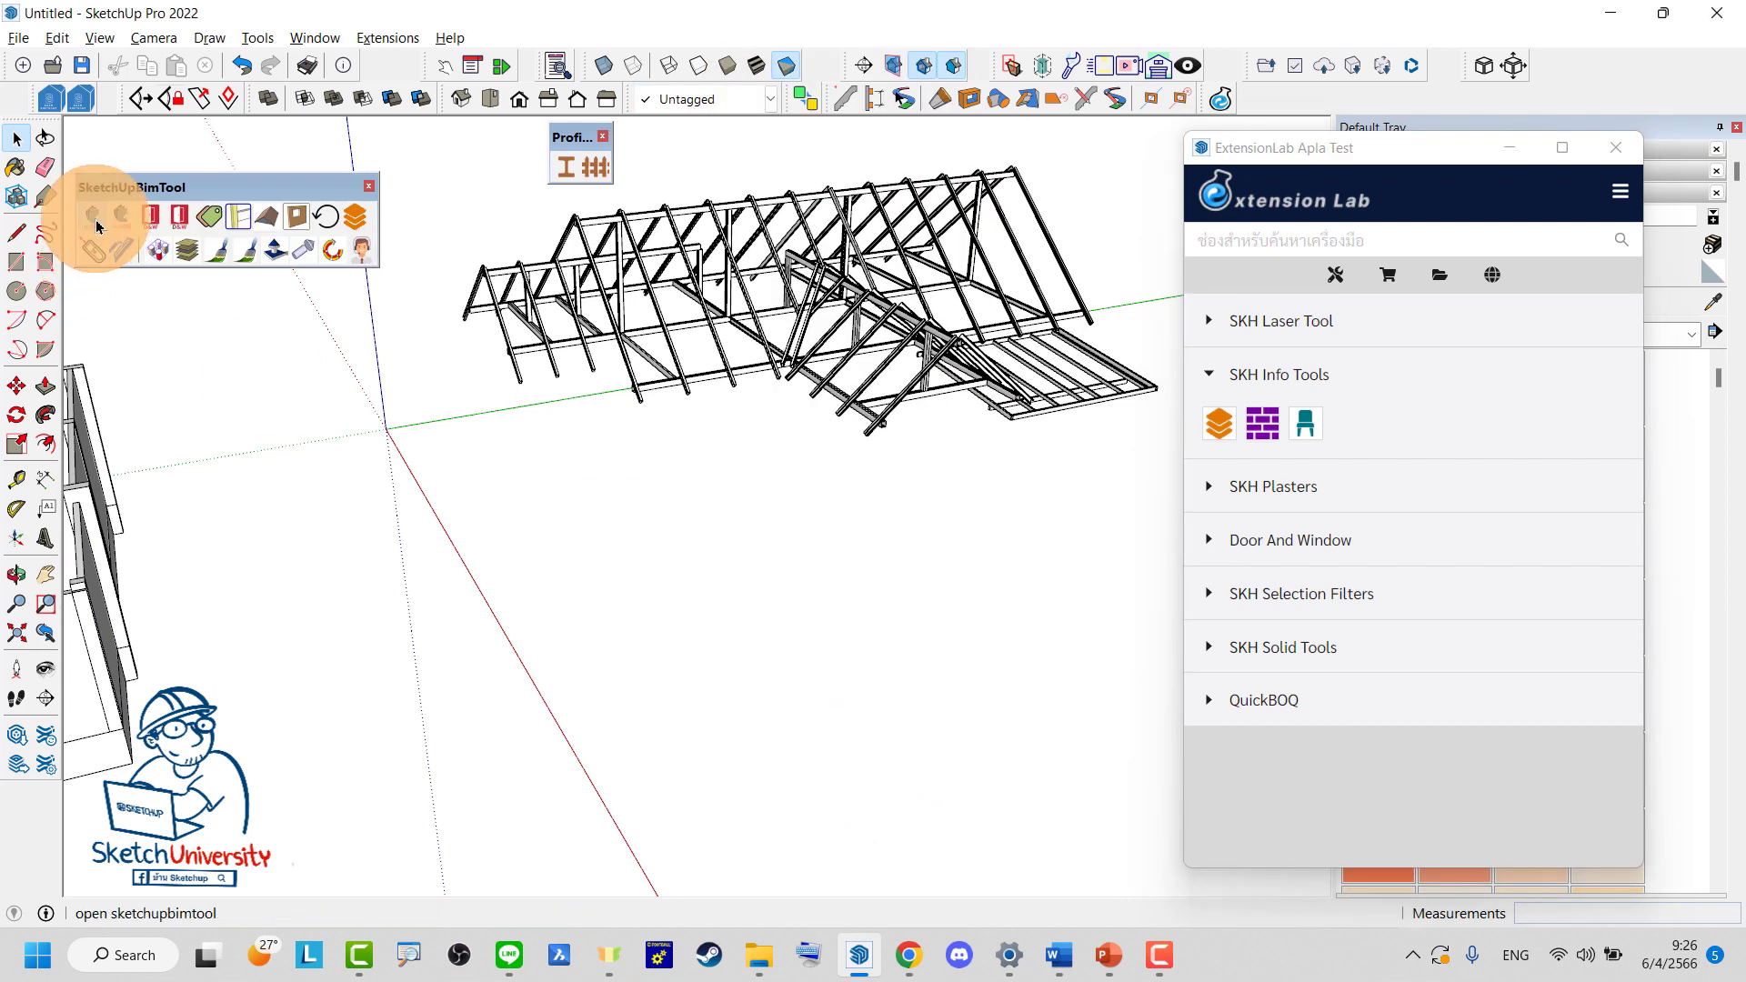
left_click(97, 227)
left_click(829, 643)
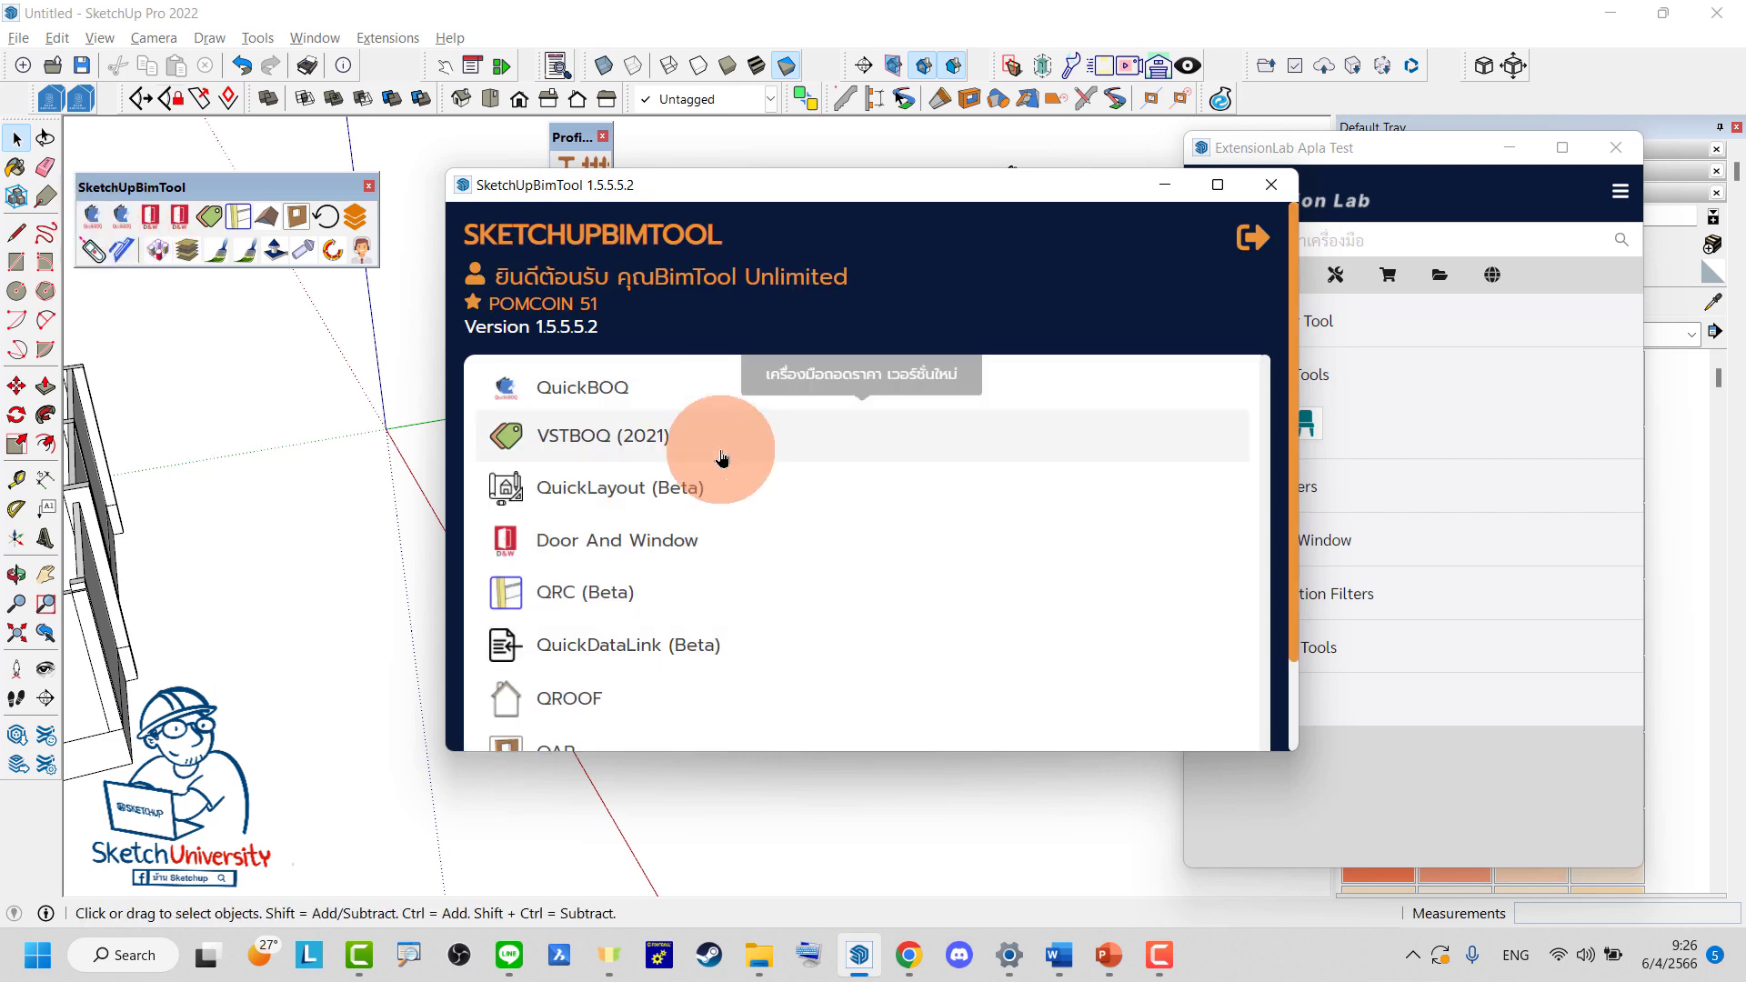
scroll(719, 460, "down", 2)
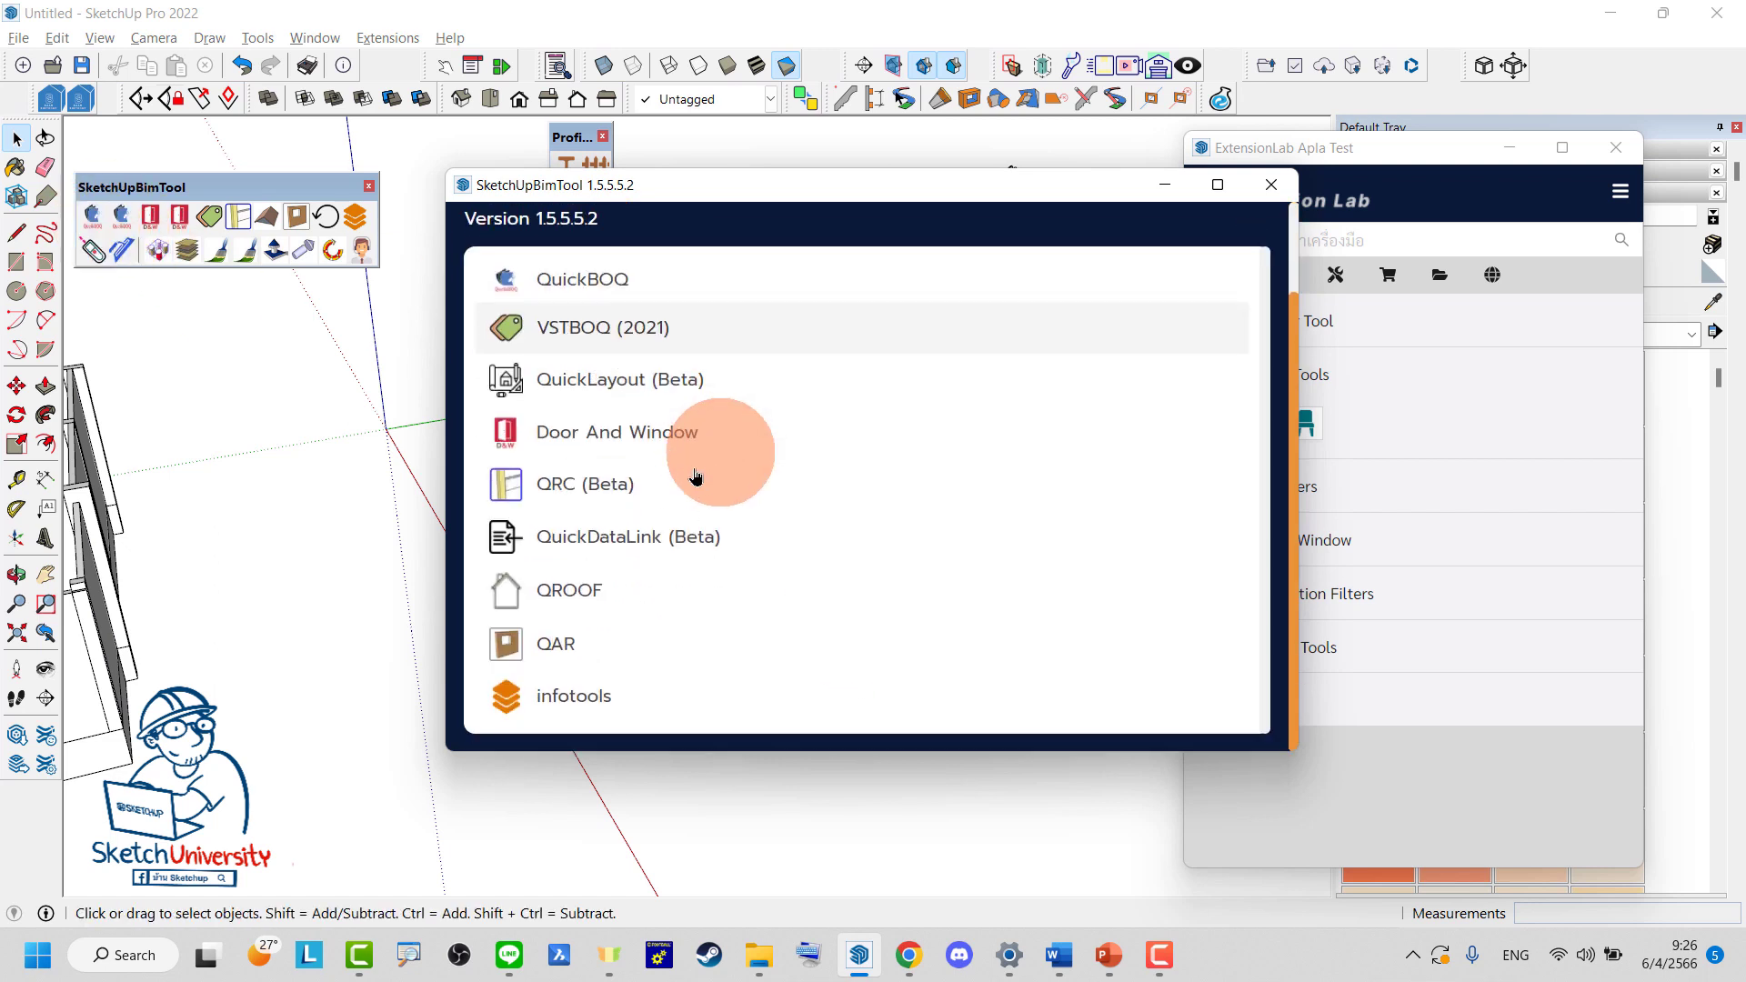
left_click(583, 556)
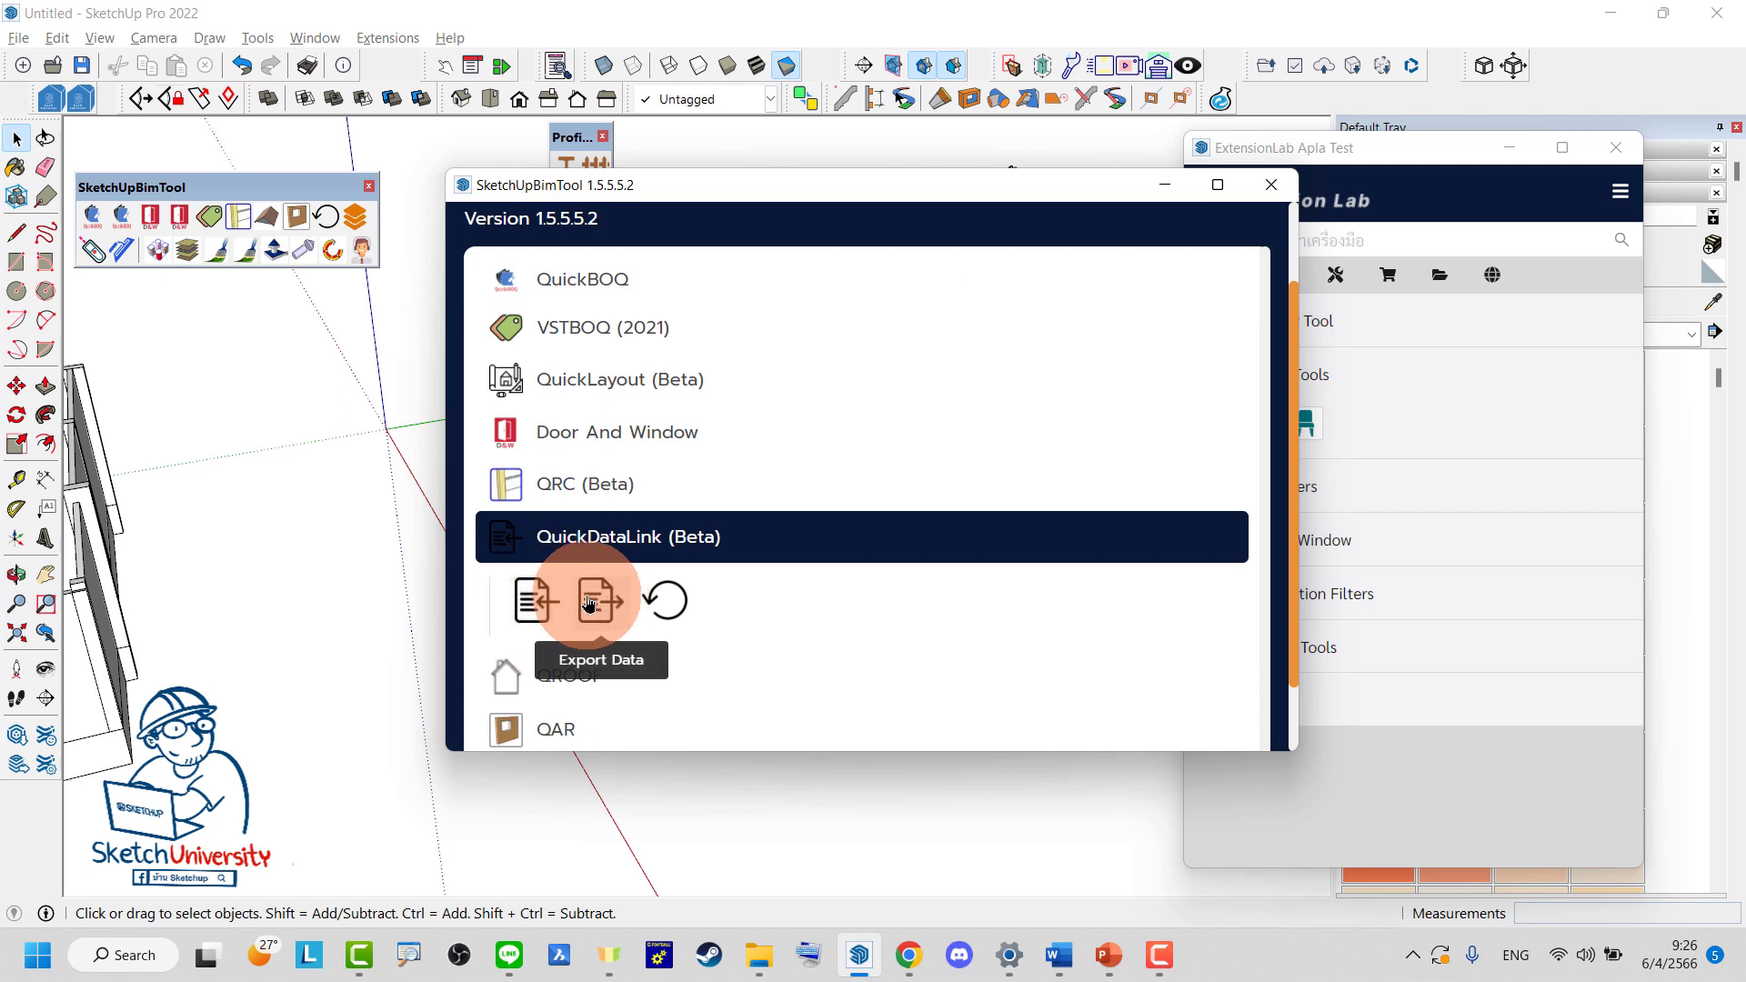
Export the layers and material with data (Have Data Only) to an Excel file named DATABASE
left_click(882, 457)
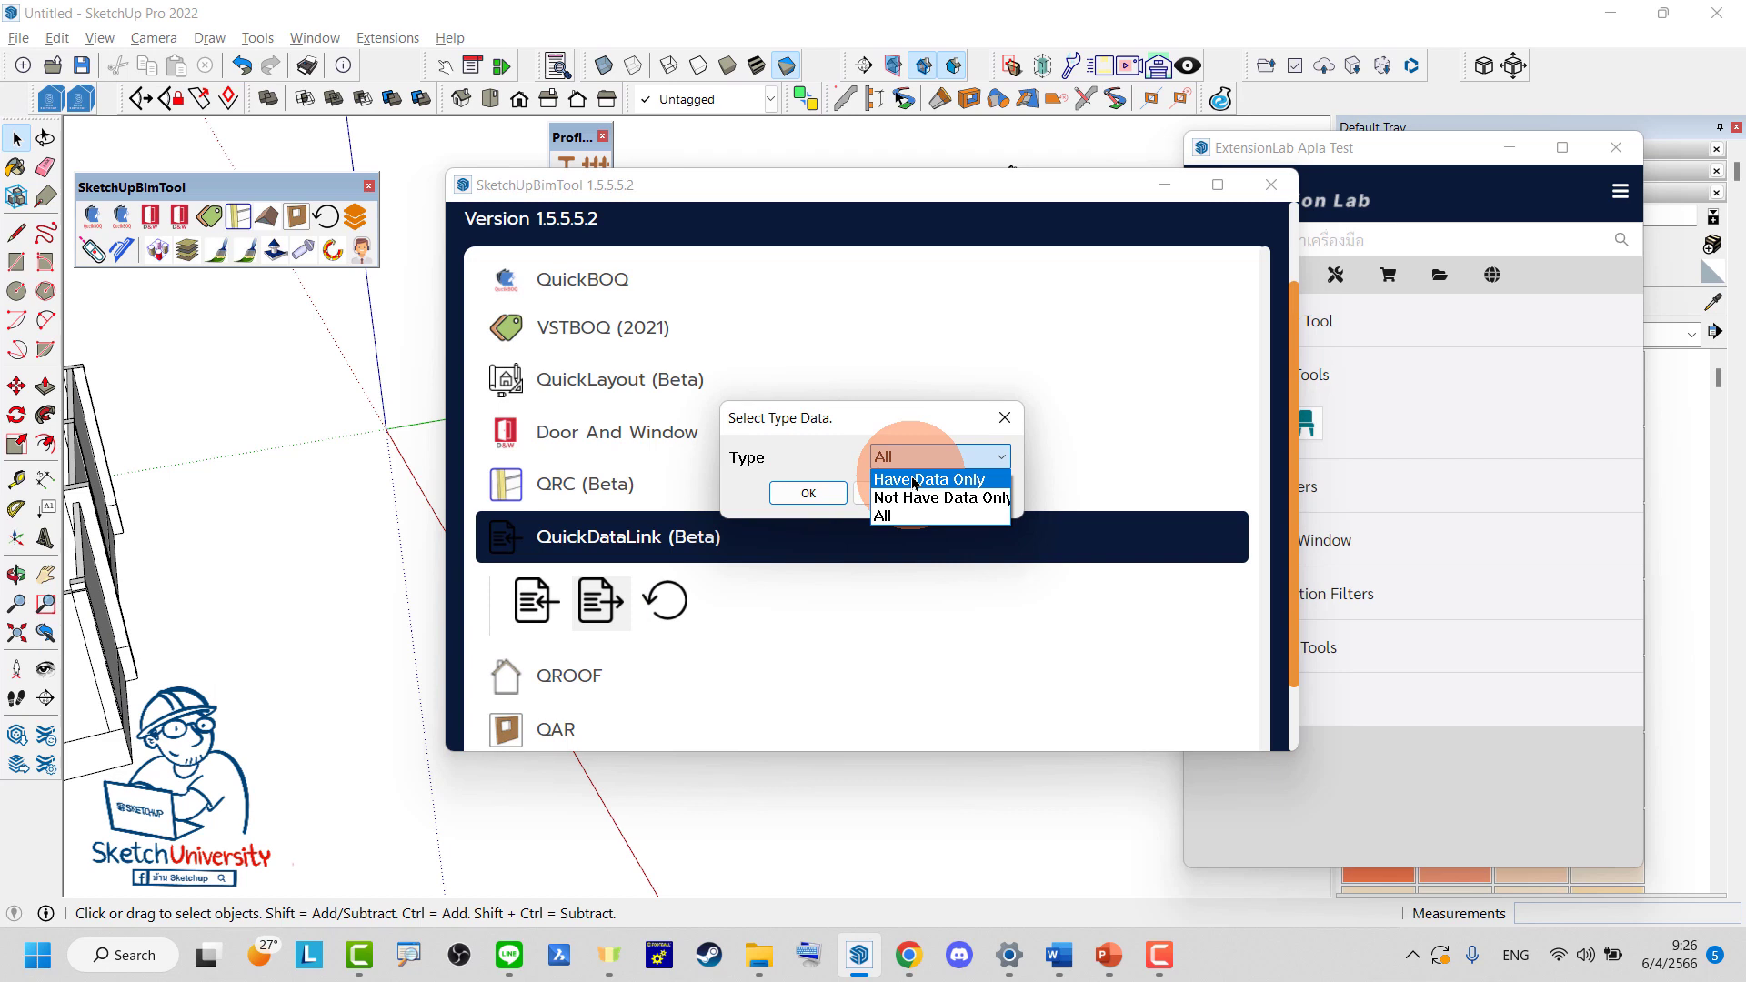
left_click(914, 480)
left_click(811, 500)
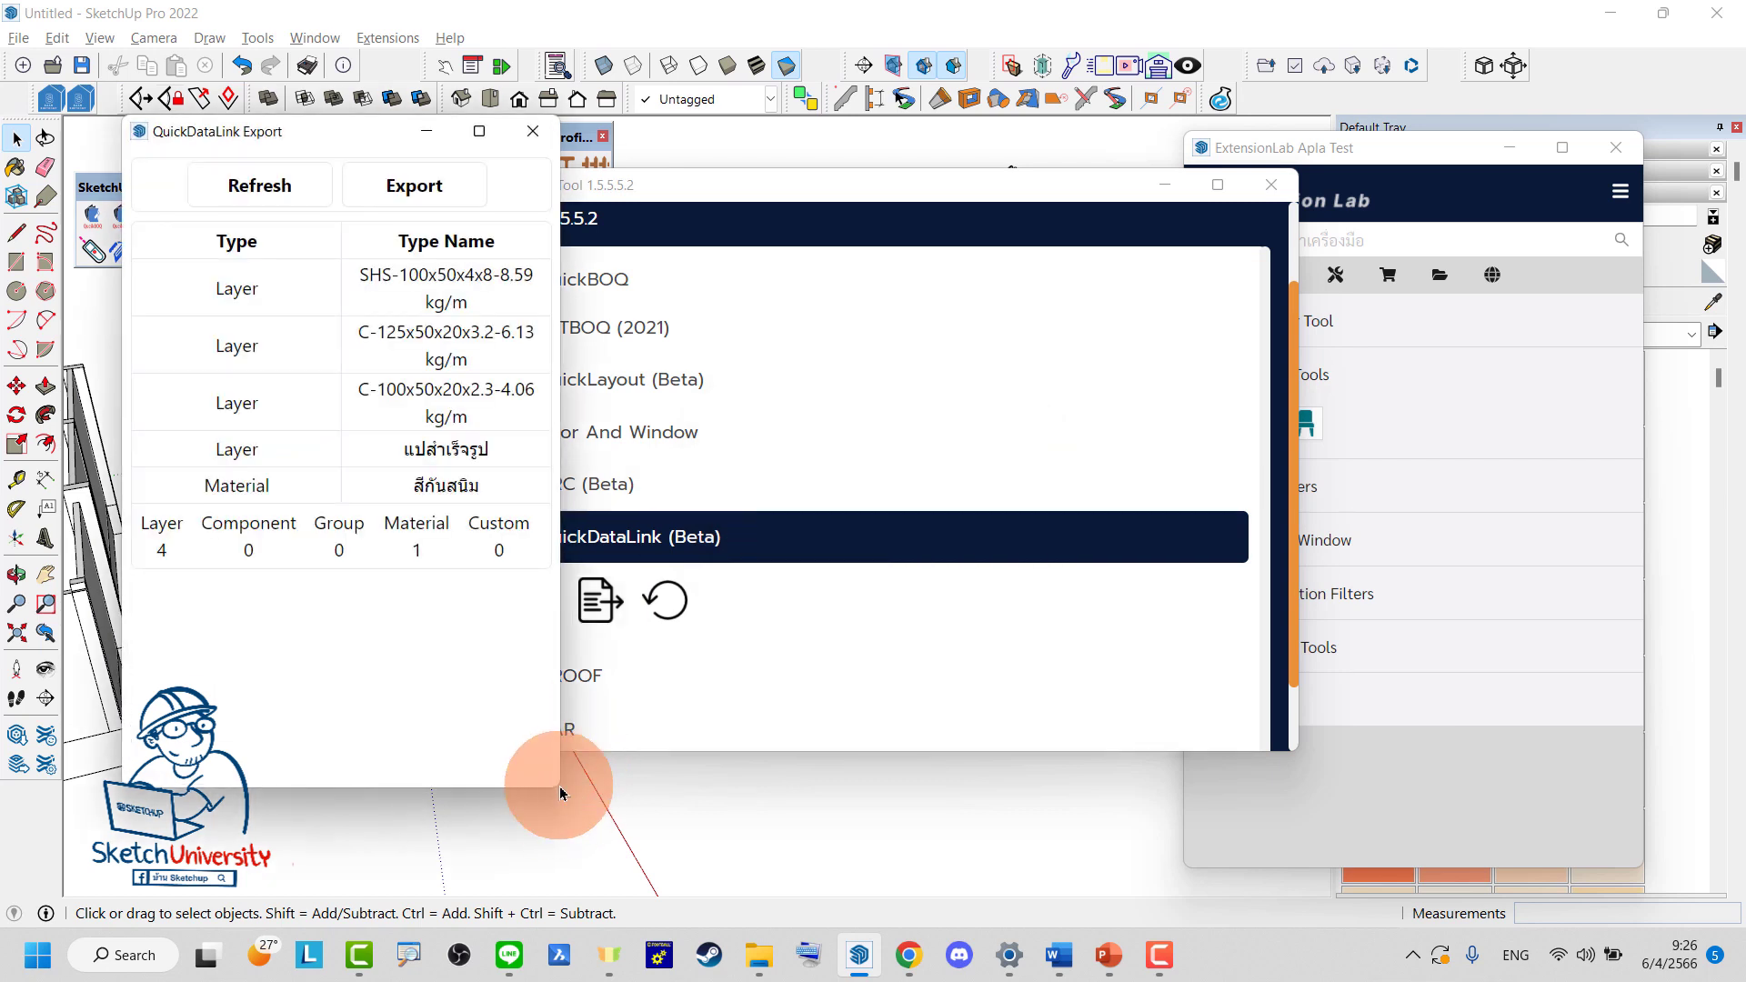
mouse_move(561, 787)
left_mouse_down()
mouse_move(859, 753)
mouse_move(1220, 751)
left_mouse_up()
left_click(730, 189)
type("DATABASE BOQ 1")
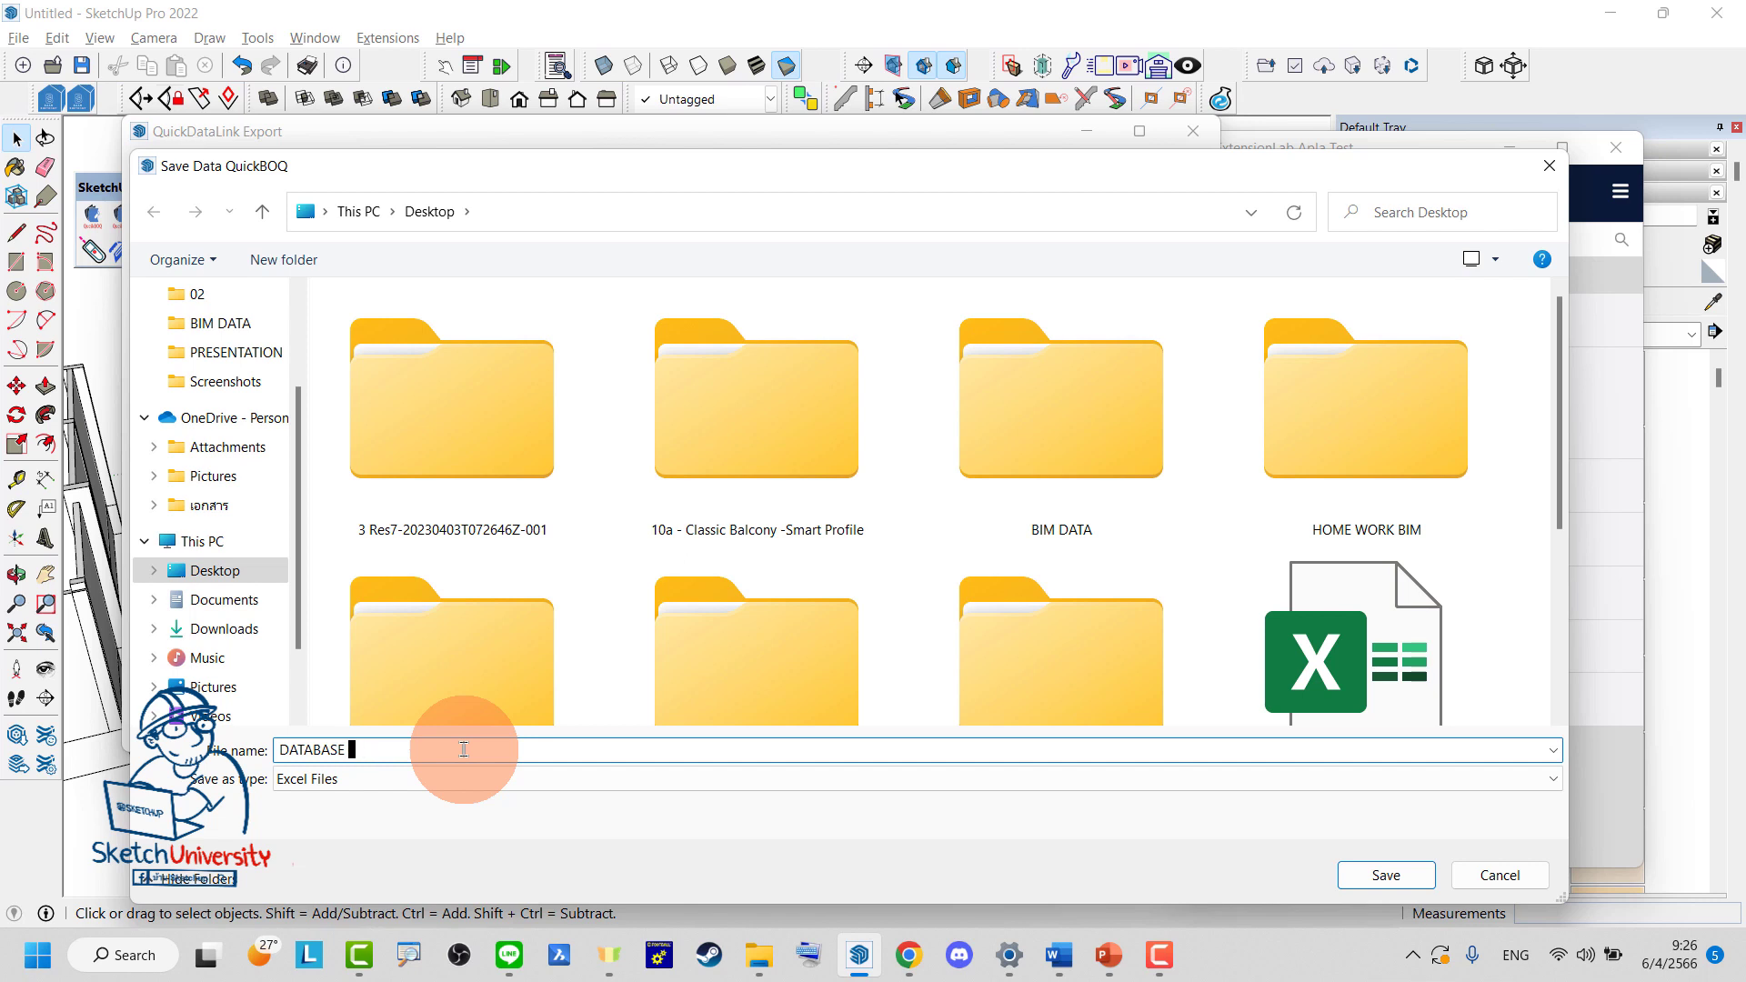
key("Return")
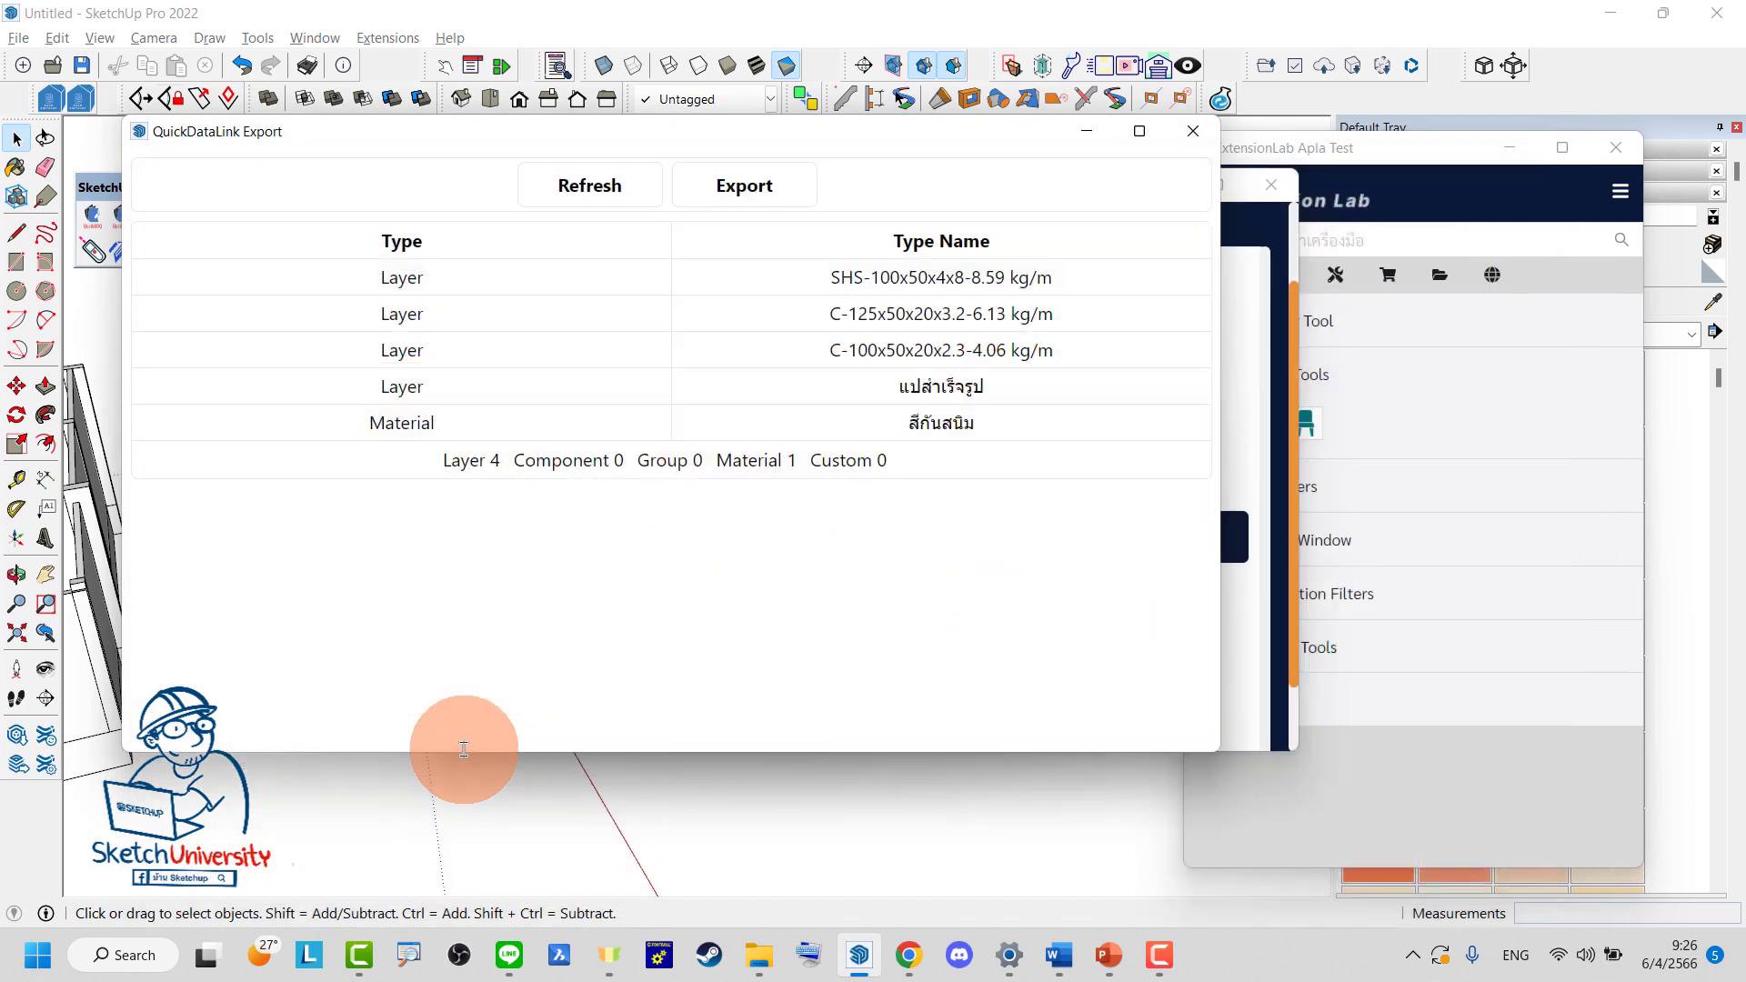
left_click(715, 500)
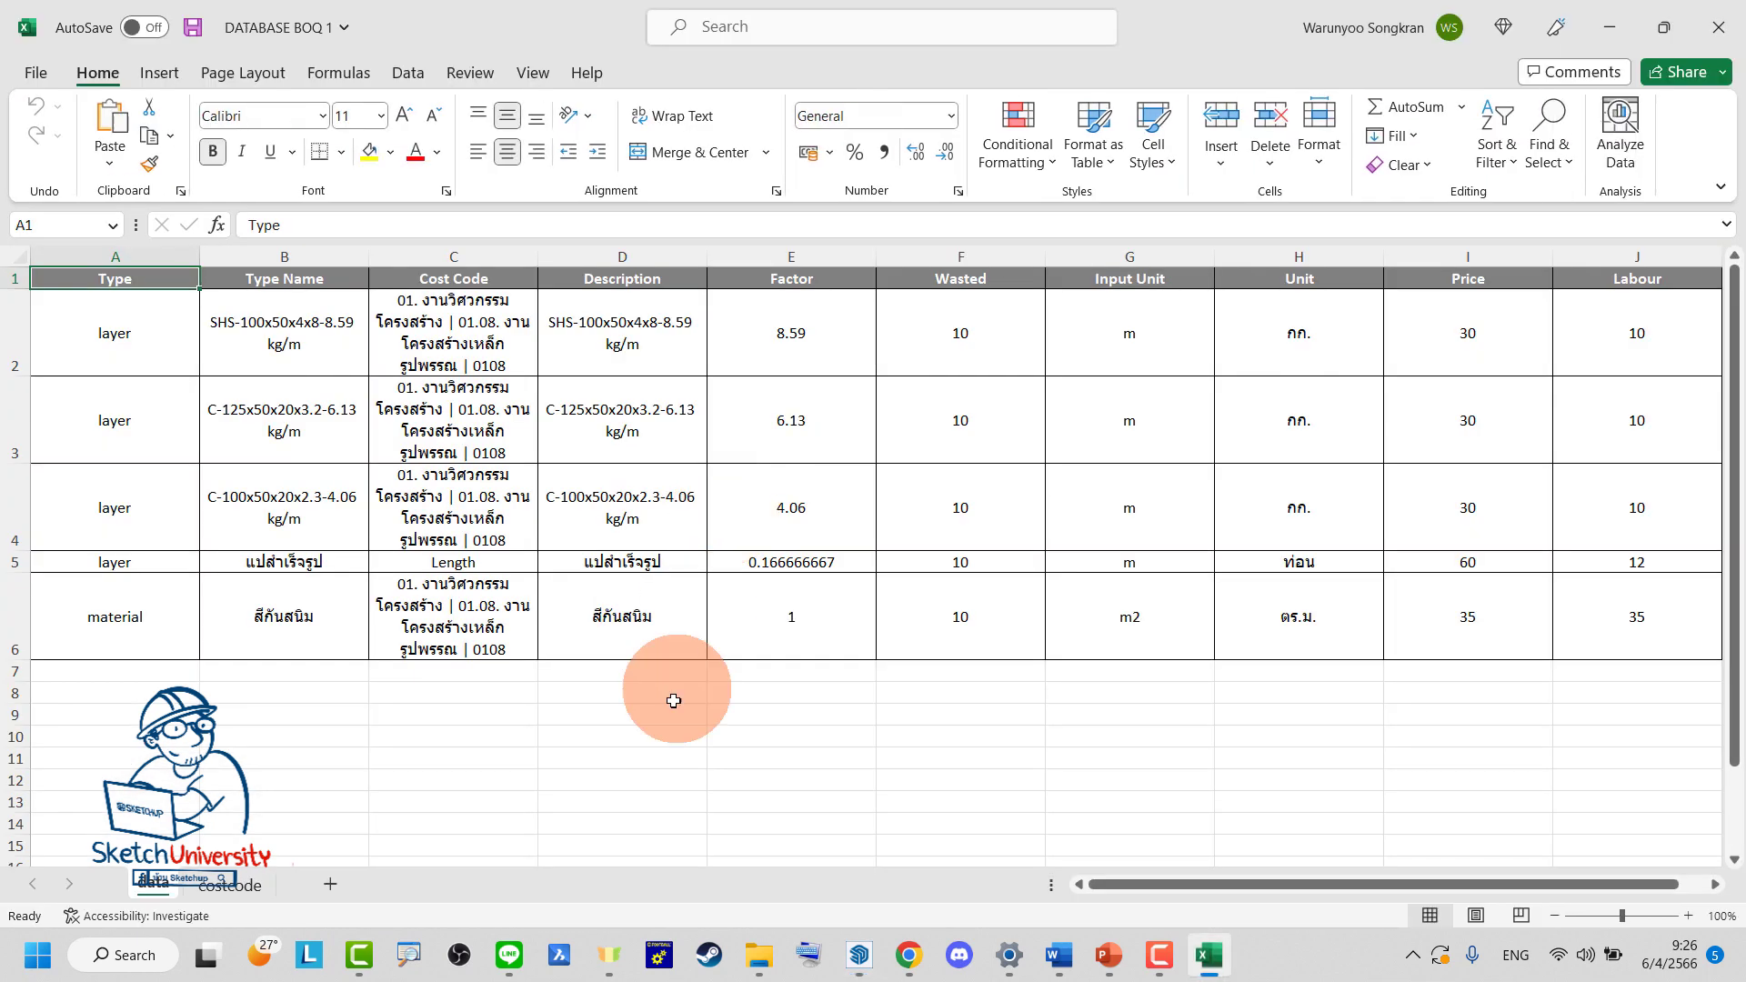
Narrow column A and set prices I2 through I4 to 34
left_click(663, 732)
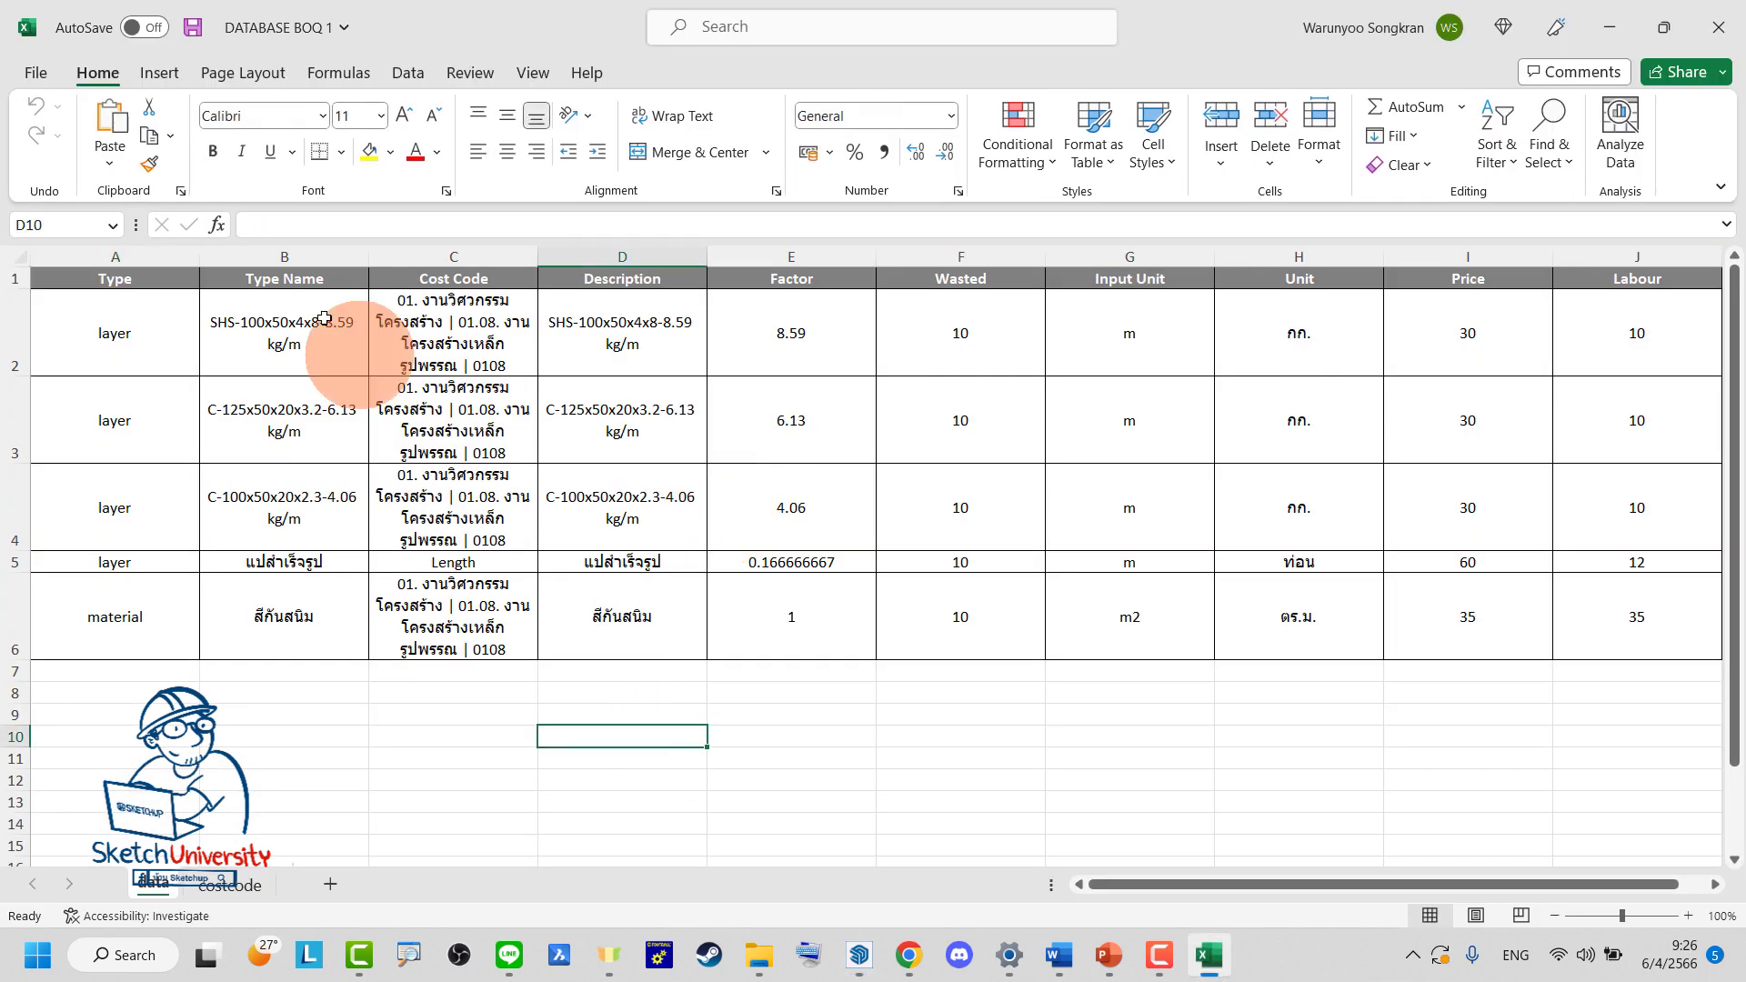
left_click_drag(200, 258, 148, 269)
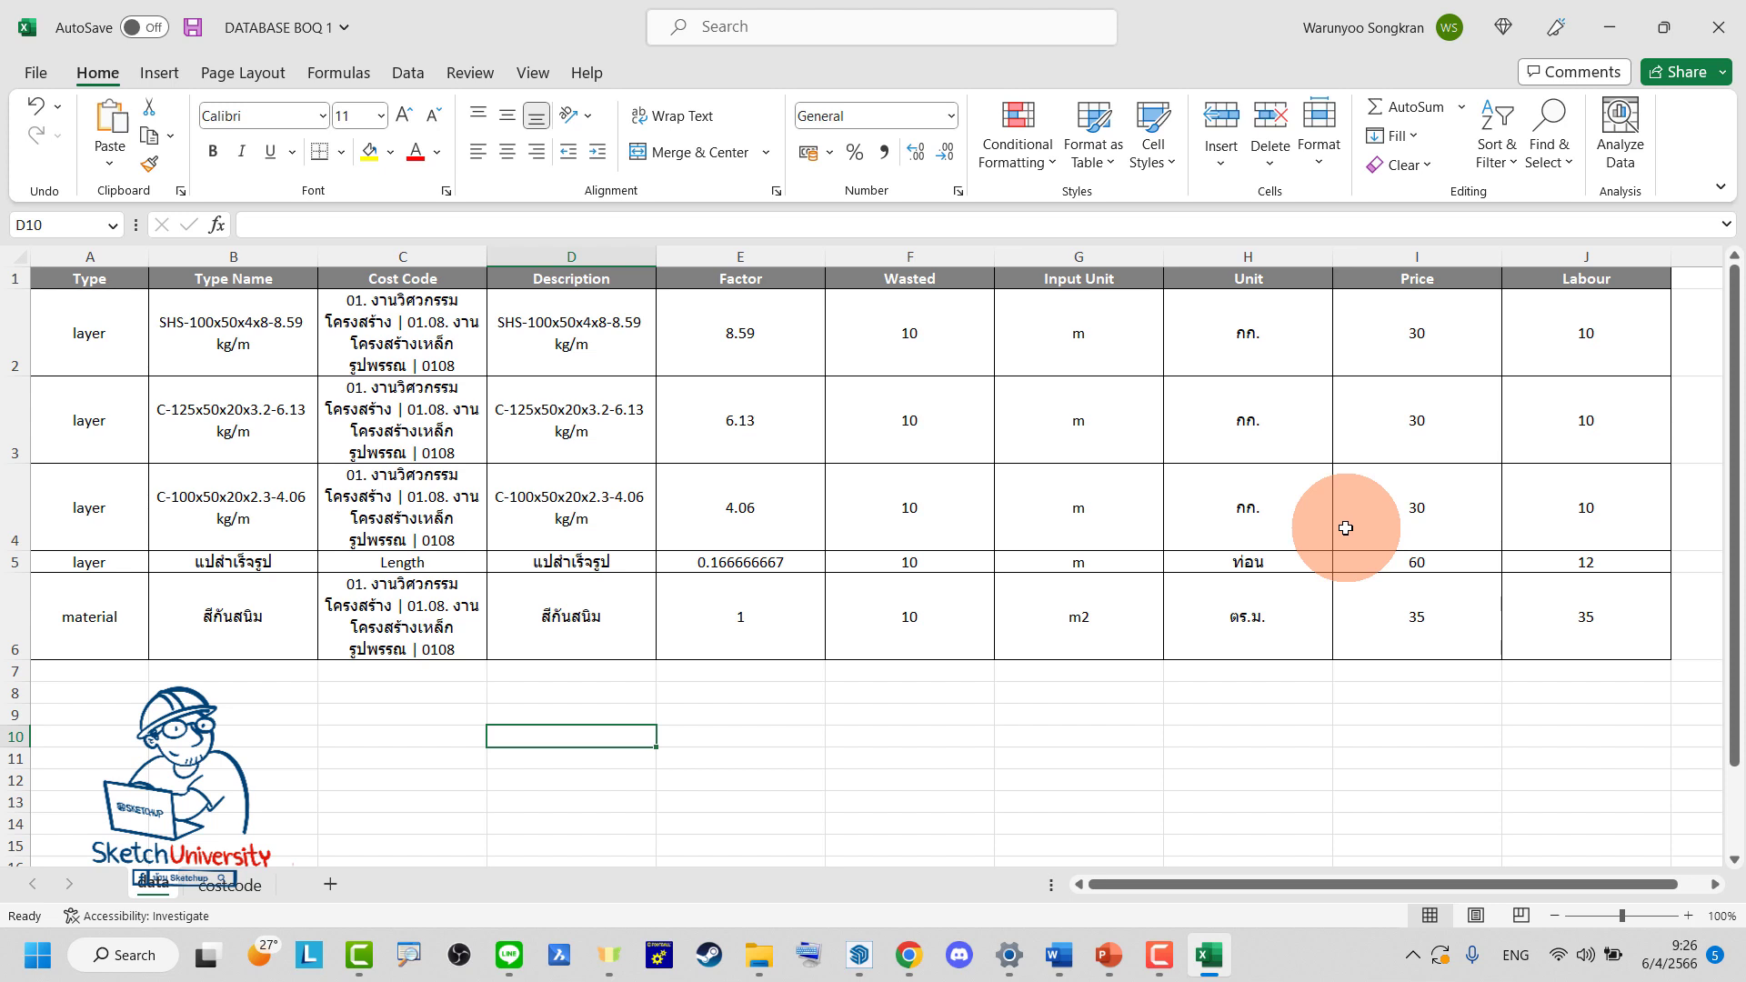
left_click(1403, 337)
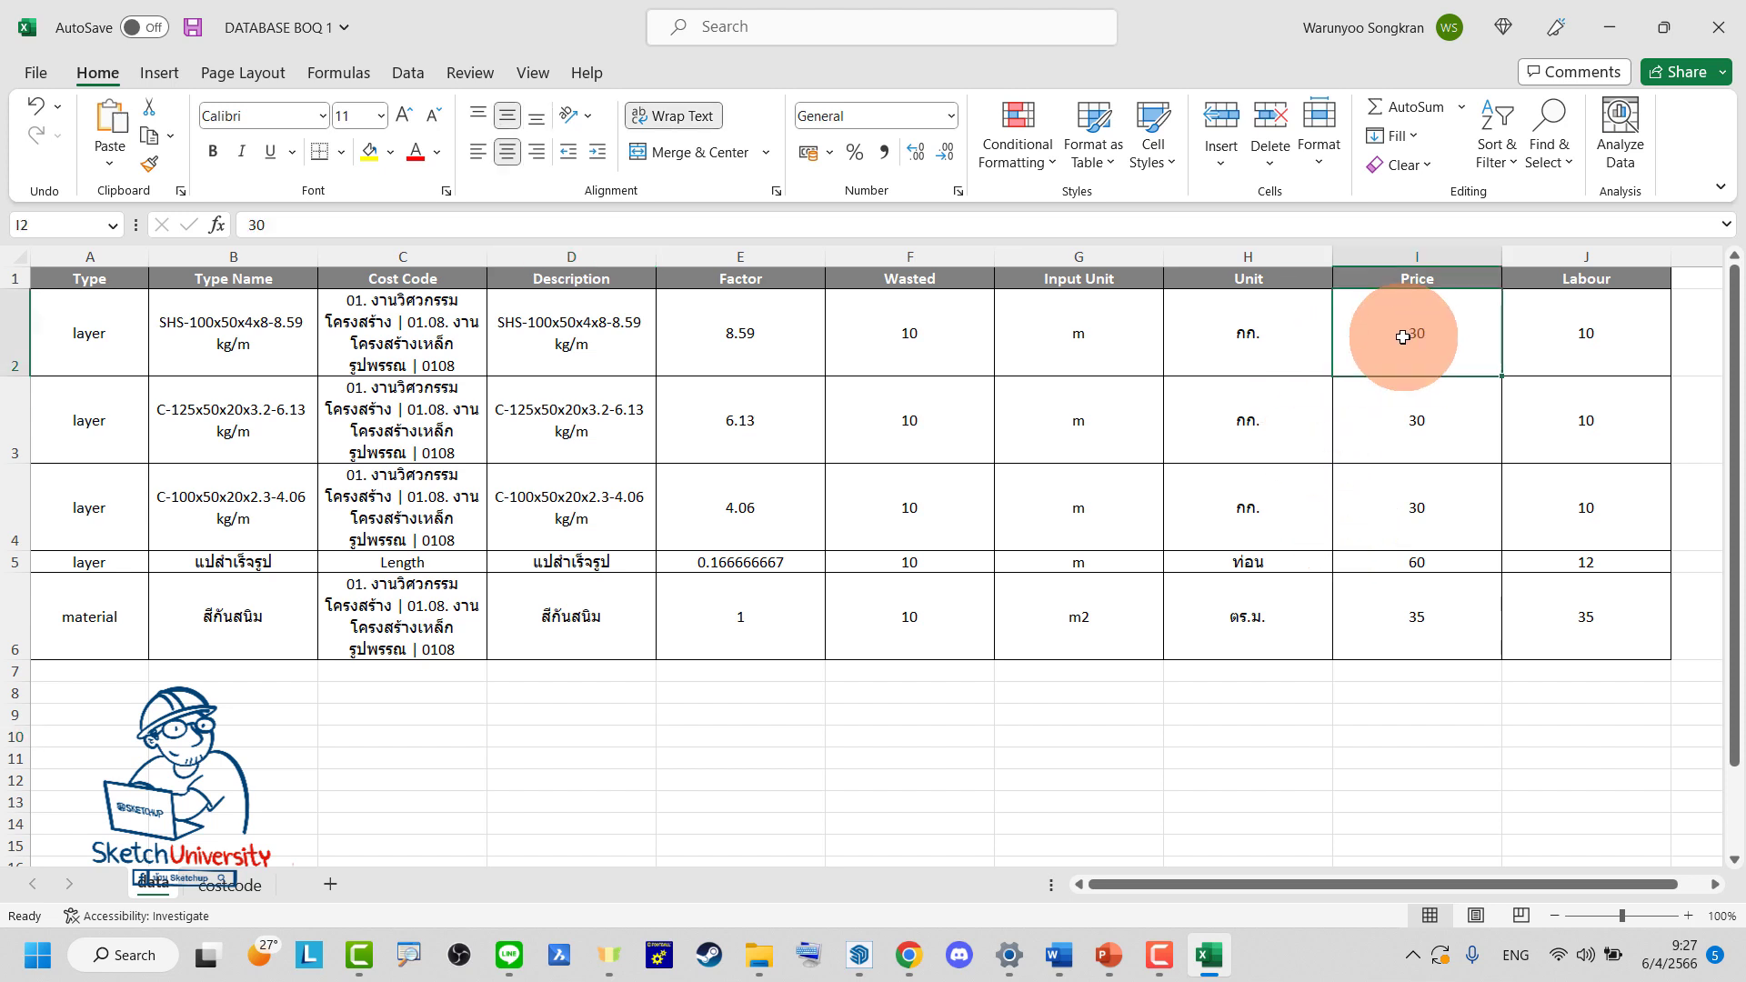
type("3")
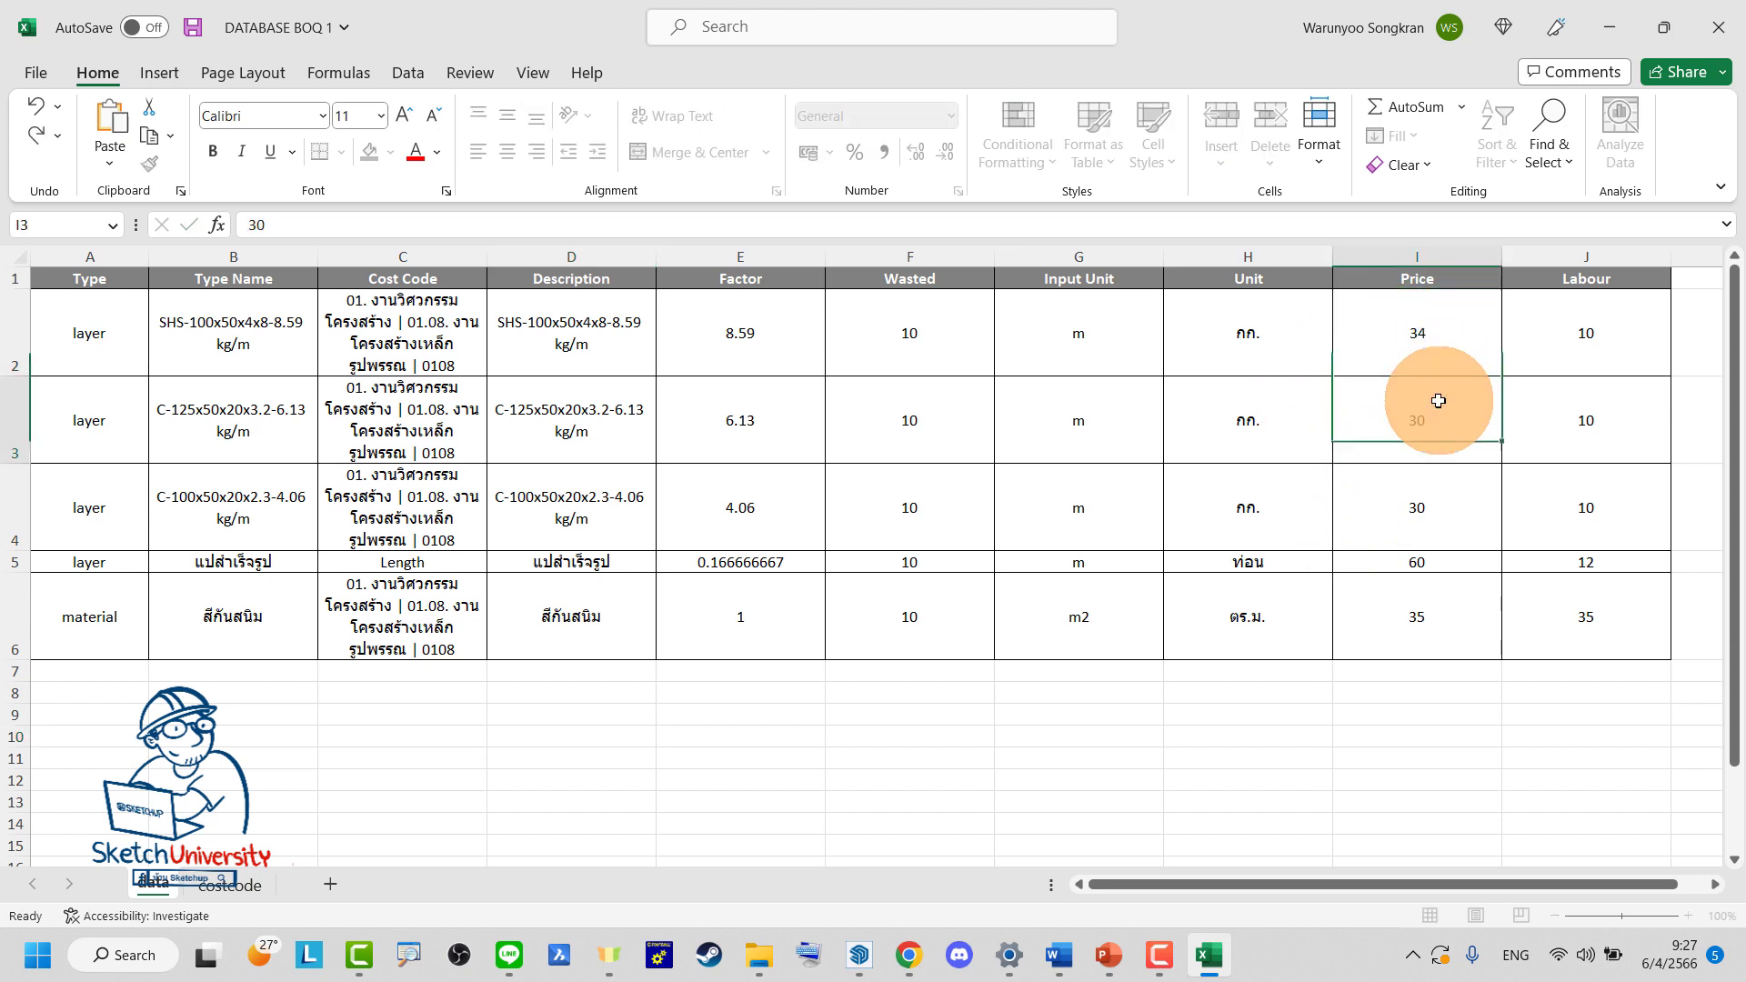
left_click(1458, 356)
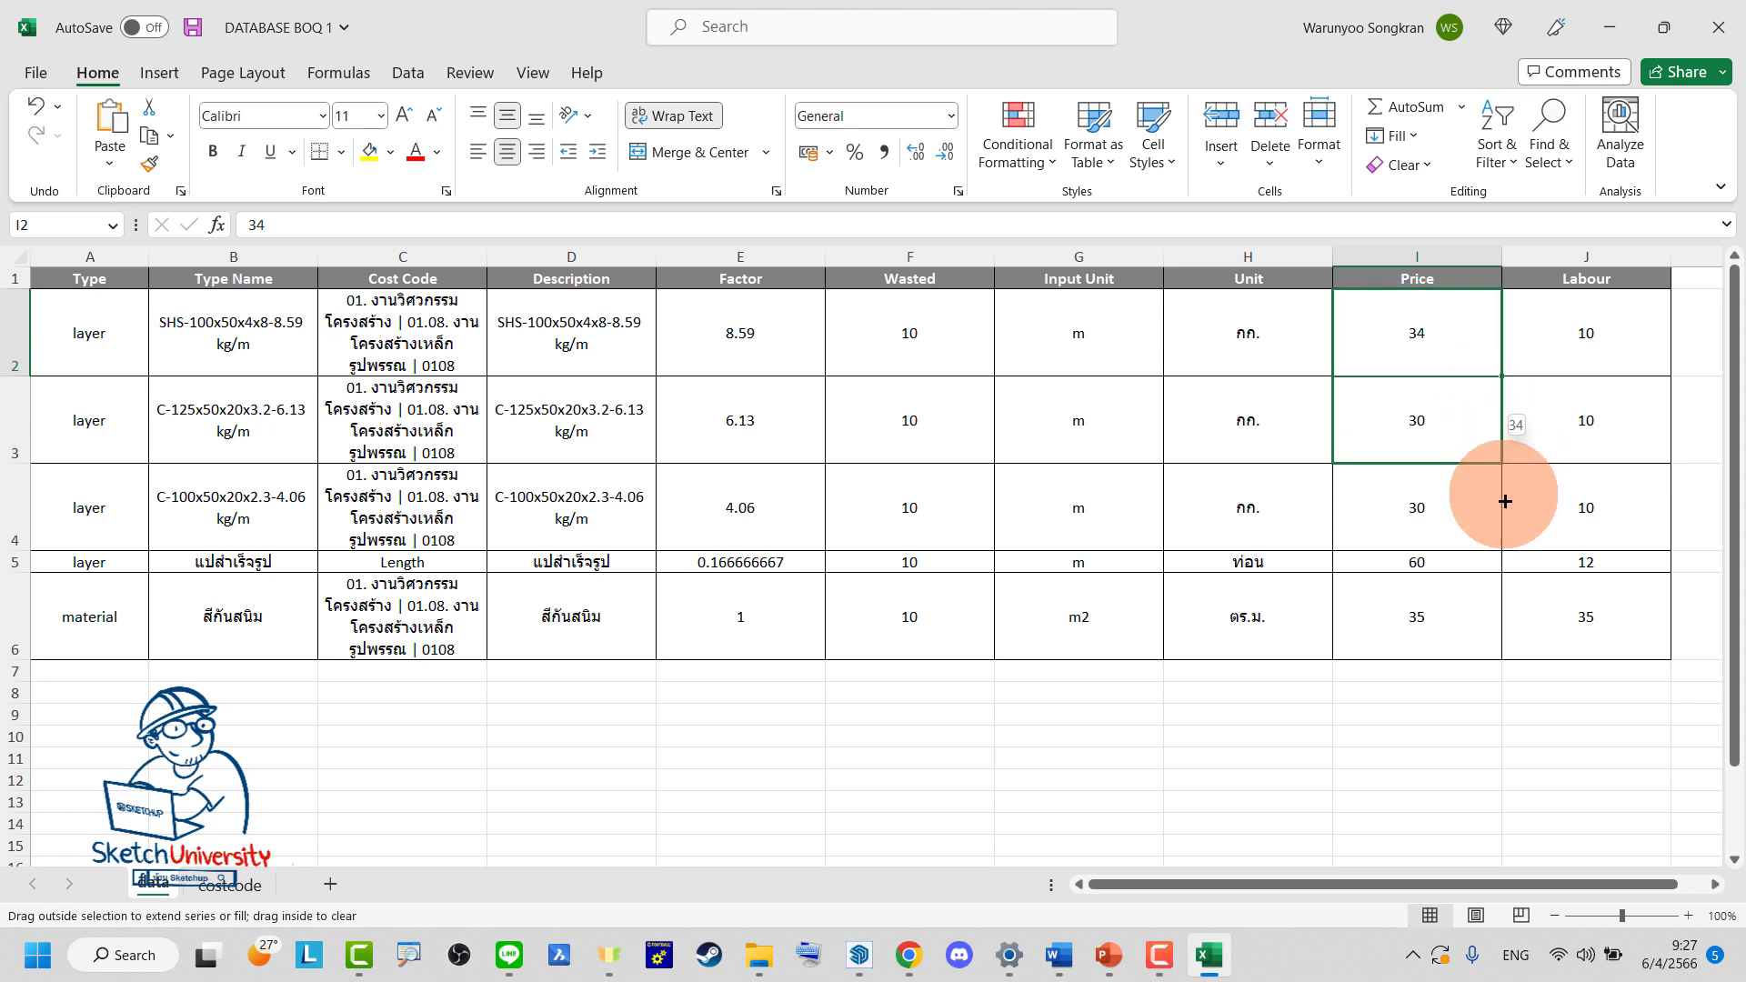
left_click_drag(1505, 381, 1508, 532)
Set the I5 price to 55 and the I6 price to 34
left_click(1460, 565)
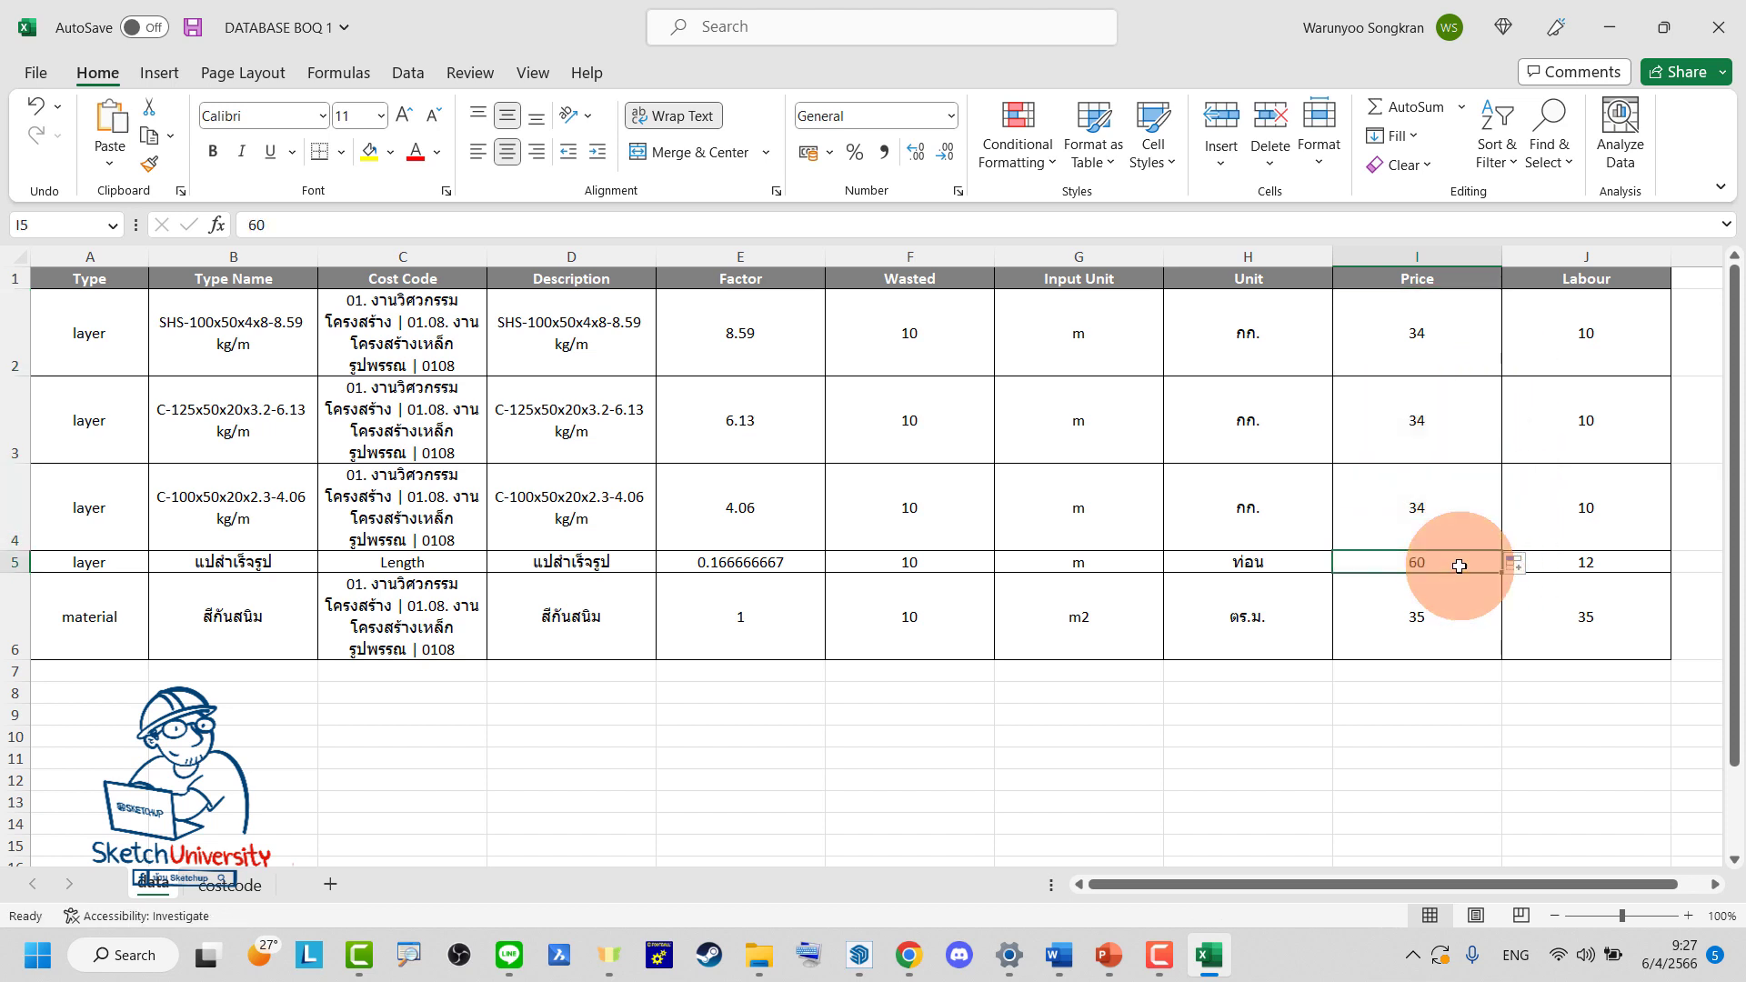
type("55")
left_click(1455, 611)
type("34")
left_click(1444, 719)
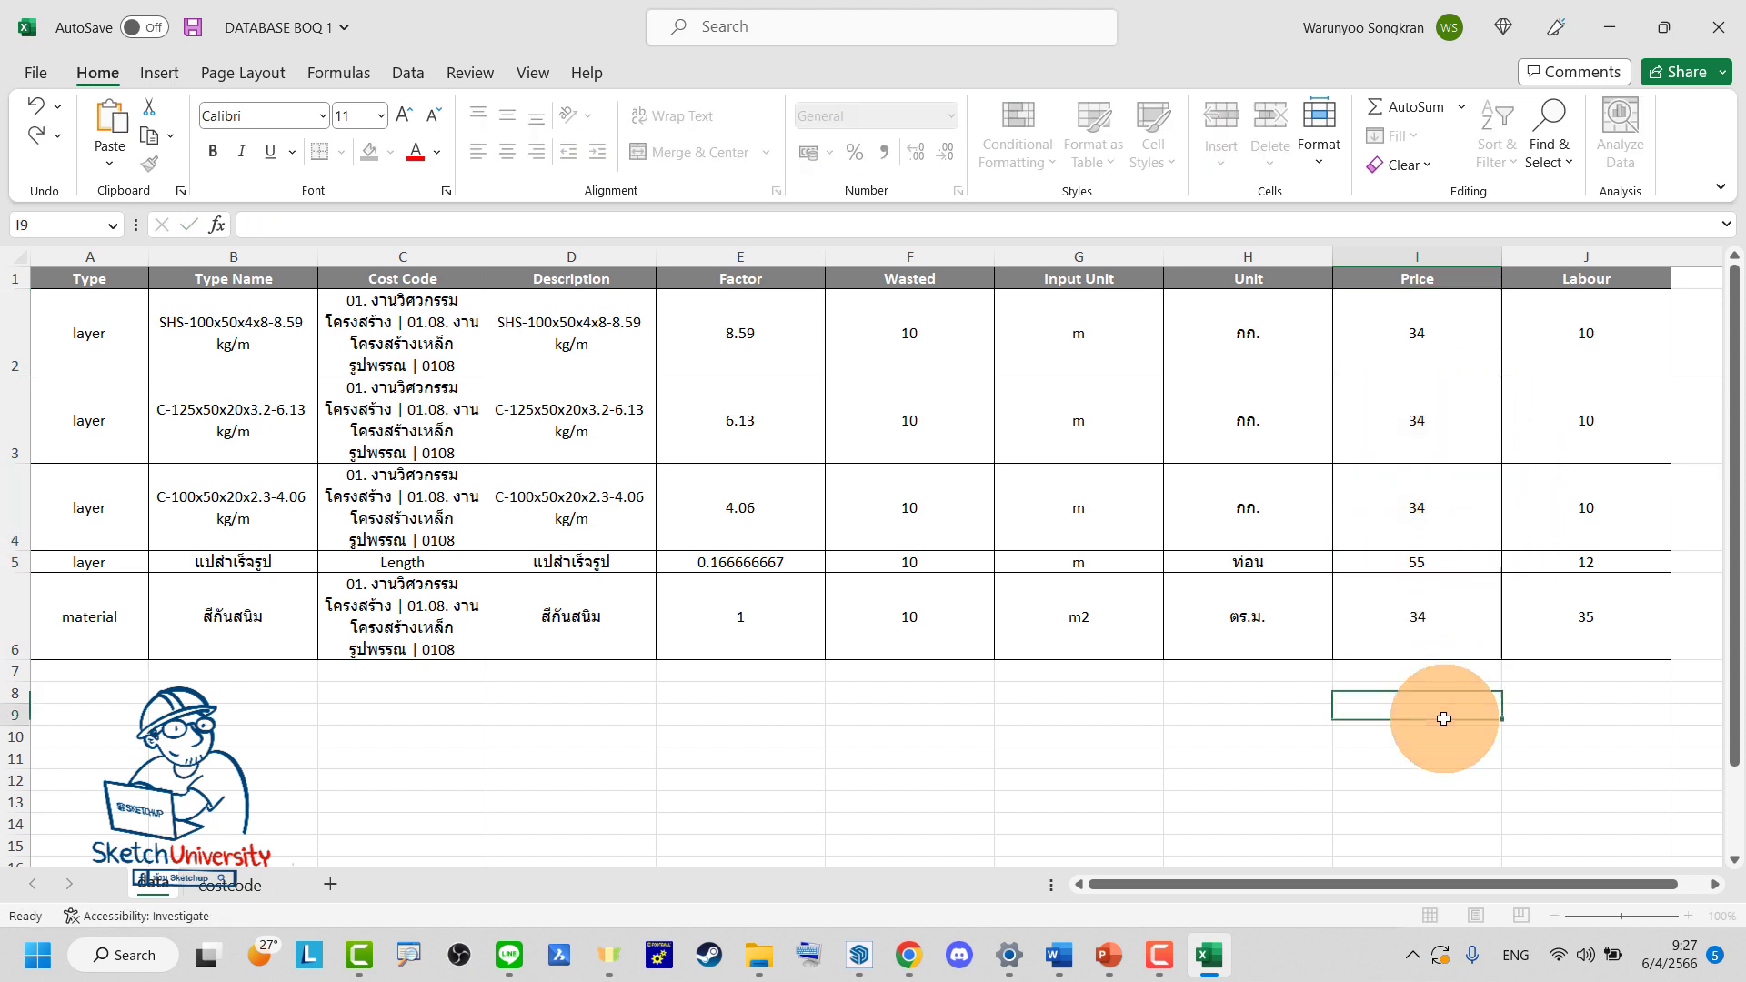
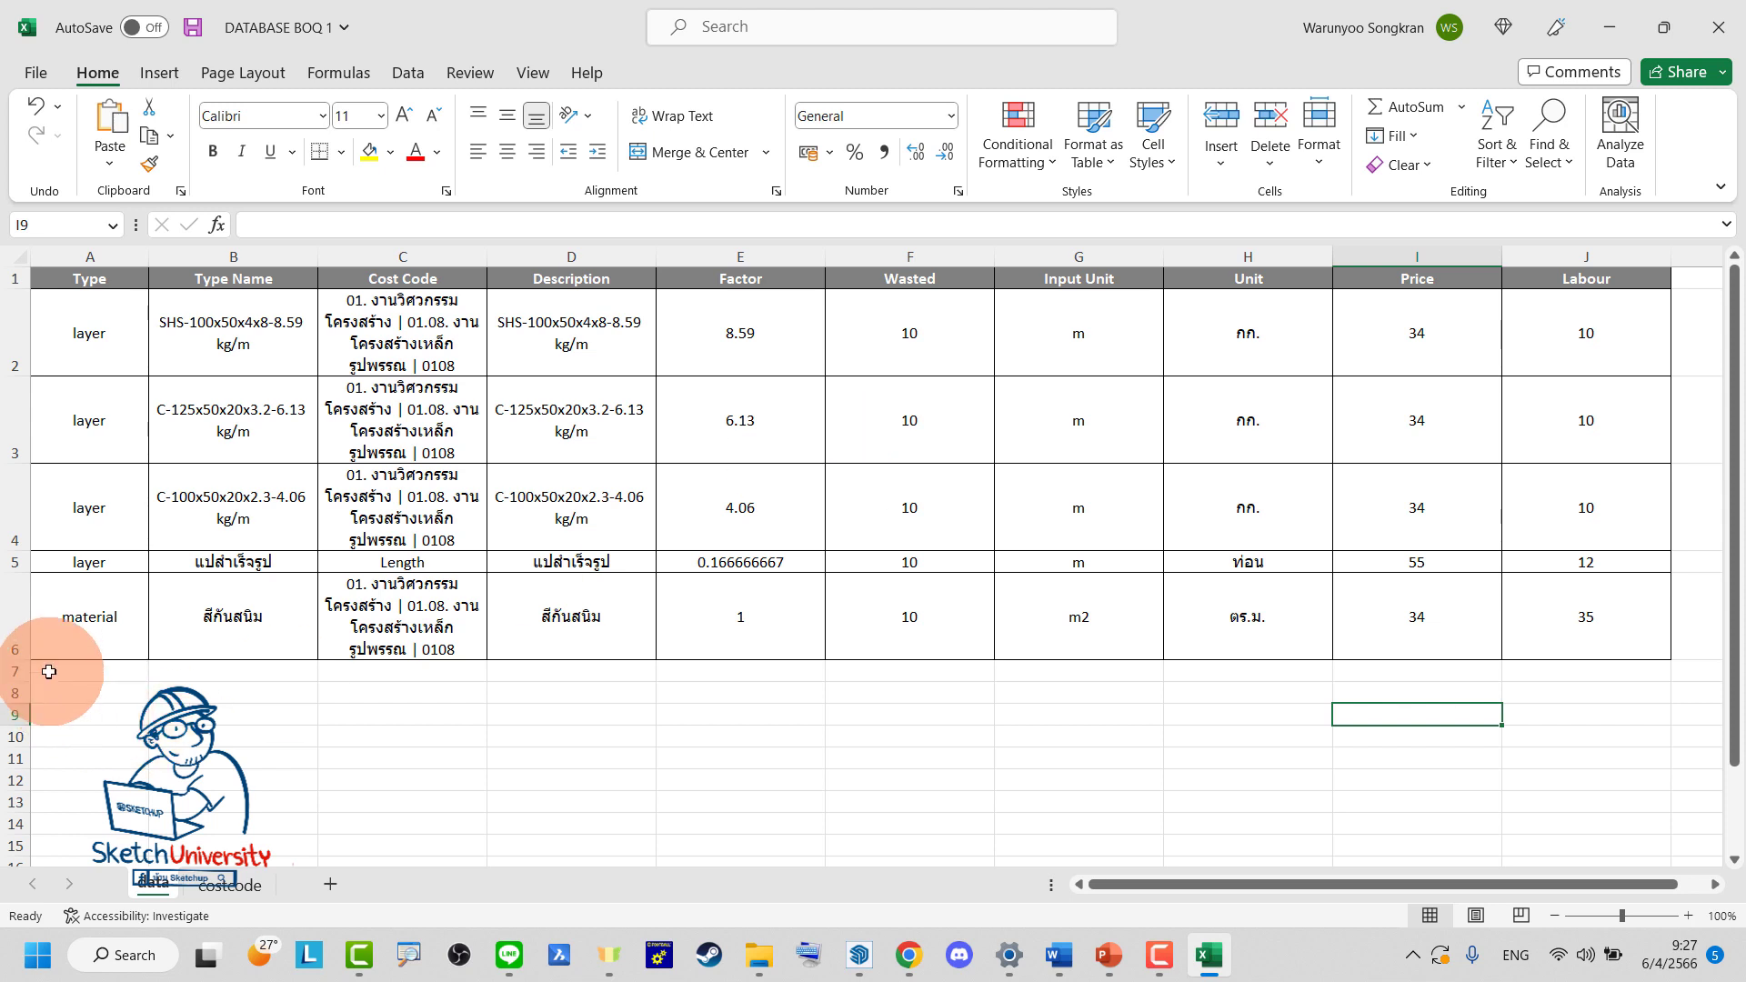
Give row 7 (A7:J7) All Borders and drag it much taller
left_click_drag(50, 670, 1622, 670)
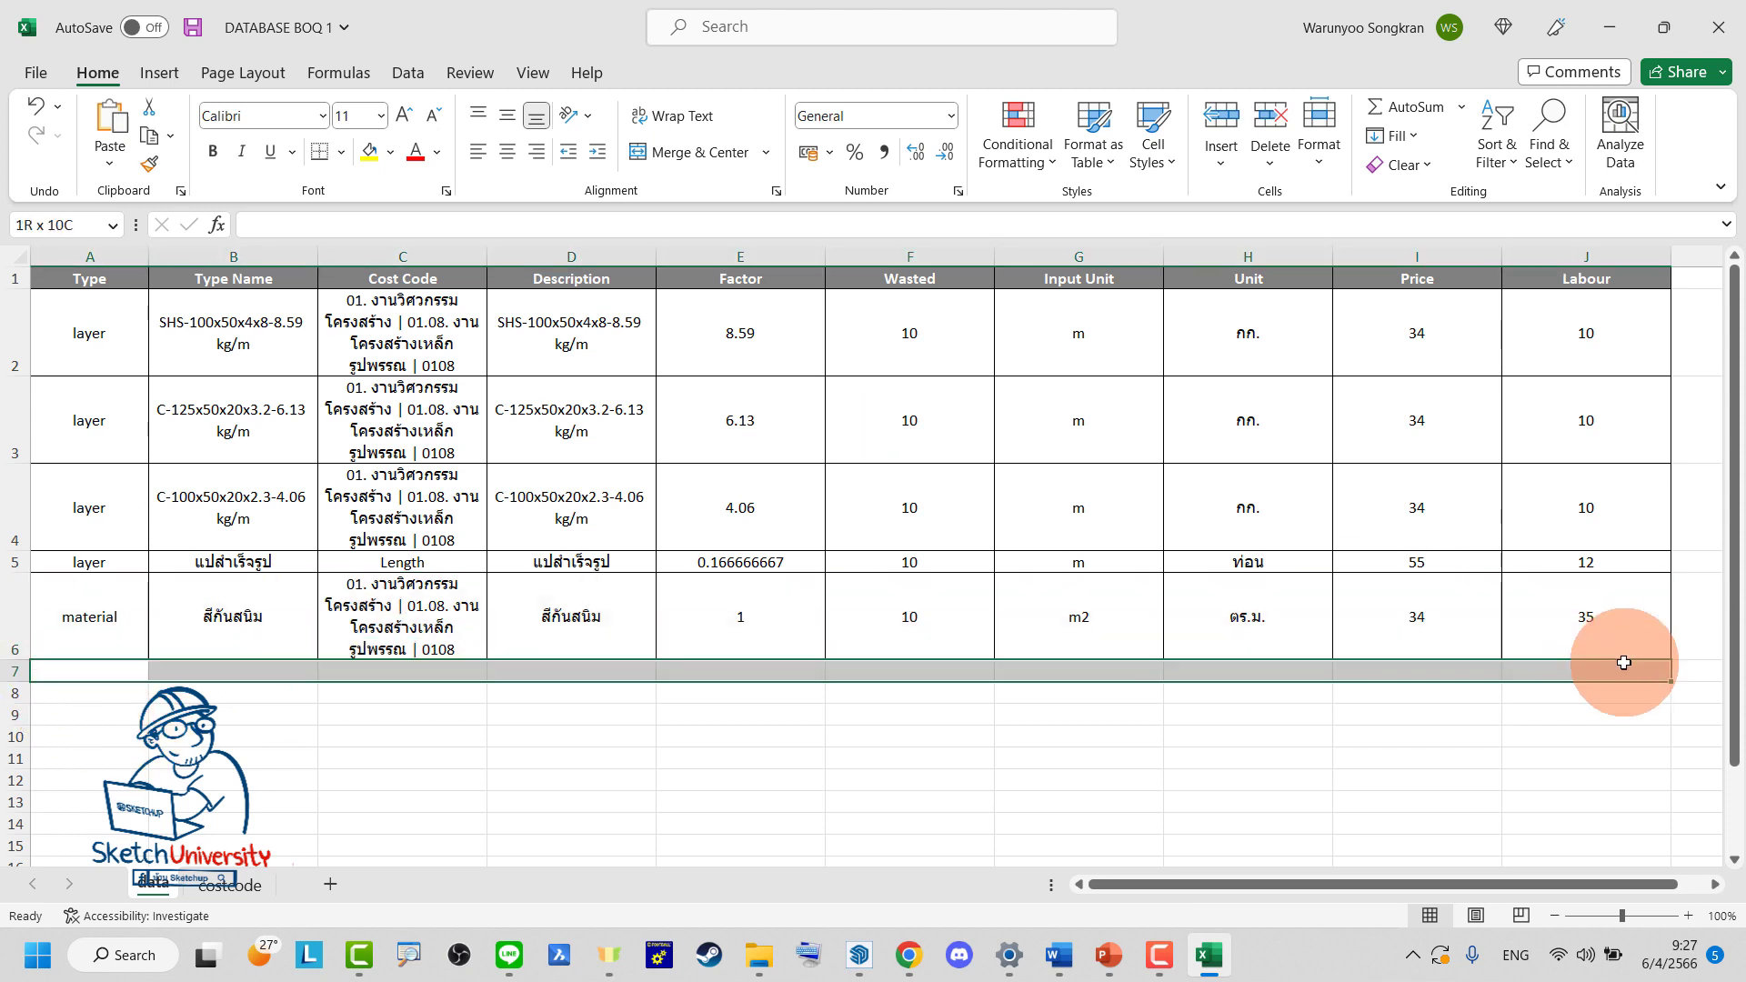
left_click(341, 152)
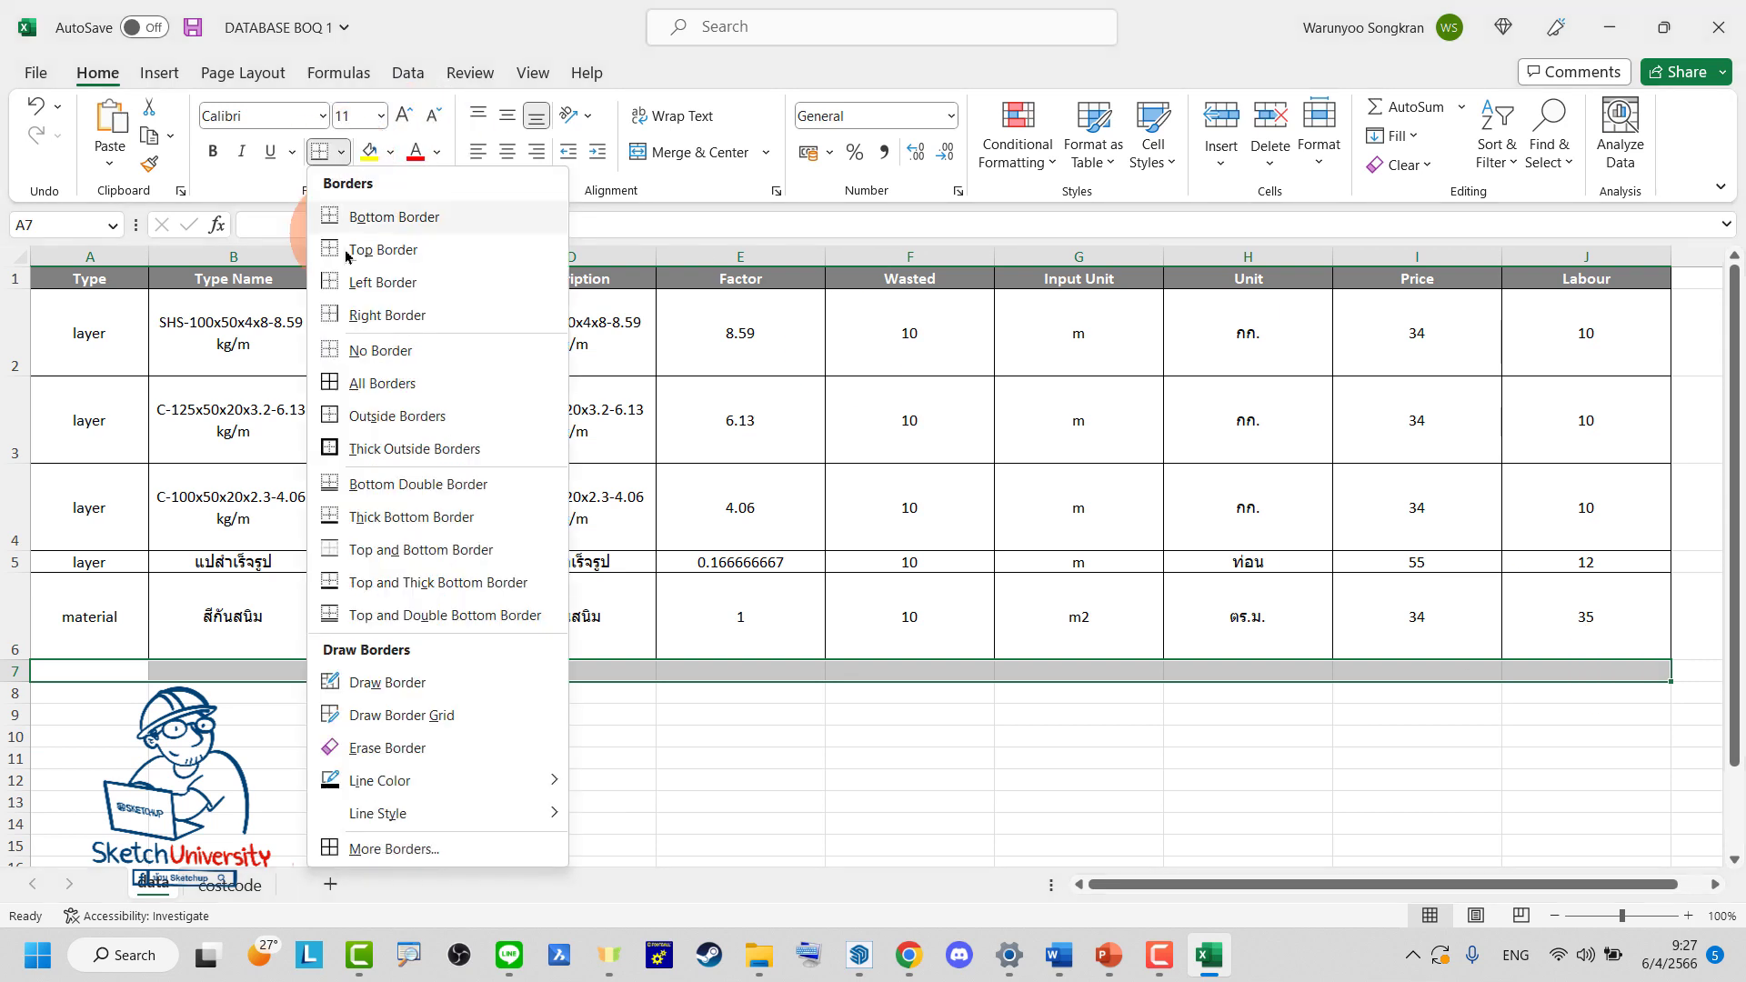
left_click(336, 383)
left_click(273, 734)
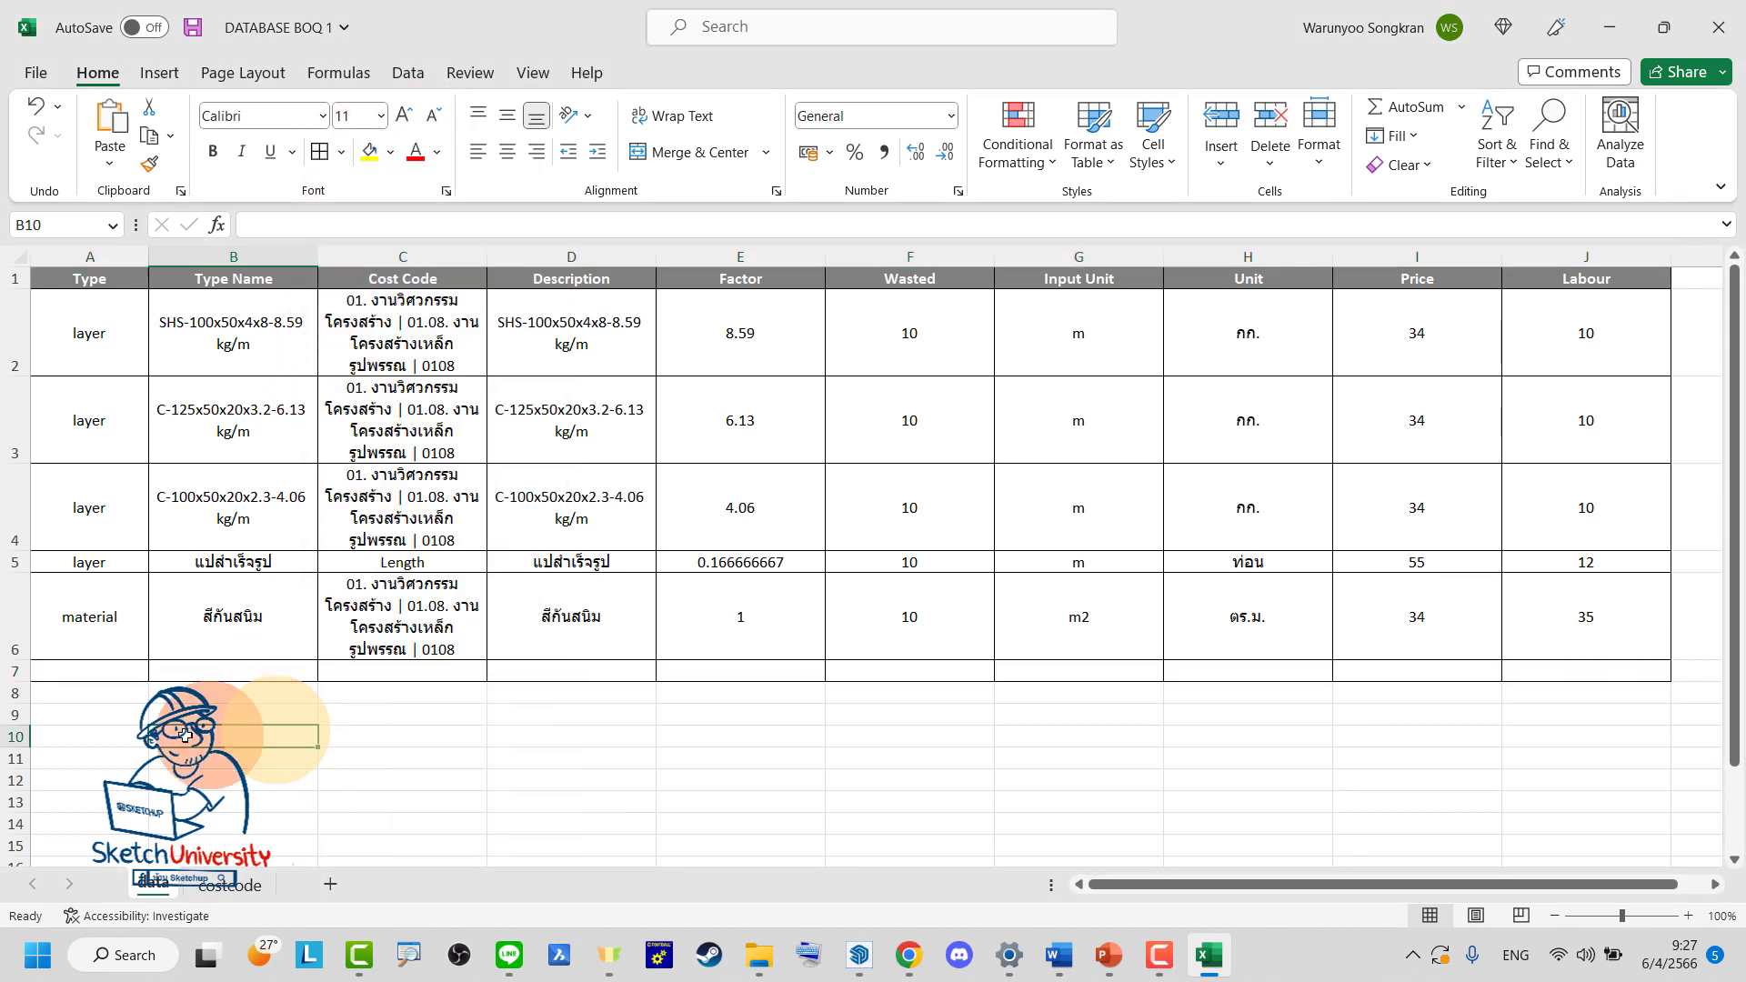
left_click(118, 672)
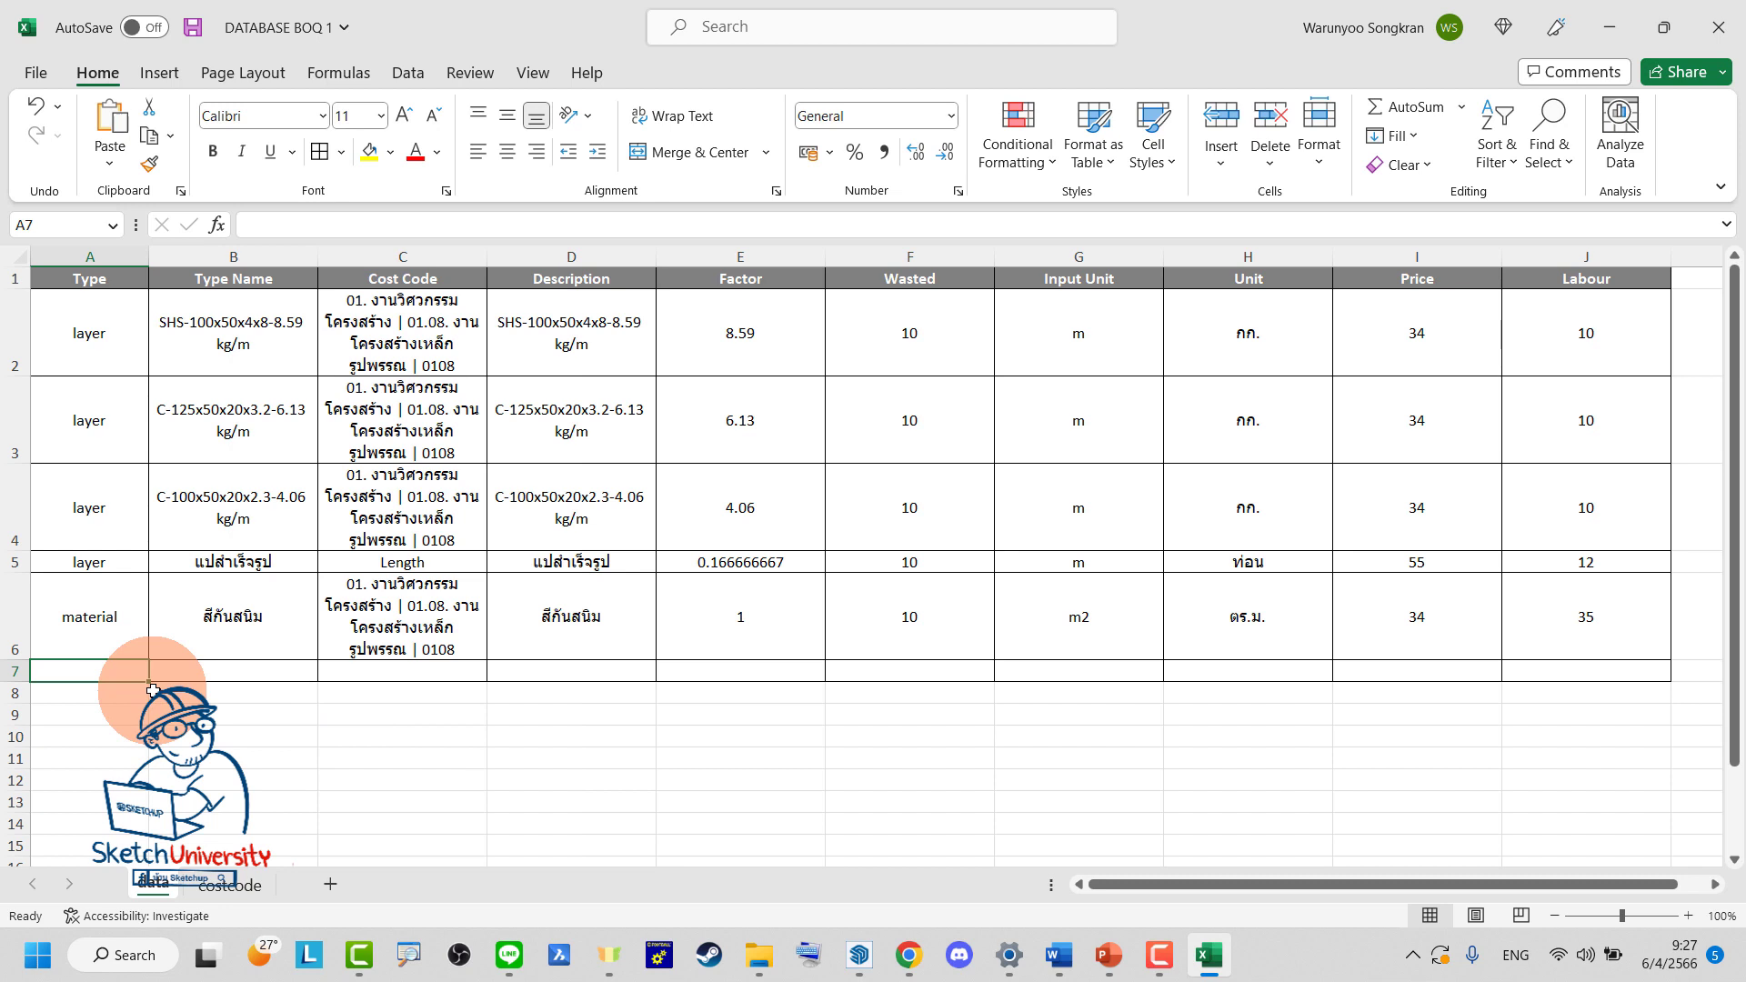
left_click_drag(16, 682, 16, 718)
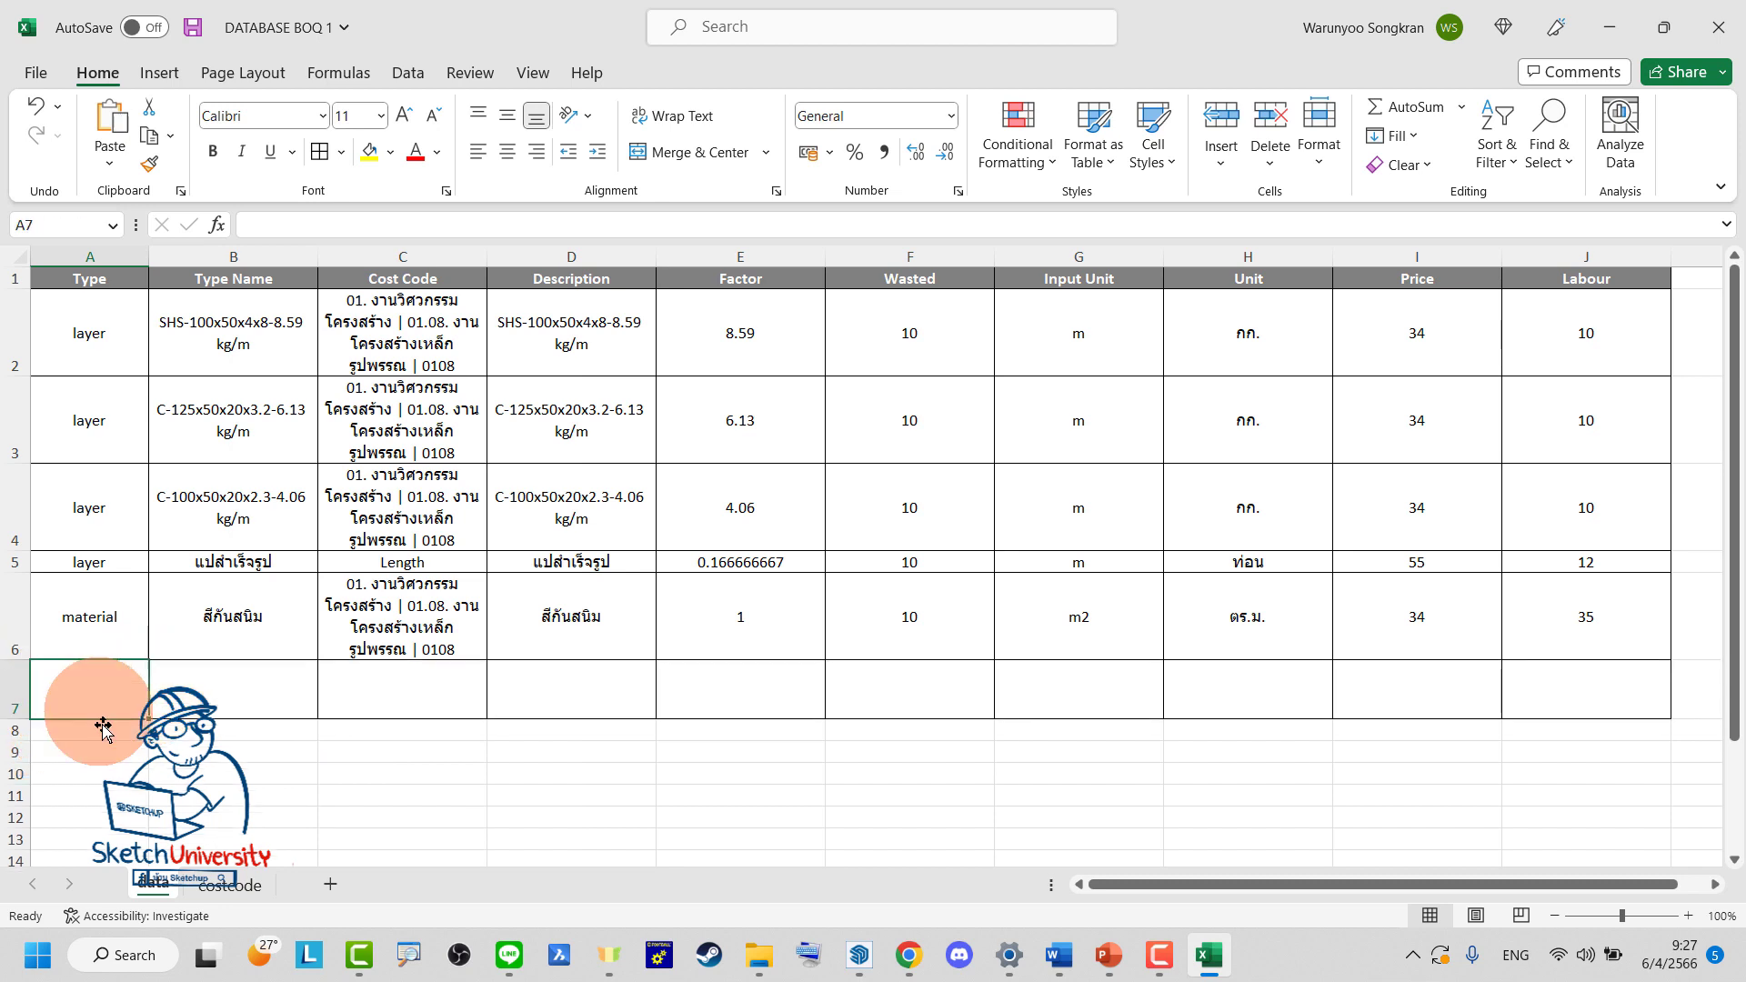
Try the Type options in A7, settling on layer
type("layer")
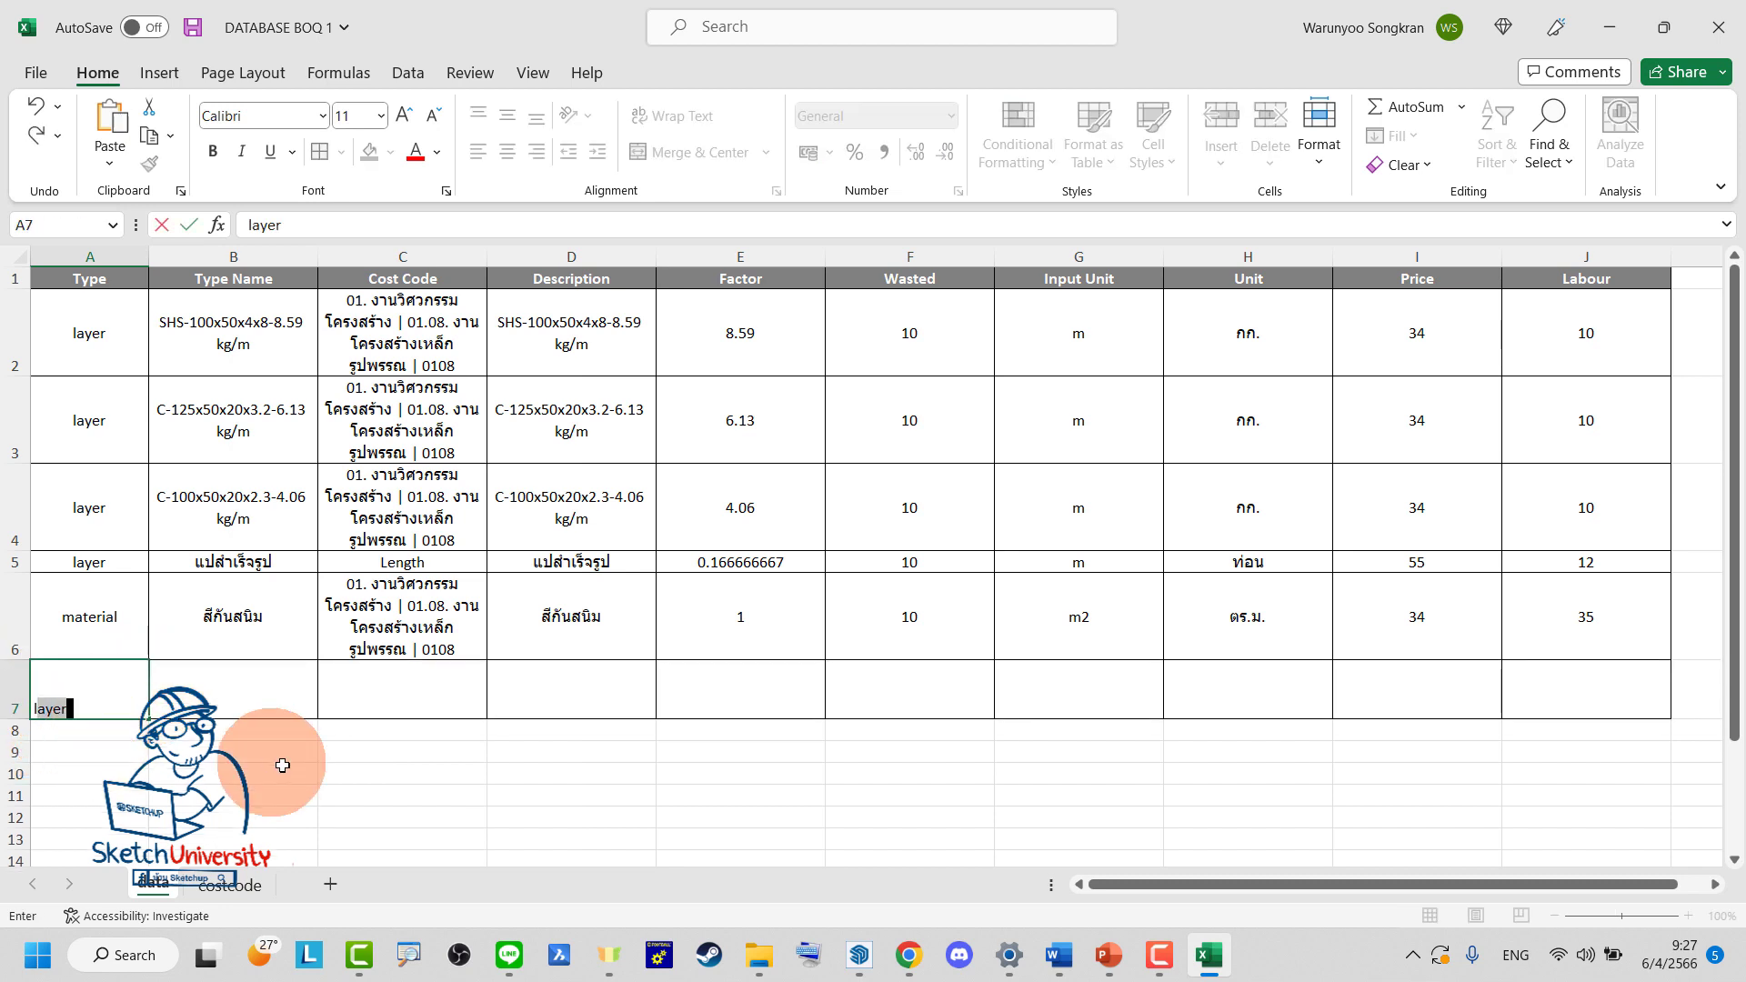
left_click(273, 769)
left_click(123, 708)
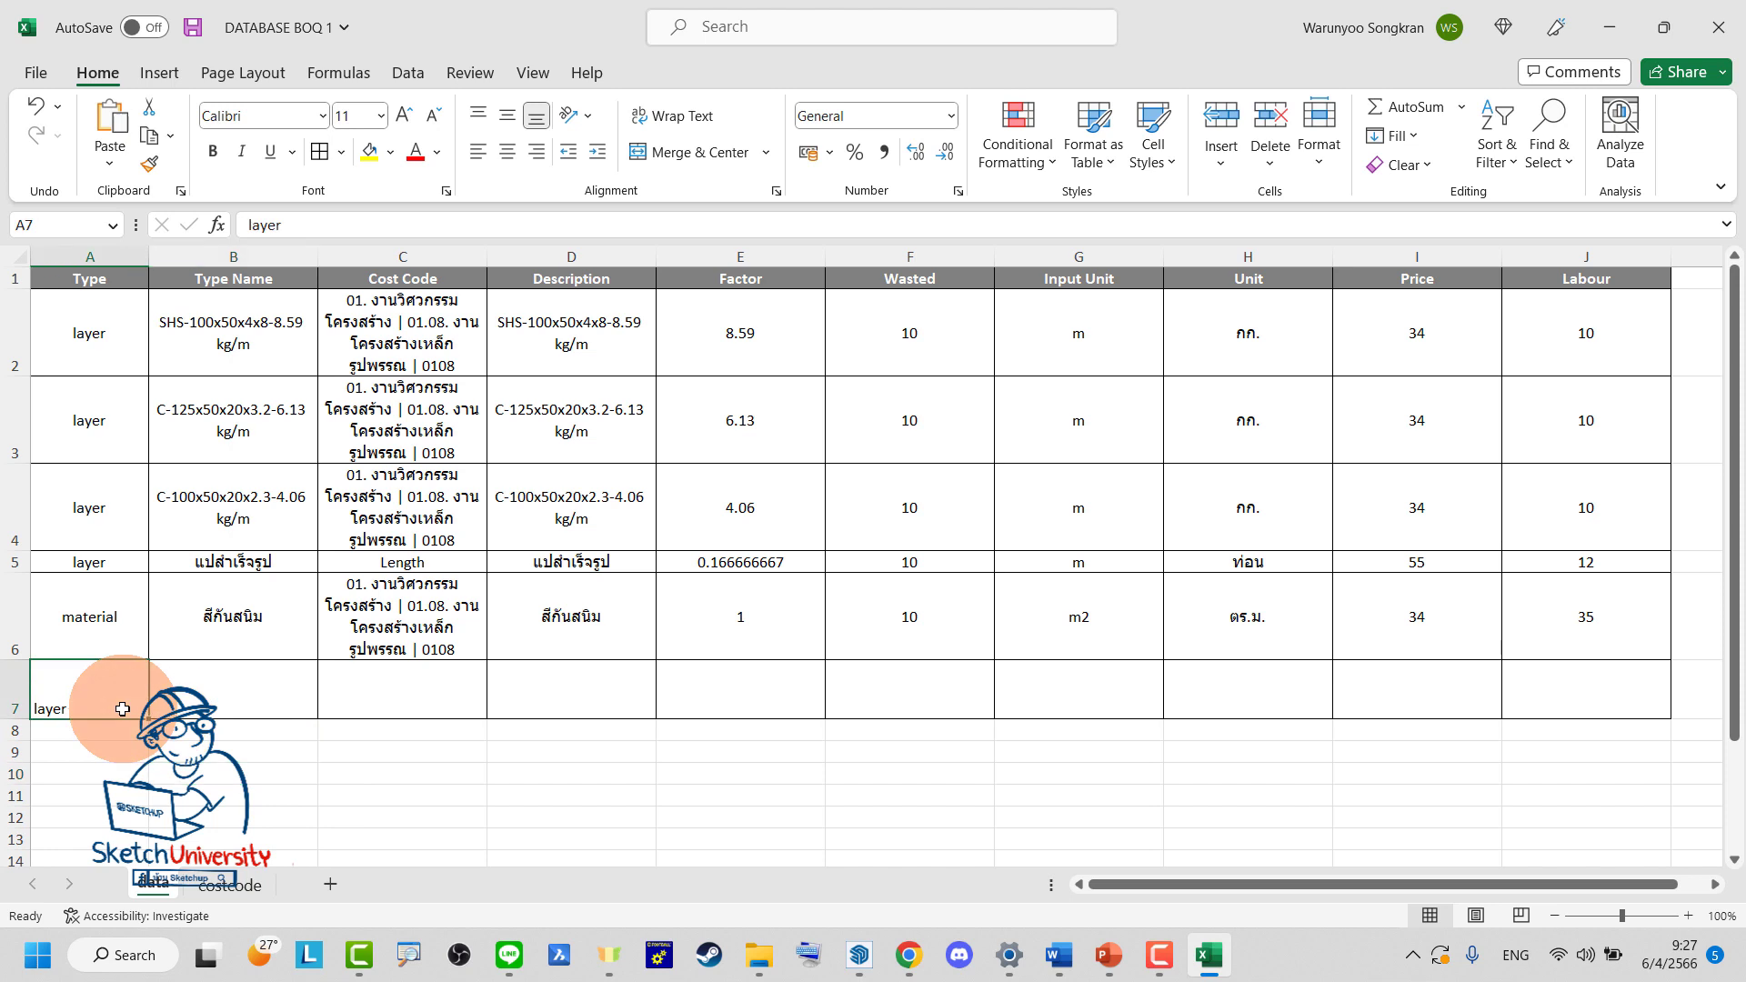
type("component")
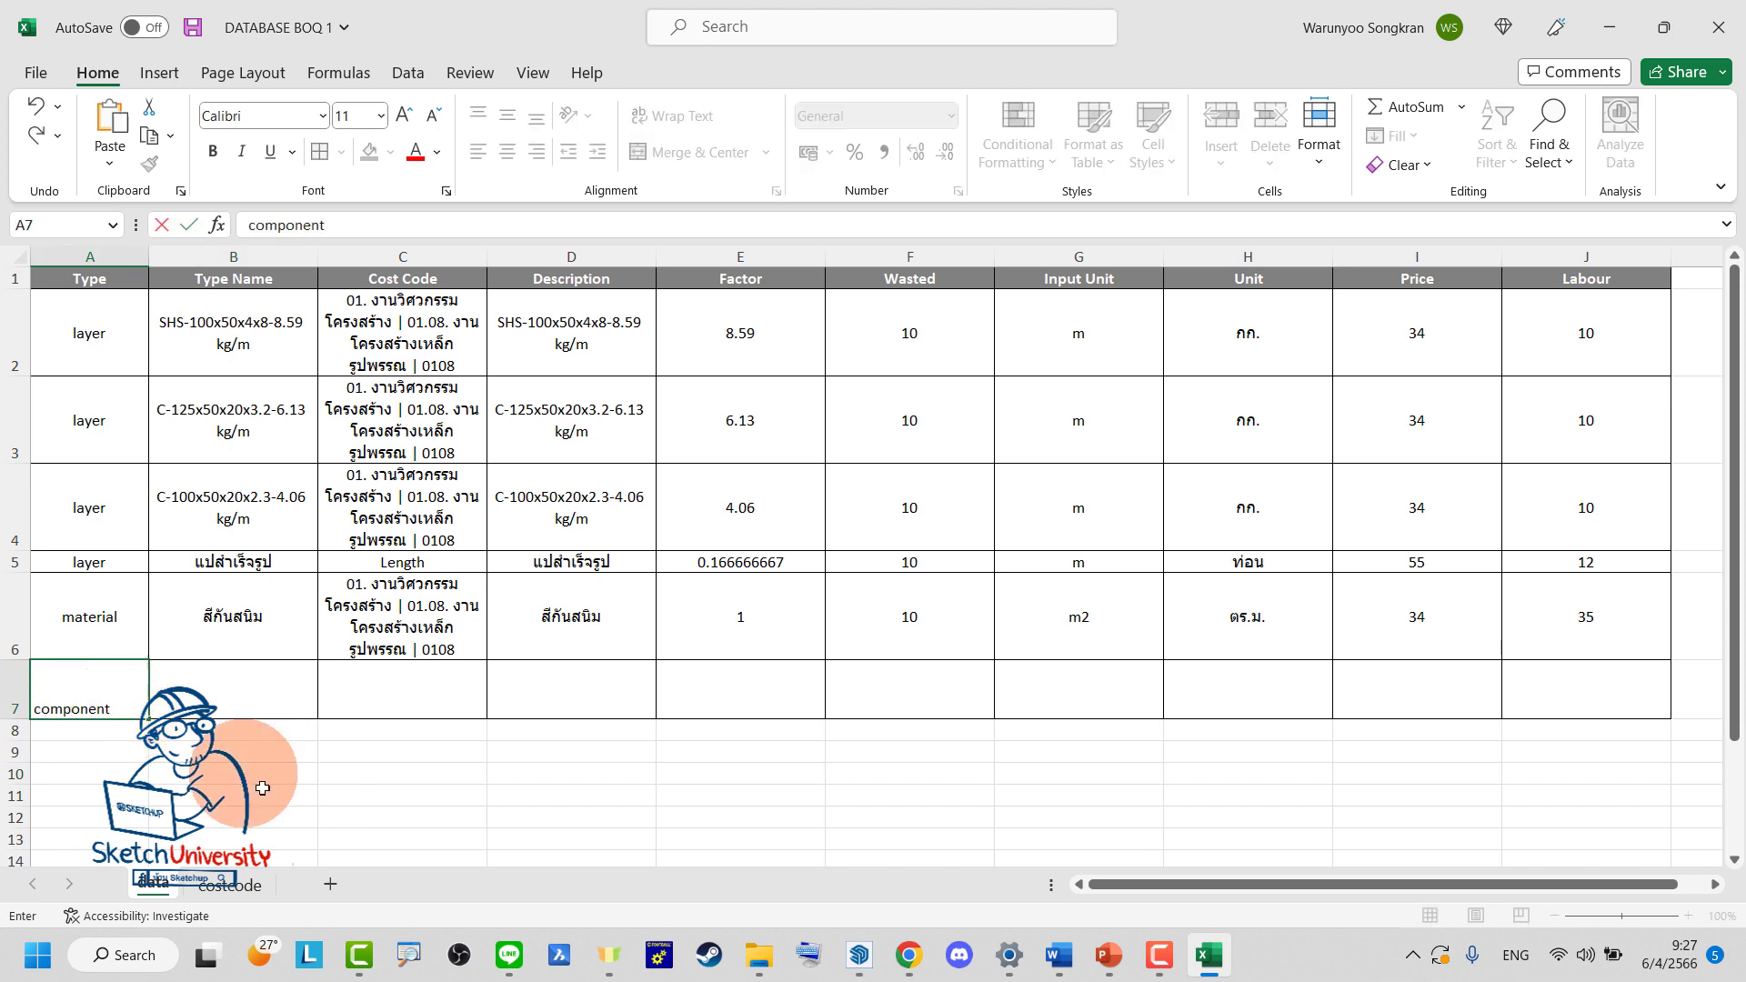
left_click(272, 795)
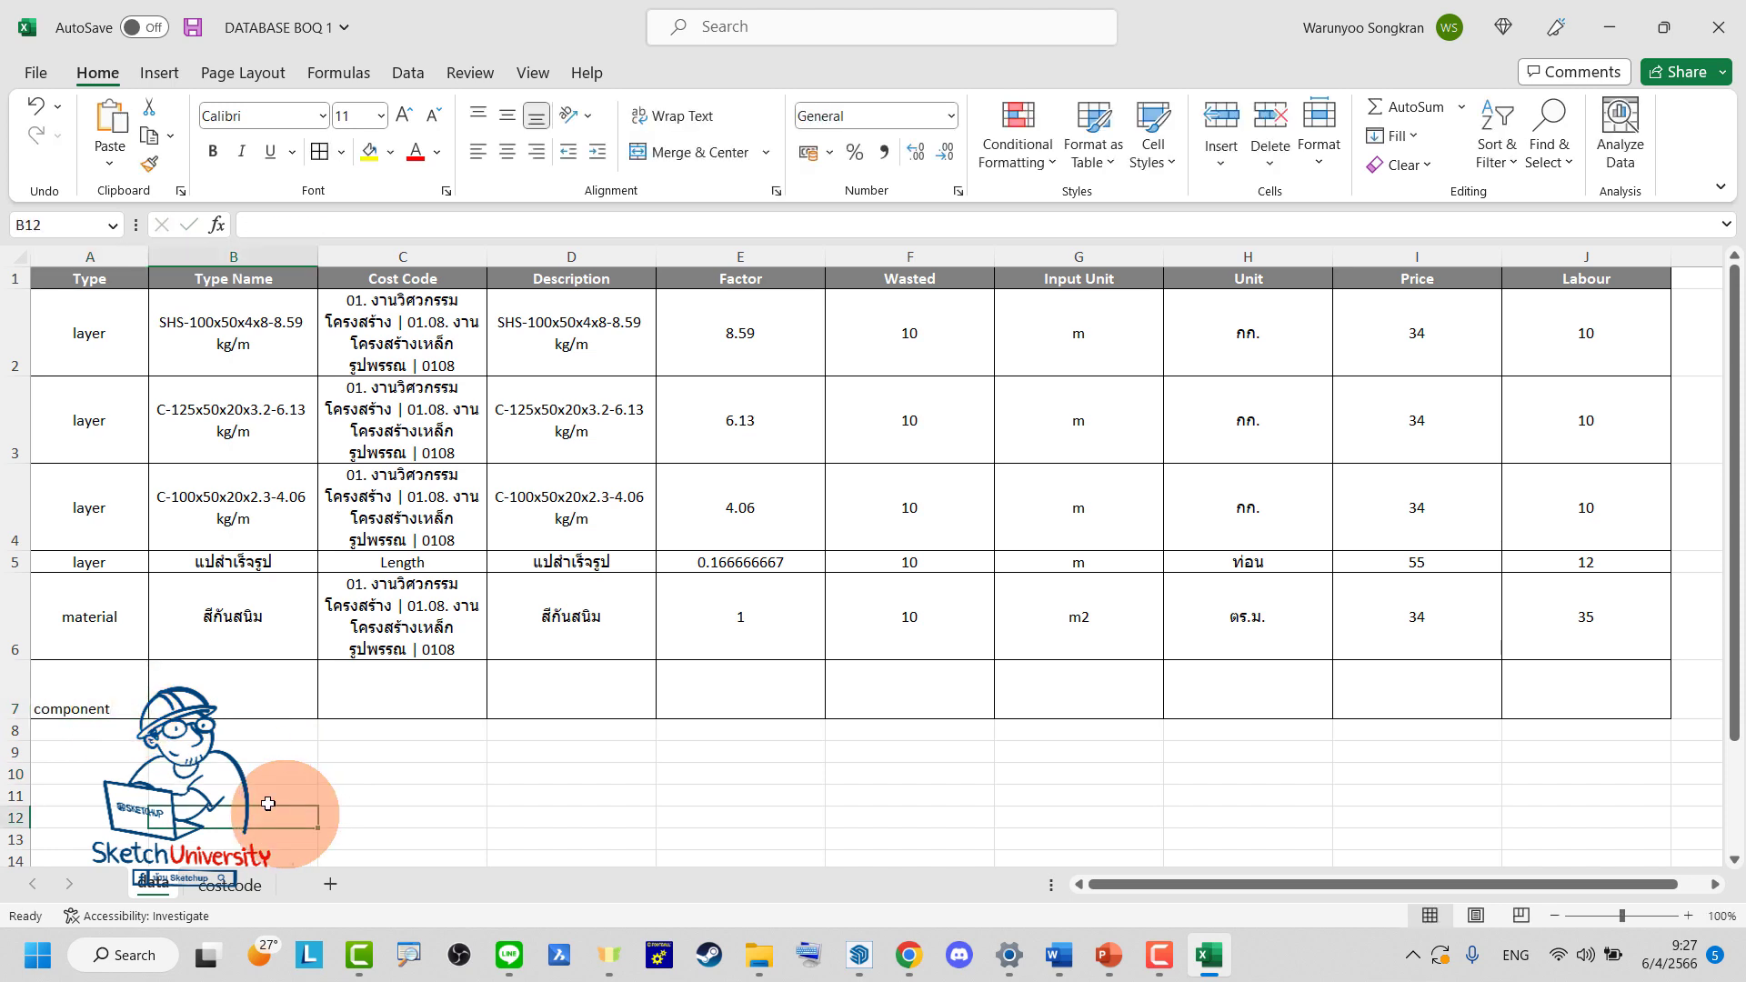
left_click(94, 693)
type("material")
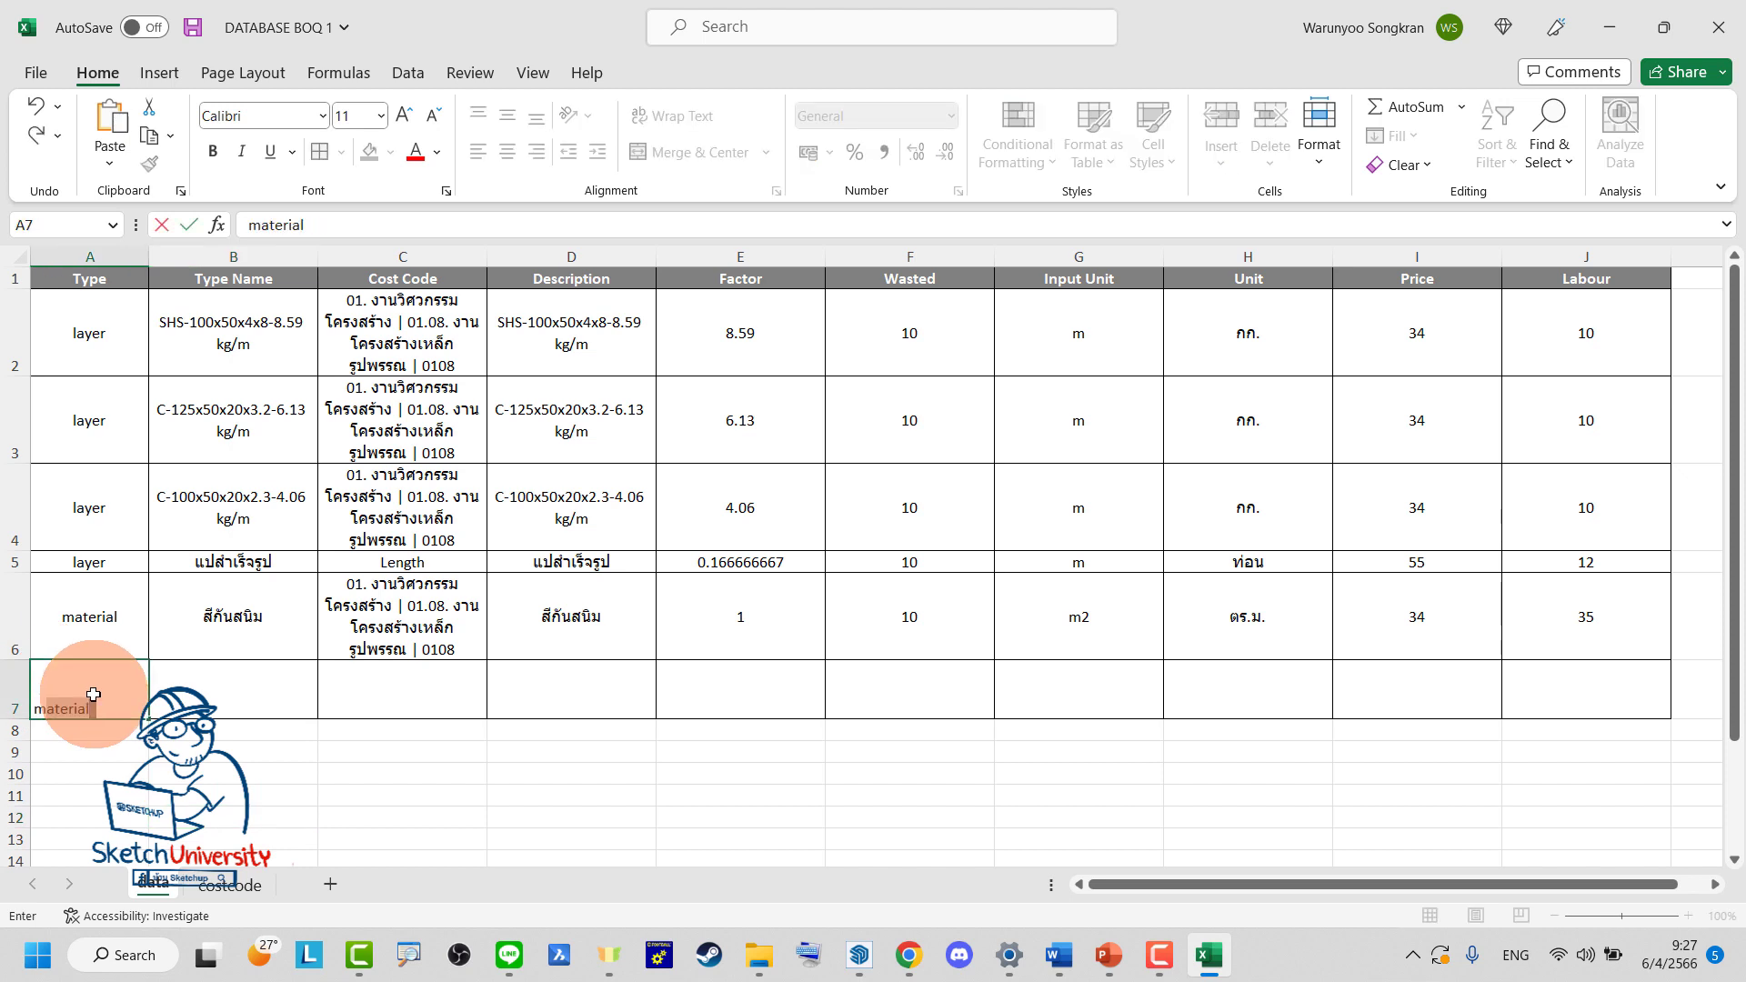
left_click(273, 798)
left_click(104, 697)
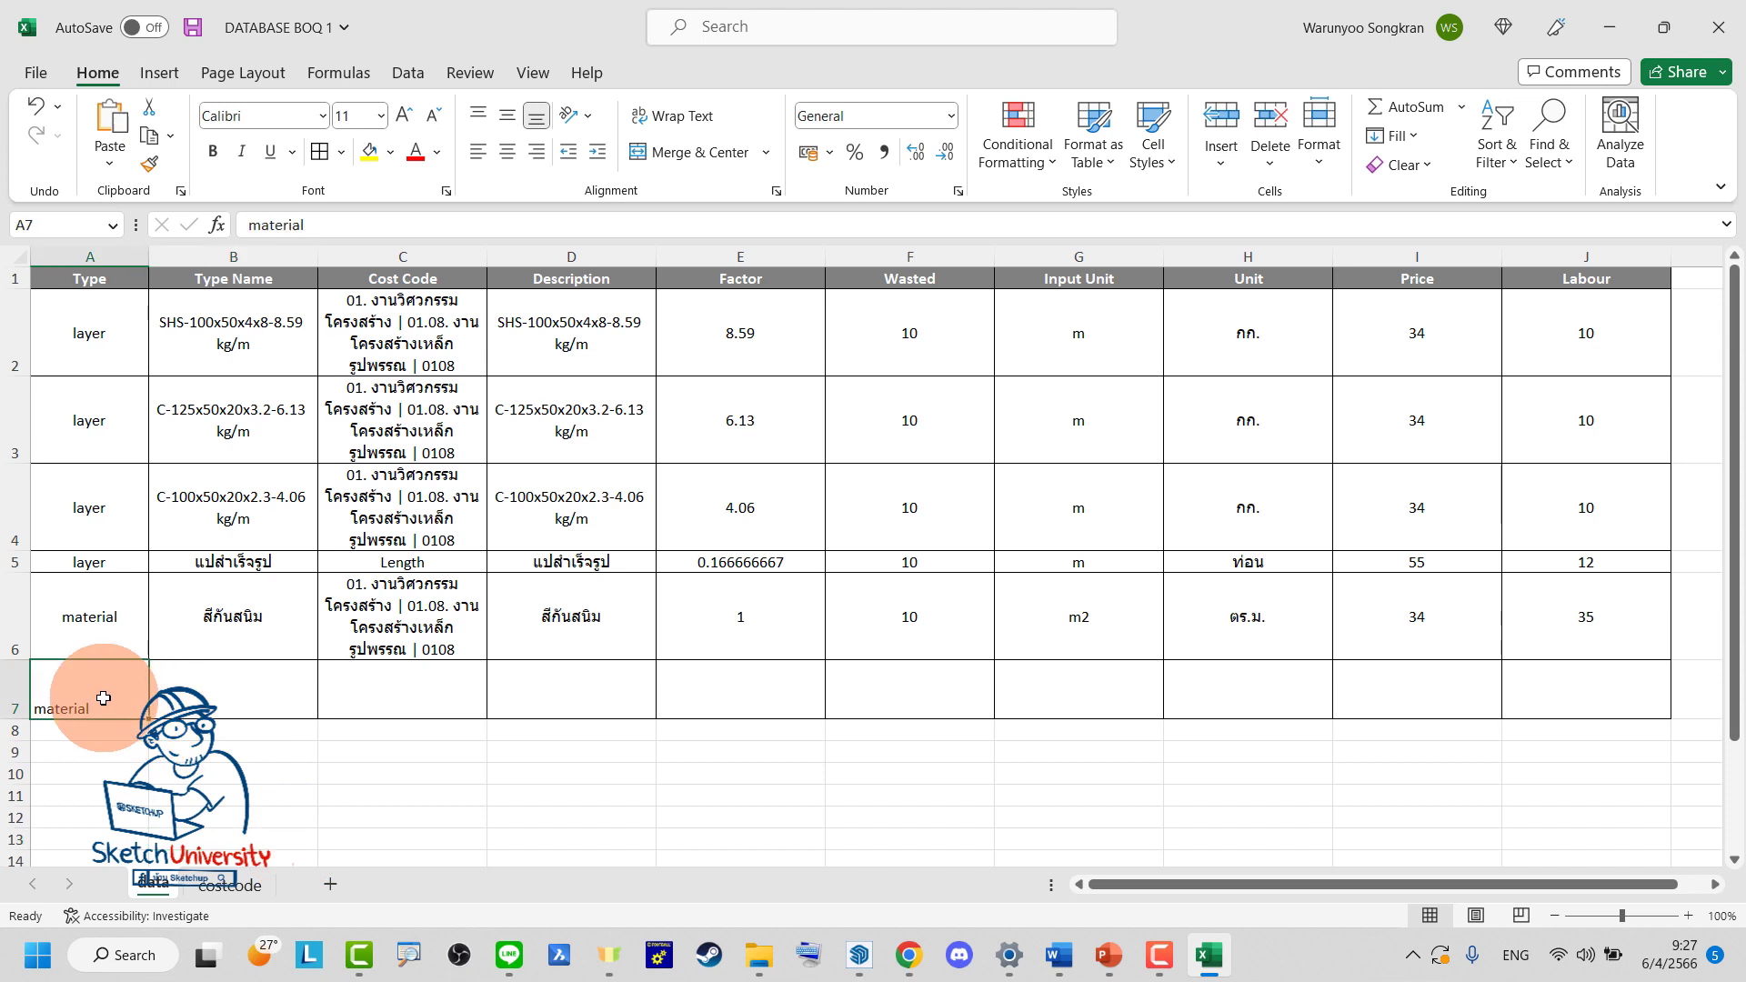
type("custom")
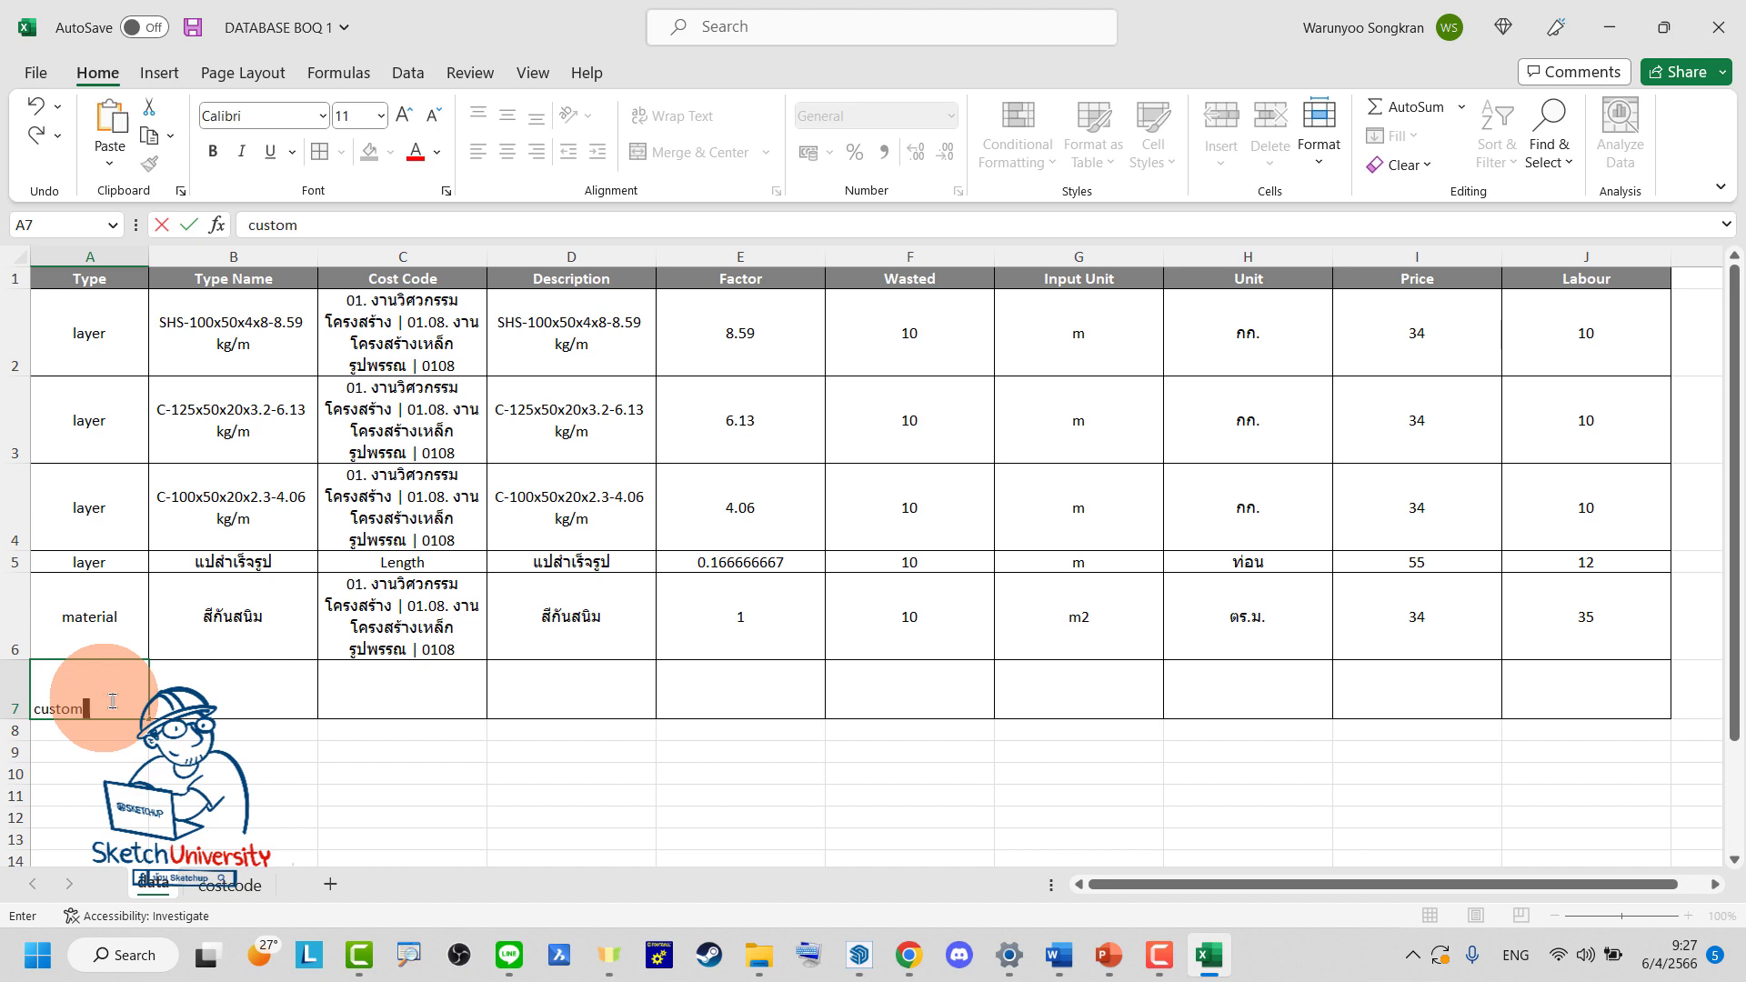
key("Tab")
left_click(115, 707)
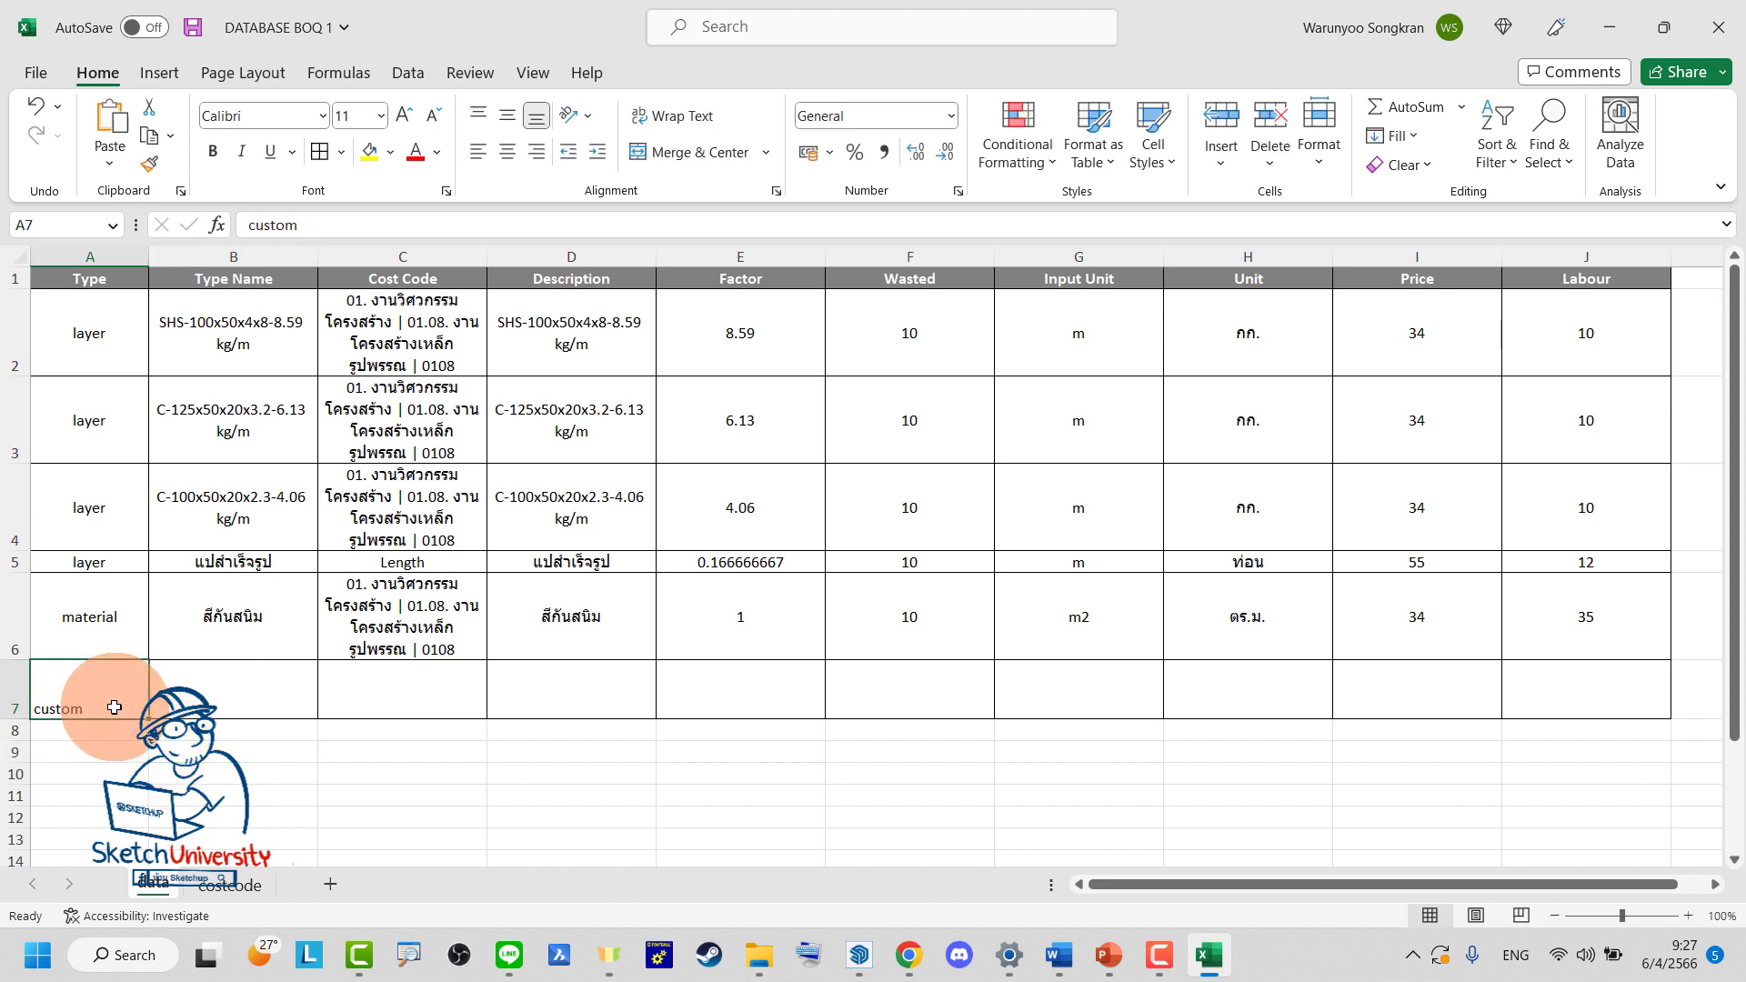
type("layer")
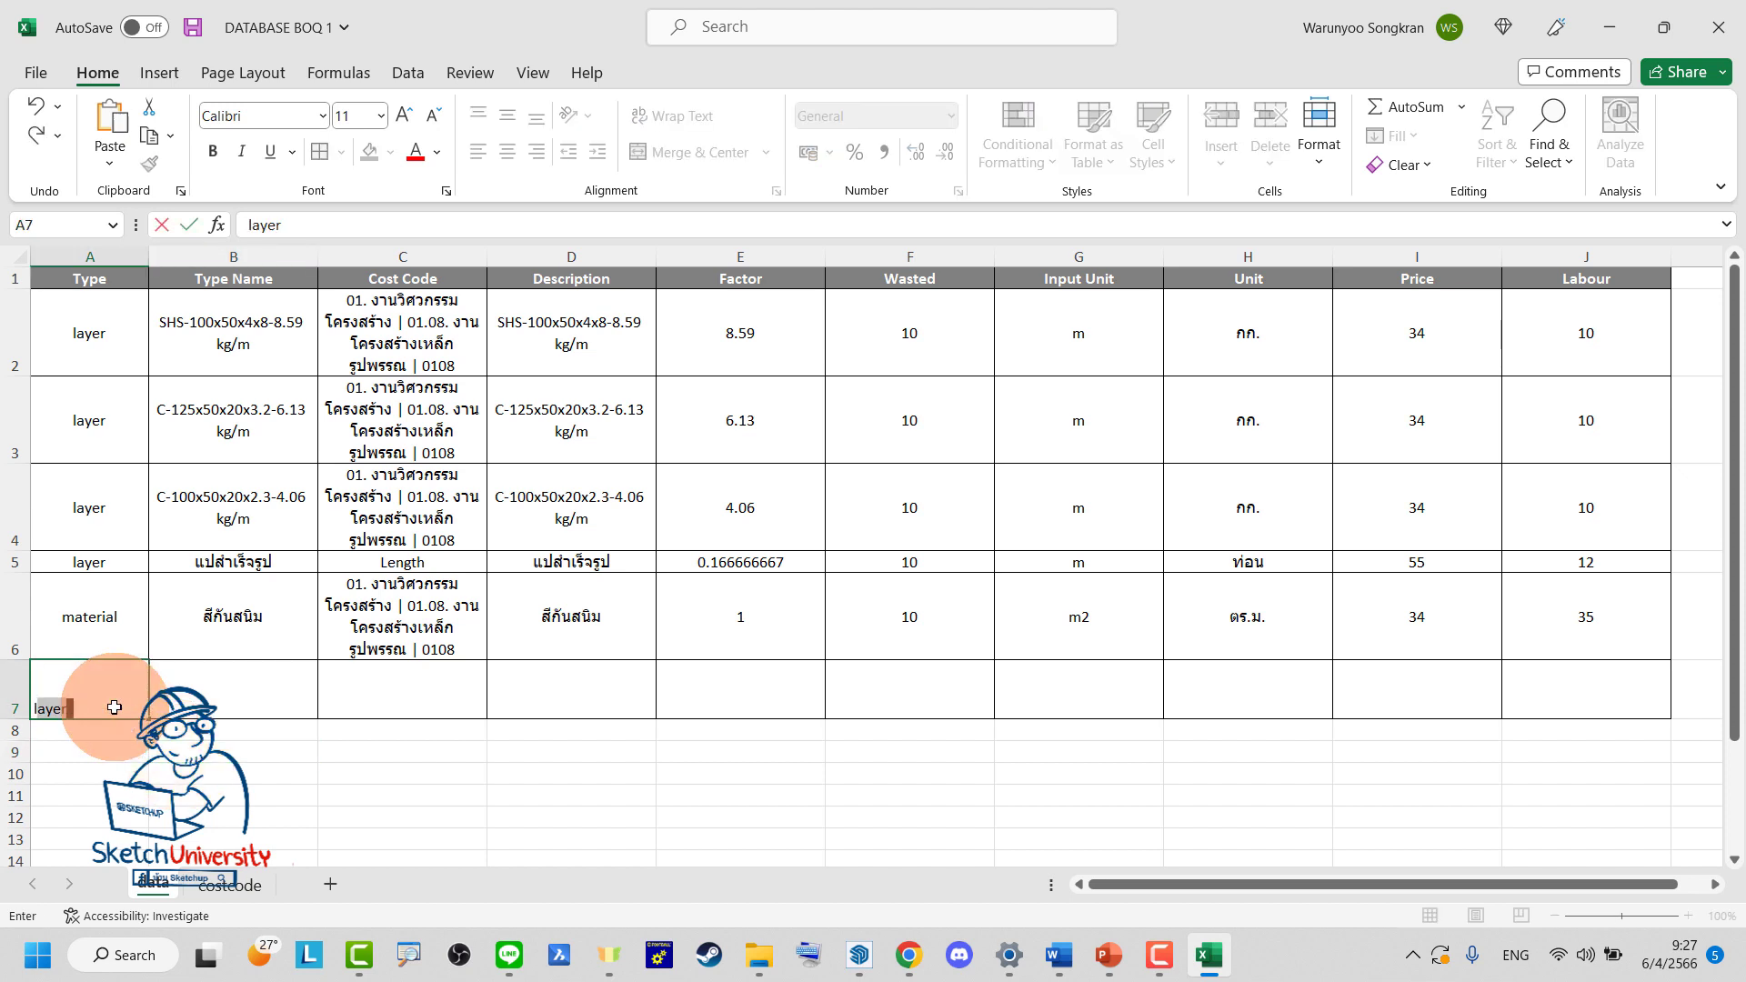
key("Tab")
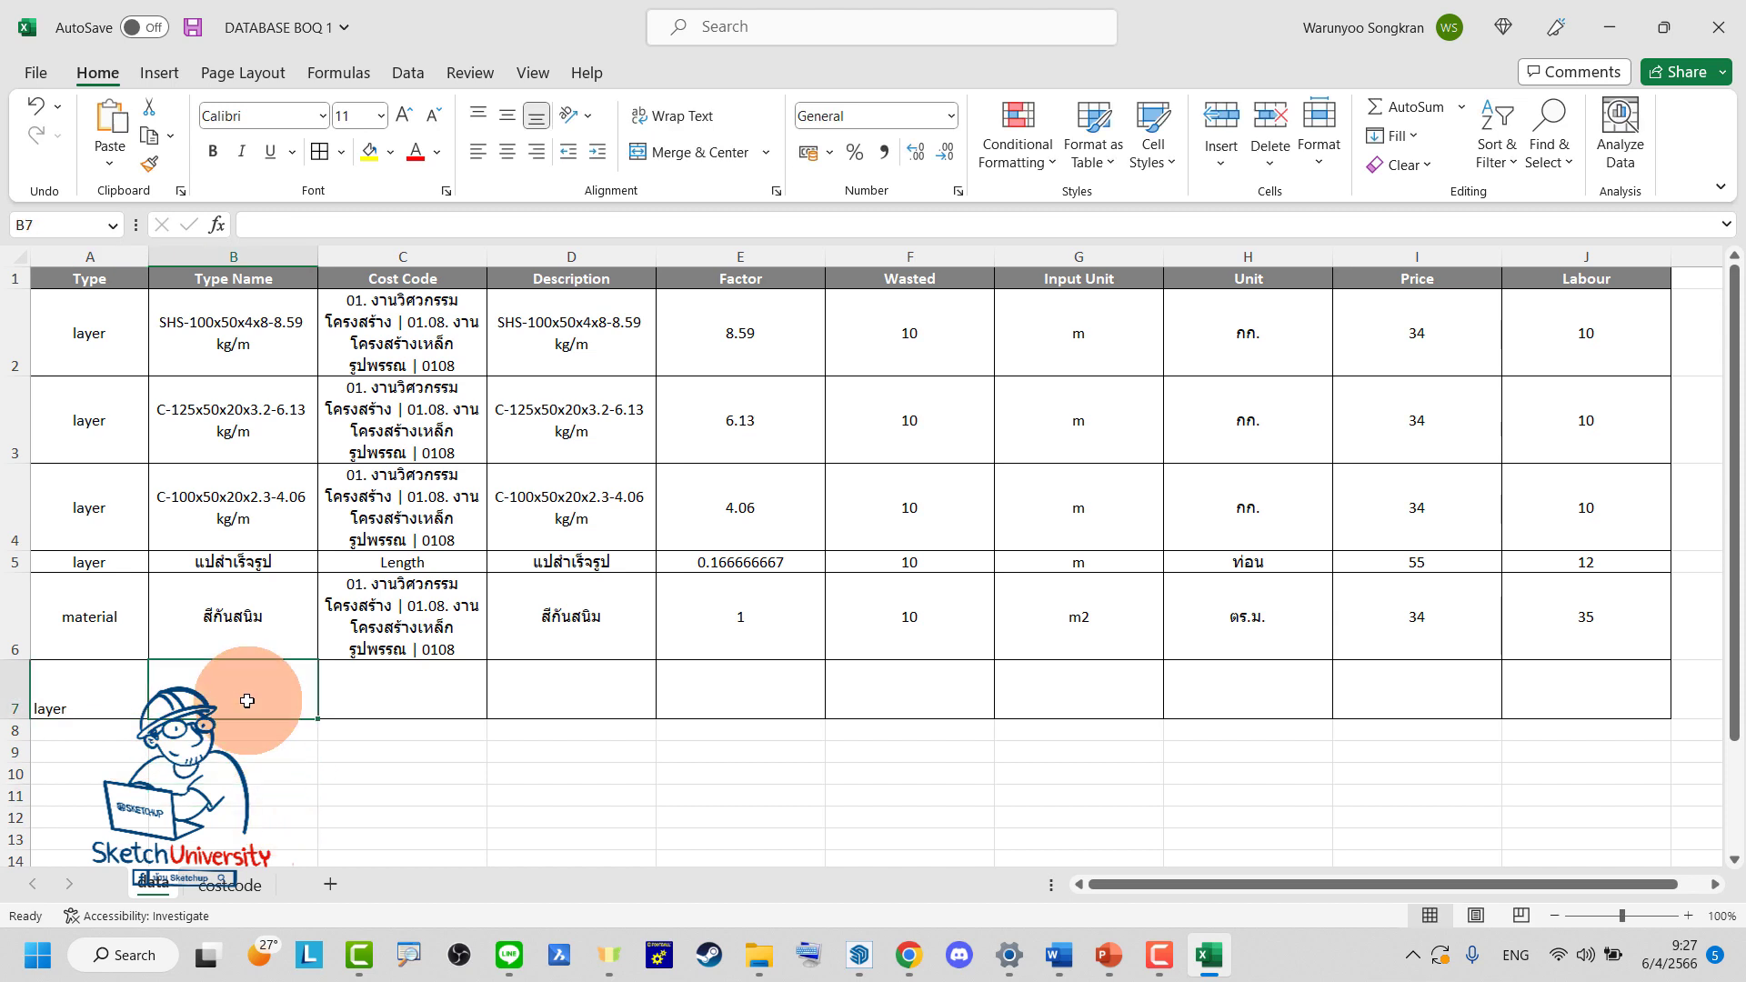
Enter the Type Name คอนกรีต 240 ksc in B7
key("grave")
type("คอนกรีต 240 ksc")
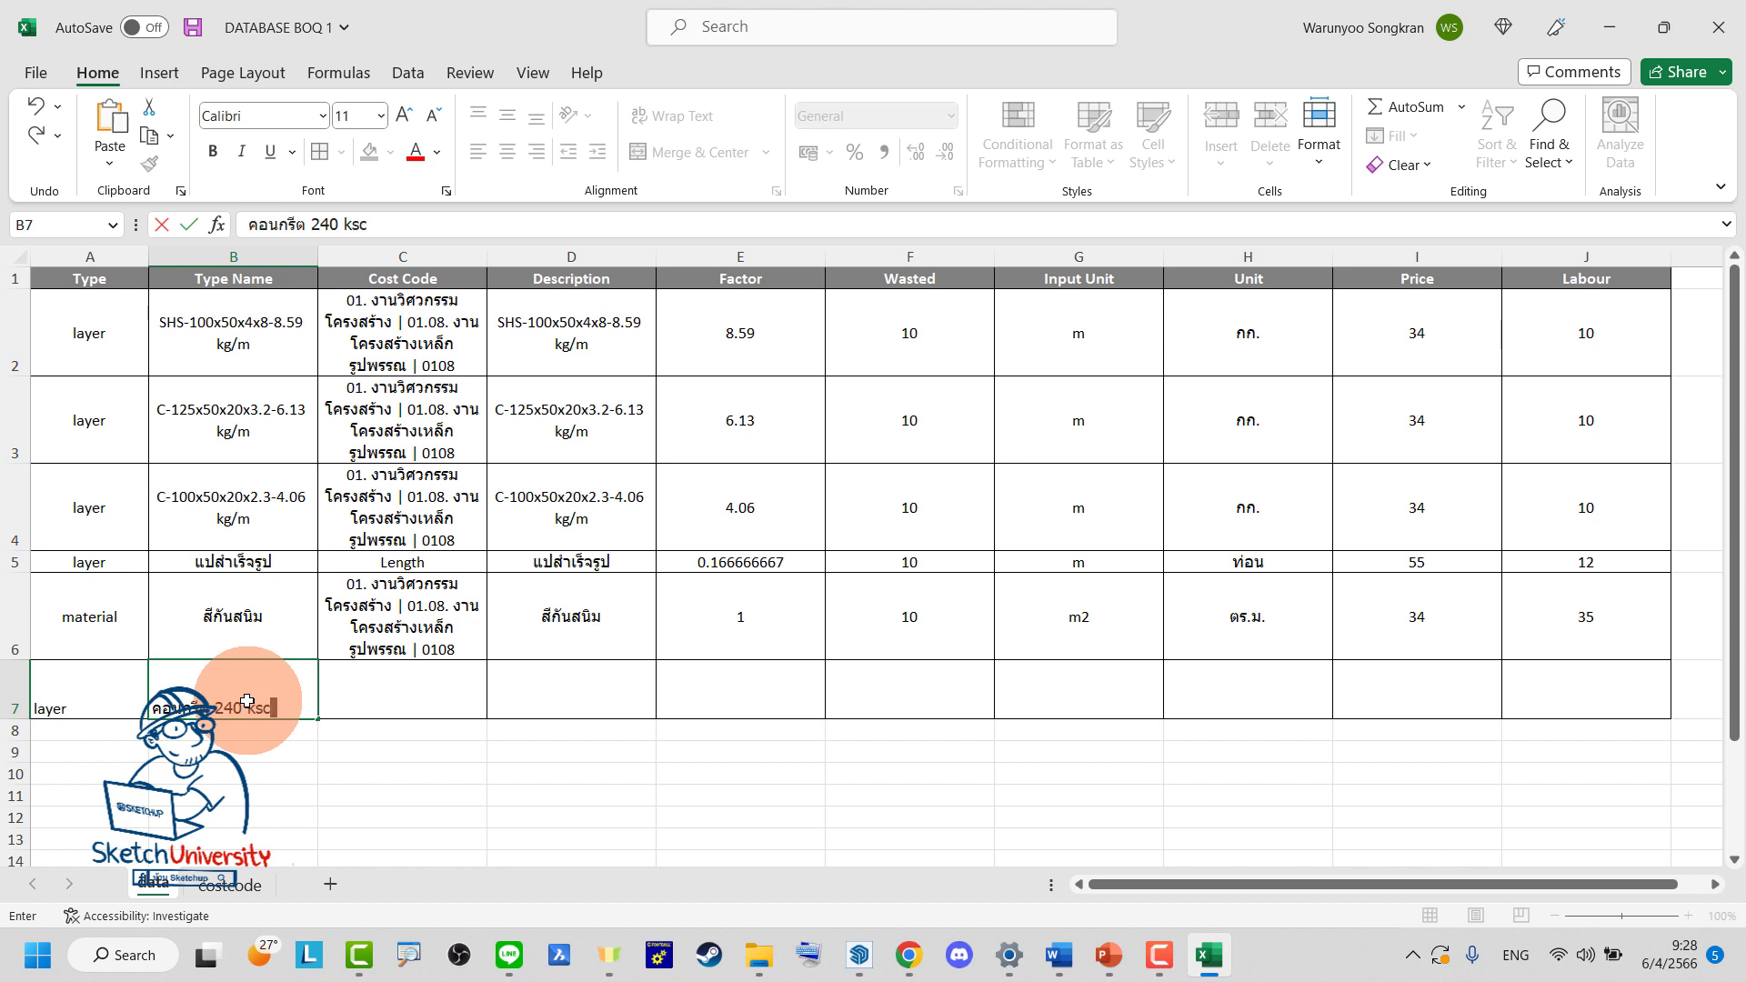
left_click(454, 817)
left_click(421, 696)
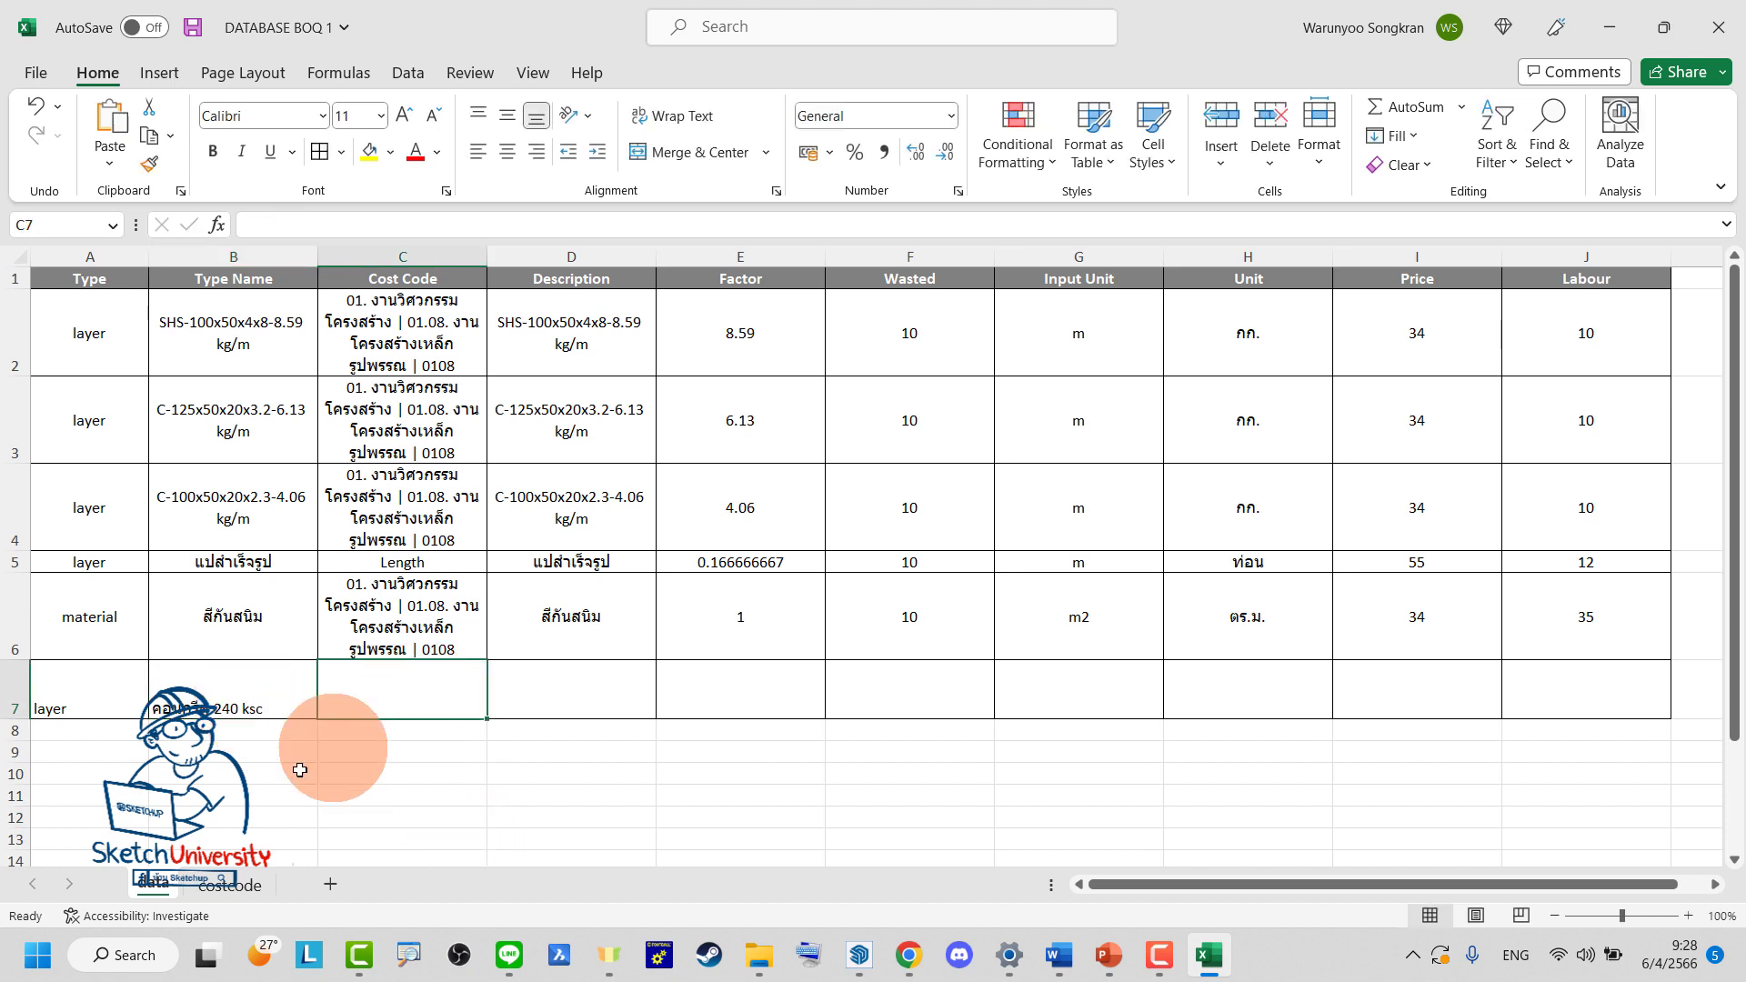
Widen the costcode sheet's CostCode column and copy the D5 cost-code formula
left_click(234, 897)
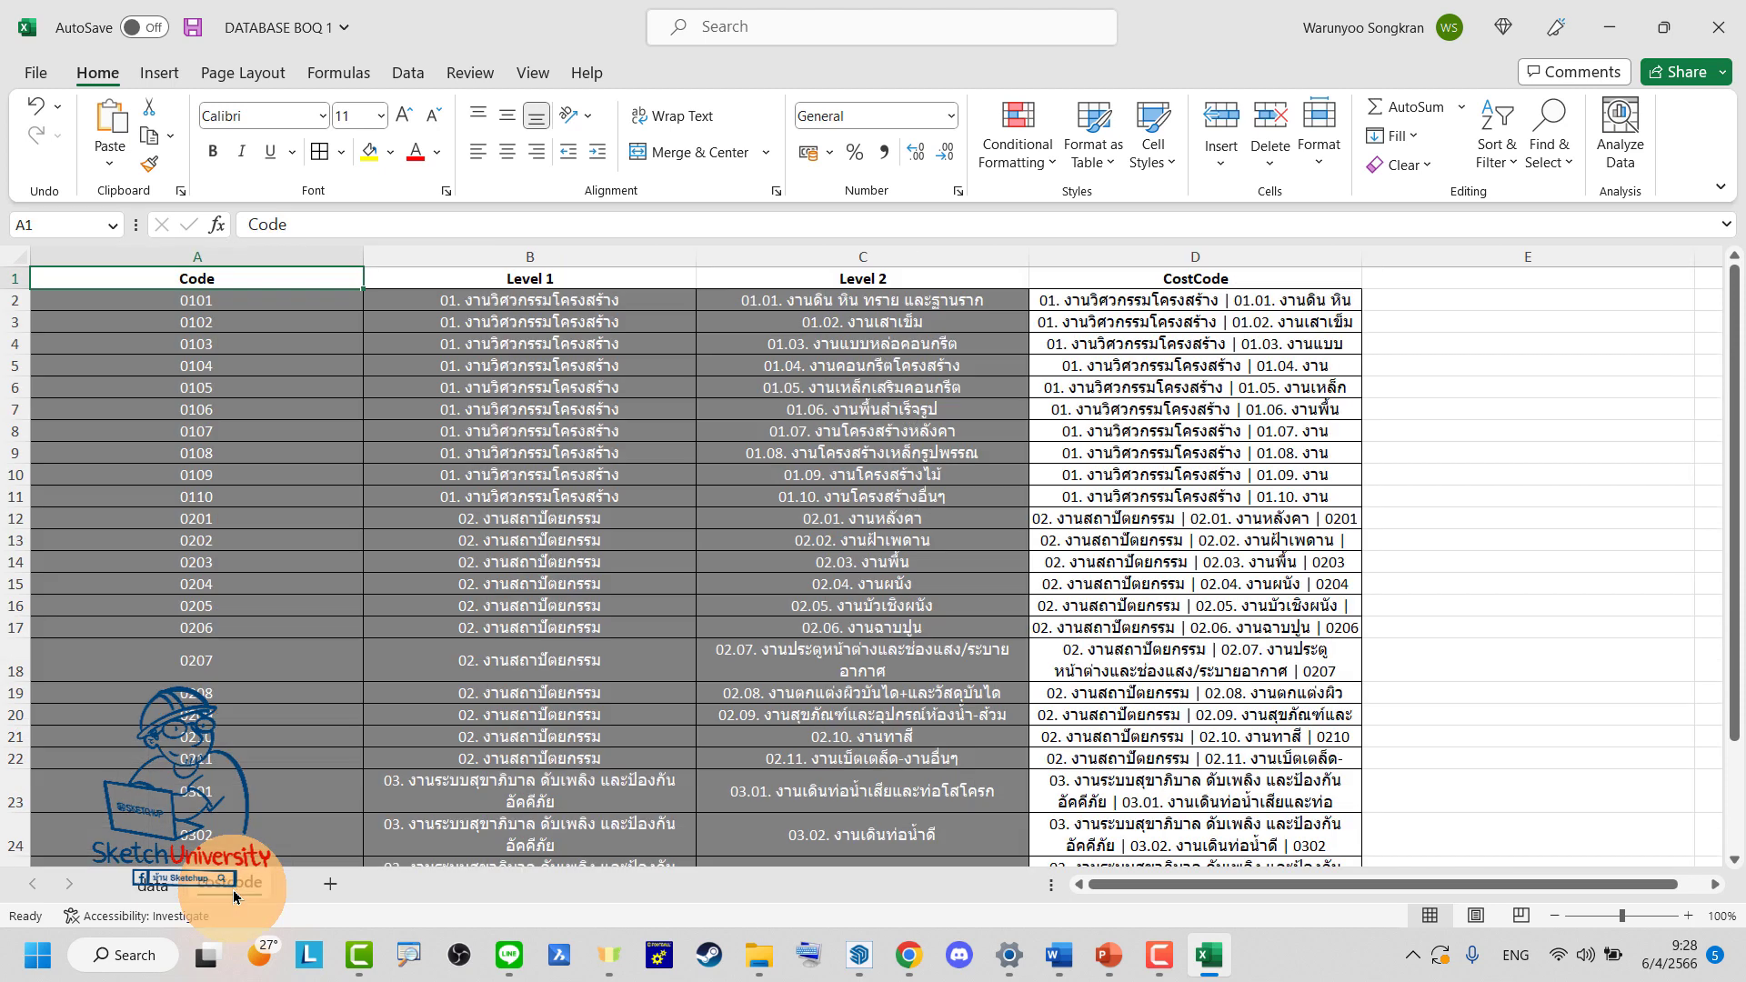
left_click(593, 694)
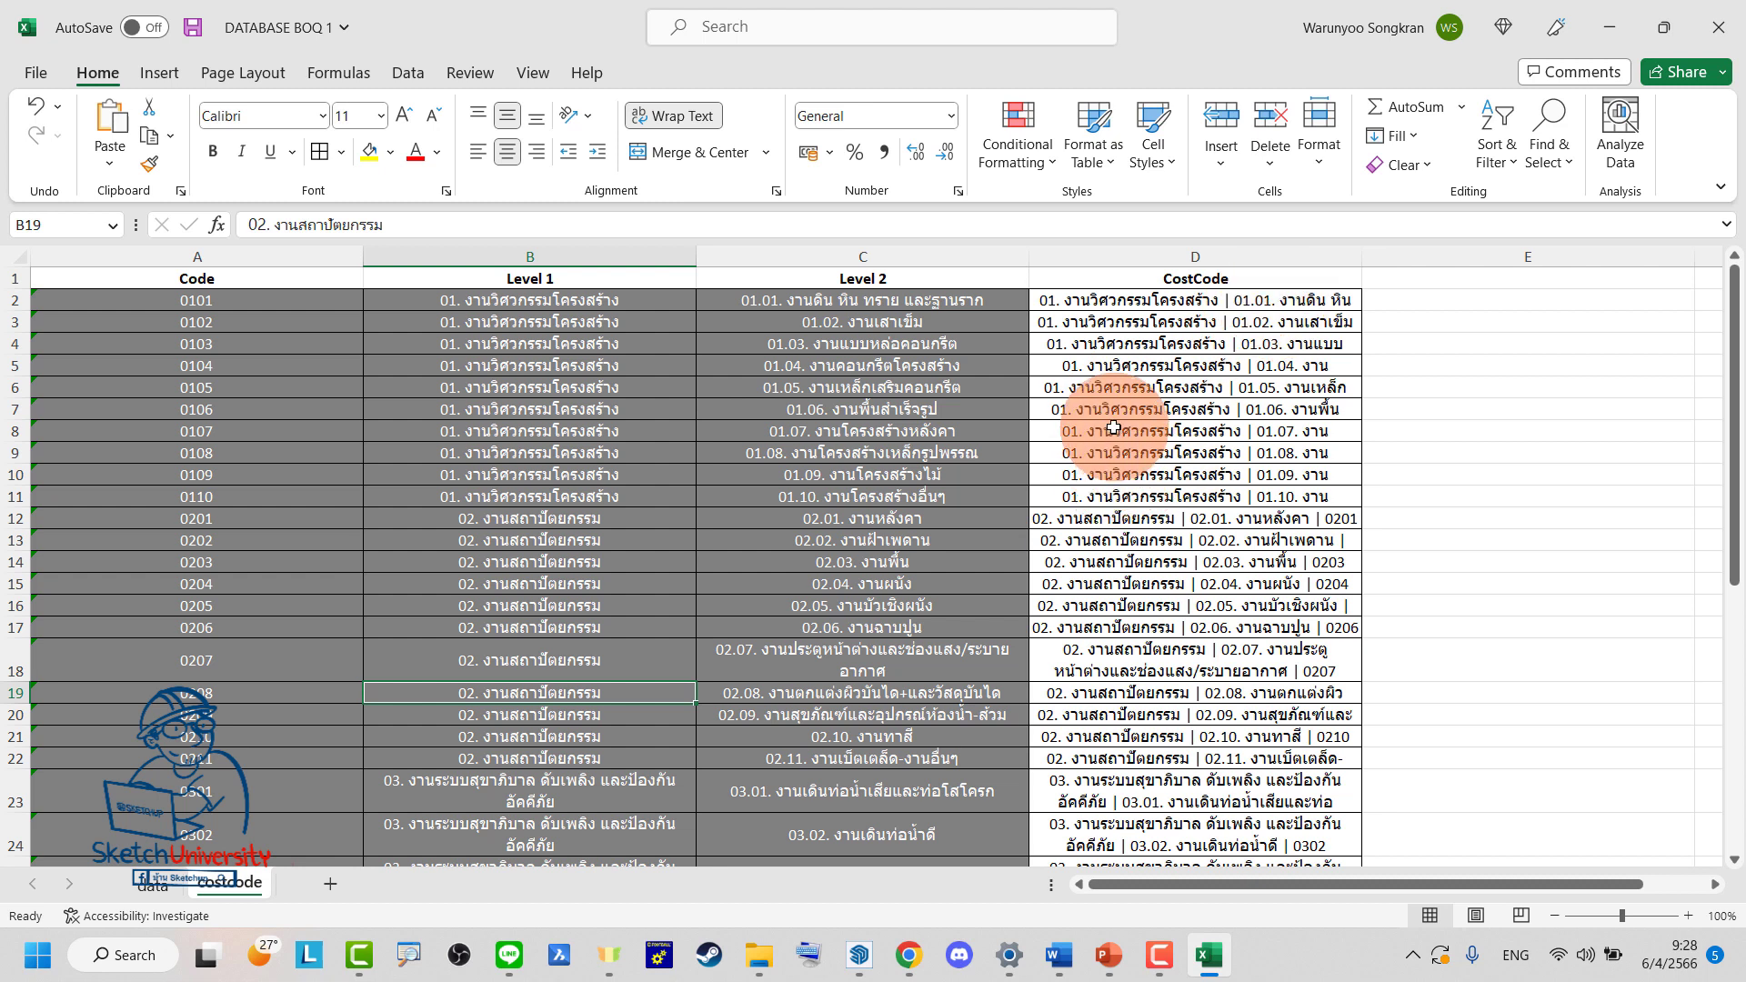
left_click_drag(1363, 258, 1642, 260)
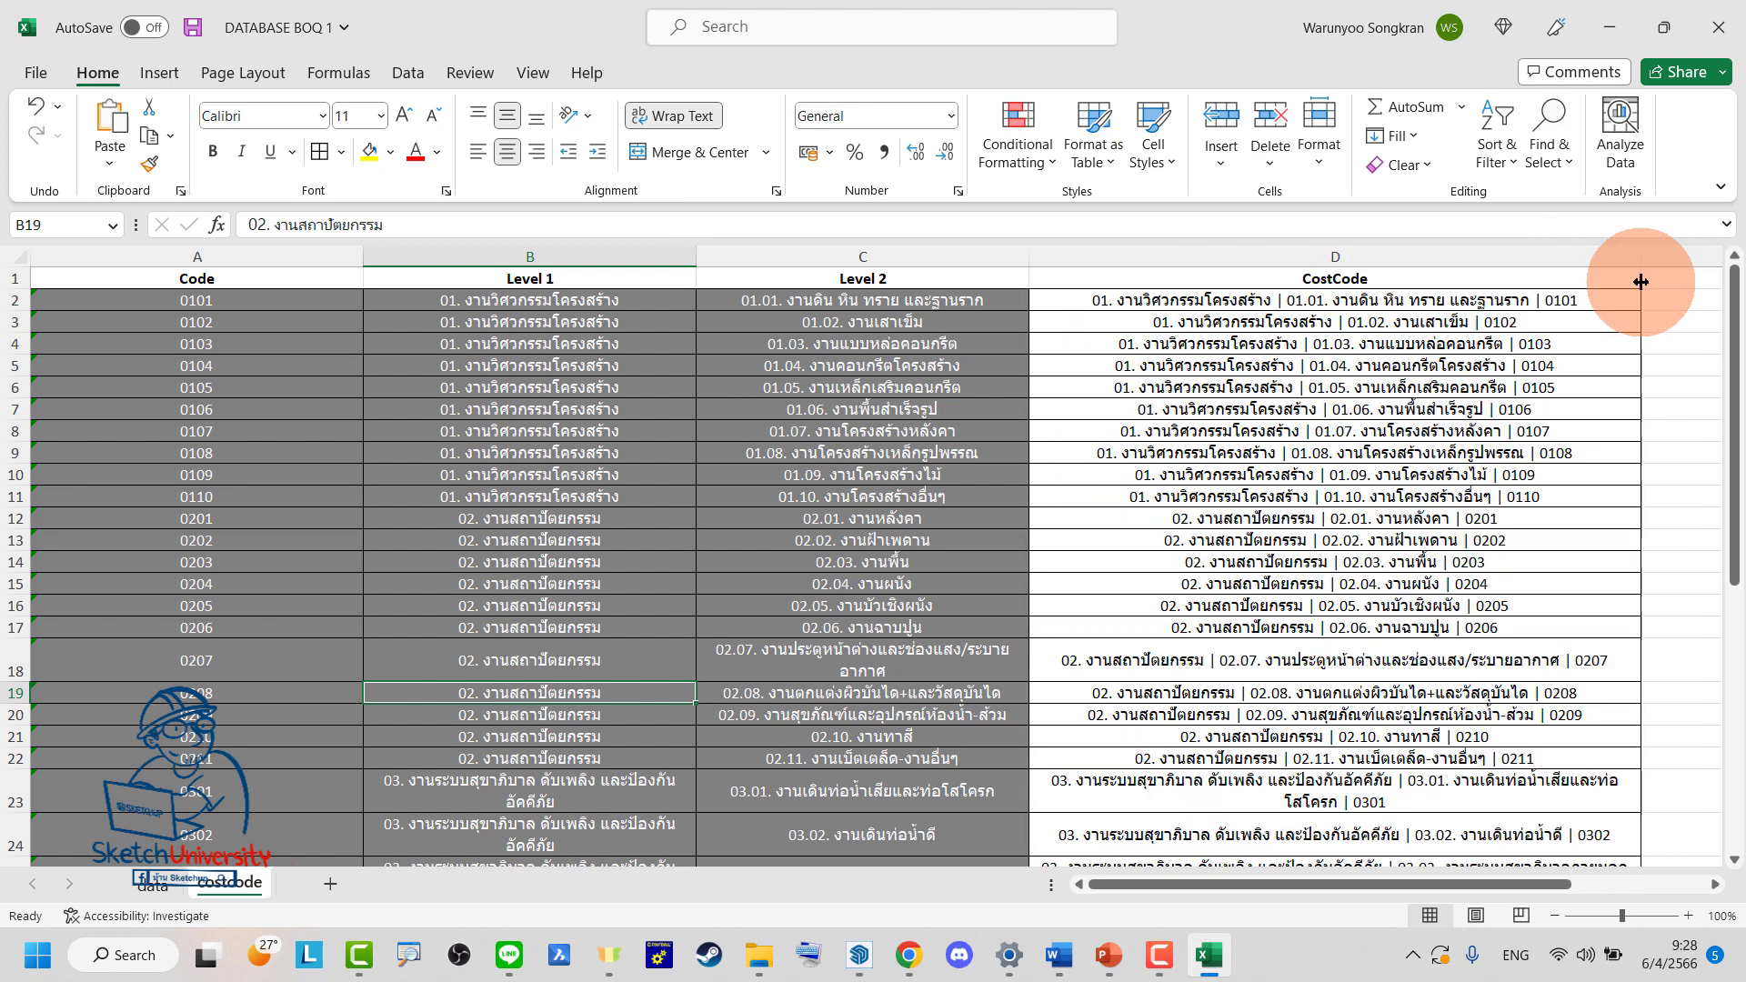
left_click(1290, 368)
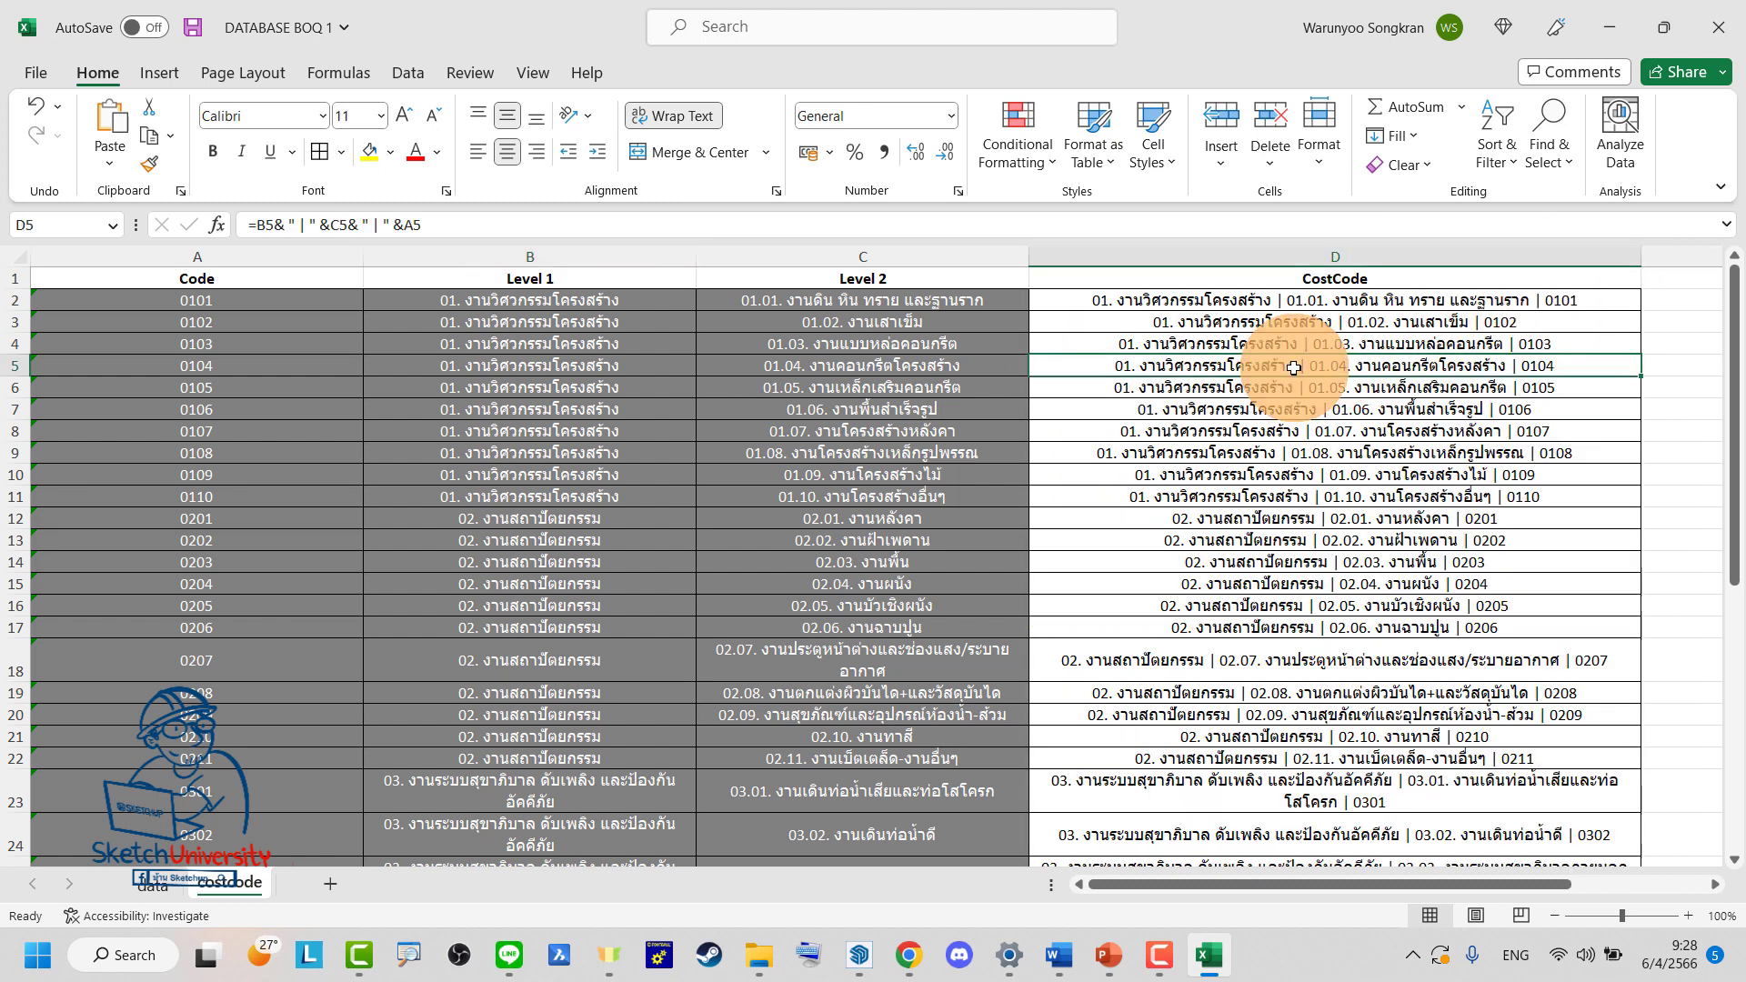
right_click(1295, 371)
left_click(1353, 321)
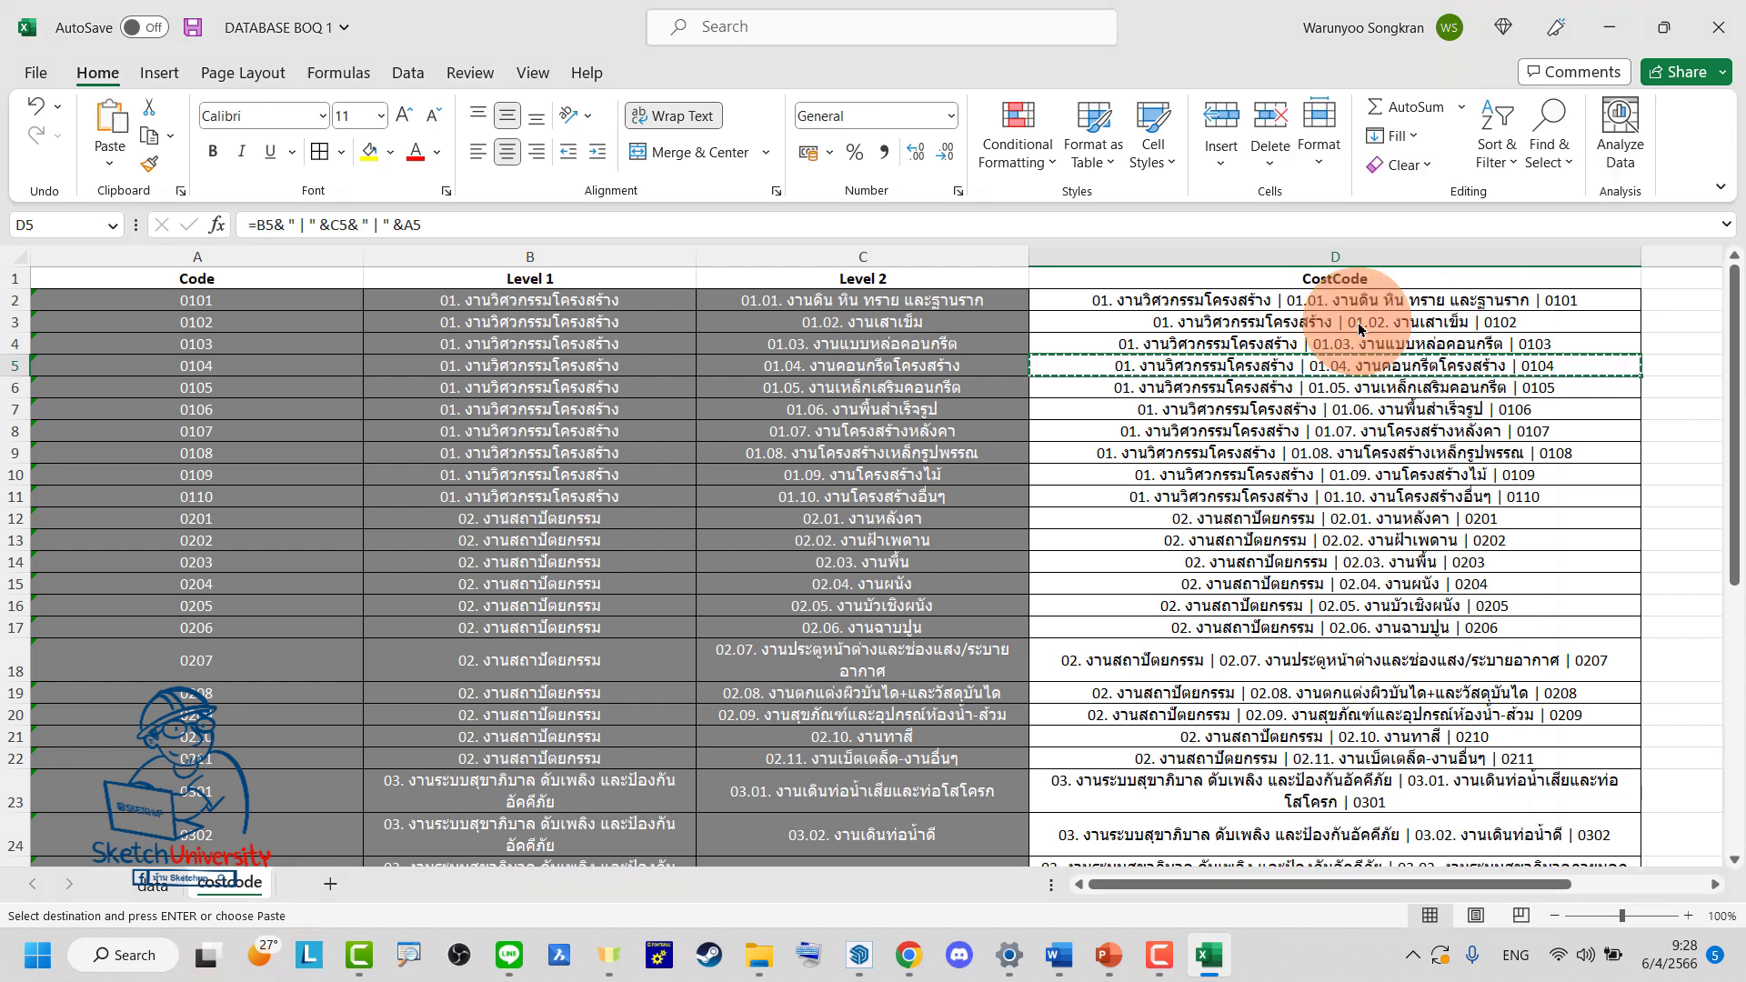
left_click(145, 864)
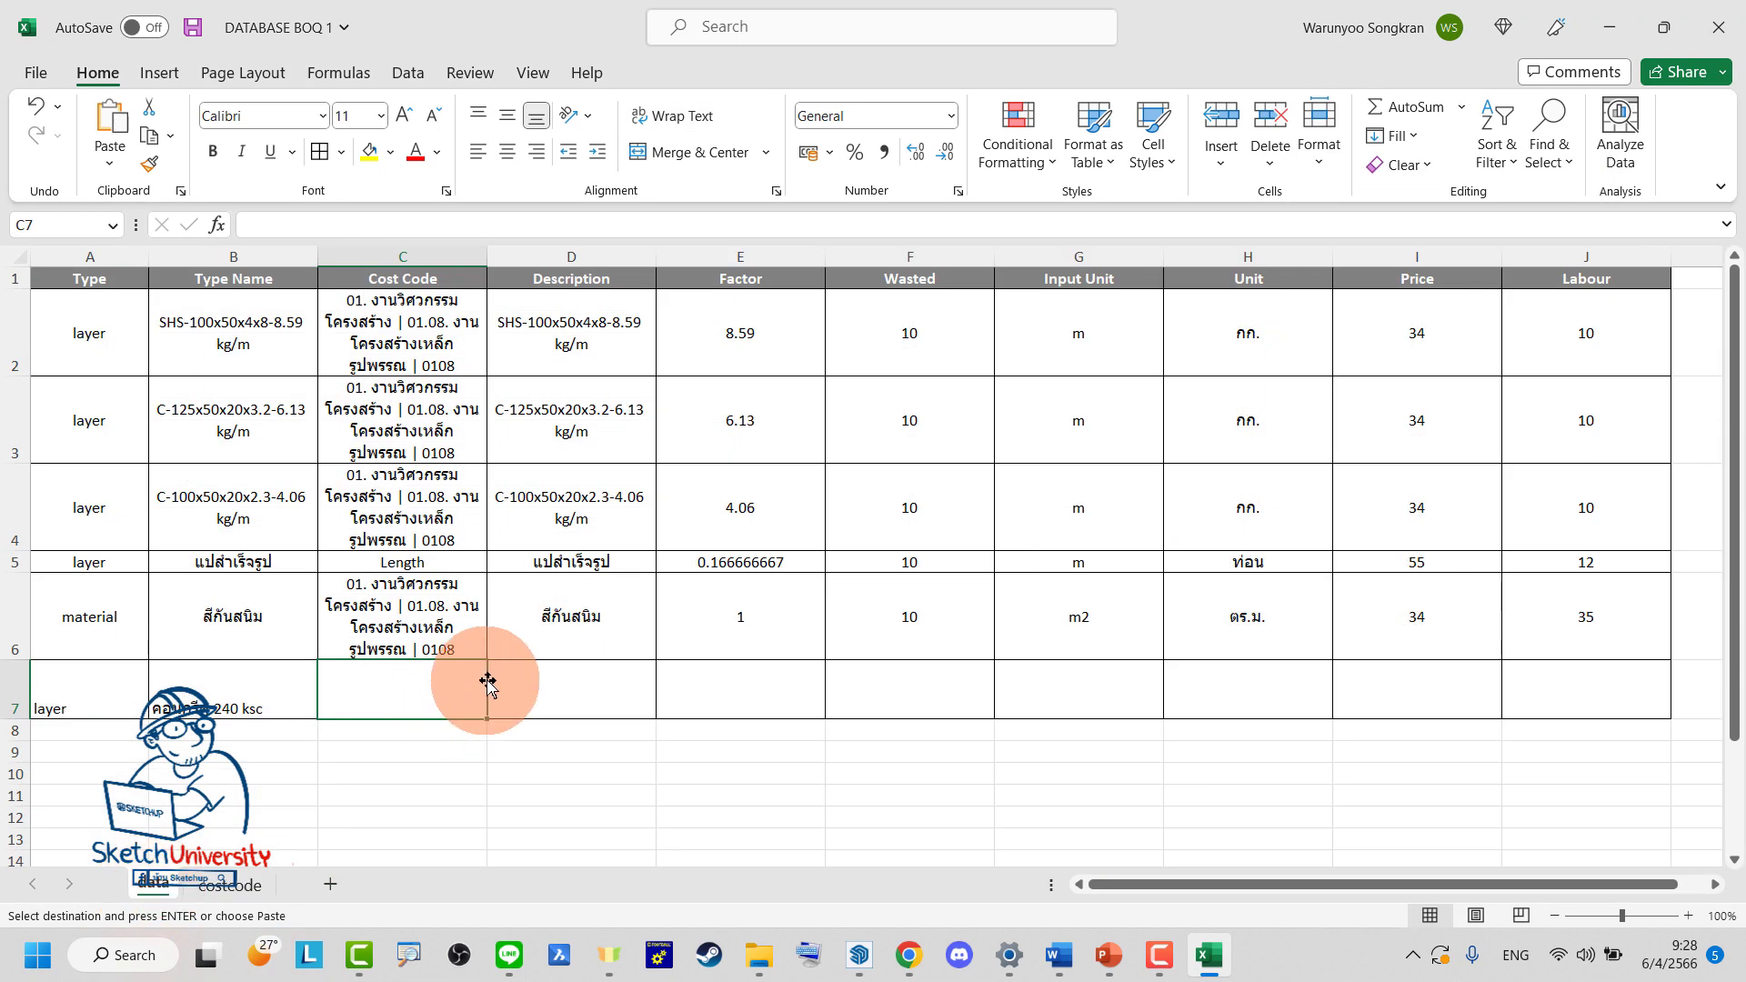
Paste cost code 0104 into C7 as values and widen column C to fit
left_click(430, 697)
right_click(421, 687)
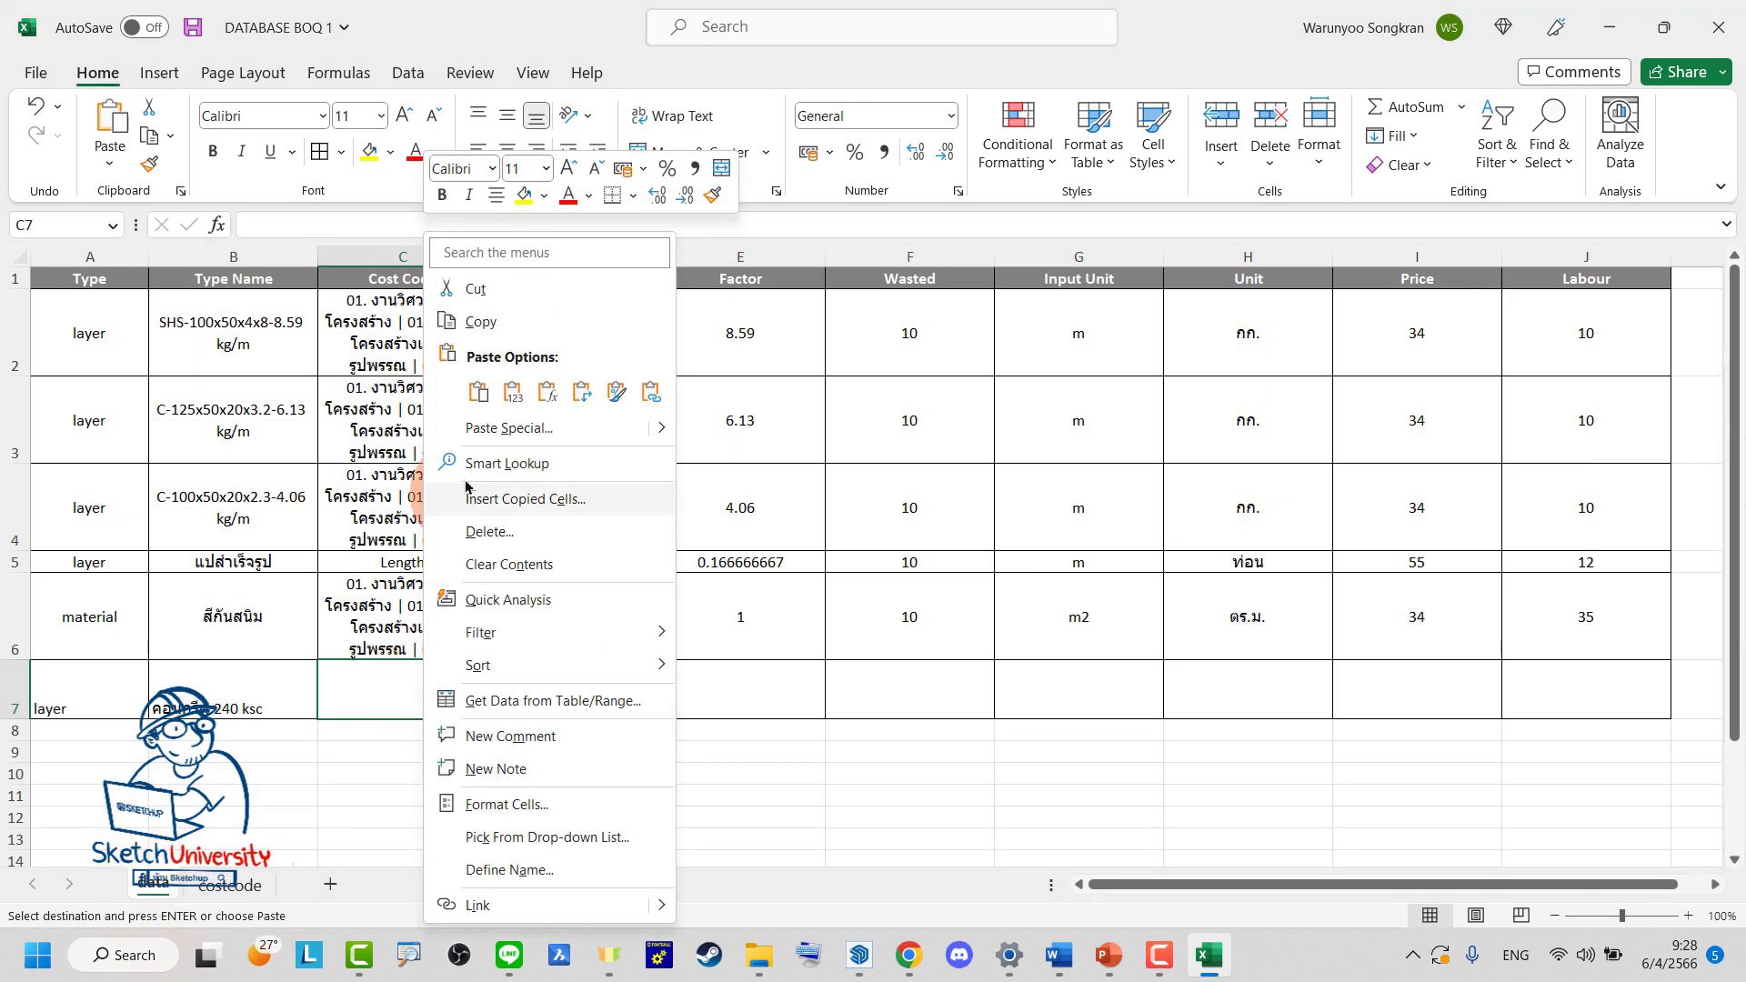
left_click(474, 394)
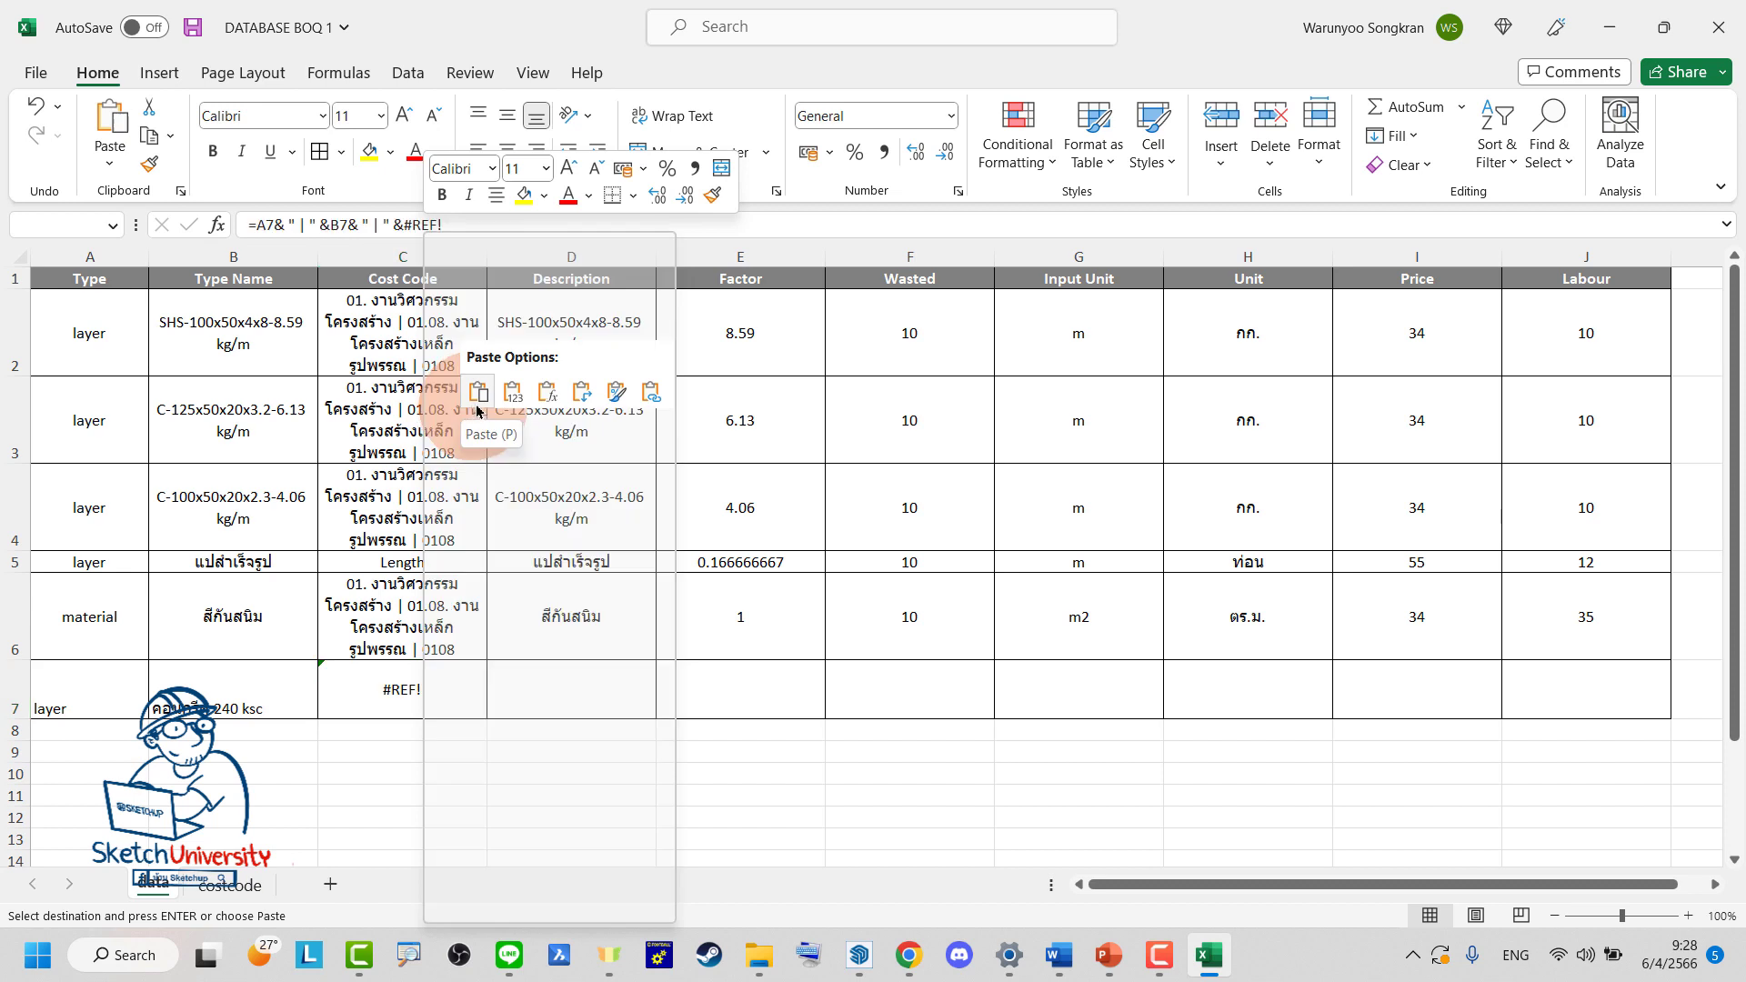
left_click(511, 393)
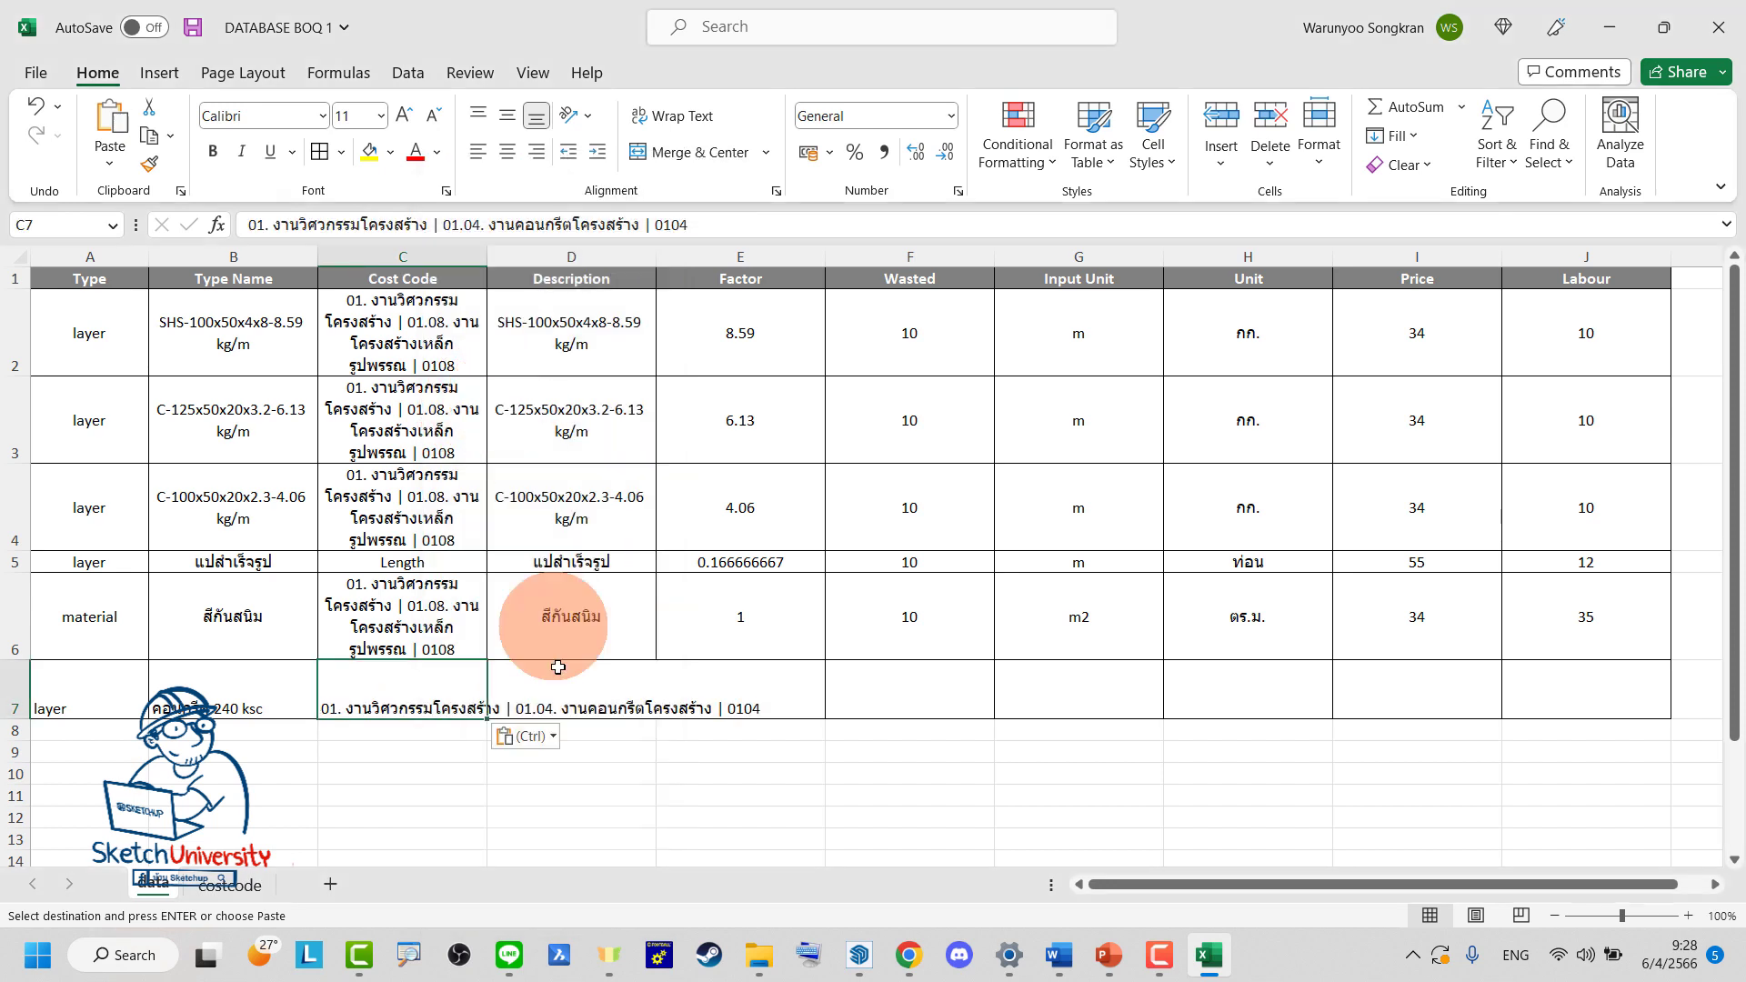
left_click(593, 770)
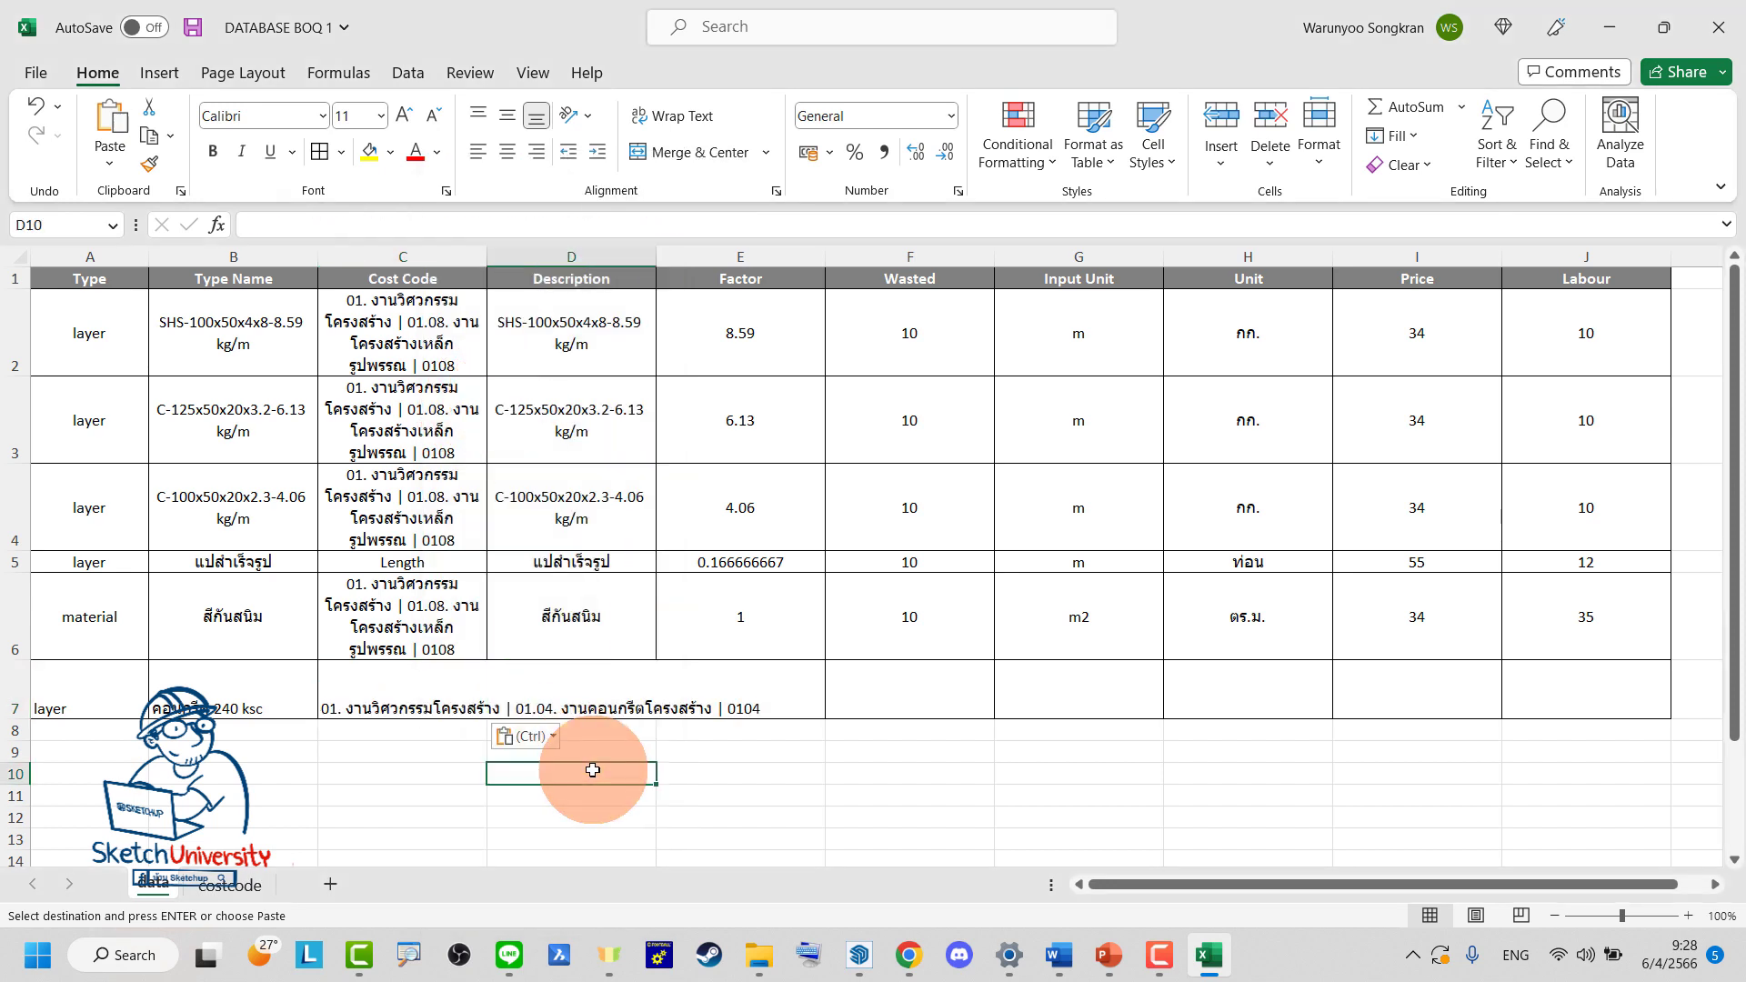
left_click(455, 692)
left_click_drag(488, 256, 812, 331)
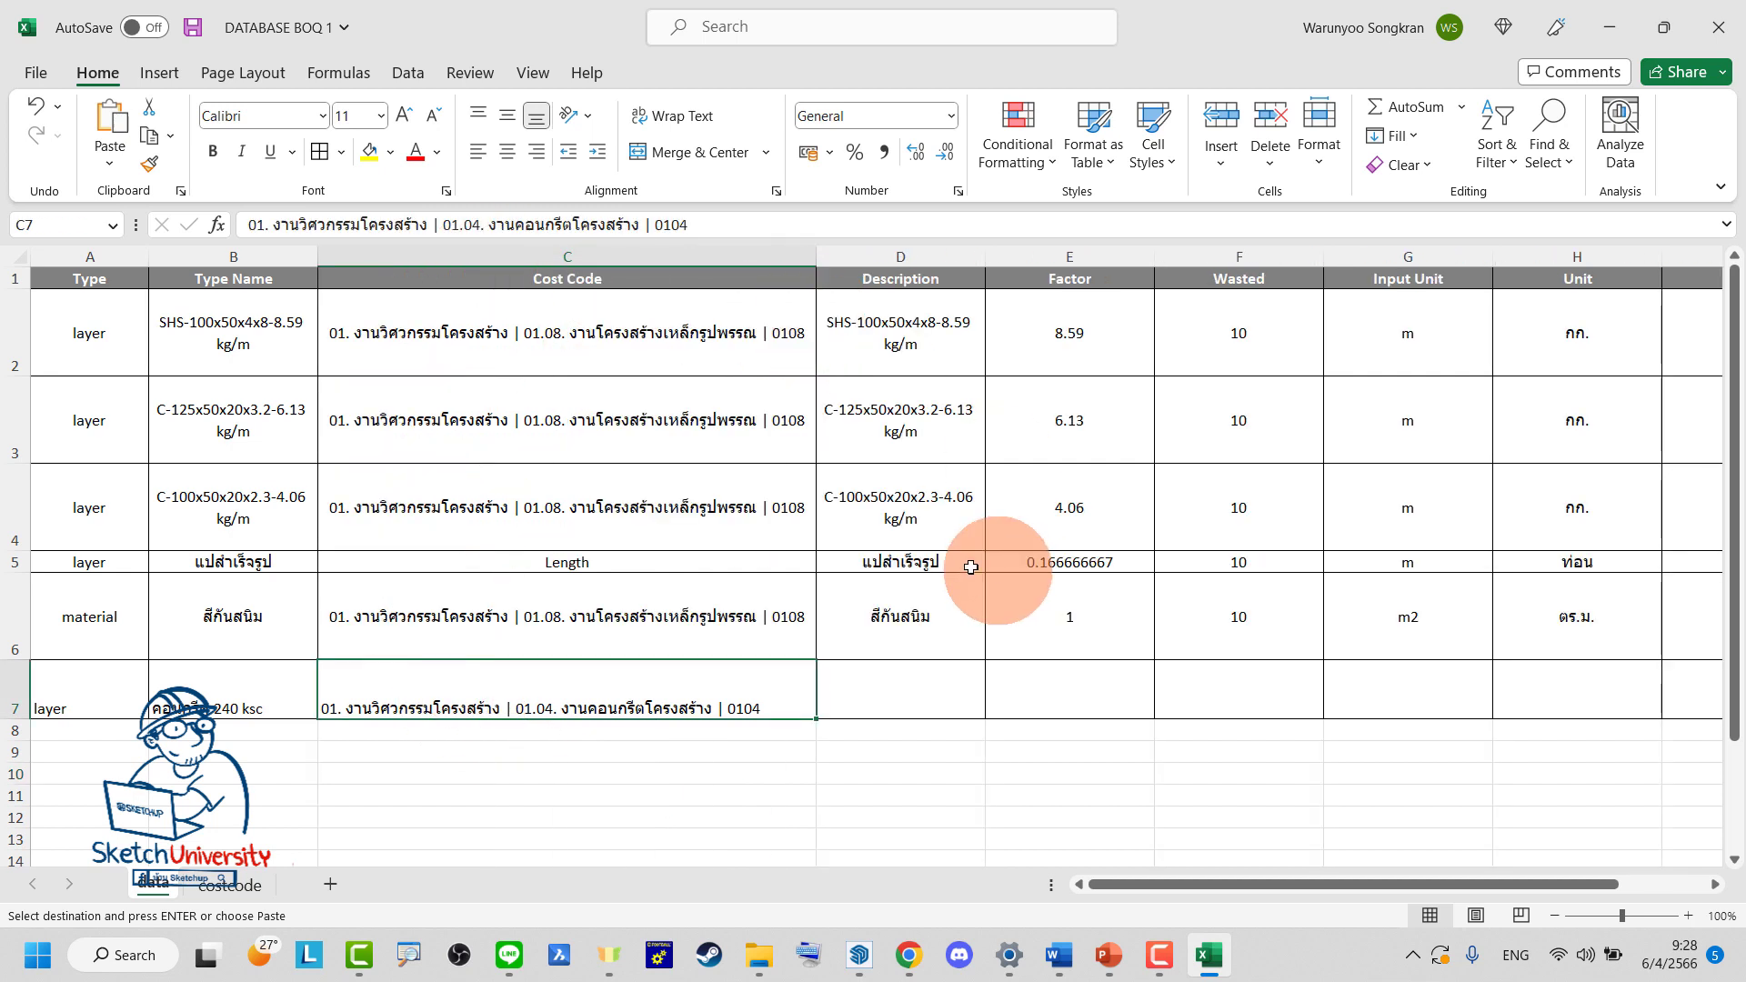
Fill row 7 with description =B7, factor 1 and wasted 10
left_click(895, 673)
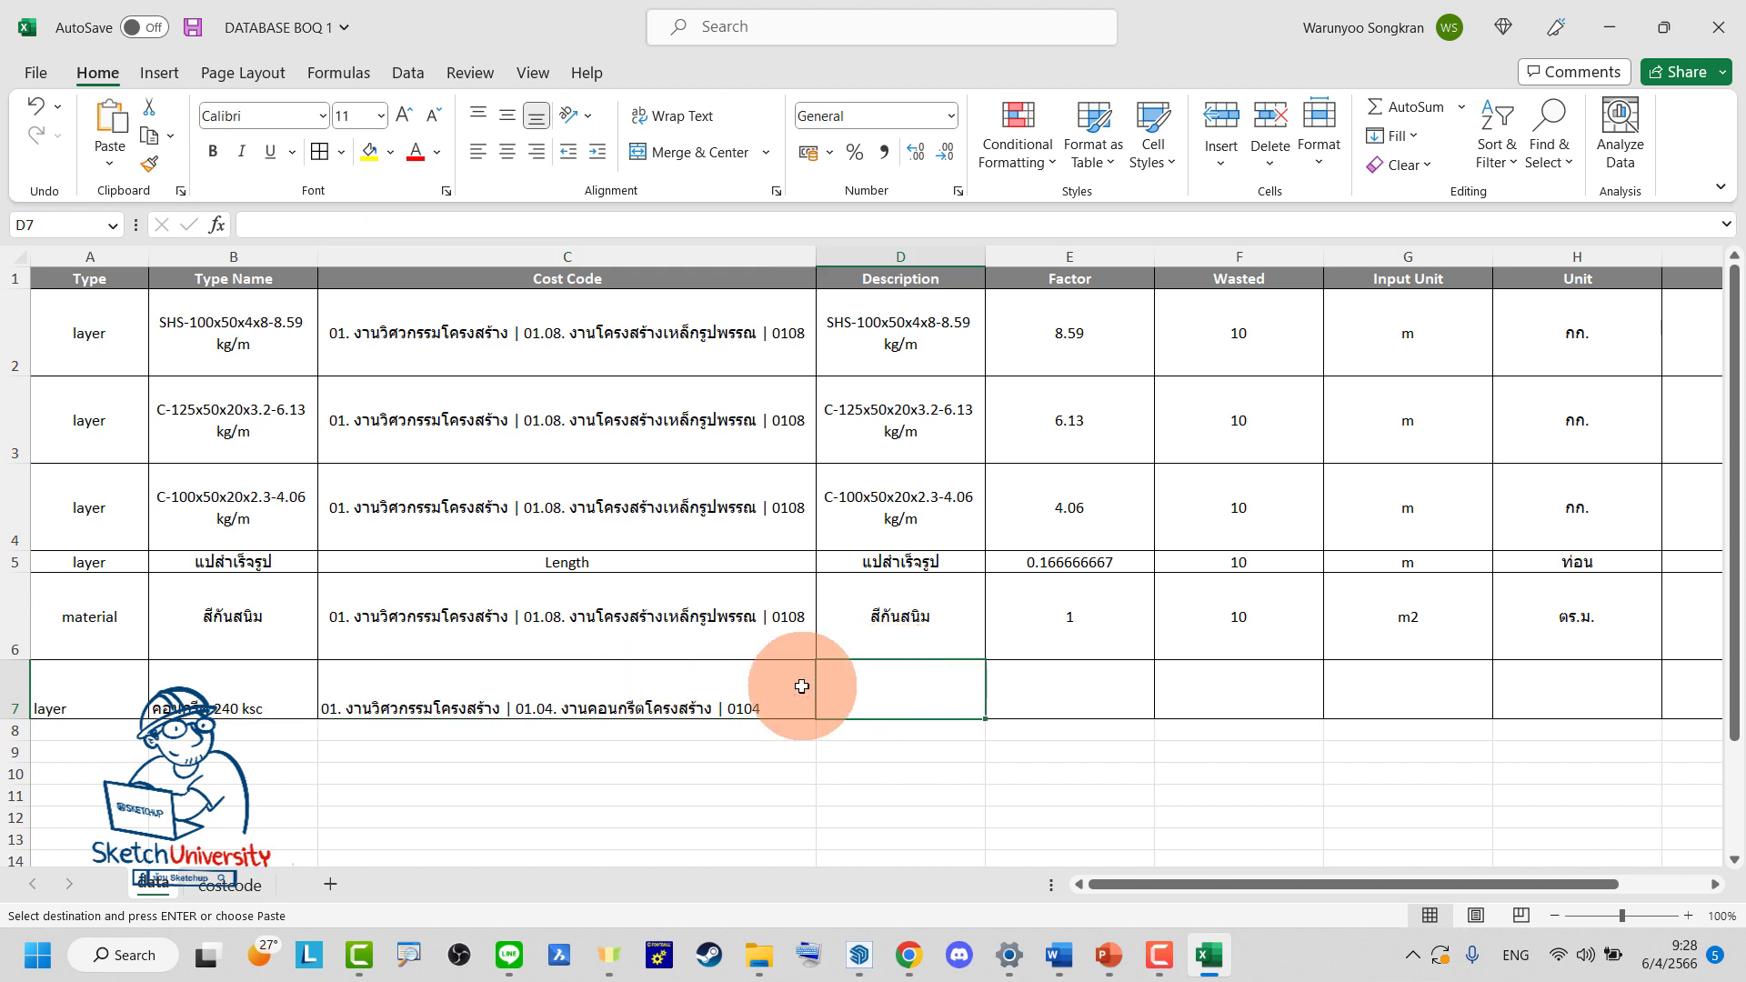
type("=")
left_click(240, 702)
key("Return")
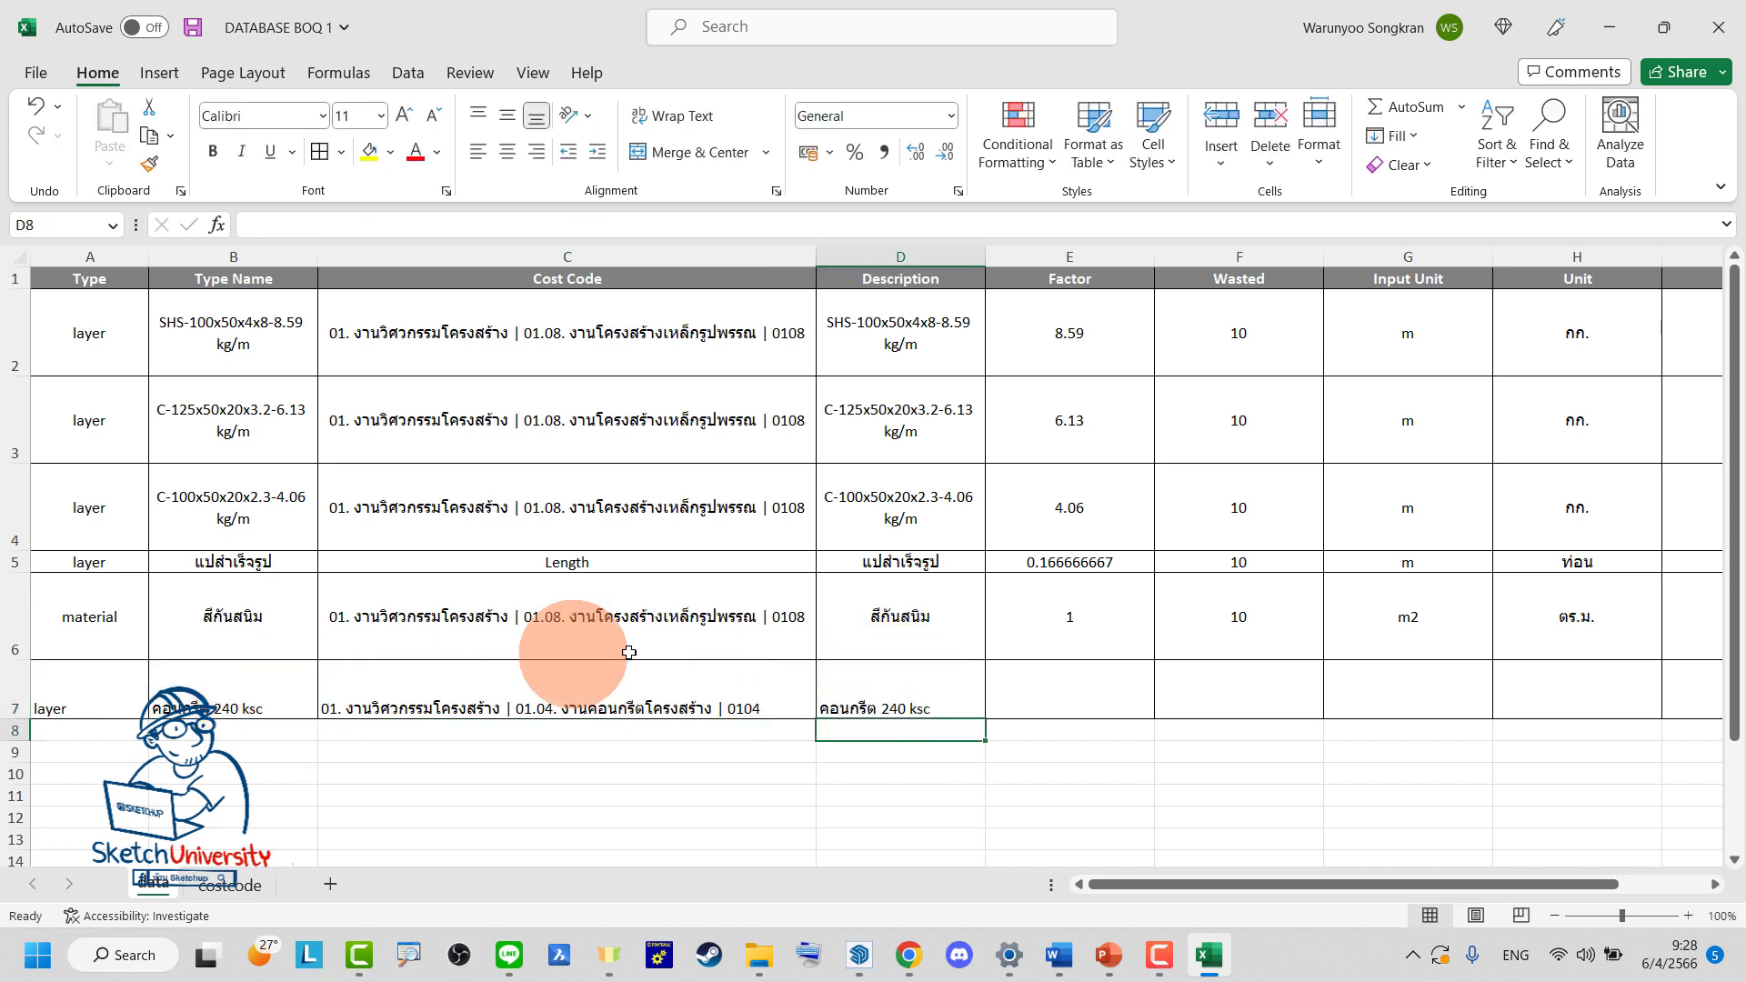
left_click(1096, 695)
type("1")
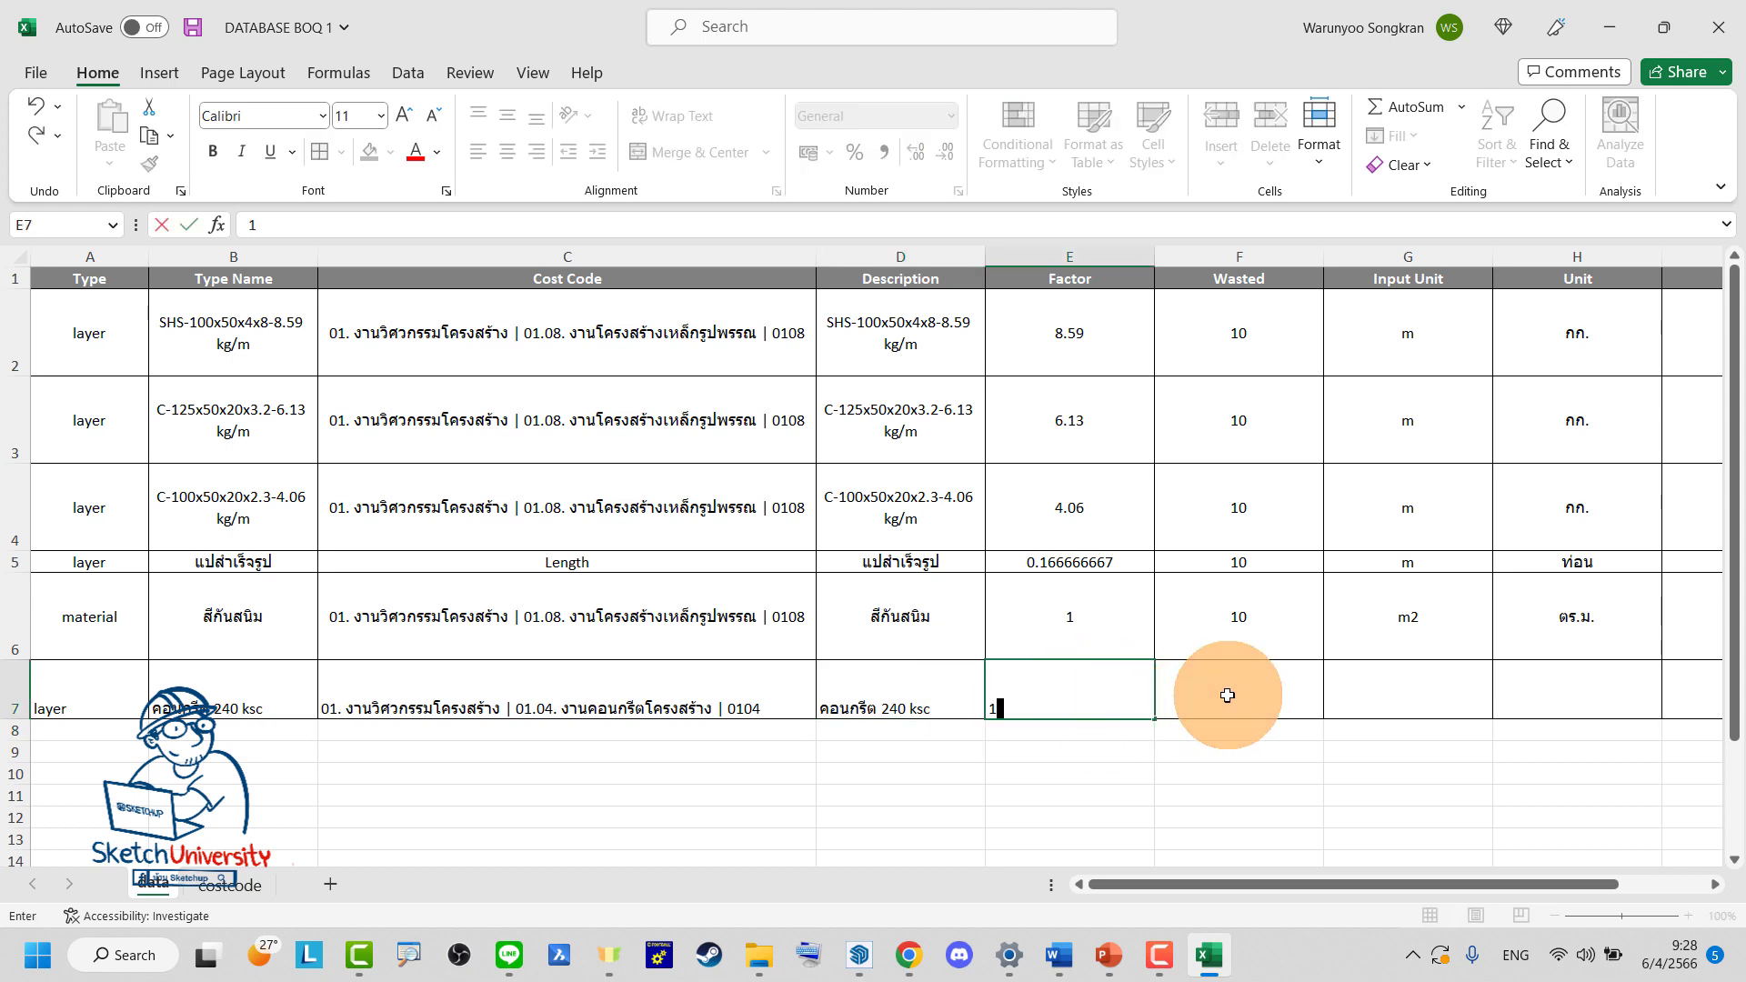
left_click(1227, 694)
type("1")
left_click(1396, 694)
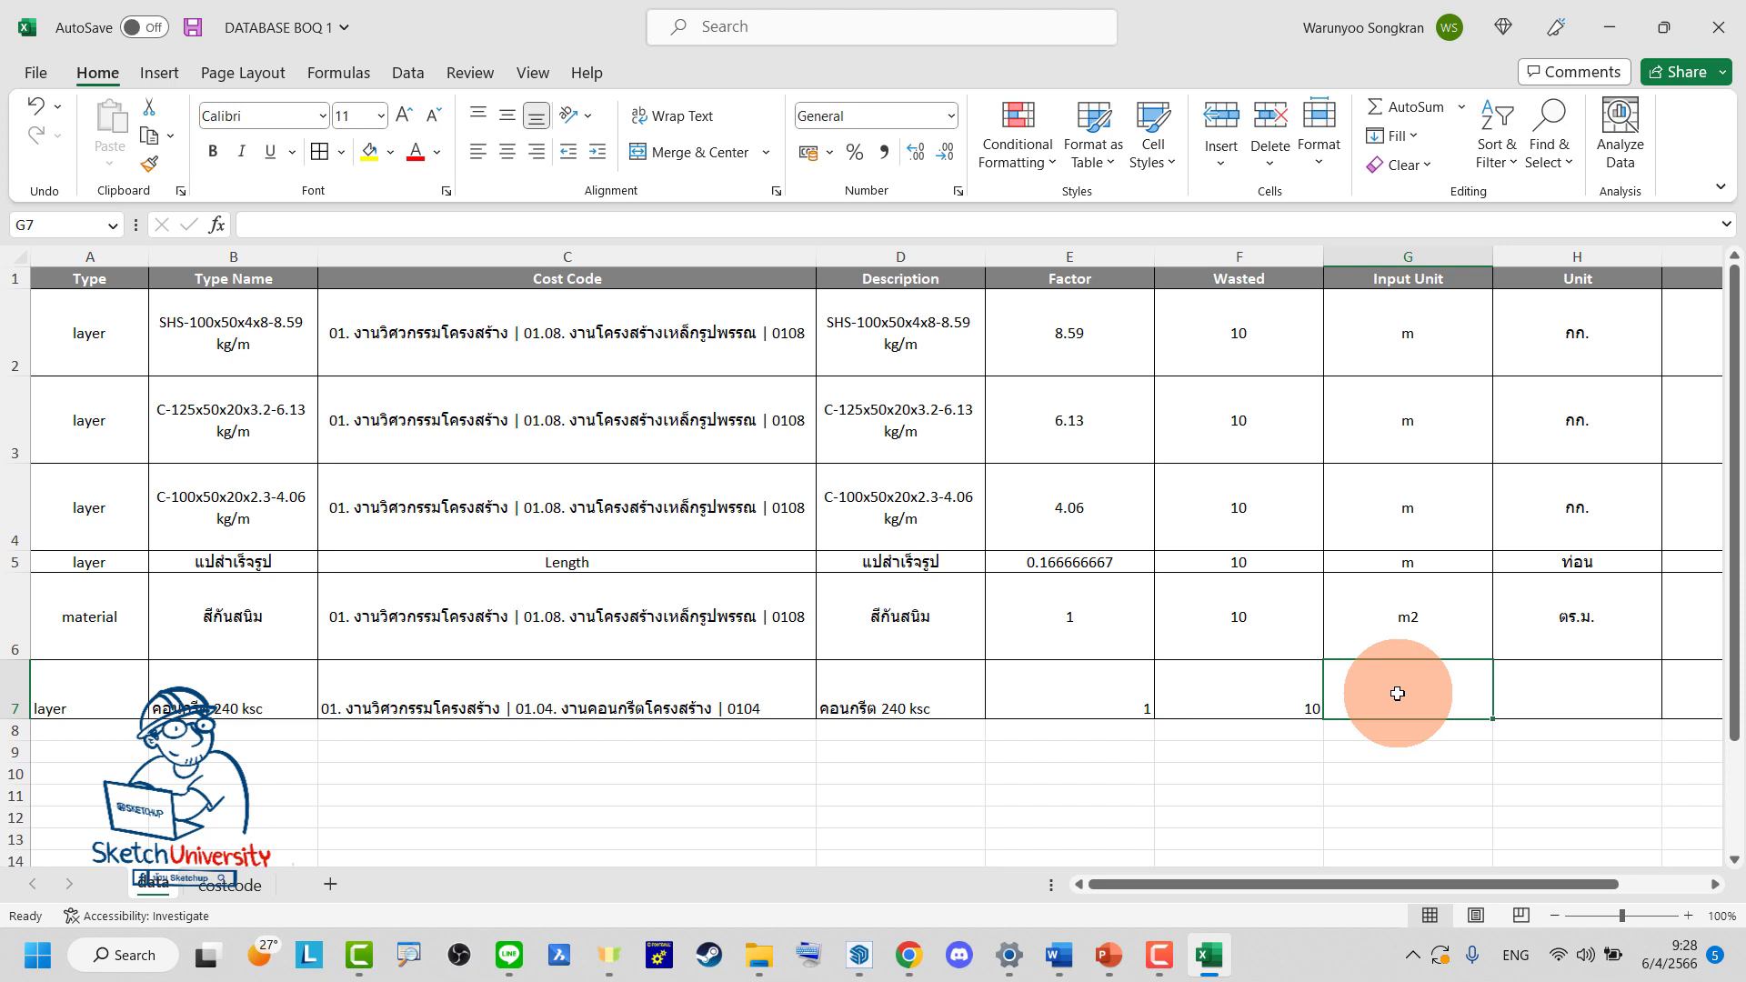
Enter units m3 and ลบ.ม., price 2000 and labour 500, then save the workbook
type("m3")
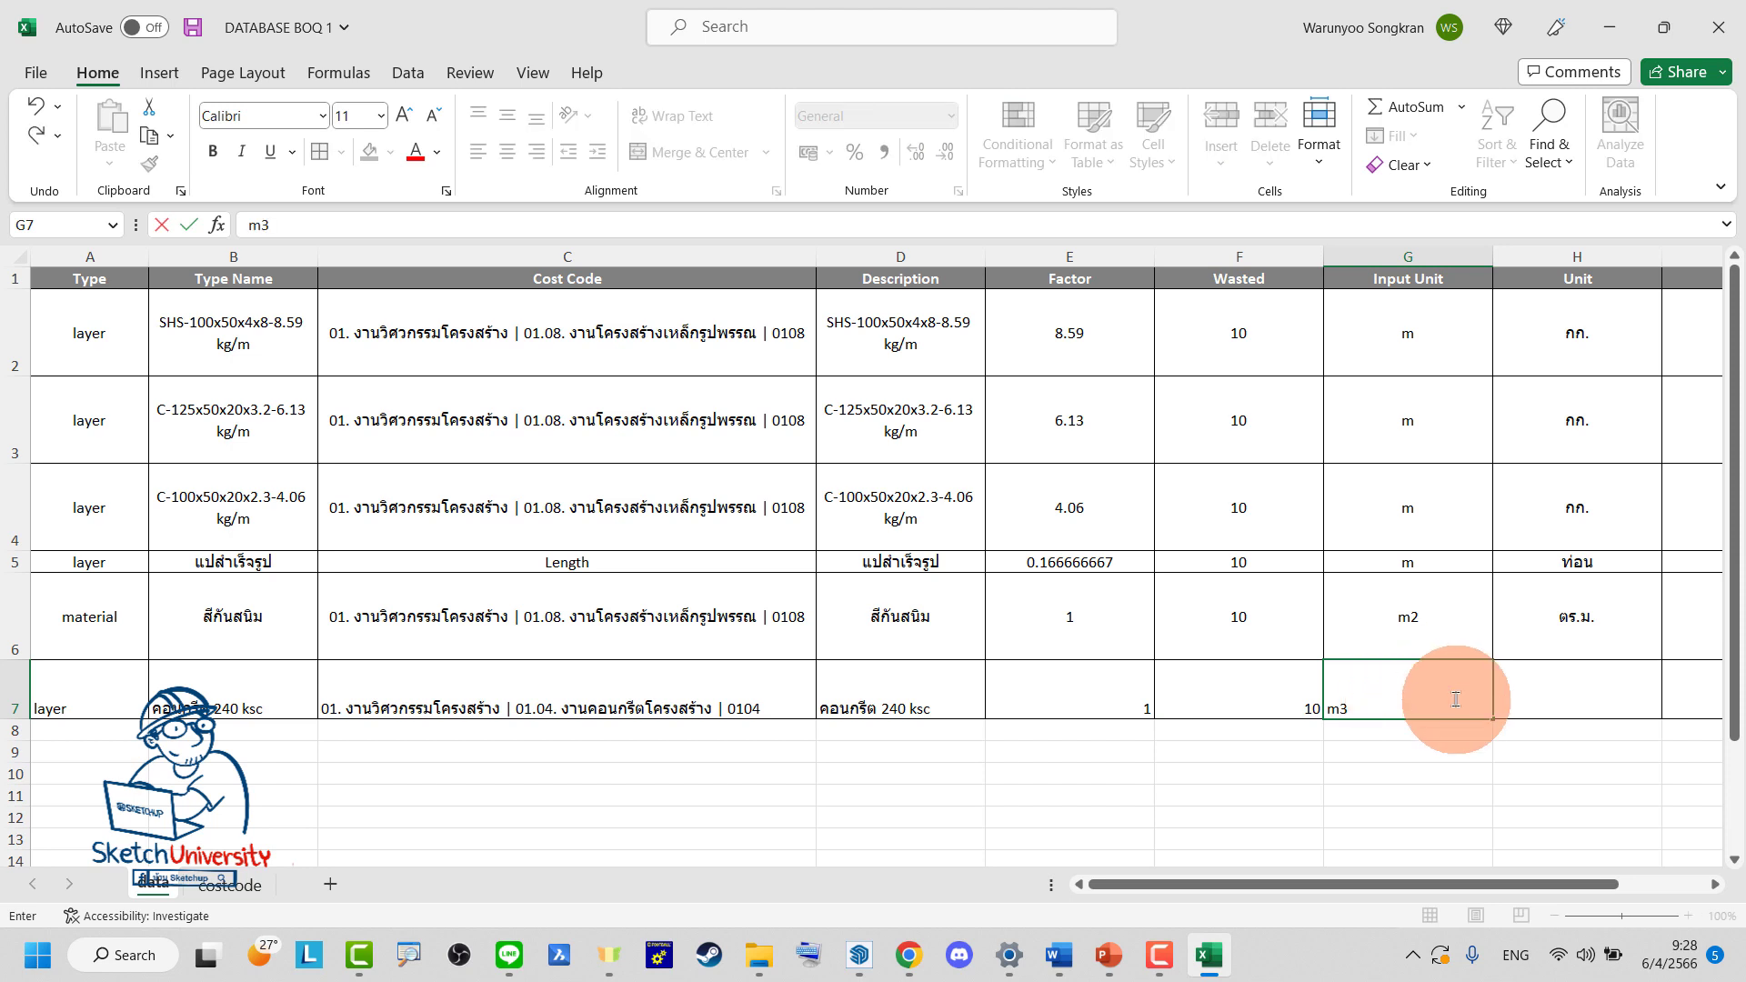
left_click(1473, 816)
left_click_drag(1455, 884, 1546, 876)
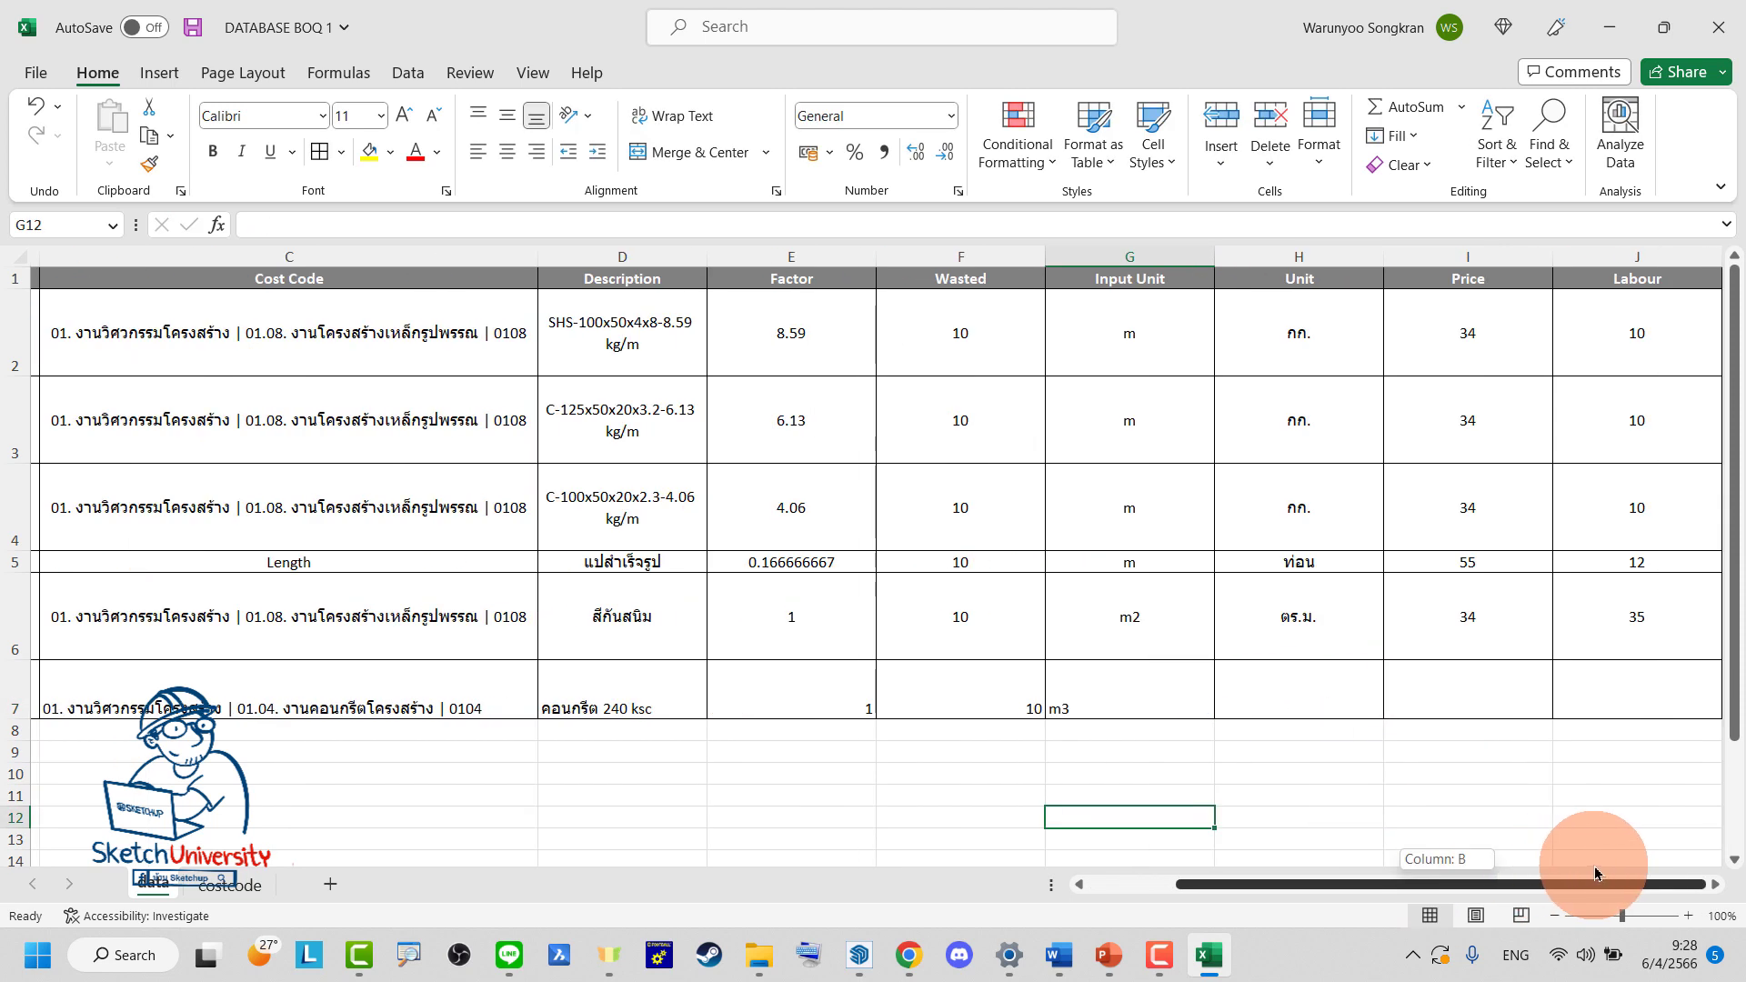
left_click(1299, 715)
type("ลบ.ม.")
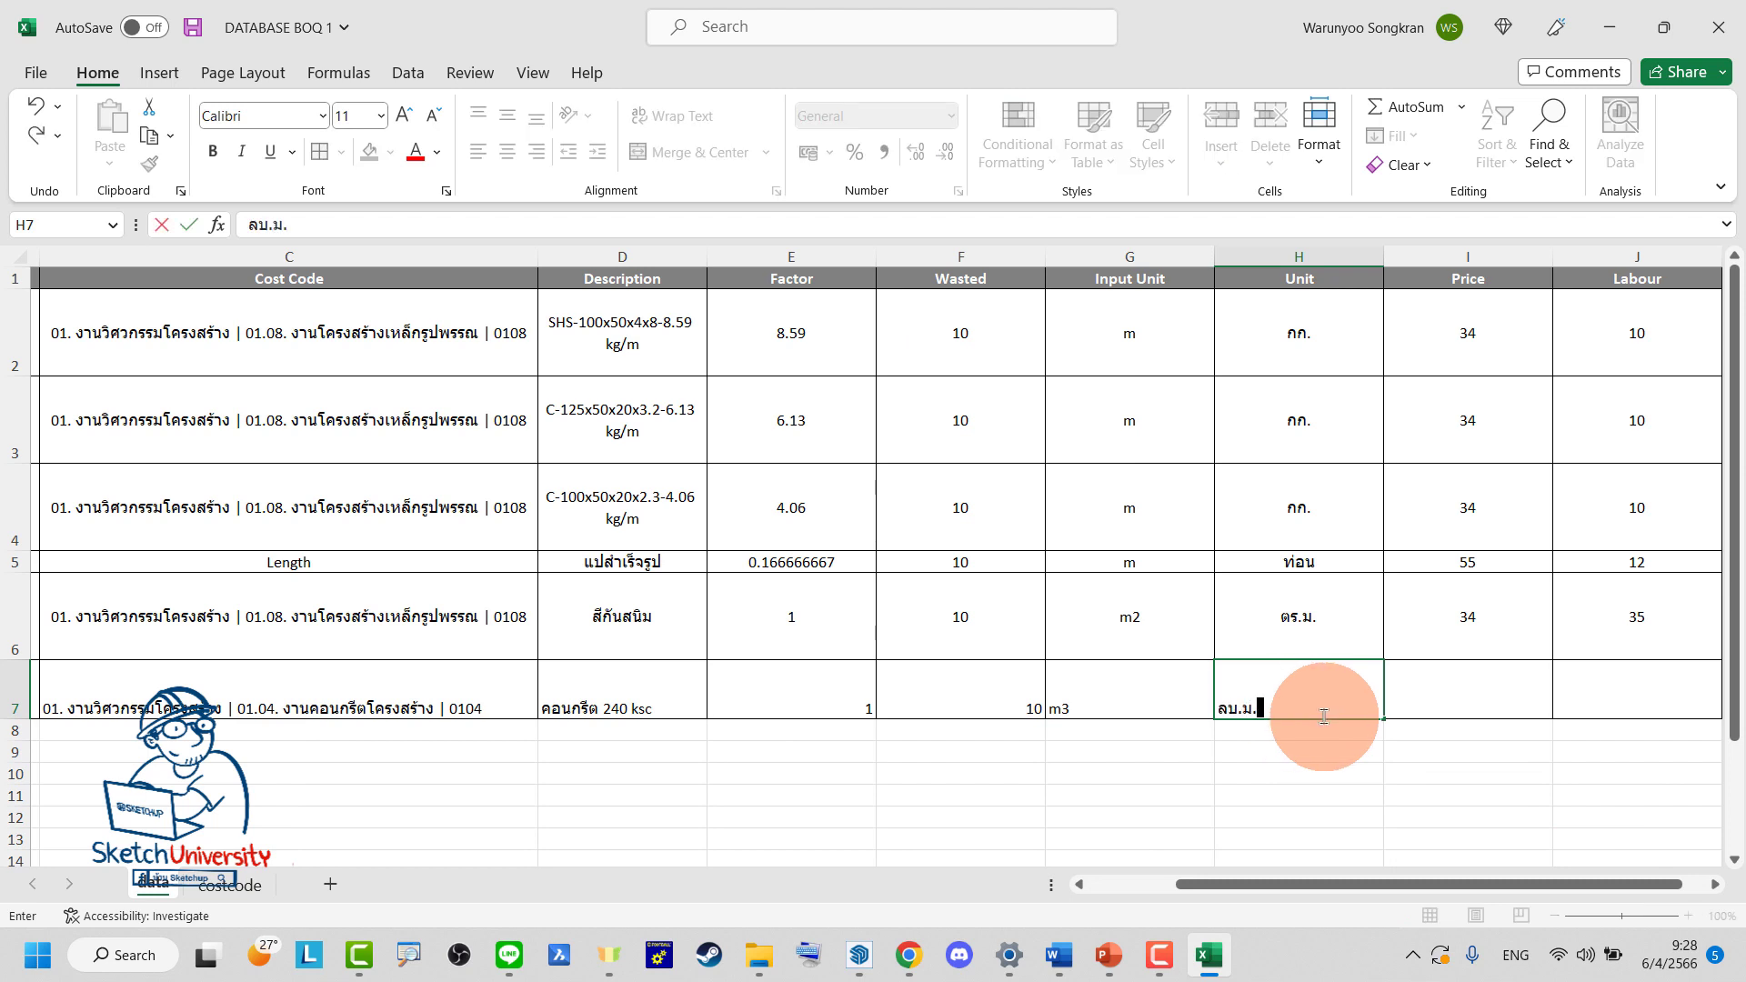
left_click(1455, 705)
type("2000")
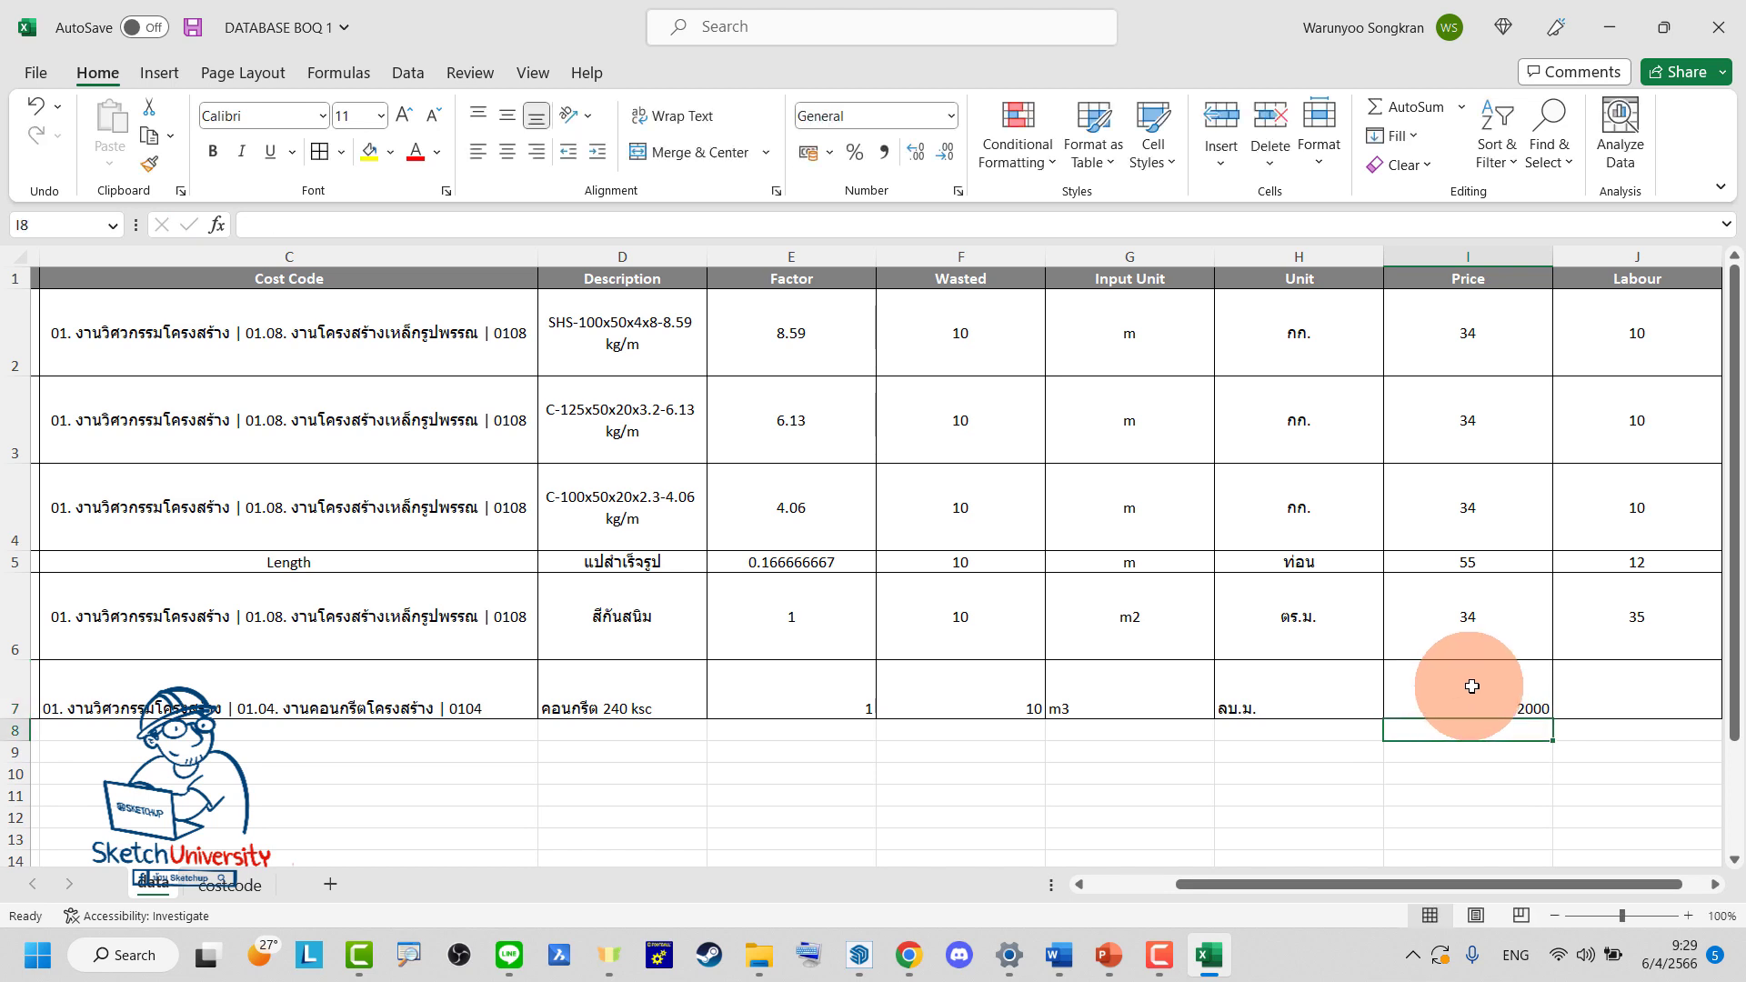
left_click(1626, 711)
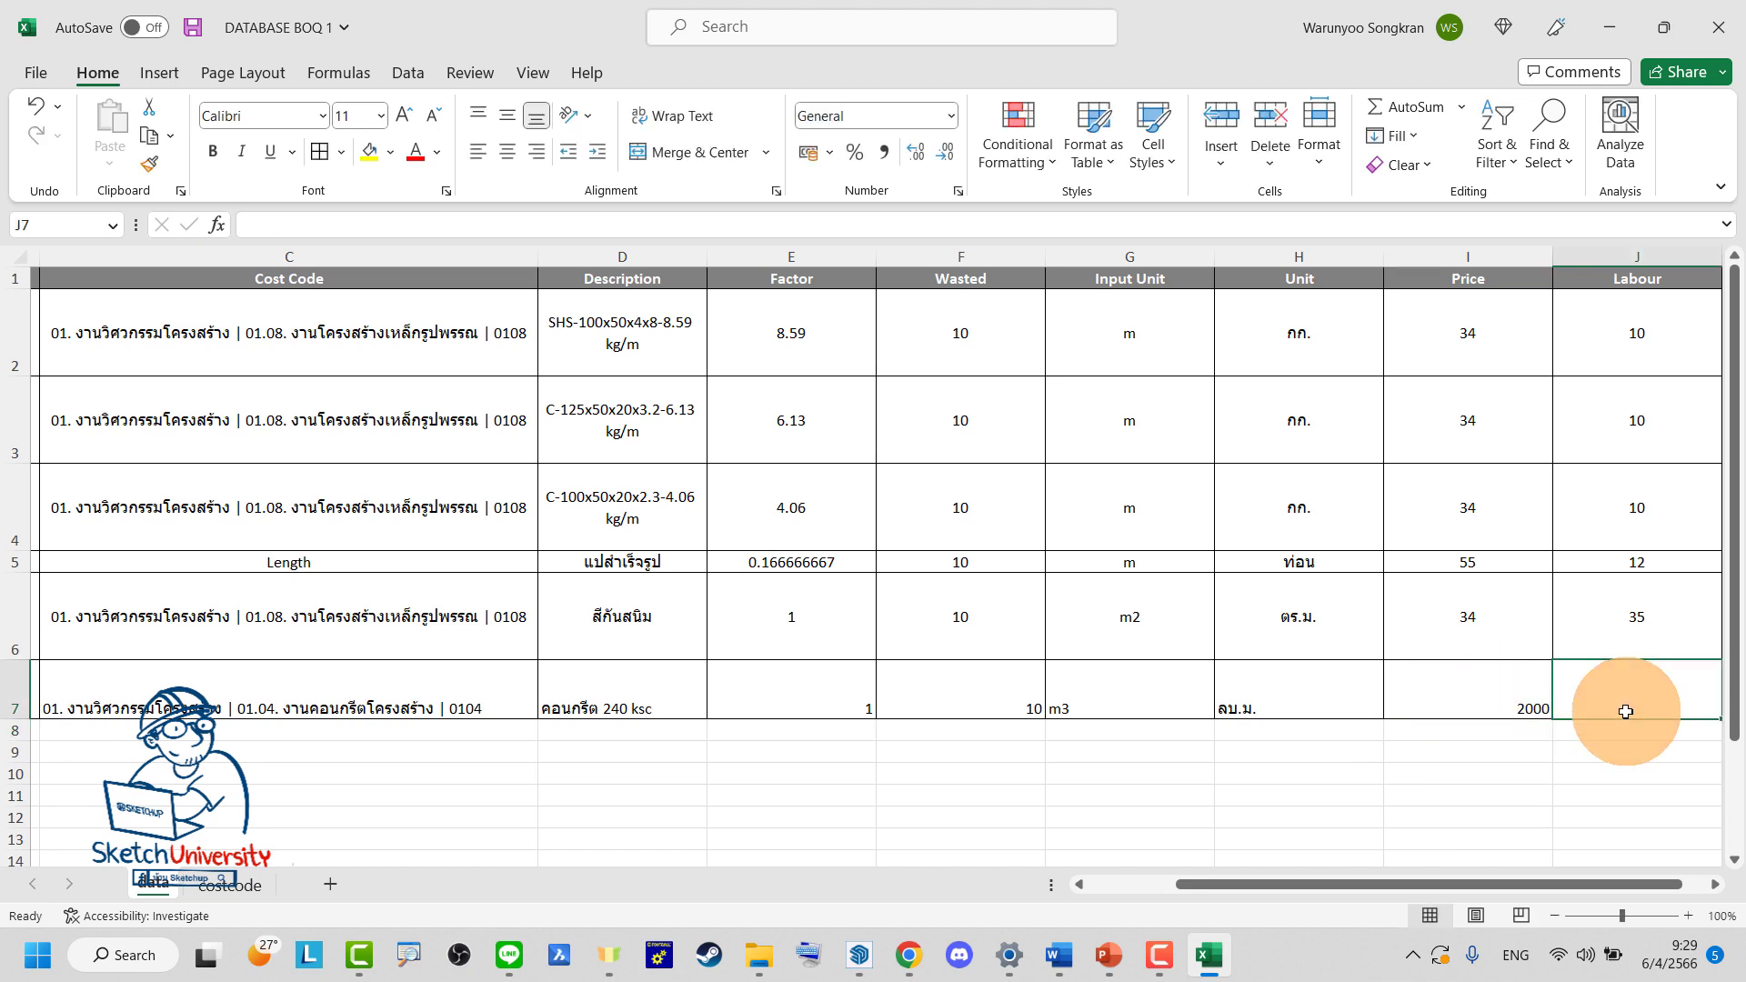
type("500")
key("Return")
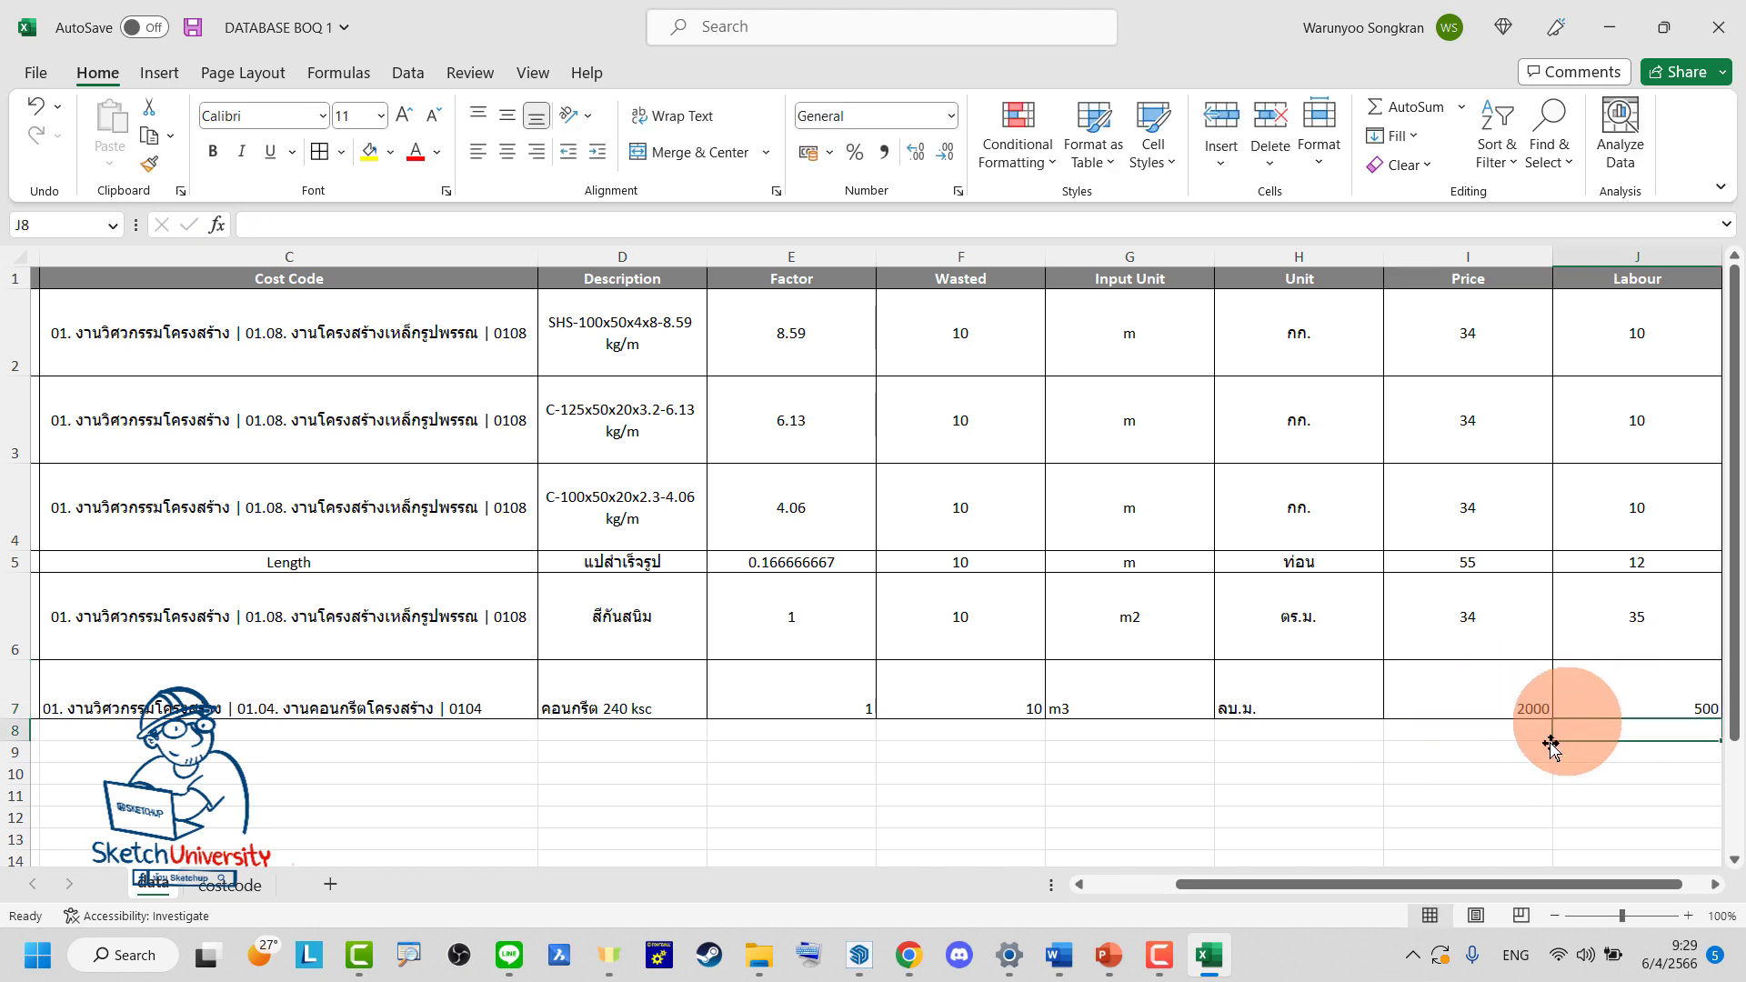
left_click_drag(1511, 886, 994, 887)
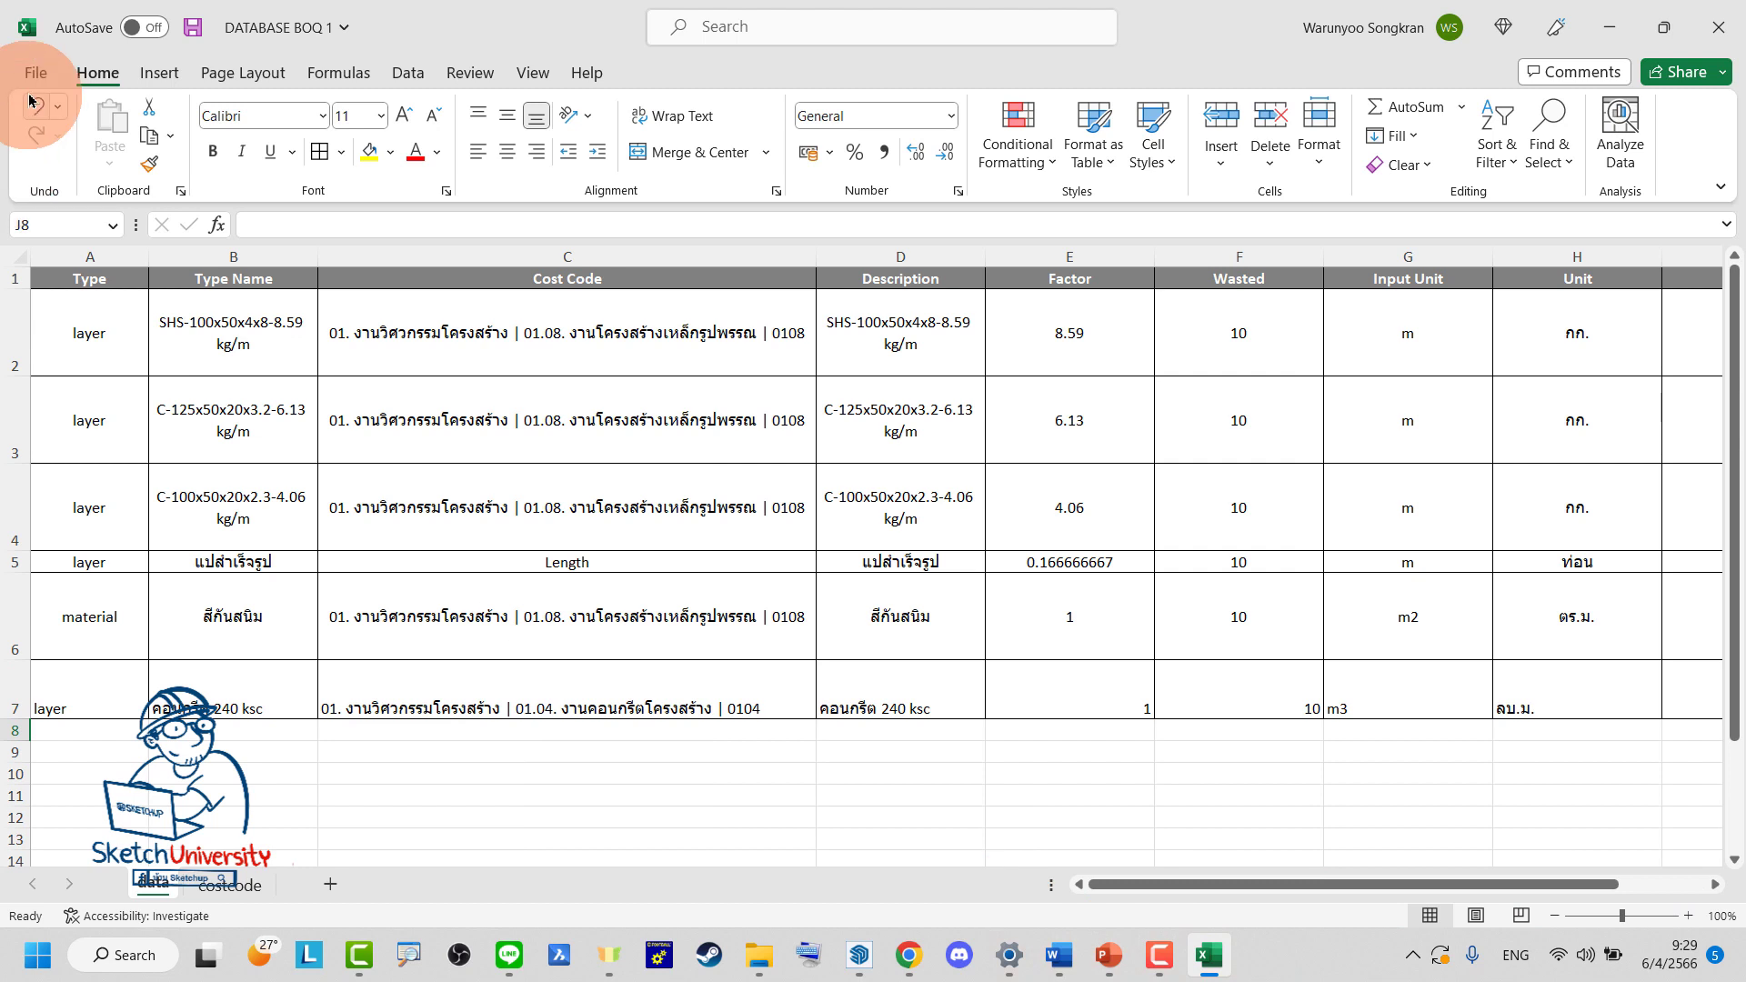
left_click(33, 75)
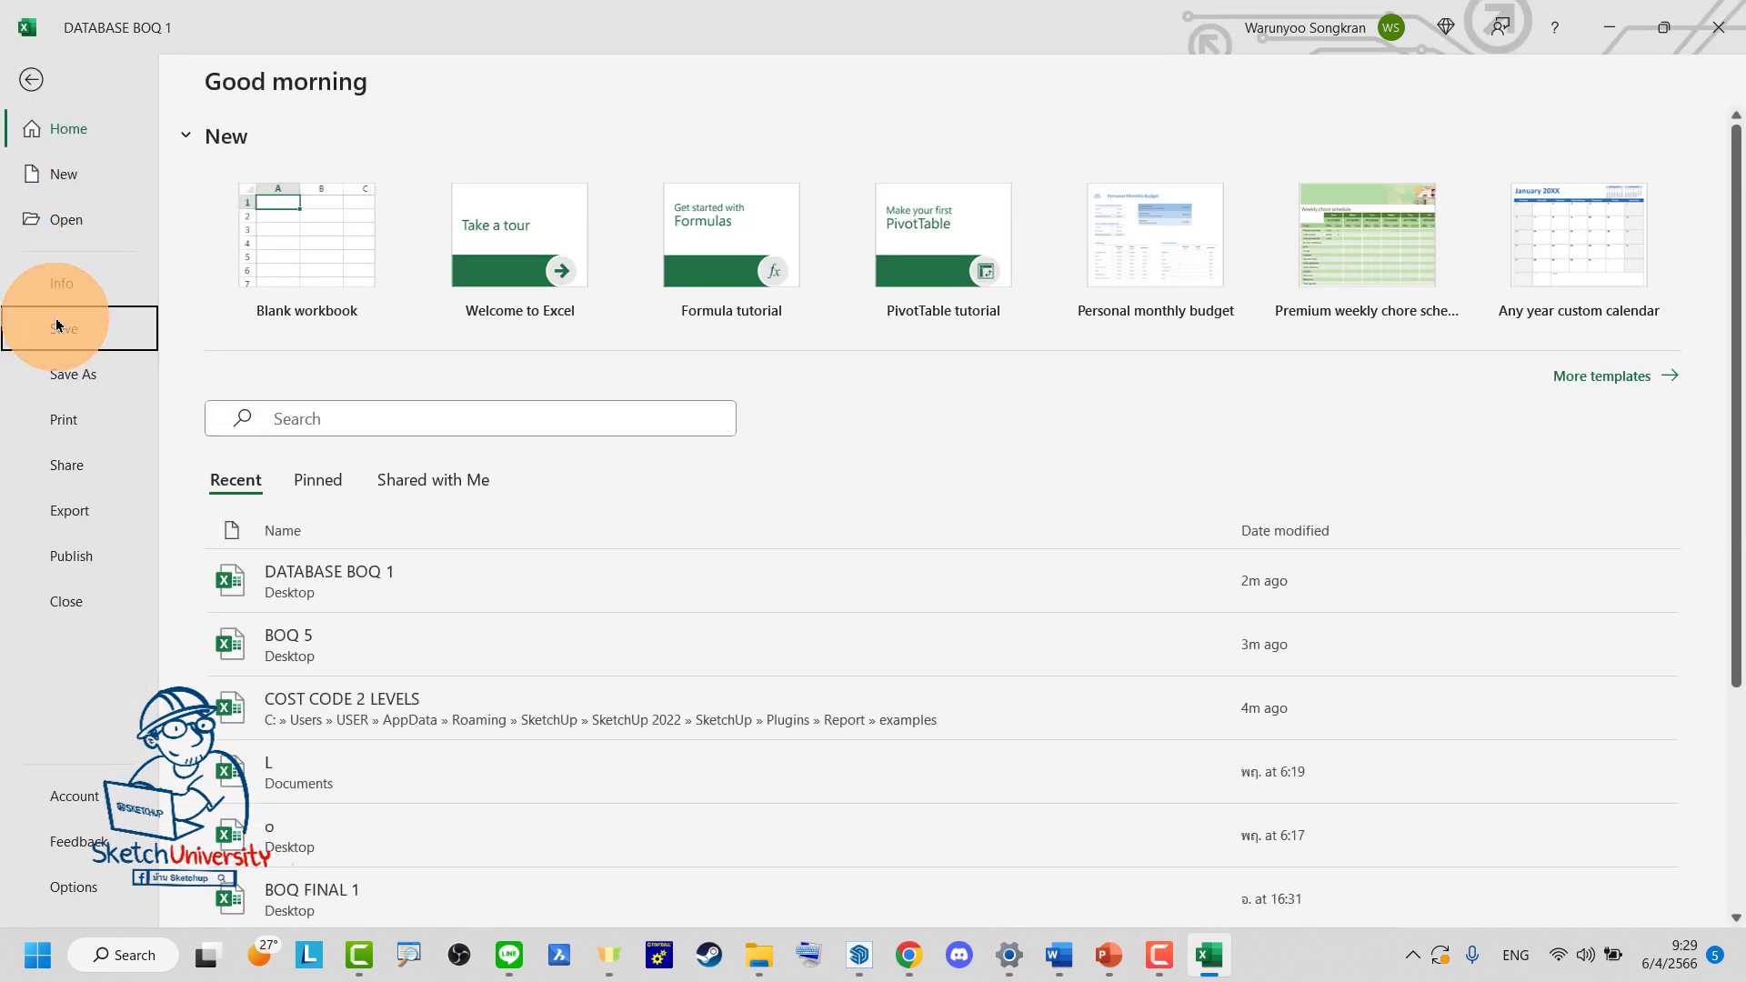
left_click(41, 324)
Reimport DATABASE BOQ 1 into QuickDataLink, clearing the previously loaded data
left_click(1609, 27)
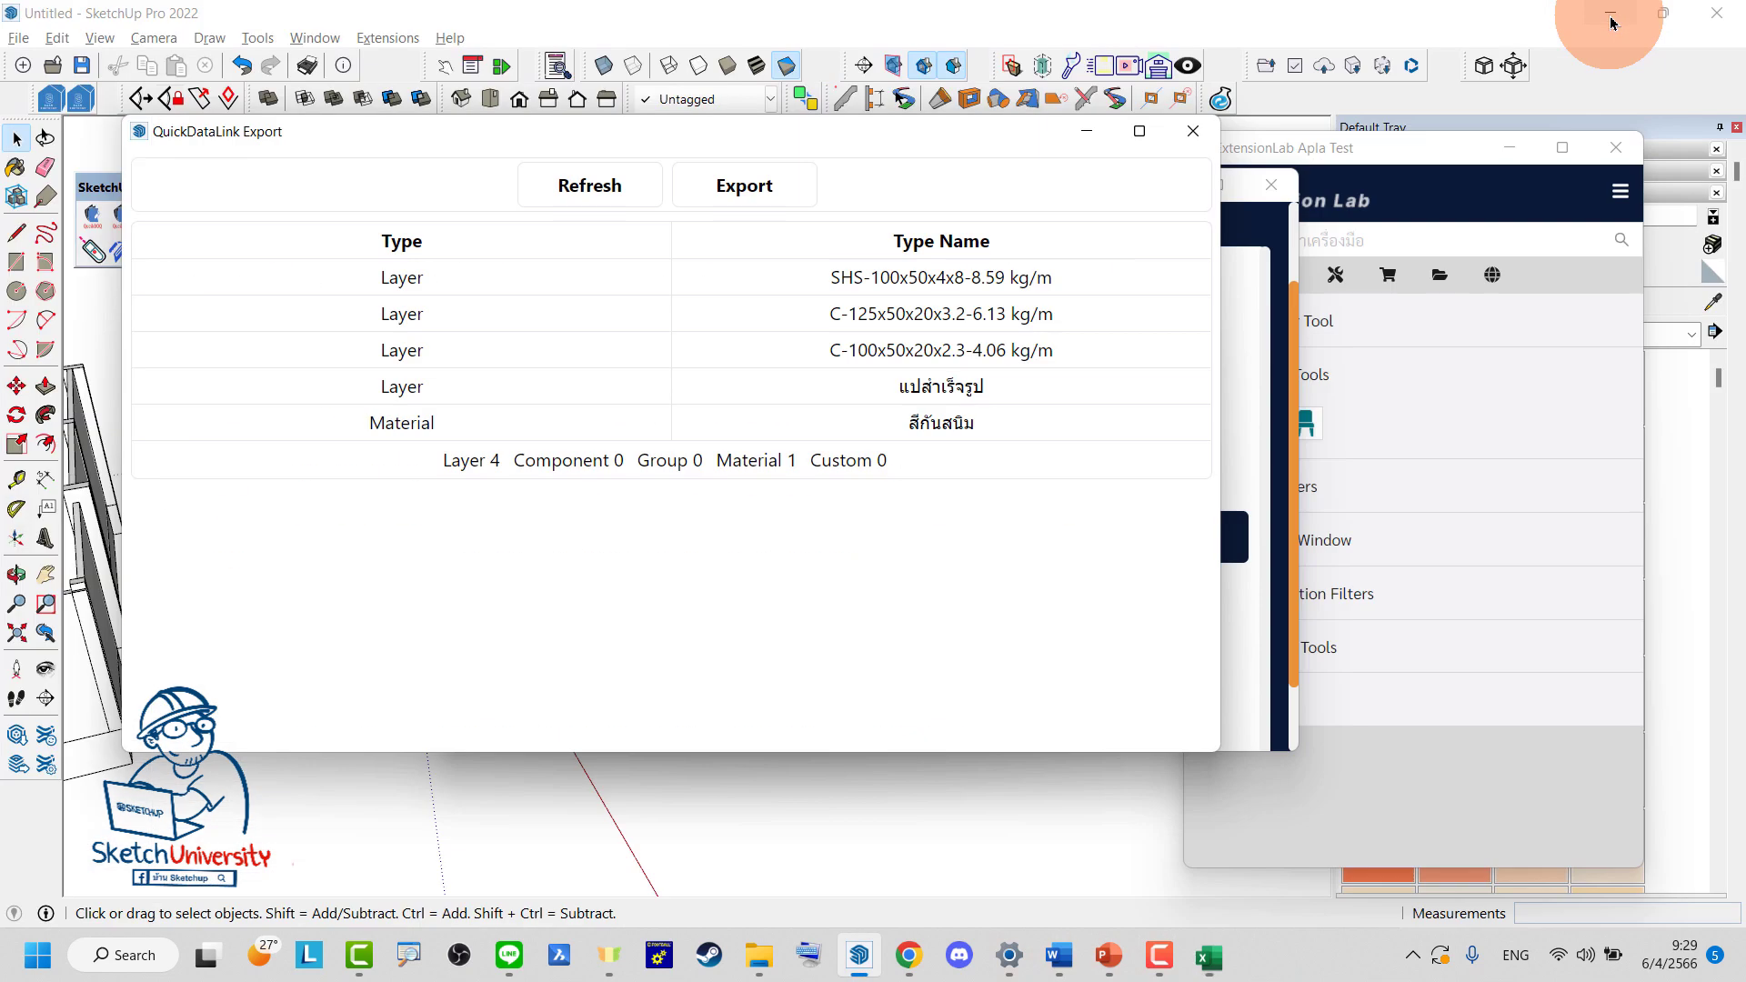
left_click(1193, 131)
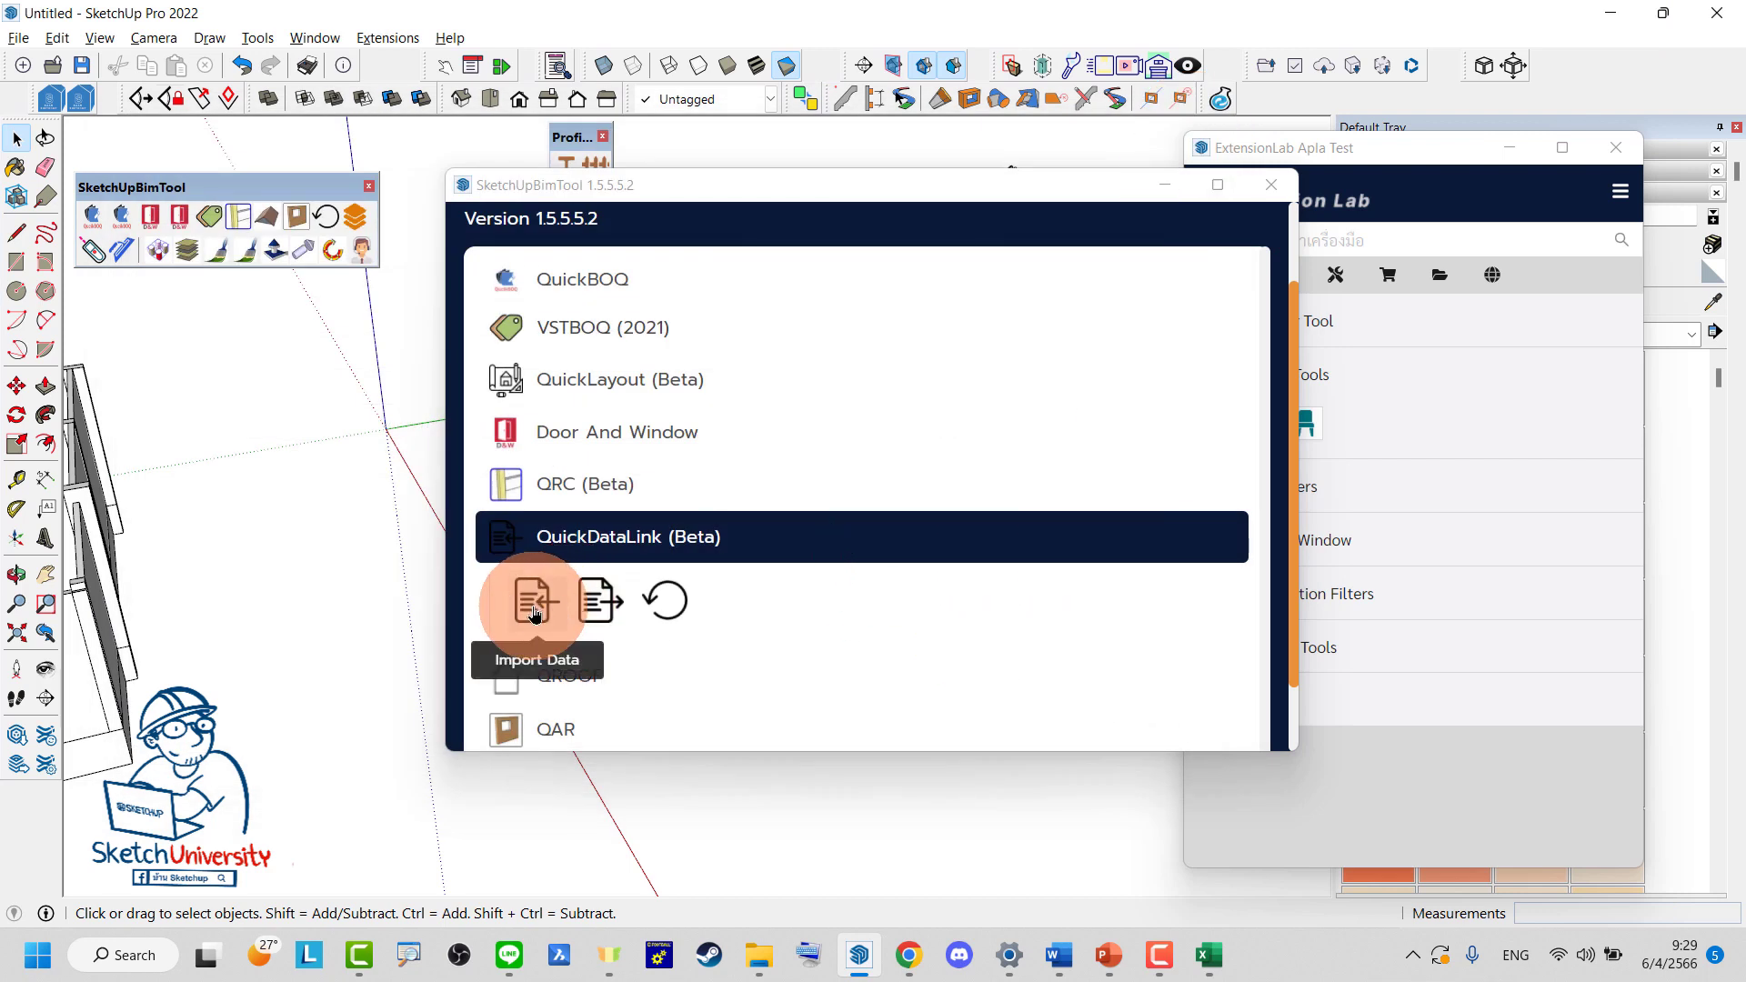
left_click(534, 614)
left_click(734, 492)
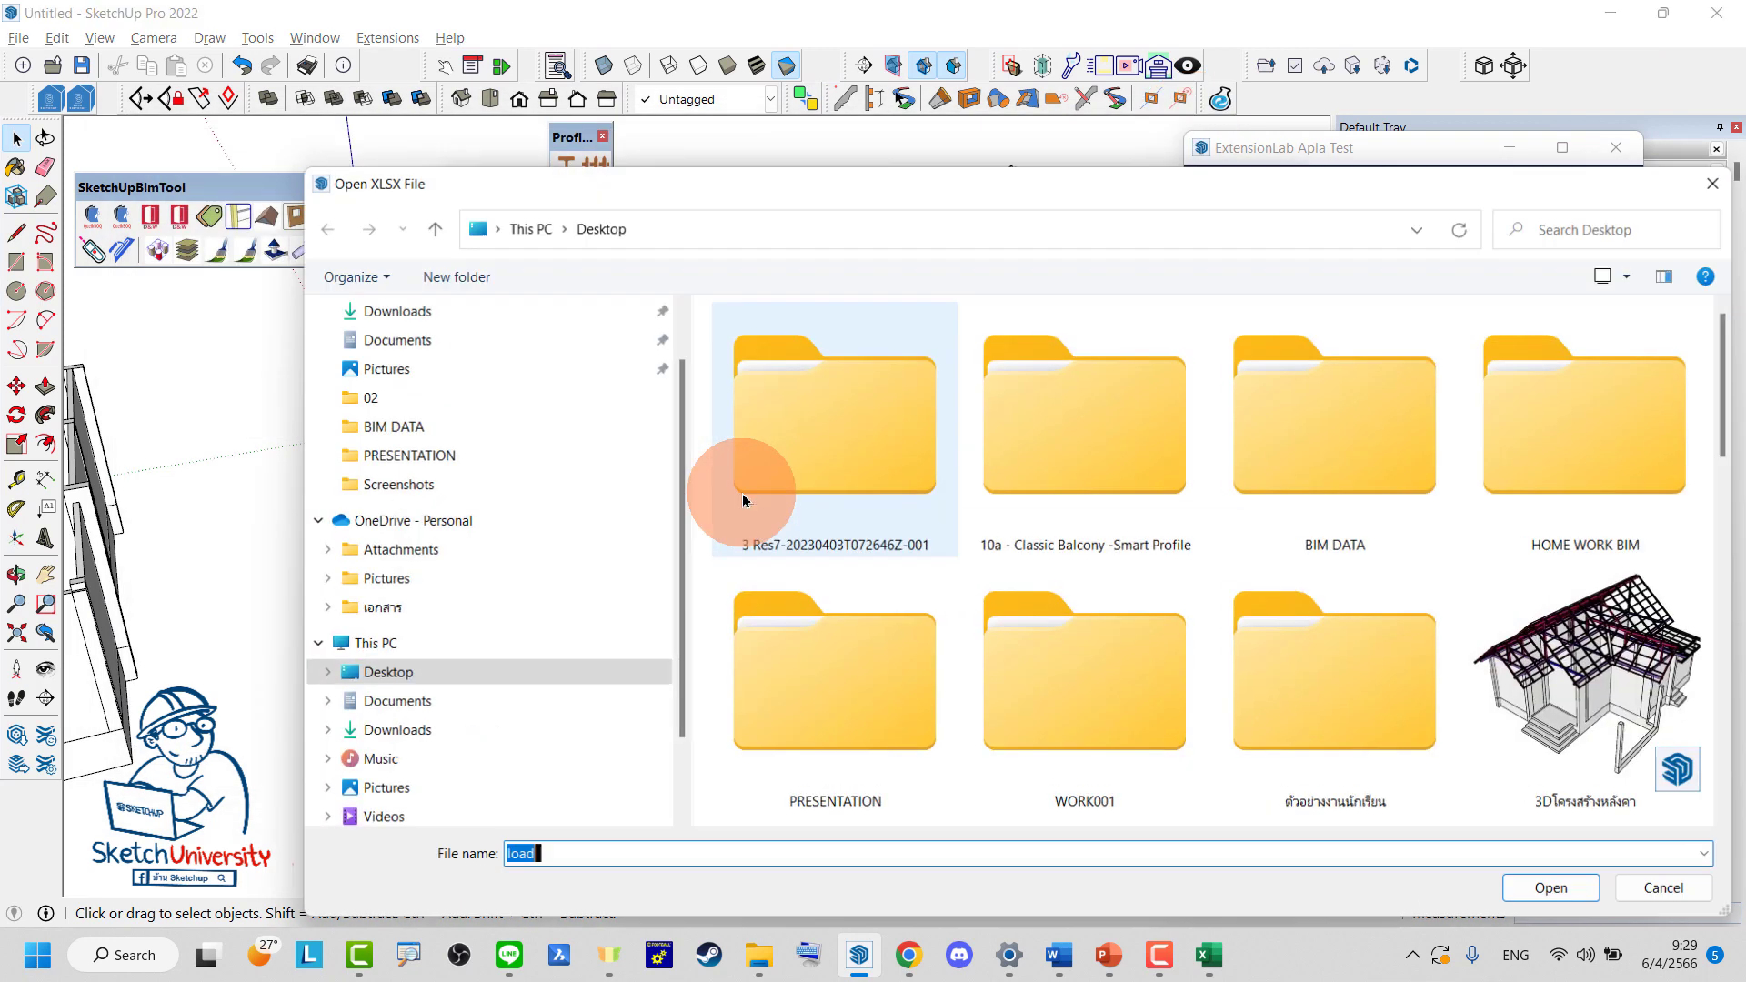
scroll(995, 557, "down", 2)
scroll(1005, 585, "down", 2)
scroll(1010, 597, "up", 4)
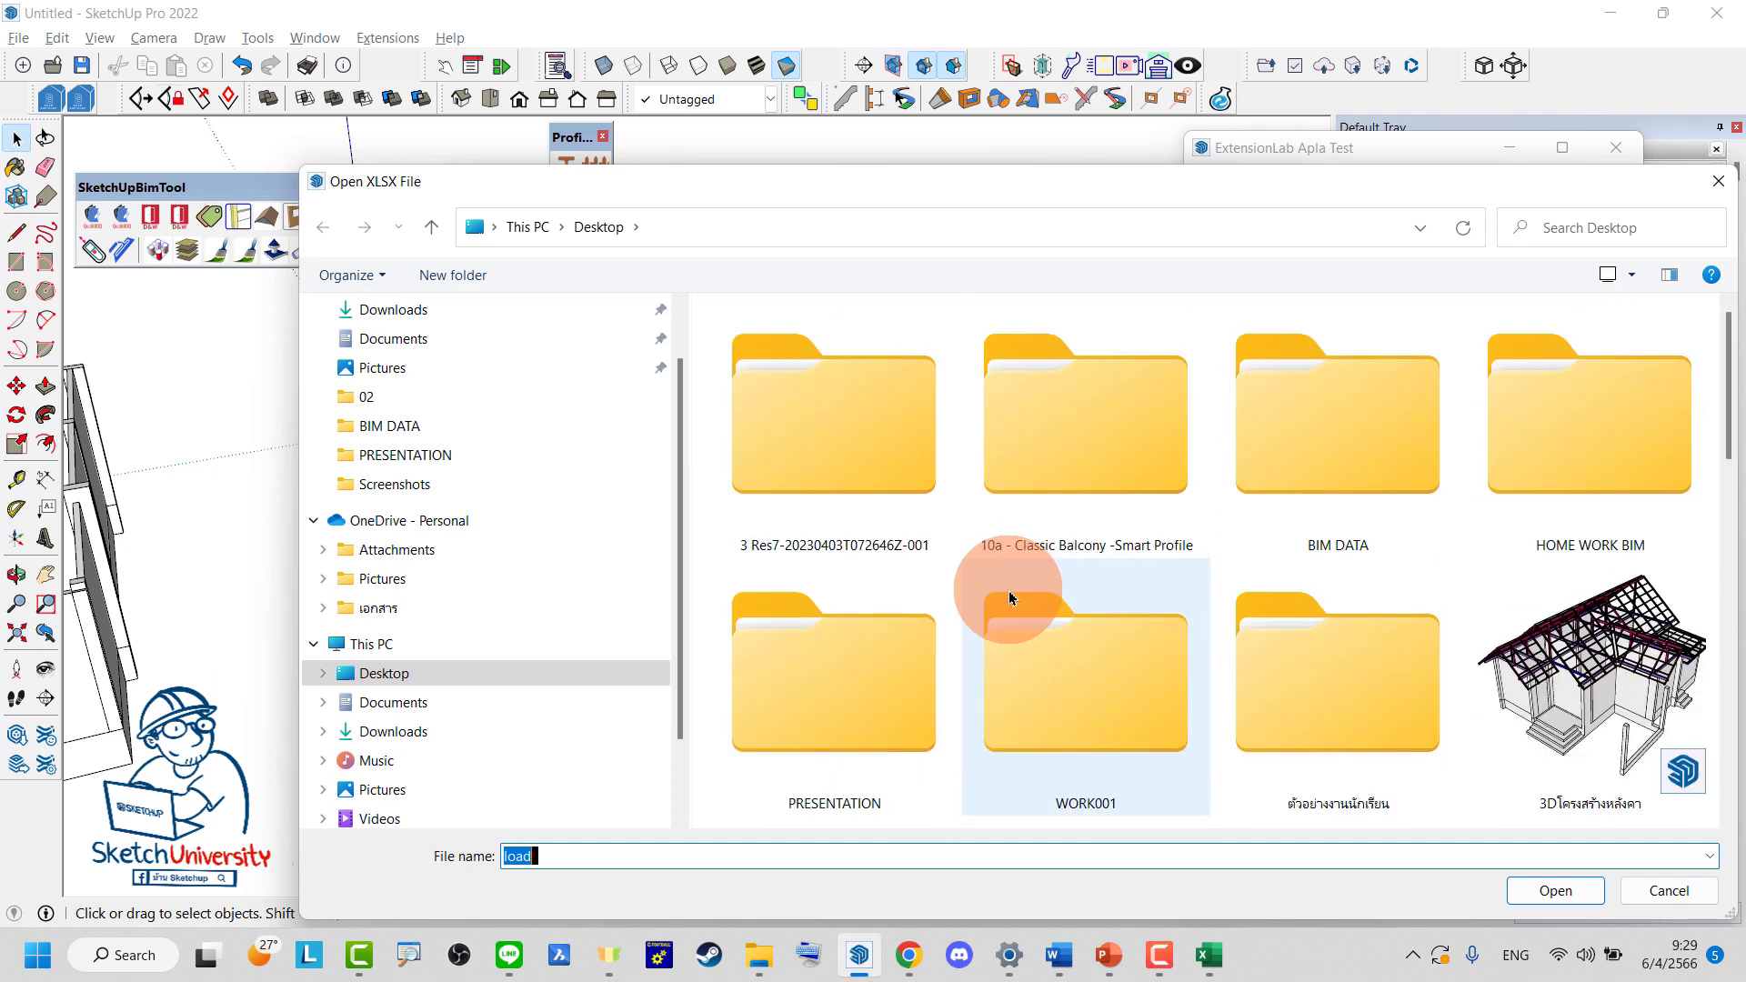
scroll(1008, 591, "down", 1)
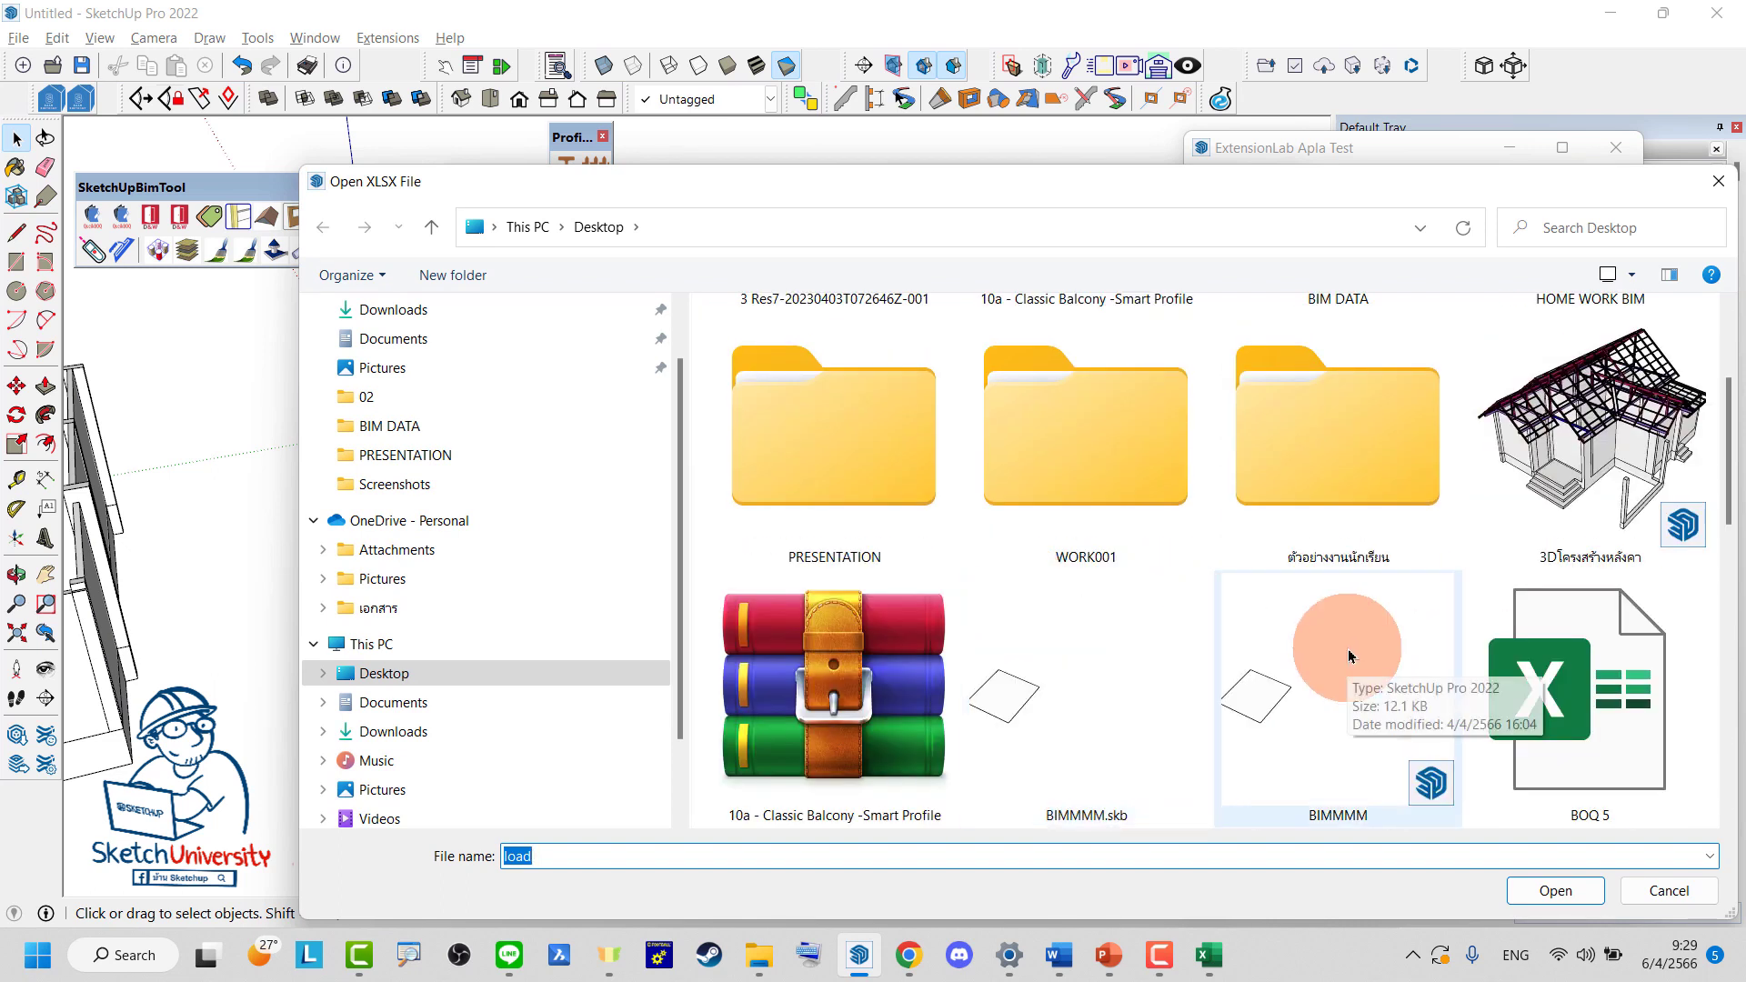
scroll(1348, 655, "down", 1)
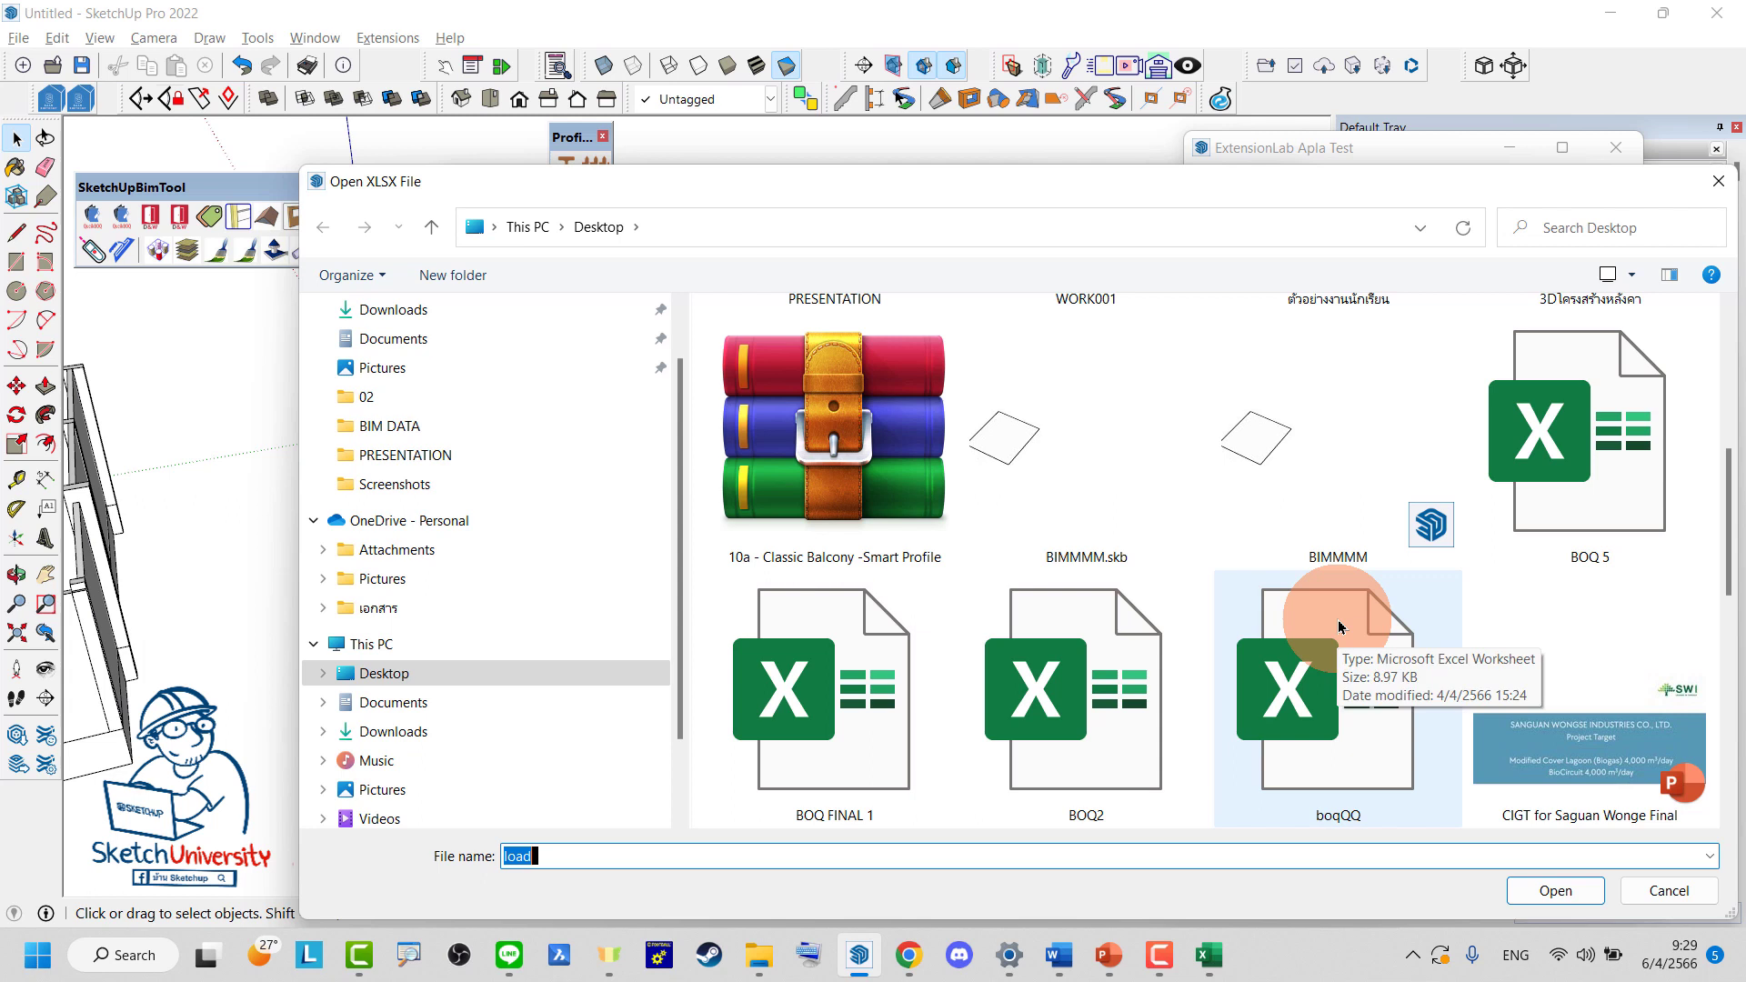
scroll(1339, 627, "down", 2)
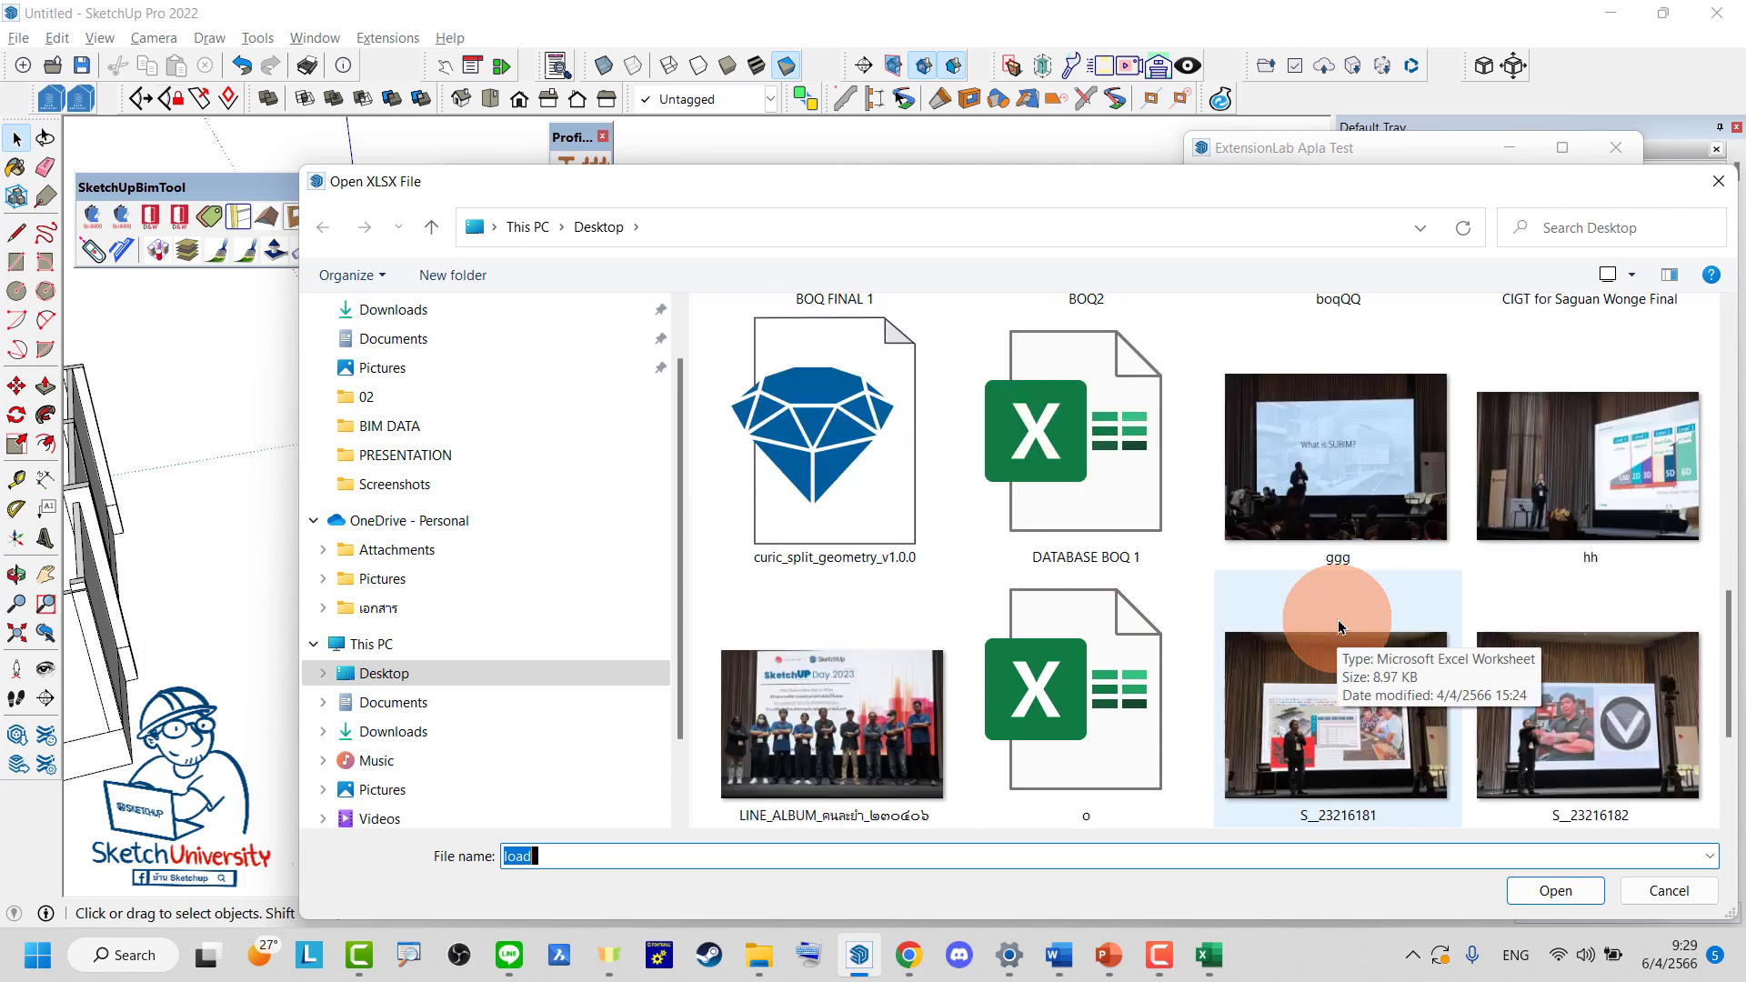
double_click(1115, 434)
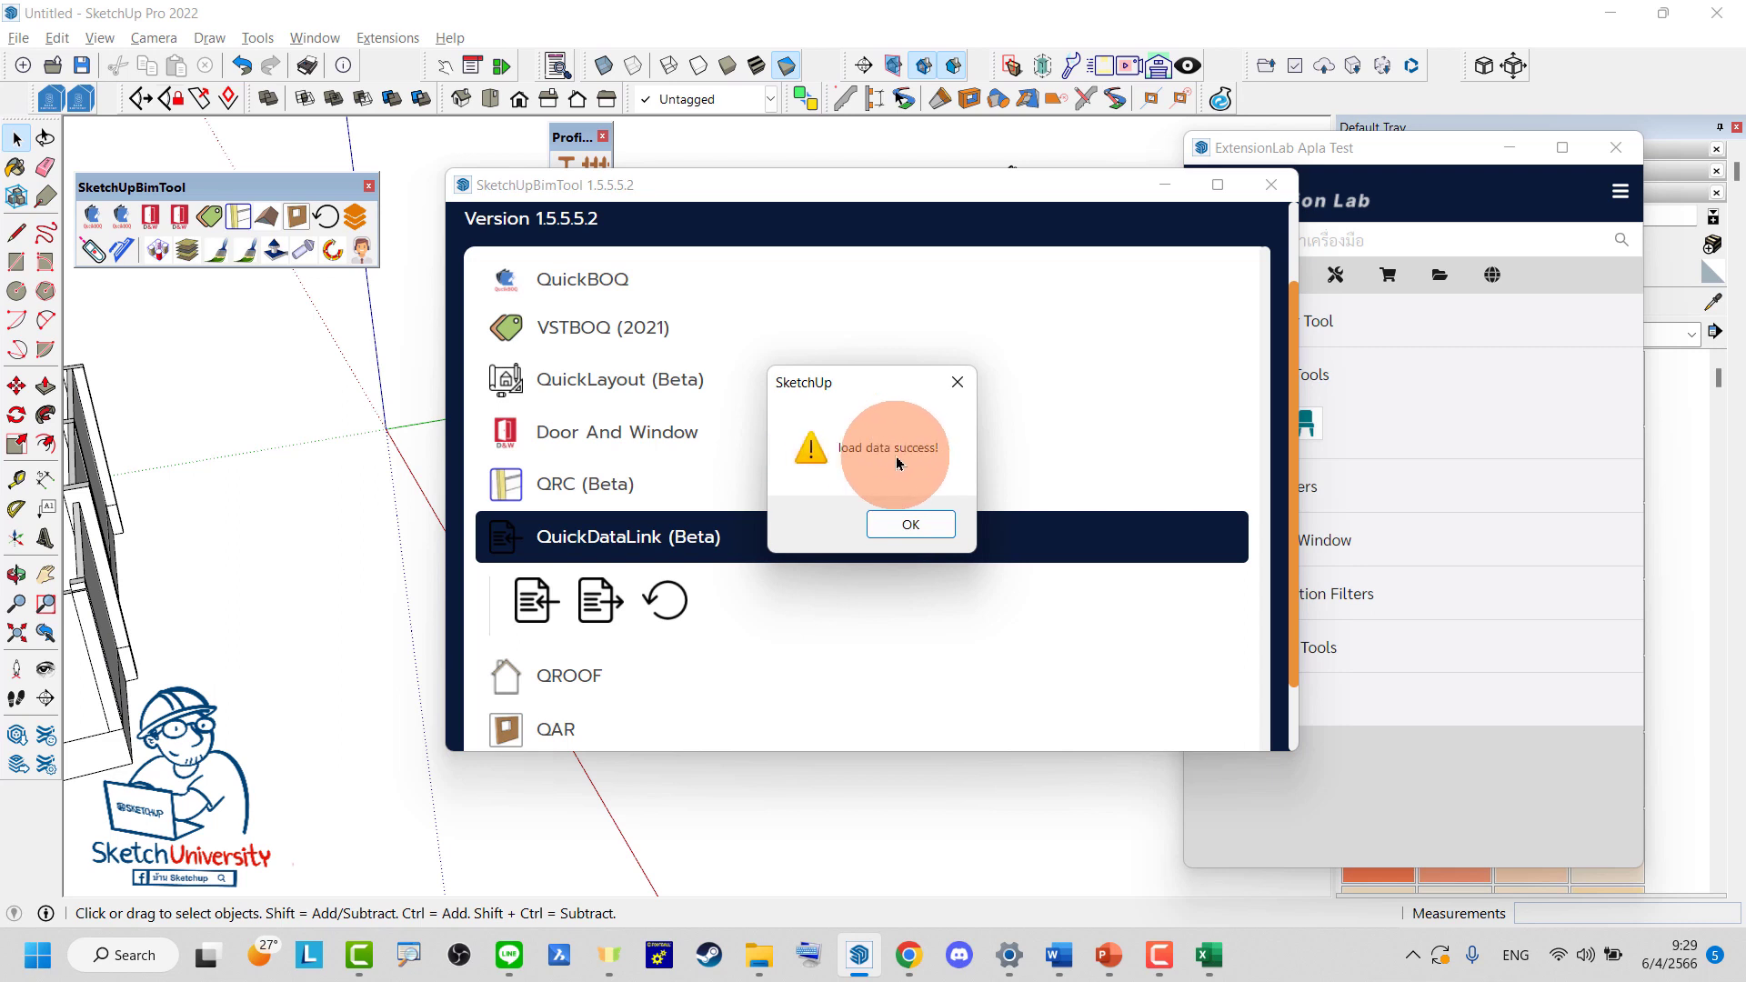
left_click(913, 524)
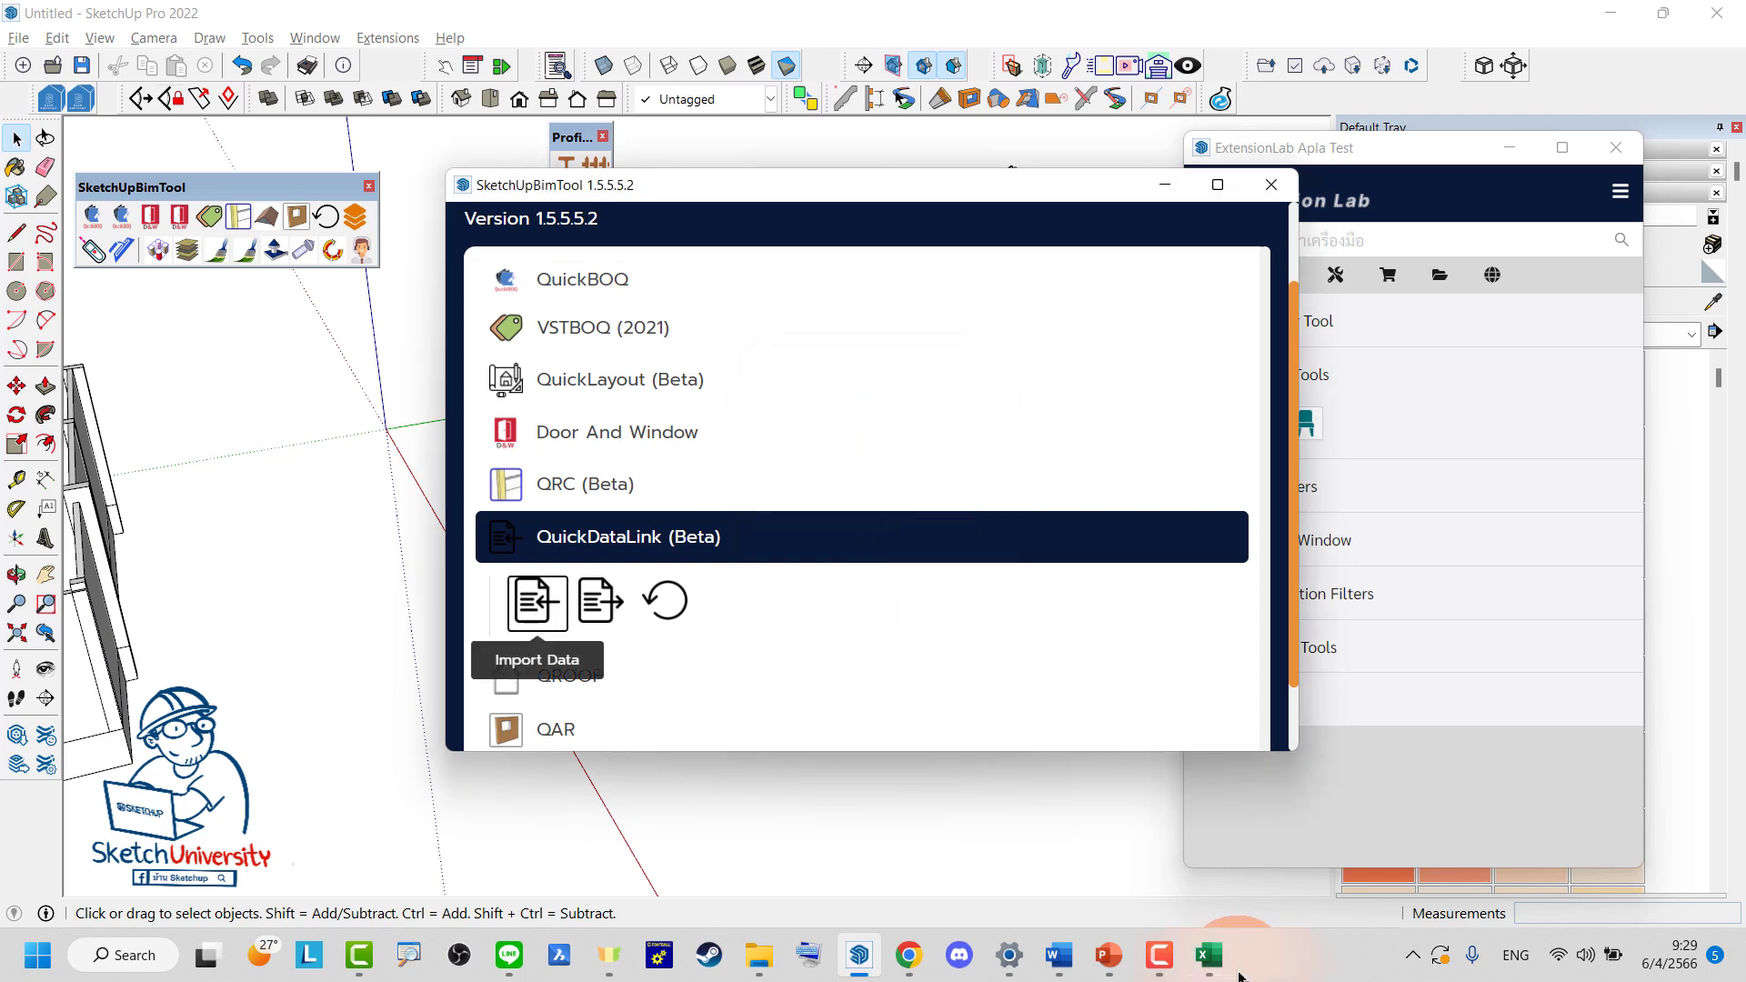
Check Excel's row 7 concrete entry, then minimize Excel back to SketchUp
left_click(1210, 953)
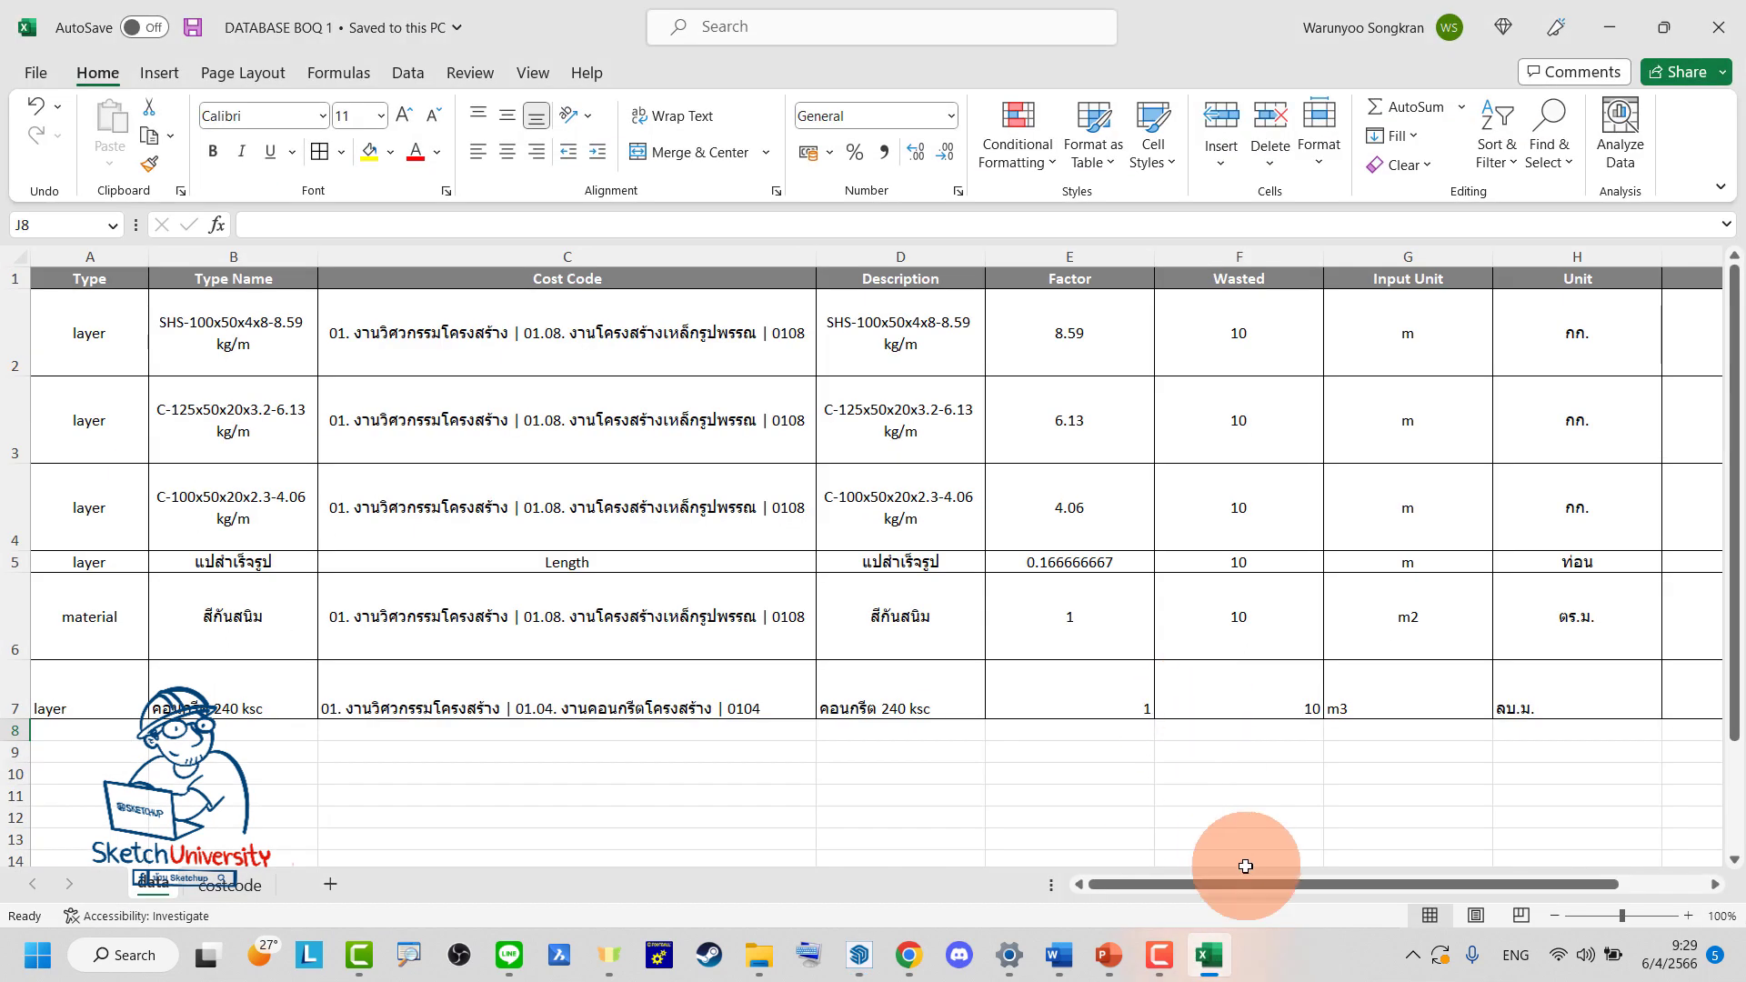
left_click_drag(1247, 884, 1463, 882)
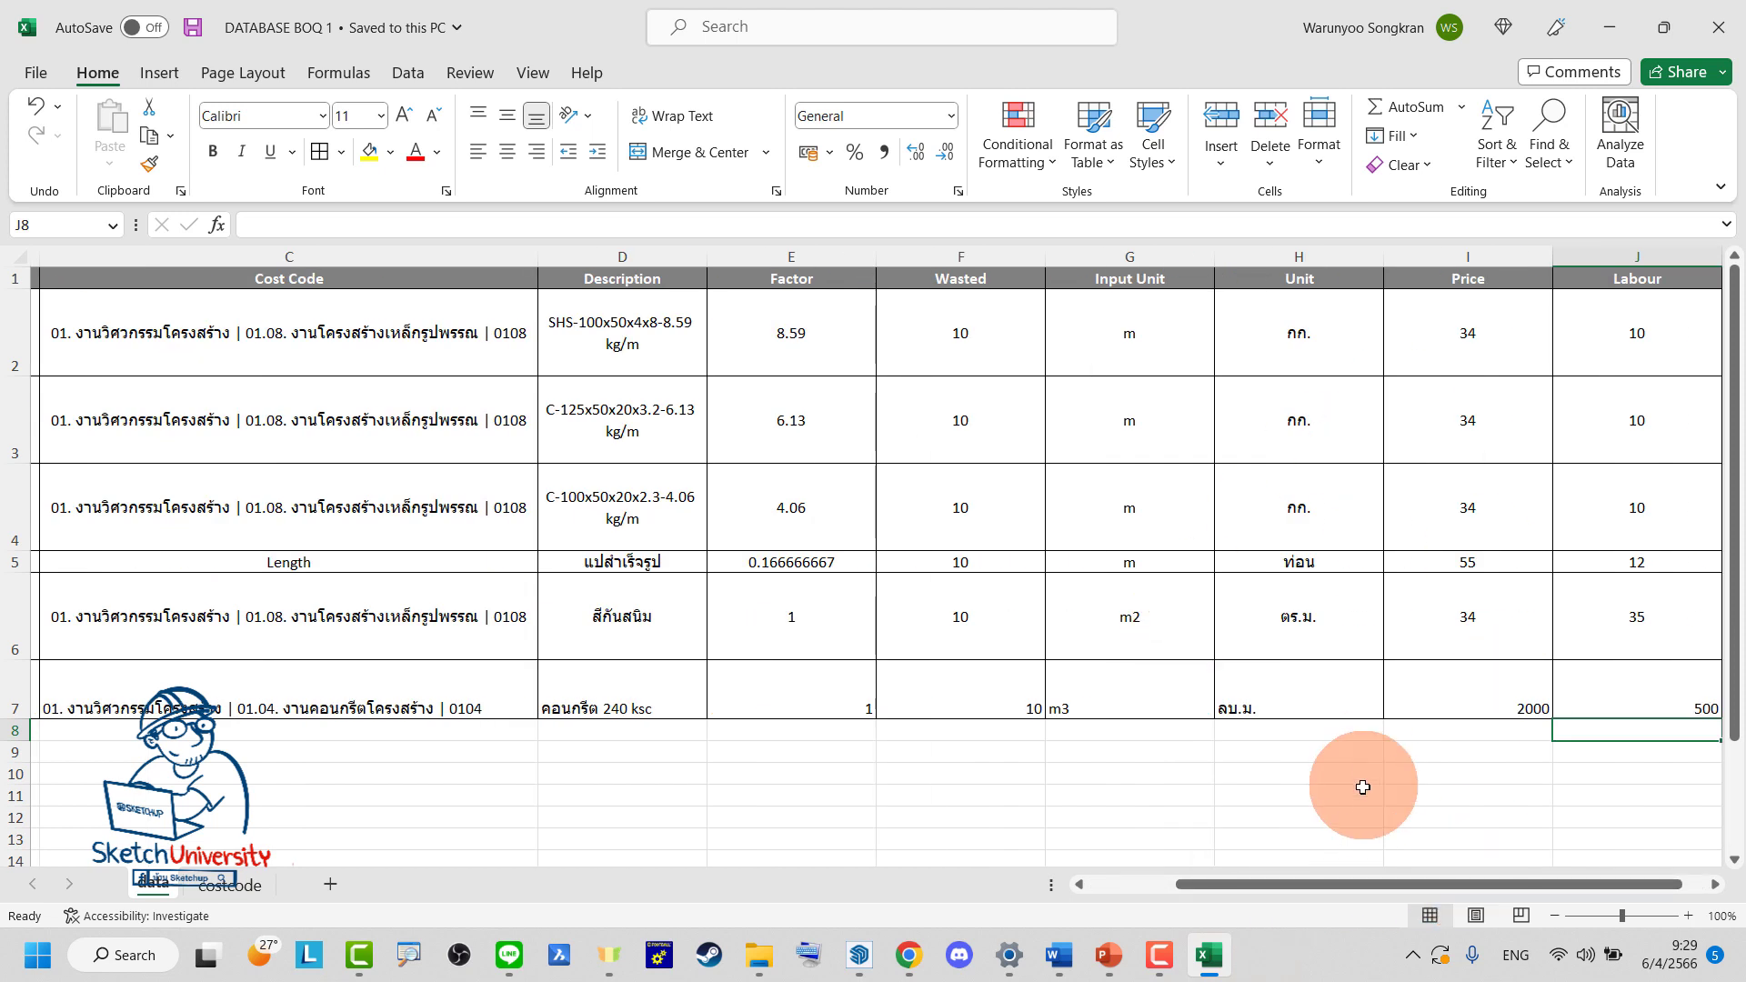
left_click(1634, 20)
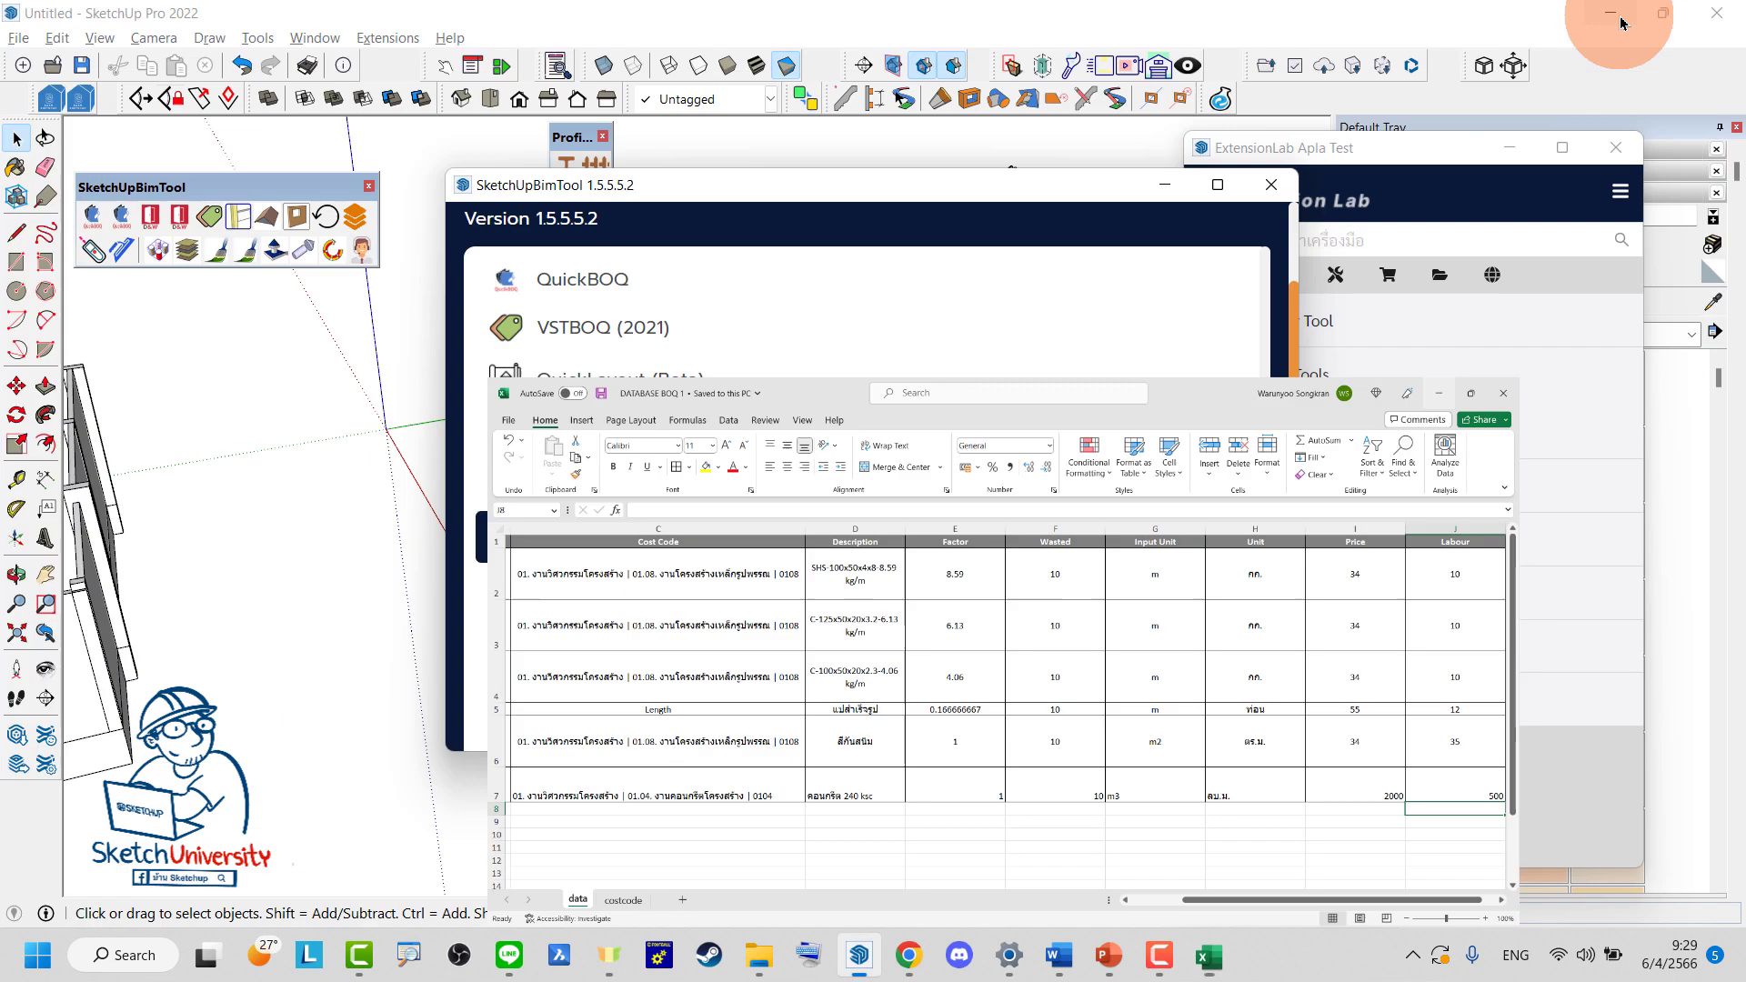
Launch QuickBOQ from ExtensionLab, widen its หัวข้อ column, and move the report down
scroll(901, 498, "up", 2)
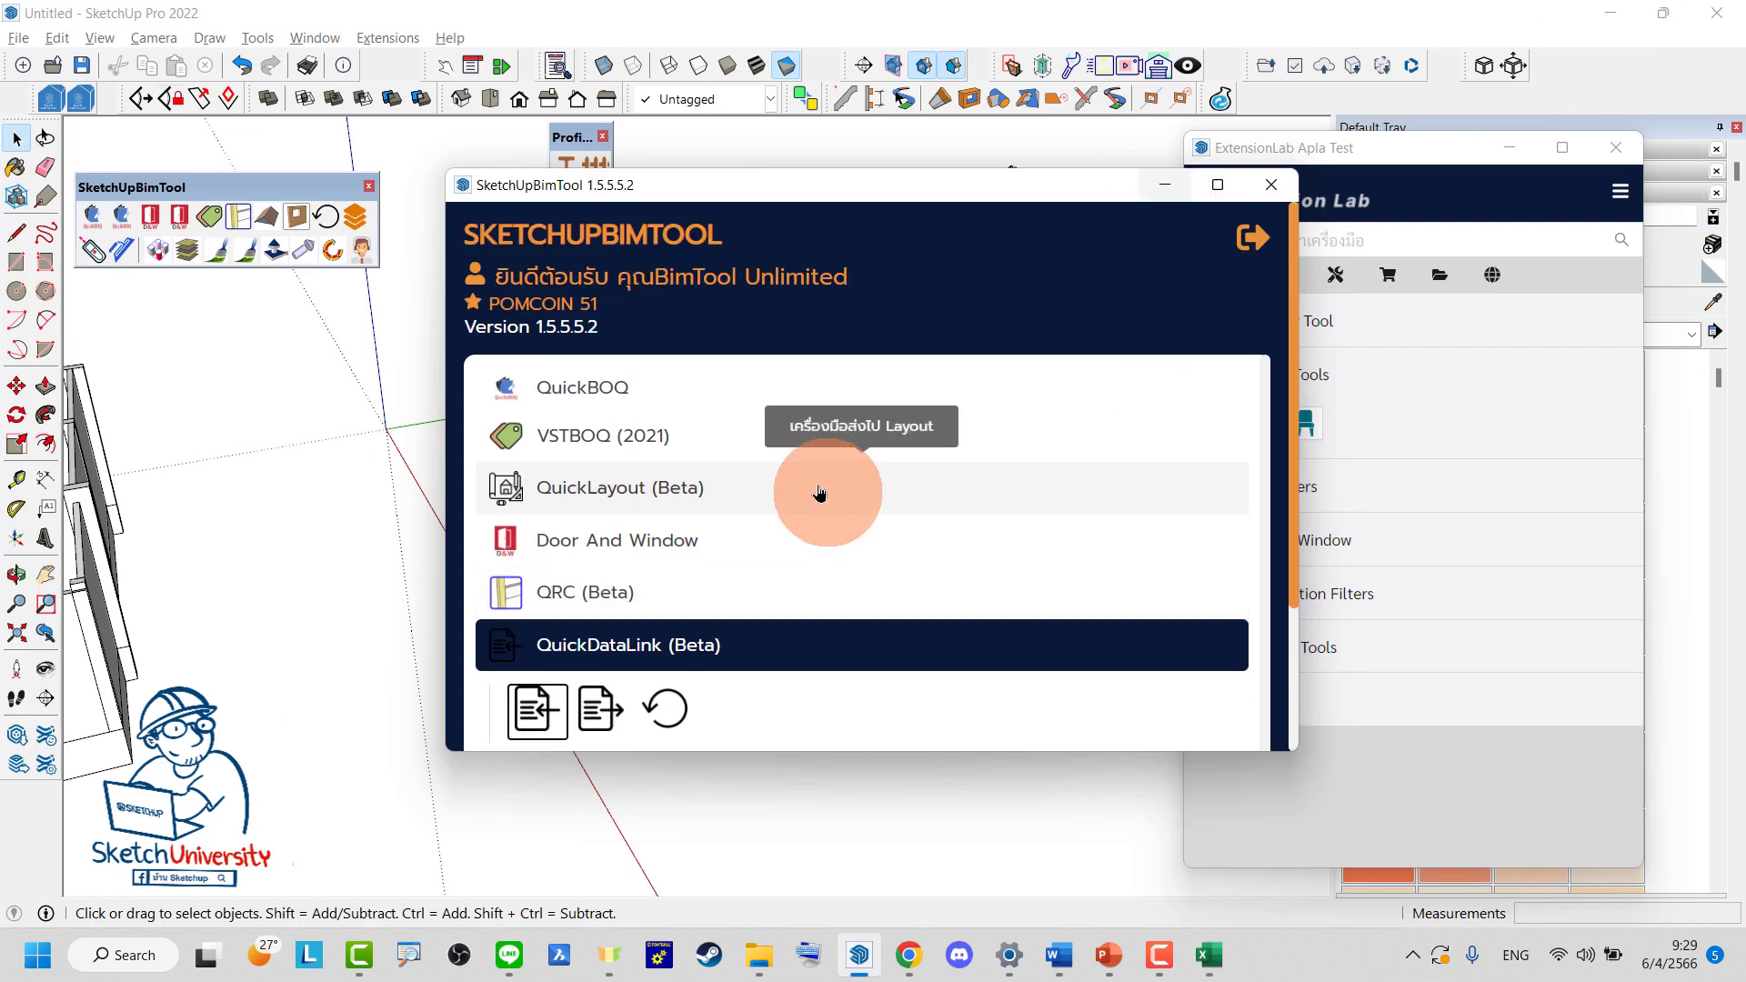
left_click(1271, 186)
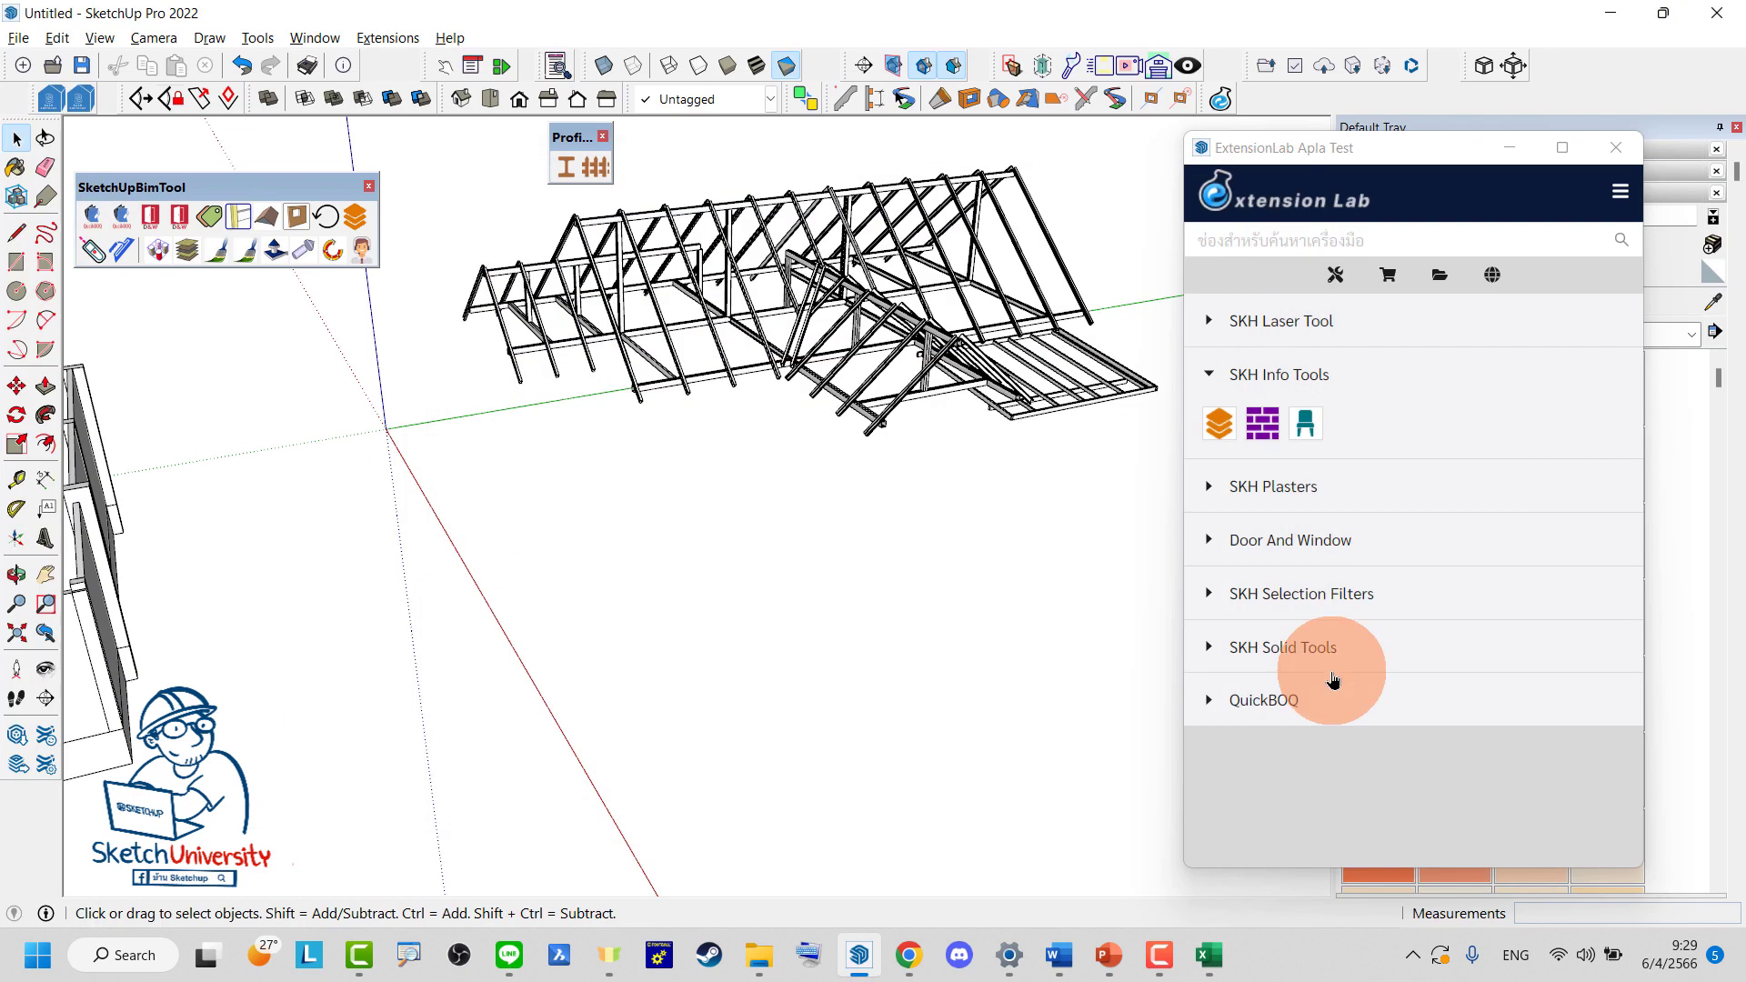
left_click(1282, 696)
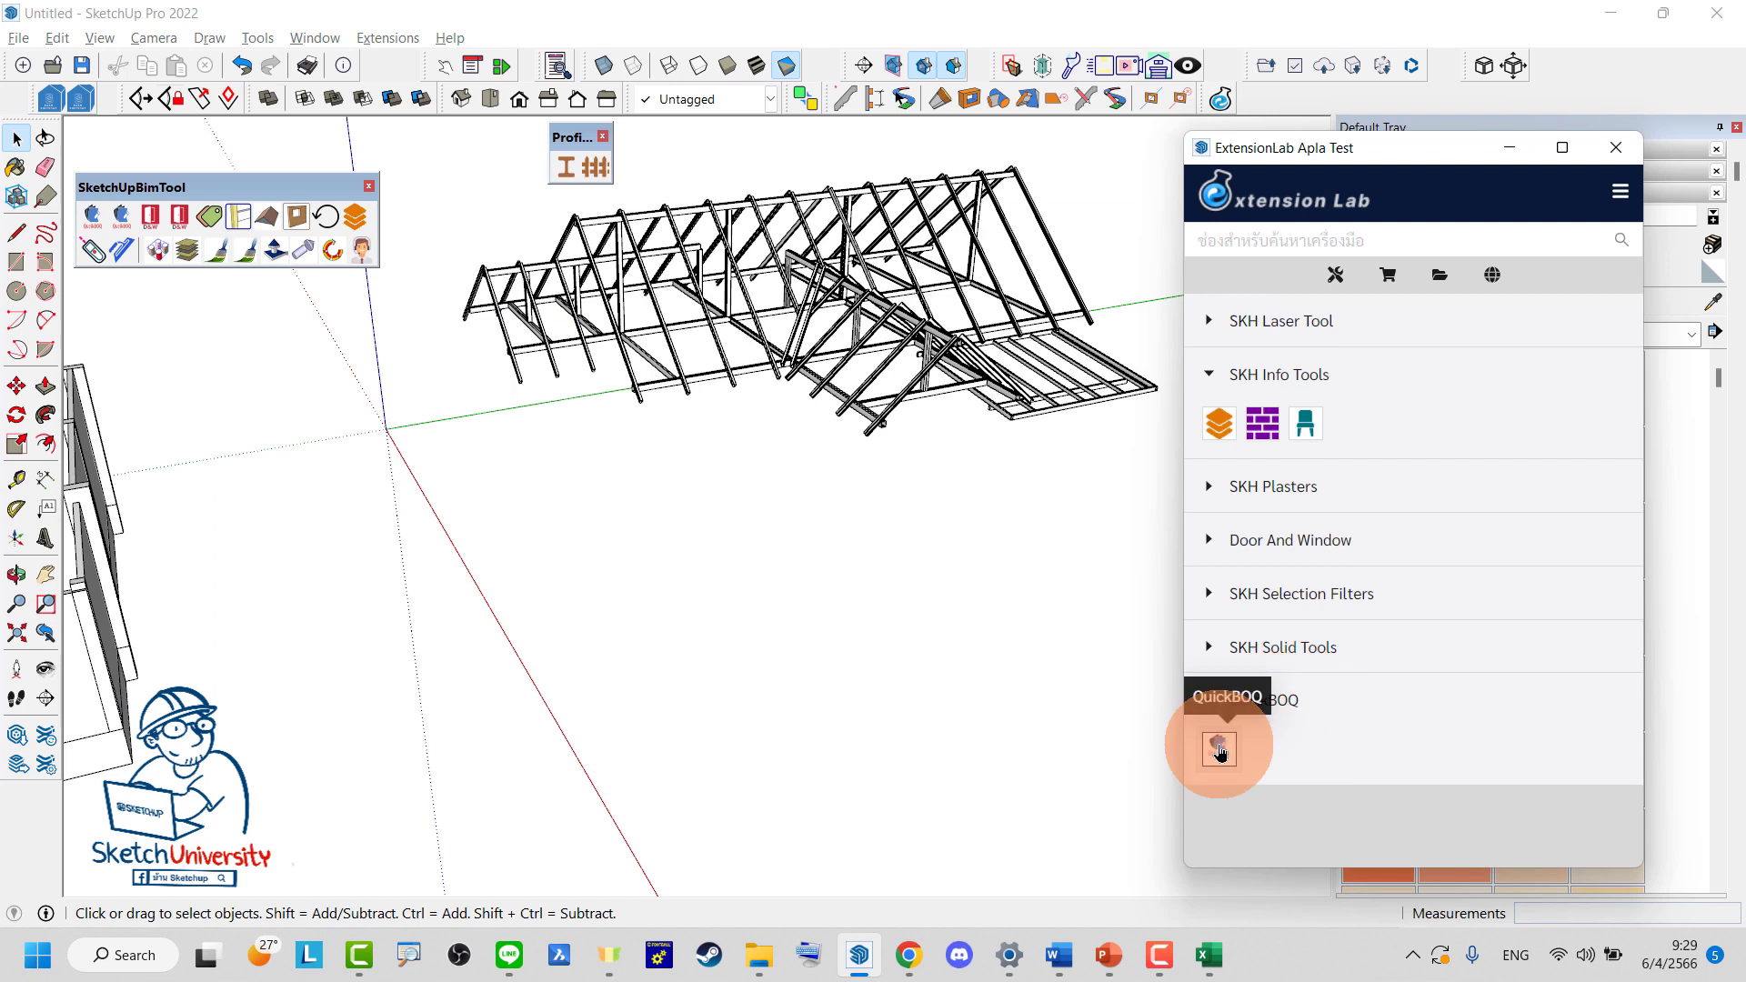
left_click(1219, 751)
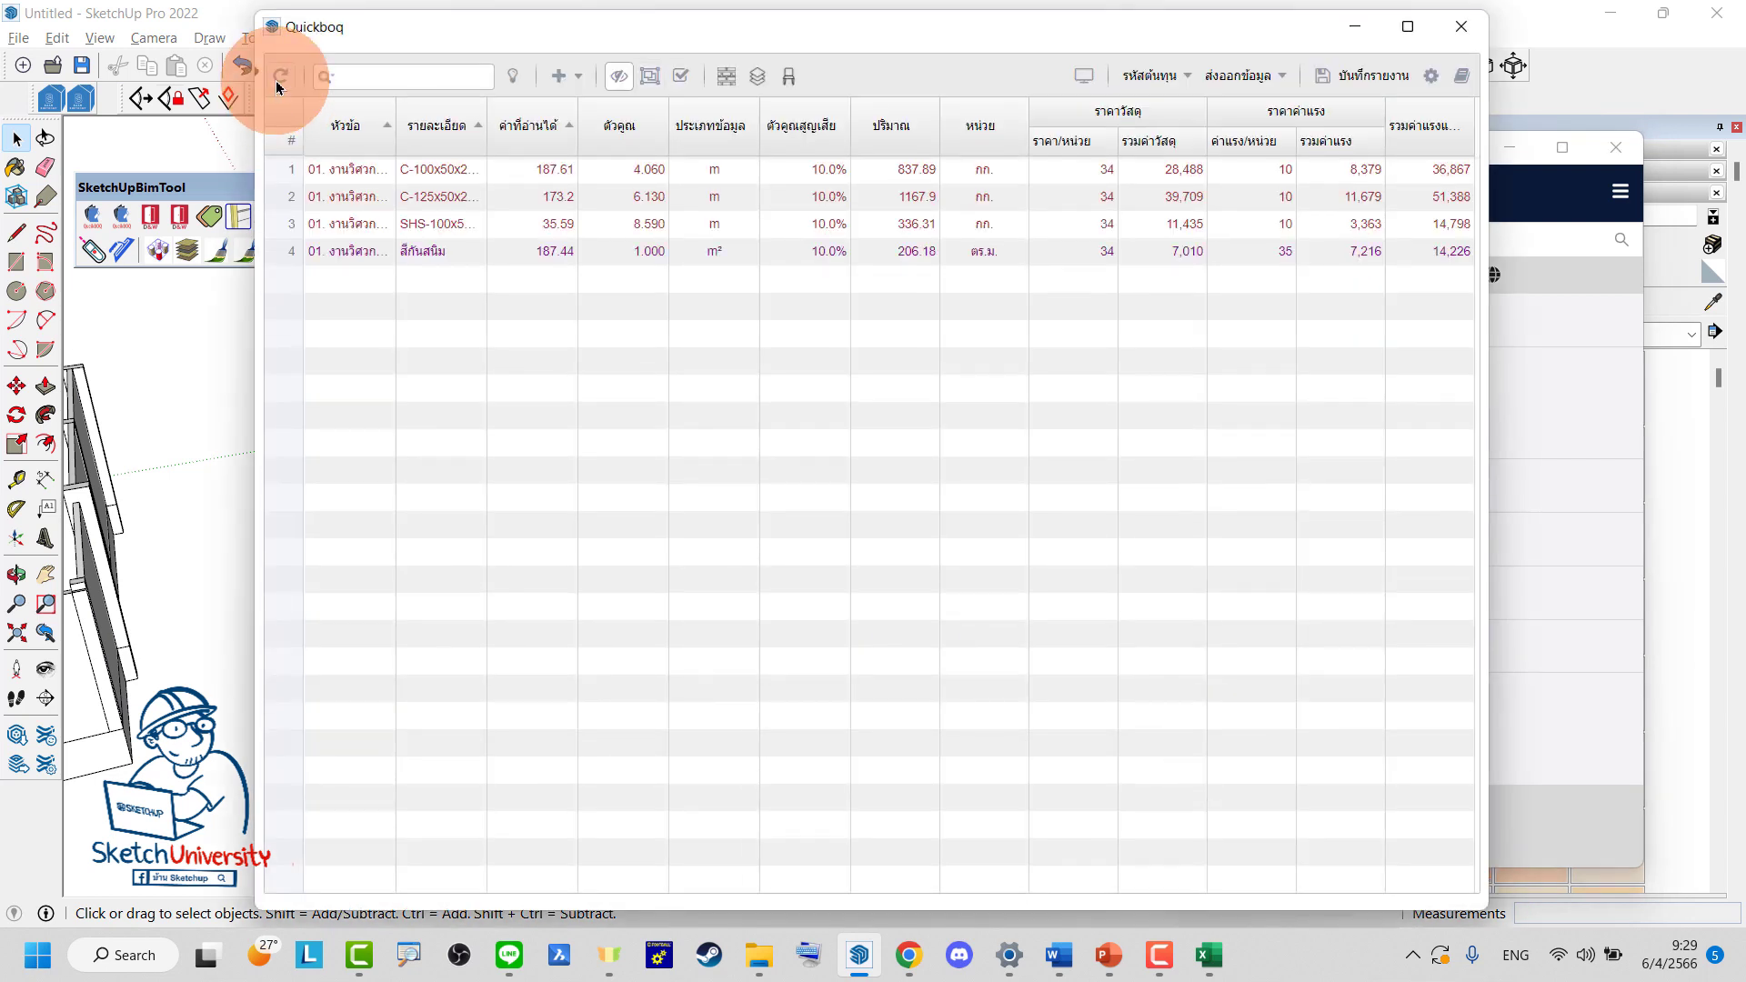
left_click_drag(485, 111, 552, 111)
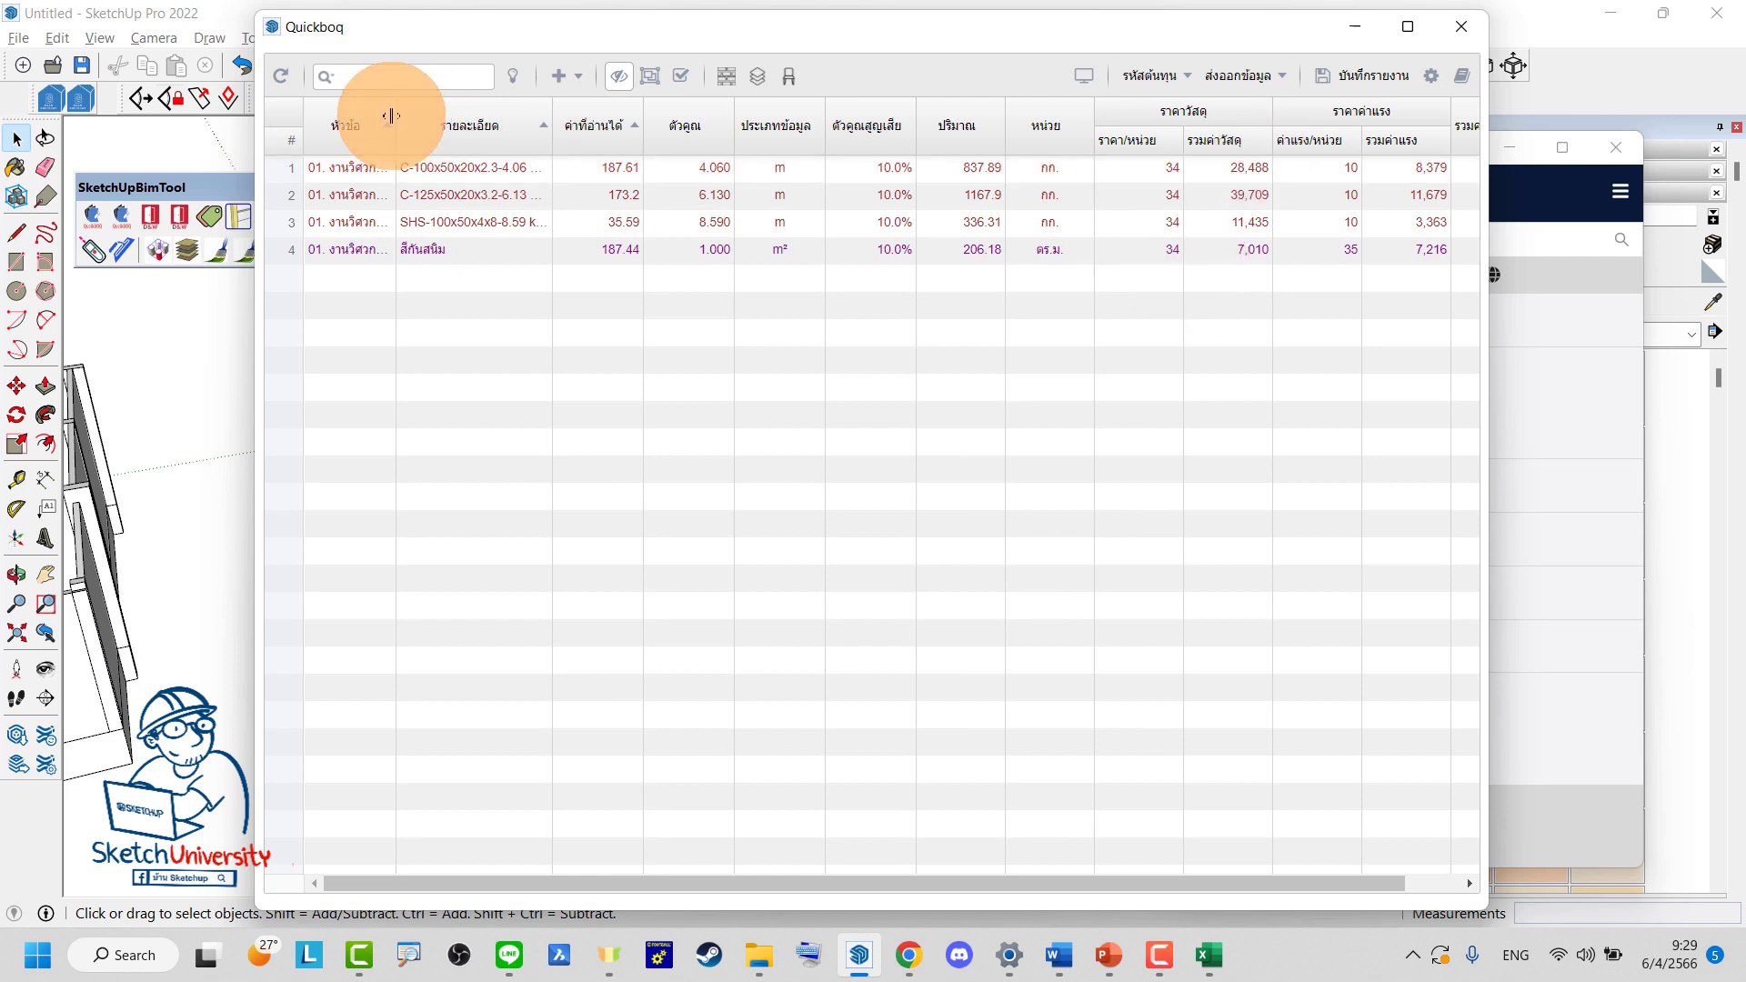
left_click_drag(391, 115, 476, 116)
left_click_drag(670, 27, 763, 819)
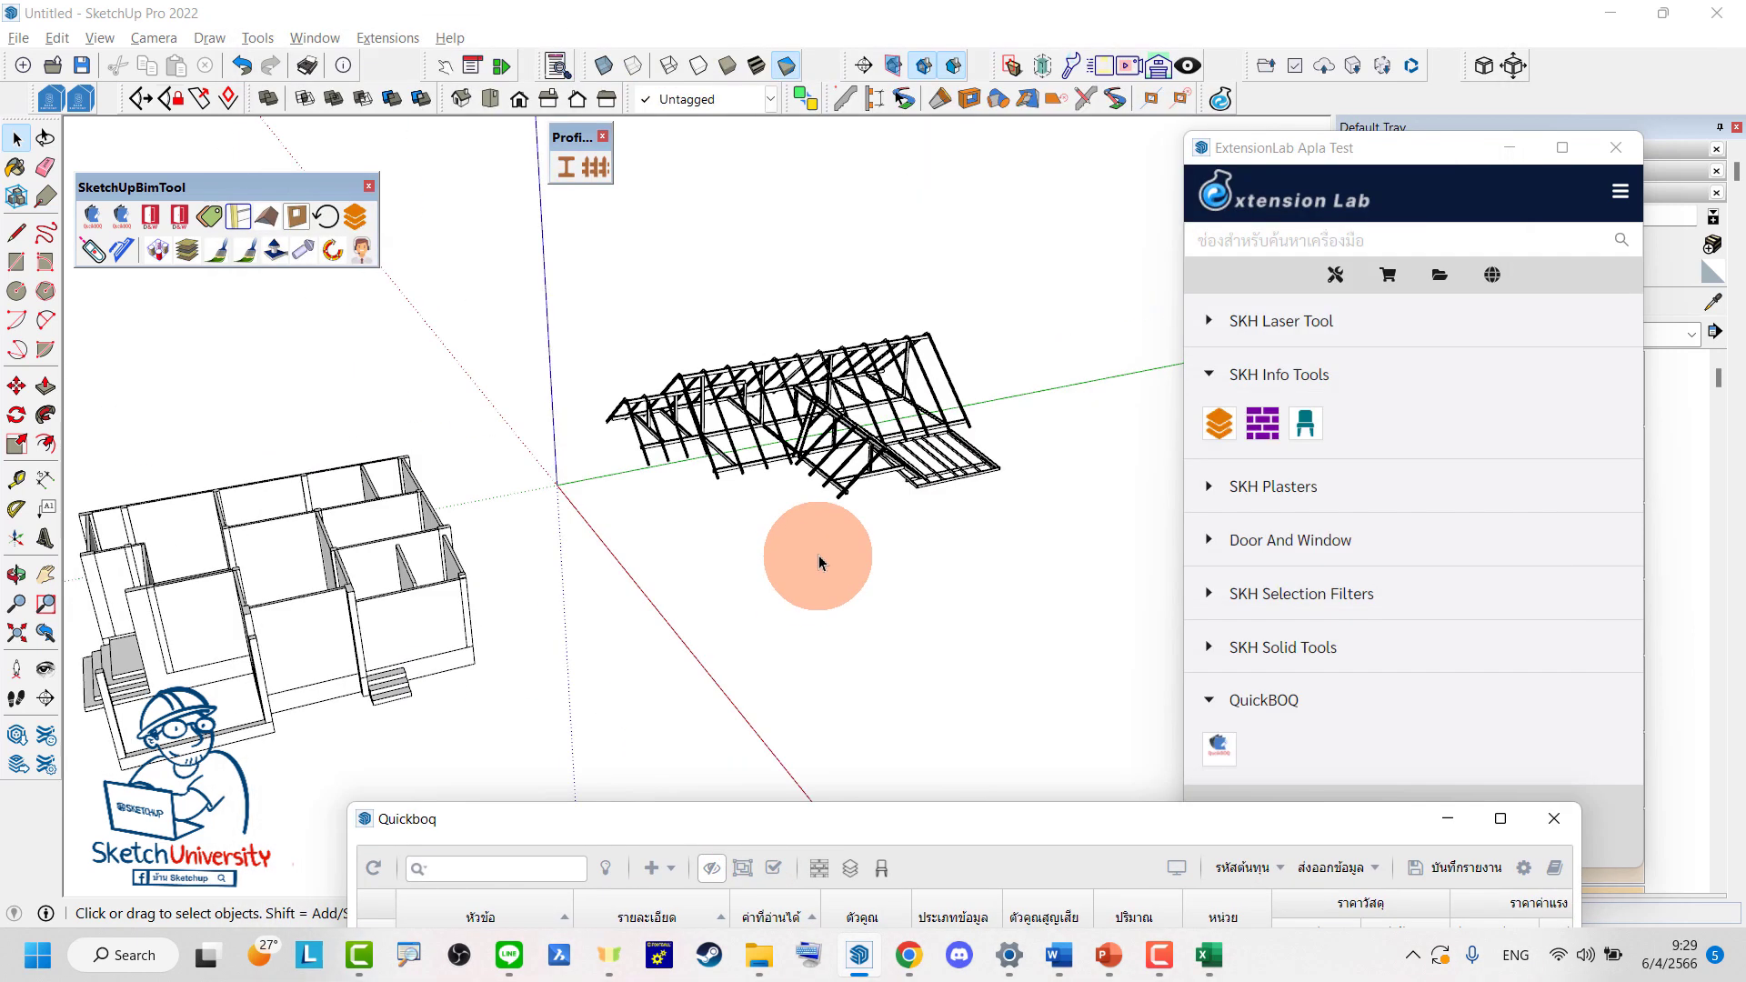
Orbit and zoom around the house model, selecting the house group
scroll(454, 694, "up", 3)
scroll(418, 651, "up", 2)
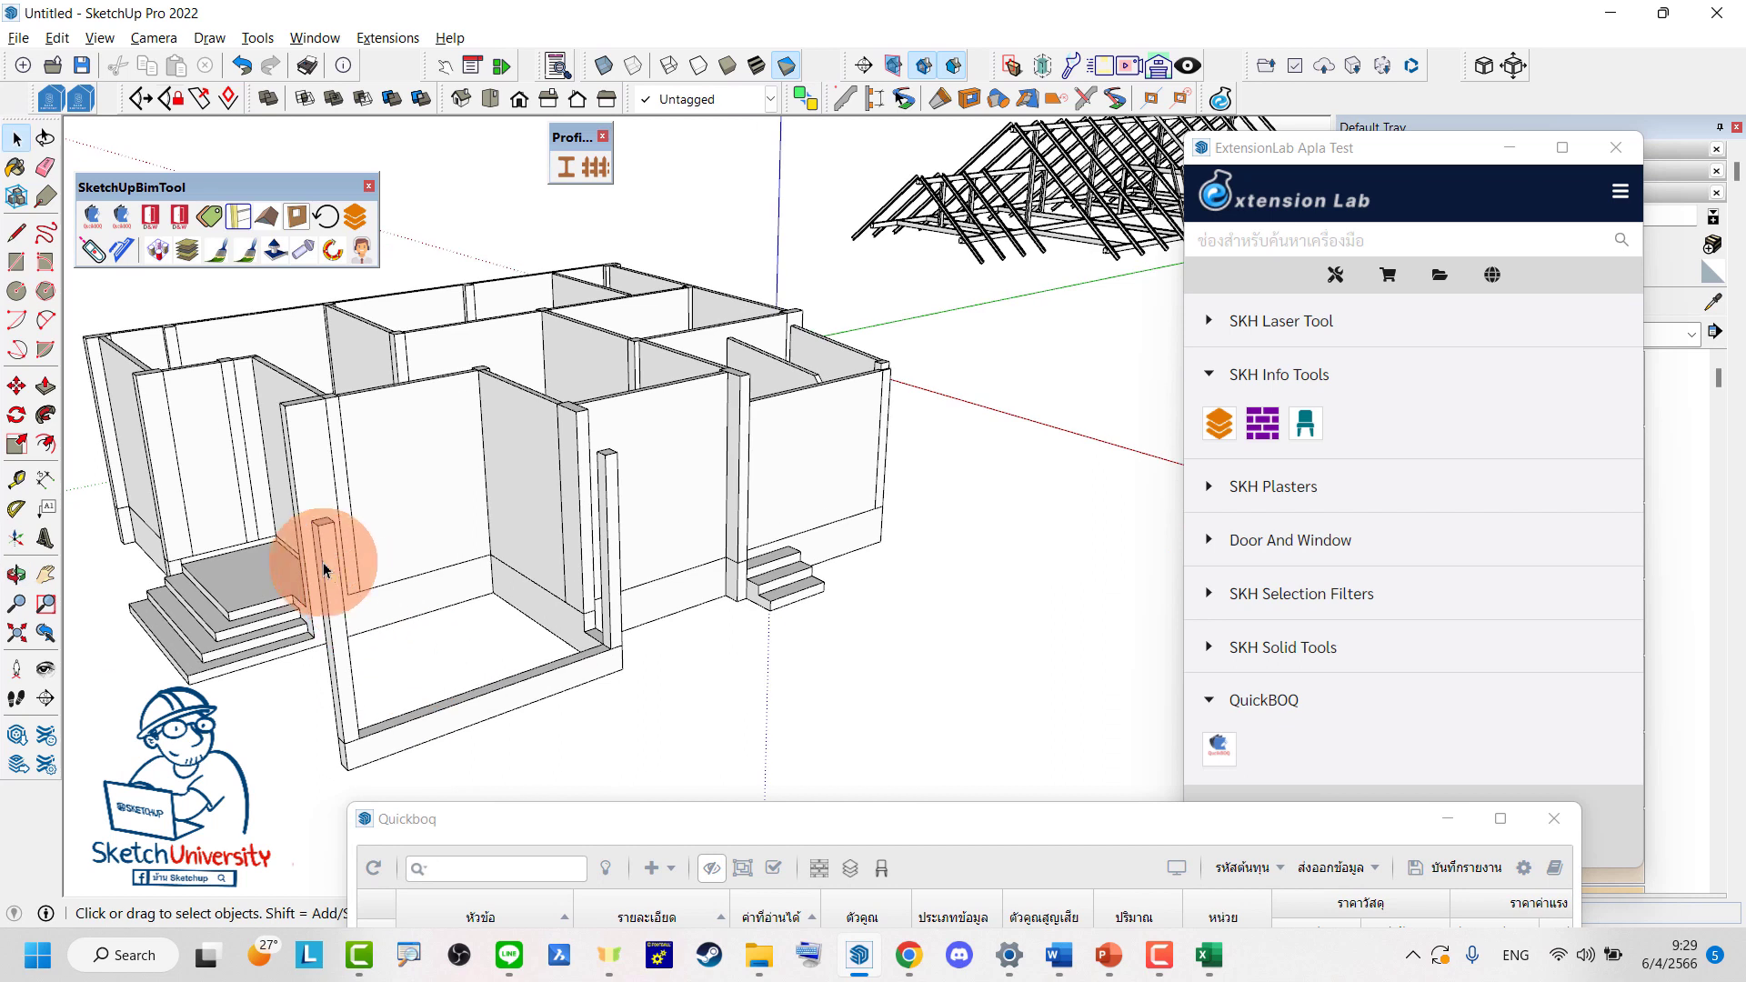
mouse_move(325, 570)
middle_mouse_down()
mouse_move(624, 655)
mouse_move(585, 523)
middle_mouse_up()
left_click(585, 530)
scroll(546, 553, "down", 5)
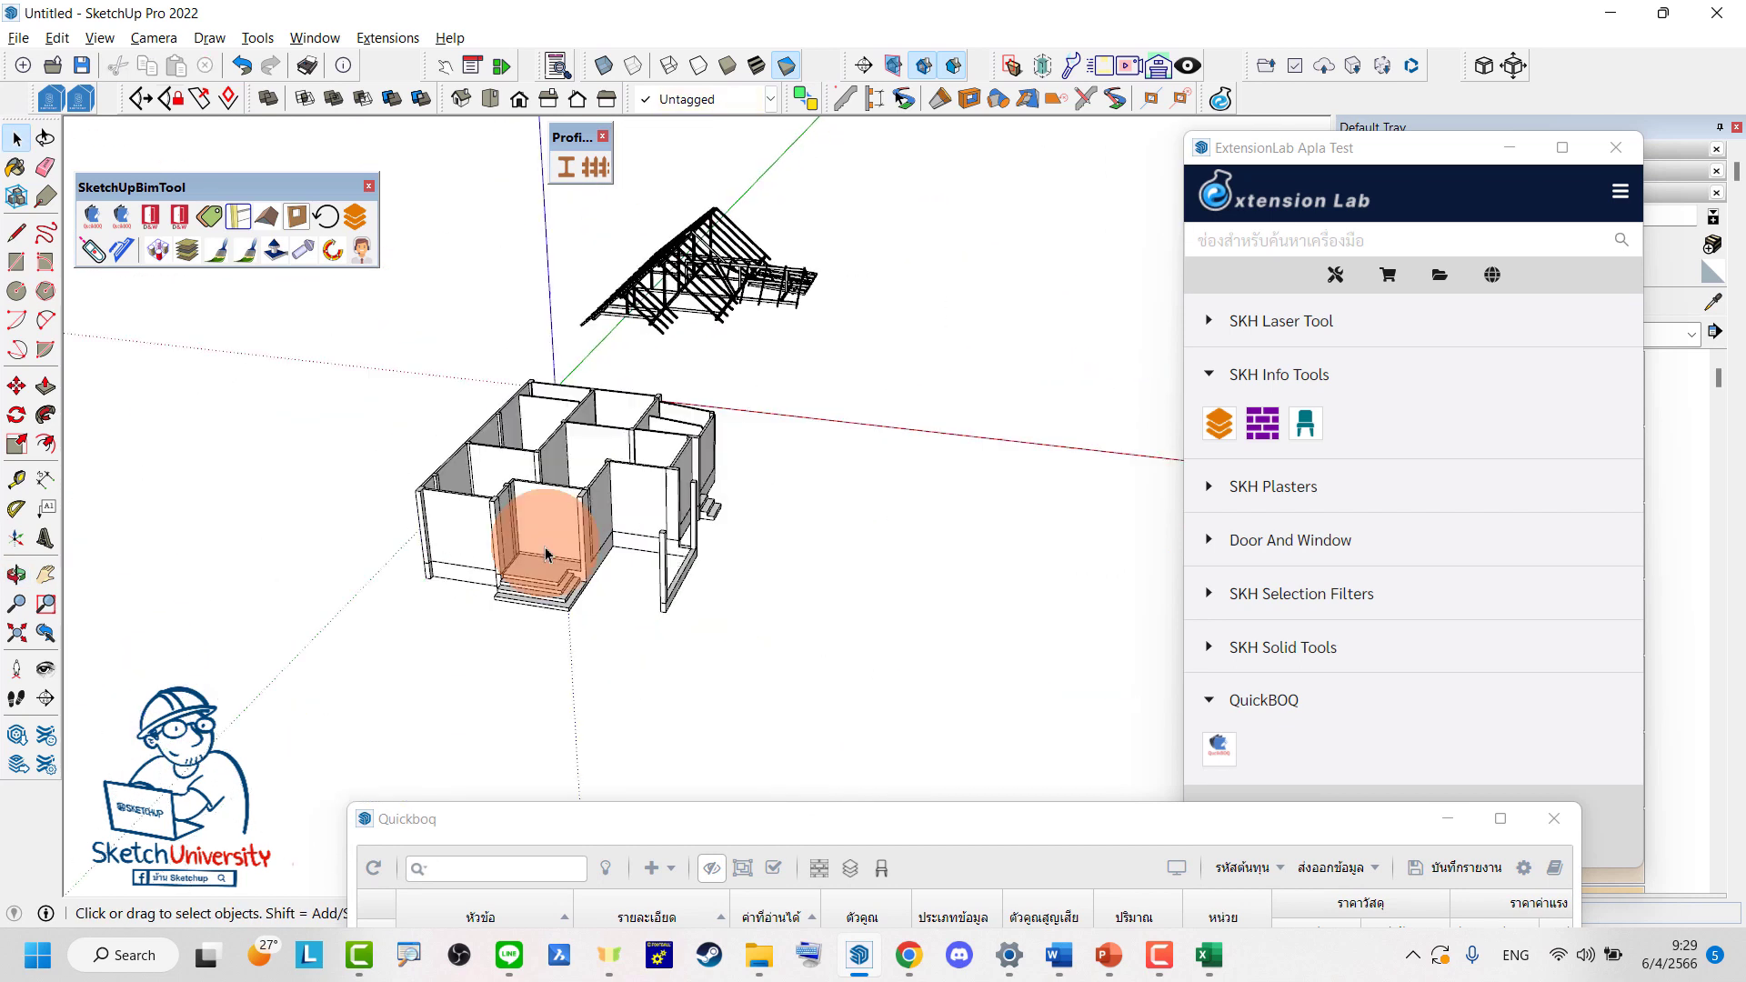
left_click(545, 553)
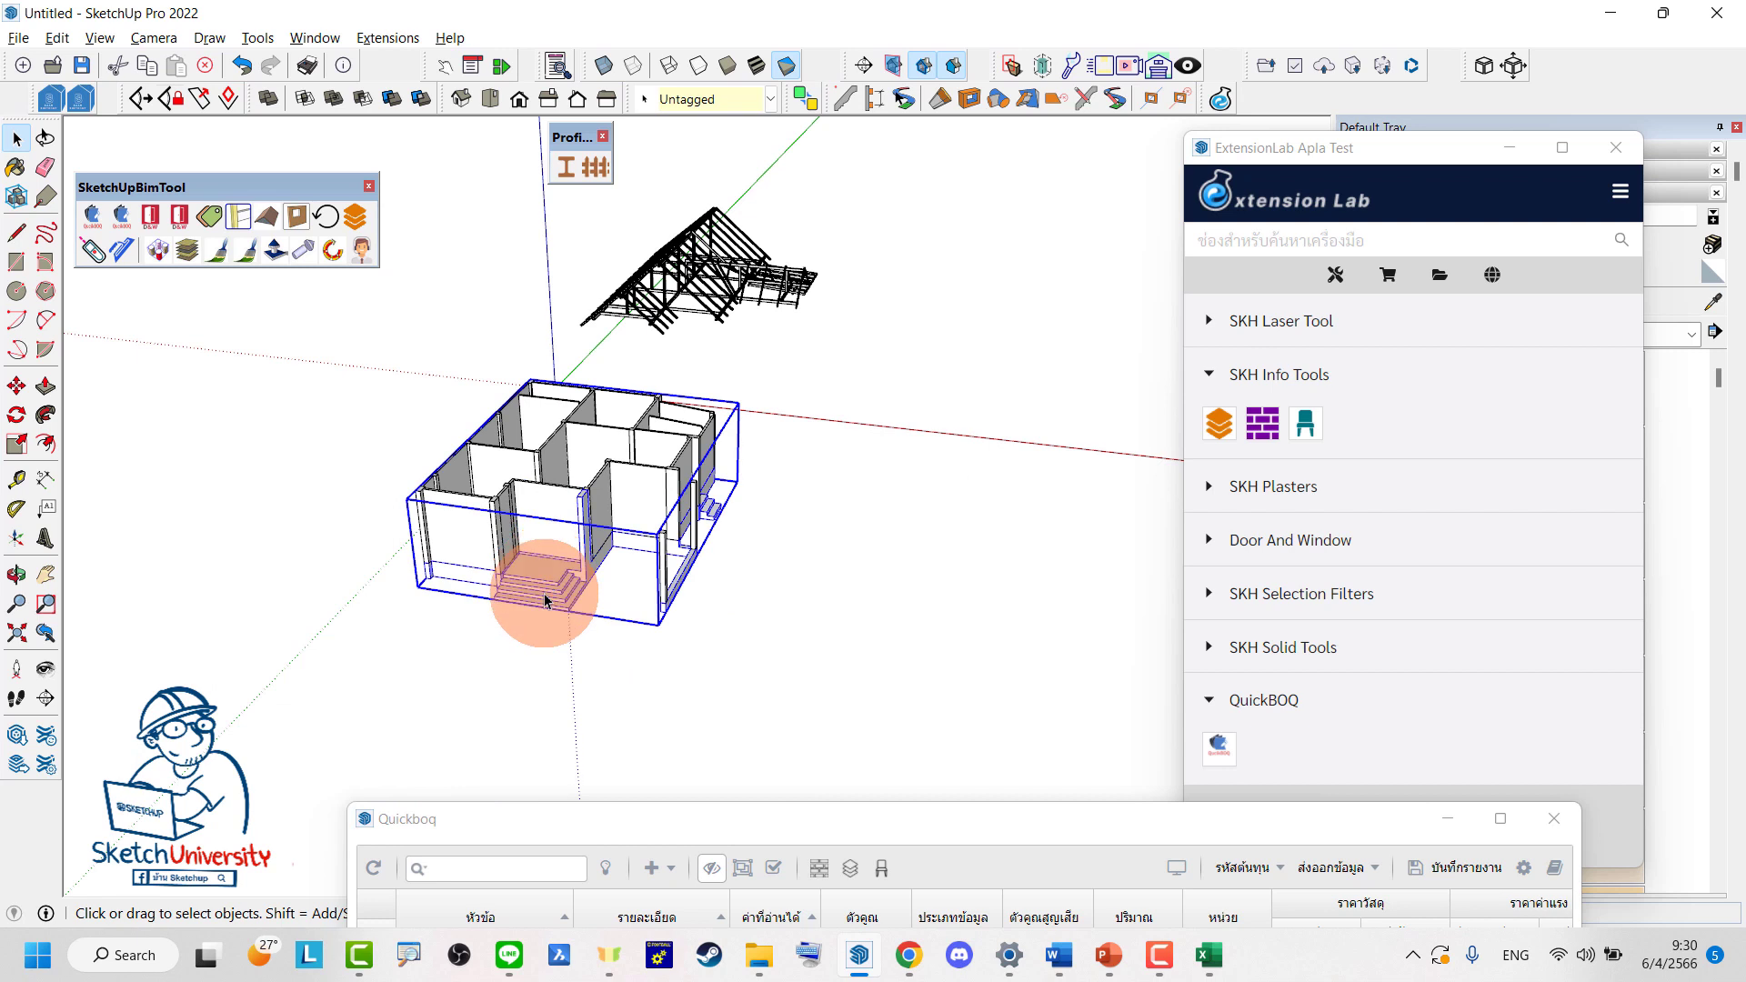
key("Delete")
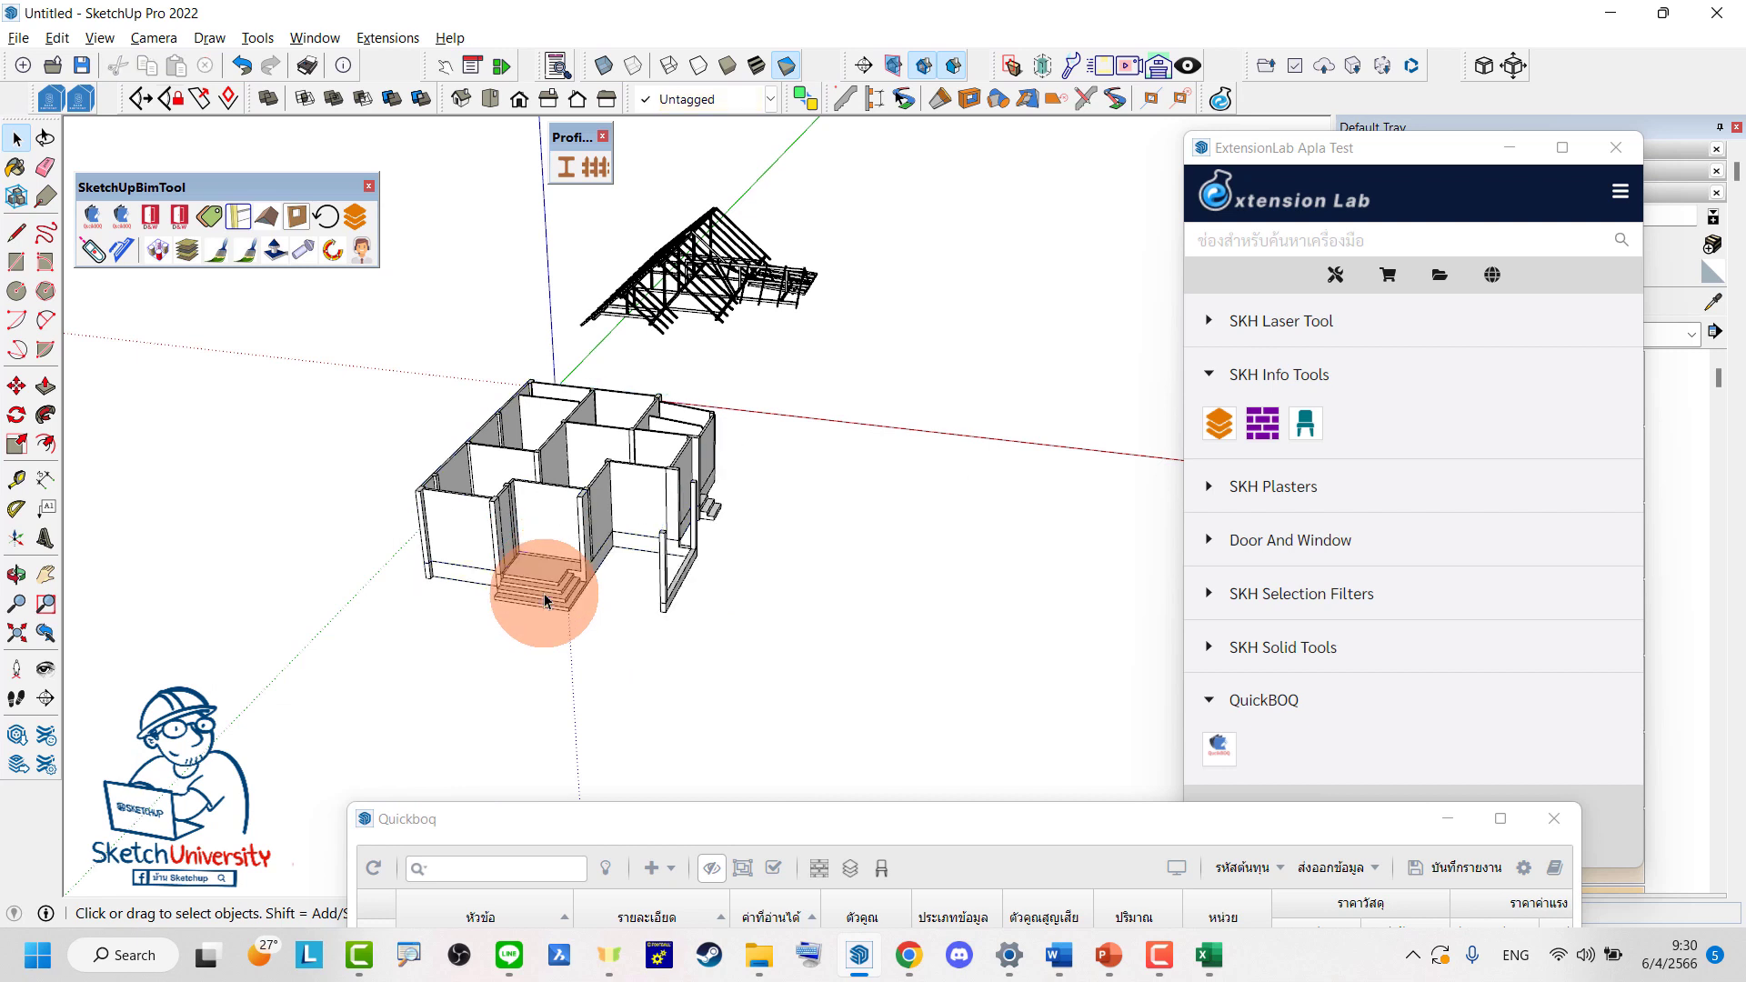
mouse_move(669, 551)
middle_mouse_down()
mouse_move(409, 585)
mouse_move(577, 462)
mouse_move(721, 418)
mouse_move(499, 564)
middle_mouse_up()
scroll(441, 558, "up", 3)
scroll(693, 485, "up", 3)
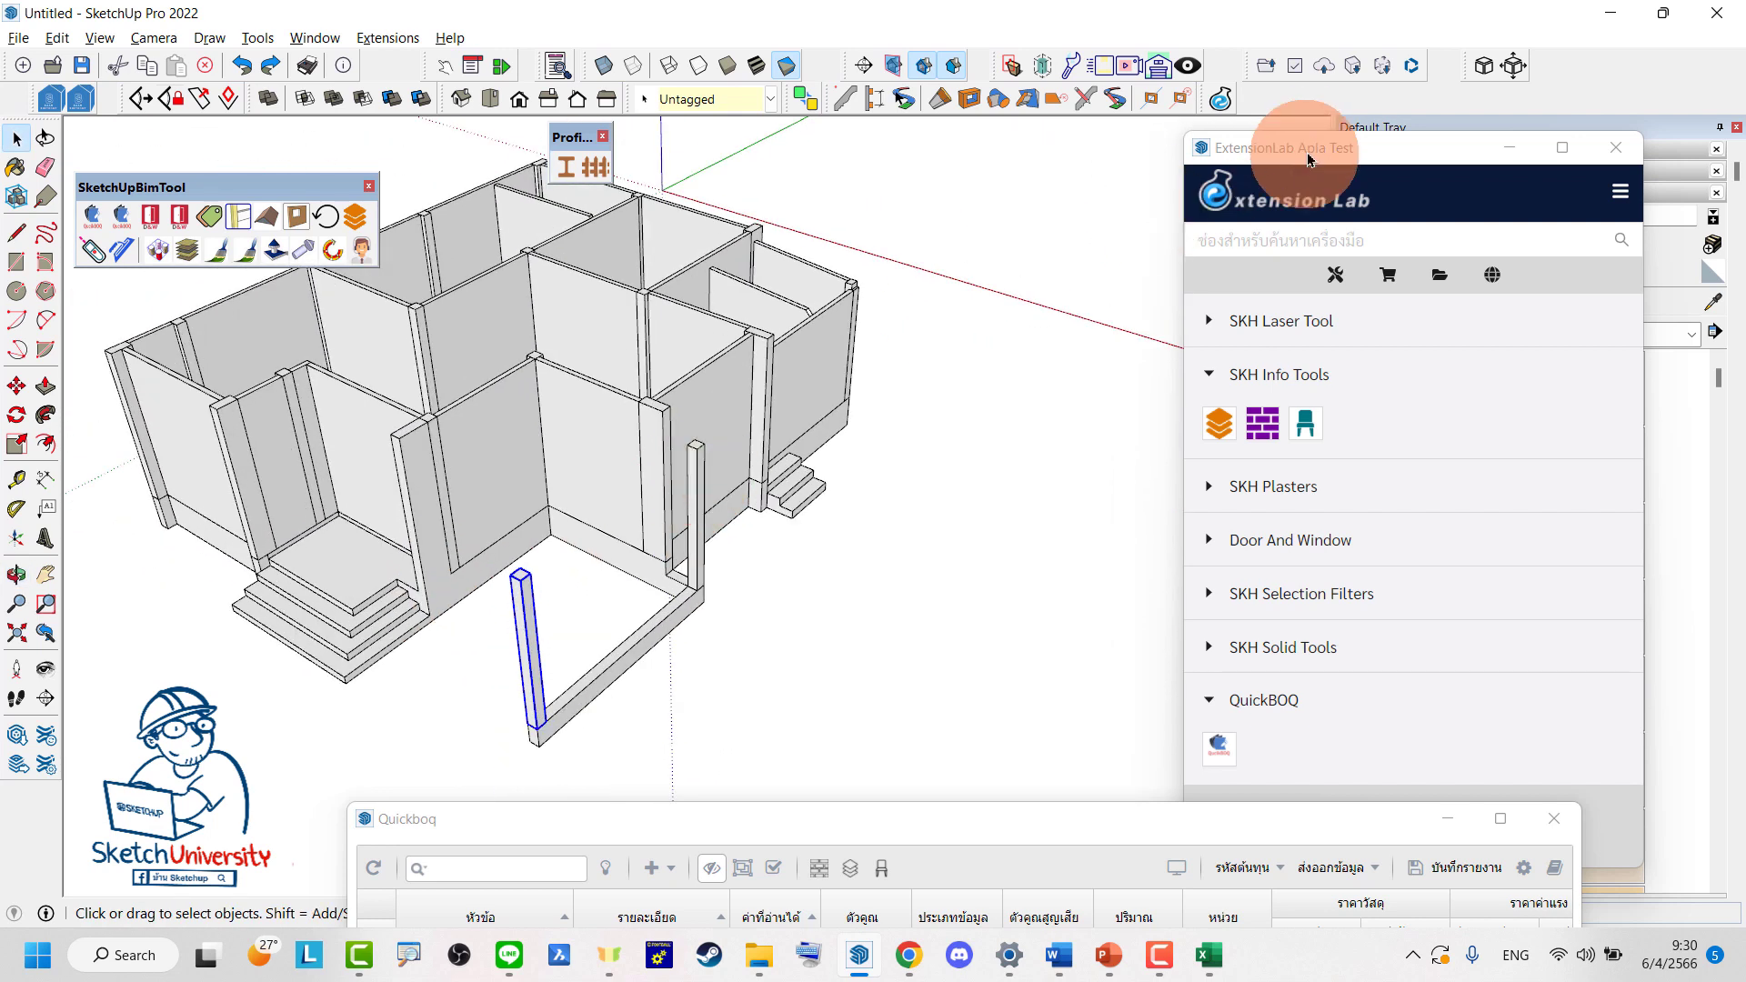
Select a single column and collapse the QuickBOQ section in ExtensionLab
left_click_drag(1313, 148, 1251, 349)
mouse_move(663, 460)
middle_mouse_down()
mouse_move(605, 593)
mouse_move(635, 579)
middle_mouse_up()
scroll(655, 573, "up", 2)
scroll(718, 532, "up", 2)
scroll(691, 510, "down", 3)
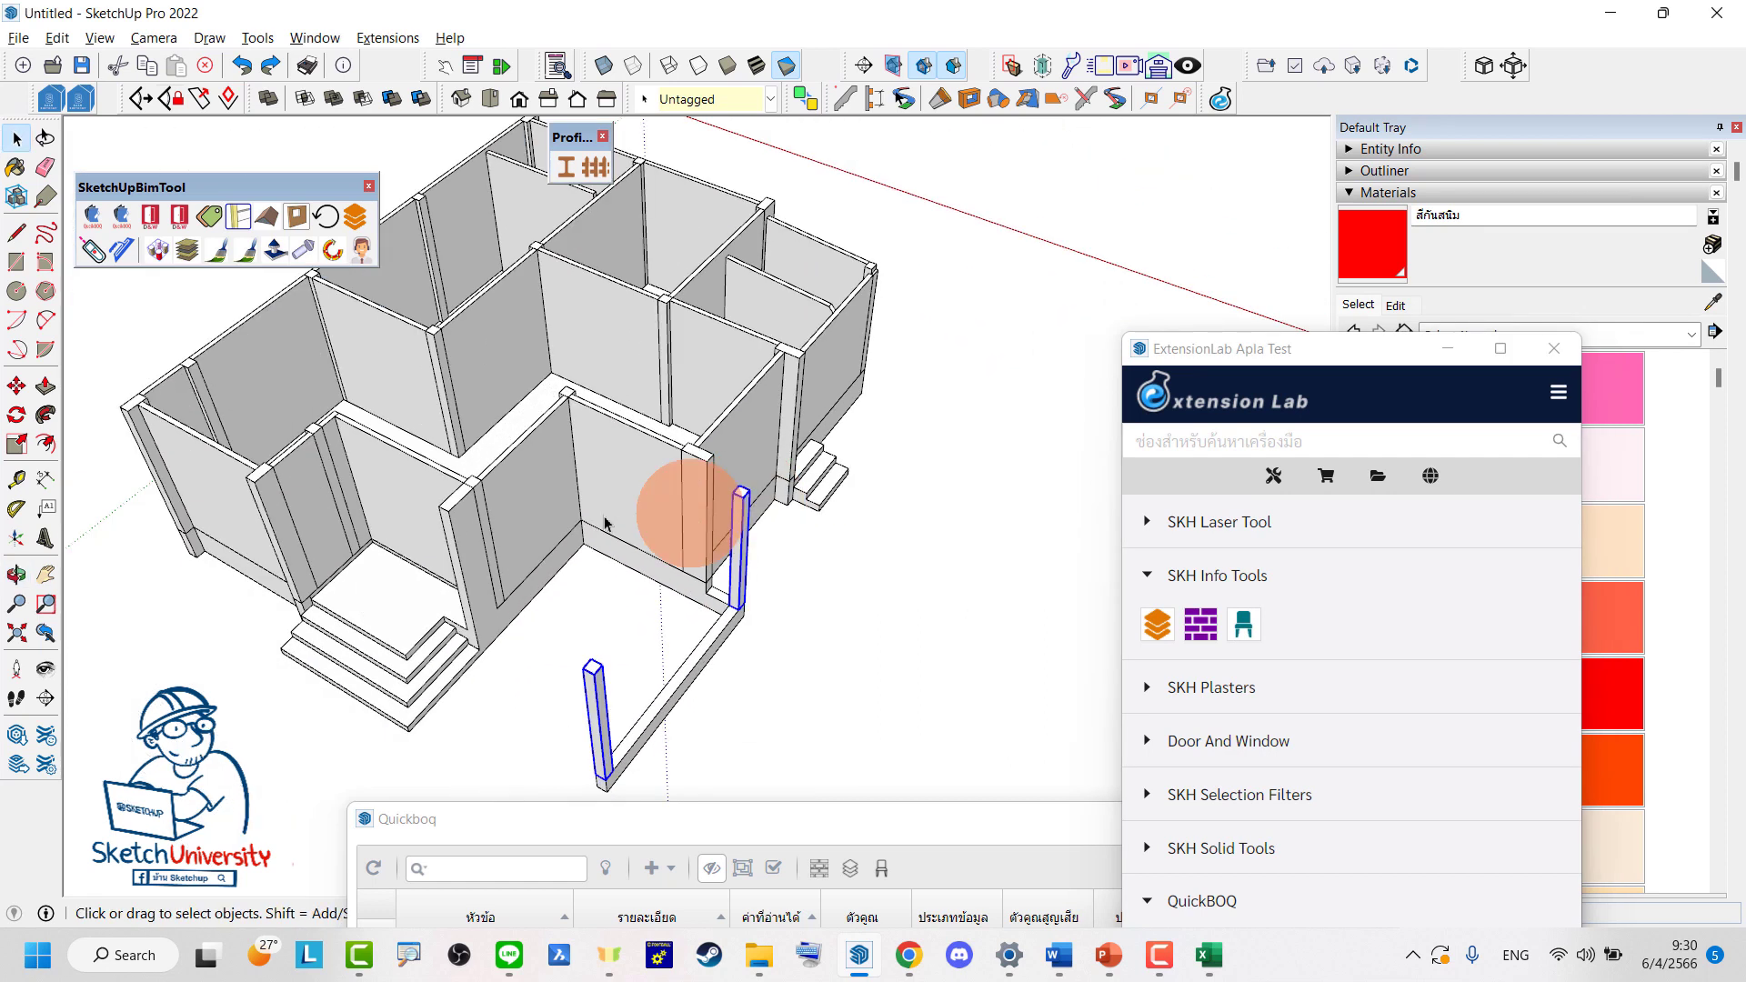
scroll(532, 542, "down", 1)
left_click_drag(1209, 350, 1243, 127)
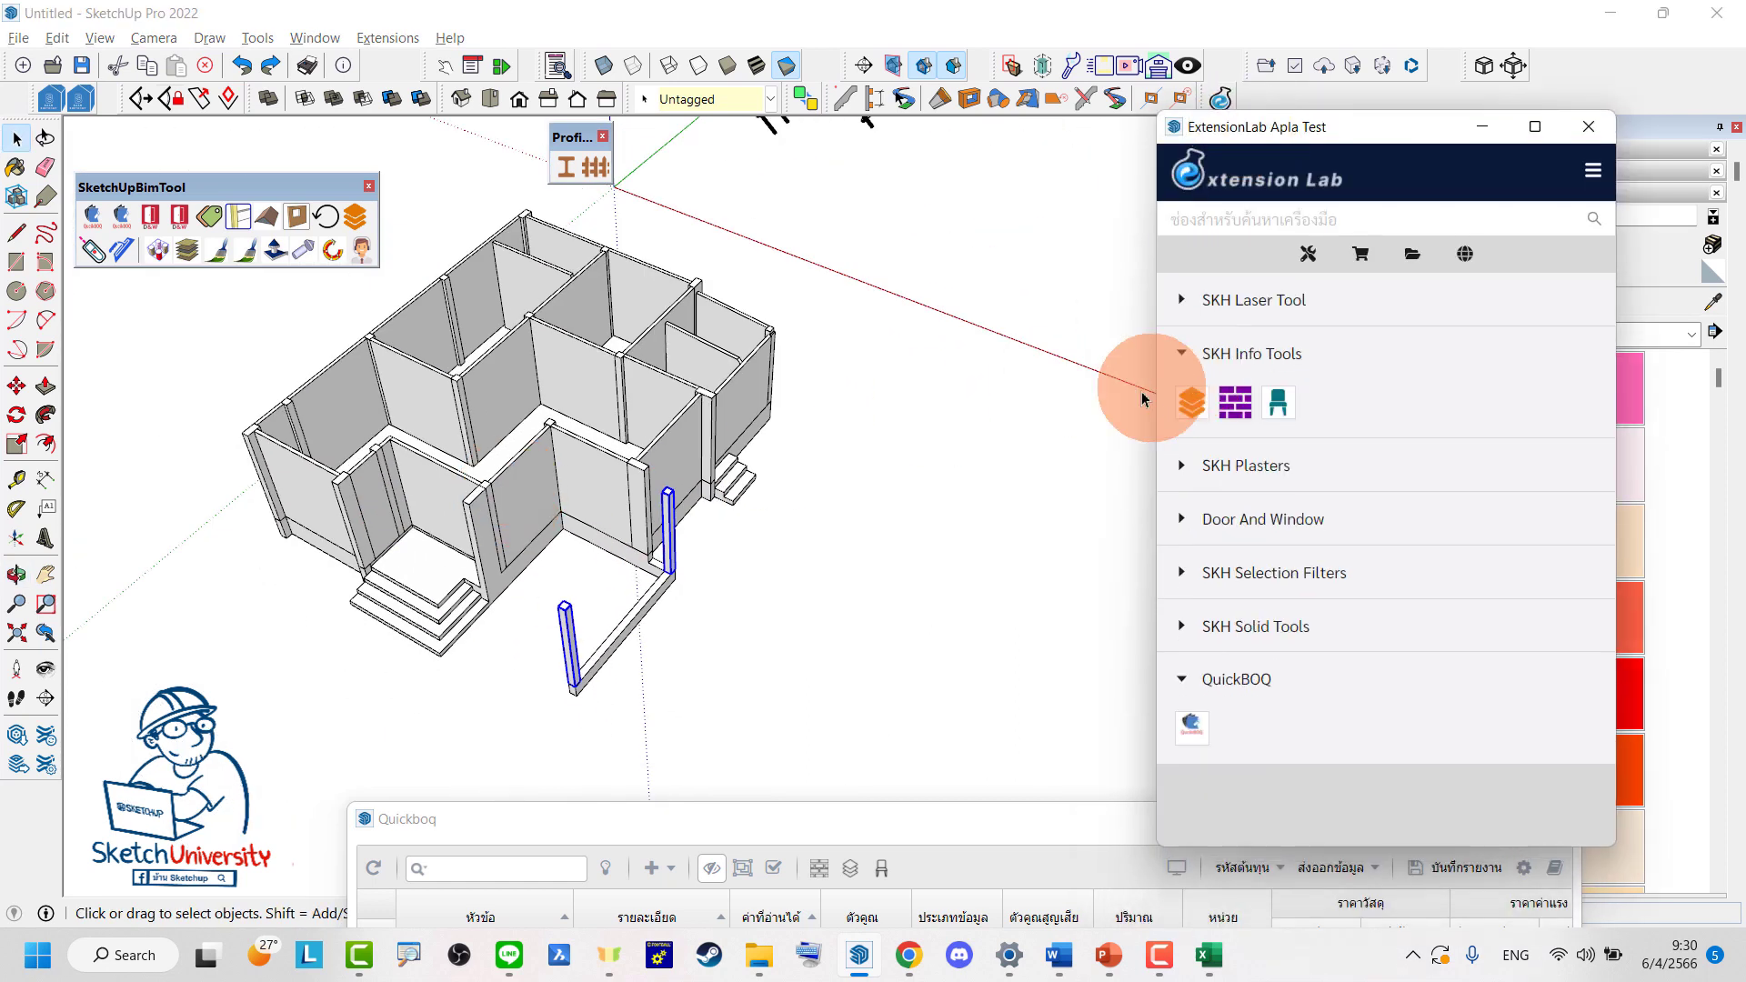
left_click(978, 600)
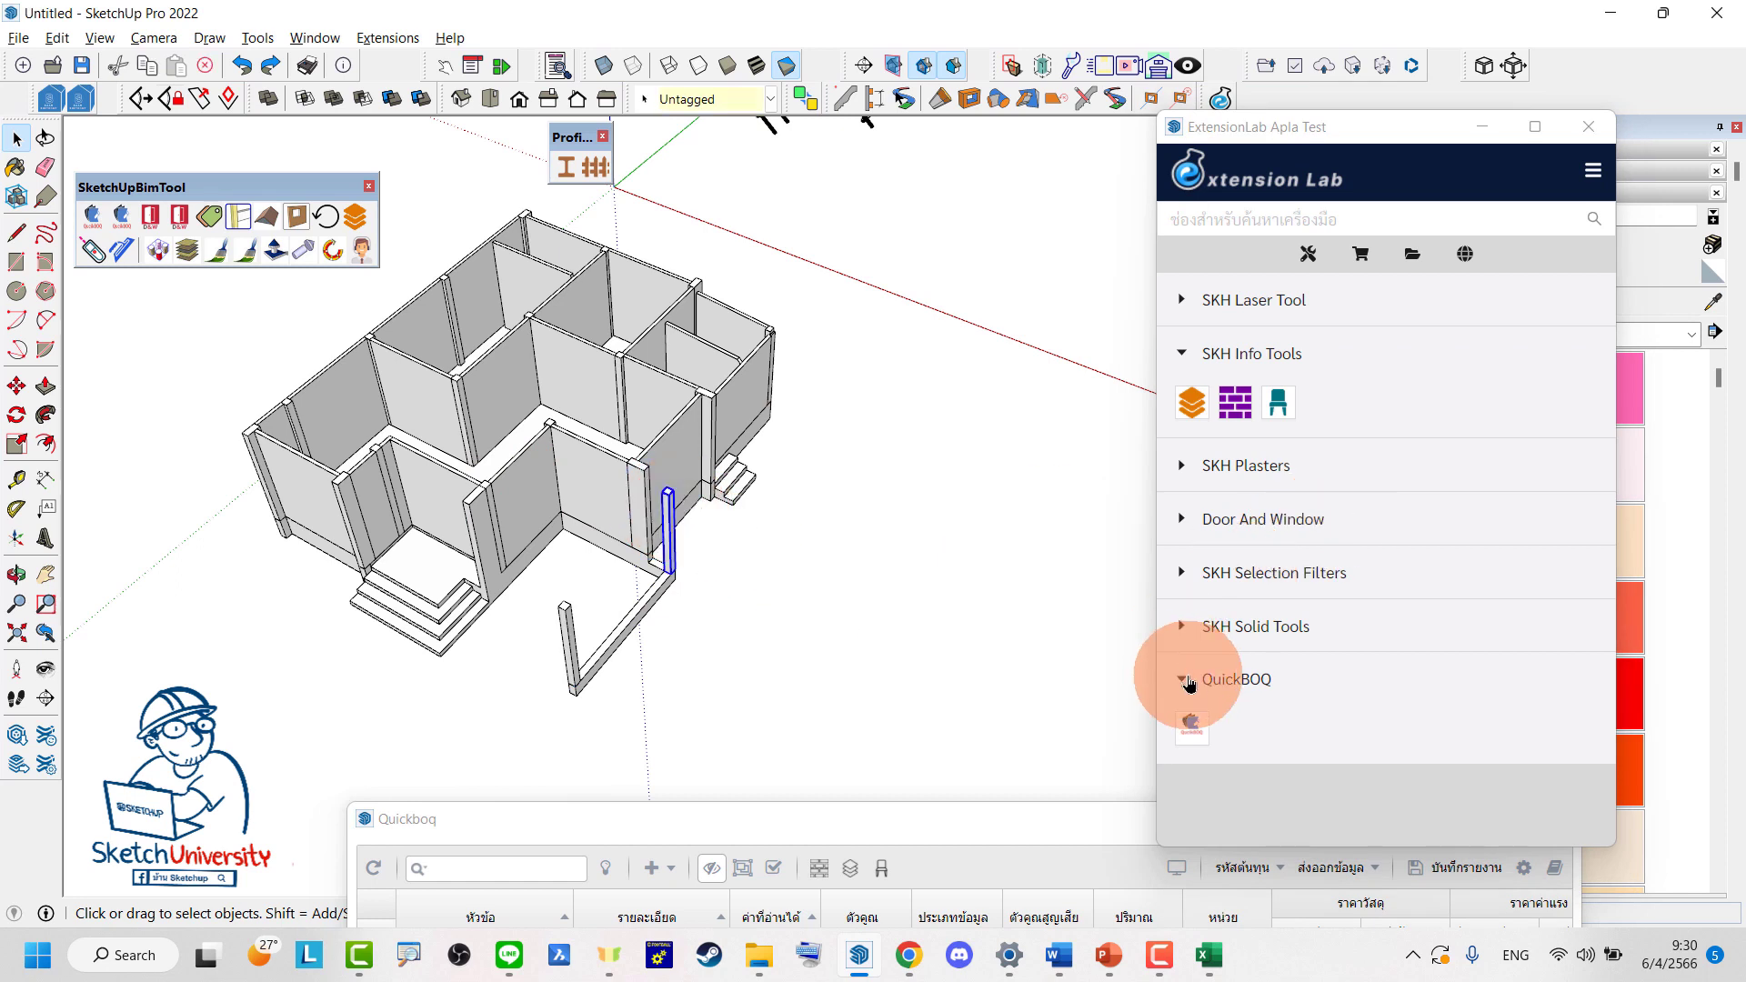
left_click(1186, 682)
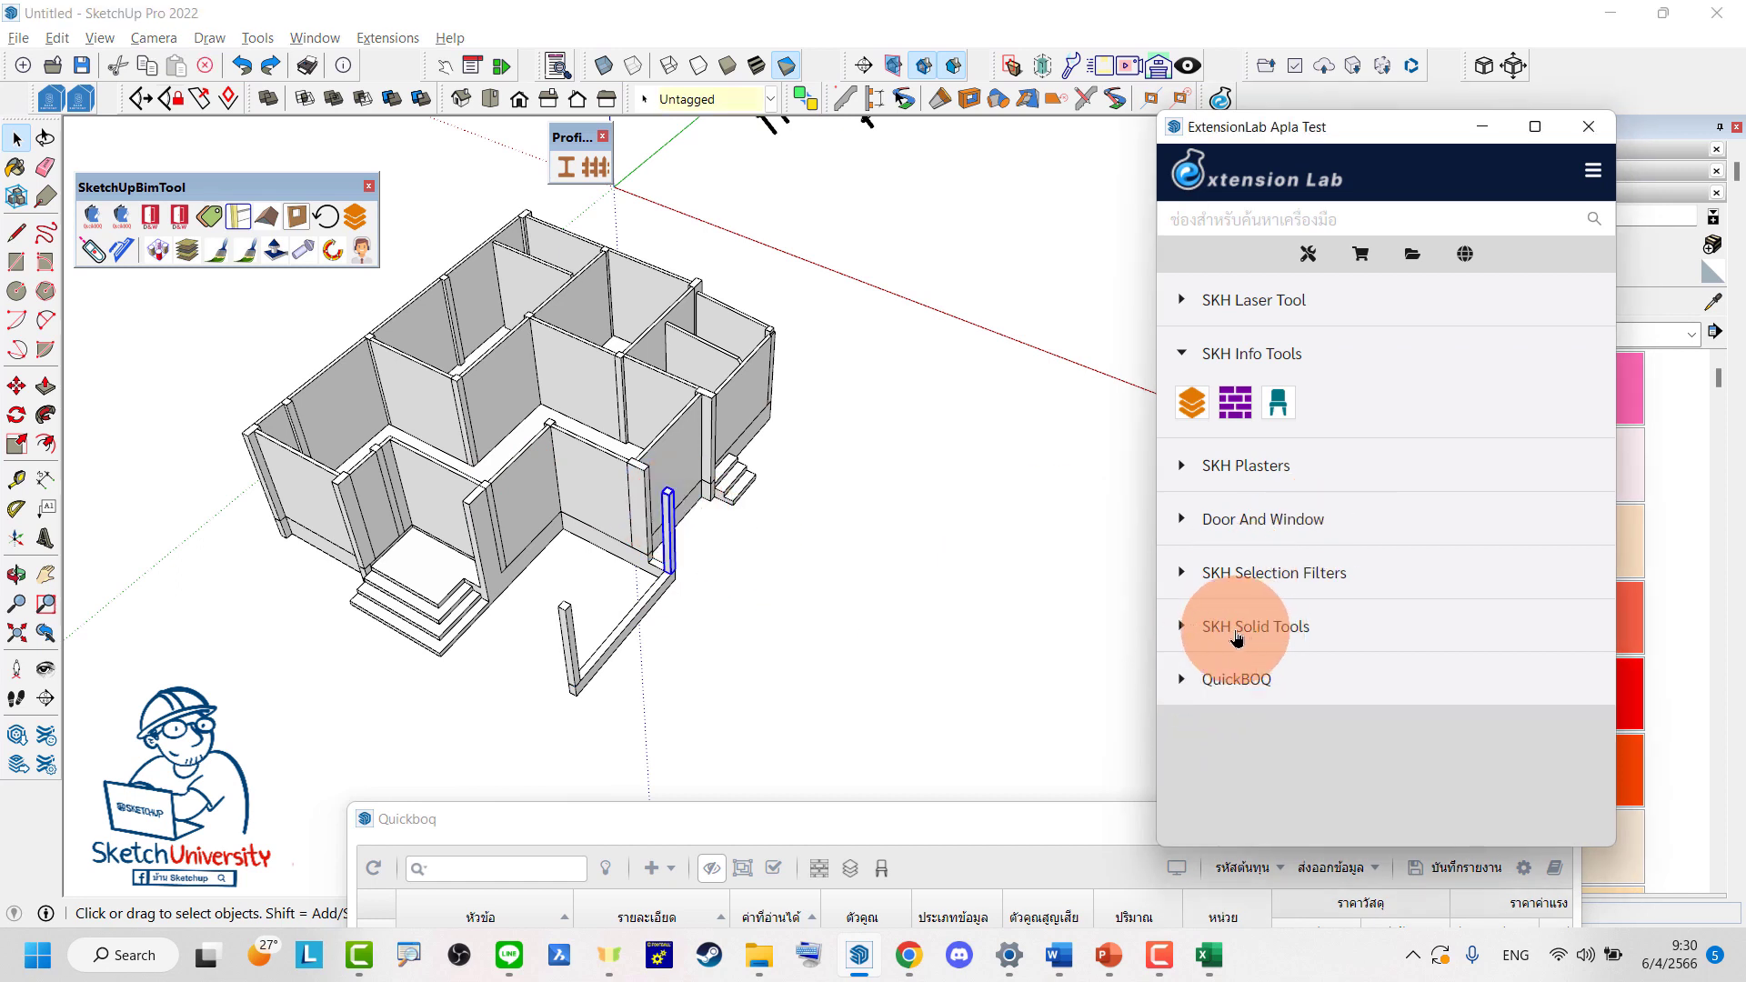
Use Selection Filters to select all 17 column groups matching the chosen one
left_click(1187, 575)
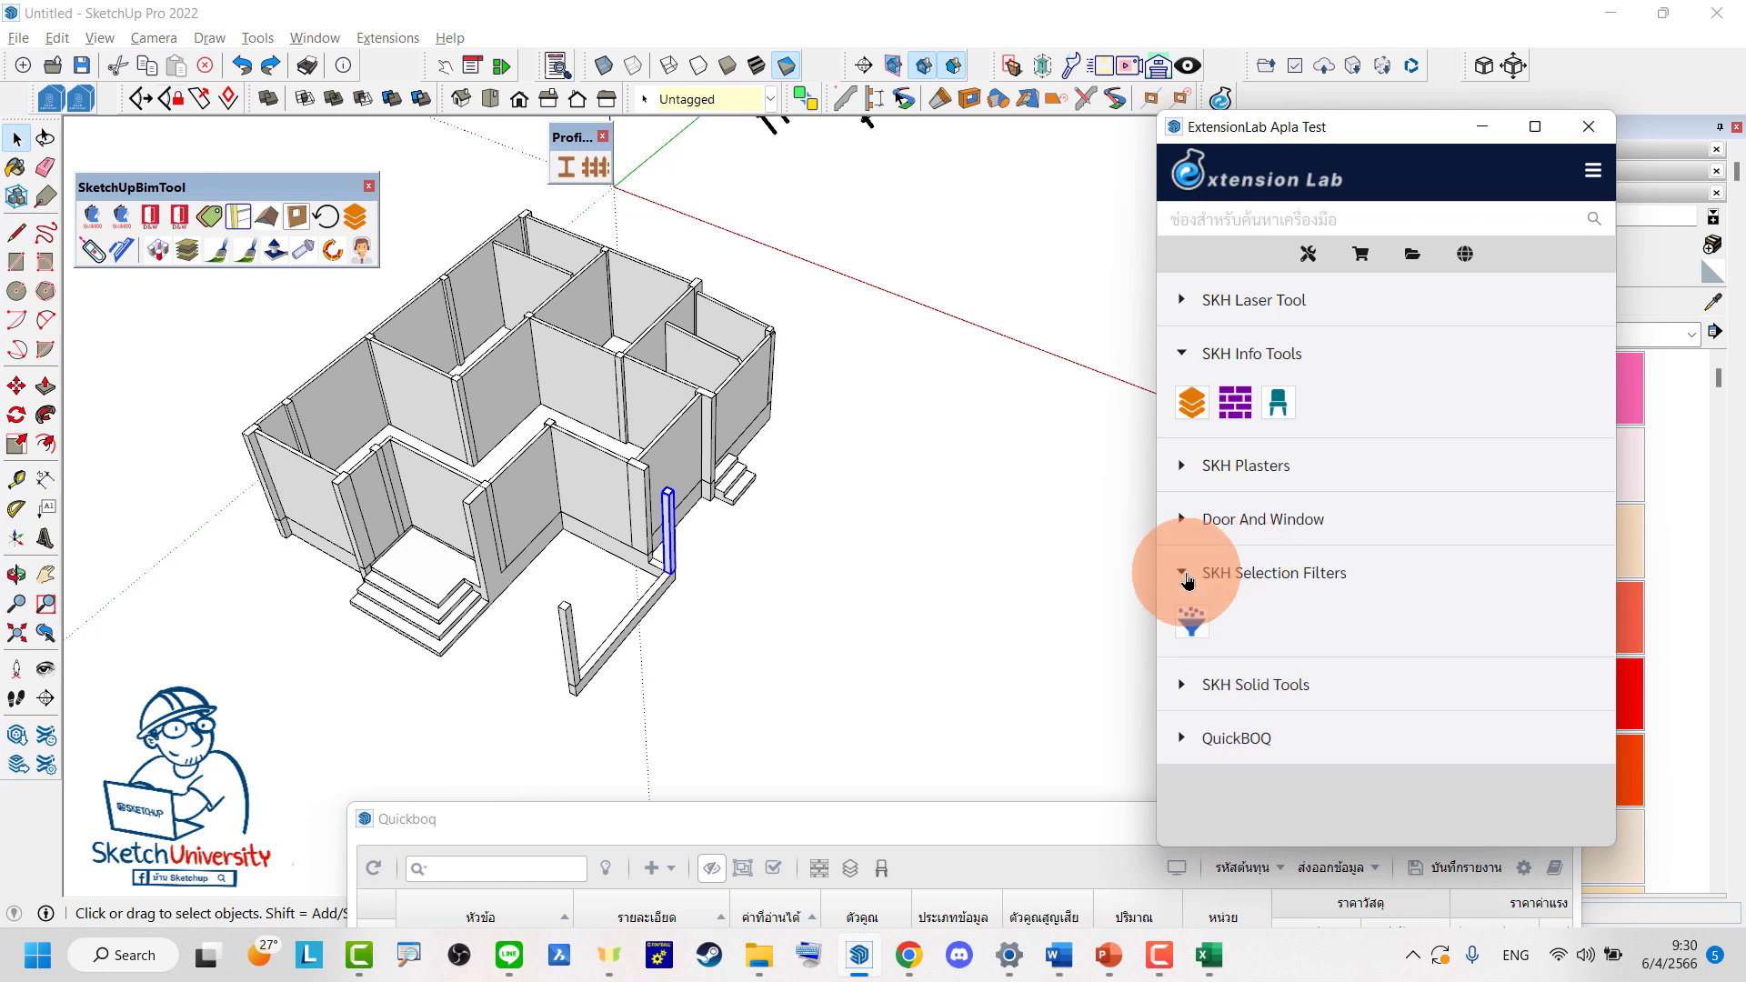
left_click(1189, 623)
mouse_move(292, 732)
left_mouse_down()
mouse_move(480, 546)
mouse_move(1175, 90)
mouse_move(1224, 90)
left_mouse_up()
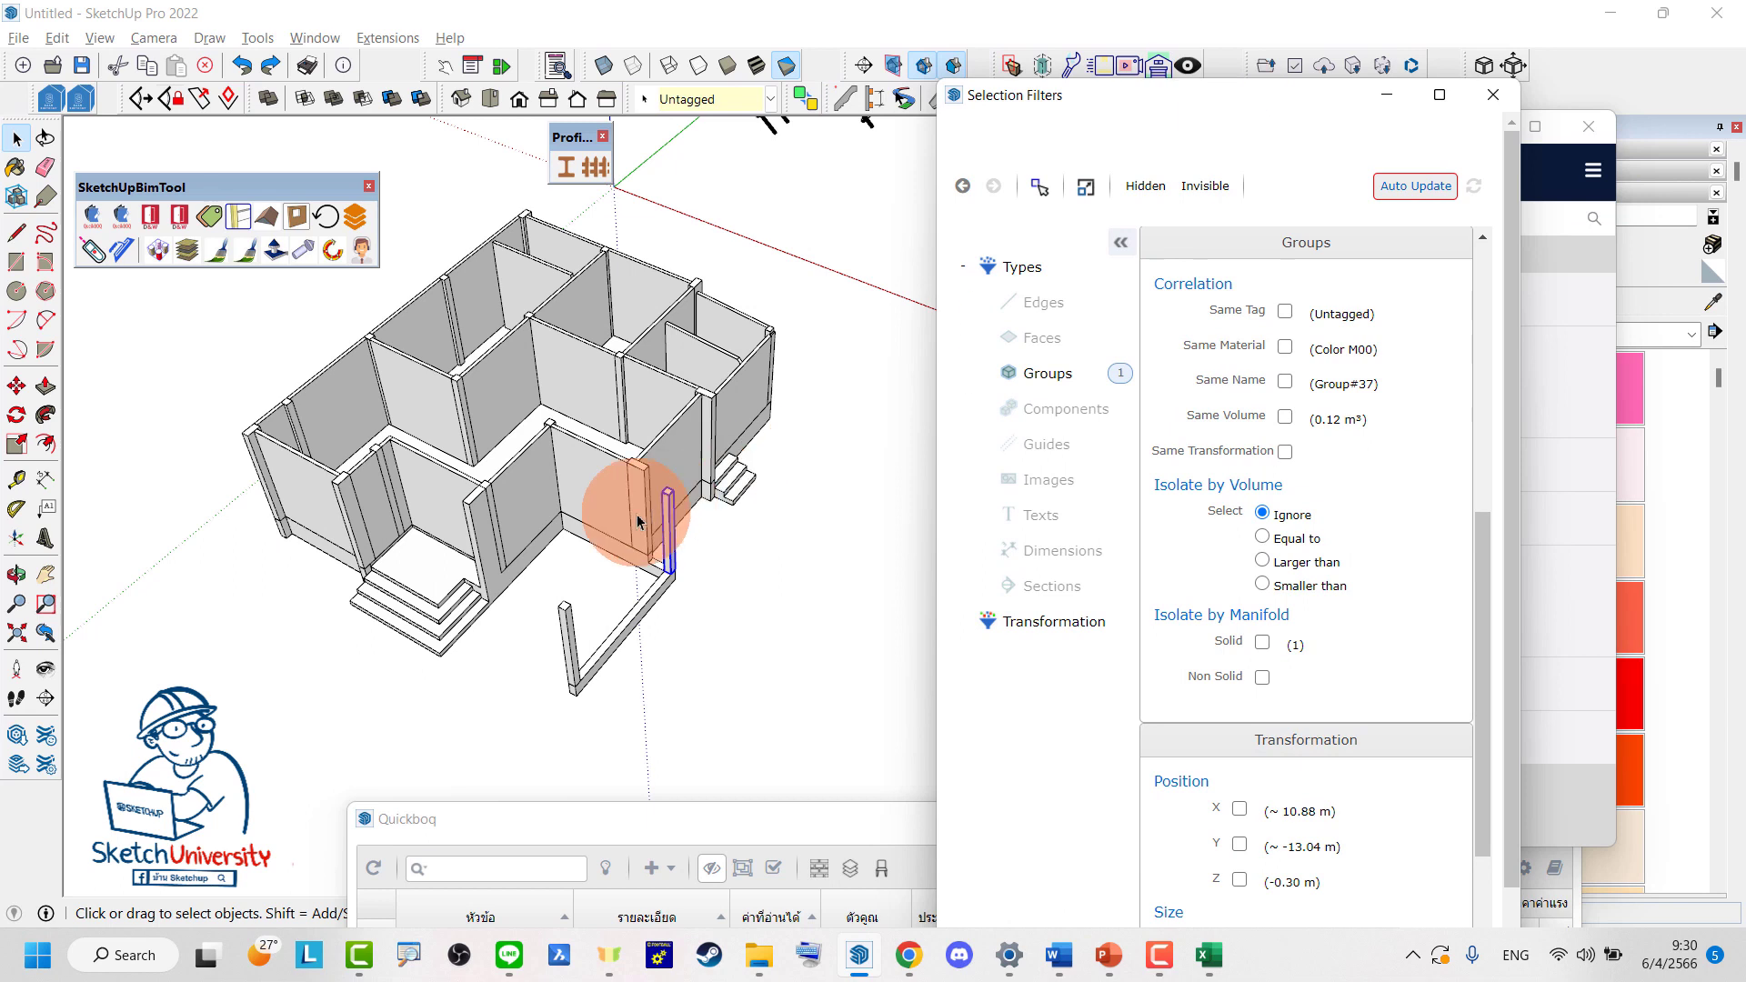
left_click(1323, 487)
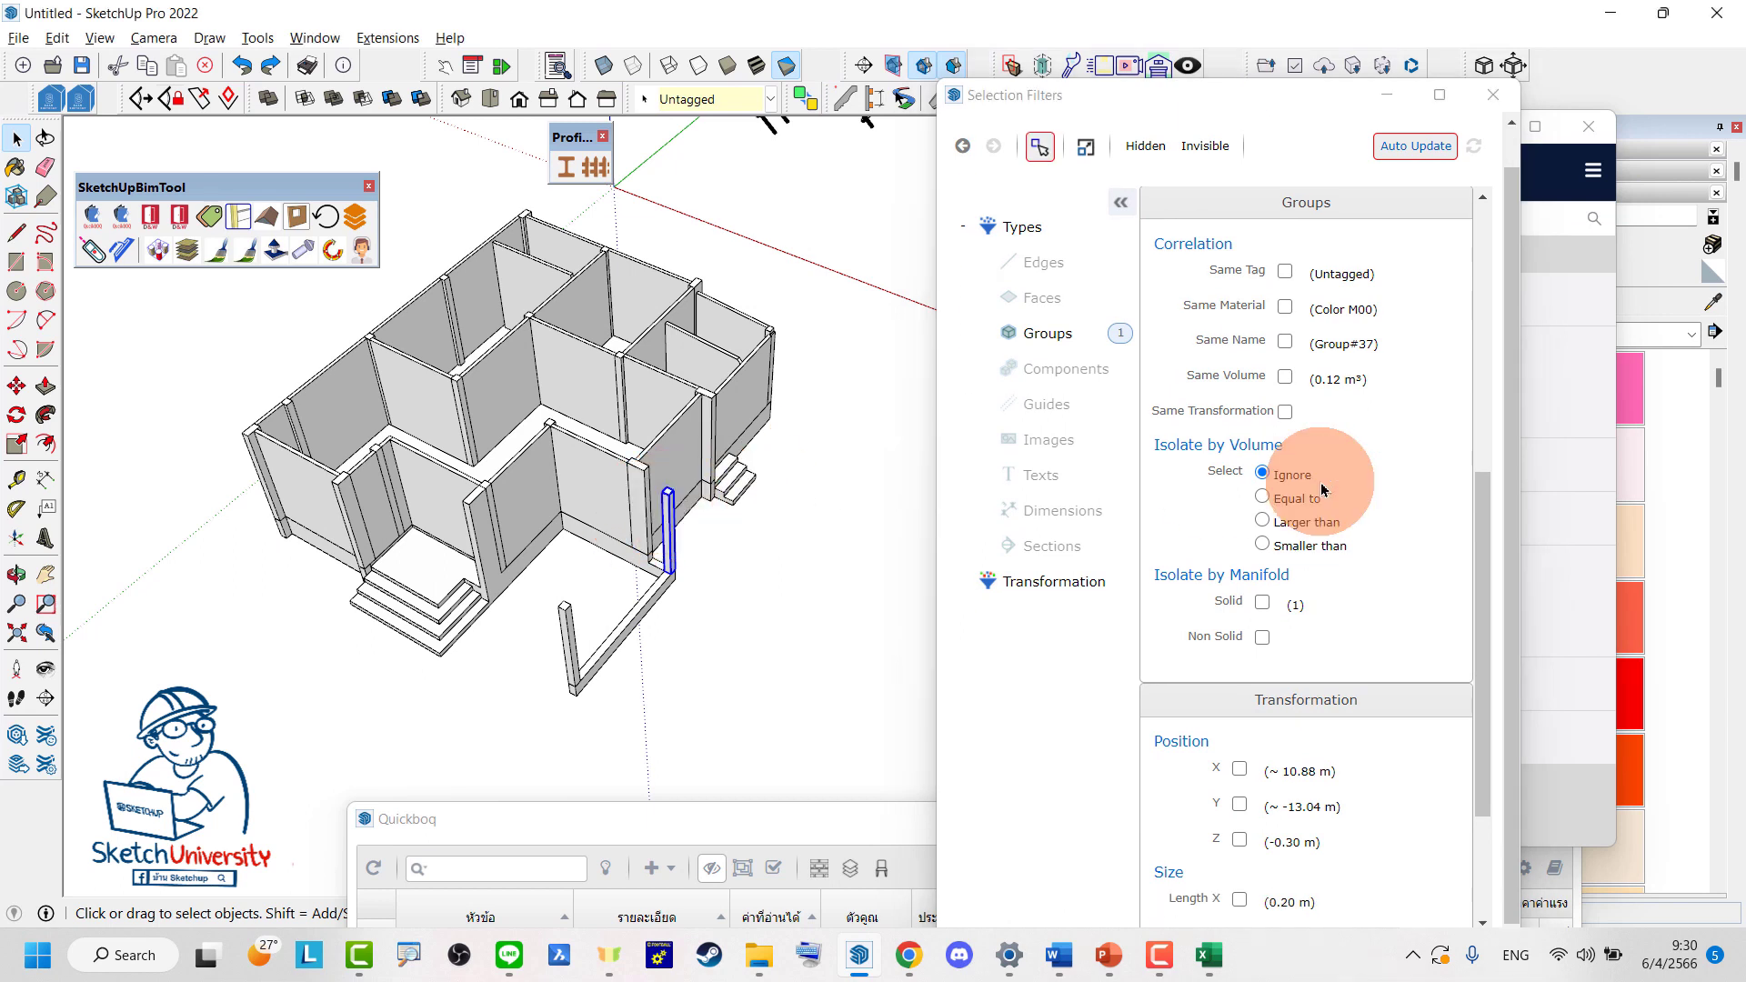
scroll(1323, 489, "down", 2)
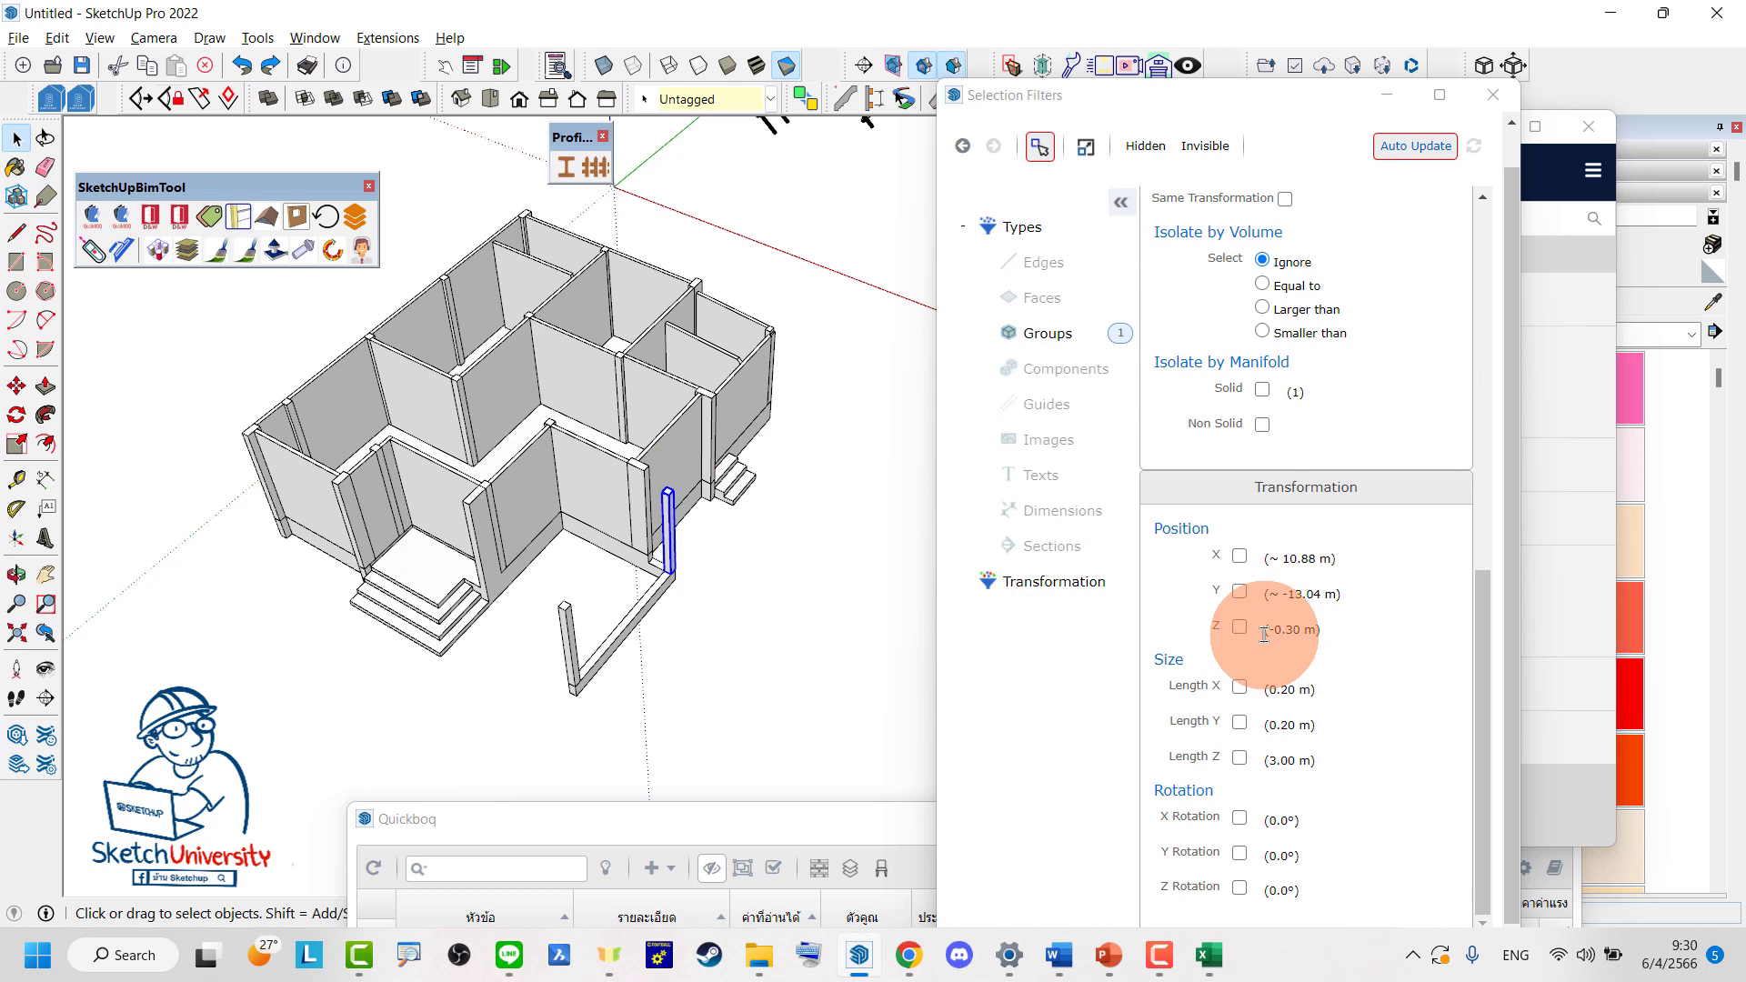
left_click(1240, 689)
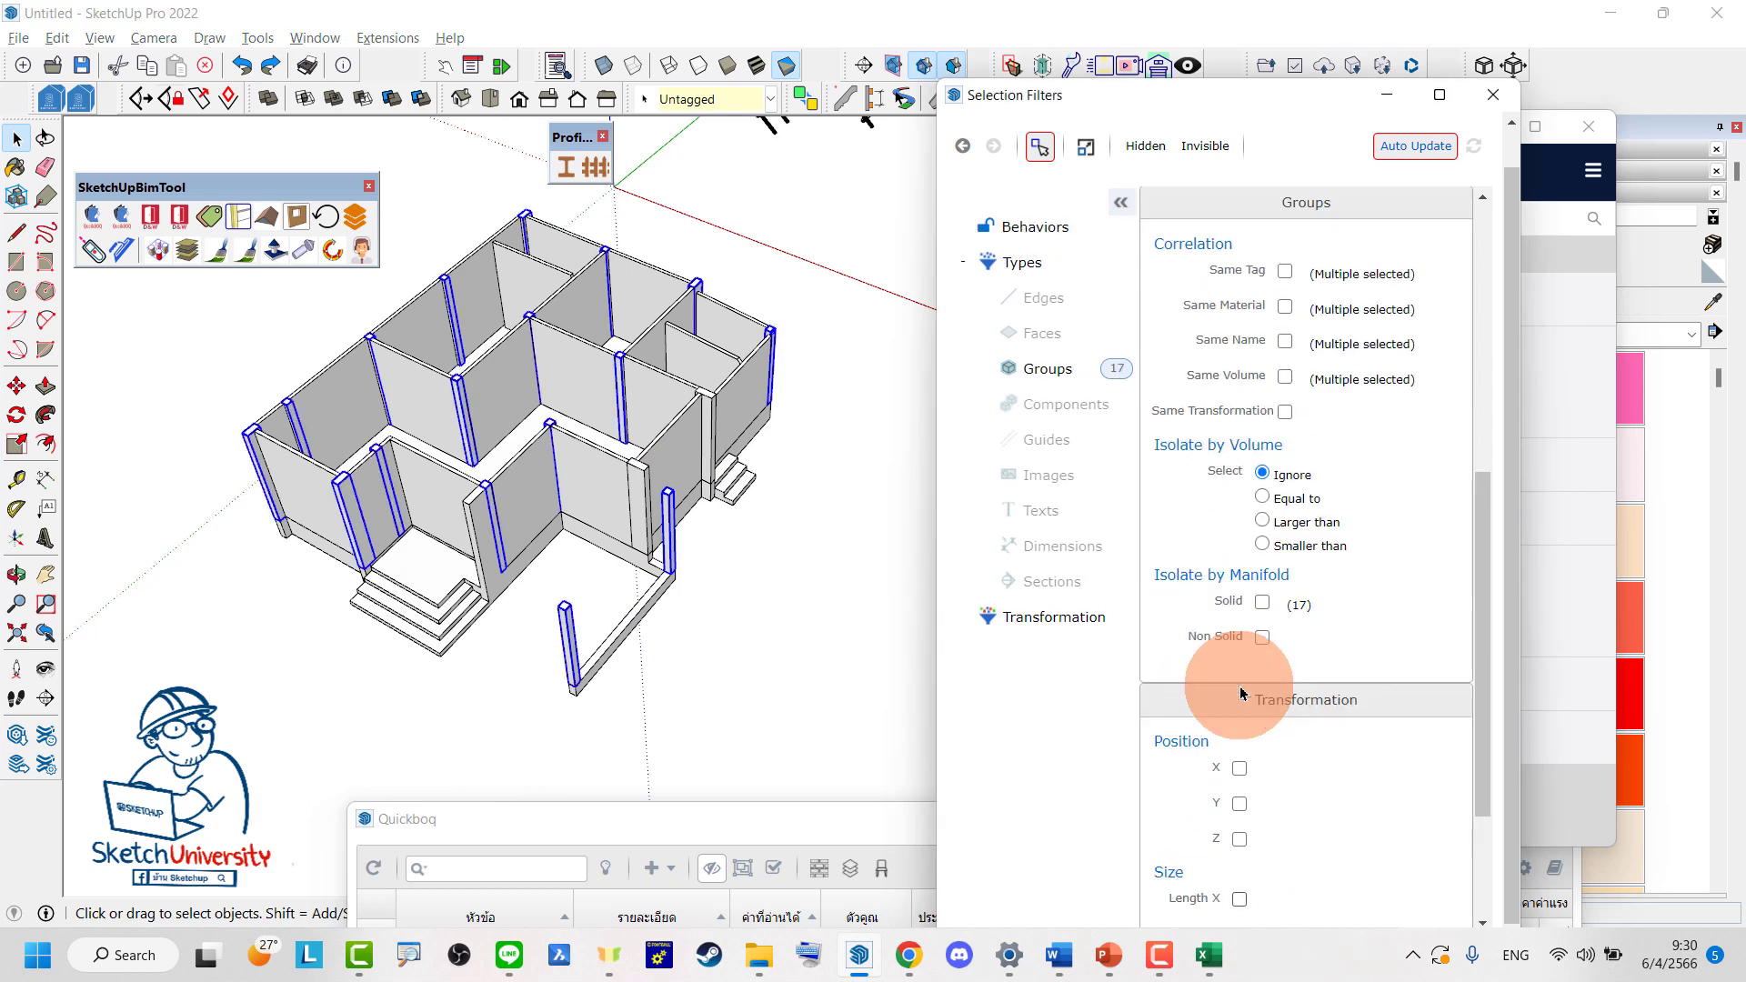
Tag the selected columns คอนกรีต 240 ksc and bring the QuickBOQ report back up
scroll(698, 304, "up", 2)
scroll(701, 312, "up", 2)
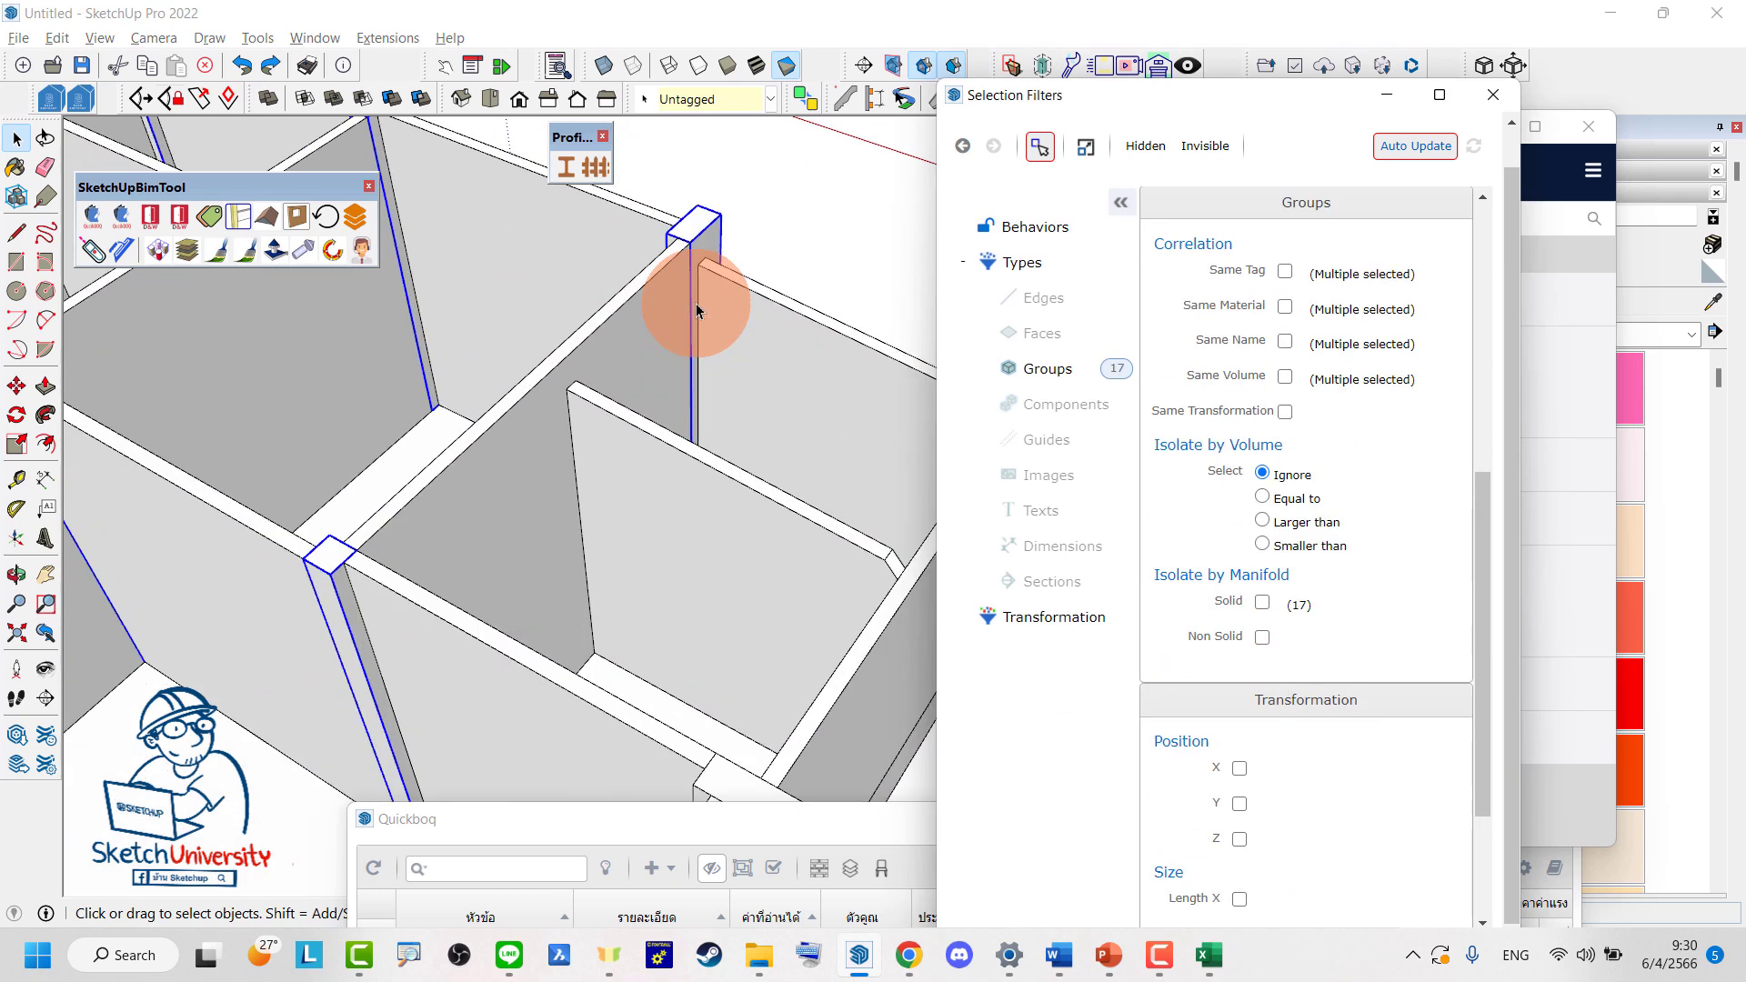
scroll(669, 361, "up", 1)
scroll(668, 361, "down", 2)
mouse_move(684, 350)
middle_mouse_down()
mouse_move(648, 491)
mouse_move(604, 449)
mouse_move(779, 436)
middle_mouse_up()
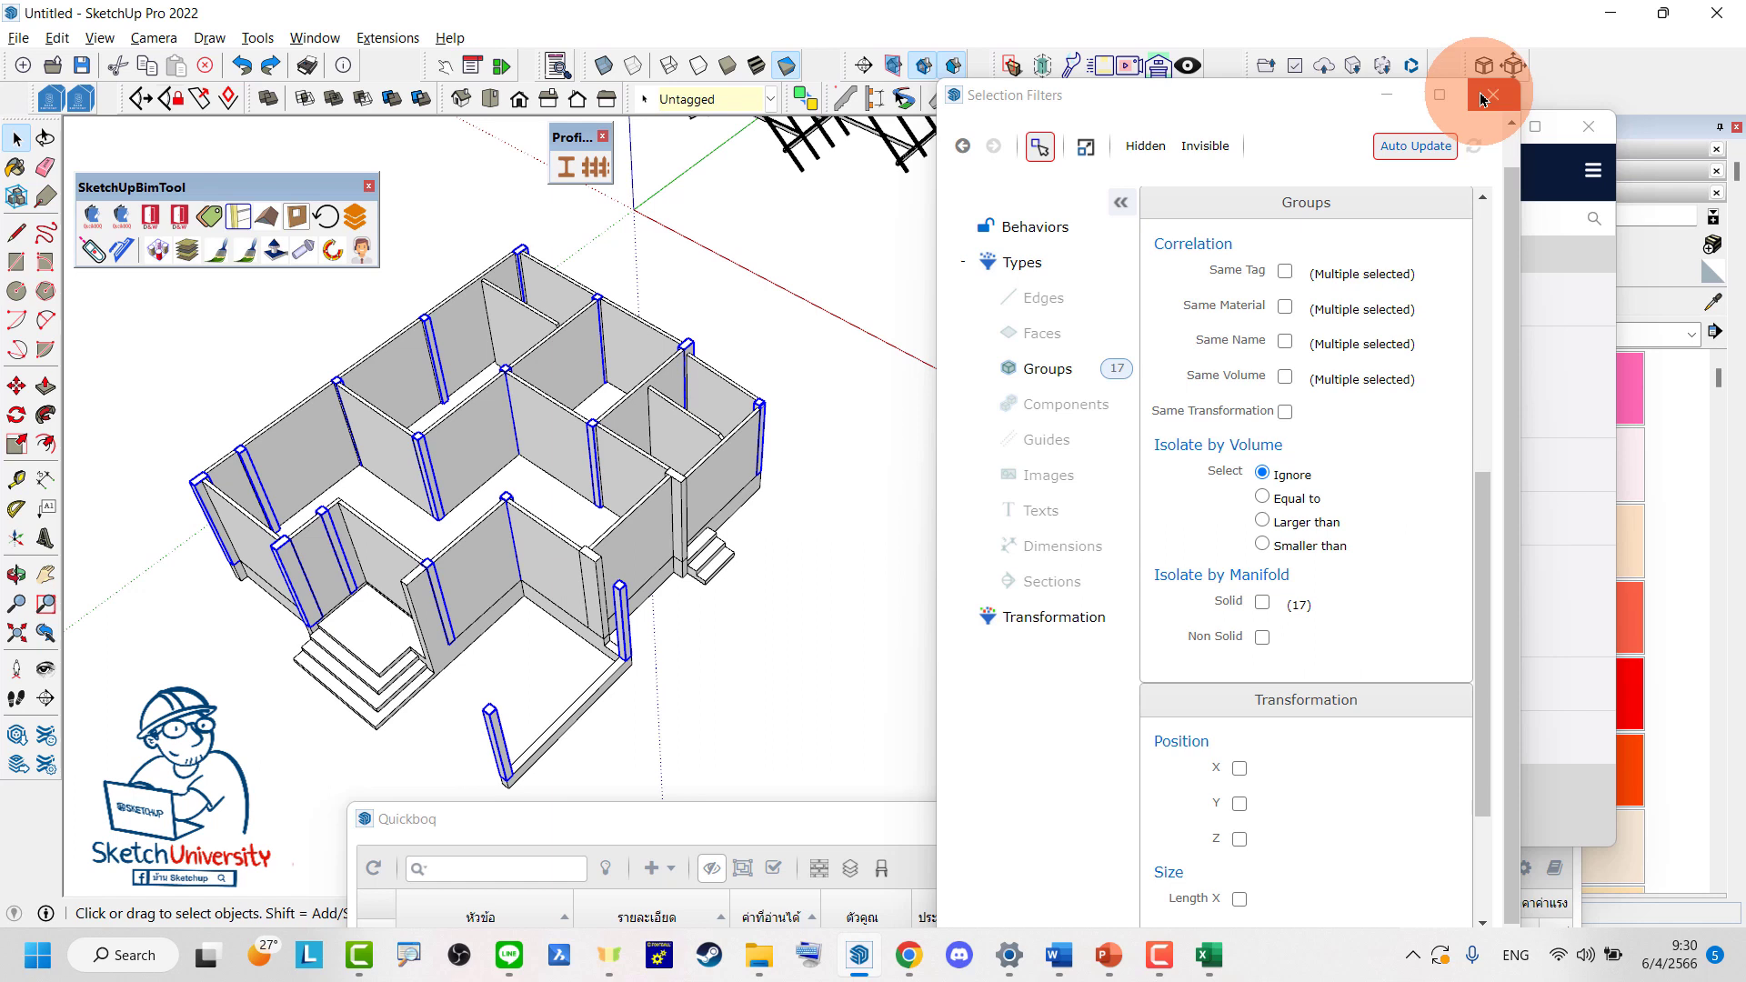
left_click(772, 99)
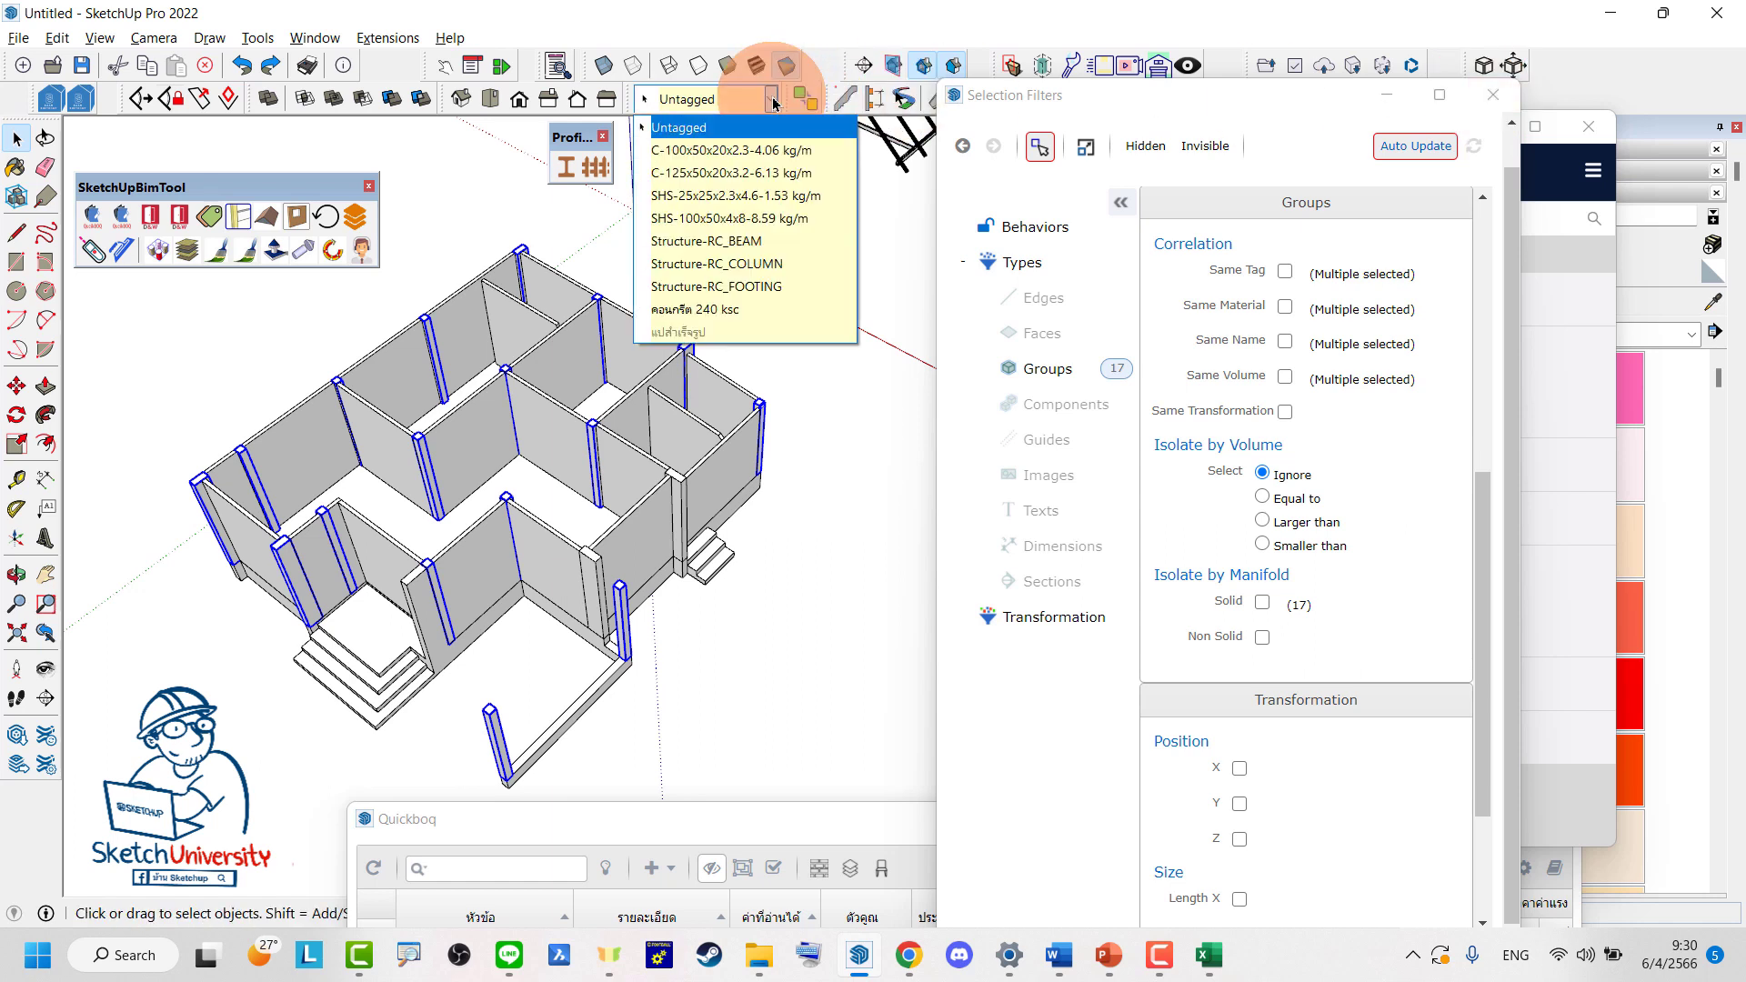
left_click(705, 311)
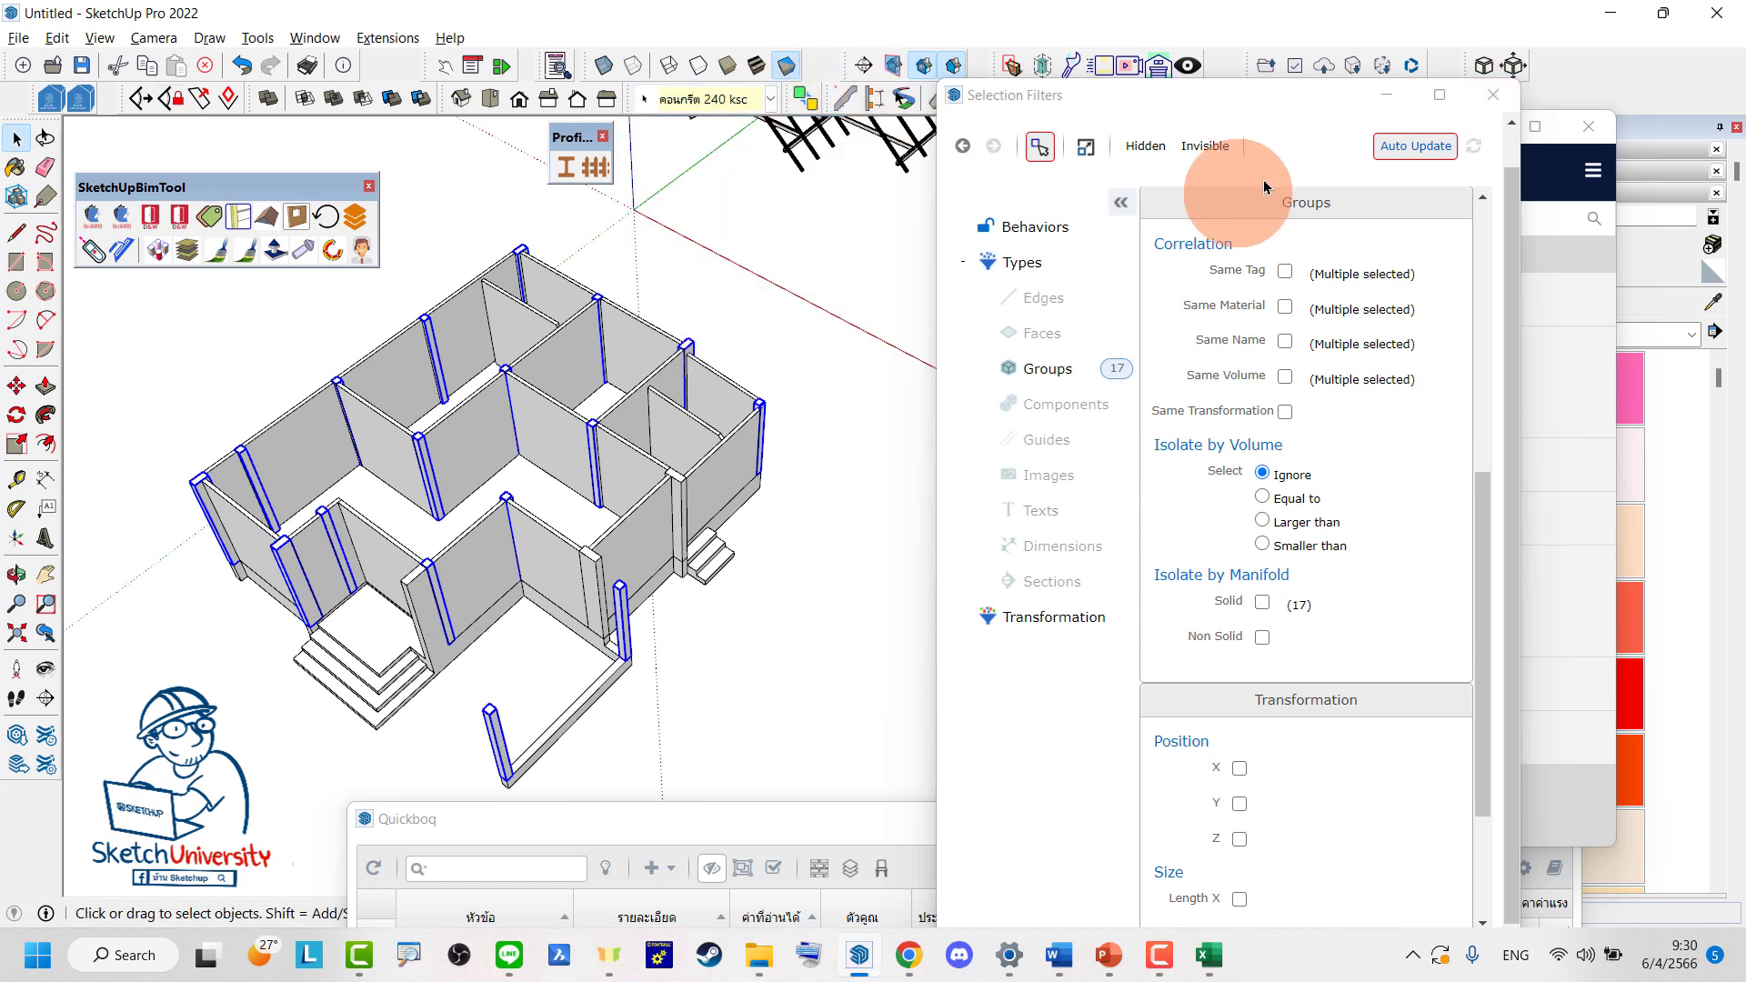
left_click(1386, 95)
scroll(846, 557, "down", 2)
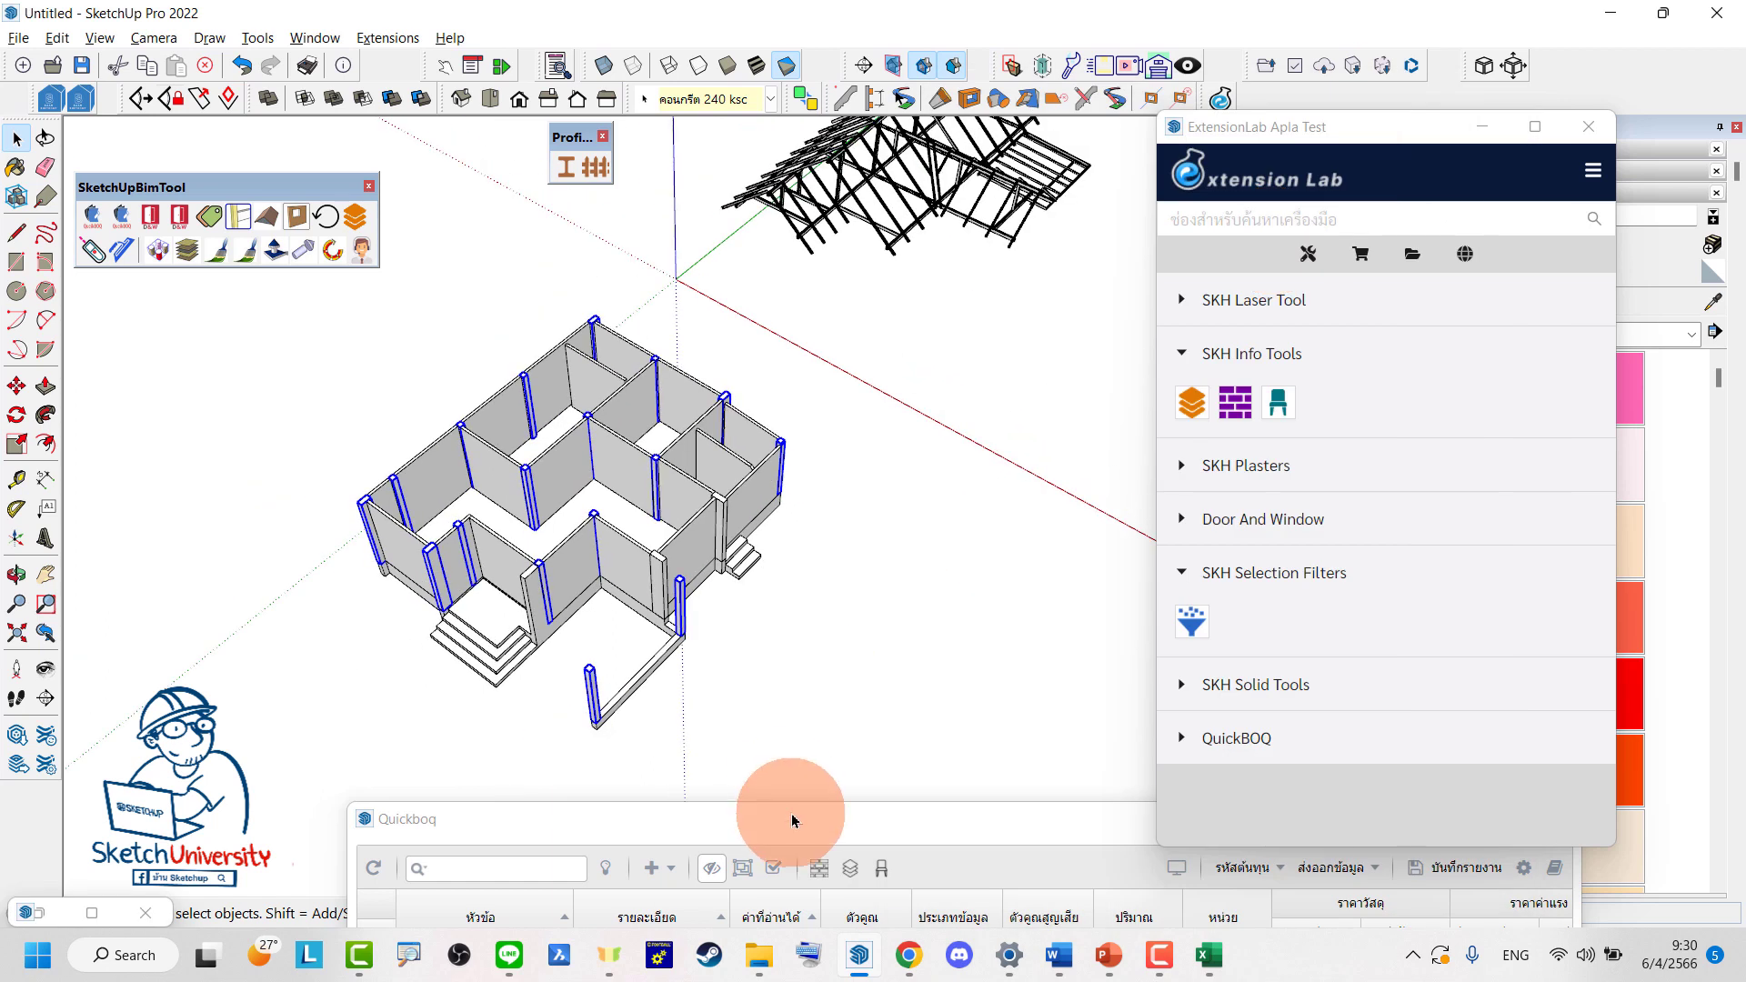
left_click_drag(792, 821, 791, 182)
Refresh QuickBOQ, view the cost-code Document Presentation report, then close QuickBOQ
left_click(424, 235)
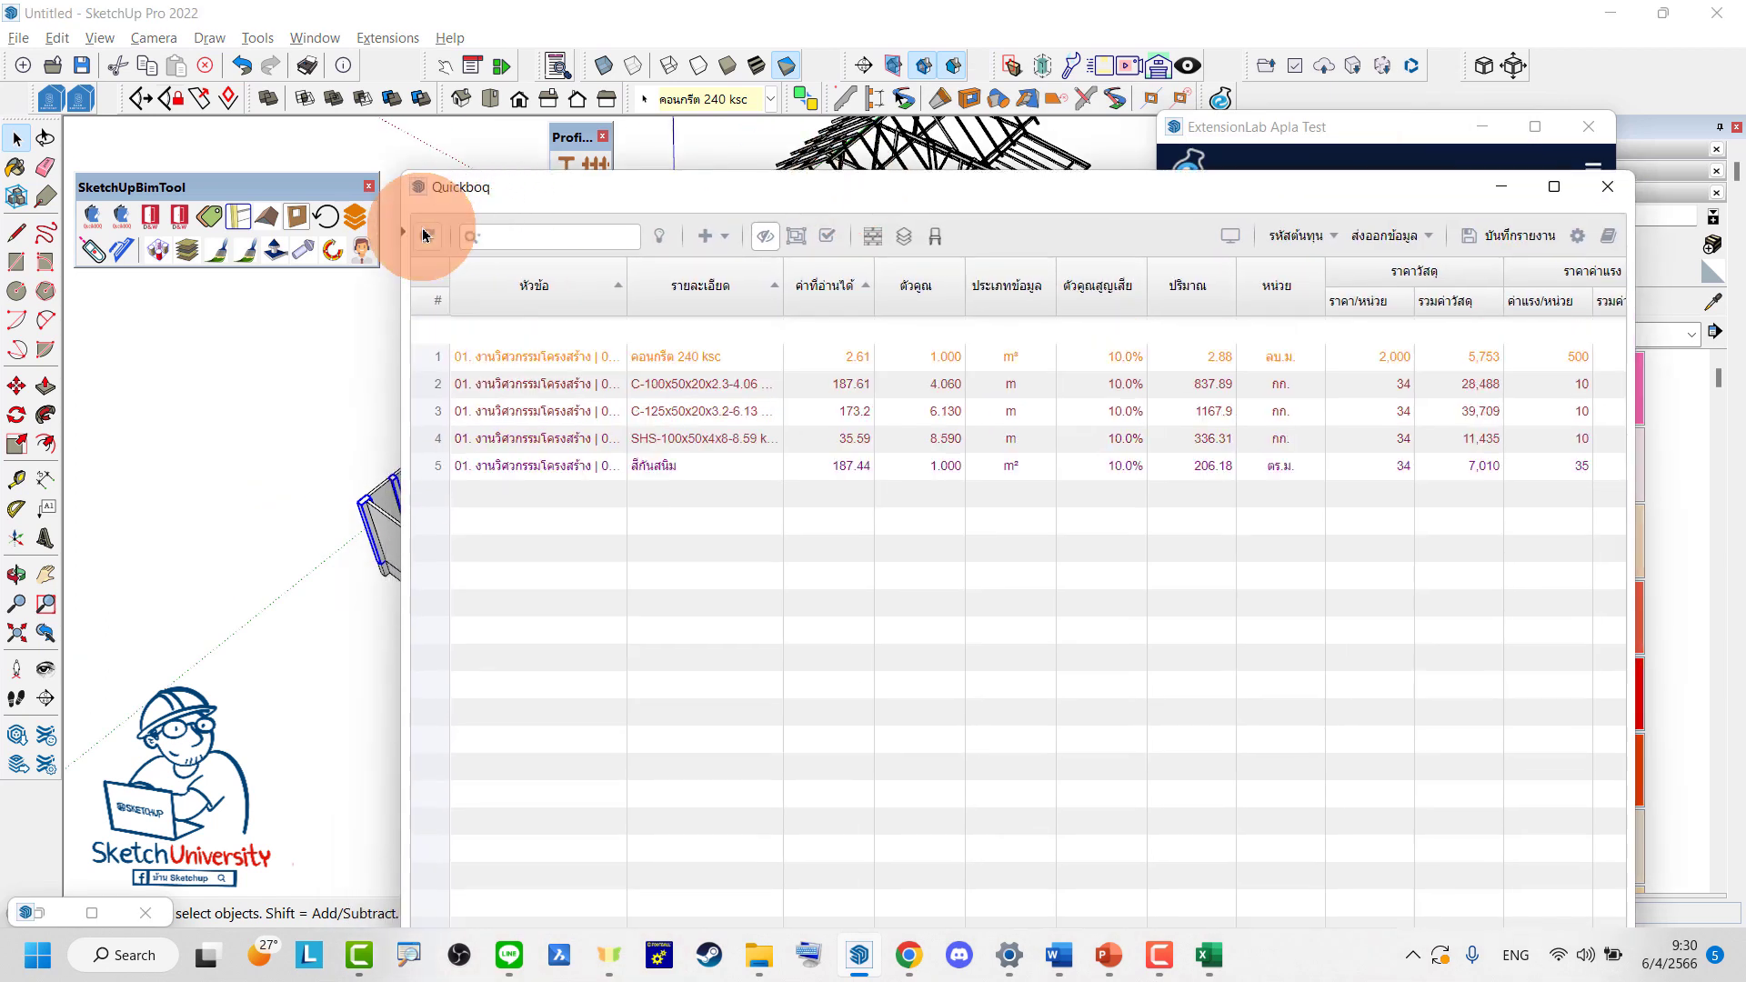
double_click(626, 280)
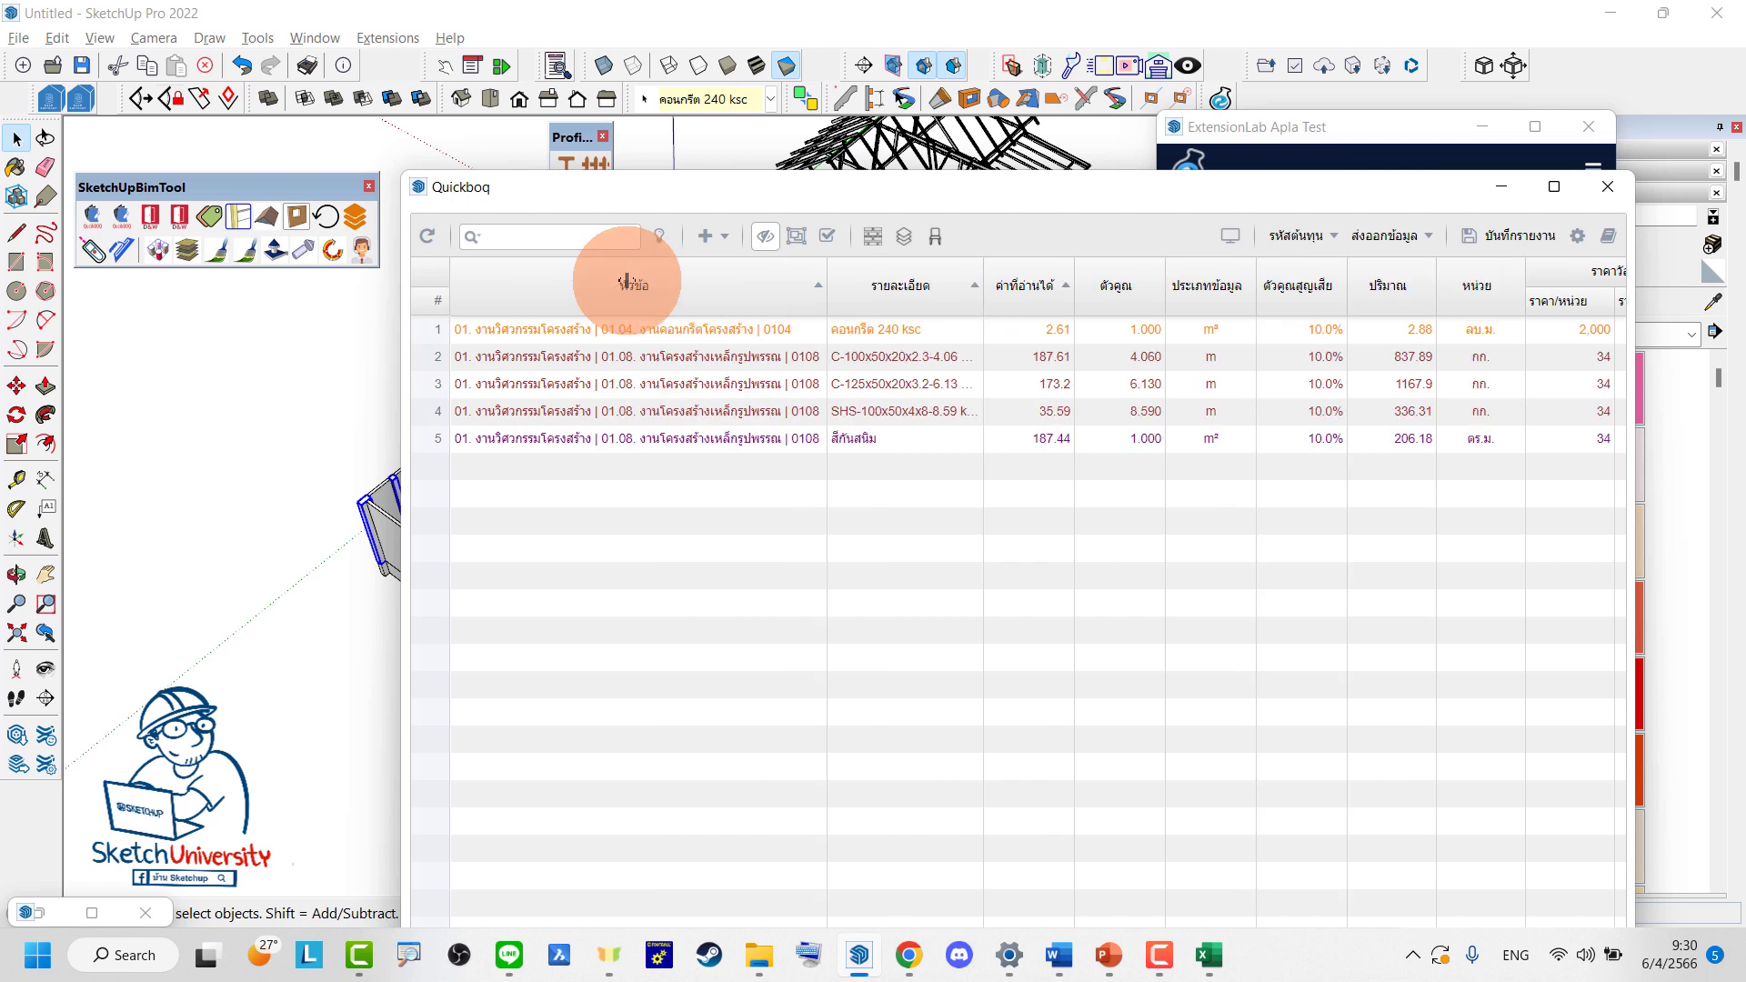
left_click(1227, 239)
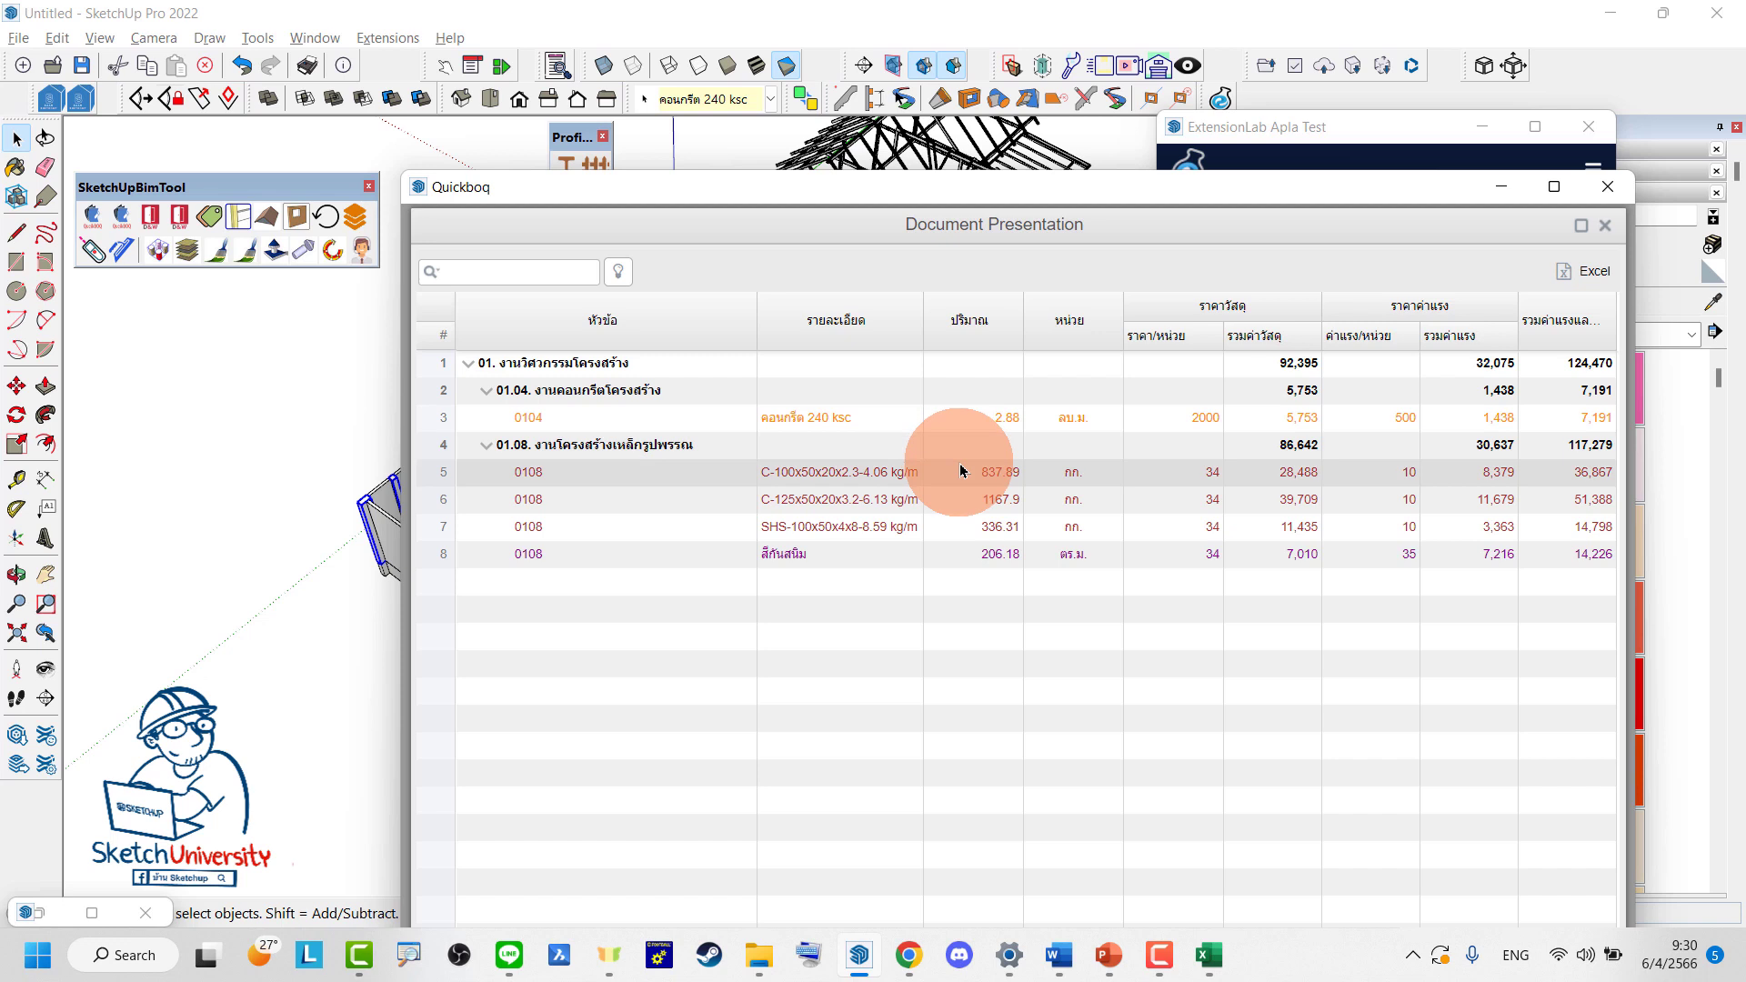
left_click_drag(1637, 326, 1703, 329)
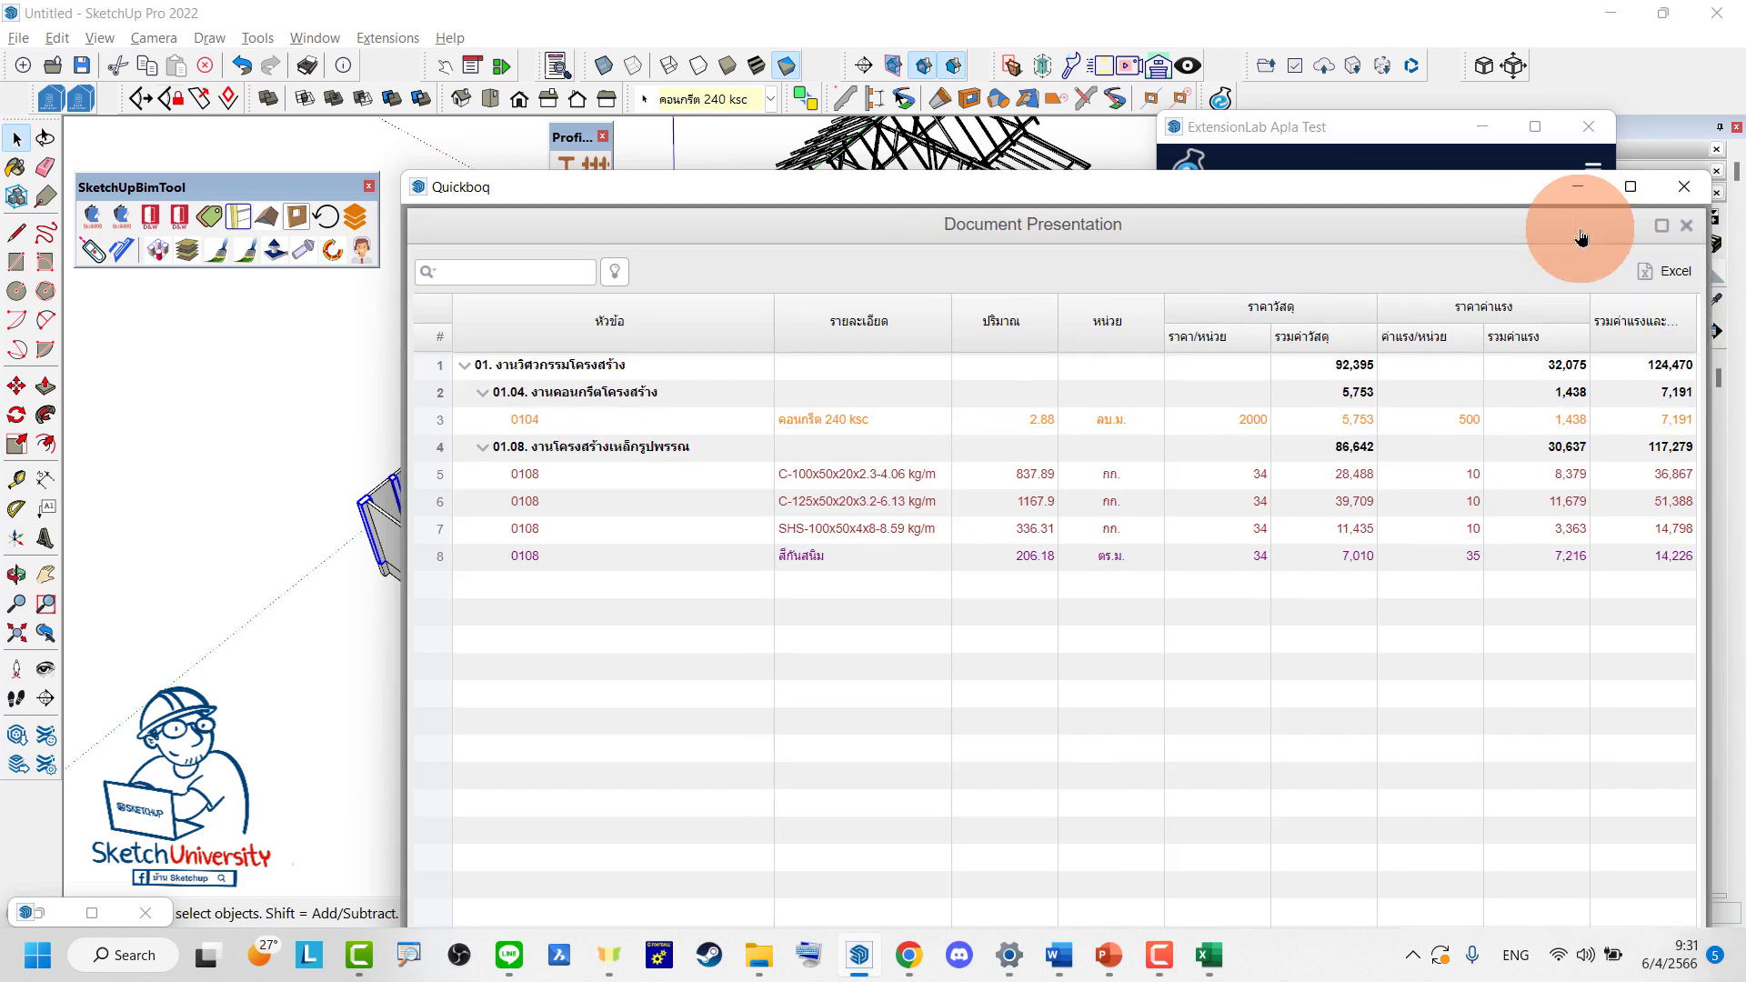
left_click(1681, 196)
mouse_move(1207, 955)
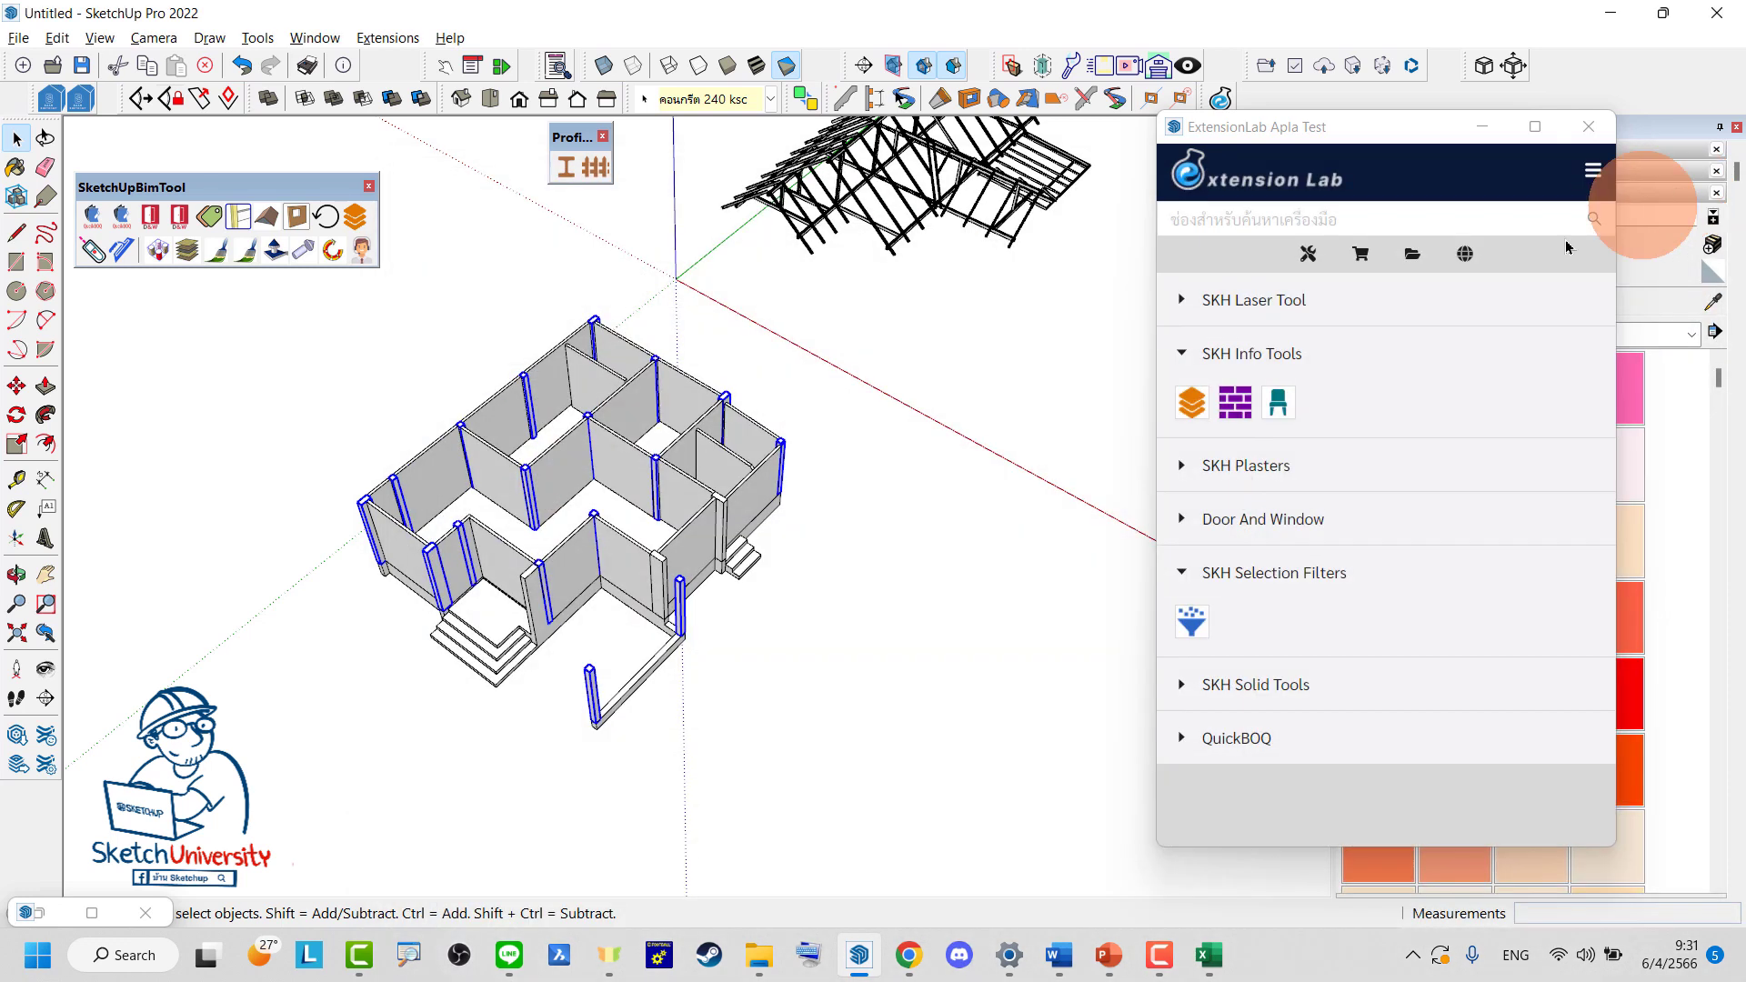
In the cost workbook, set the labour rate to 12 for the three steel rows J2–J4
left_click(1198, 957)
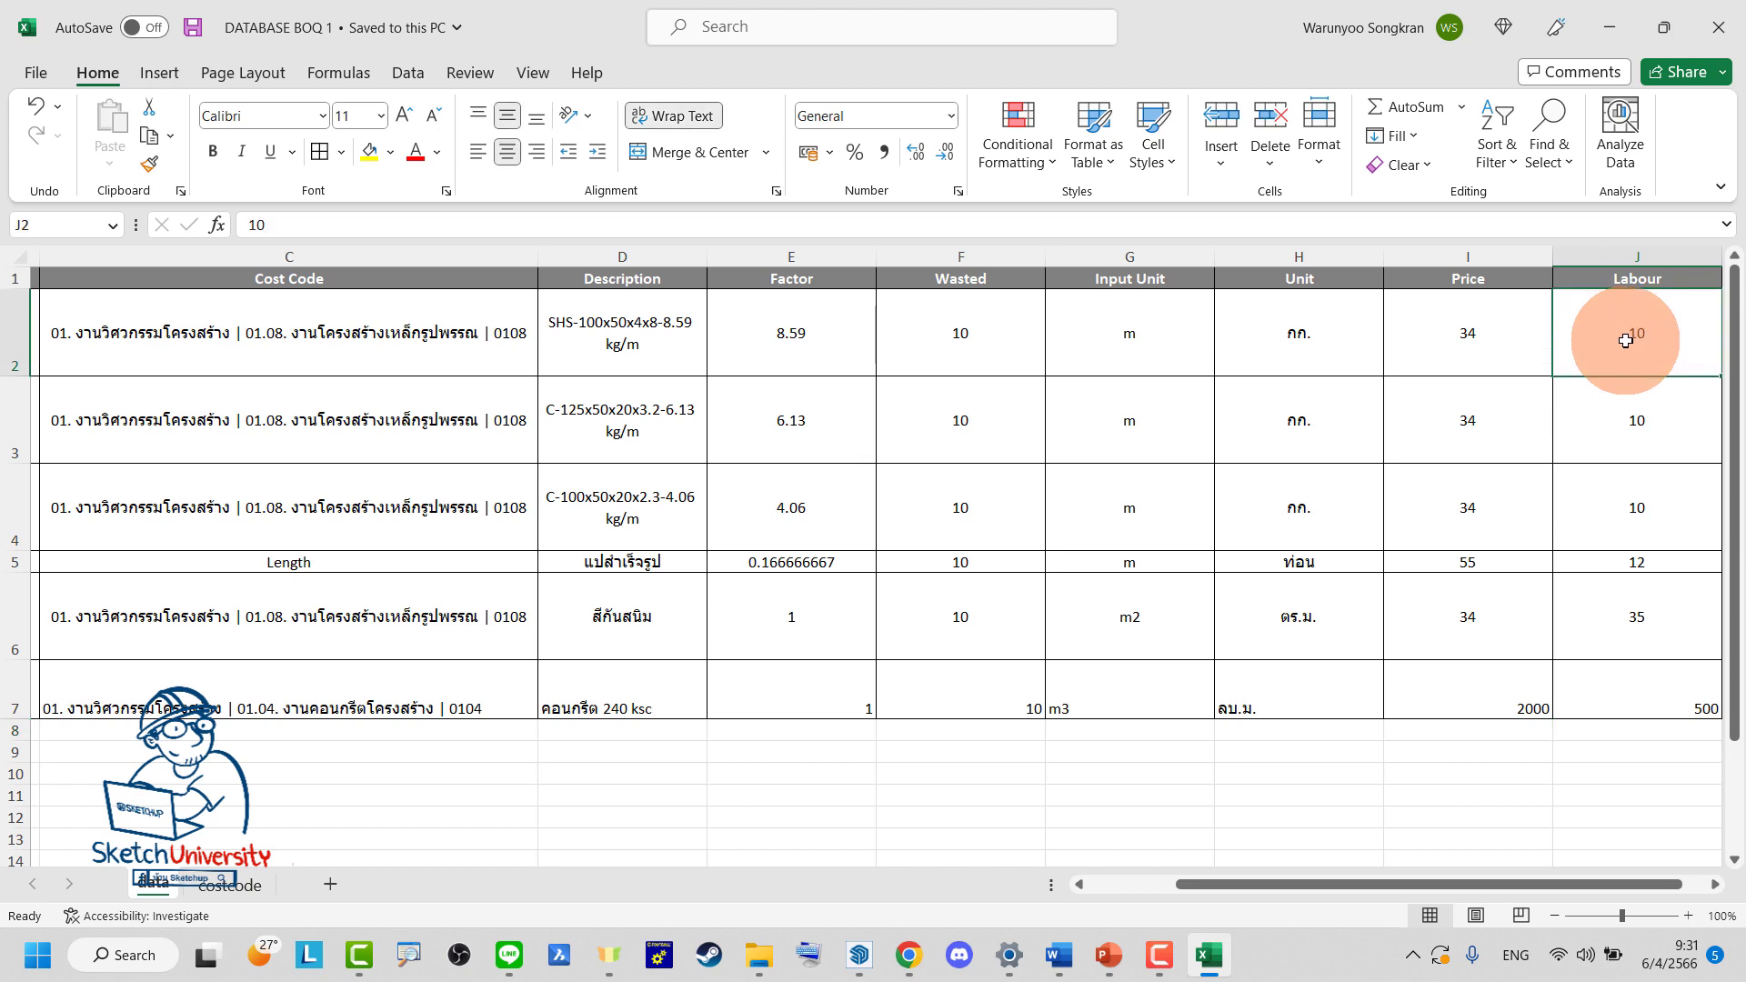
type("12")
key("Return")
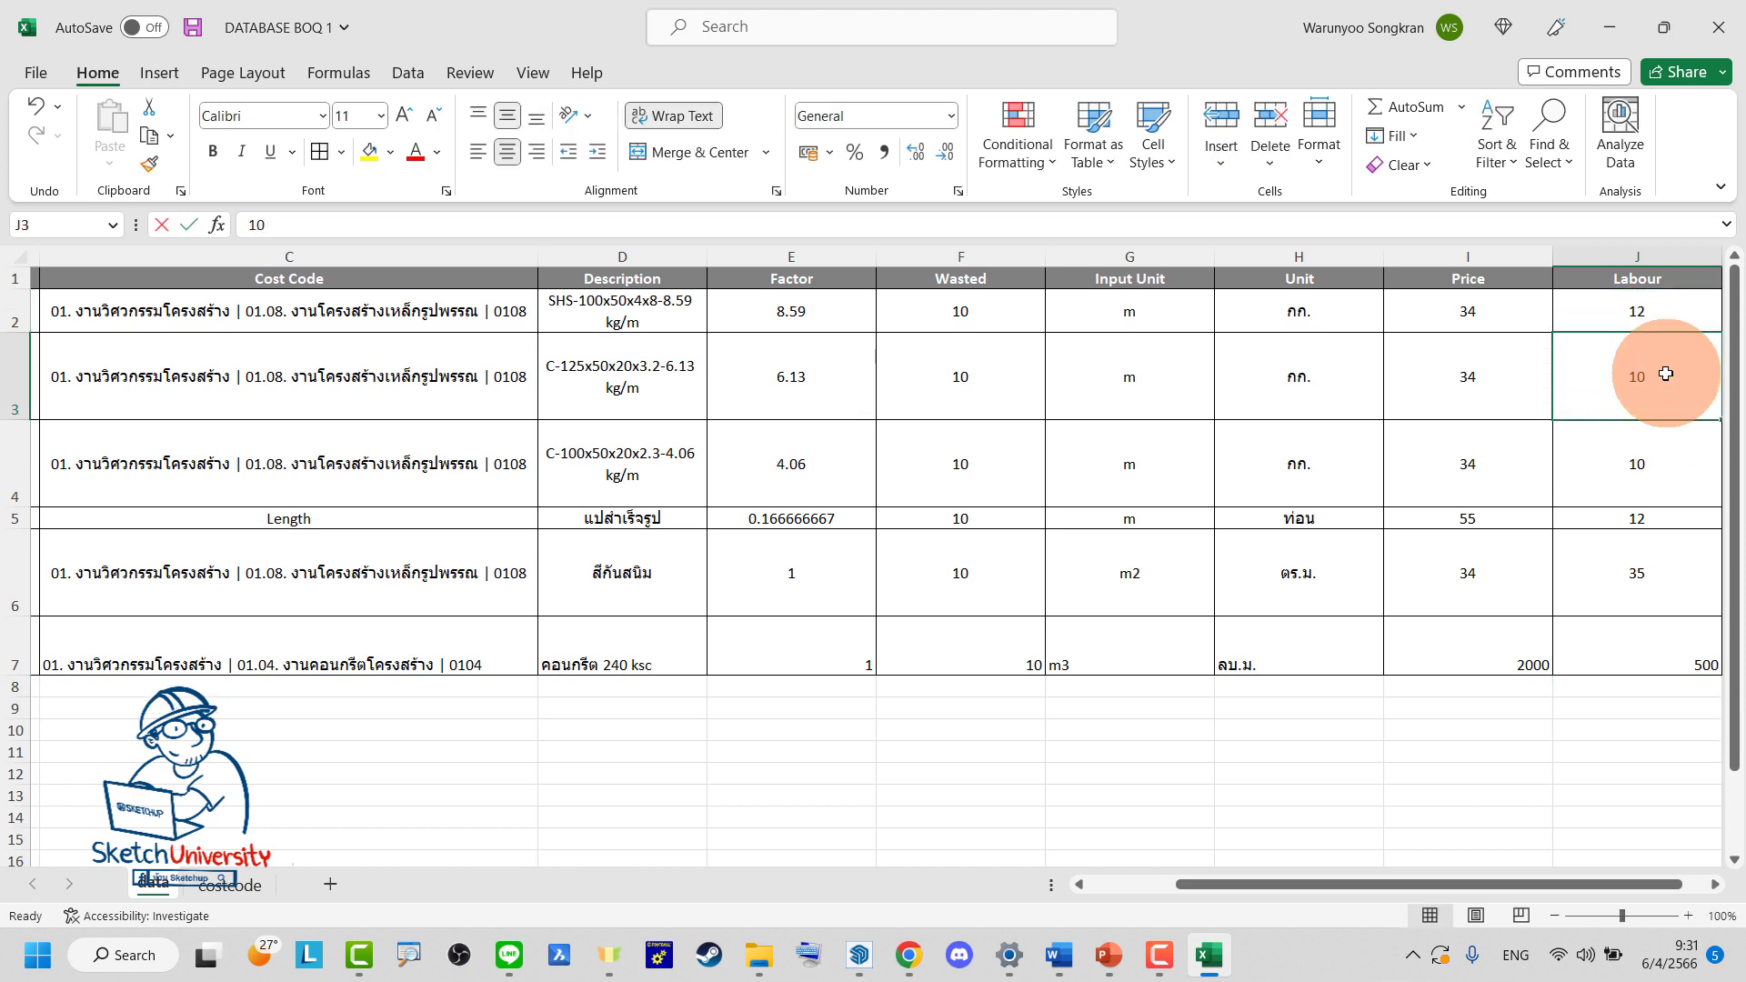
type("12")
key("Return")
key("shift+Down")
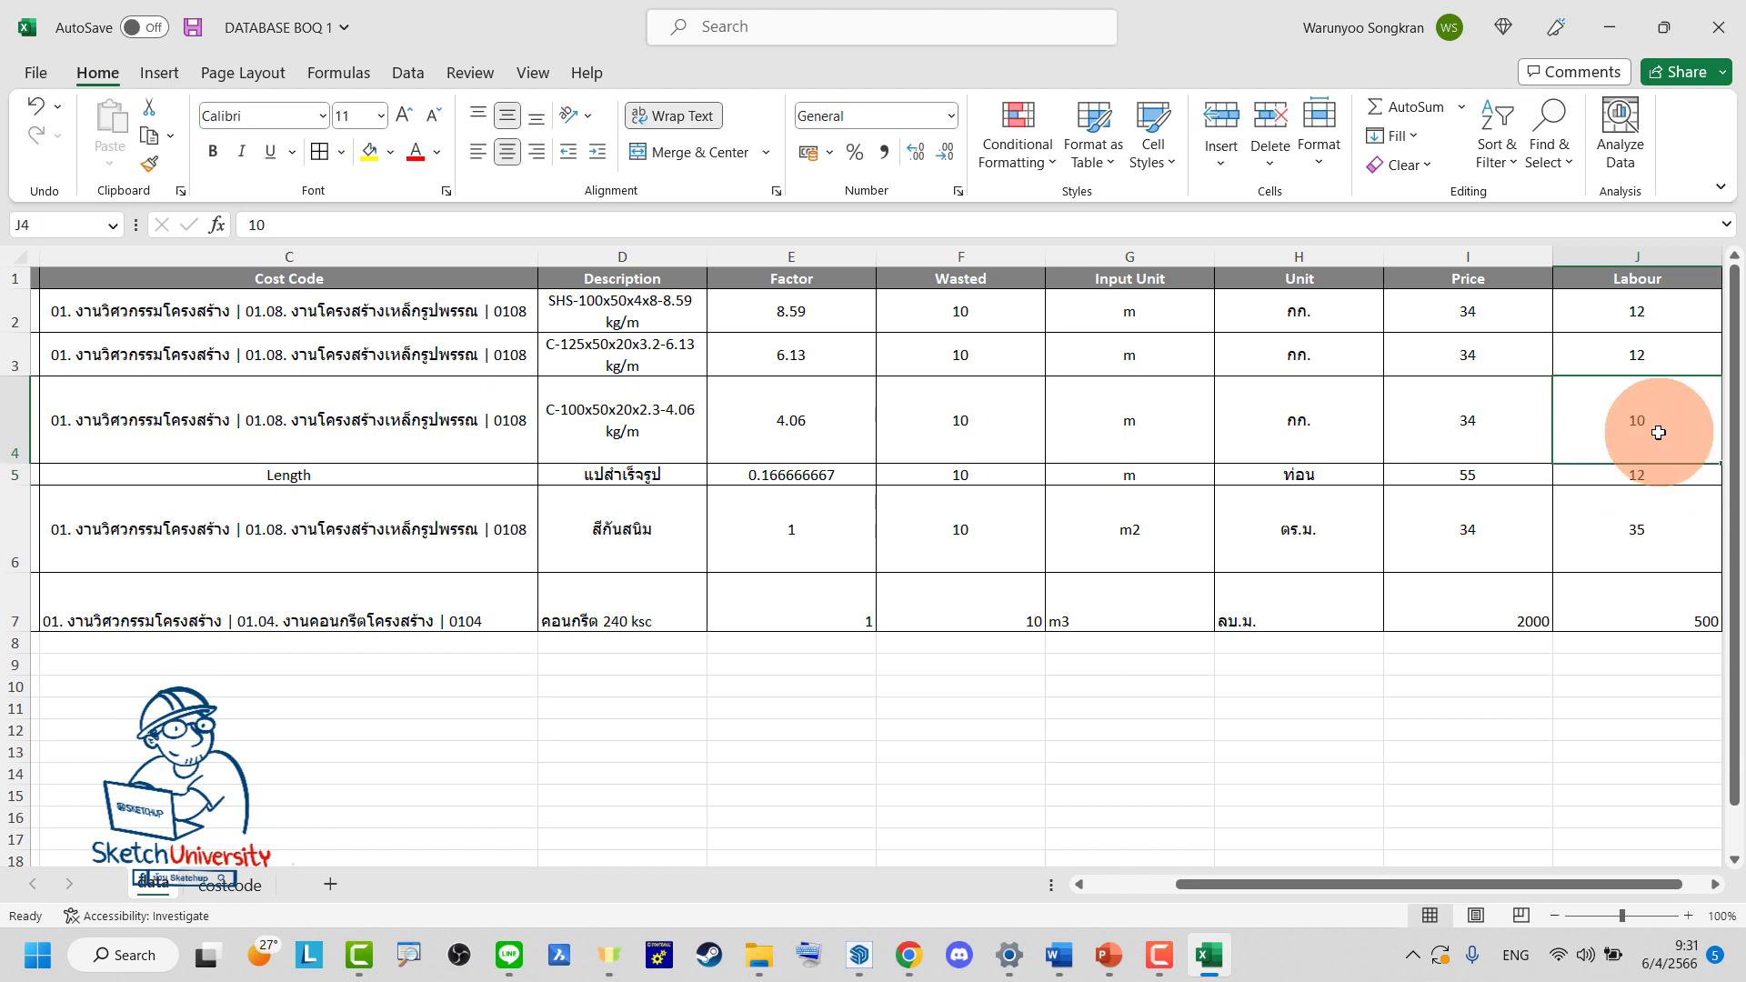
type("12")
key("Return")
Set the anti-rust paint labour rate in J6 to 40 and save the workbook
left_click_drag(1650, 509, 1648, 530)
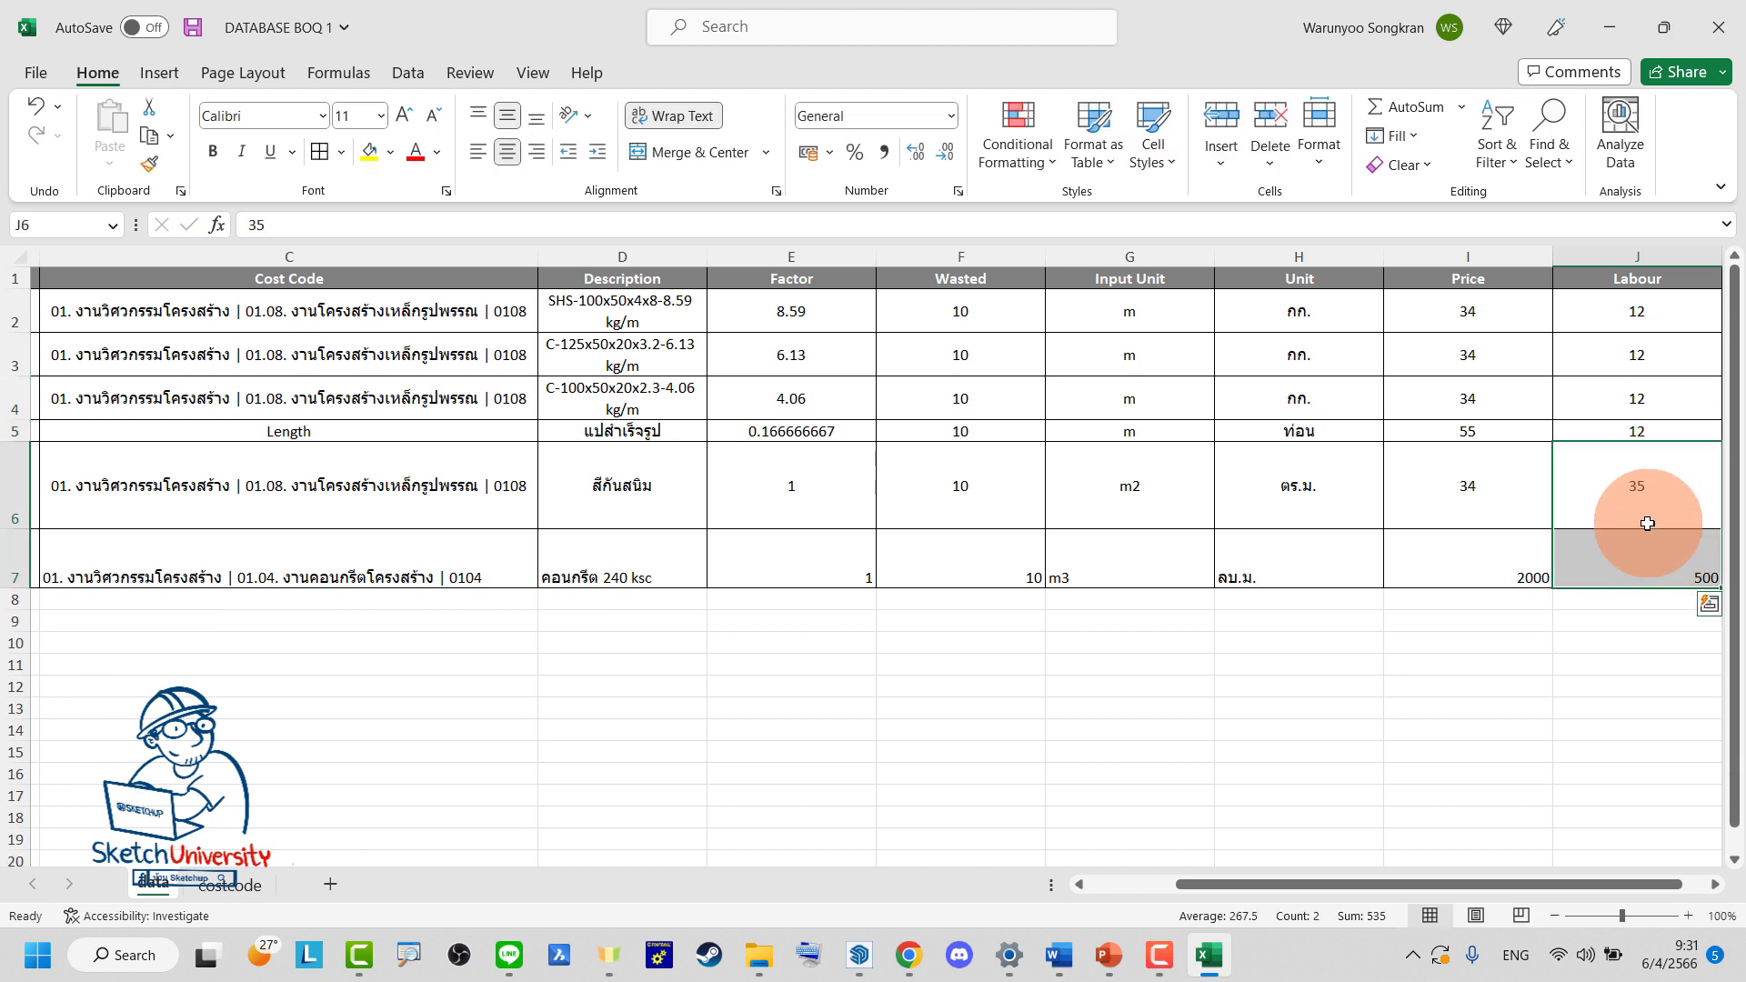
left_click(1678, 486)
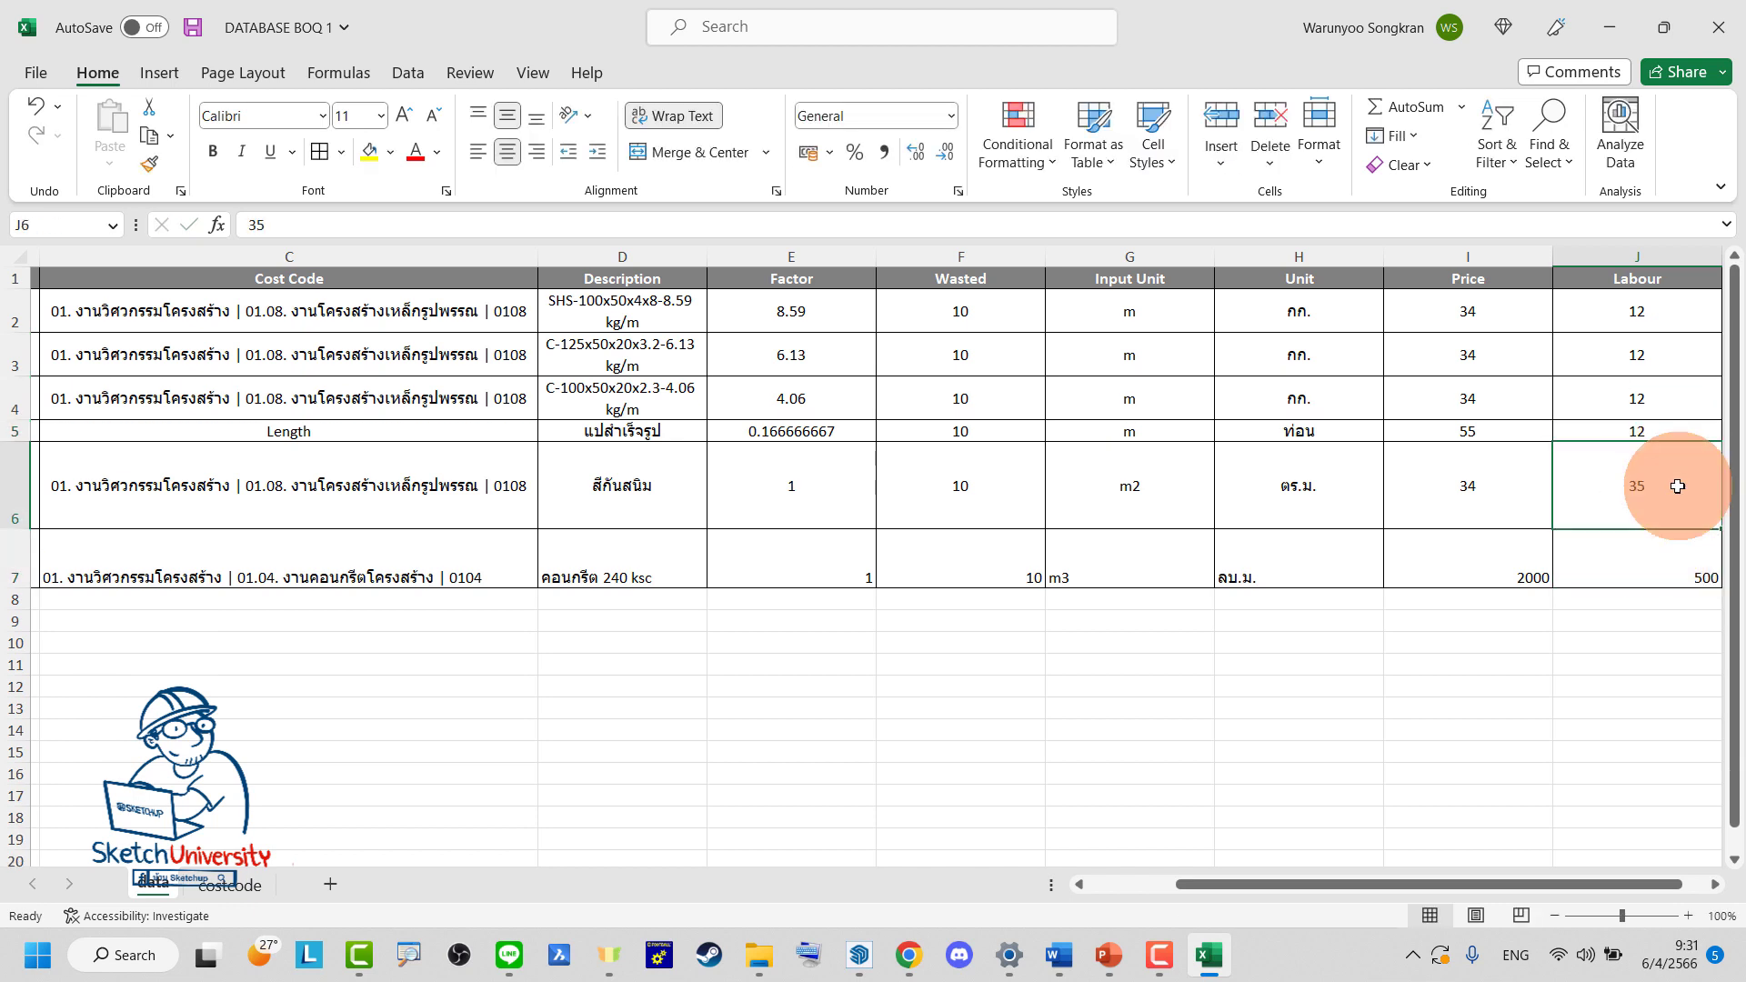
type("40")
key("Return")
left_click(35, 75)
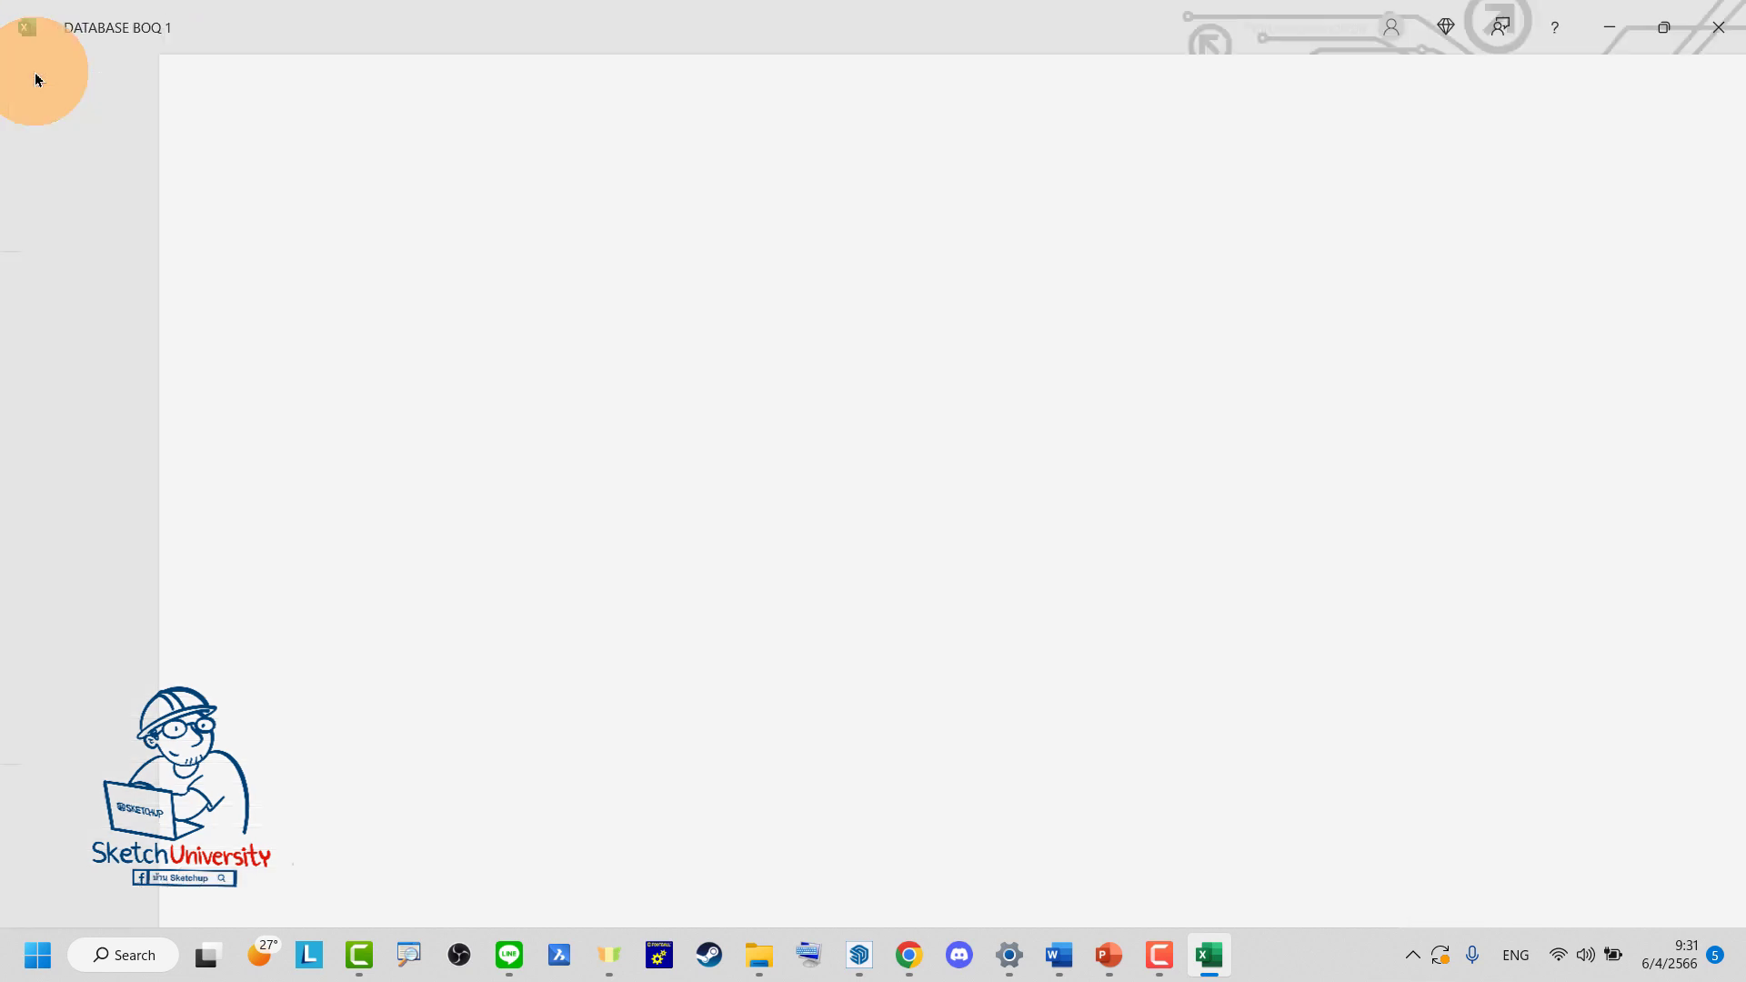
left_click(70, 324)
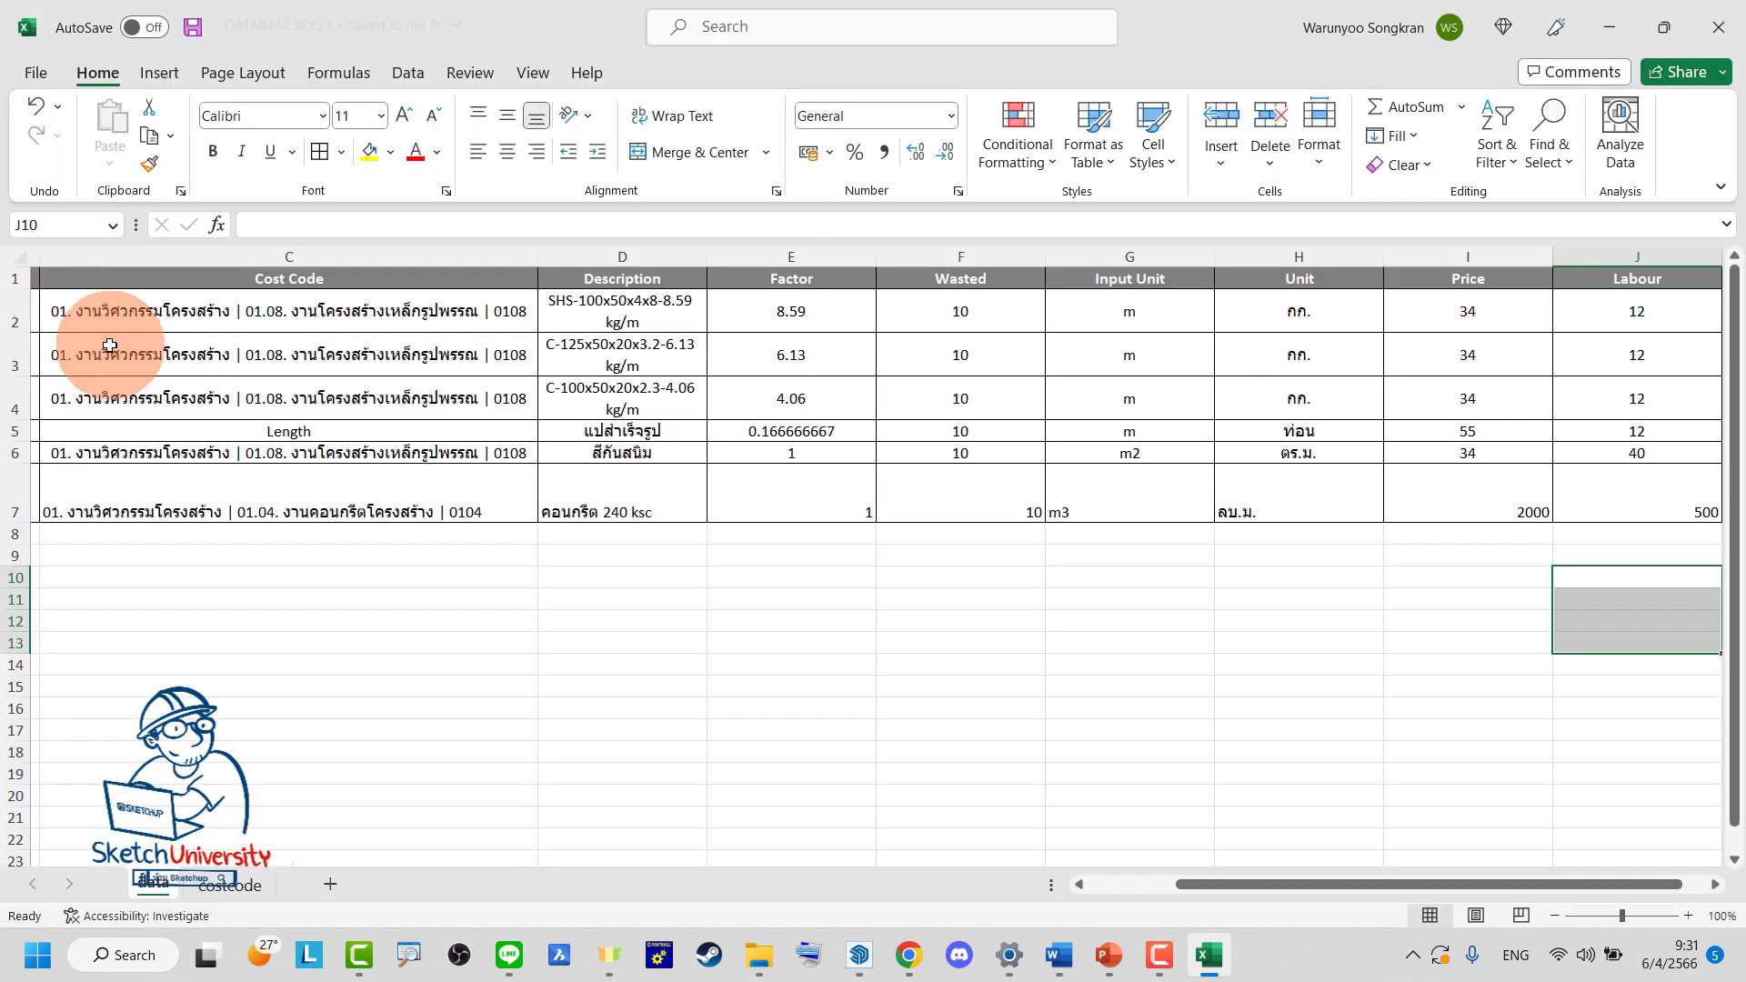
Reload cost data with Repeat Data, keeping old data ('no'), then launch QuickBOQ
left_click(871, 957)
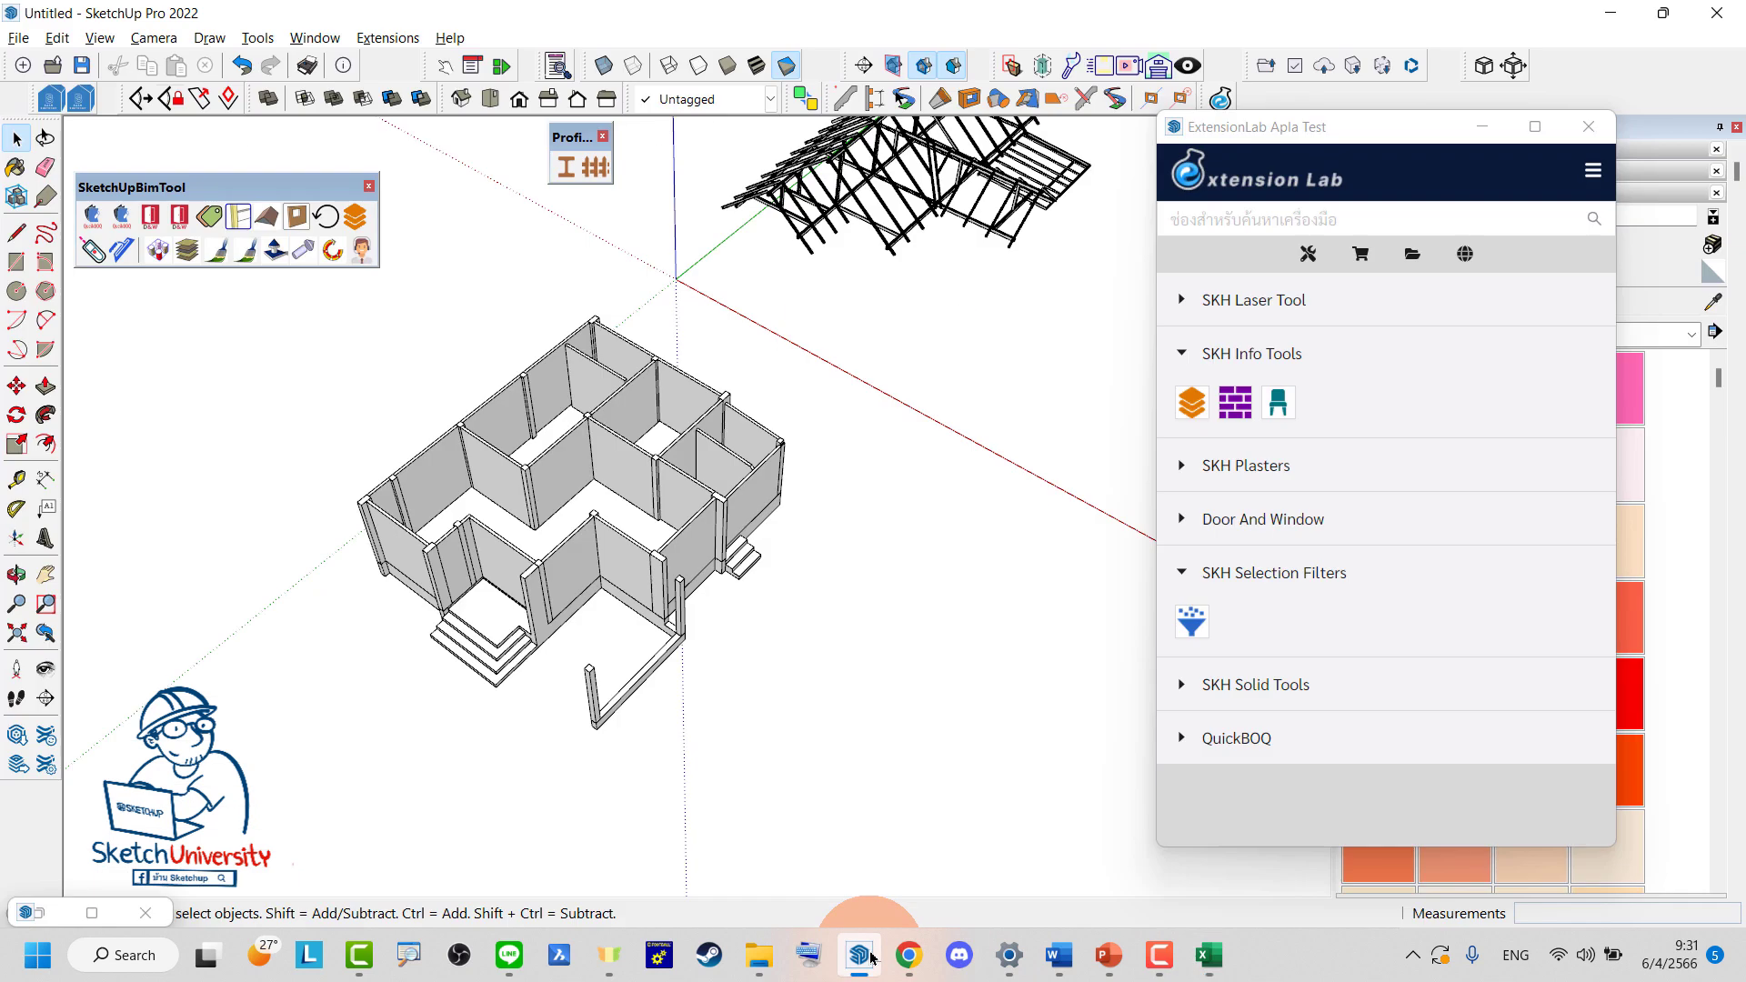
left_click(903, 609)
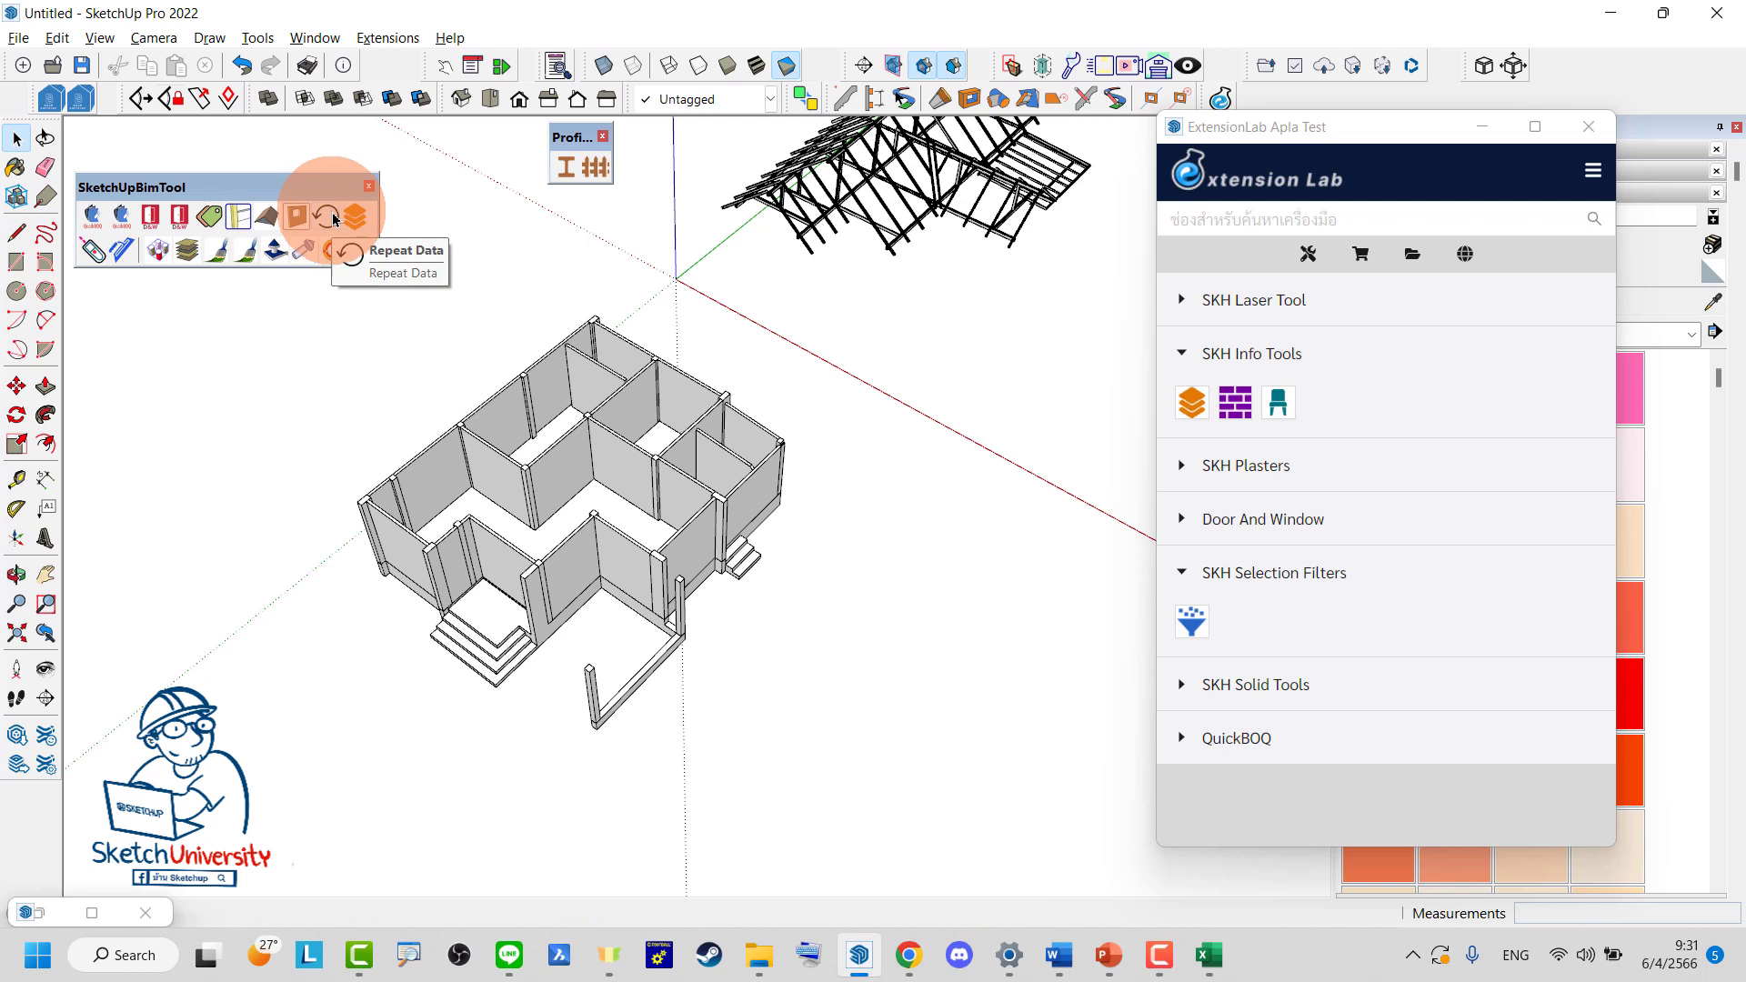
left_click(333, 221)
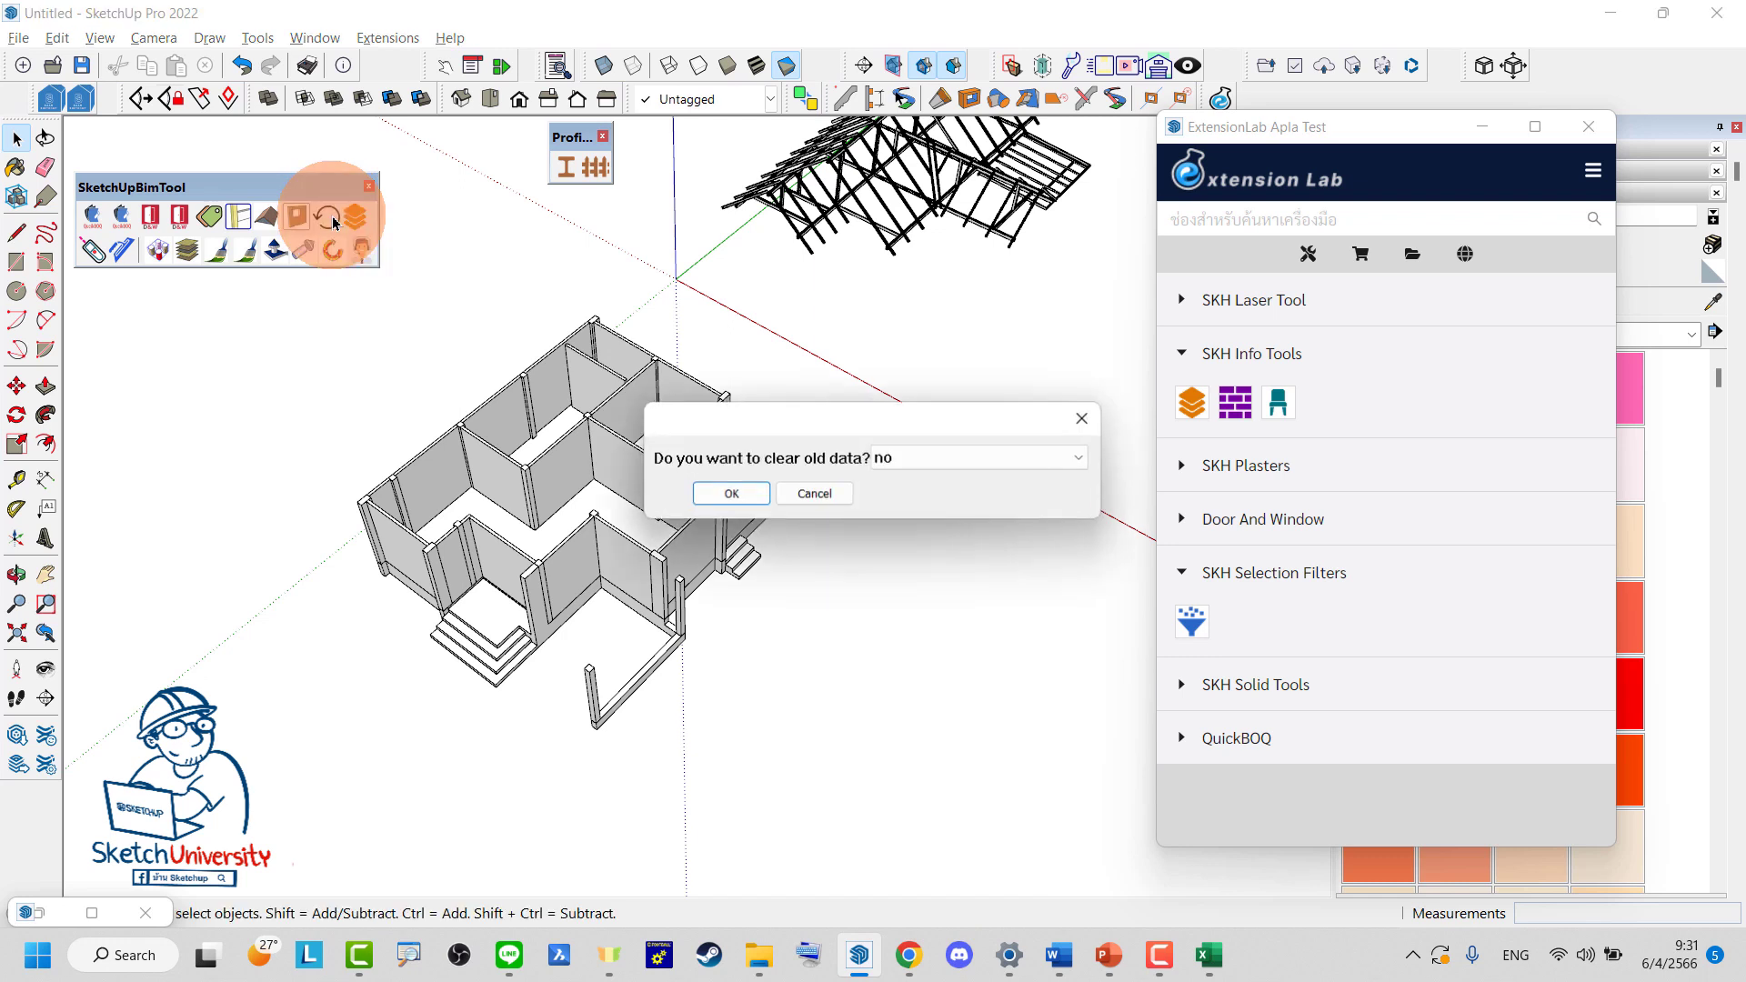
left_click(749, 491)
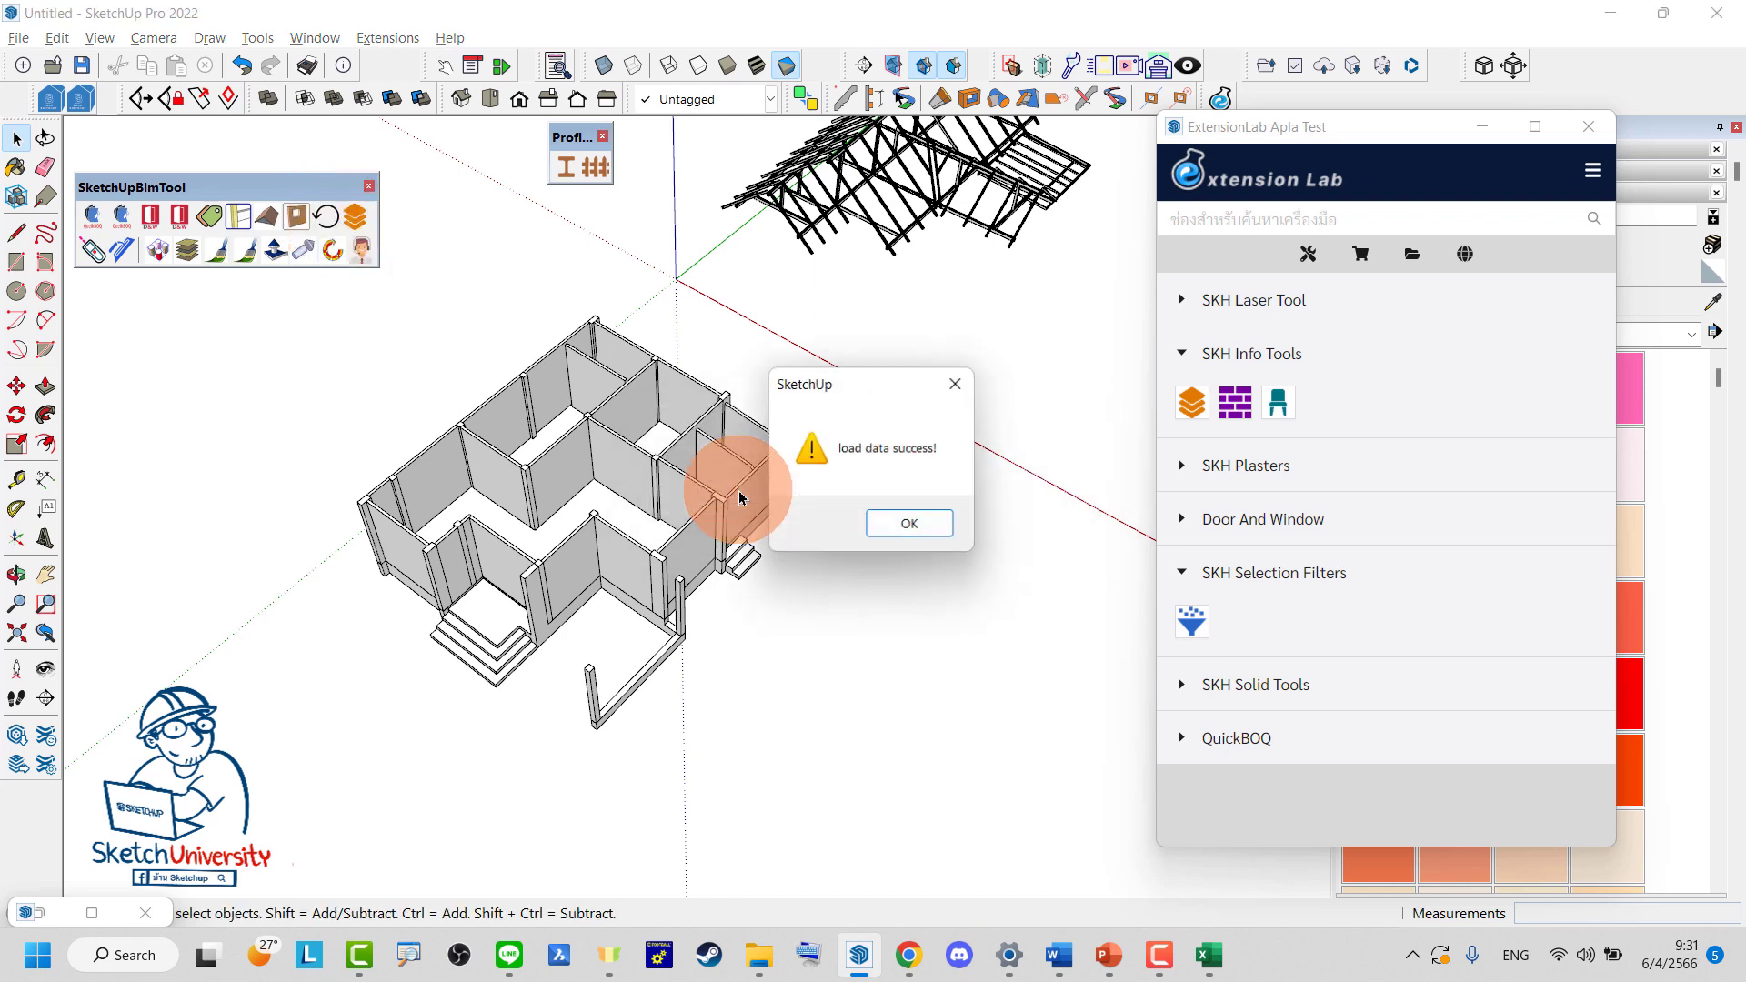
left_click(887, 523)
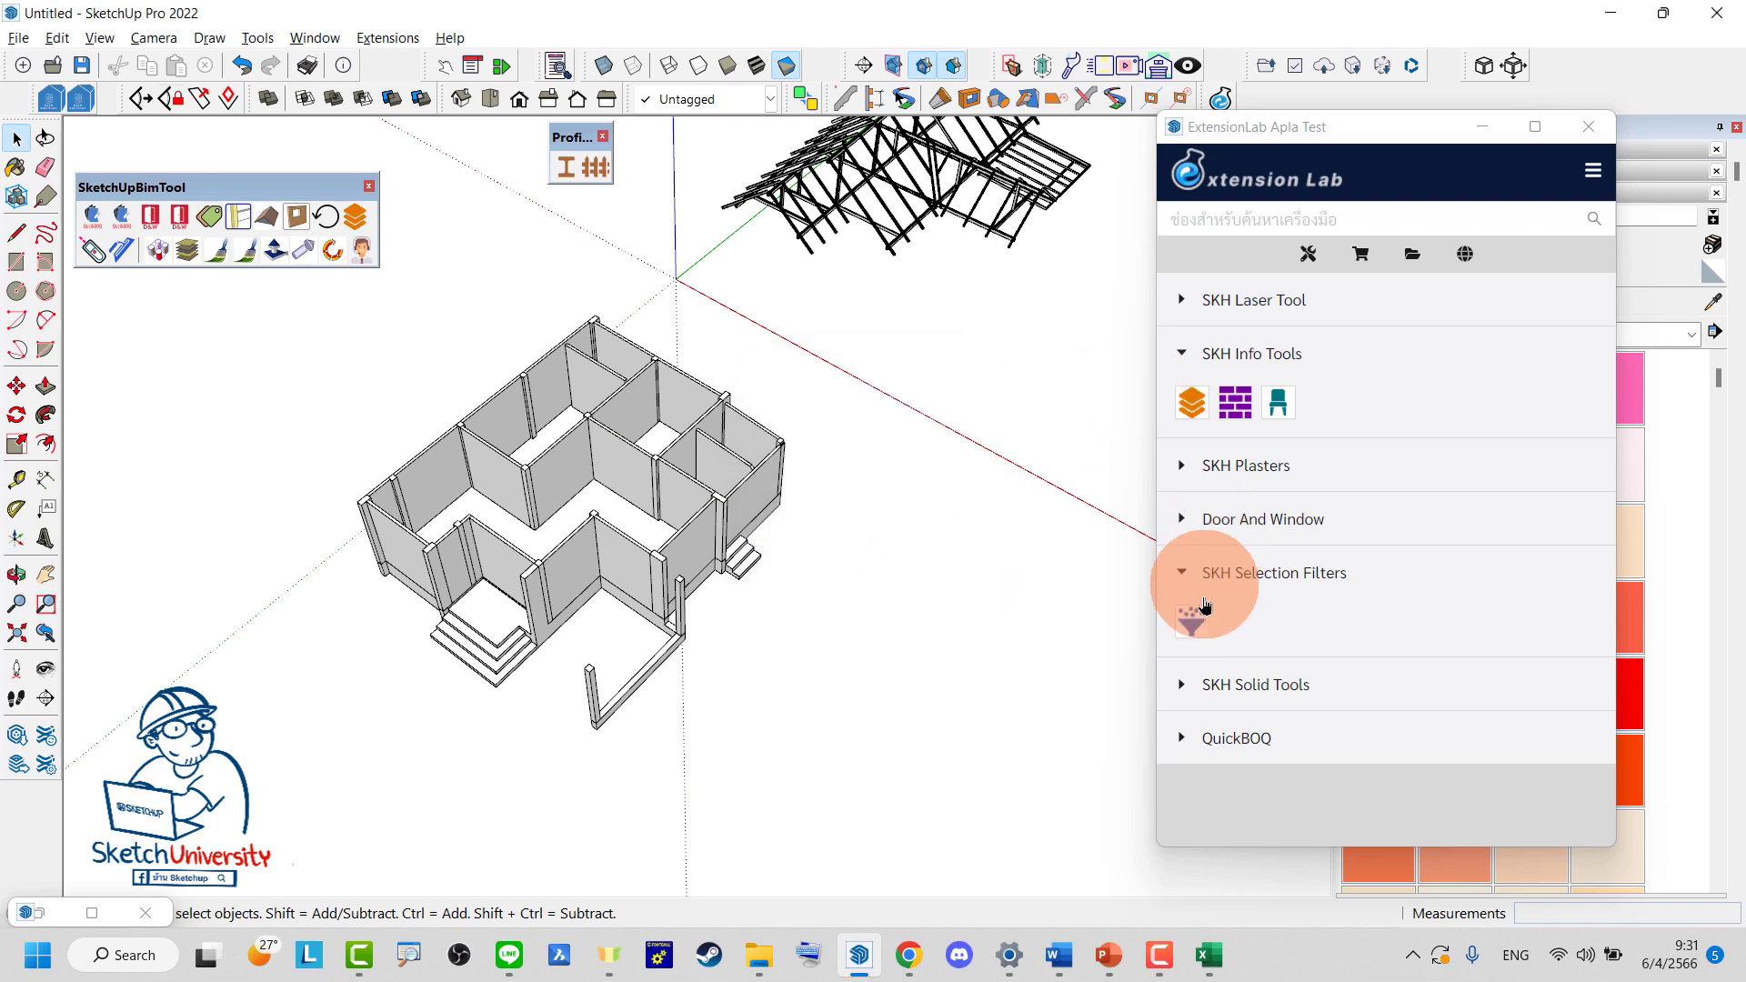
left_click(1235, 738)
left_click(1185, 790)
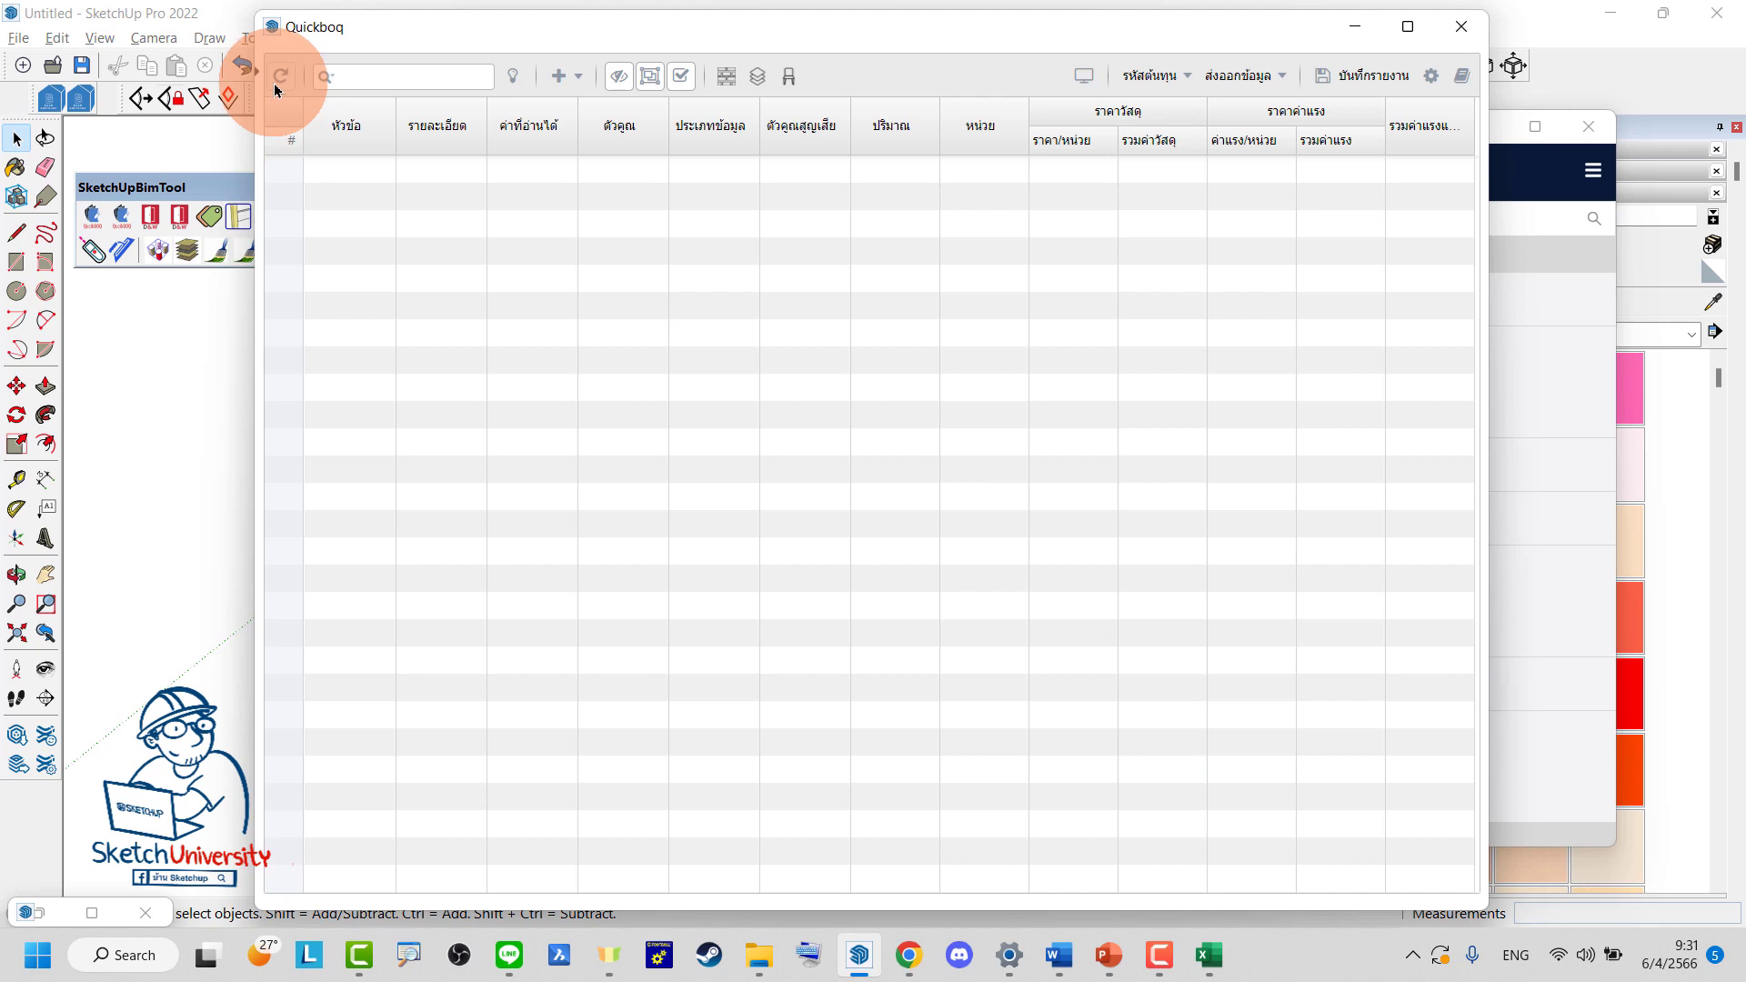
Refresh the QuickBOQ report and autofit its หัวข้อ and รายละเอียด columns
left_click(278, 80)
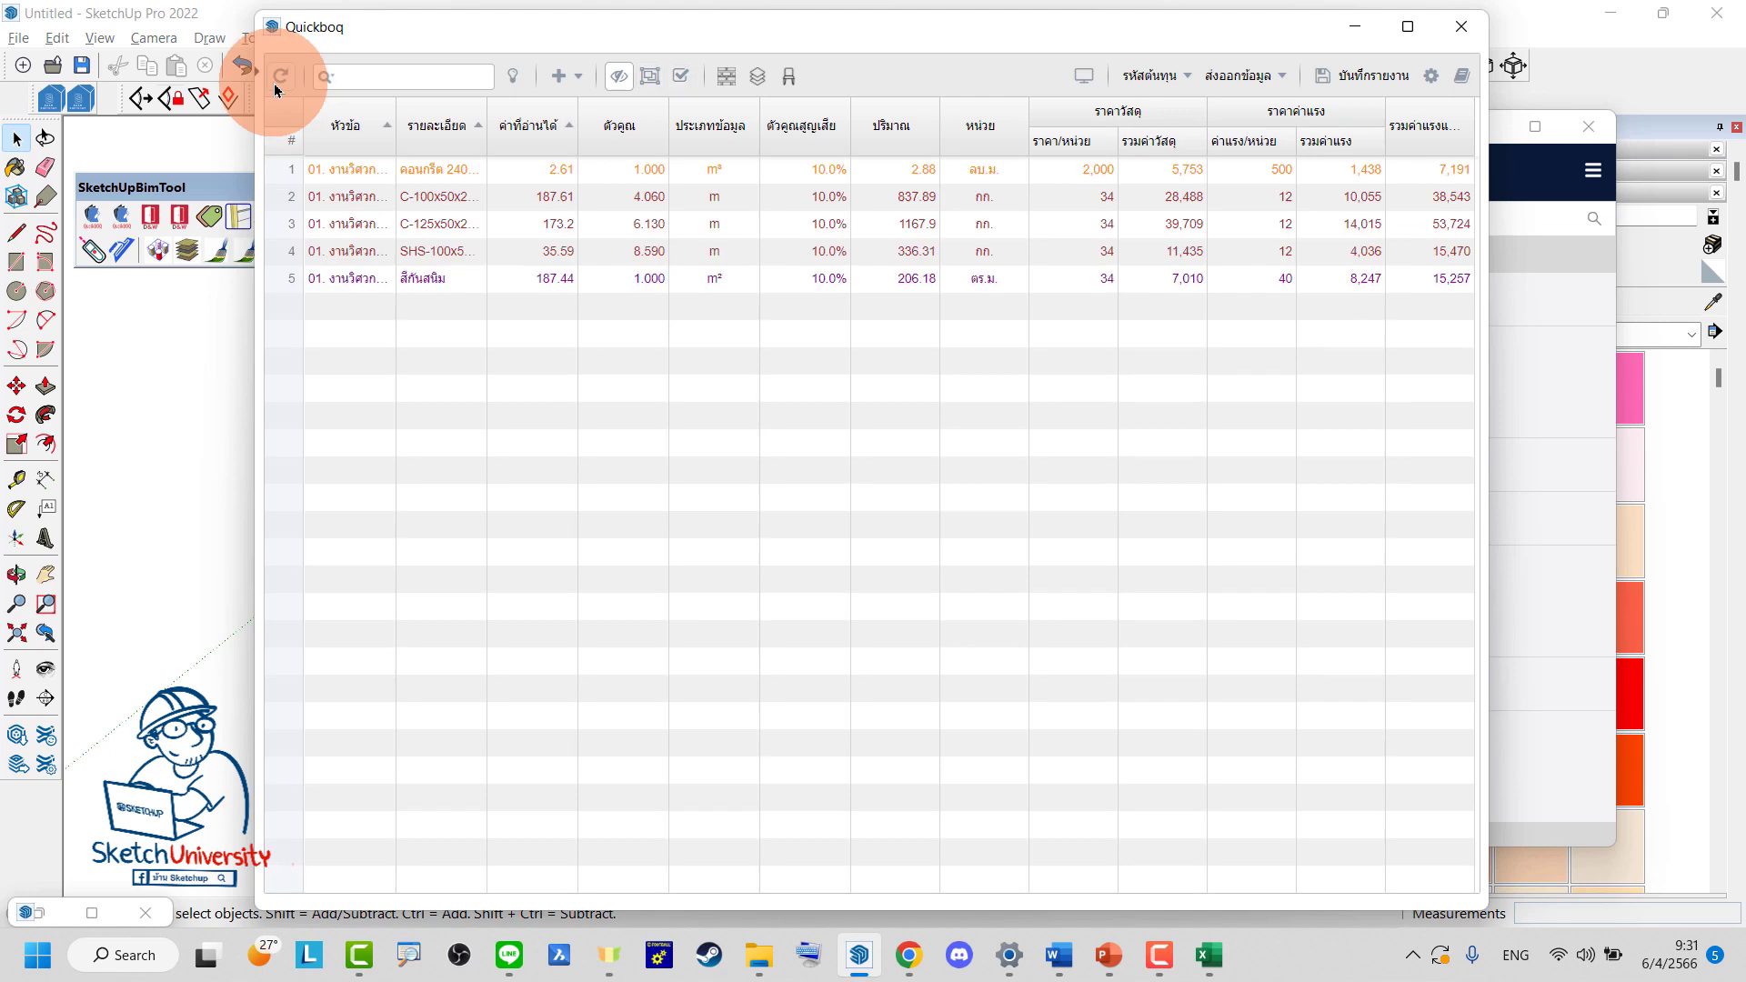
double_click(391, 125)
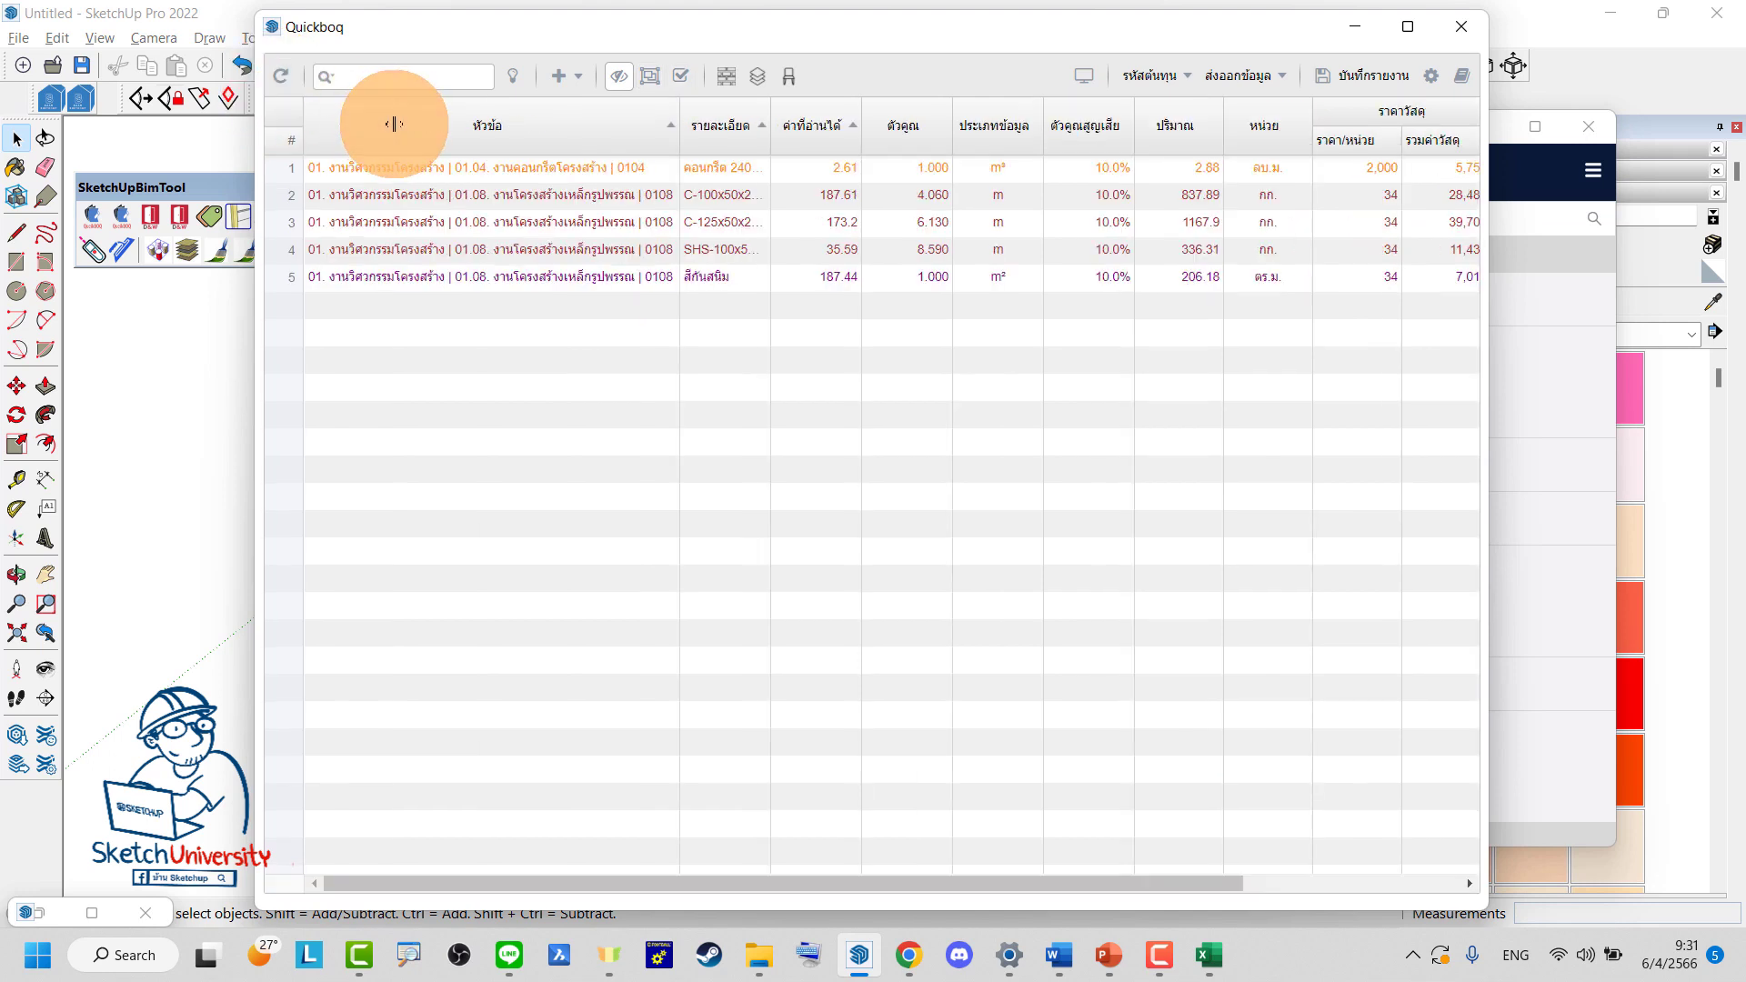
double_click(769, 124)
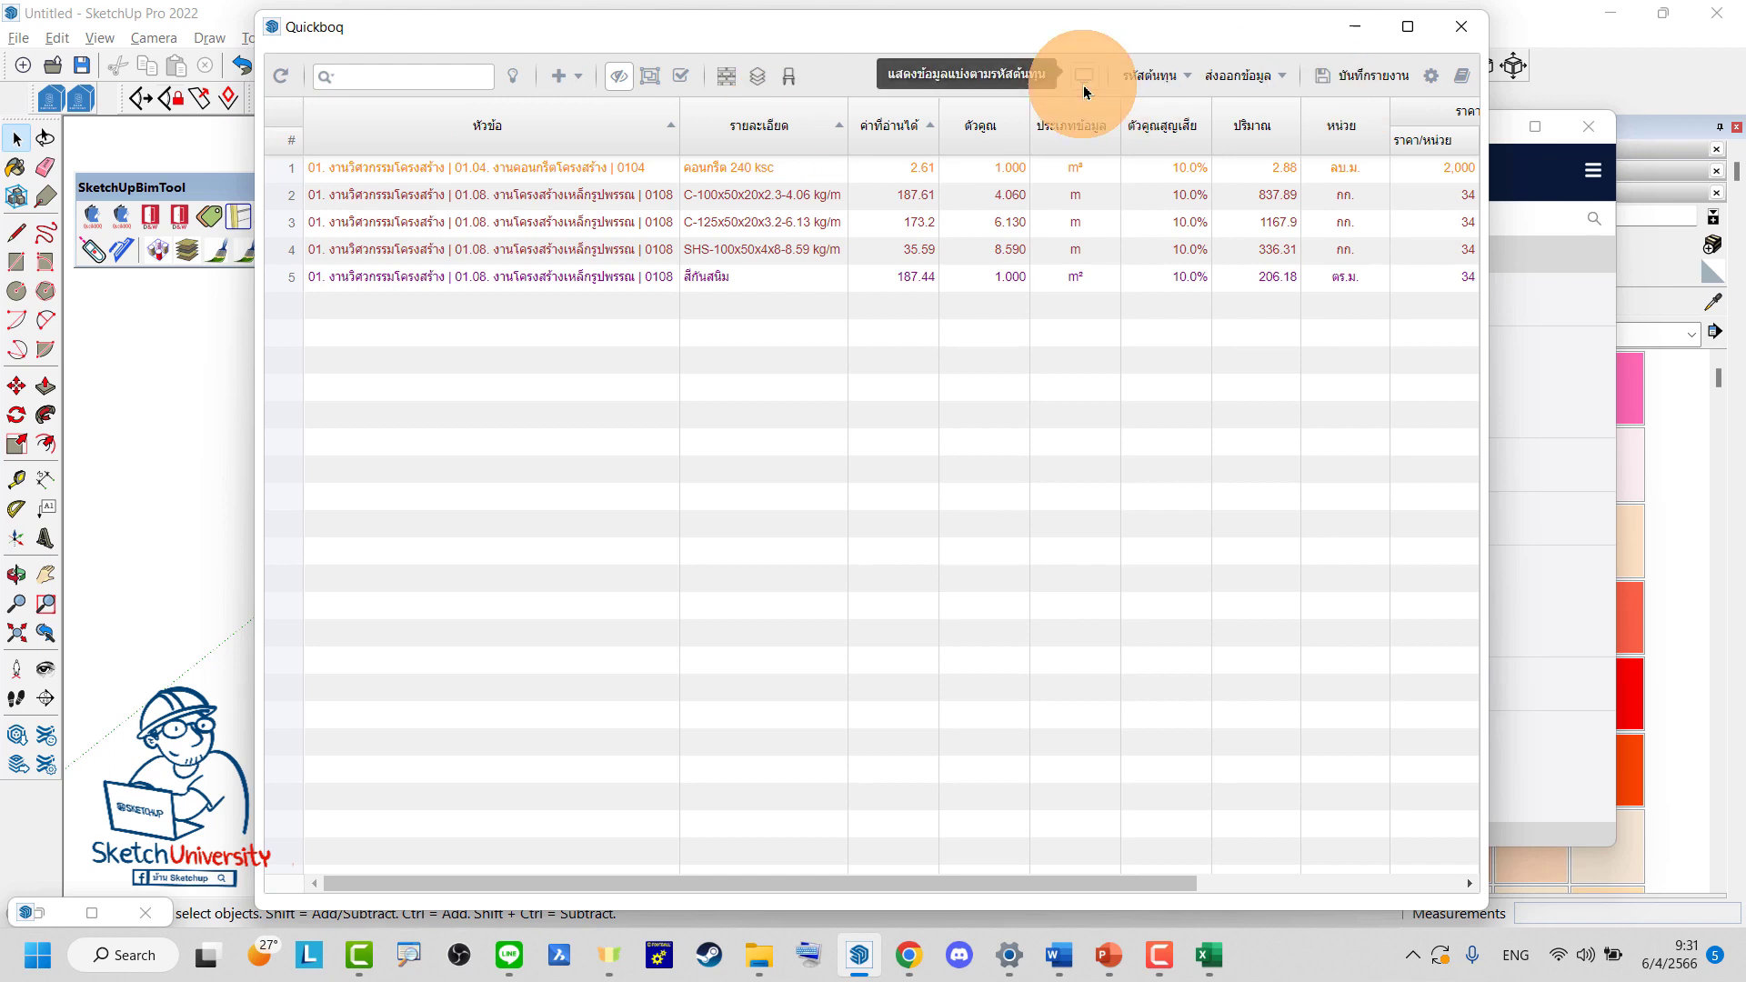
Check the Document Presentation totals (130,185), then minimize the report and orbit the house
left_click(1083, 84)
left_click_drag(604, 177, 575, 186)
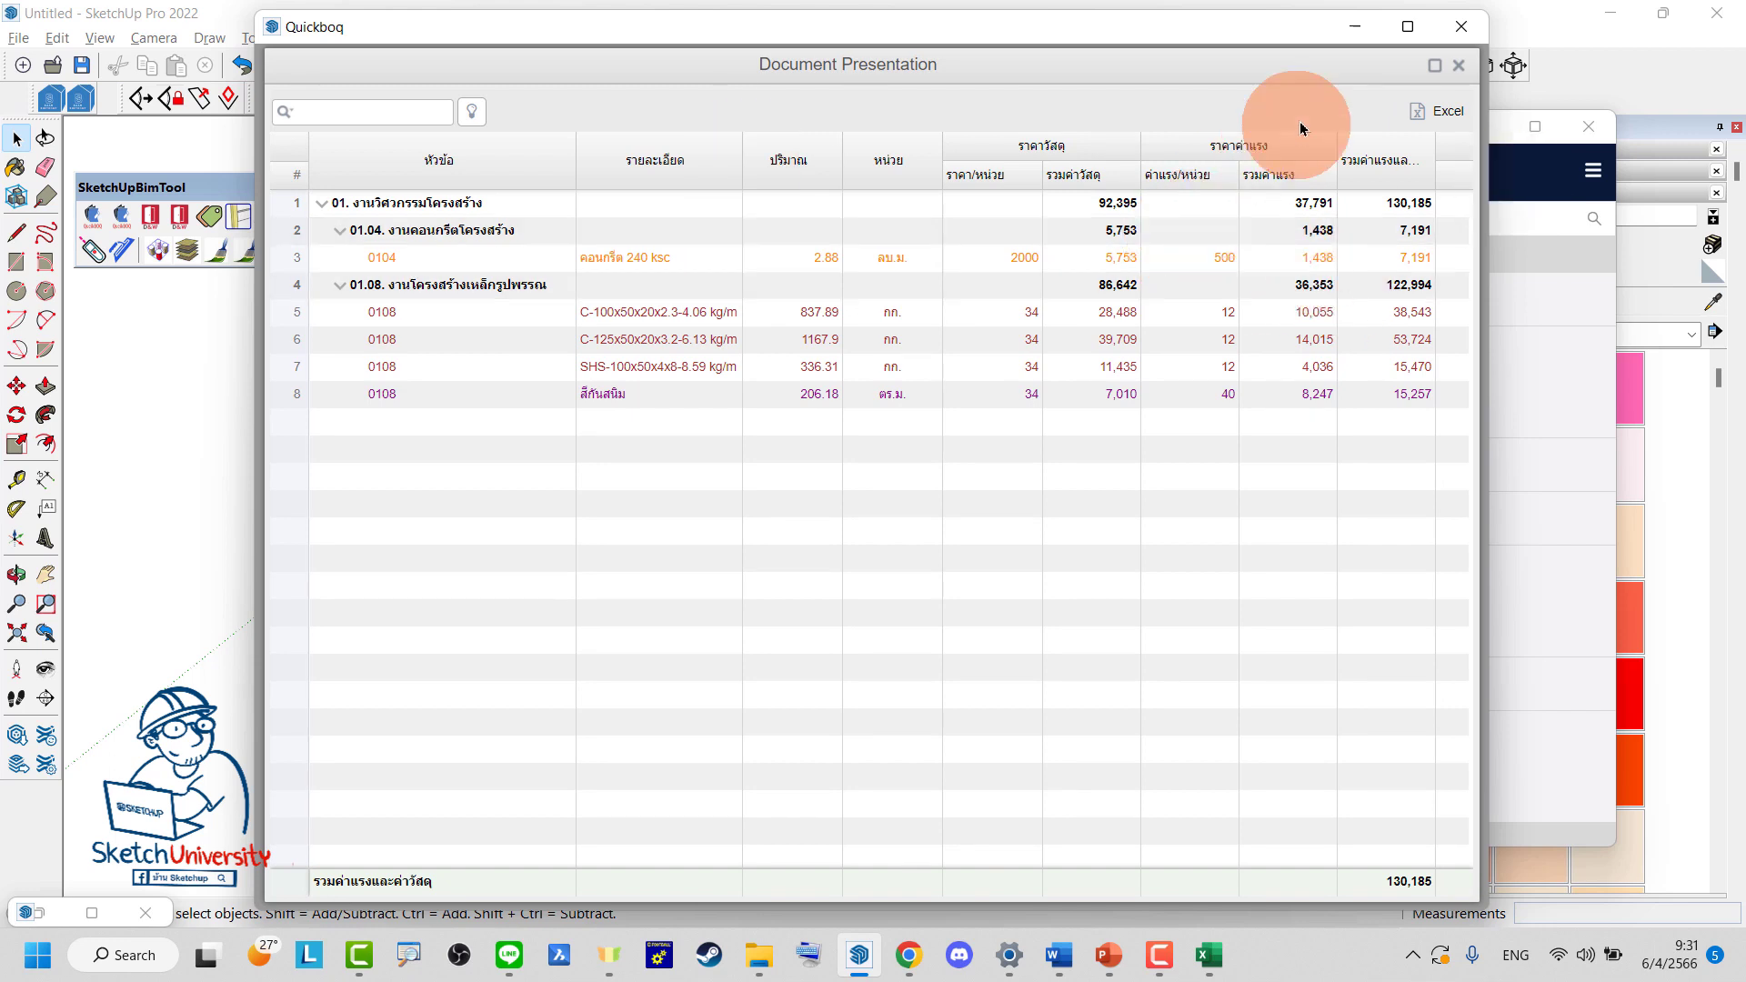
left_click_drag(1436, 148, 1457, 148)
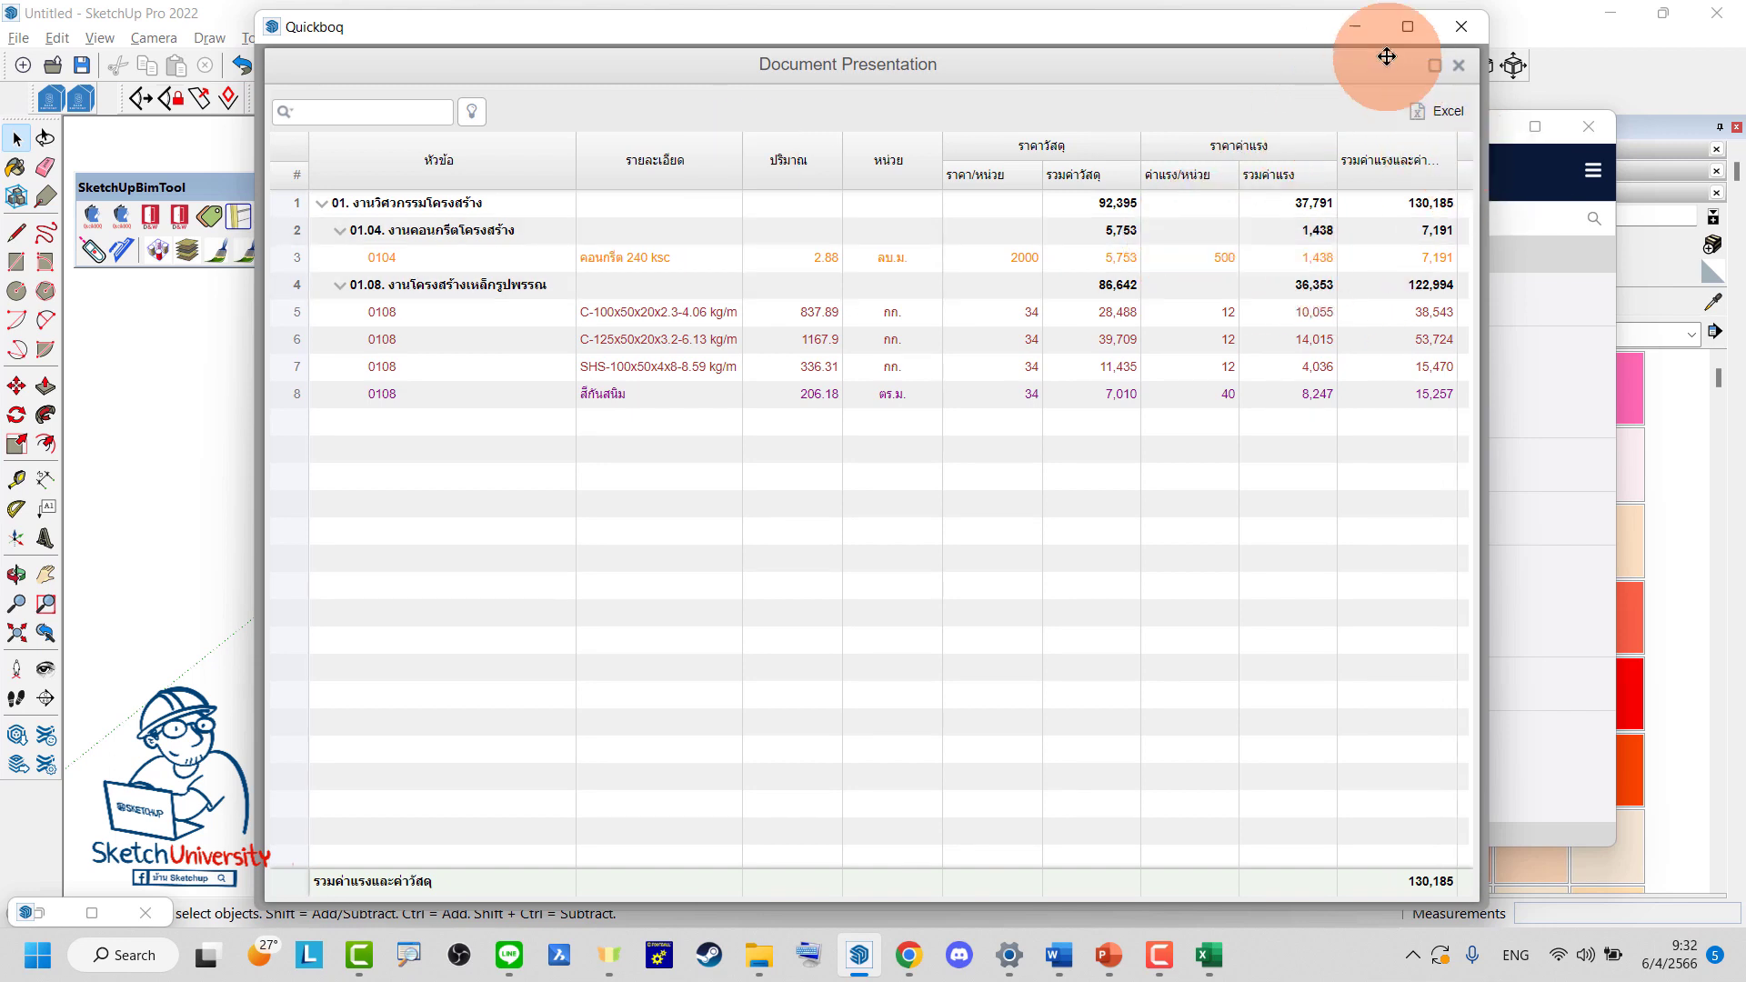
left_click(1355, 31)
middle_click_drag(850, 507, 799, 383)
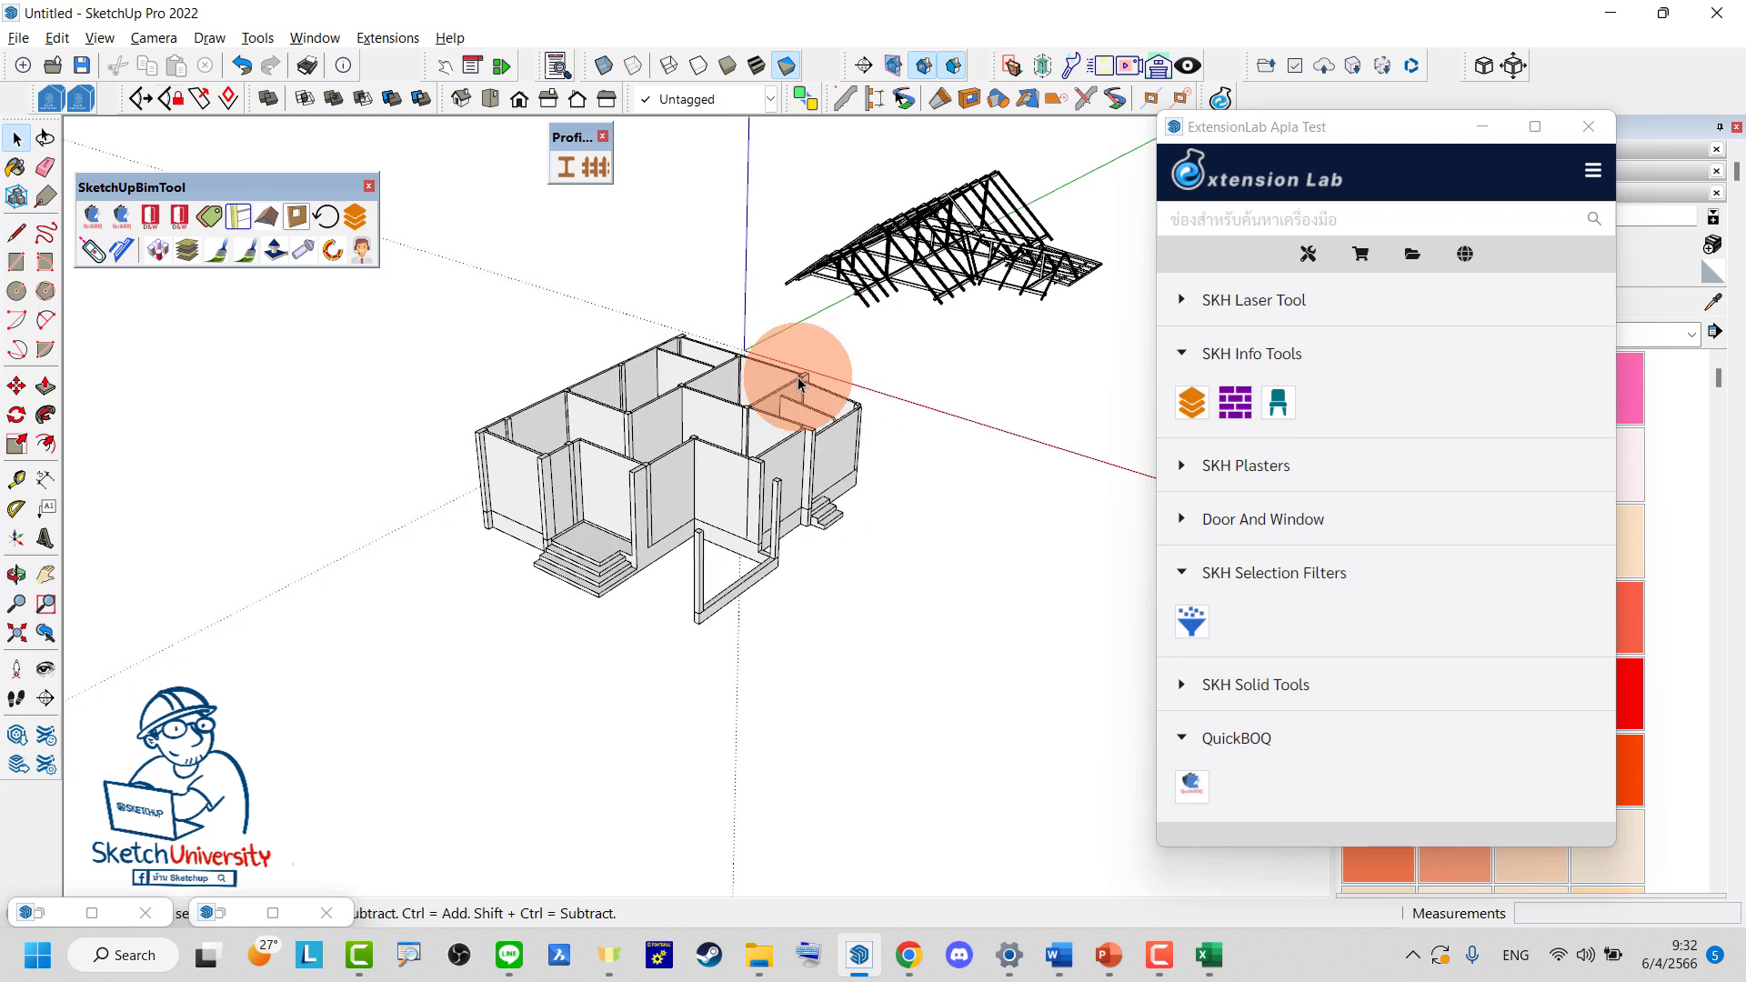